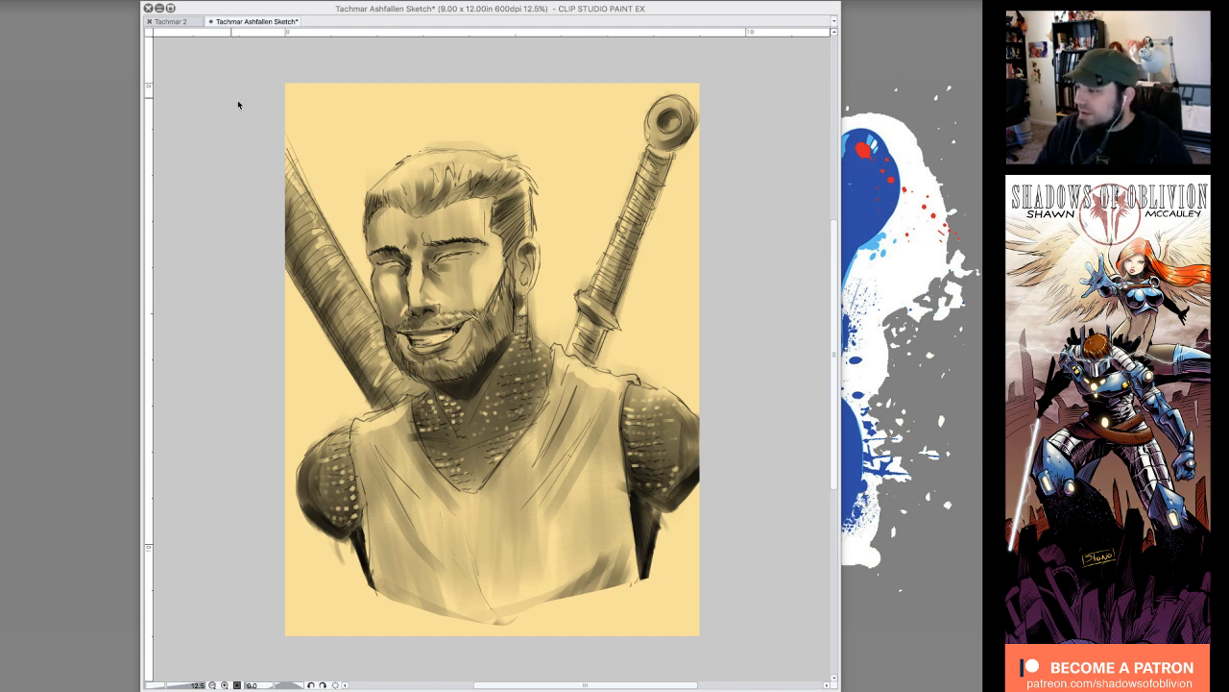
# - Show the hidden palettes and switch to the Tachmar 2 full-figure drawing
pyautogui.press('Tab')
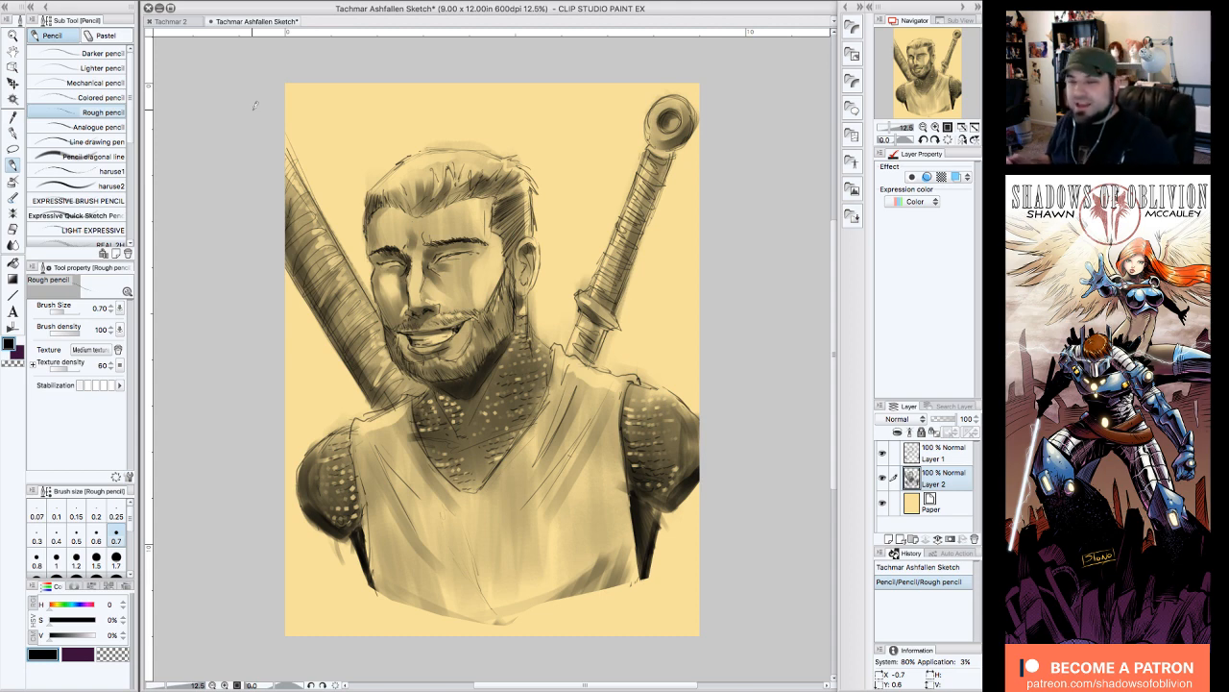
pyautogui.moveTo(924, 88); pyautogui.dragTo(931, 86)
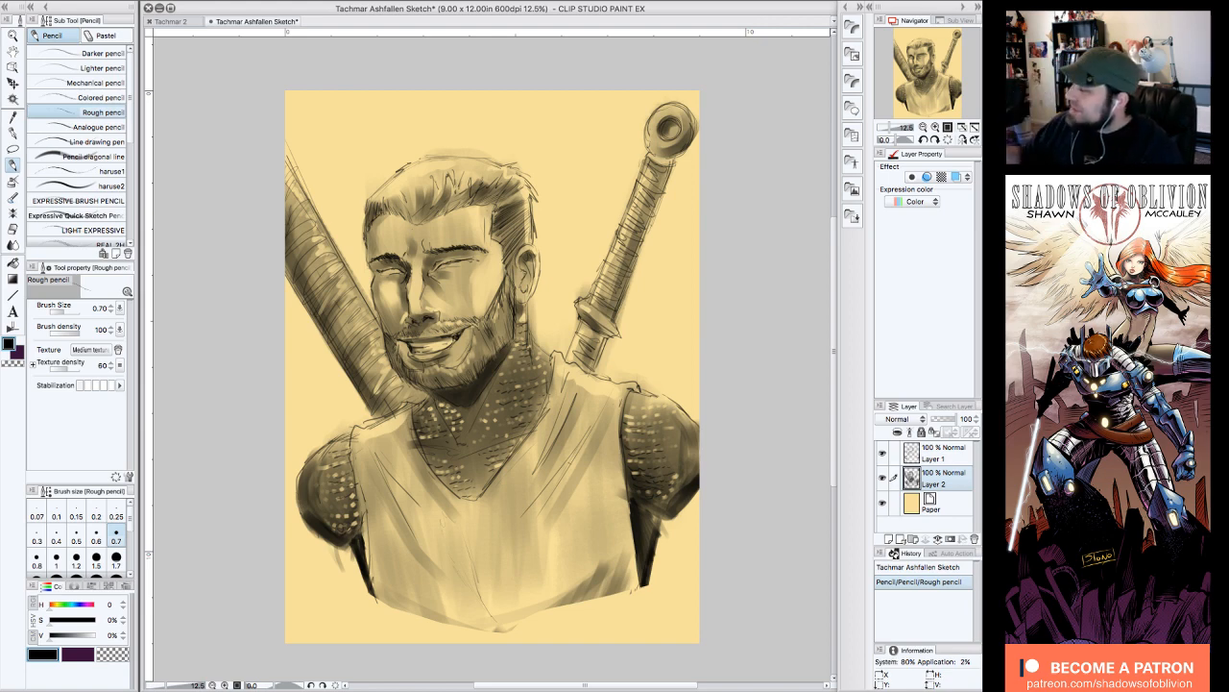
pyautogui.moveTo(938, 70); pyautogui.dragTo(940, 73)
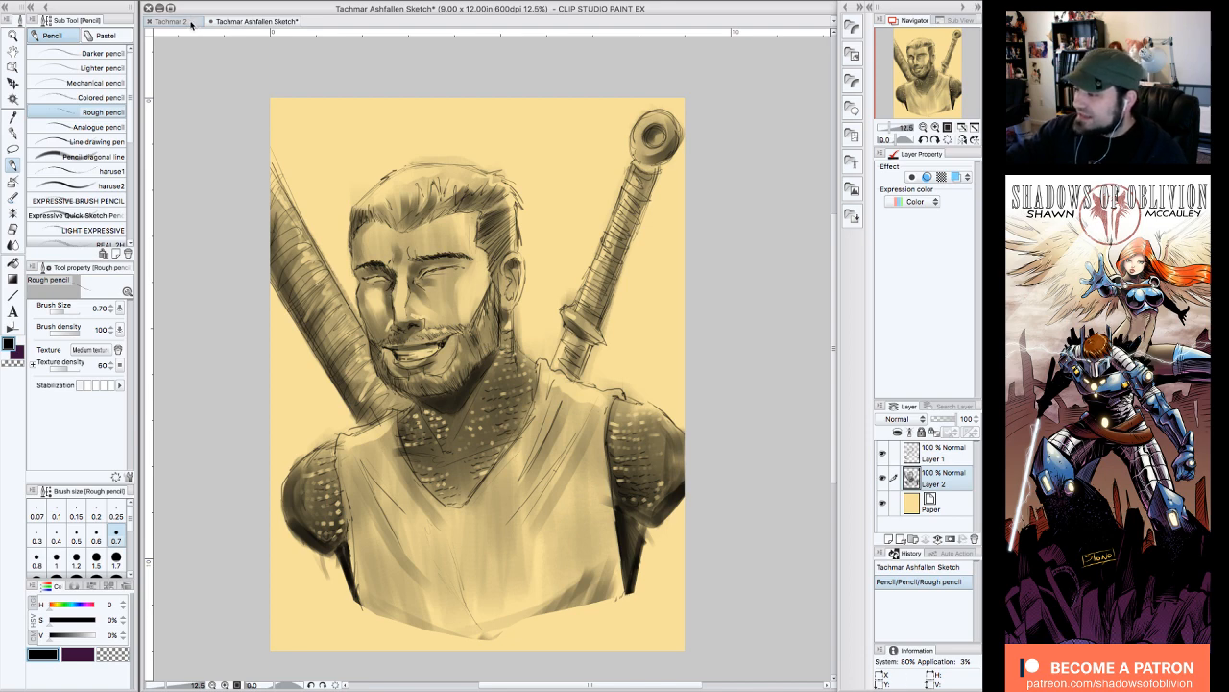
pyautogui.click(191, 23)
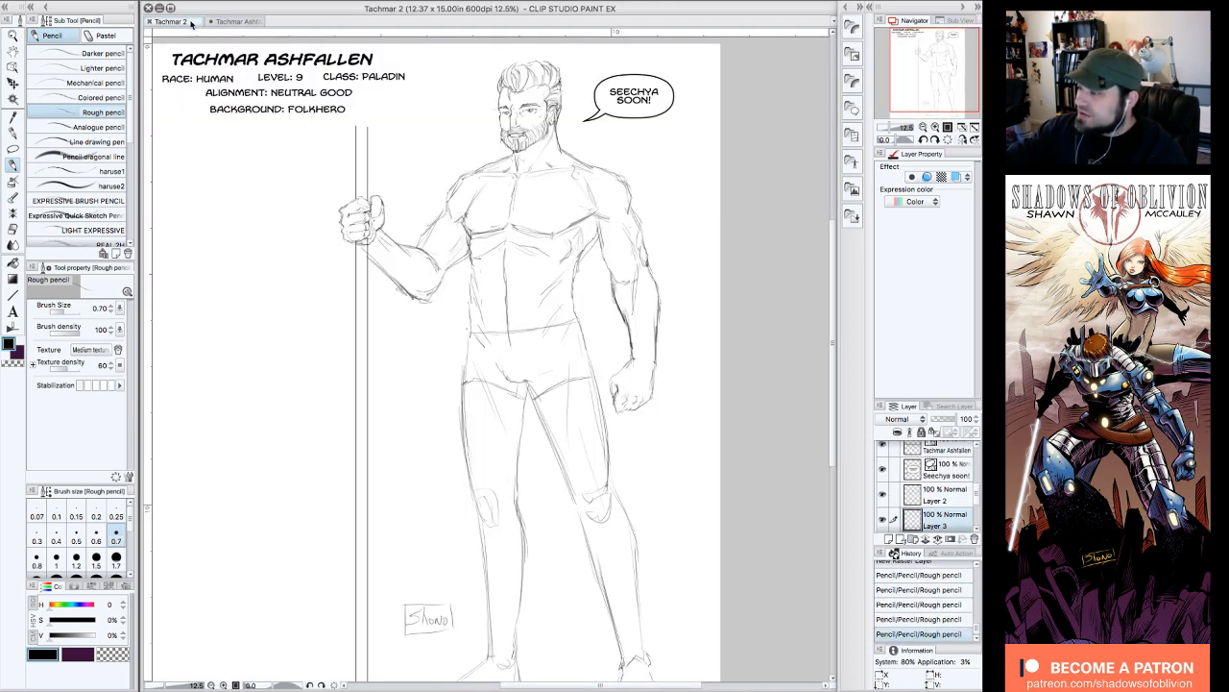
pyautogui.moveTo(954, 81); pyautogui.dragTo(949, 84)
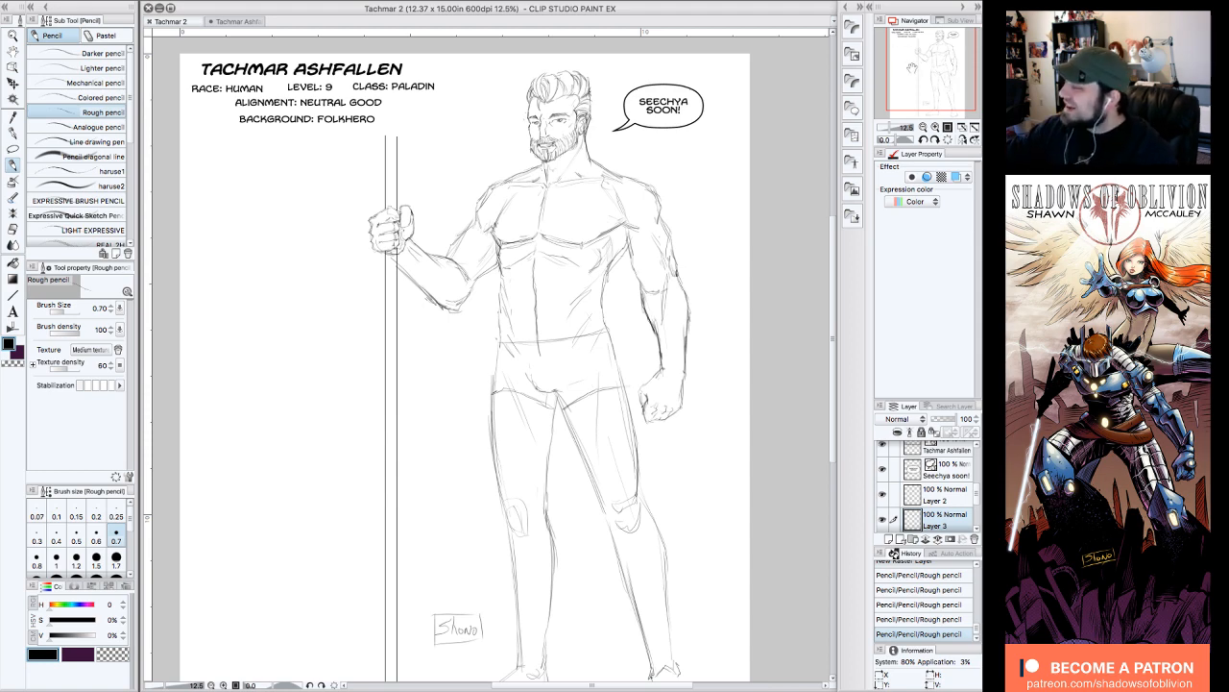
pyautogui.moveTo(913, 69); pyautogui.dragTo(923, 73)
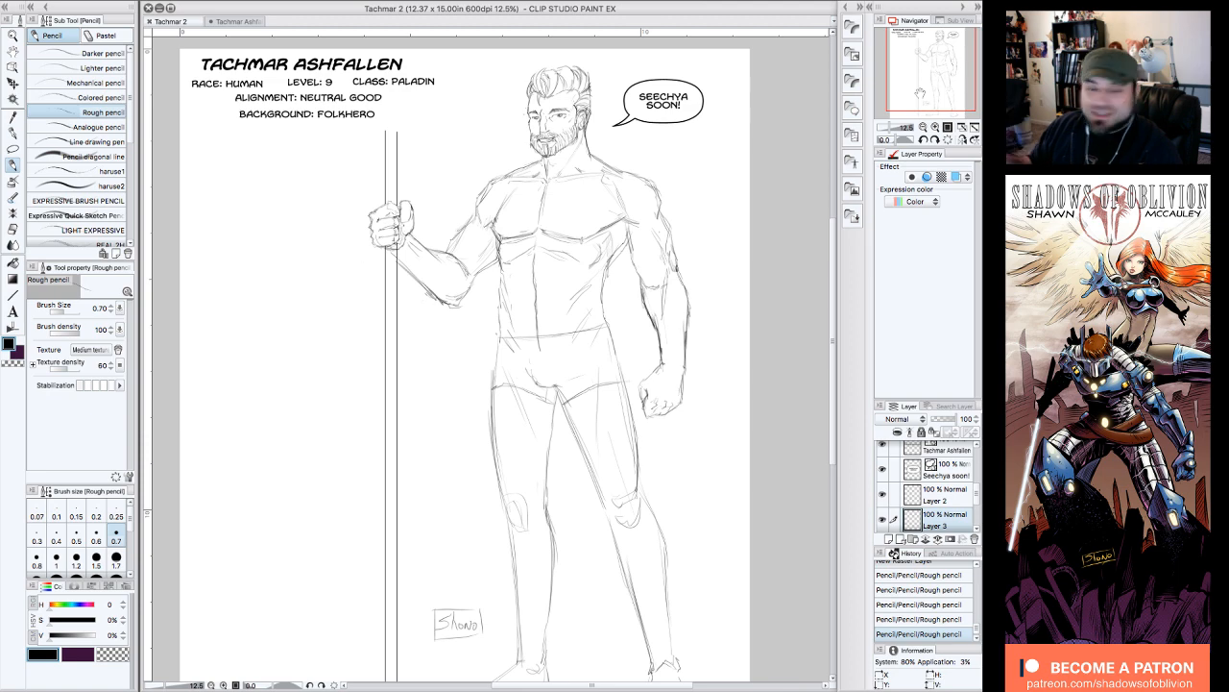
pyautogui.moveTo(934, 66); pyautogui.dragTo(942, 67)
# - Apply the blue layer color effect to Layer 1 Copy and Layer 1
pyautogui.moveTo(977, 501); pyautogui.dragTo(964, 521)
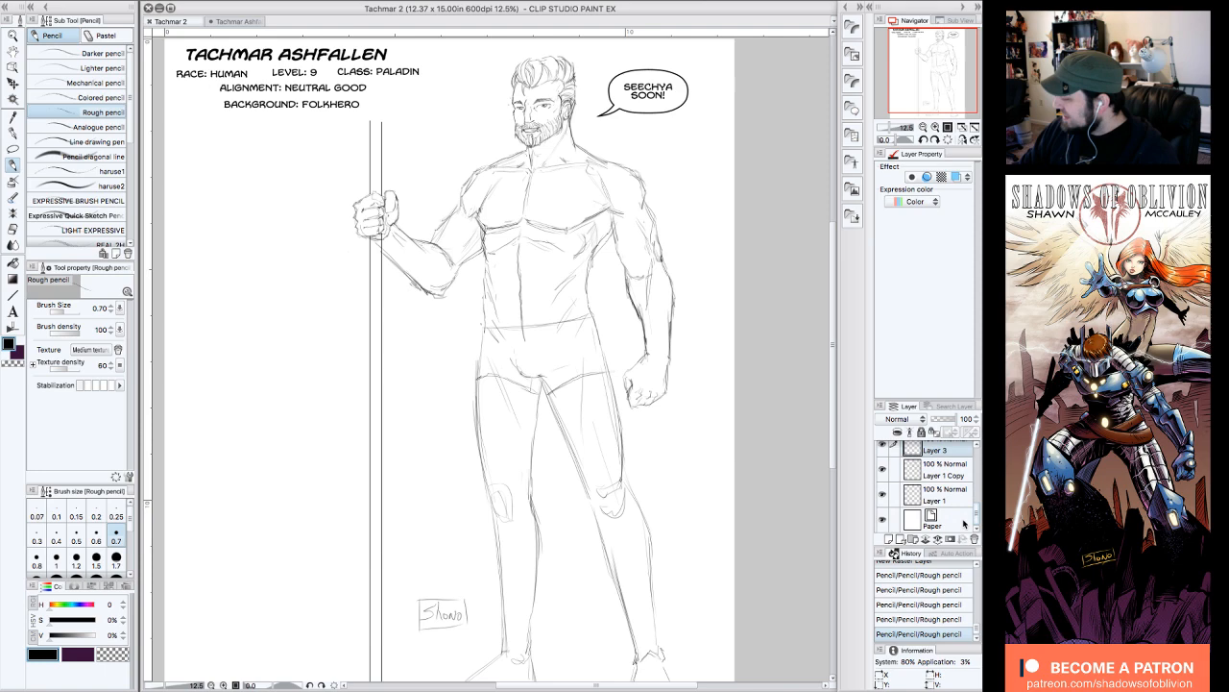
pyautogui.click(882, 468)
pyautogui.click(882, 469)
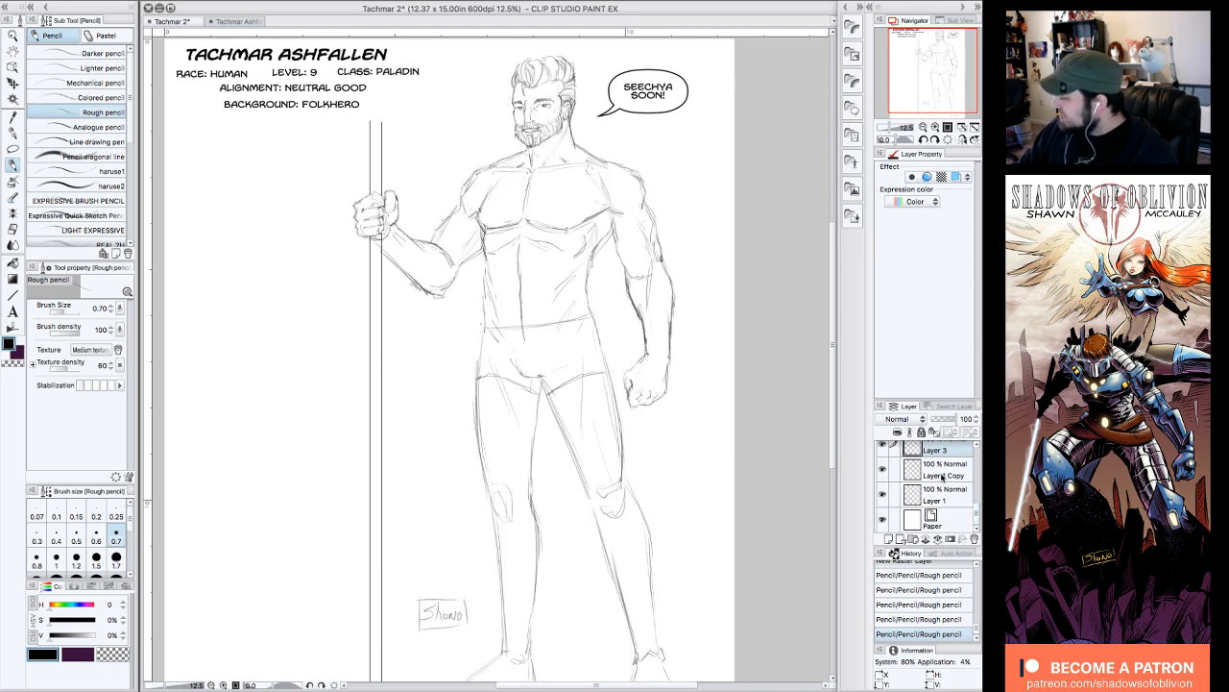
pyautogui.click(942, 476)
pyautogui.click(955, 178)
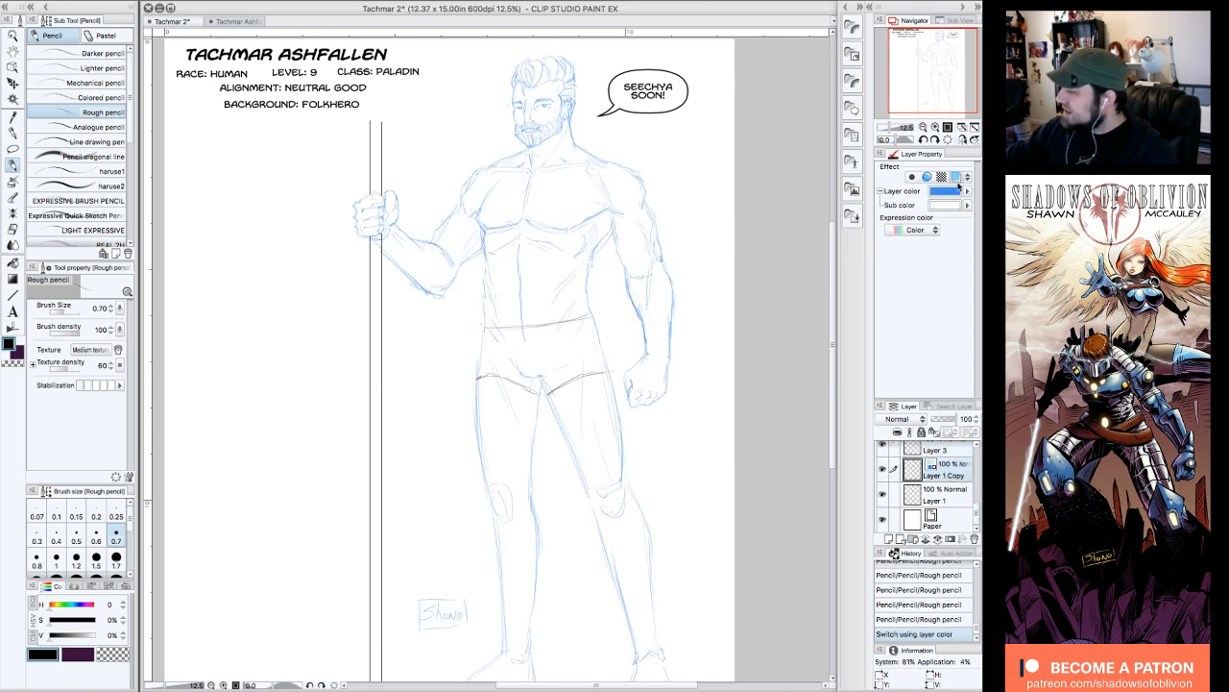
pyautogui.click(944, 500)
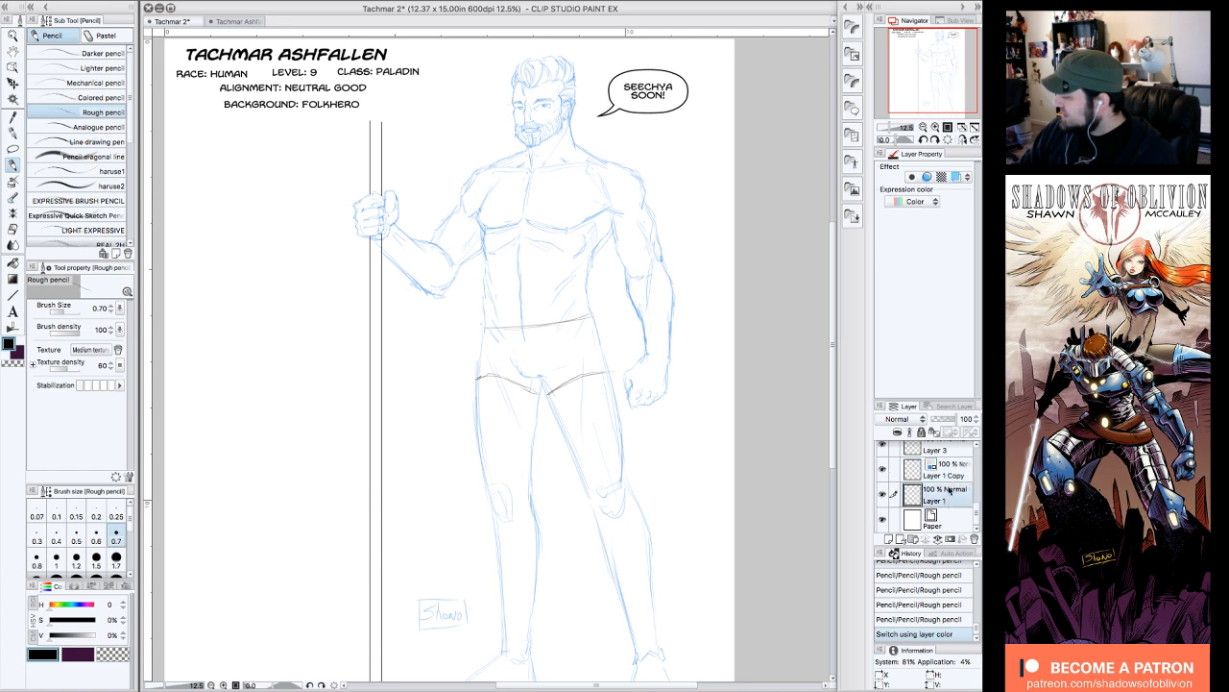
pyautogui.click(964, 176)
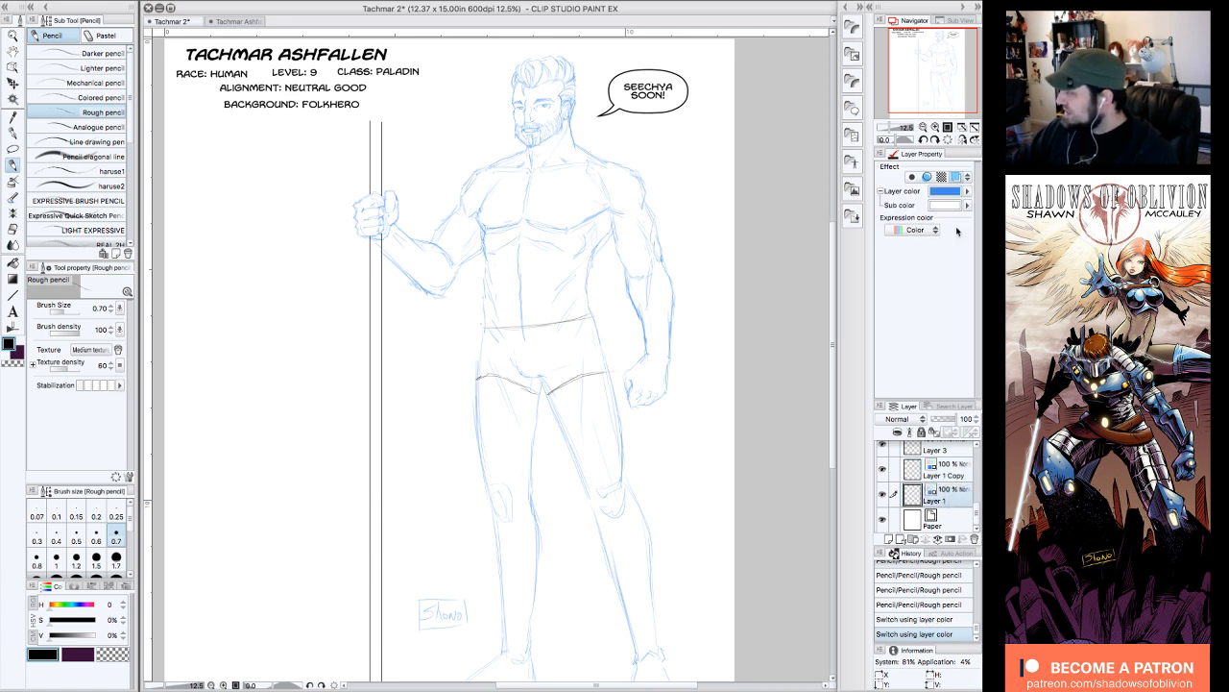
# - Apply the blue layer color effect to Layer 3 and Layer 2
pyautogui.scroll(2, 964, 488)
pyautogui.click(964, 484)
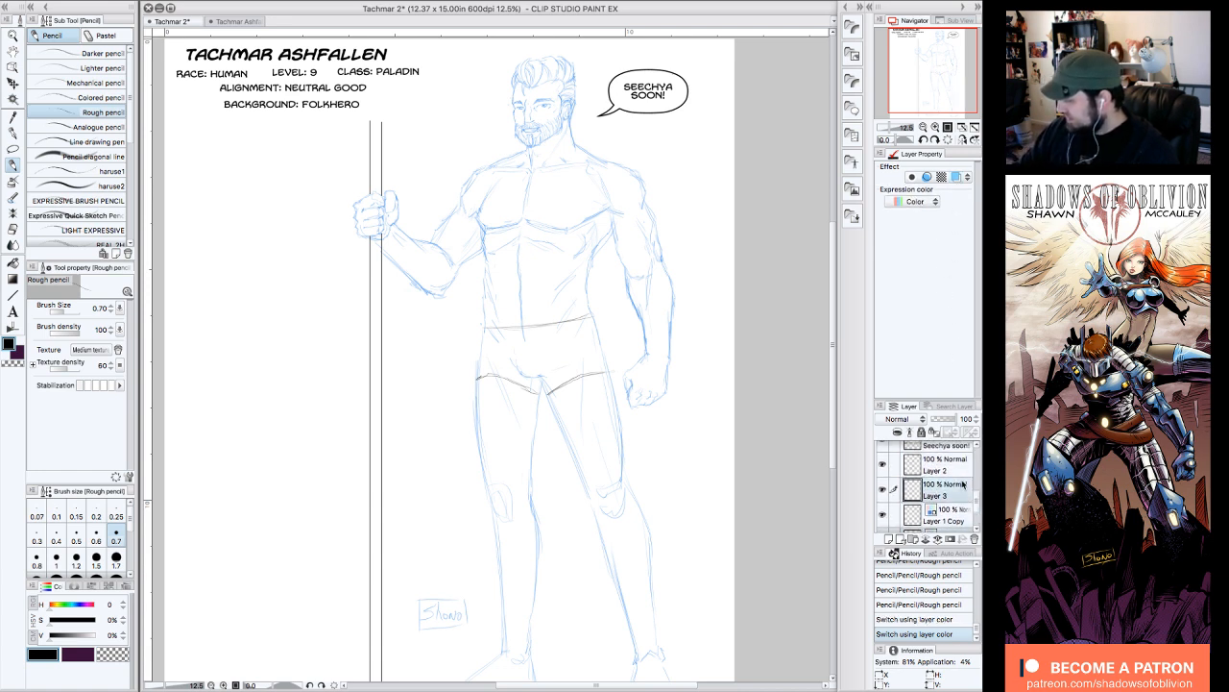
pyautogui.click(957, 178)
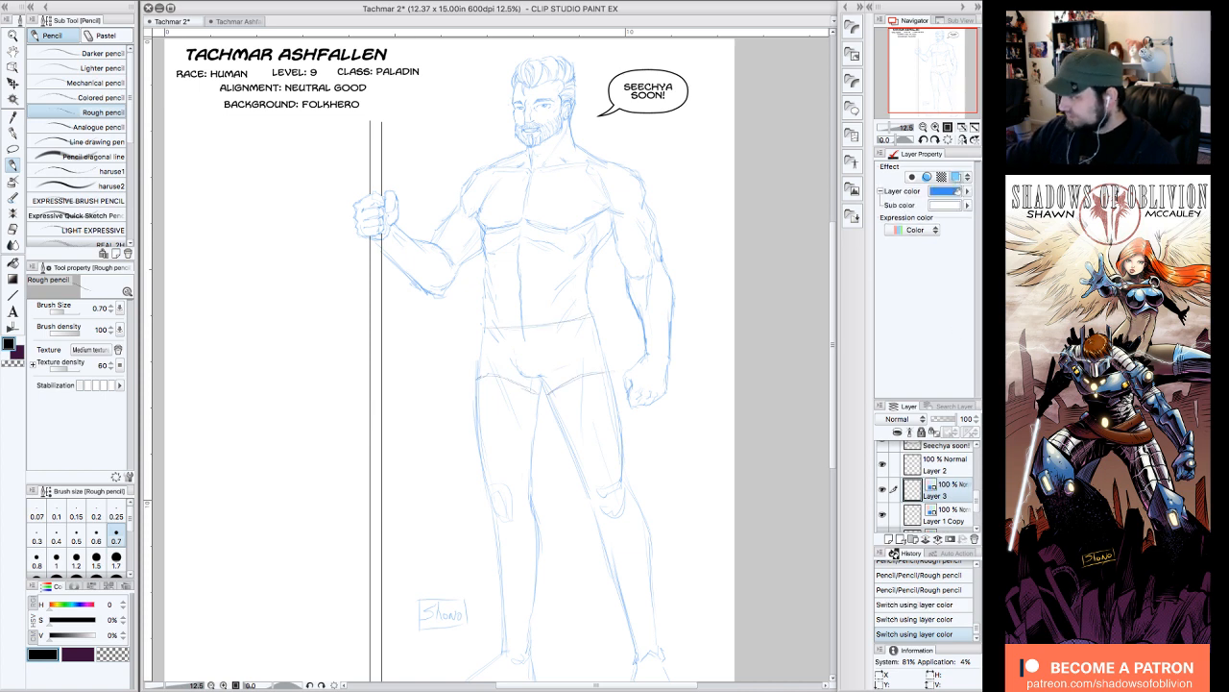
pyautogui.scroll(1, 961, 473)
pyautogui.doubleClick(941, 484)
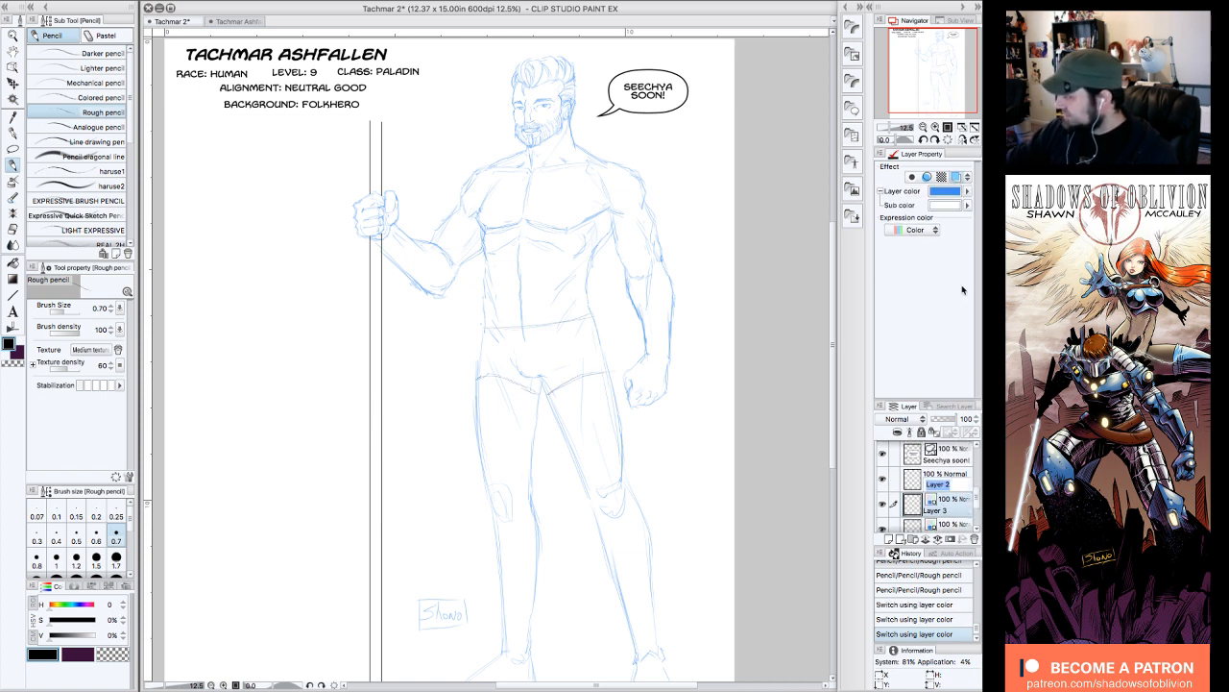
pyautogui.click(922, 480)
pyautogui.click(957, 177)
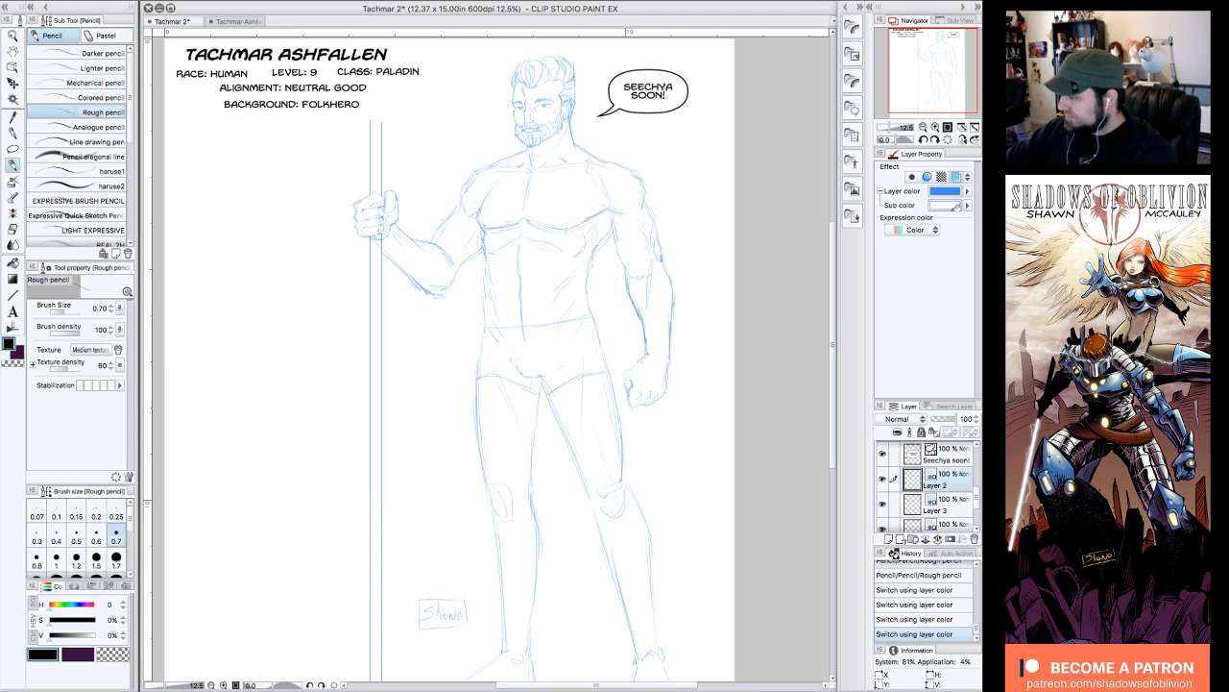
# - Add a new raster layer directly above Layer 2
pyautogui.scroll(1, 972, 483)
pyautogui.doubleClick(939, 491)
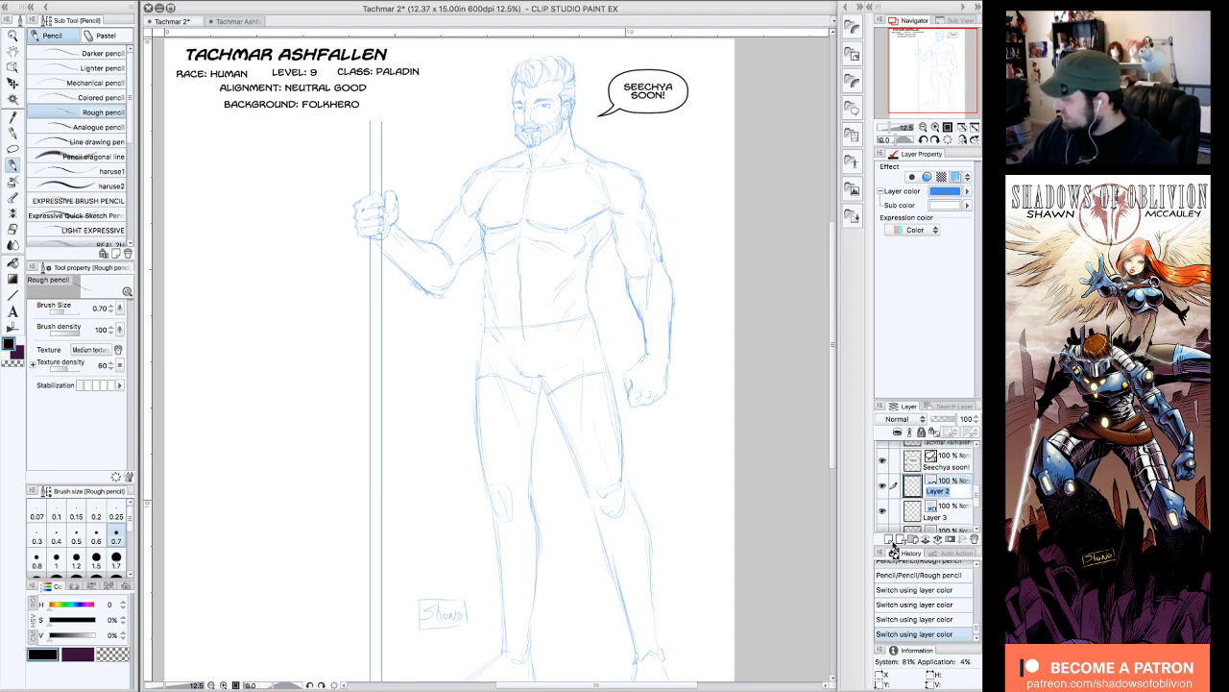
pyautogui.press('Return')
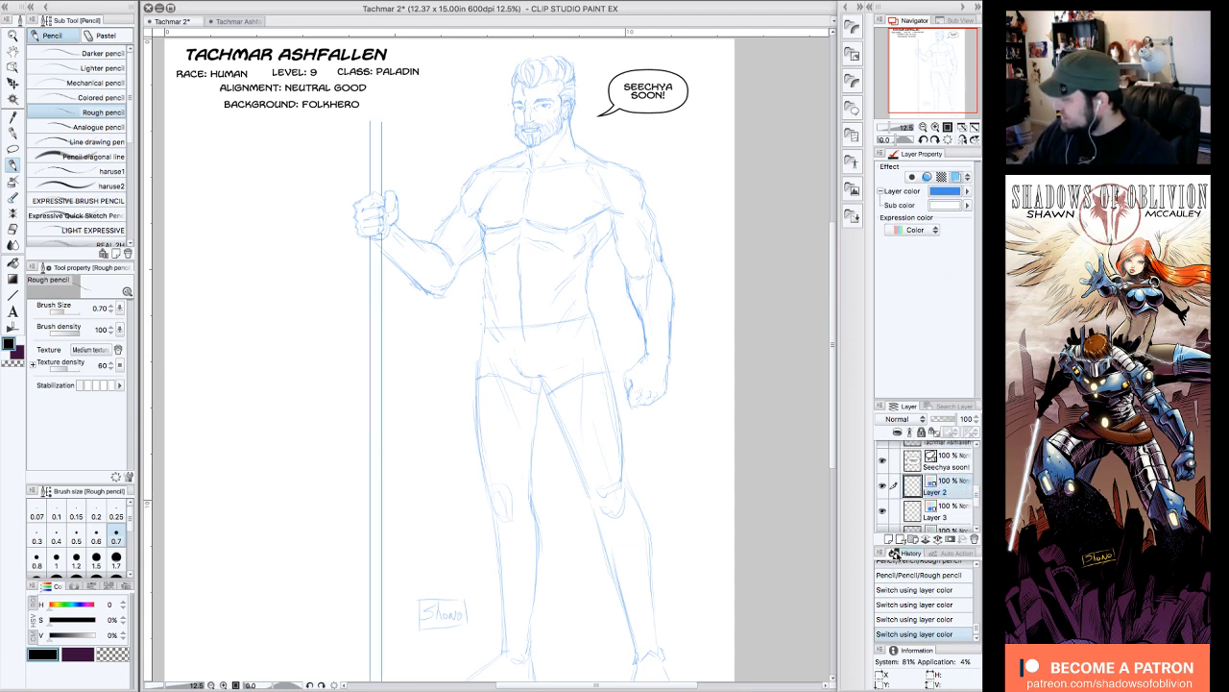
pyautogui.click(888, 539)
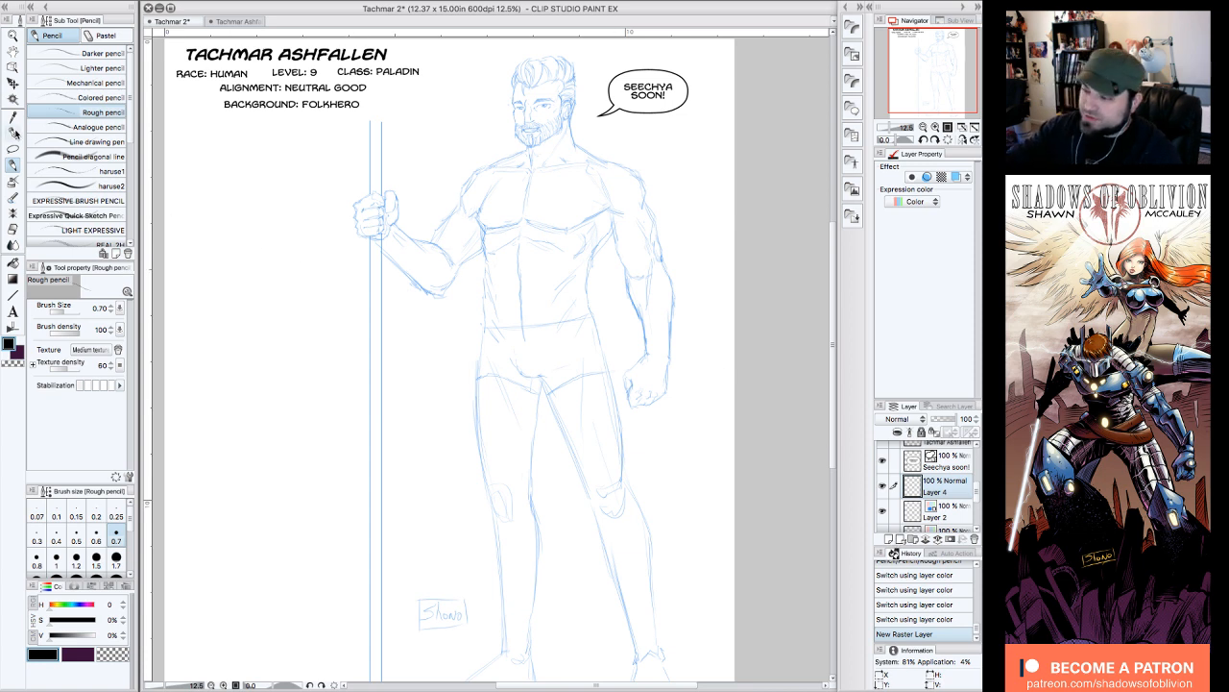
pyautogui.click(15, 133)
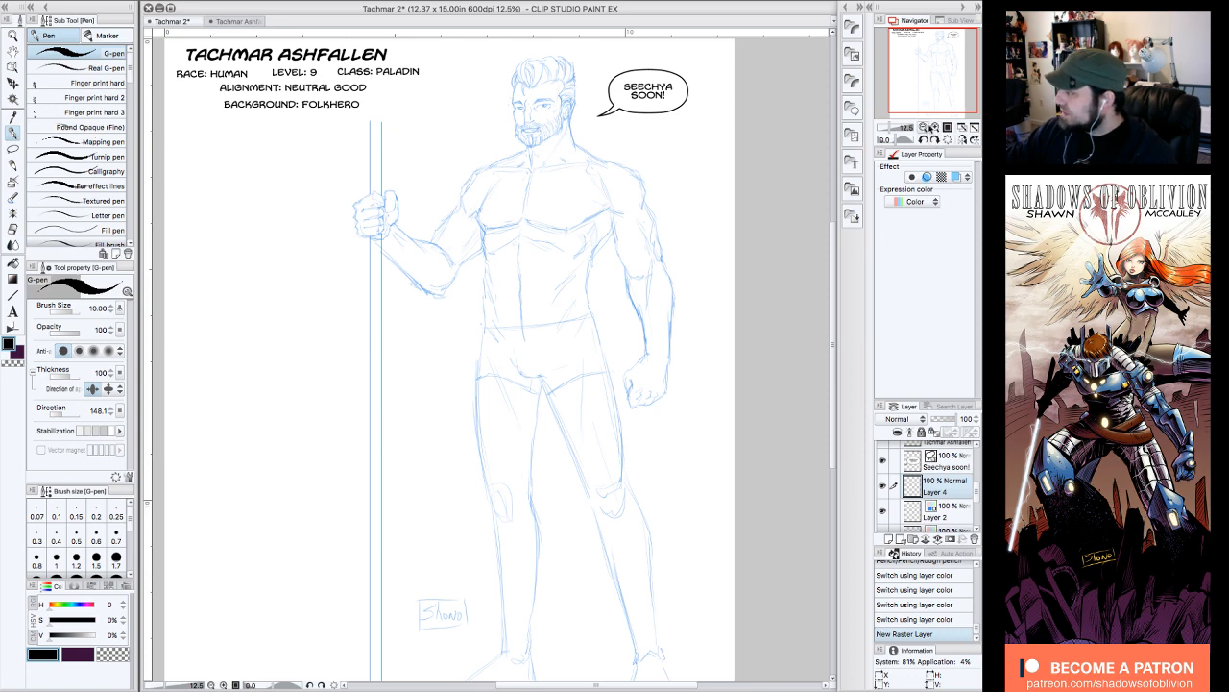
pyautogui.click(934, 127)
pyautogui.click(924, 126)
pyautogui.moveTo(946, 77); pyautogui.dragTo(959, 64)
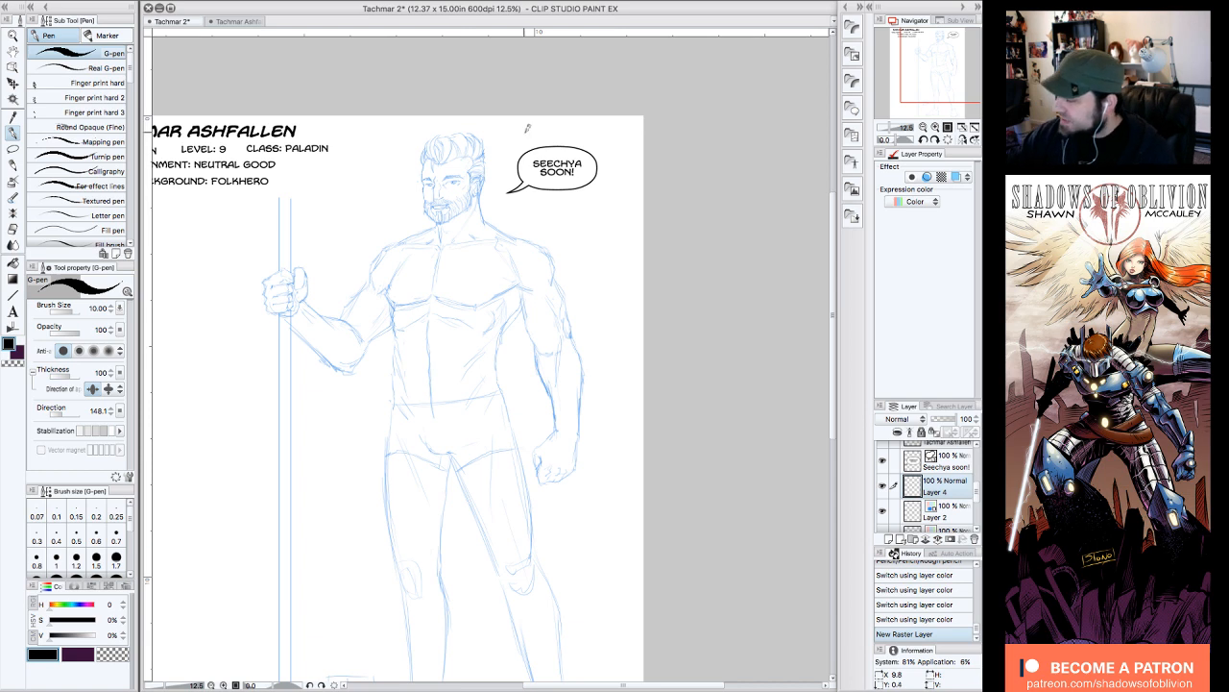
pyautogui.moveTo(923, 83); pyautogui.dragTo(926, 81)
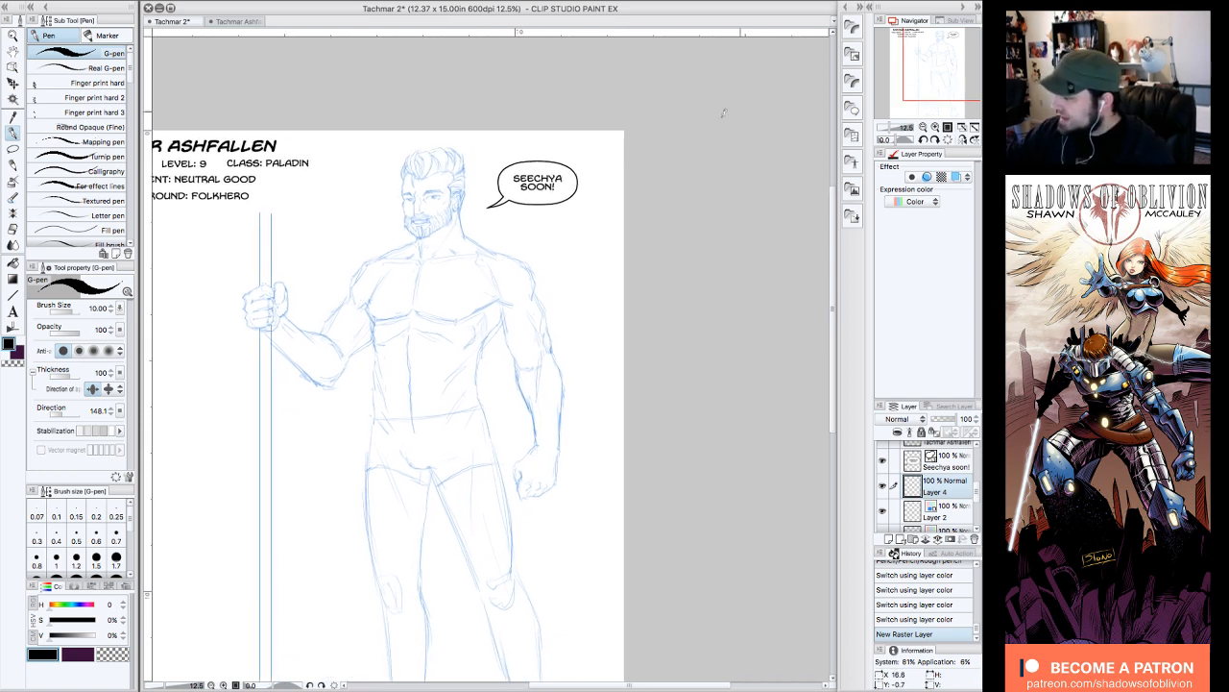
pyautogui.moveTo(475, 220); pyautogui.dragTo(477, 226)
# - Sketch the first black collar strokes beside the figure's neck with the Round Opaque (Fine) pen and erase the stray marks
pyautogui.click(118, 128)
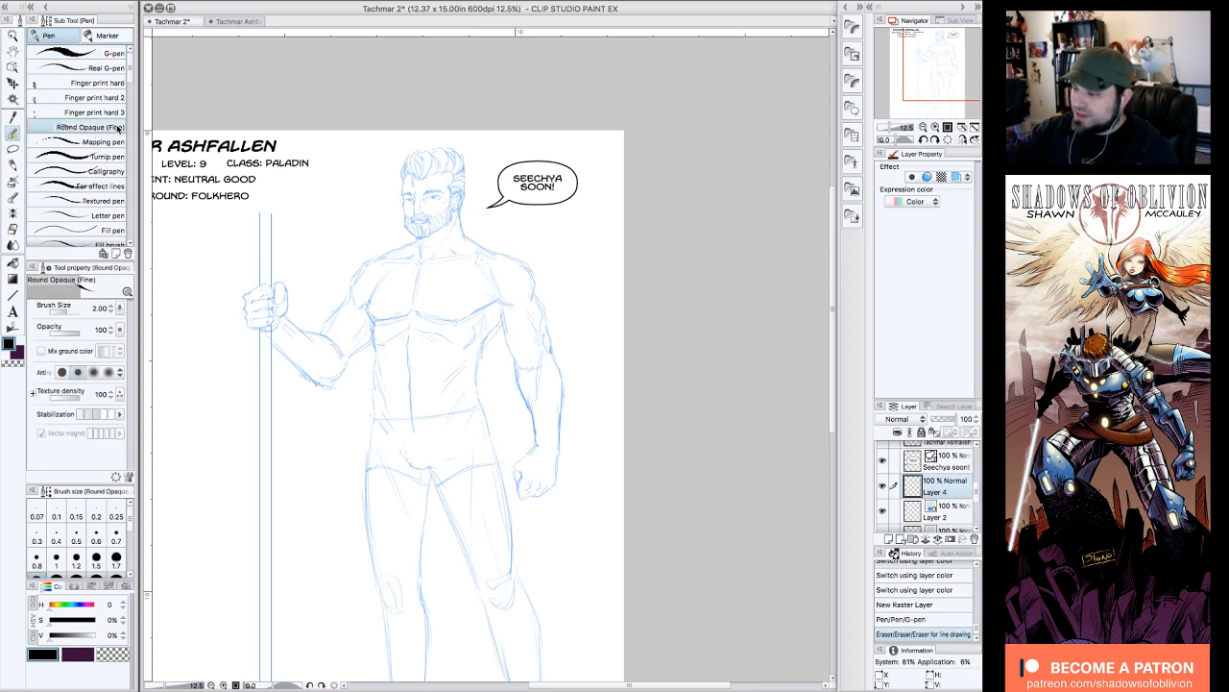
pyautogui.moveTo(473, 223); pyautogui.dragTo(474, 232)
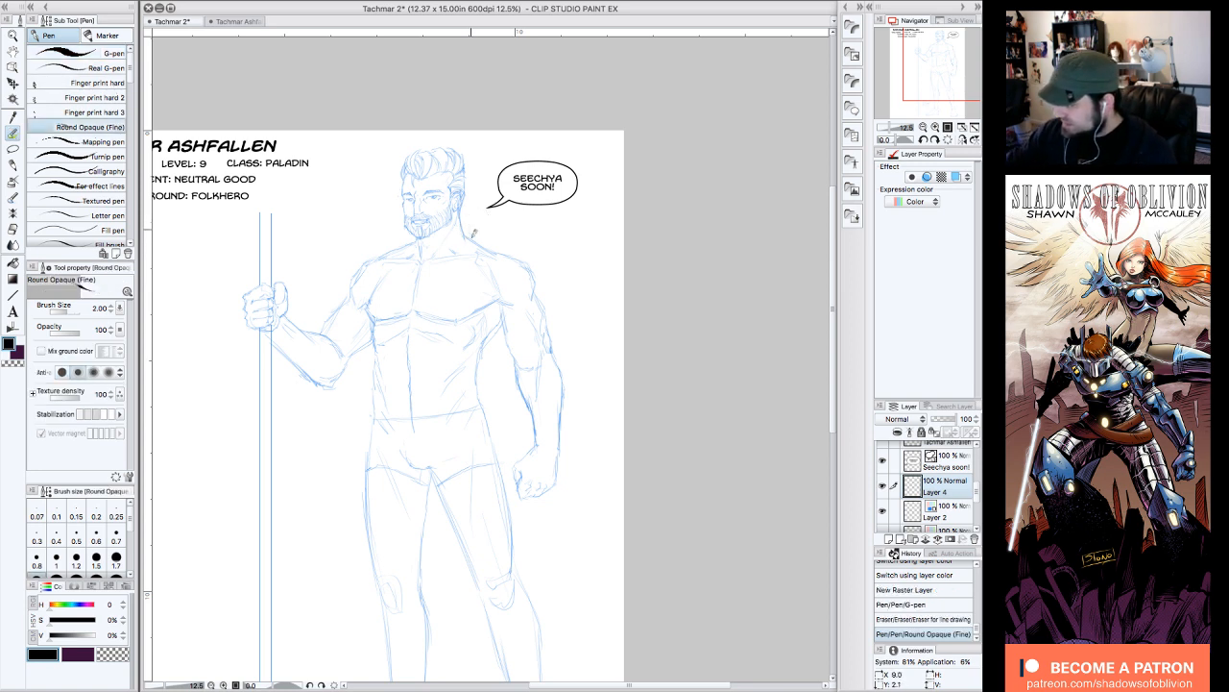
pyautogui.moveTo(400, 236); pyautogui.dragTo(467, 237)
pyautogui.moveTo(480, 317); pyautogui.dragTo(454, 293)
pyautogui.moveTo(474, 349)
pyautogui.mouseDown()
pyautogui.moveTo(486, 327)
pyautogui.moveTo(471, 364)
pyautogui.mouseUp()
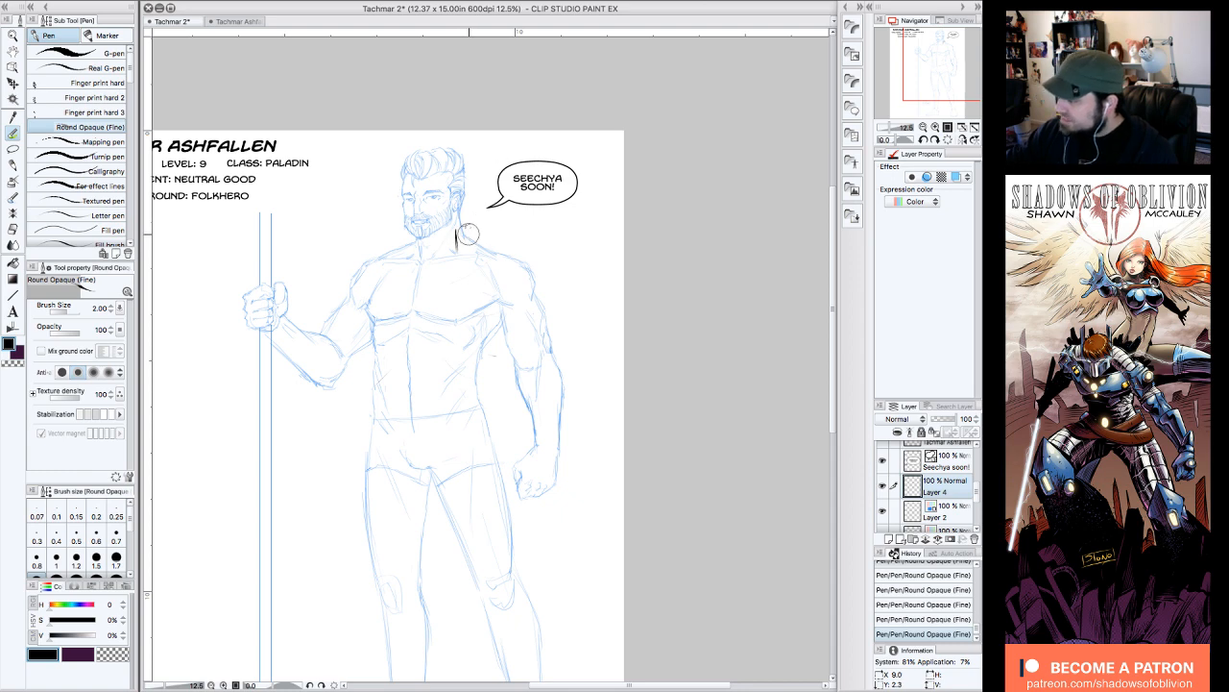
pyautogui.moveTo(469, 228); pyautogui.dragTo(479, 227)
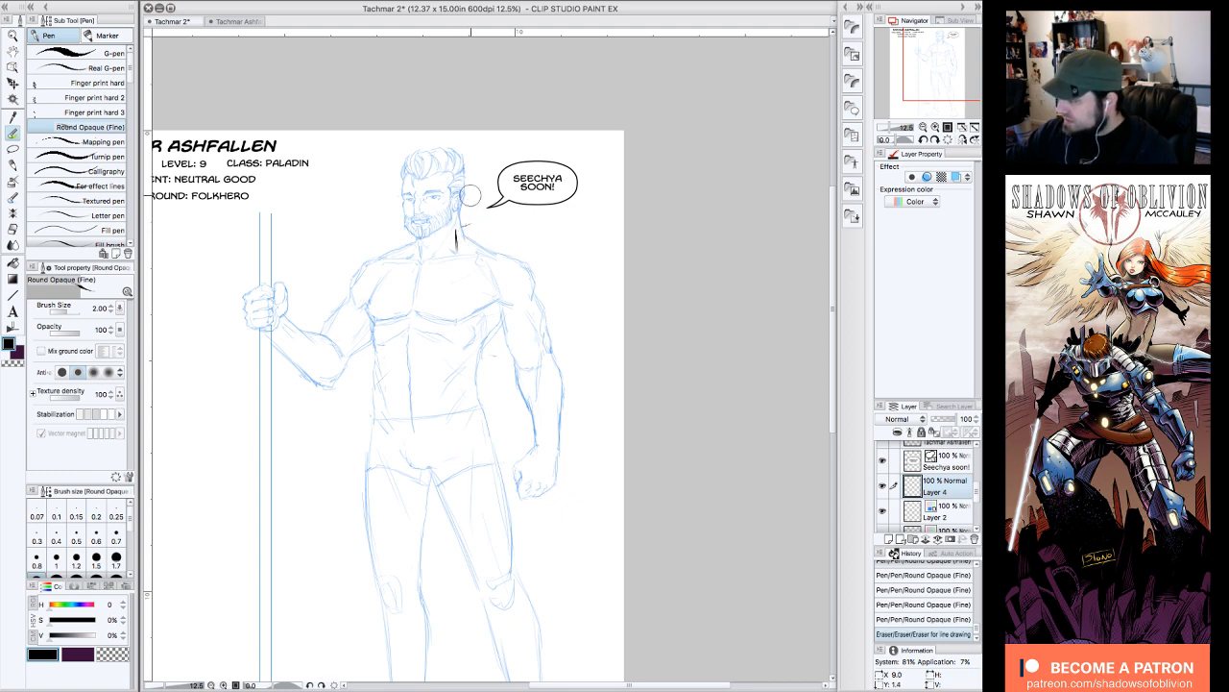
# - Draw the high collar on the ear side of the neck, with its inner edge, base, sloping outer edge and shoulder line
pyautogui.click(936, 127)
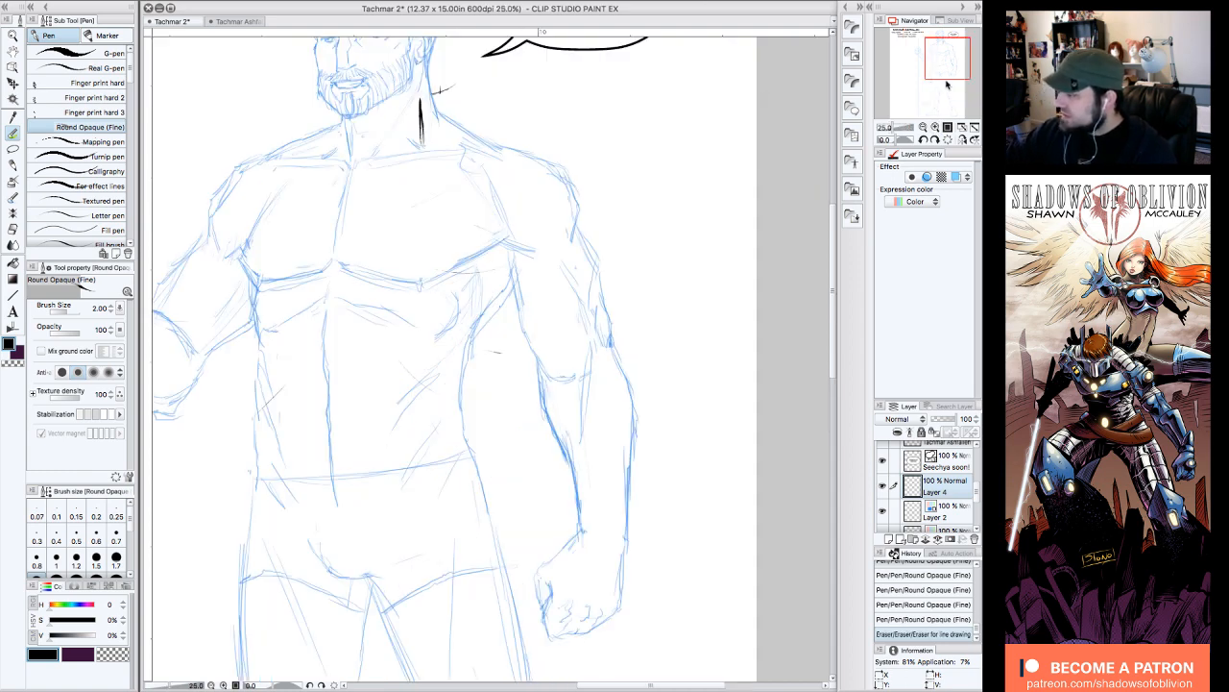
pyautogui.moveTo(947, 81); pyautogui.dragTo(942, 61)
pyautogui.moveTo(490, 363); pyautogui.dragTo(502, 349)
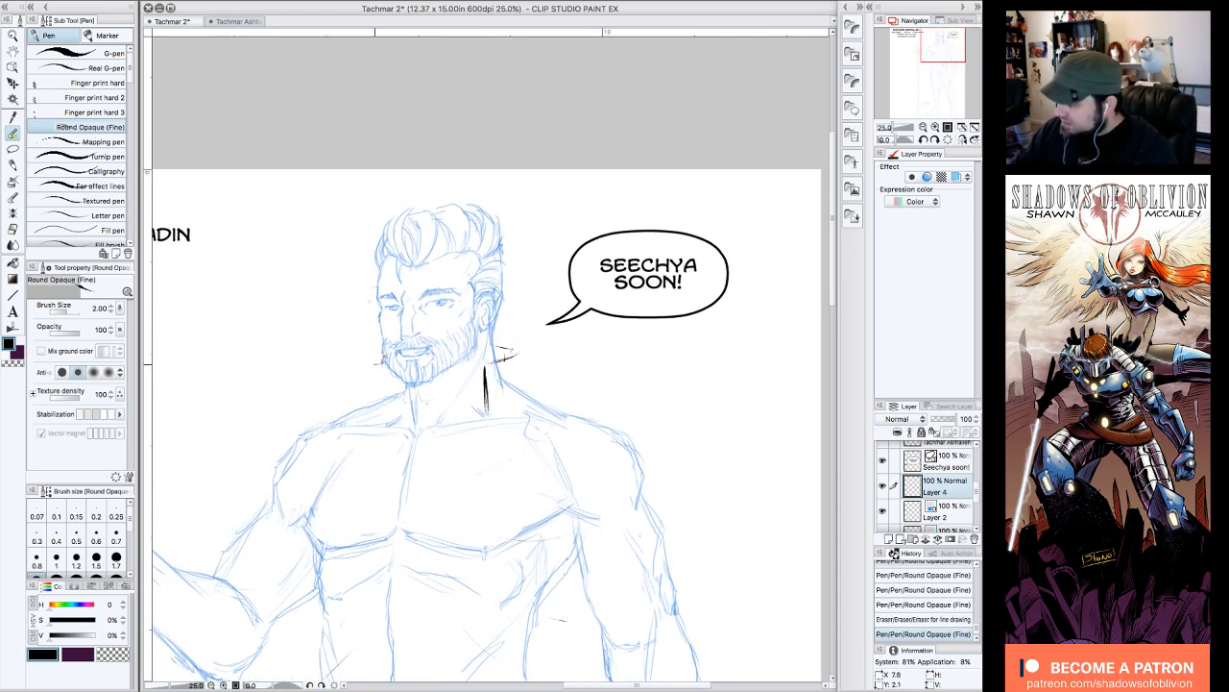
pyautogui.moveTo(383, 358); pyautogui.dragTo(372, 365)
pyautogui.moveTo(484, 382)
pyautogui.mouseDown()
pyautogui.moveTo(483, 421)
pyautogui.moveTo(521, 426)
pyautogui.mouseUp()
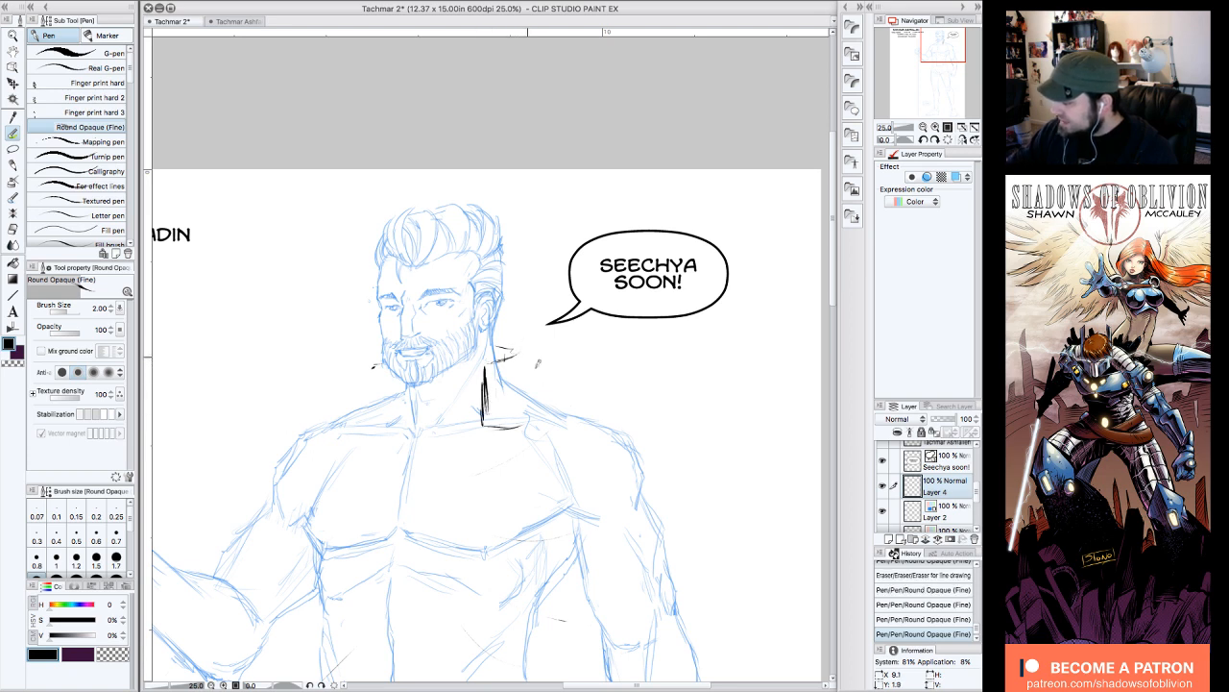
pyautogui.moveTo(523, 351)
pyautogui.mouseDown()
pyautogui.moveTo(556, 402)
pyautogui.moveTo(526, 430)
pyautogui.moveTo(592, 411)
pyautogui.mouseUp()
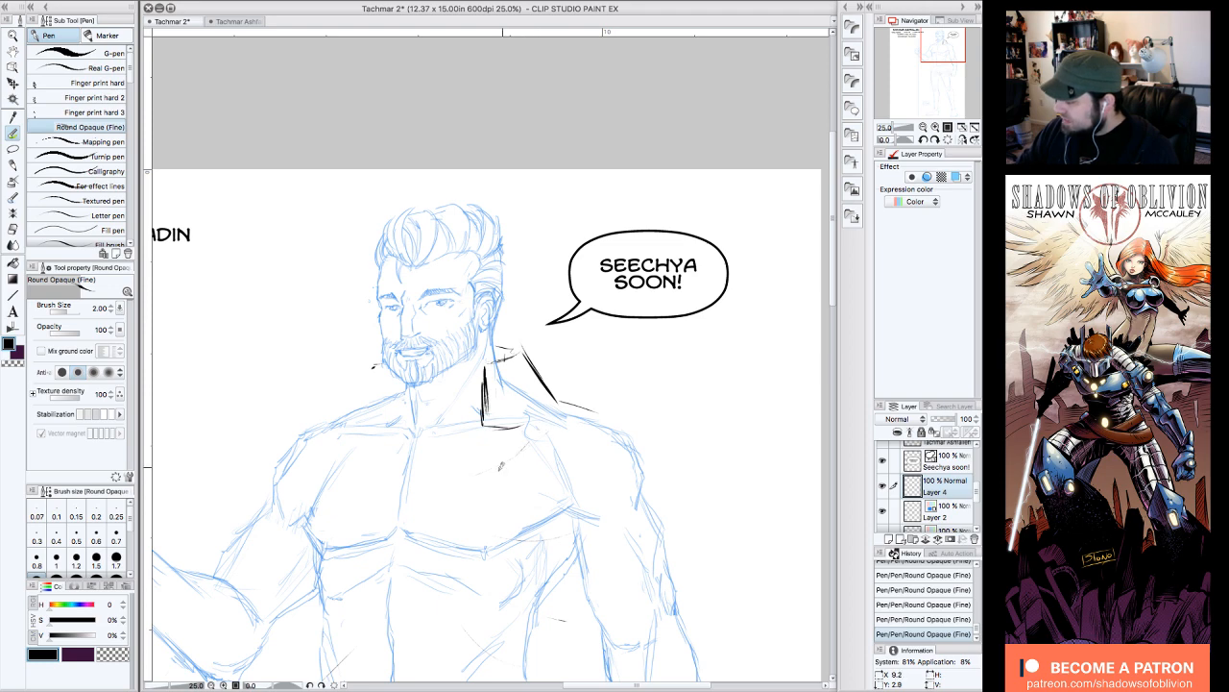
# - Draw angular costume panel edges on both sides of the figure's chest
pyautogui.moveTo(528, 439)
pyautogui.mouseDown()
pyautogui.moveTo(484, 471)
pyautogui.moveTo(491, 522)
pyautogui.moveTo(518, 521)
pyautogui.mouseUp()
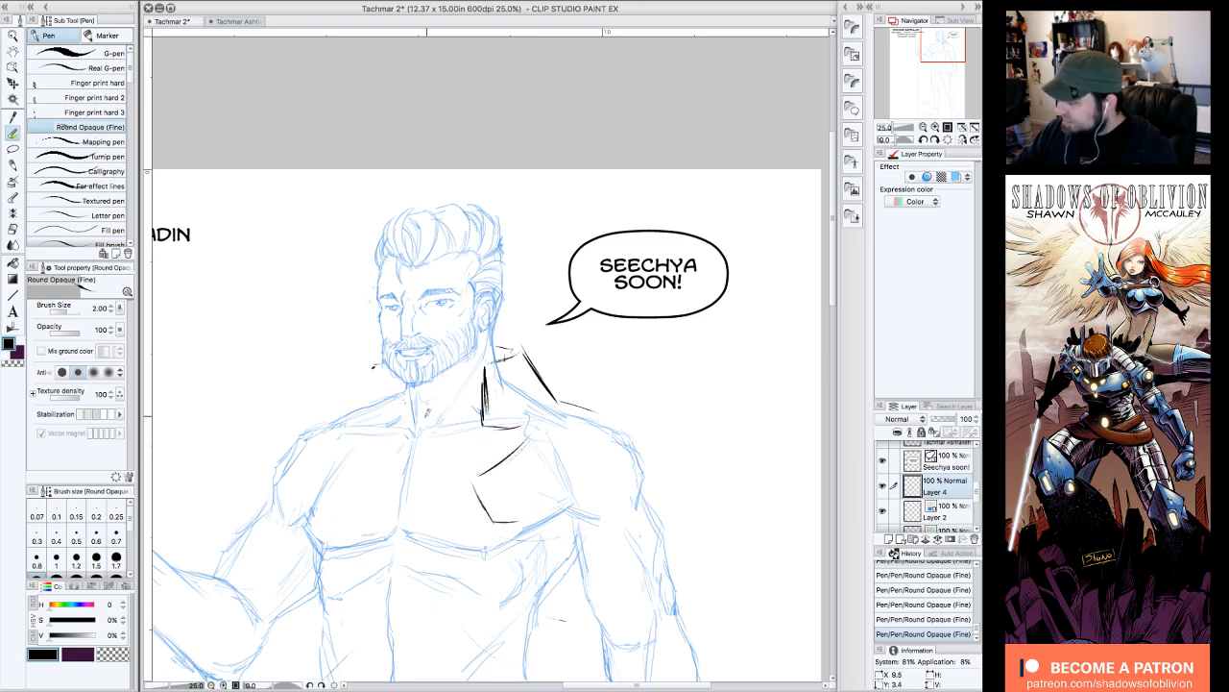
pyautogui.moveTo(334, 430)
pyautogui.mouseDown()
pyautogui.moveTo(373, 480)
pyautogui.moveTo(348, 515)
pyautogui.mouseUp()
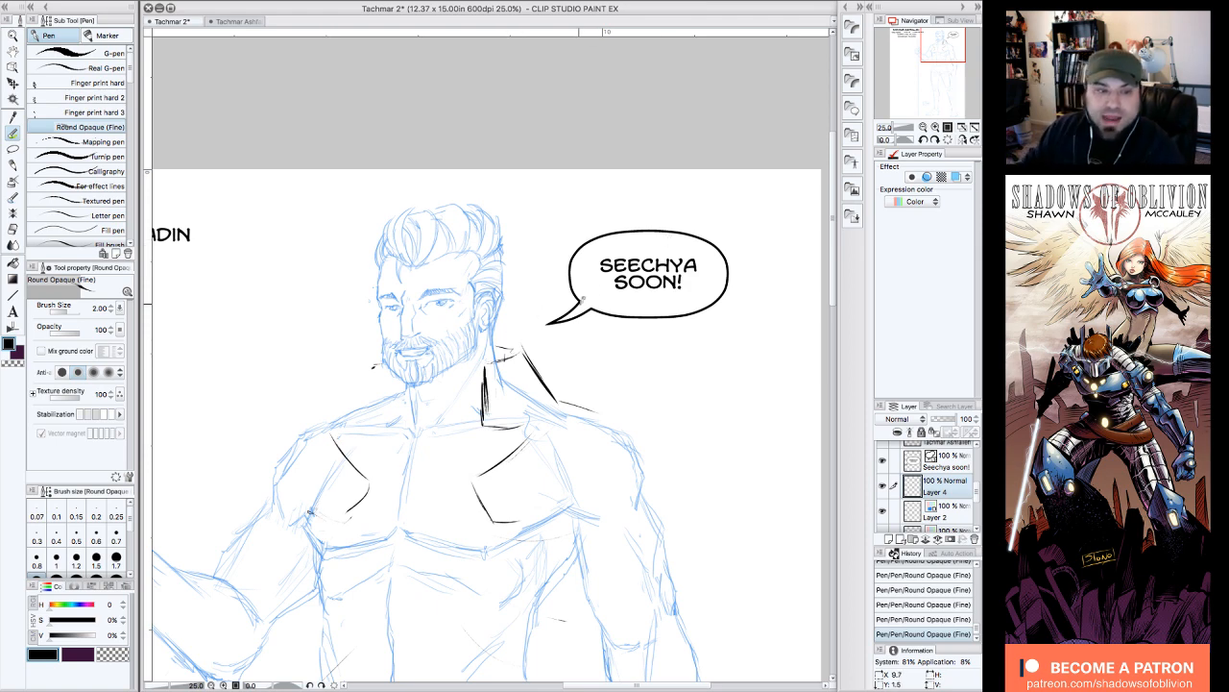
# - Clean up and redraw the collar's top edge, and draw the collar's opposite side below the beard with its inner and outer edges
pyautogui.click(923, 140)
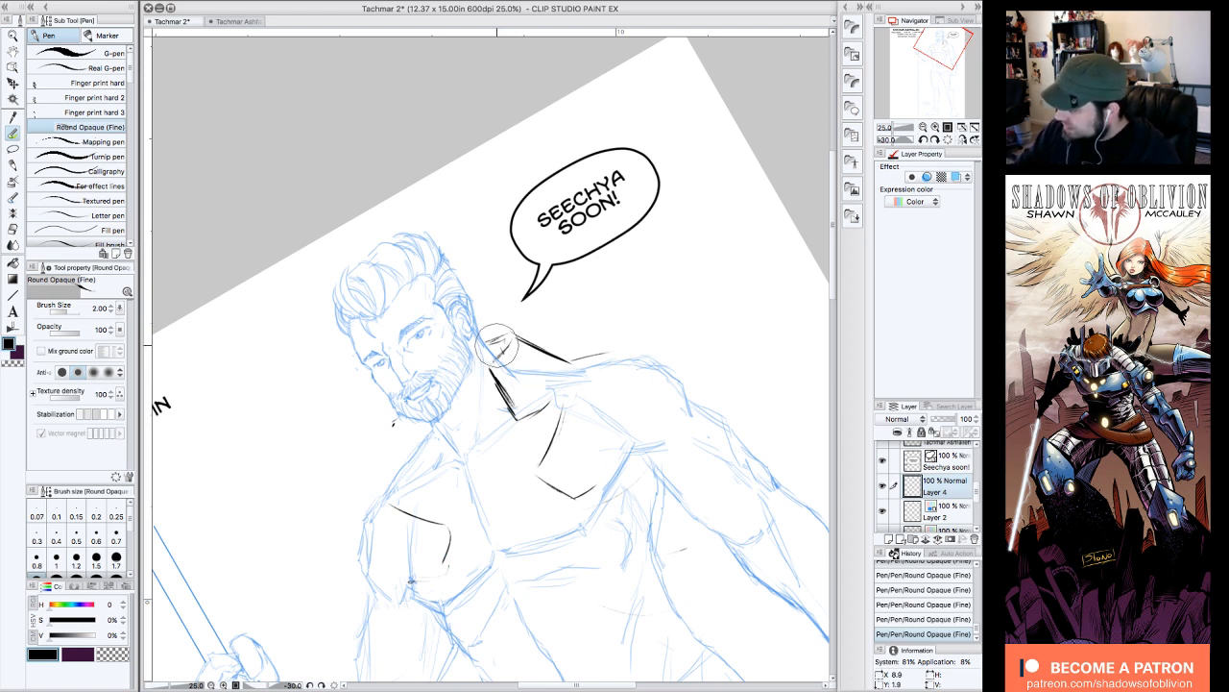
pyautogui.moveTo(498, 344); pyautogui.dragTo(486, 340)
pyautogui.moveTo(398, 417); pyautogui.dragTo(389, 431)
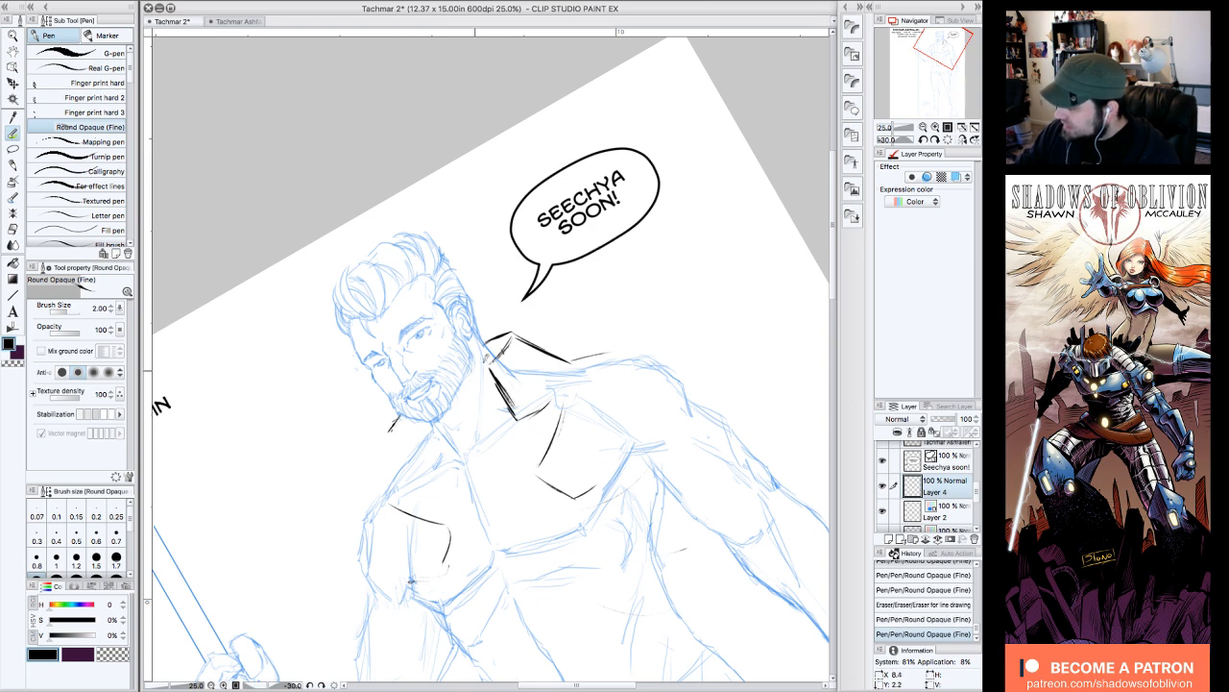
pyautogui.click(948, 139)
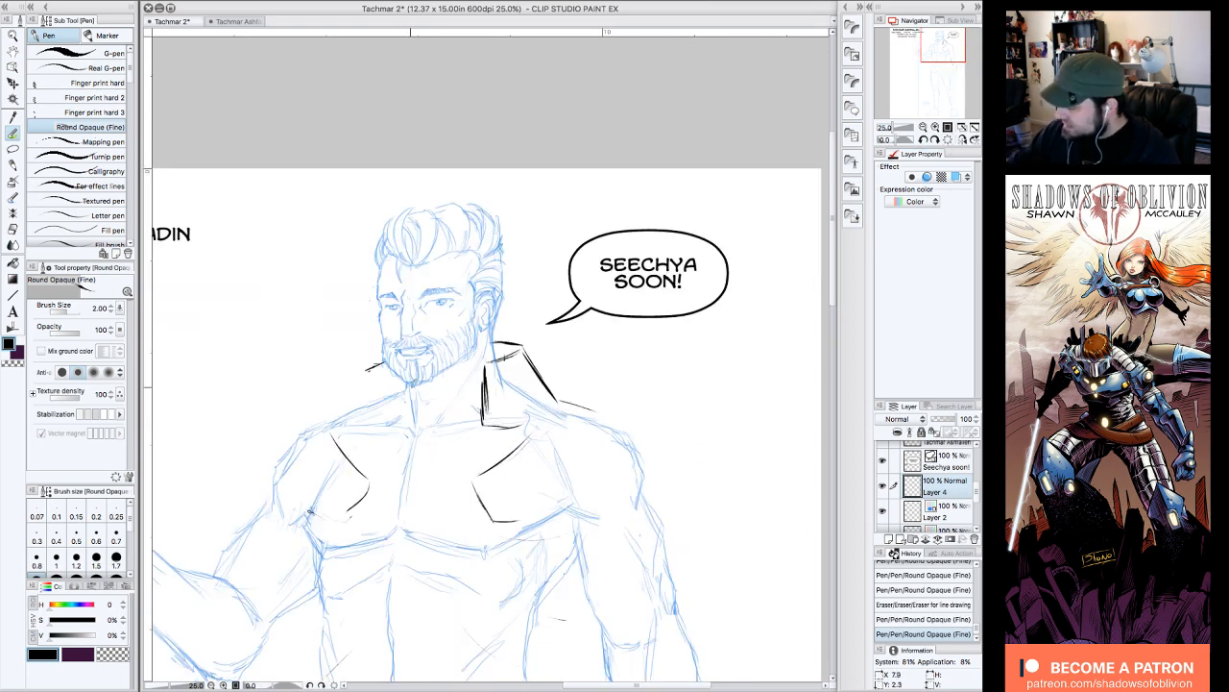
pyautogui.moveTo(389, 377); pyautogui.dragTo(391, 430)
pyautogui.moveTo(394, 375)
pyautogui.mouseDown()
pyautogui.moveTo(364, 368)
pyautogui.moveTo(383, 361)
pyautogui.moveTo(344, 415)
pyautogui.mouseUp()
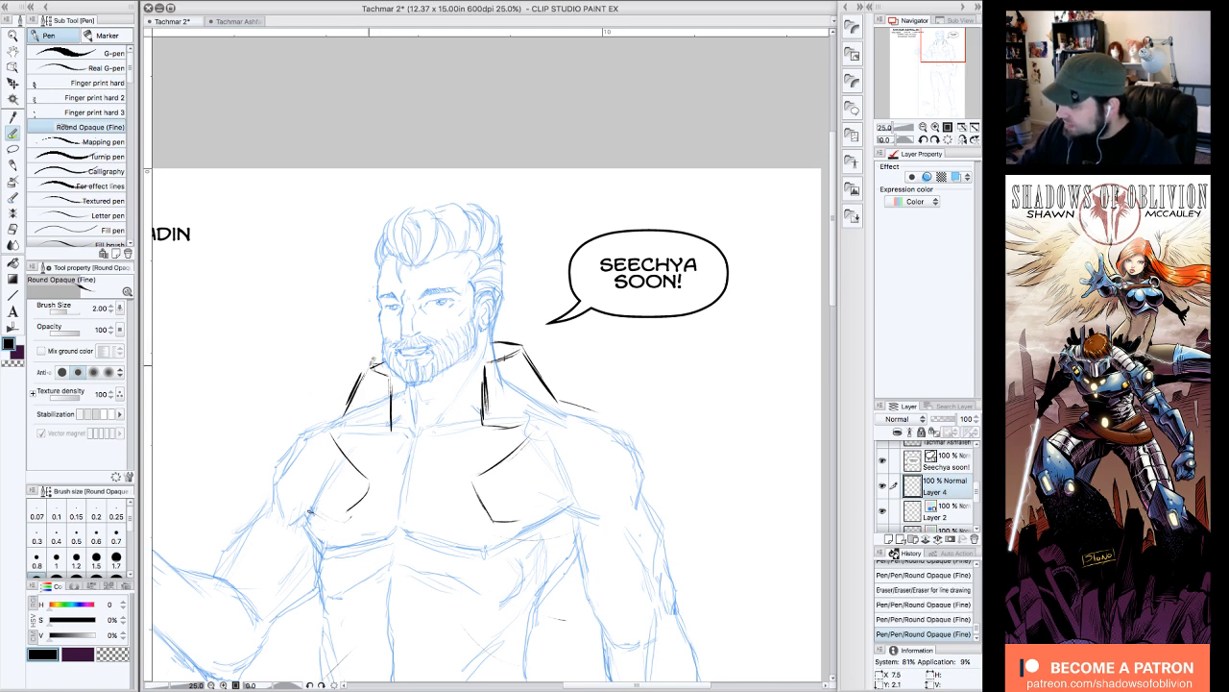
# - Redraw the collar's outer edge below the beard with a thinner line and replace the ear-side base line with a short angled stroke
pyautogui.moveTo(370, 367); pyautogui.dragTo(332, 437)
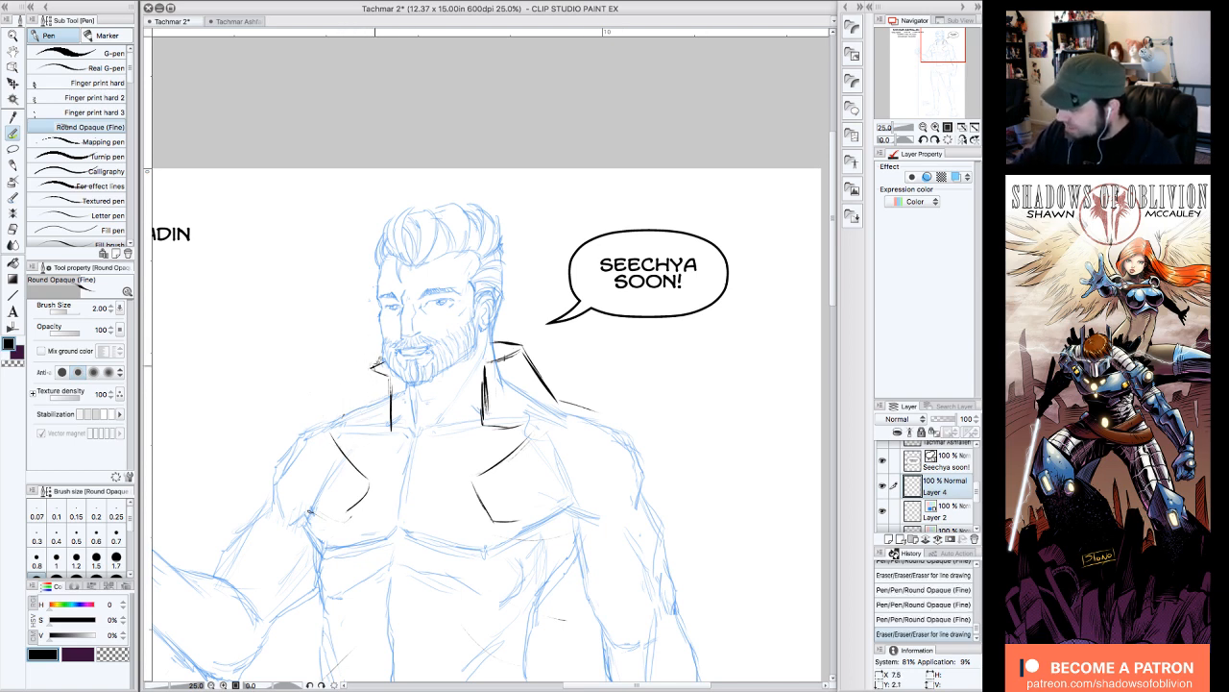
pyautogui.moveTo(371, 366)
pyautogui.mouseDown()
pyautogui.moveTo(340, 415)
pyautogui.moveTo(387, 468)
pyautogui.mouseUp()
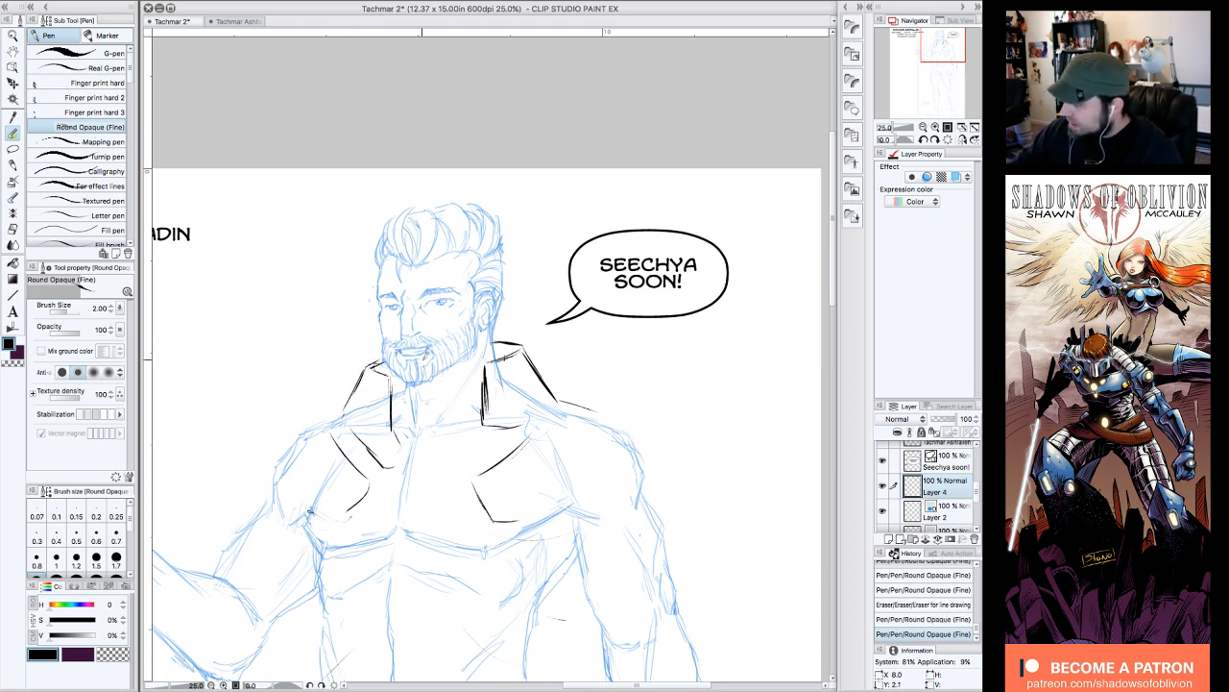
pyautogui.moveTo(513, 438)
pyautogui.mouseDown()
pyautogui.moveTo(487, 422)
pyautogui.moveTo(475, 442)
pyautogui.mouseUp()
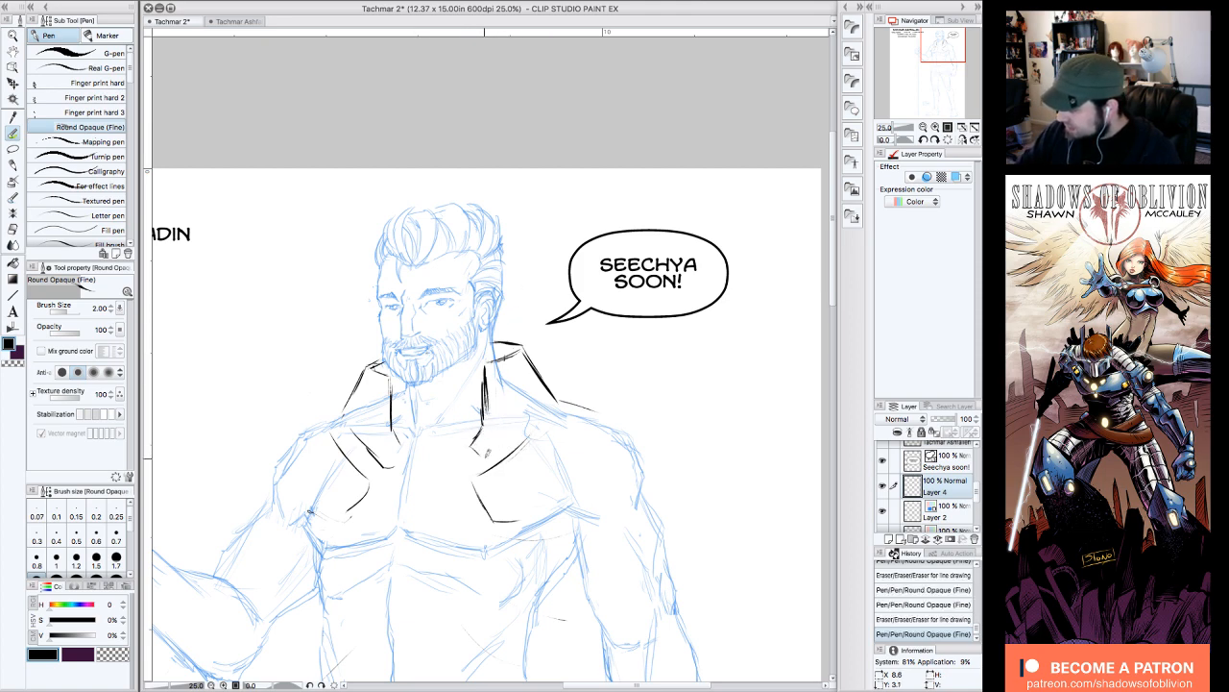
pyautogui.press('e')
pyautogui.moveTo(379, 471); pyautogui.dragTo(387, 463)
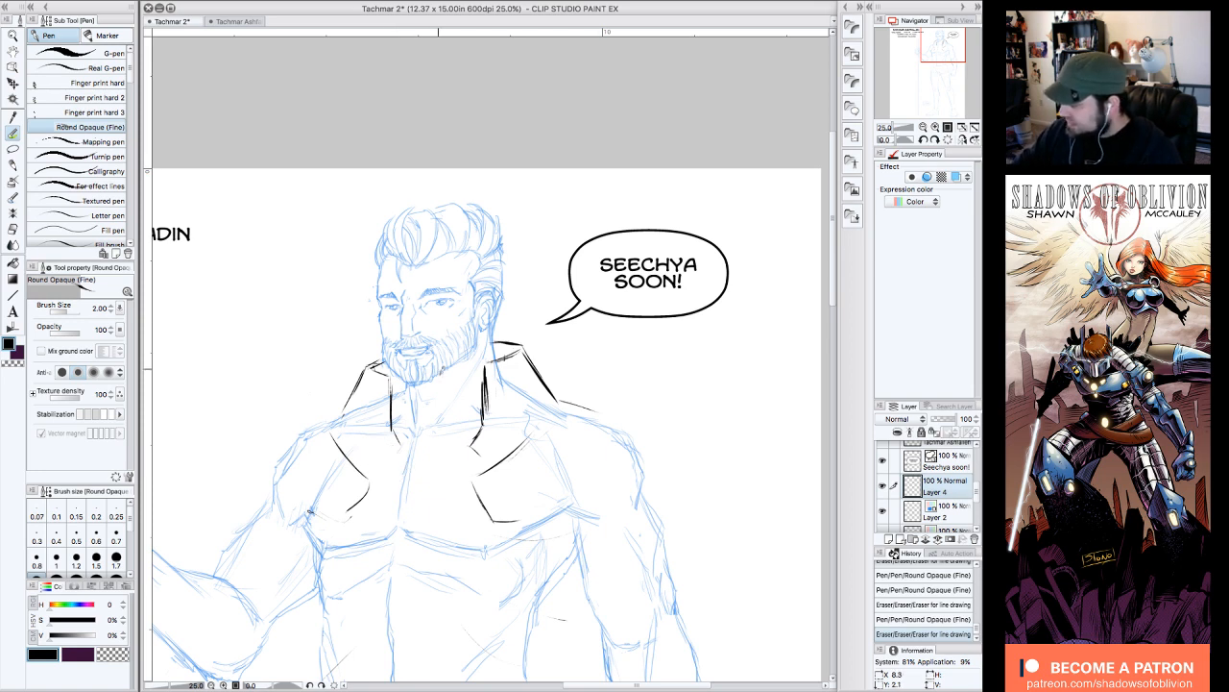
# - Erase the rough, heavy parts of the collar's inner edges and redraw the beard-side inner edge down to its angled base
pyautogui.moveTo(500, 404); pyautogui.dragTo(490, 403)
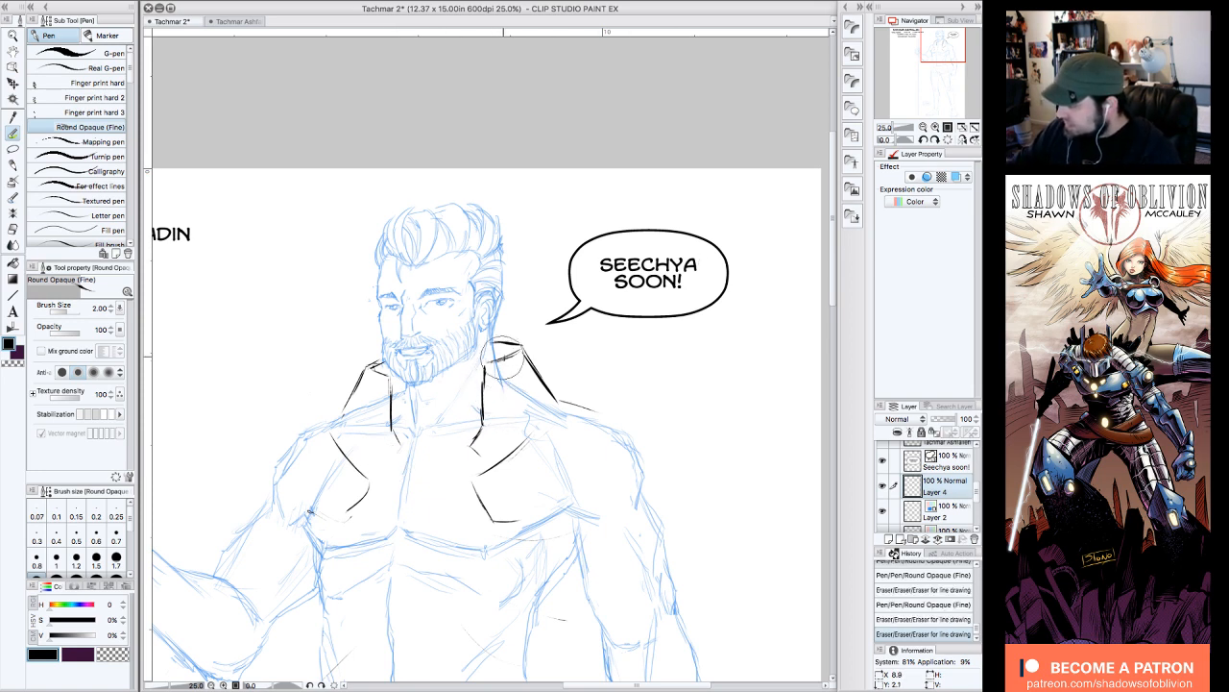
pyautogui.press('p')
pyautogui.moveTo(390, 374); pyautogui.dragTo(392, 392)
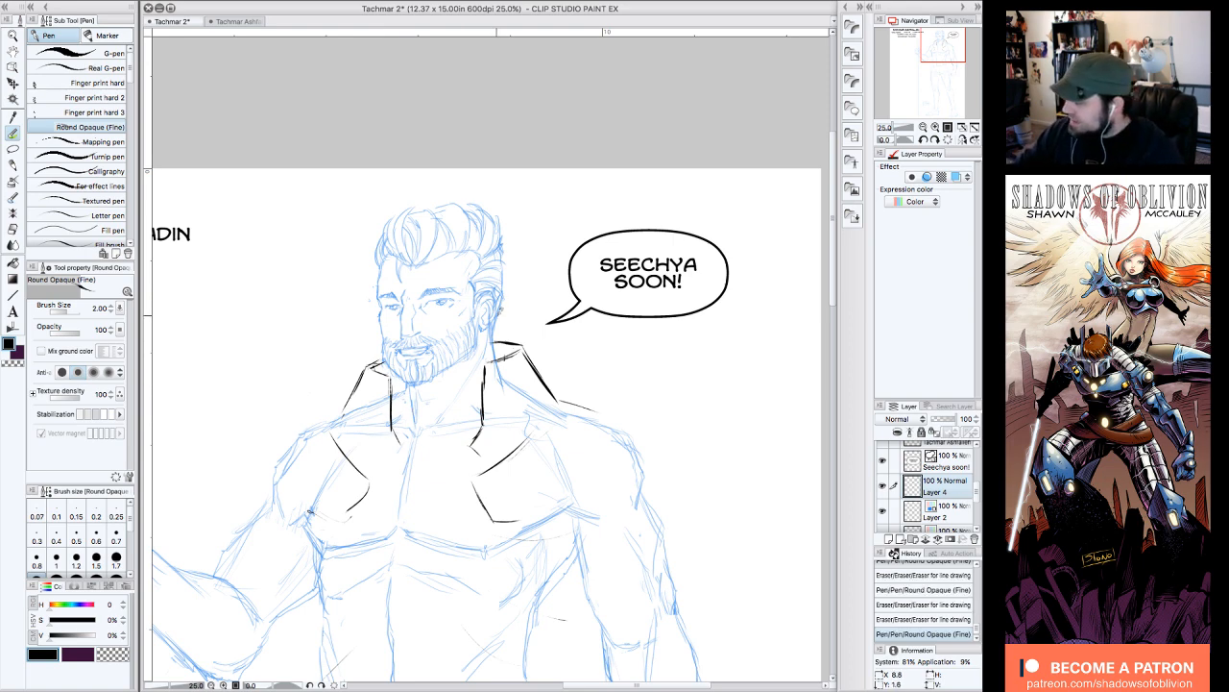
pyautogui.moveTo(484, 365)
pyautogui.mouseDown()
pyautogui.moveTo(483, 406)
pyautogui.moveTo(486, 392)
pyautogui.mouseUp()
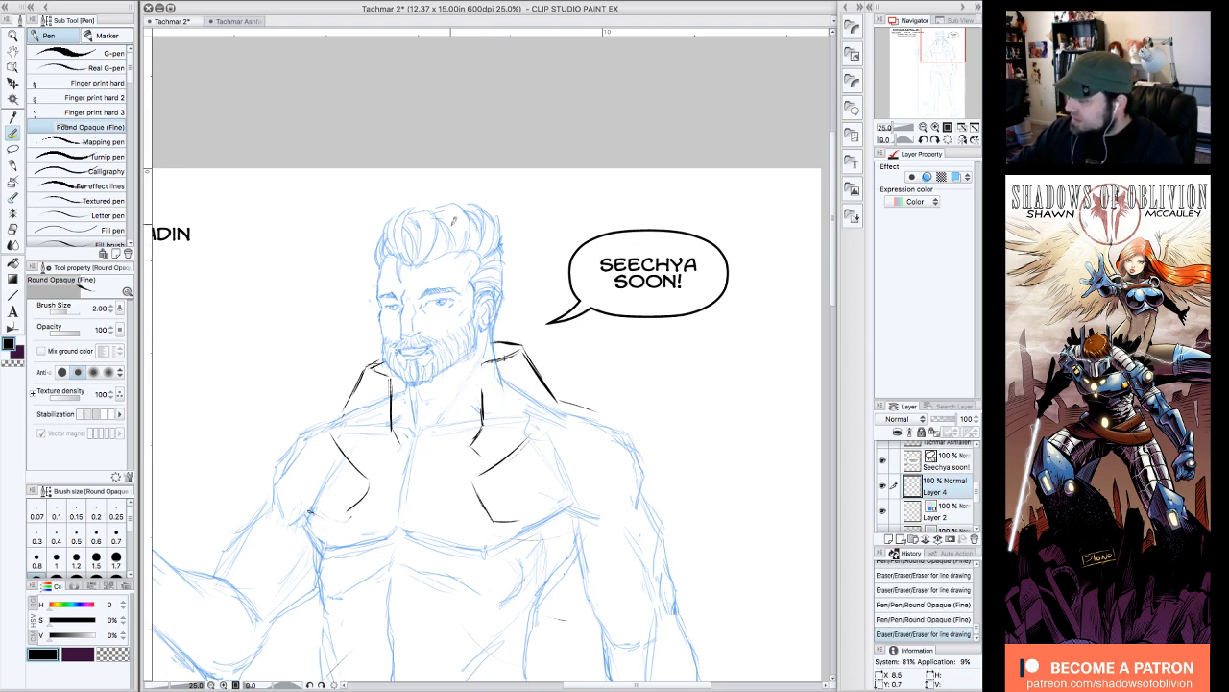
pyautogui.moveTo(393, 382); pyautogui.dragTo(395, 427)
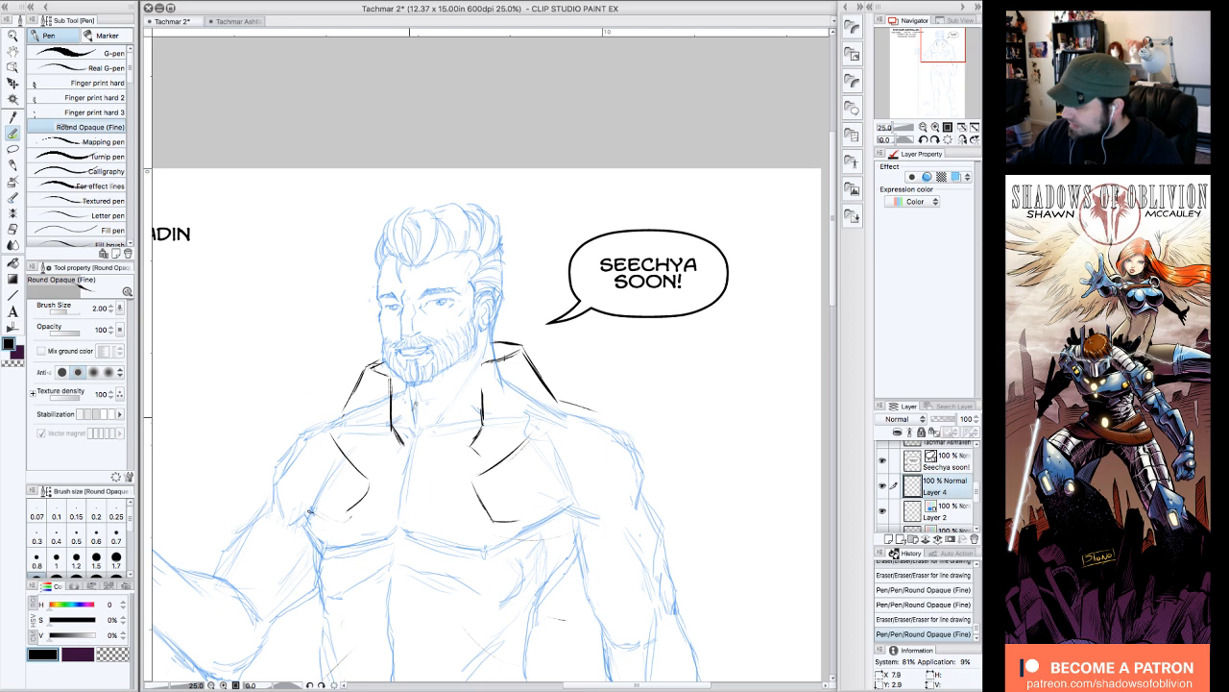
# - Redraw the ear-side collar's inner edge closer to the beard, extend its top edge to meet it, and add notched lapel corners at both bases
pyautogui.moveTo(403, 443)
pyautogui.mouseDown()
pyautogui.moveTo(398, 453)
pyautogui.moveTo(477, 447)
pyautogui.moveTo(458, 377)
pyautogui.moveTo(458, 422)
pyautogui.mouseUp()
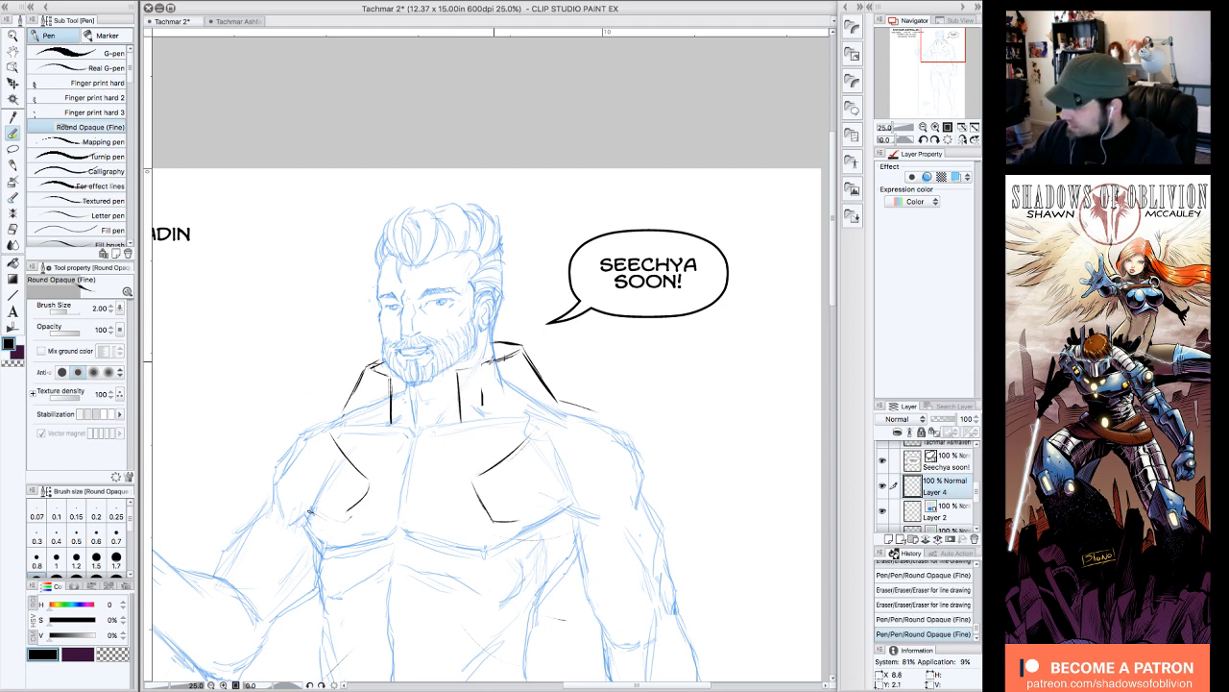
pyautogui.moveTo(461, 366); pyautogui.dragTo(512, 347)
pyautogui.moveTo(491, 400); pyautogui.dragTo(485, 411)
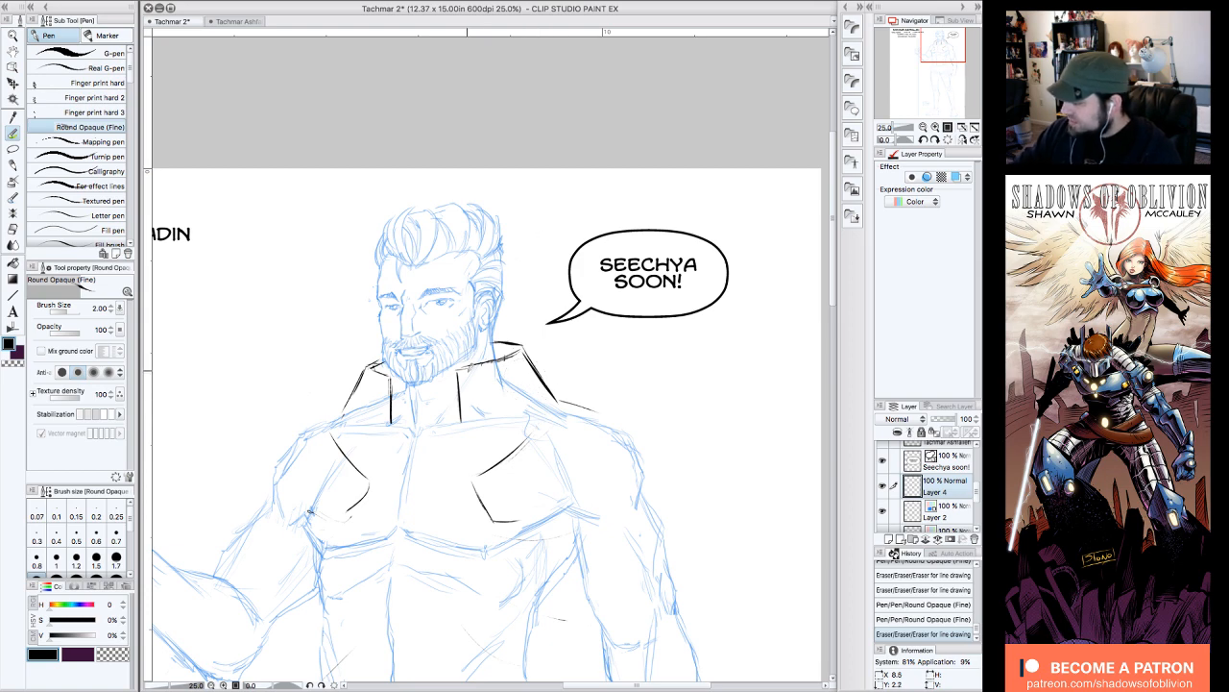
pyautogui.moveTo(468, 369); pyautogui.dragTo(478, 362)
pyautogui.moveTo(552, 386); pyautogui.dragTo(556, 399)
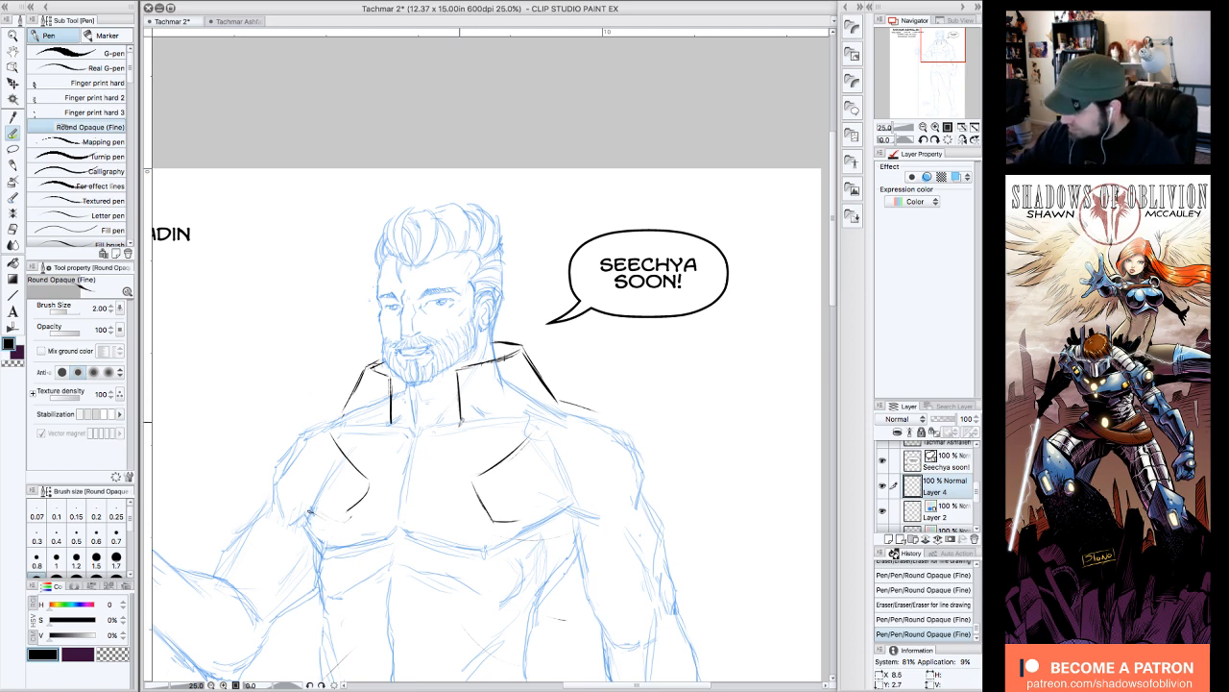
pyautogui.moveTo(461, 421)
pyautogui.mouseDown()
pyautogui.moveTo(448, 434)
pyautogui.moveTo(394, 413)
pyautogui.moveTo(372, 455)
pyautogui.mouseUp()
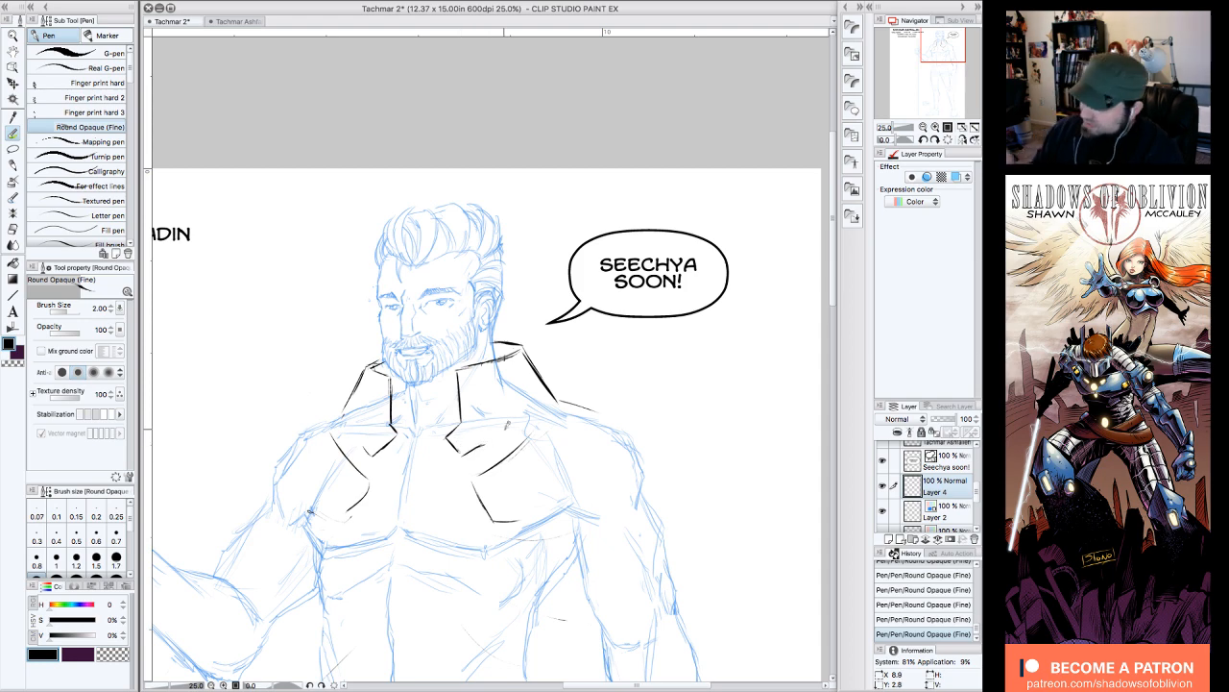
# - Reorder the blue sketch layers so Layer 2 sits directly under Layer 4 and Layer 3 sits between Layer 1 Copy and Layer 1
pyautogui.click(924, 126)
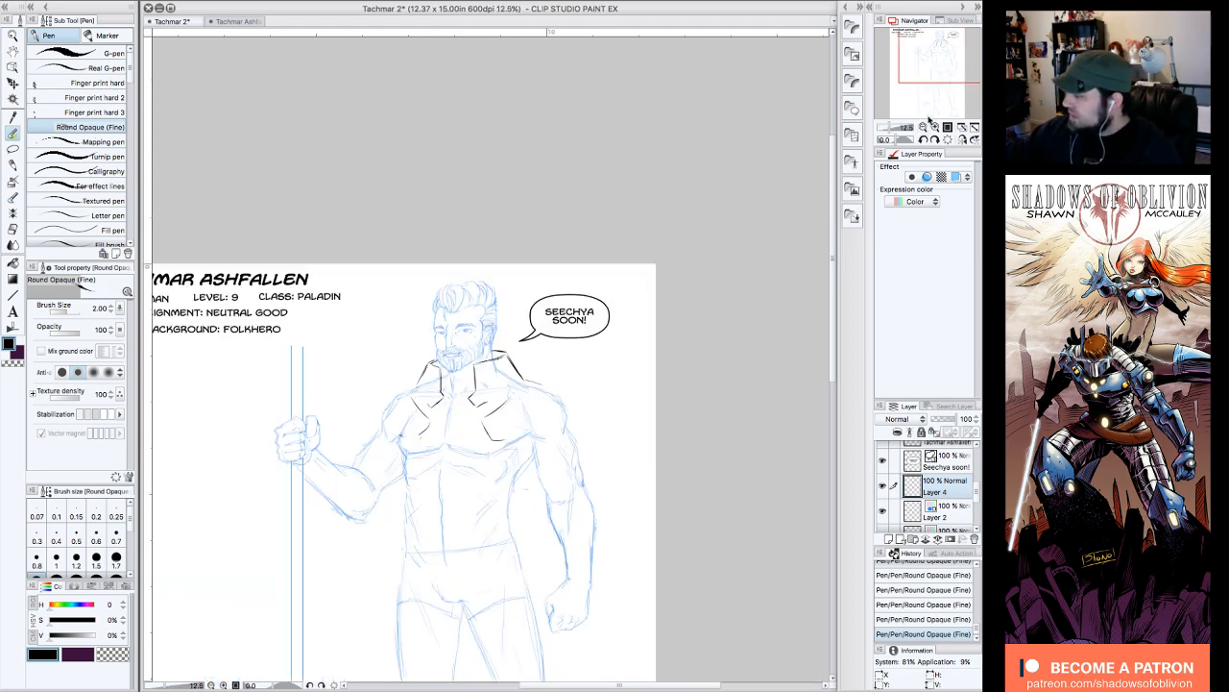
pyautogui.moveTo(926, 95); pyautogui.dragTo(934, 108)
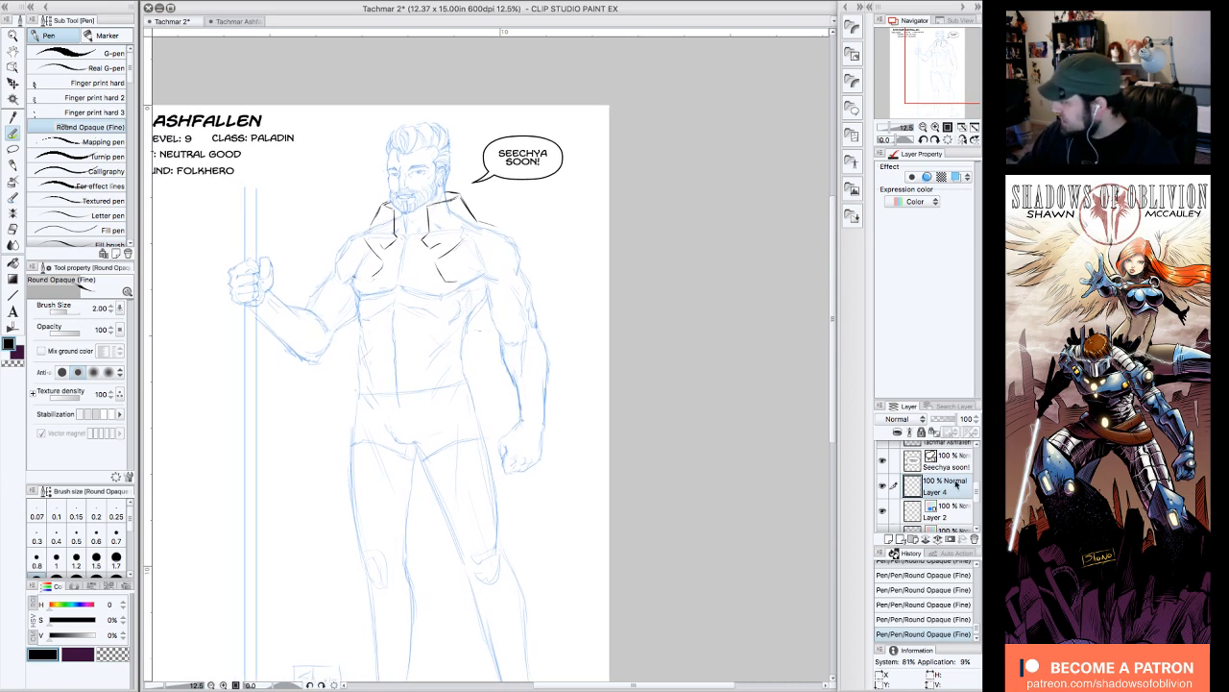
pyautogui.moveTo(977, 491); pyautogui.dragTo(951, 504)
pyautogui.scroll(1, 946, 496)
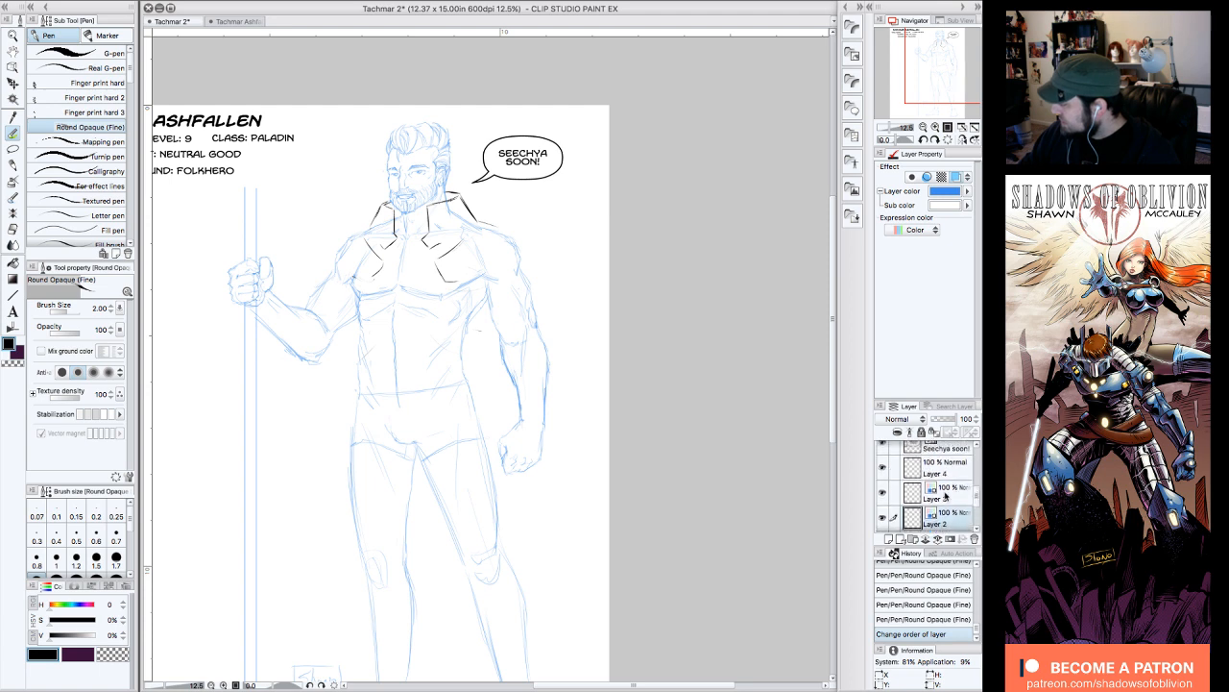
pyautogui.click(885, 493)
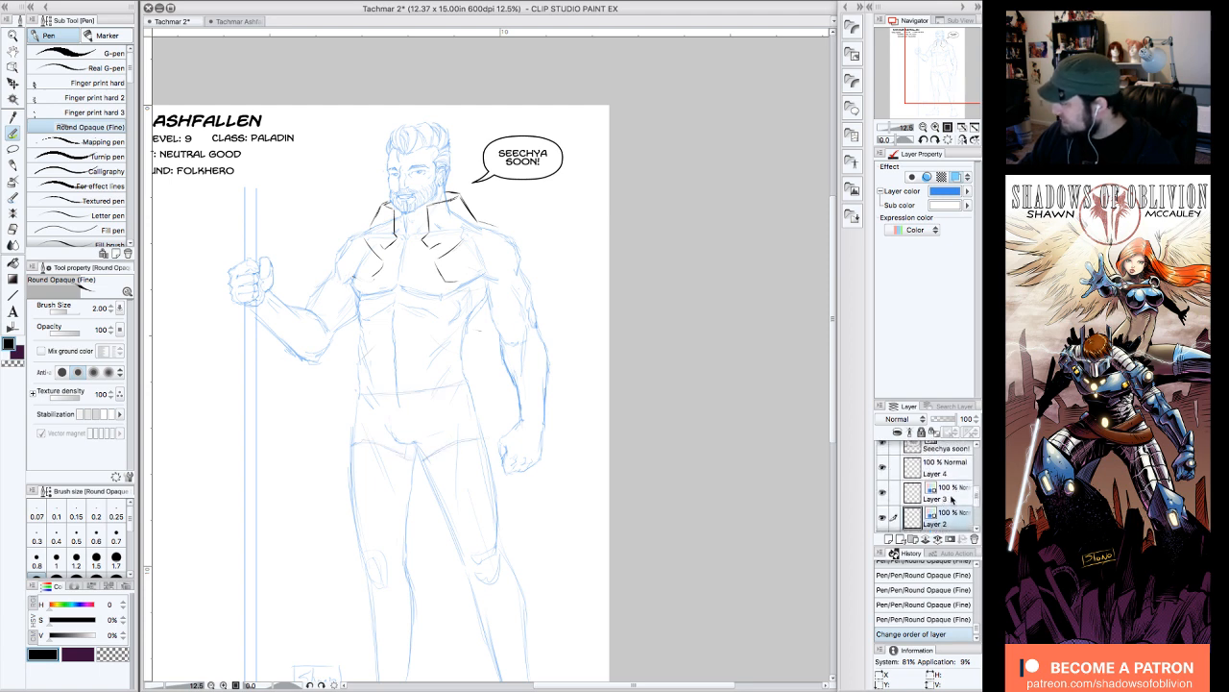
pyautogui.moveTo(952, 500)
pyautogui.mouseDown()
pyautogui.moveTo(954, 525)
pyautogui.moveTo(956, 486)
pyautogui.mouseUp()
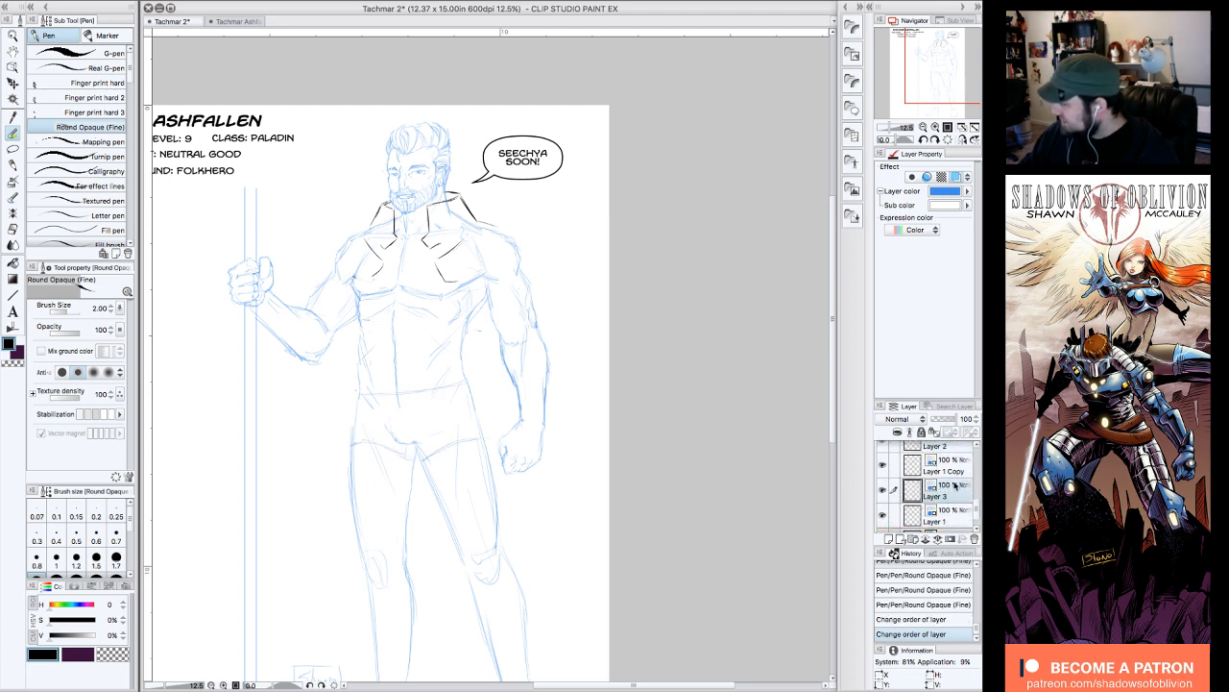
pyautogui.scroll(1, 883, 512)
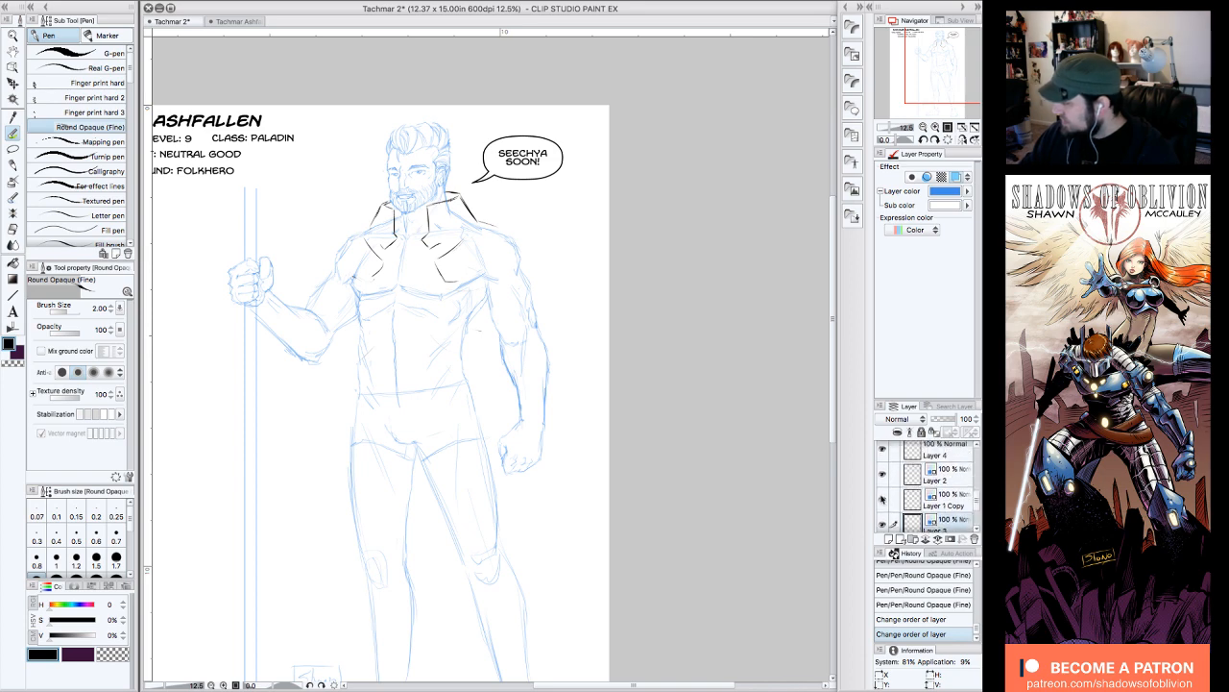
pyautogui.click(883, 498)
pyautogui.click(882, 498)
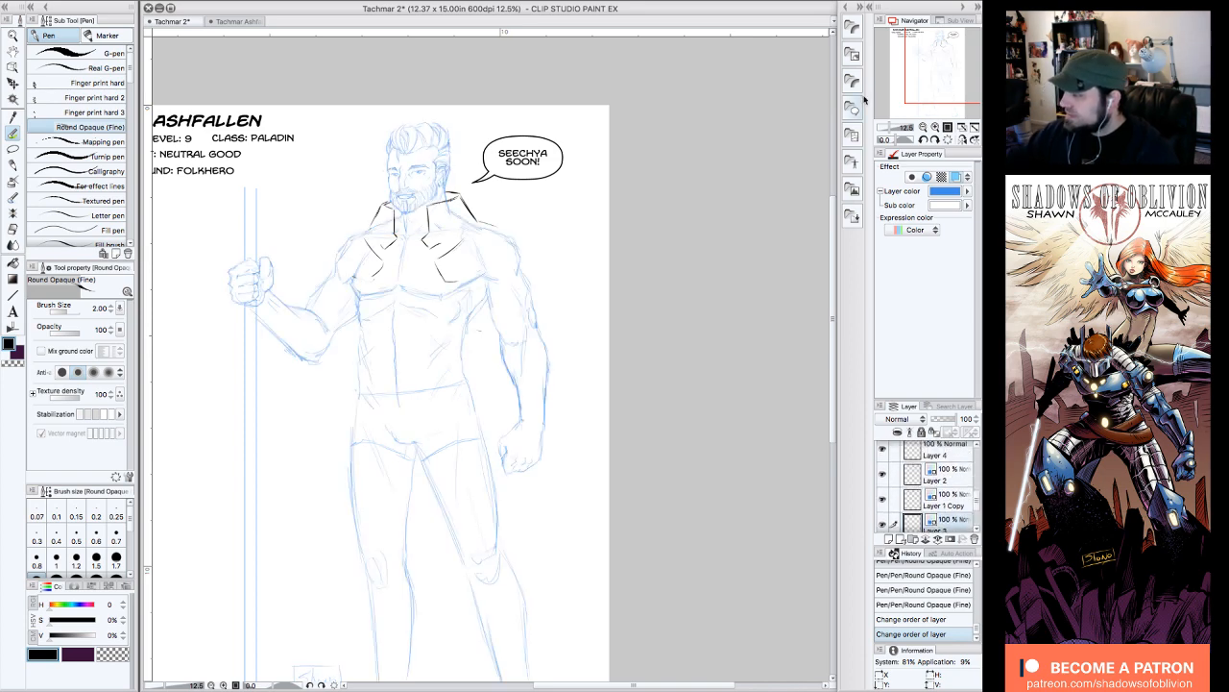
pyautogui.click(934, 127)
pyautogui.moveTo(945, 71); pyautogui.dragTo(940, 55)
pyautogui.moveTo(332, 354); pyautogui.dragTo(321, 371)
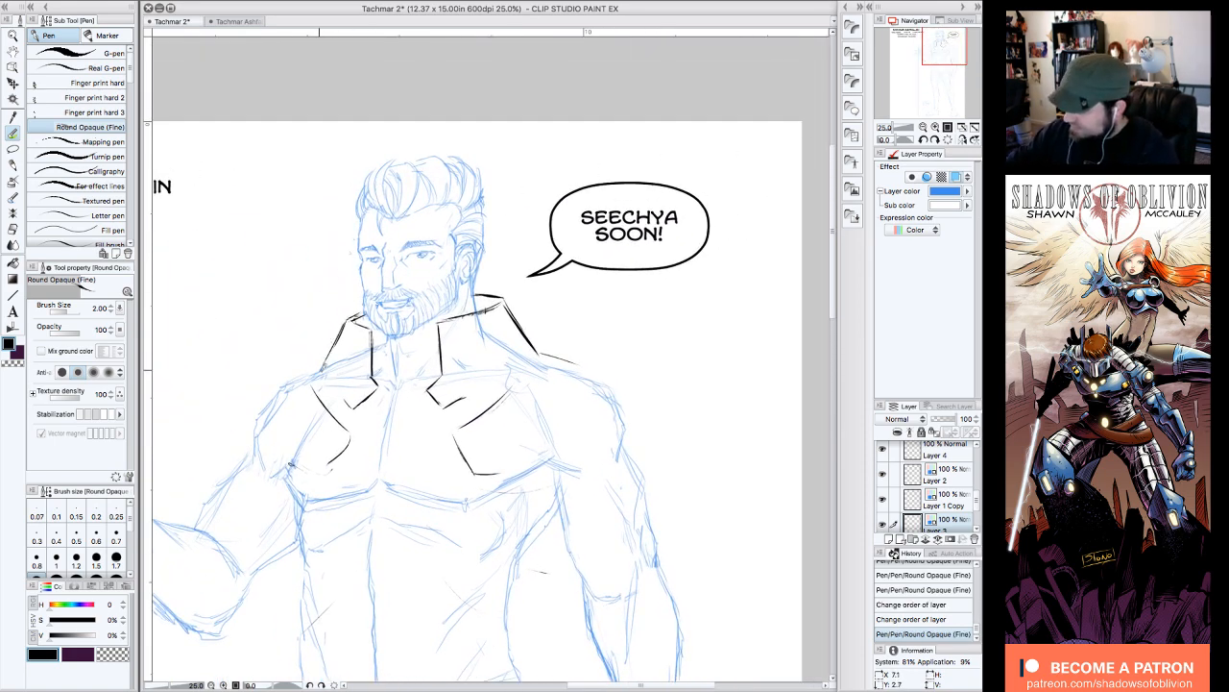
pyautogui.hotkey('ctrl', 'z')
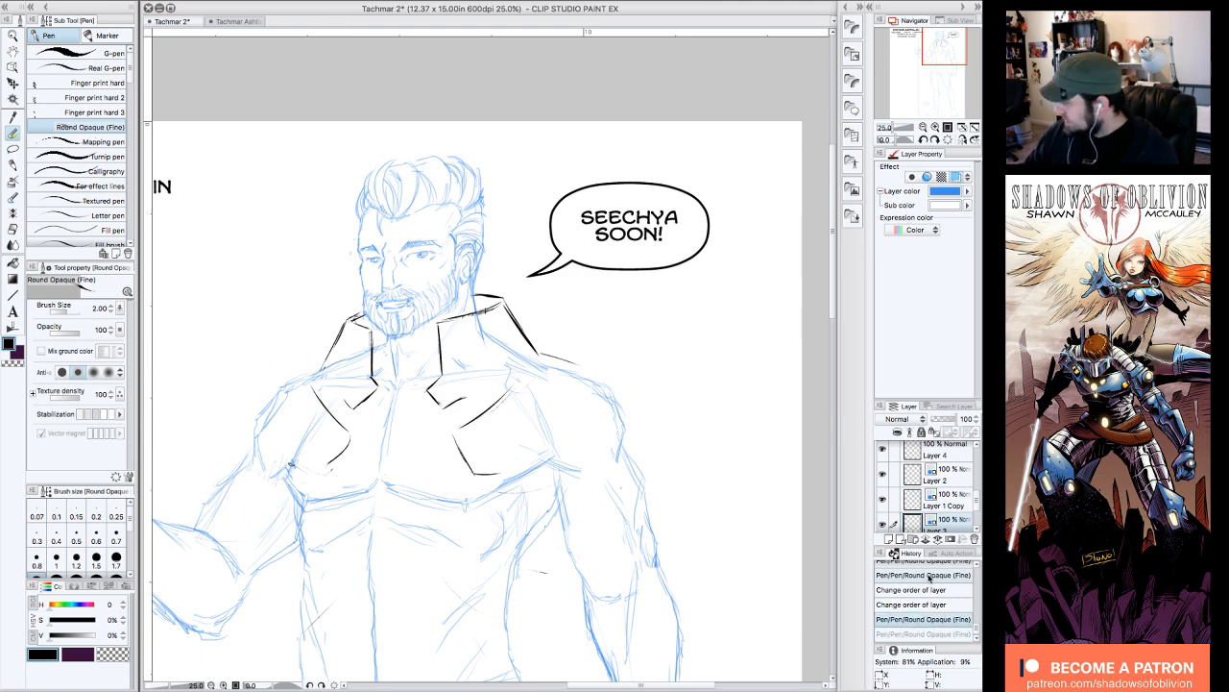
# - Make Layer 4 the active layer, check its linework by toggling its visibility, and save the document
pyautogui.moveTo(977, 500); pyautogui.dragTo(977, 491)
pyautogui.click(946, 483)
pyautogui.click(883, 480)
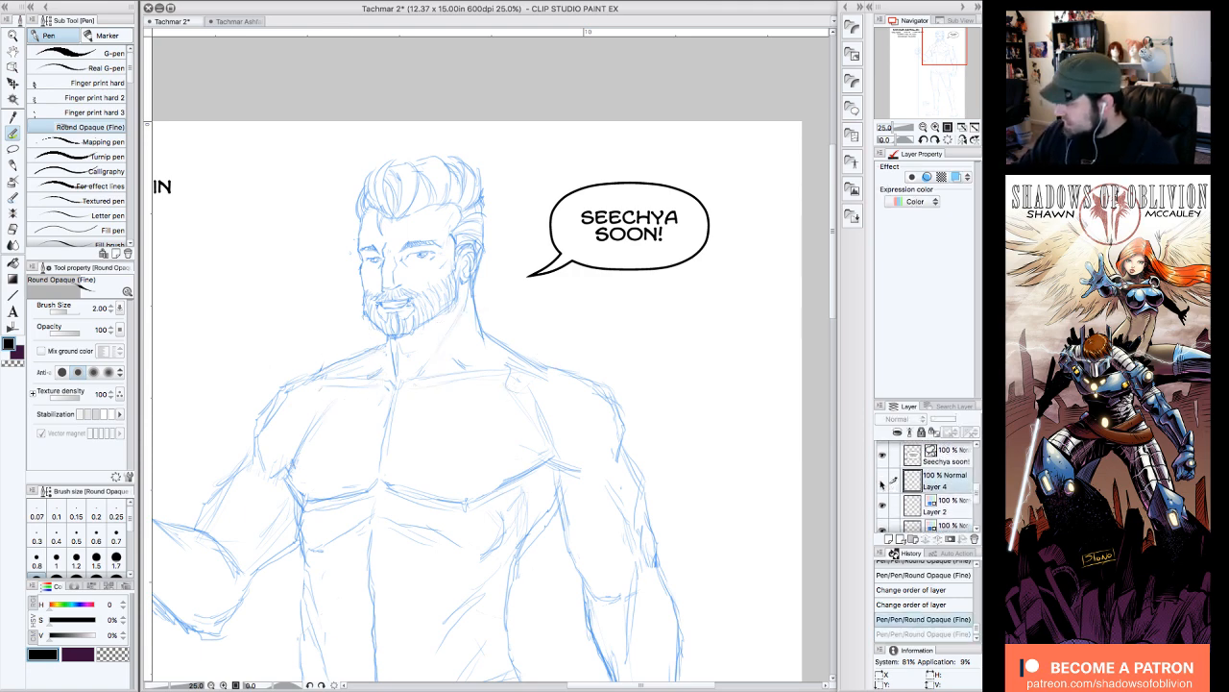
pyautogui.click(883, 481)
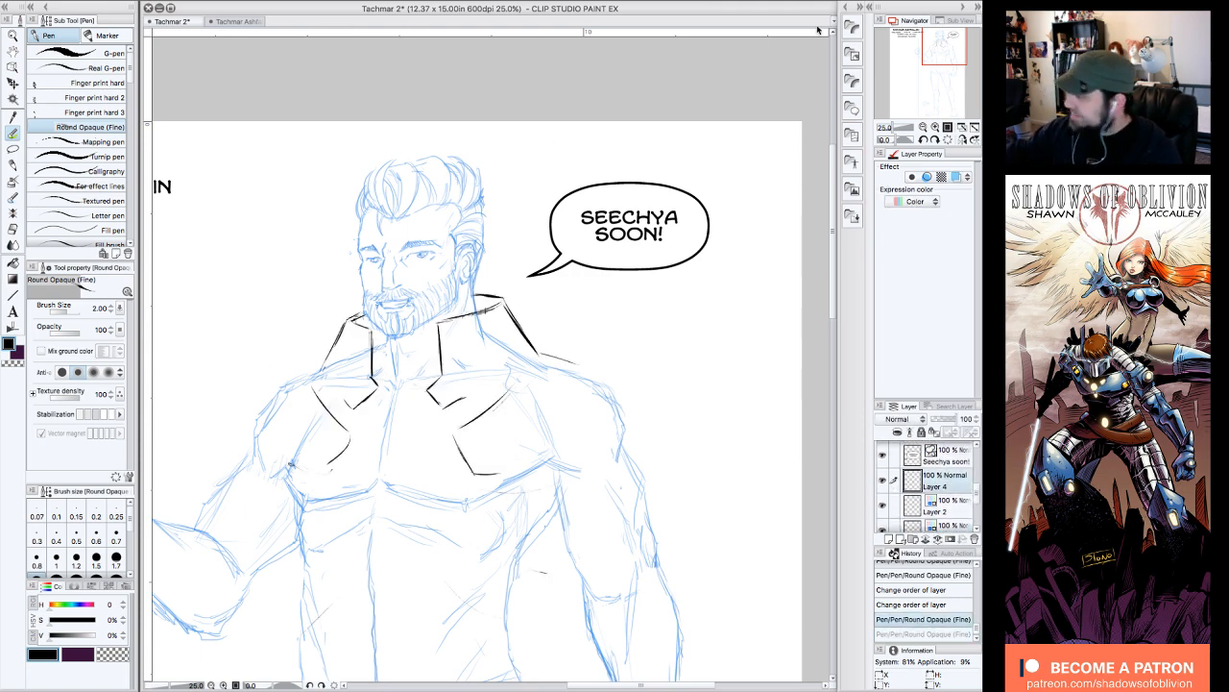
pyautogui.moveTo(946, 56); pyautogui.dragTo(942, 61)
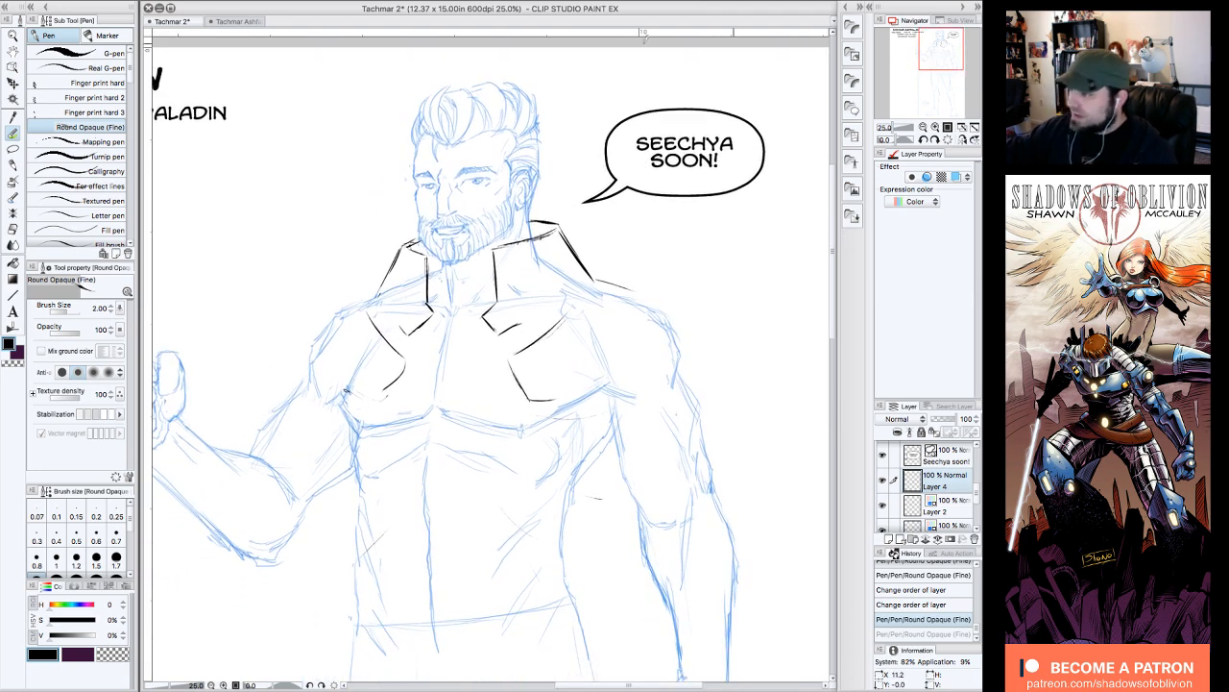
pyautogui.click(159, 74)
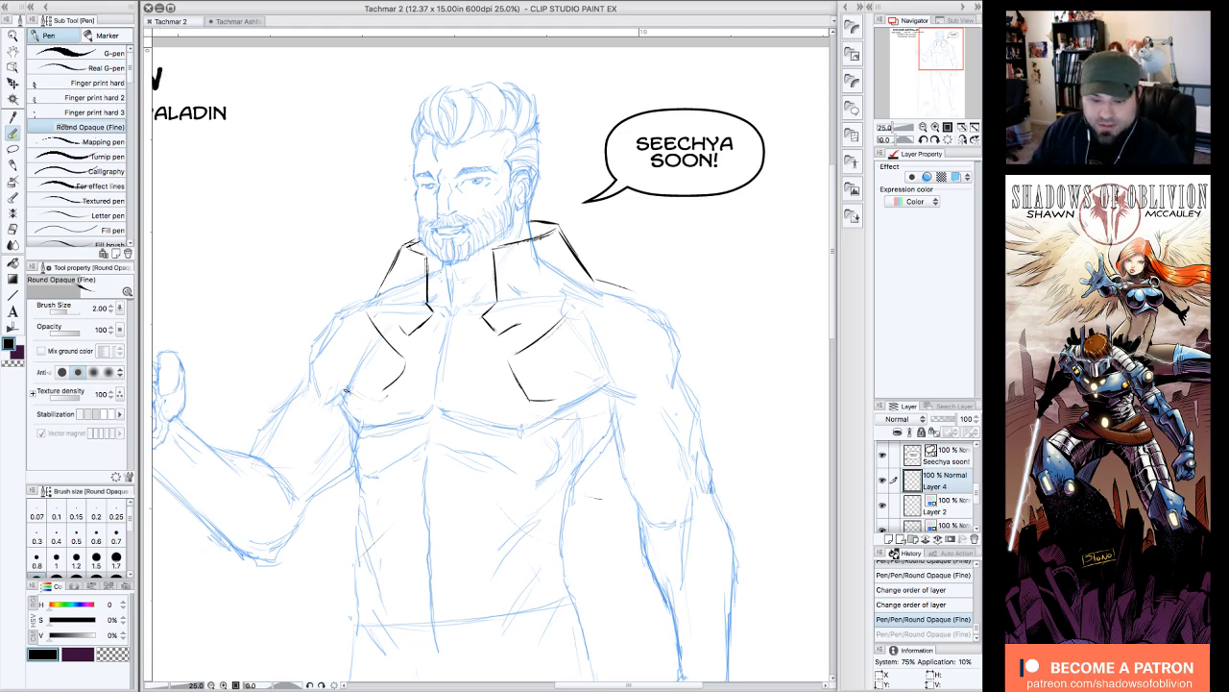
pyautogui.press('Tab')
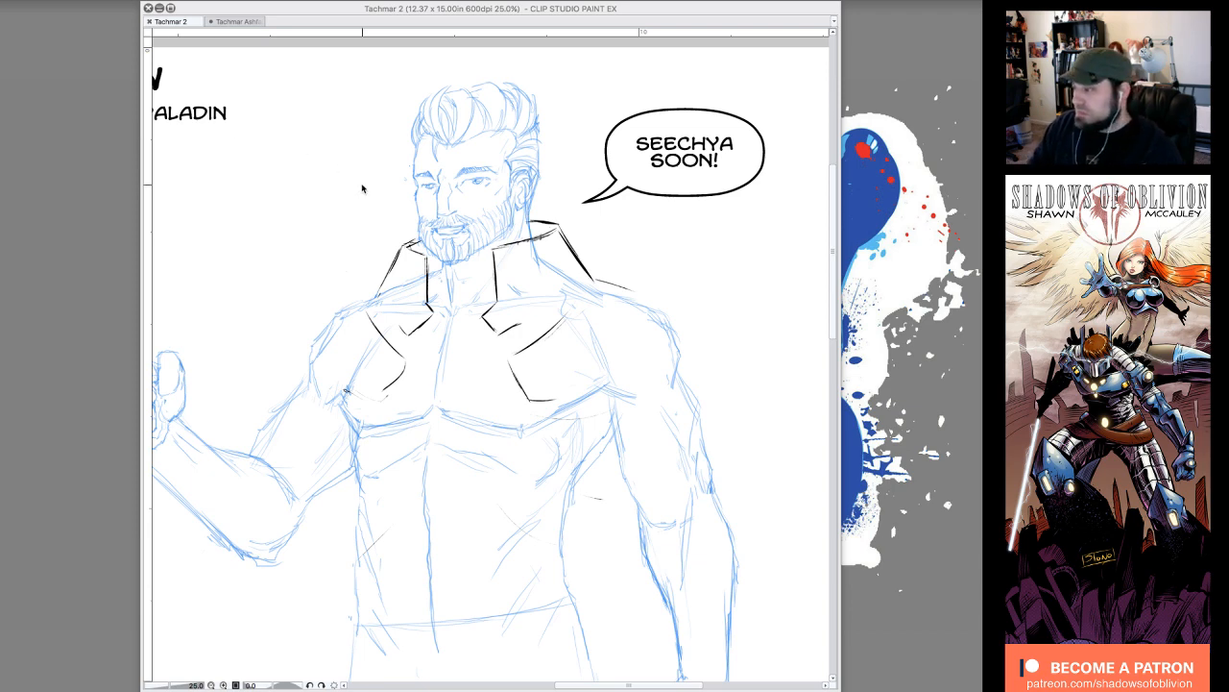
pyautogui.press('Tab')
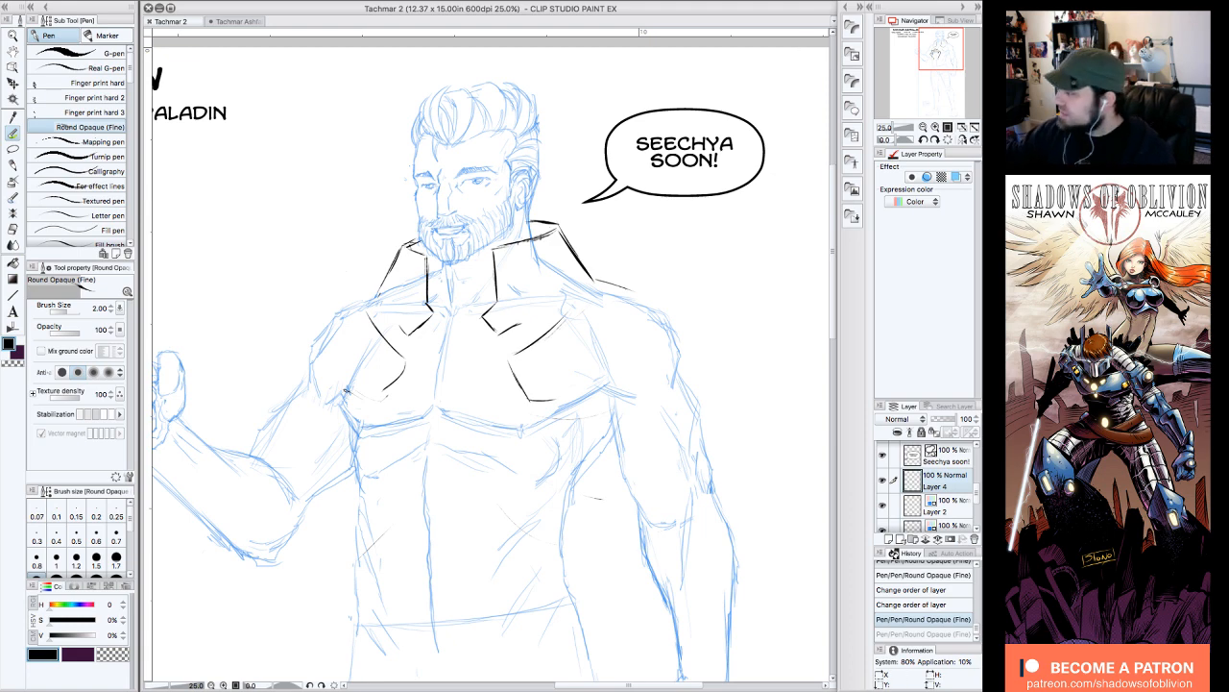
# - Erase the lower corner and thin the inner edge of the ear-side collar, and redraw its base with a notched lapel flap
pyautogui.moveTo(940, 52); pyautogui.dragTo(946, 51)
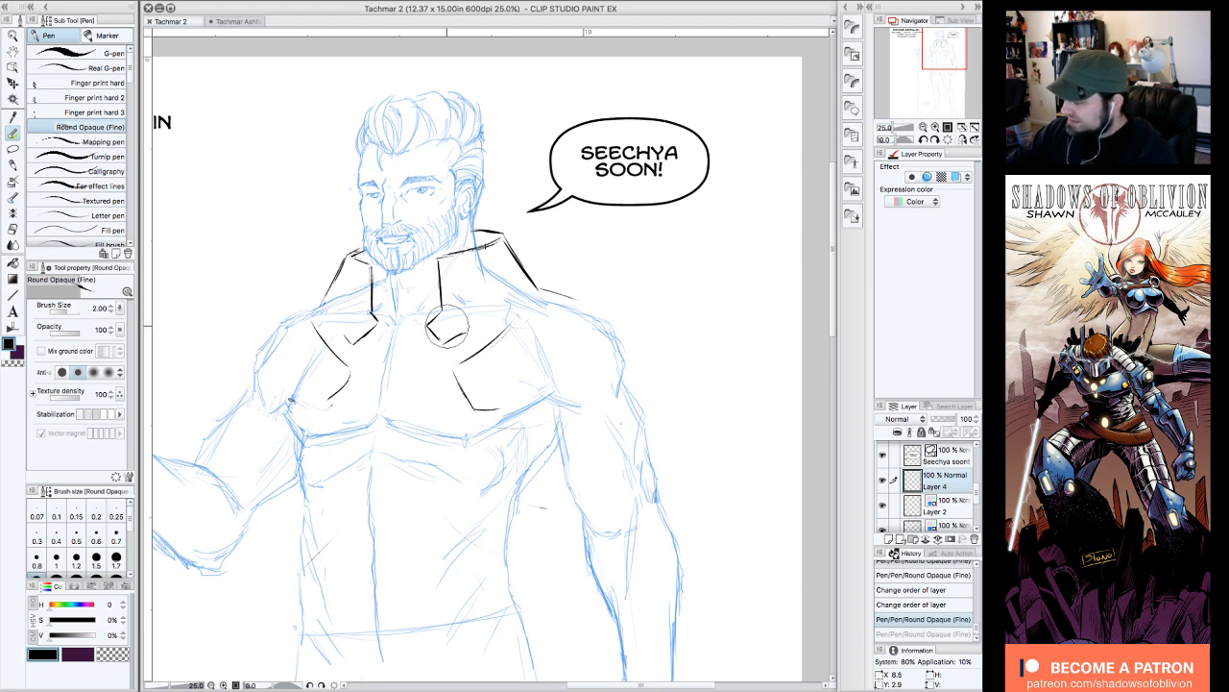
pyautogui.moveTo(429, 326); pyautogui.dragTo(443, 340)
pyautogui.moveTo(439, 265); pyautogui.dragTo(438, 311)
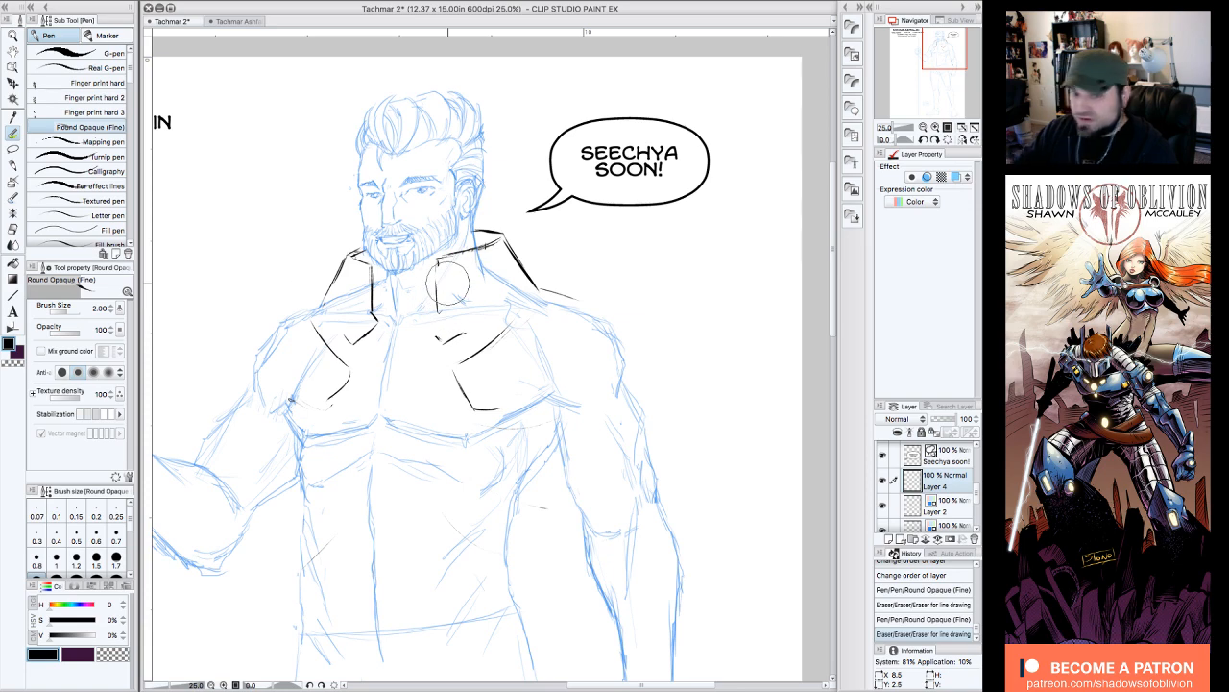
pyautogui.press('Tab')
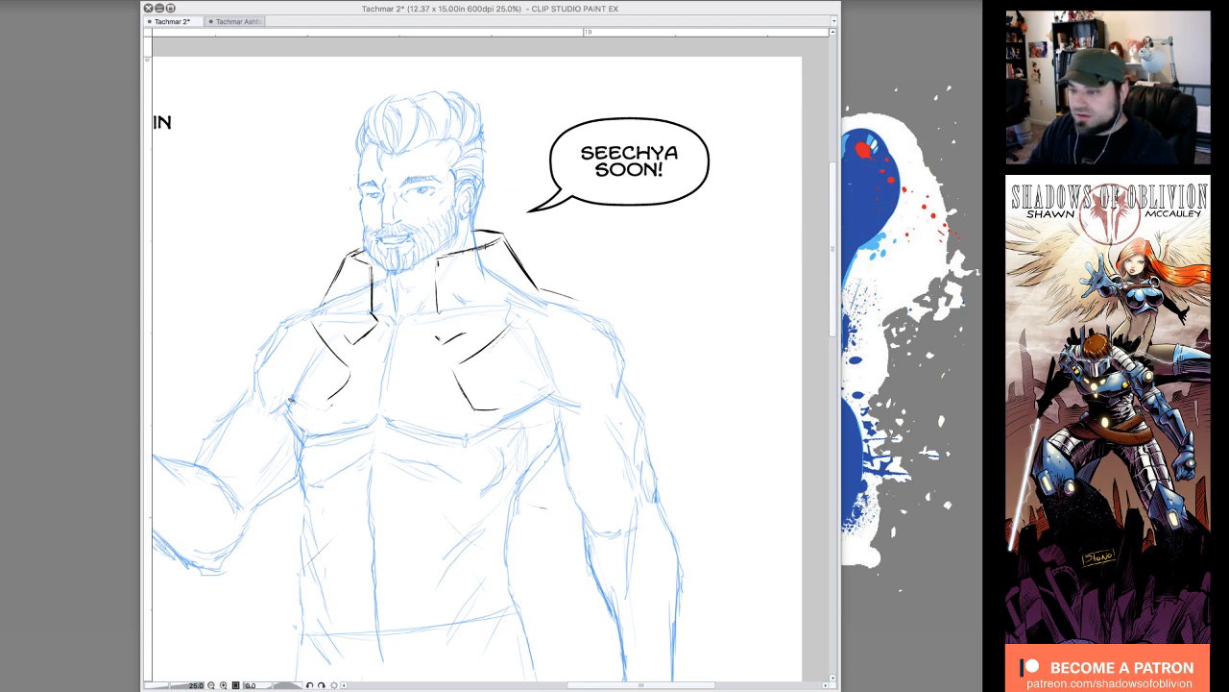
pyautogui.press('Tab')
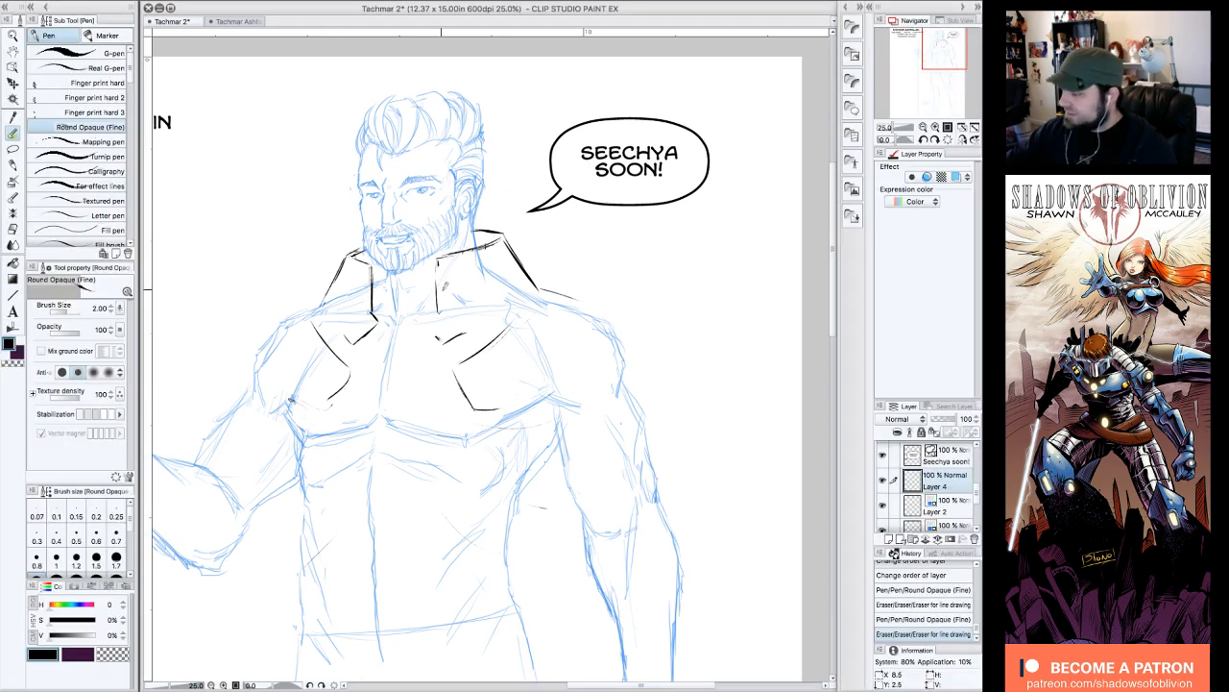
pyautogui.moveTo(438, 282)
pyautogui.mouseDown()
pyautogui.moveTo(441, 334)
pyautogui.moveTo(488, 326)
pyautogui.mouseUp()
pyautogui.click(441, 305)
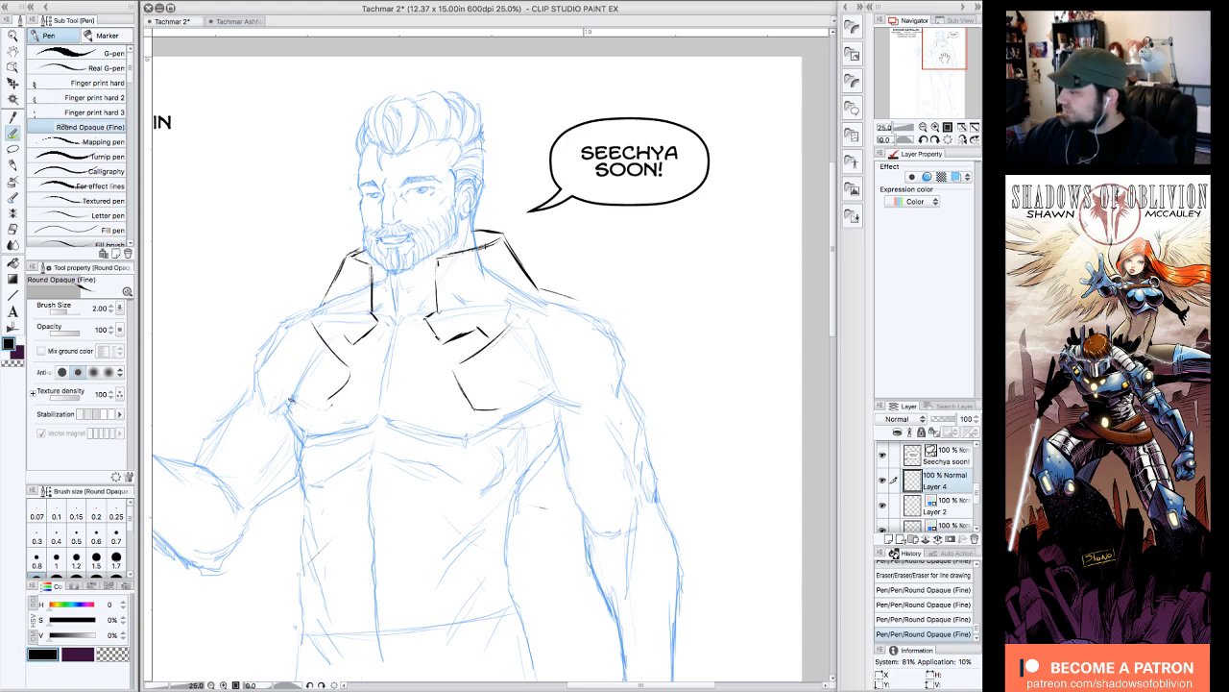
pyautogui.moveTo(945, 57); pyautogui.dragTo(945, 56)
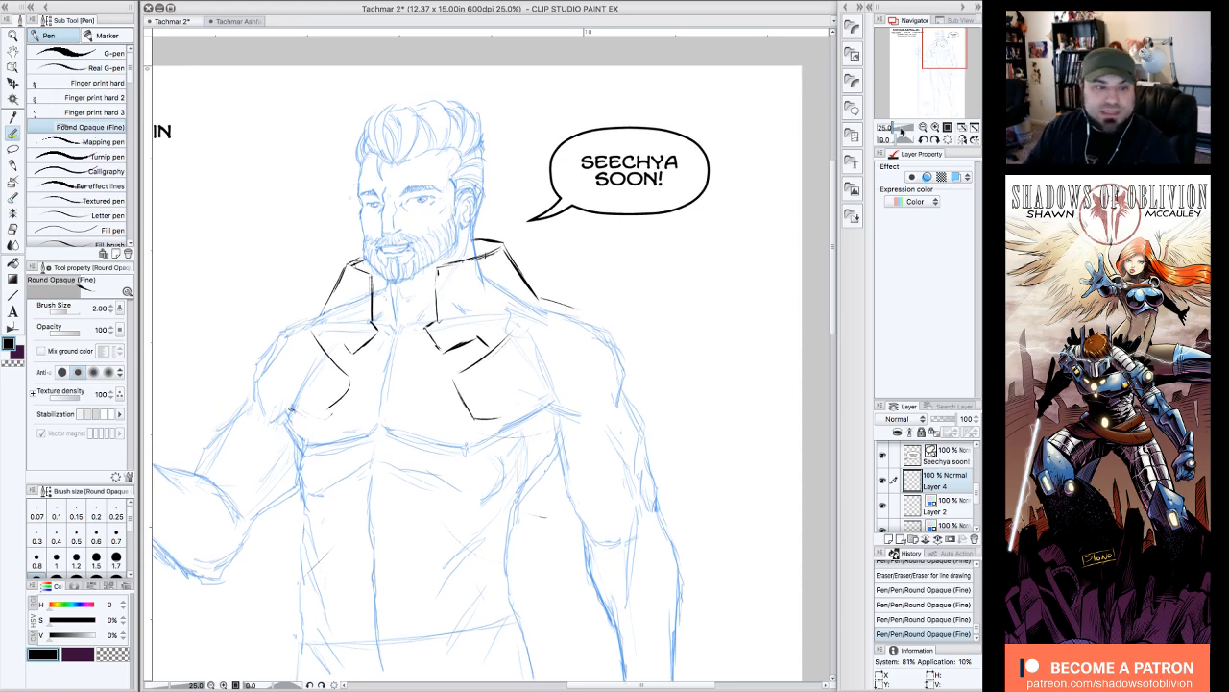
pyautogui.press('Tab')
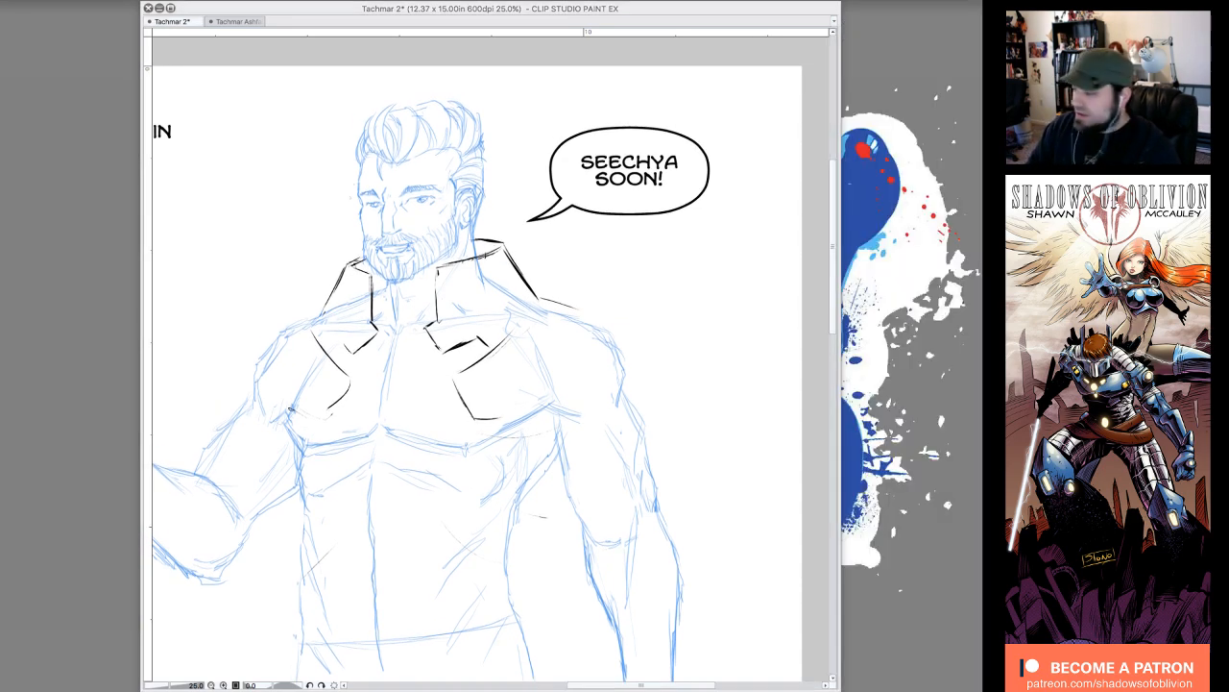
pyautogui.moveTo(416, 300); pyautogui.dragTo(417, 307)
pyautogui.press('Tab')
pyautogui.click(923, 128)
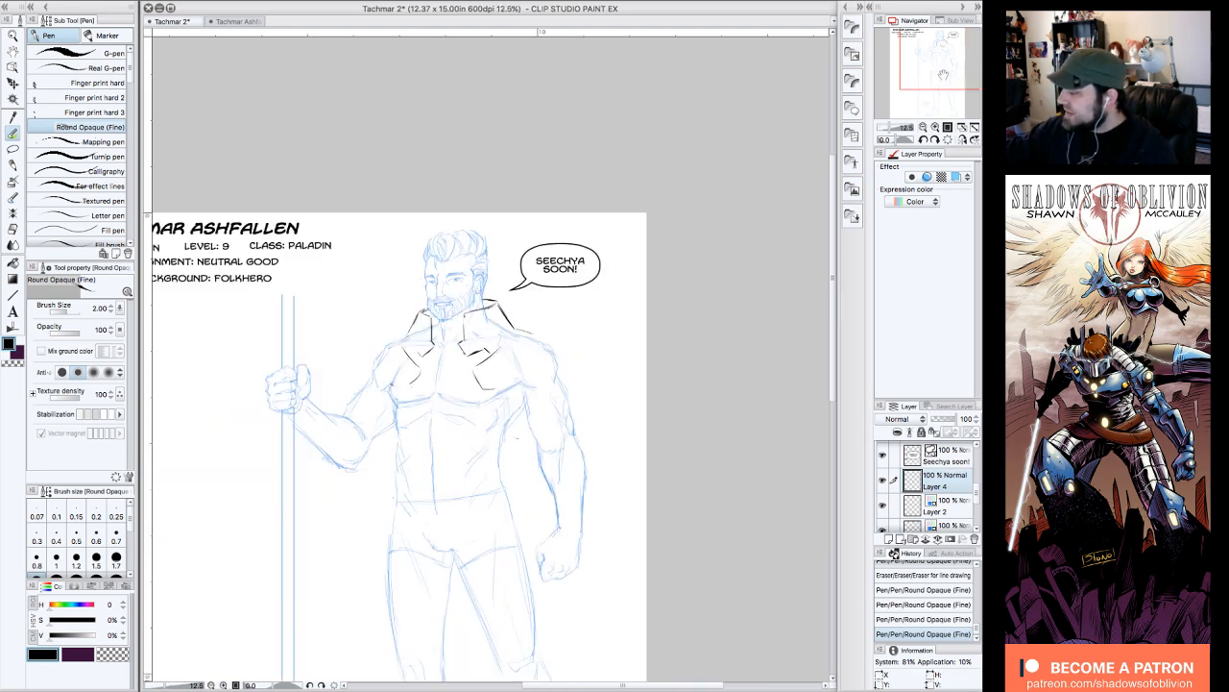
# - Draw the shoulder guards' top lines outward from both collar bases, continuing the staff-side line down past the shoulder
pyautogui.moveTo(943, 75); pyautogui.dragTo(946, 70)
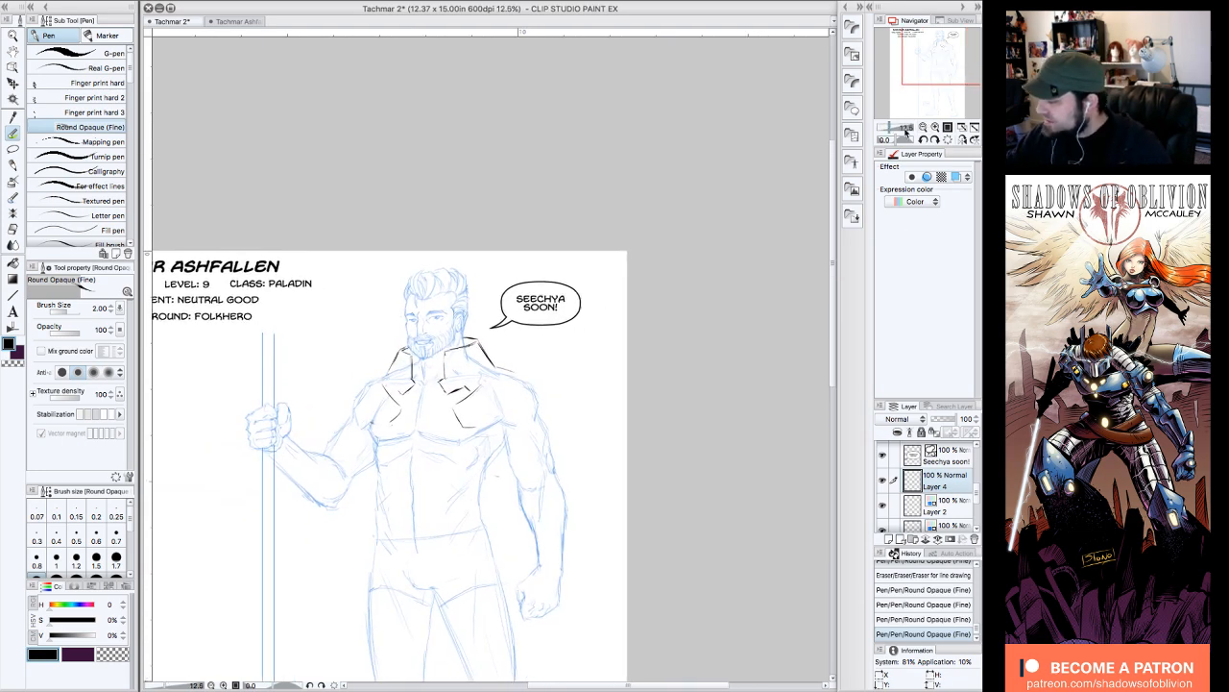
pyautogui.click(934, 127)
pyautogui.moveTo(947, 69); pyautogui.dragTo(938, 58)
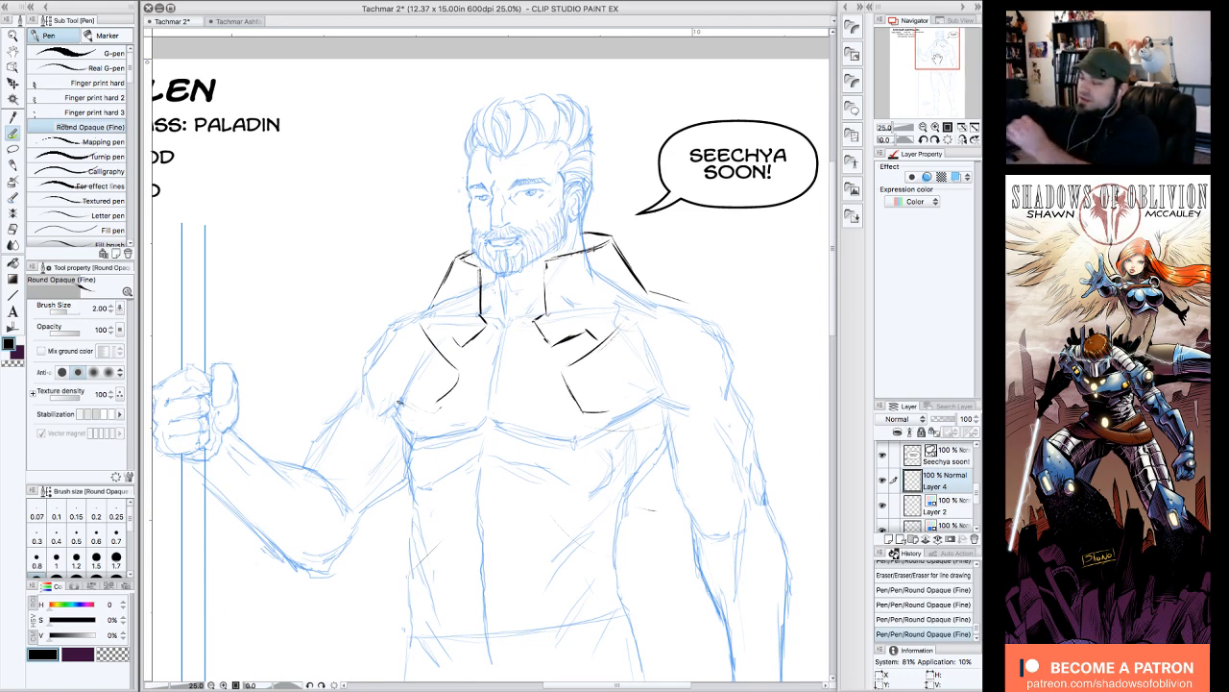
pyautogui.moveTo(432, 298)
pyautogui.mouseDown()
pyautogui.moveTo(427, 312)
pyautogui.moveTo(413, 285)
pyautogui.mouseUp()
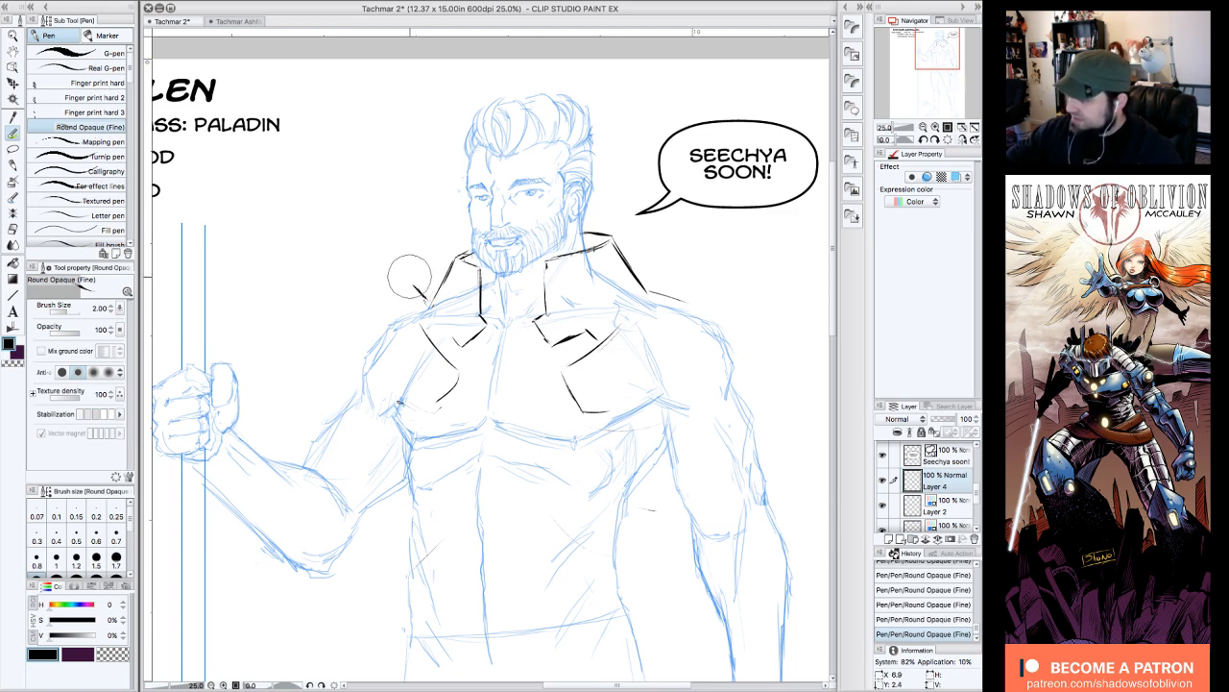
pyautogui.moveTo(421, 281)
pyautogui.mouseDown()
pyautogui.moveTo(431, 308)
pyautogui.moveTo(375, 301)
pyautogui.mouseUp()
pyautogui.click(434, 299)
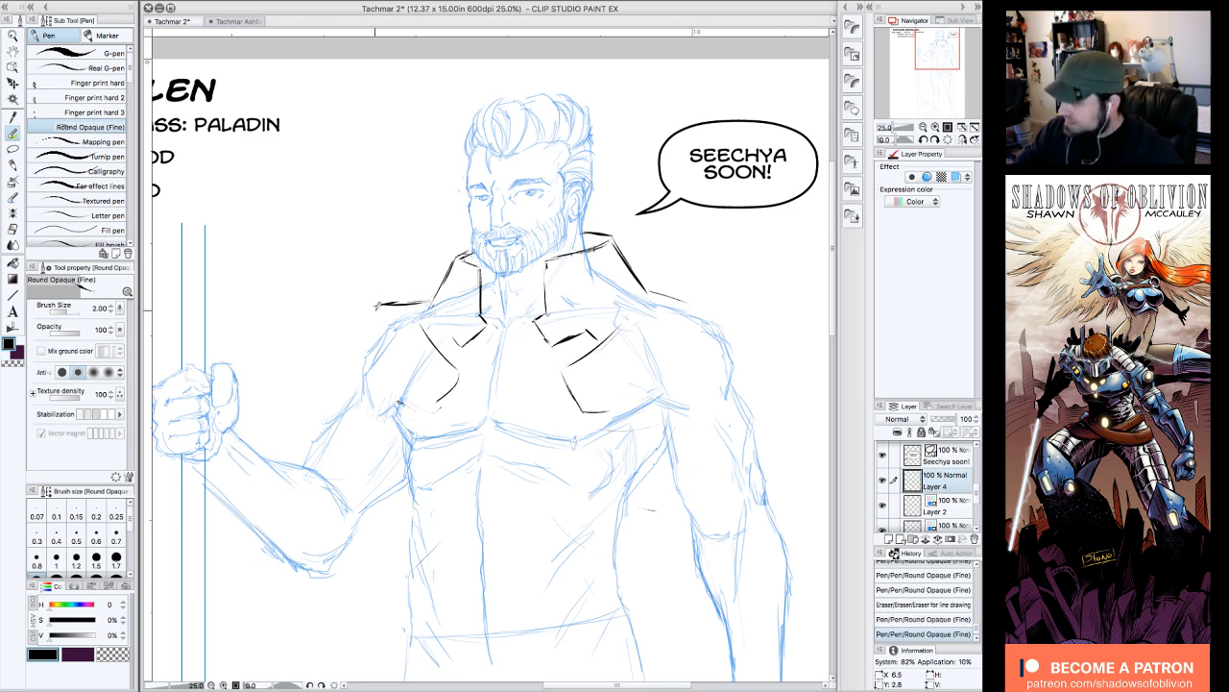
pyautogui.moveTo(377, 304); pyautogui.dragTo(320, 351)
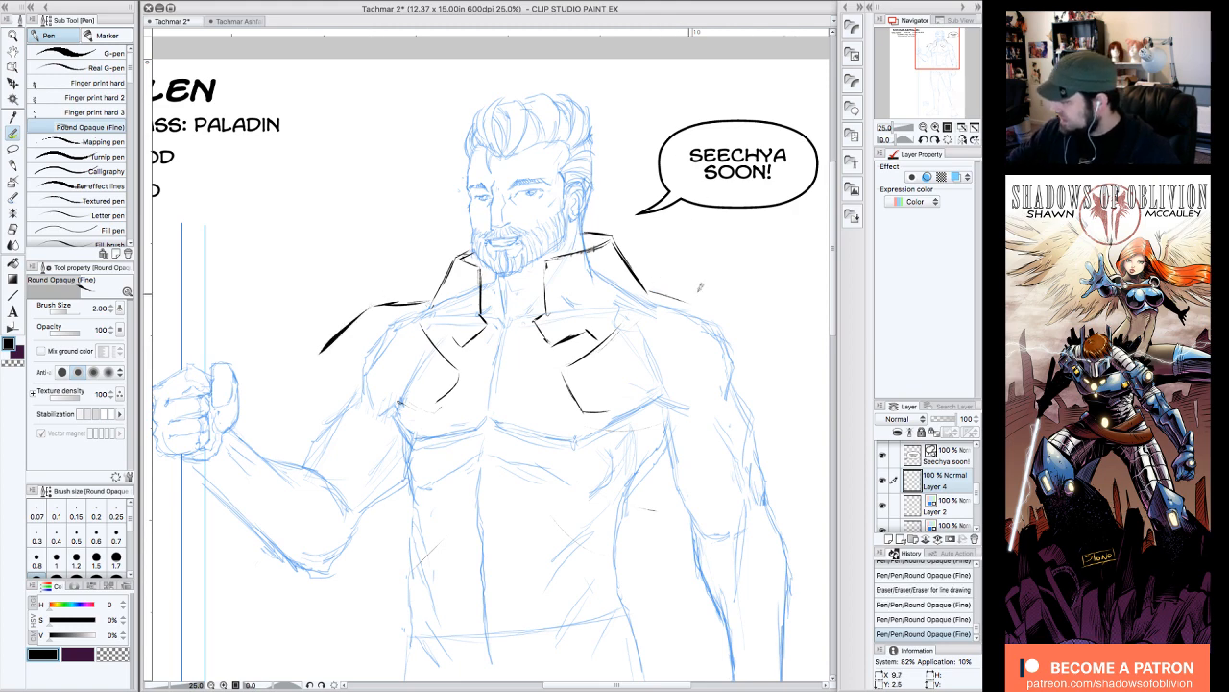
pyautogui.moveTo(653, 288); pyautogui.dragTo(740, 291)
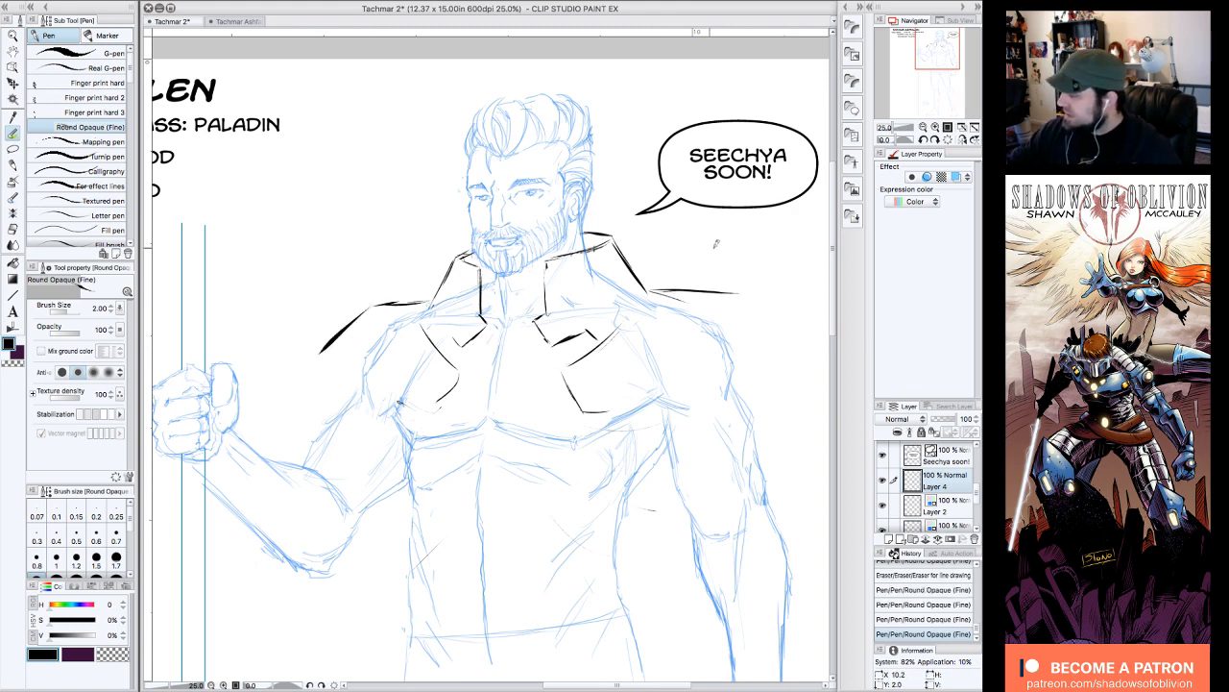
# - Curve both collars' outer edges down to the chest and outline the angled lower corners of the chest flaps beneath them
pyautogui.moveTo(646, 289); pyautogui.dragTo(616, 335)
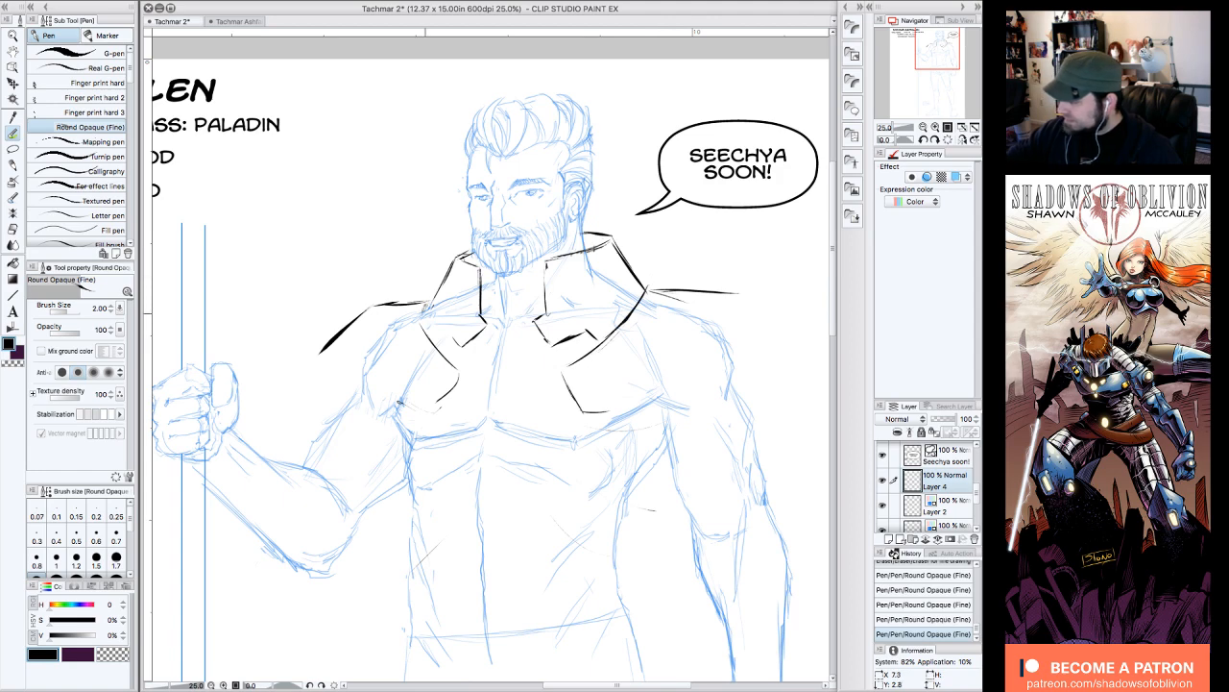
pyautogui.moveTo(425, 309); pyautogui.dragTo(433, 340)
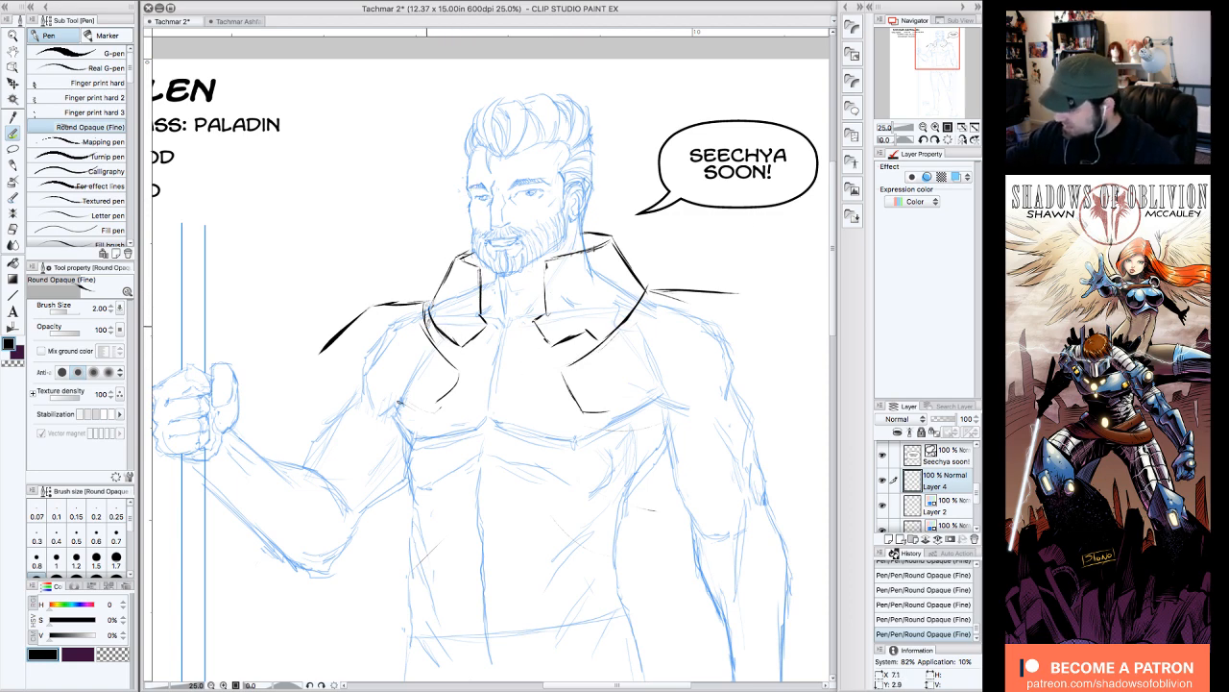
pyautogui.moveTo(459, 381); pyautogui.dragTo(426, 419)
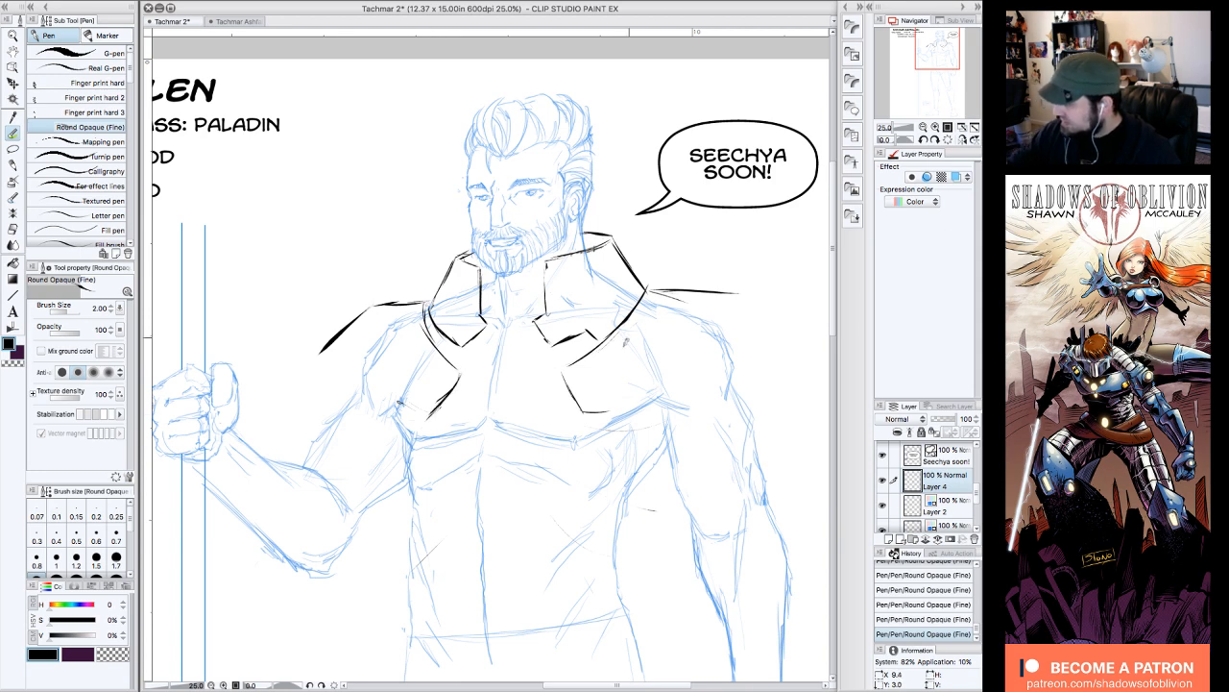
pyautogui.moveTo(563, 373); pyautogui.dragTo(585, 411)
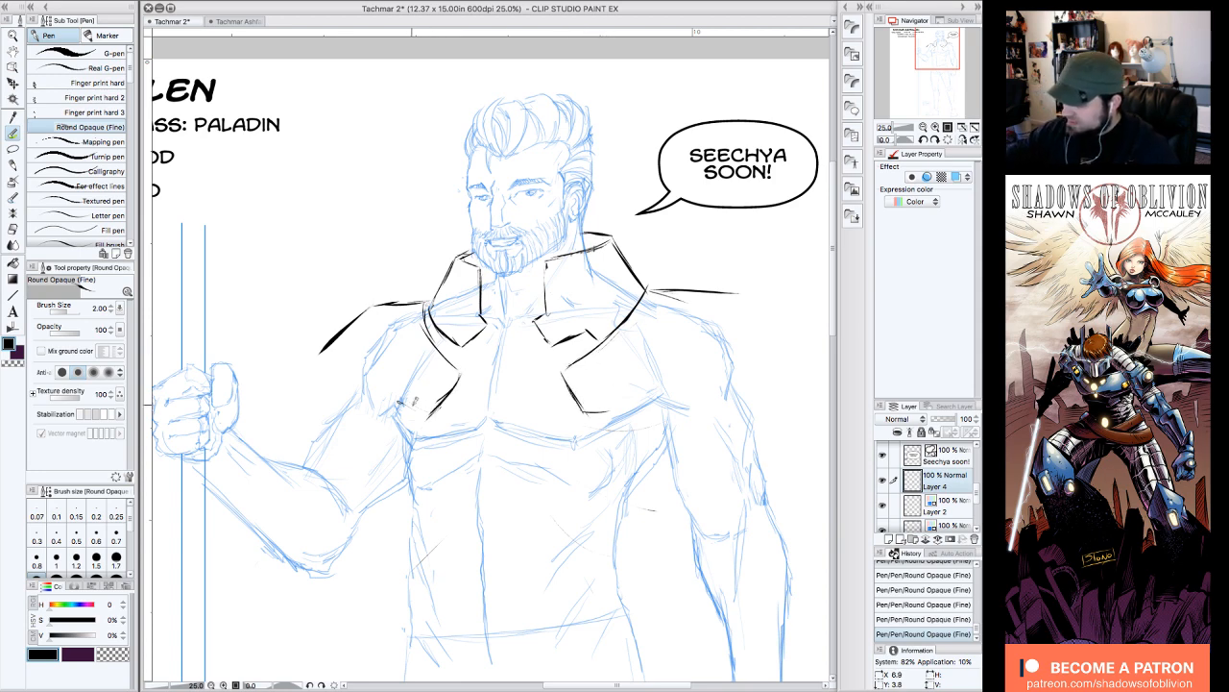
pyautogui.moveTo(392, 403); pyautogui.dragTo(425, 419)
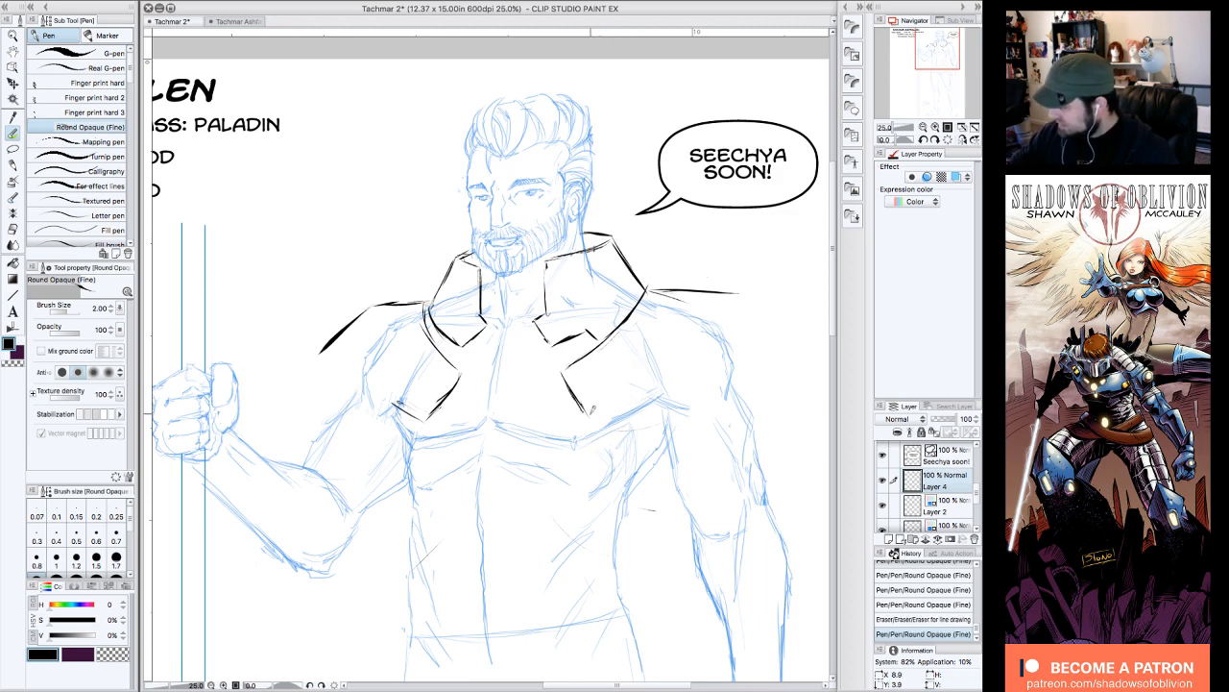
pyautogui.moveTo(588, 415); pyautogui.dragTo(658, 385)
# - Close the staff-side shoulder guard with an underside and angular outer edge, and erase and redraw its upper curve
pyautogui.moveTo(394, 404)
pyautogui.mouseDown()
pyautogui.moveTo(406, 413)
pyautogui.moveTo(363, 418)
pyautogui.mouseUp()
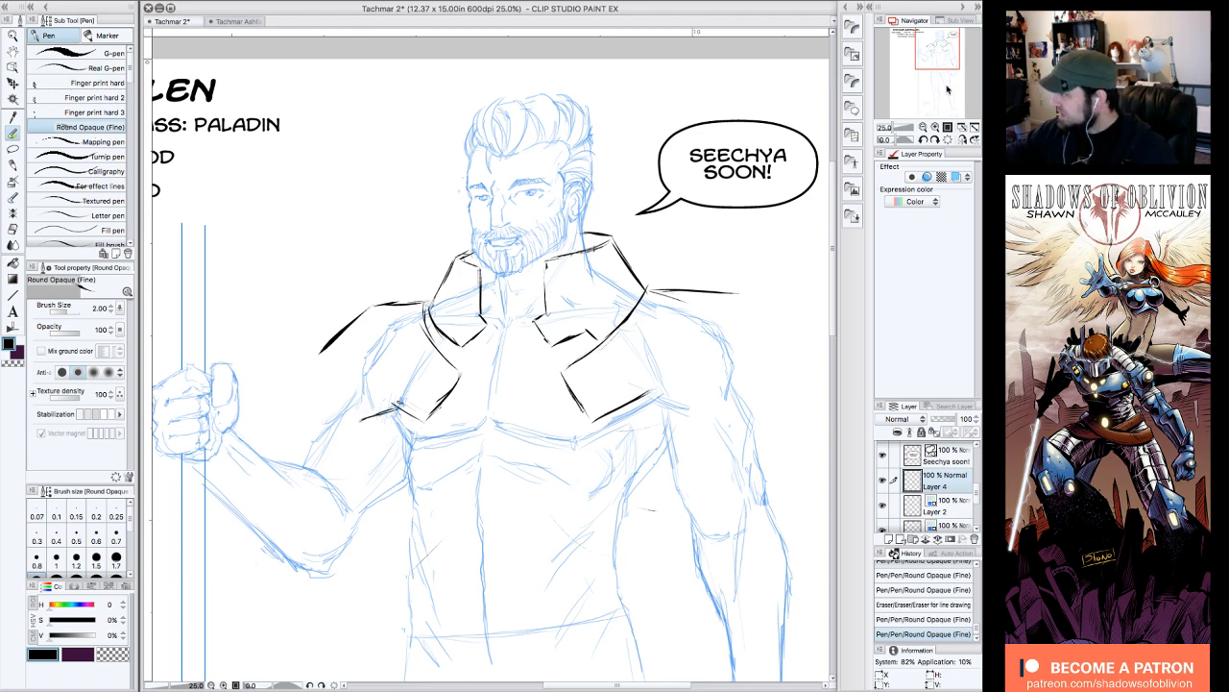
pyautogui.moveTo(940, 51); pyautogui.dragTo(936, 50)
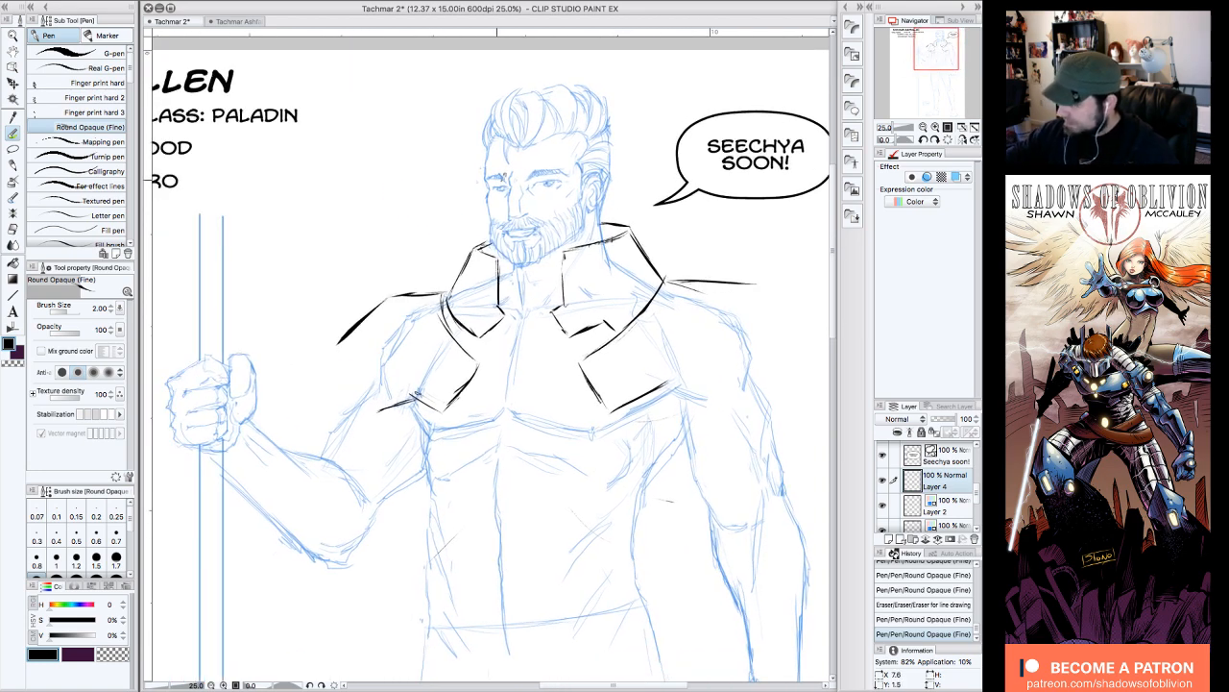
pyautogui.moveTo(387, 298); pyautogui.dragTo(393, 295)
pyautogui.moveTo(382, 412); pyautogui.dragTo(347, 411)
pyautogui.moveTo(322, 364)
pyautogui.mouseDown()
pyautogui.moveTo(348, 412)
pyautogui.moveTo(389, 298)
pyautogui.mouseUp()
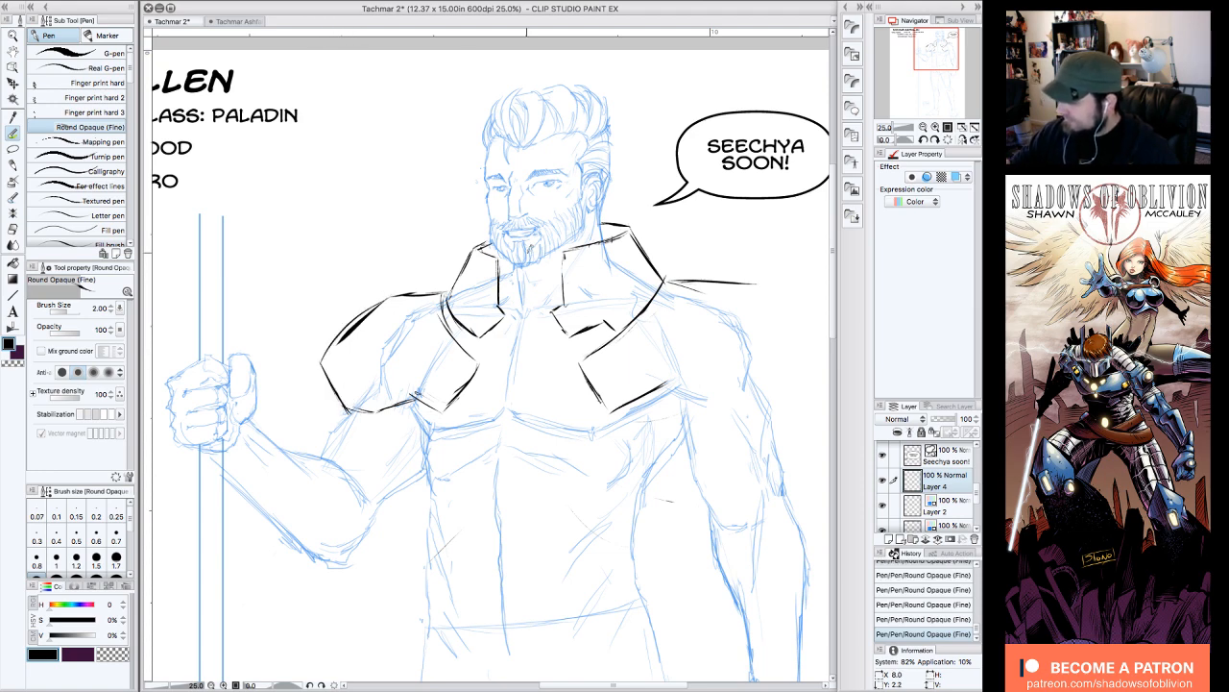
pyautogui.moveTo(344, 351)
pyautogui.mouseDown()
pyautogui.moveTo(379, 319)
pyautogui.moveTo(352, 348)
pyautogui.mouseUp()
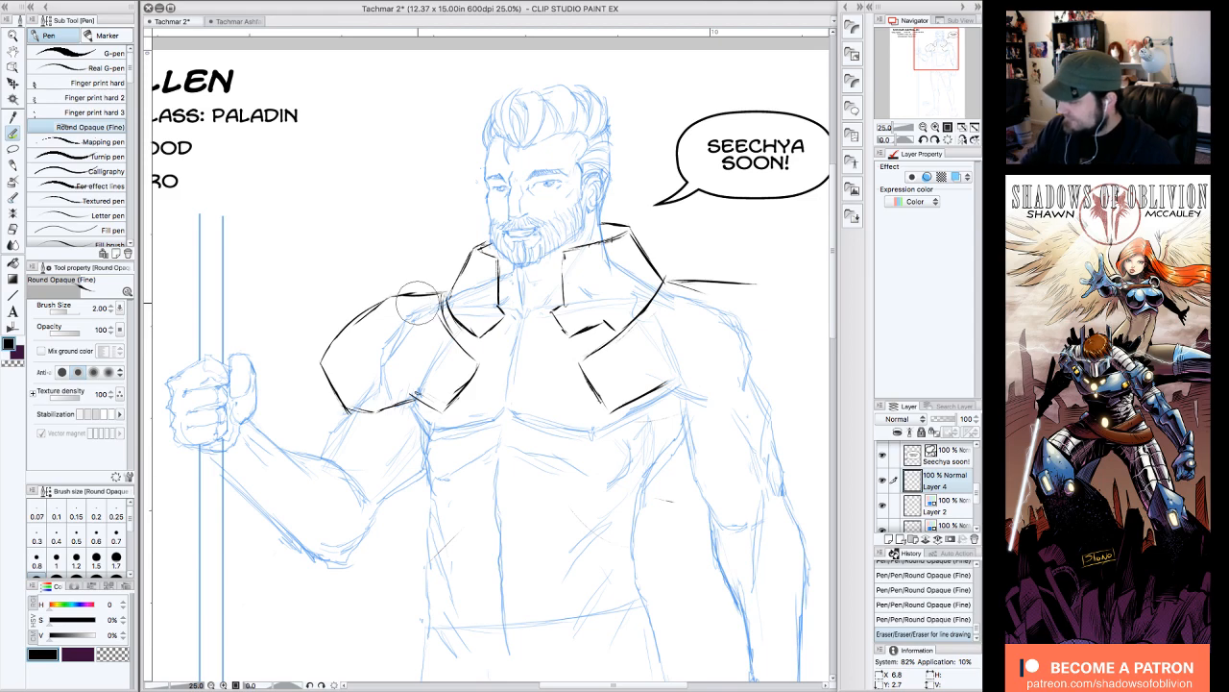
pyautogui.moveTo(404, 302)
pyautogui.mouseDown()
pyautogui.moveTo(370, 330)
pyautogui.moveTo(417, 305)
pyautogui.moveTo(390, 296)
pyautogui.moveTo(347, 325)
pyautogui.mouseUp()
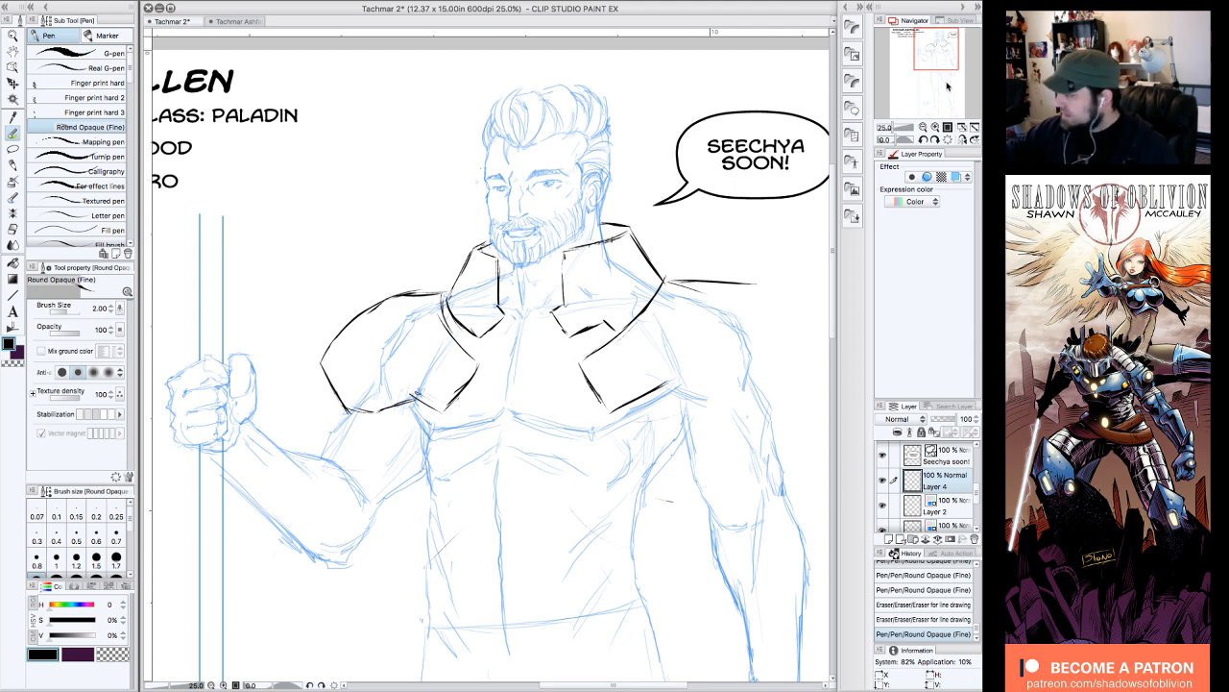
# - Outline the opposite shoulder guard with an arched top, pointed outer corner and notched underside, then clean up its doubled top line
pyautogui.moveTo(937, 65); pyautogui.dragTo(945, 66)
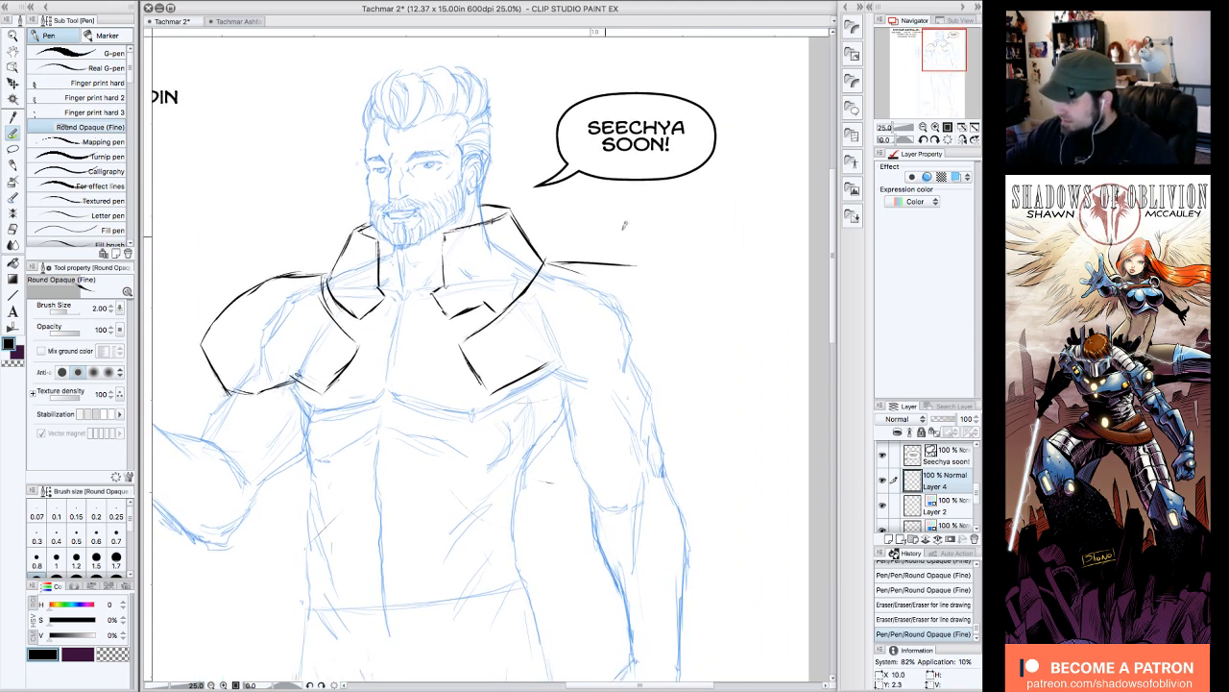
pyautogui.moveTo(547, 260); pyautogui.dragTo(664, 277)
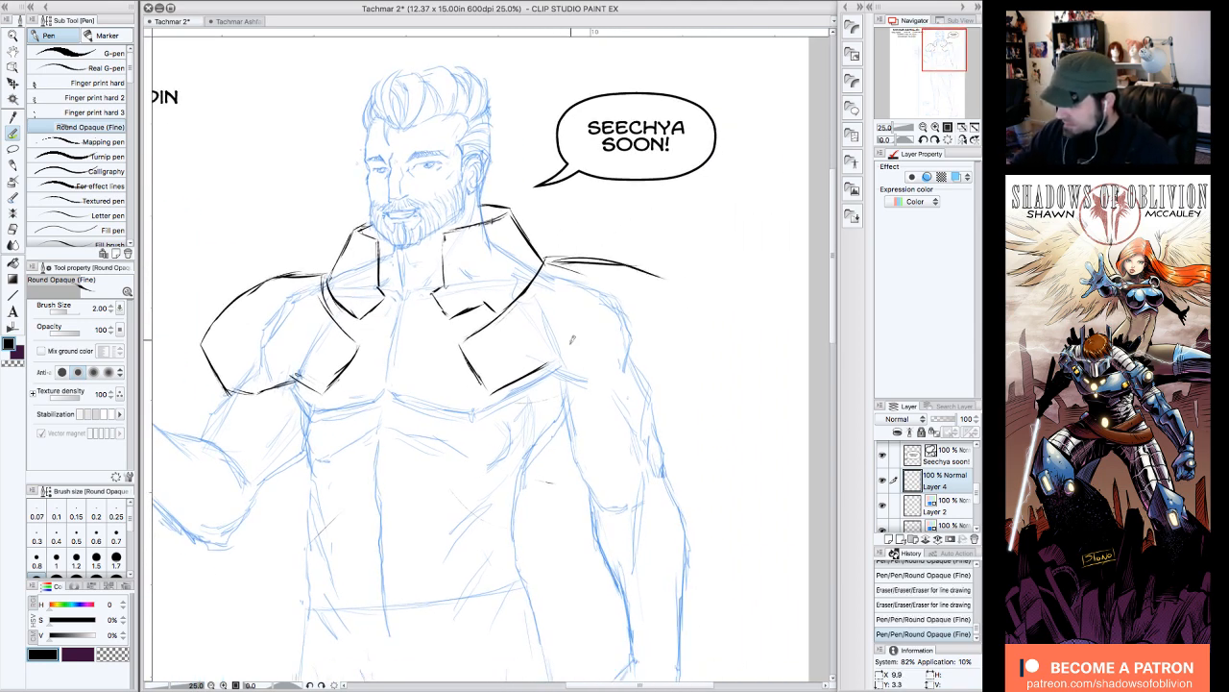
pyautogui.moveTo(559, 366)
pyautogui.mouseDown()
pyautogui.moveTo(603, 374)
pyautogui.moveTo(619, 347)
pyautogui.moveTo(602, 375)
pyautogui.moveTo(641, 373)
pyautogui.mouseUp()
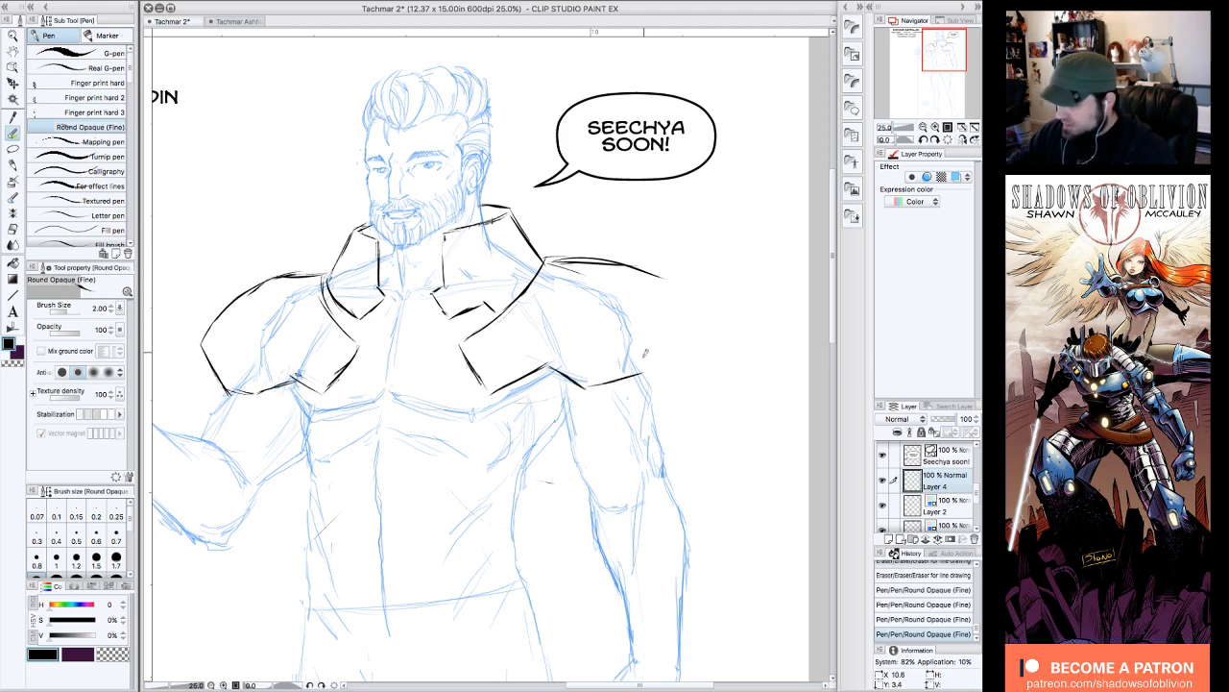
pyautogui.moveTo(662, 276)
pyautogui.mouseDown()
pyautogui.moveTo(688, 293)
pyautogui.moveTo(678, 337)
pyautogui.moveTo(644, 377)
pyautogui.mouseUp()
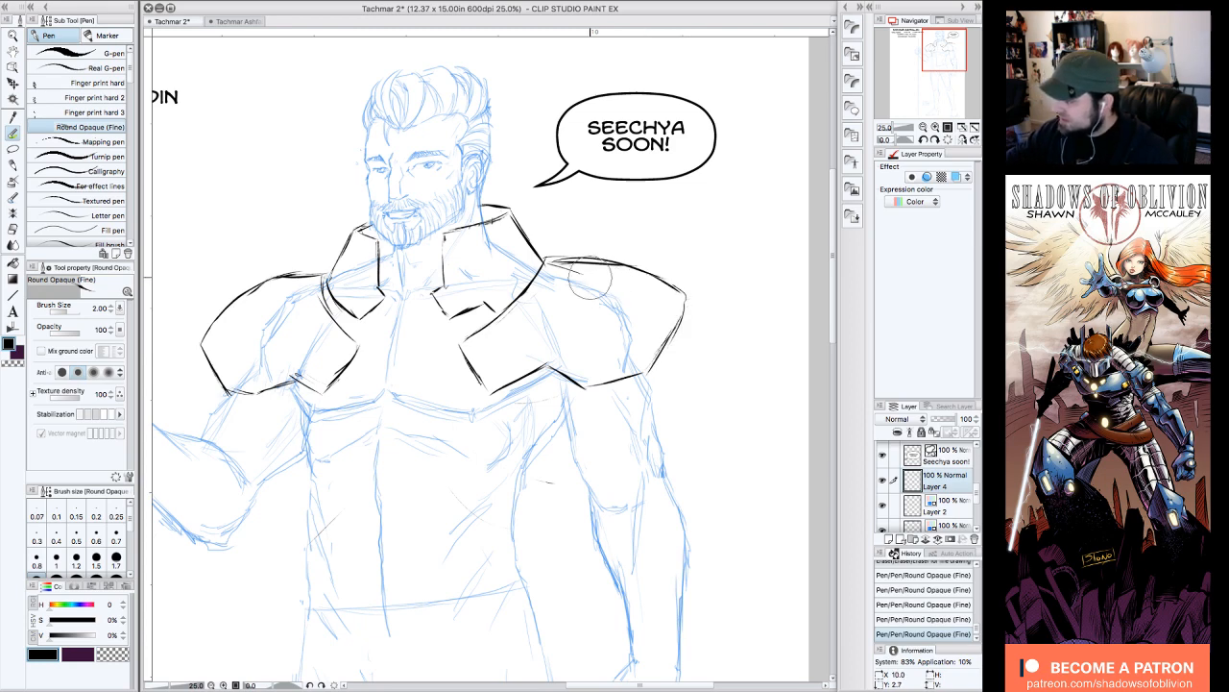
pyautogui.moveTo(589, 276)
pyautogui.mouseDown()
pyautogui.moveTo(620, 280)
pyautogui.moveTo(645, 263)
pyautogui.mouseUp()
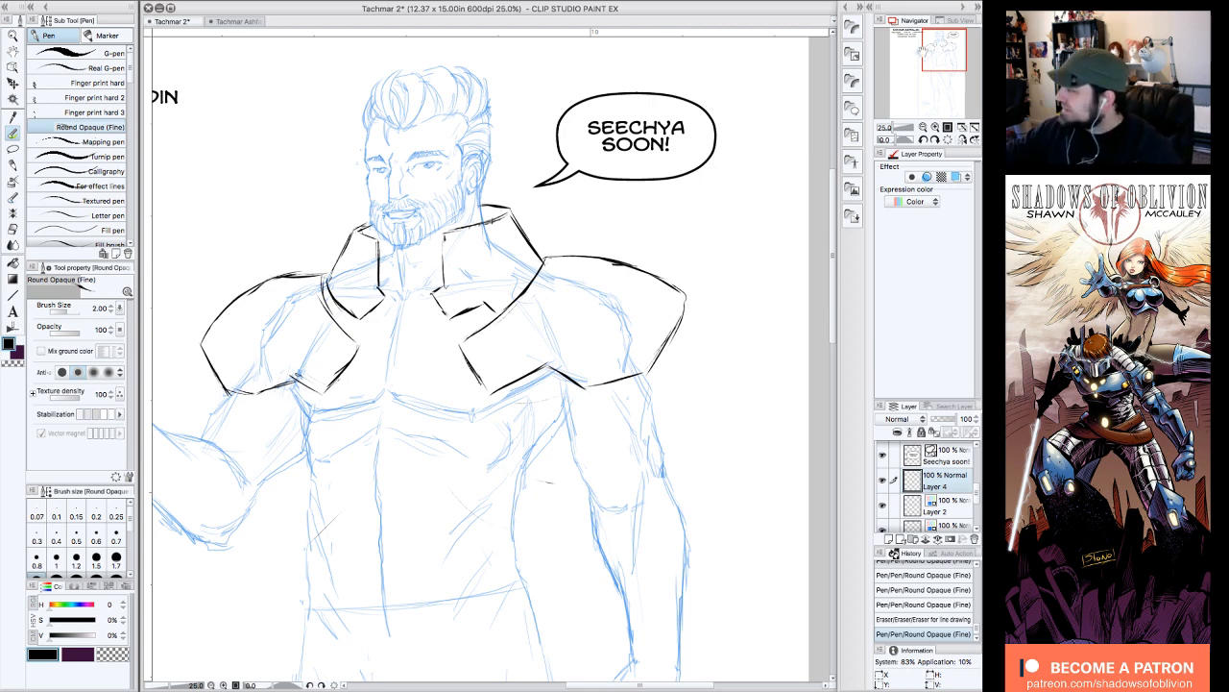
# - Thin the top lines of both shoulder guards with the eraser and redraw the staff-side one up to the collar
pyautogui.moveTo(955, 50); pyautogui.dragTo(954, 49)
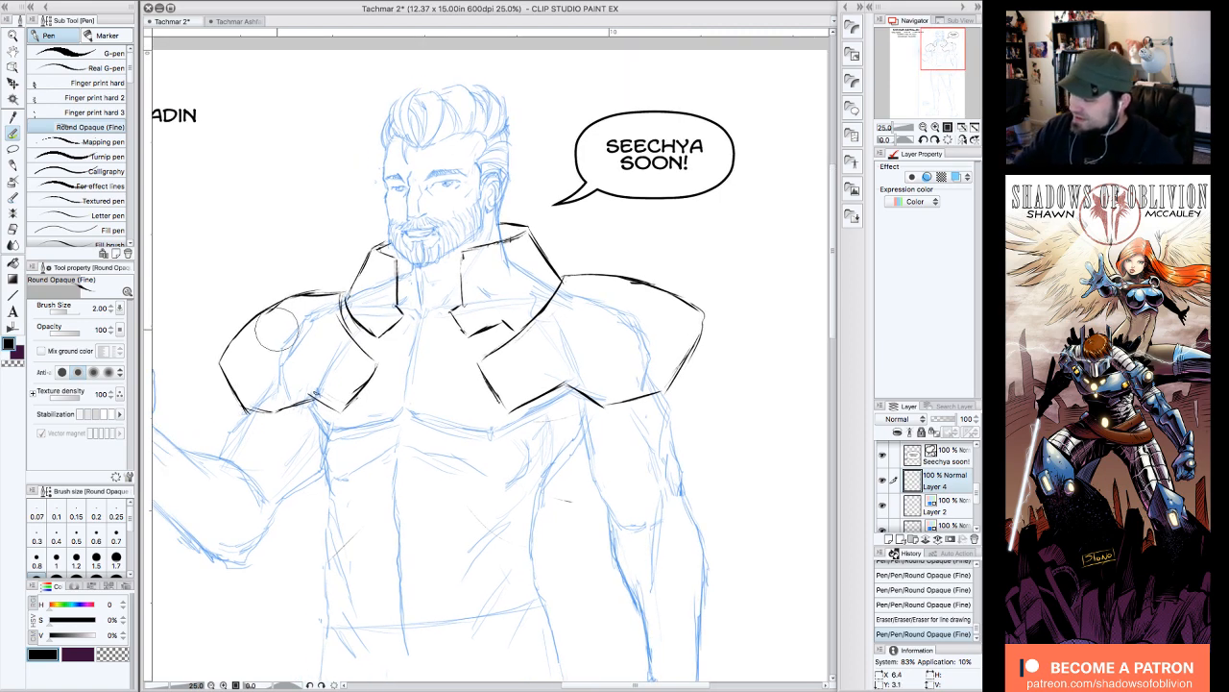
pyautogui.moveTo(280, 319); pyautogui.dragTo(317, 305)
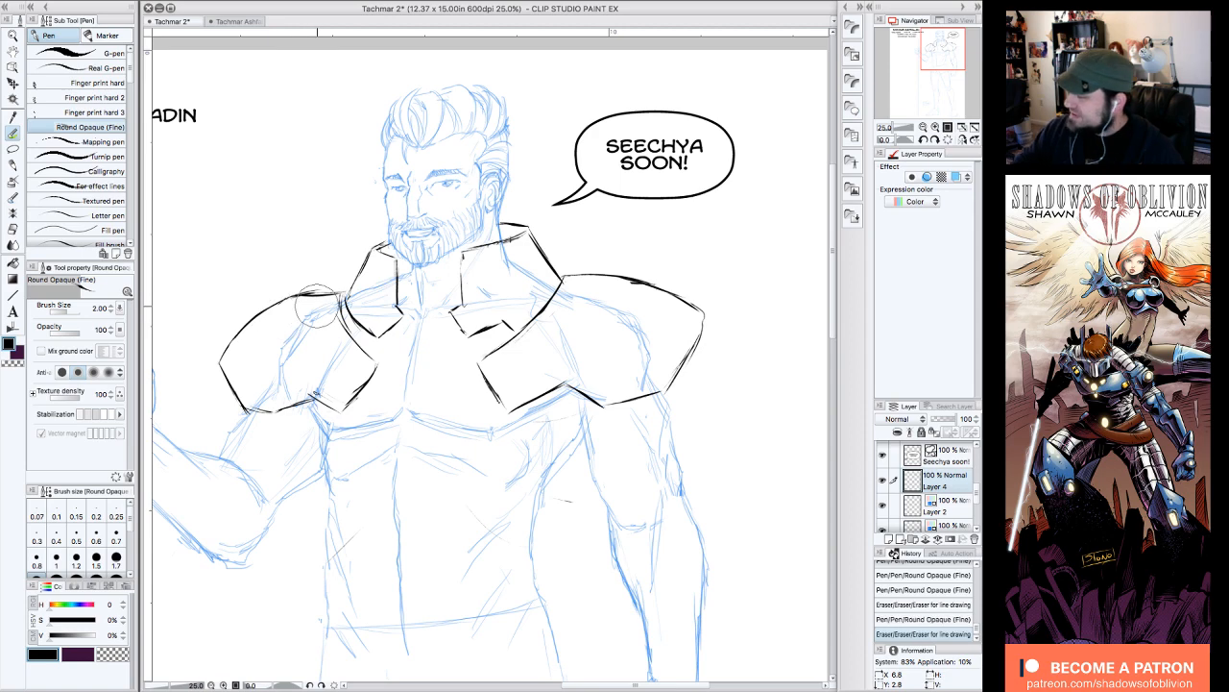
pyautogui.moveTo(631, 294); pyautogui.dragTo(665, 284)
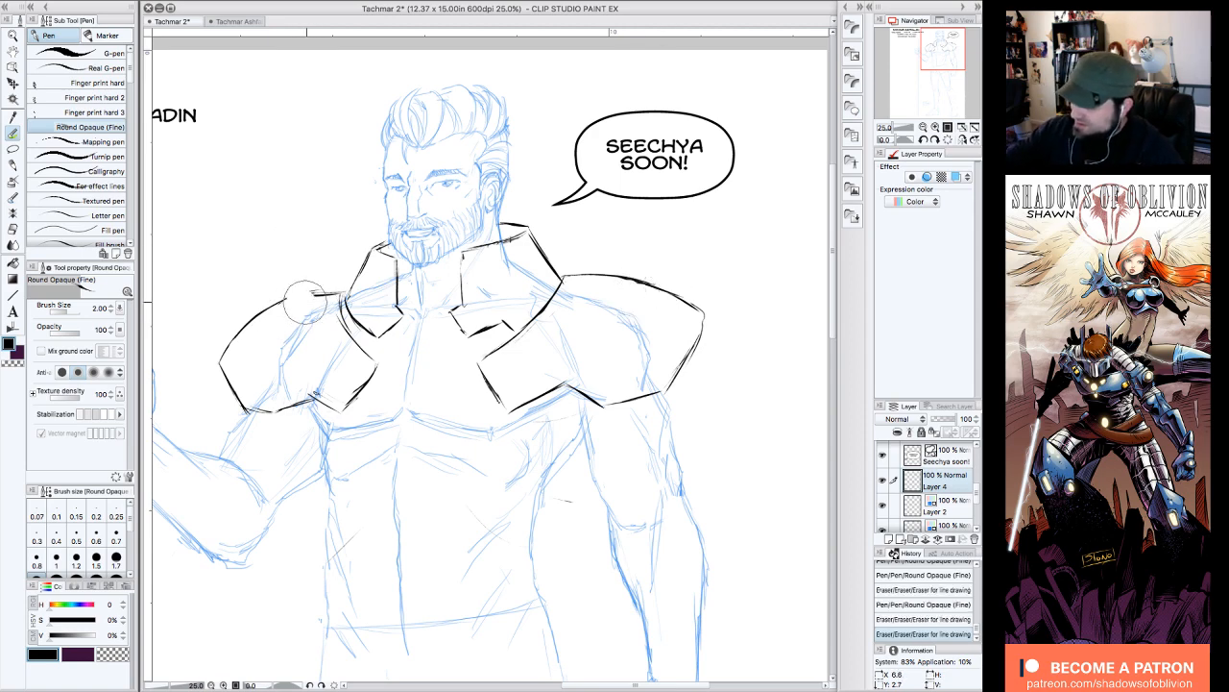
pyautogui.moveTo(305, 302); pyautogui.dragTo(343, 291)
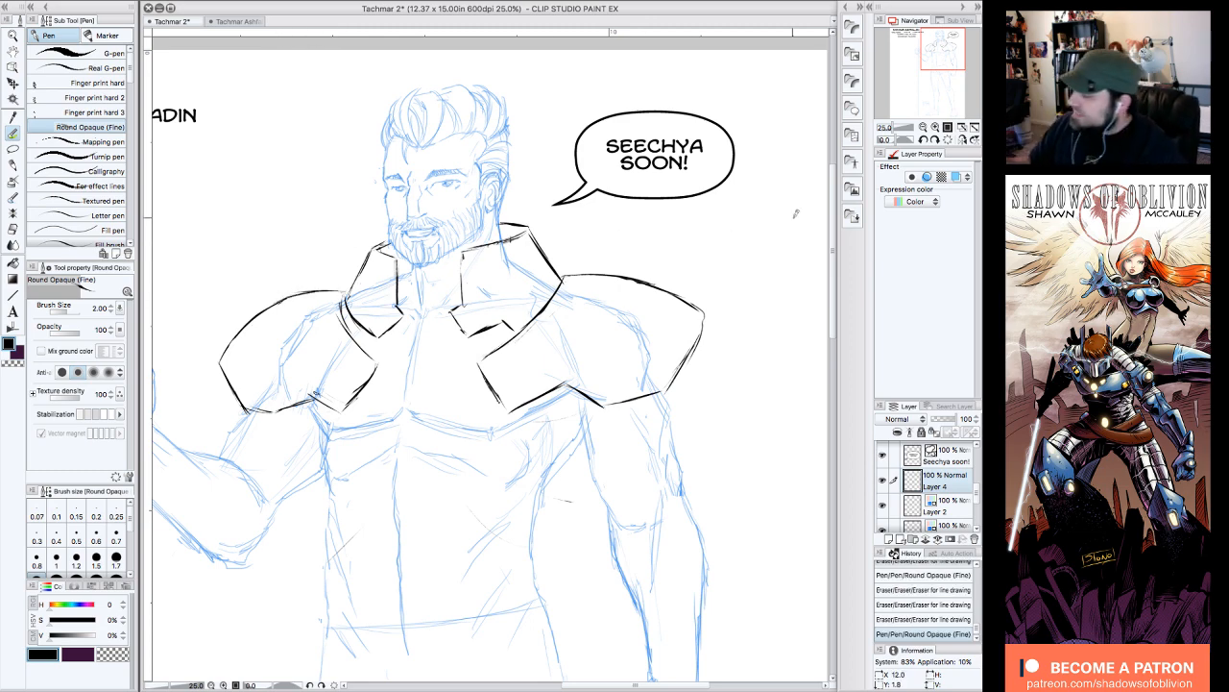
# - Redraw the ear-side chest flap's inner edge closer to the chest centre, erase the old line, and tidy its upper and lower edges
pyautogui.moveTo(946, 52); pyautogui.dragTo(949, 48)
pyautogui.moveTo(475, 376)
pyautogui.mouseDown()
pyautogui.moveTo(488, 396)
pyautogui.moveTo(468, 392)
pyautogui.moveTo(490, 418)
pyautogui.mouseUp()
pyautogui.moveTo(459, 366)
pyautogui.mouseDown()
pyautogui.moveTo(487, 347)
pyautogui.moveTo(471, 371)
pyautogui.mouseUp()
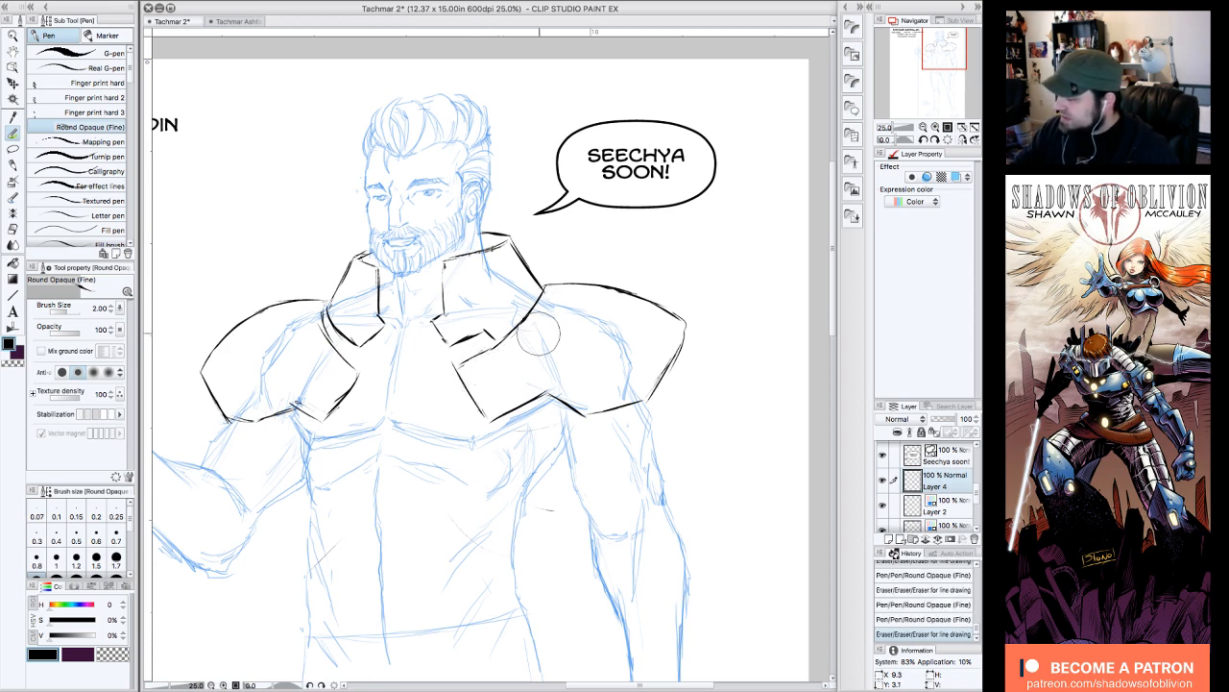
pyautogui.moveTo(515, 326)
pyautogui.mouseDown()
pyautogui.moveTo(447, 359)
pyautogui.moveTo(470, 359)
pyautogui.mouseUp()
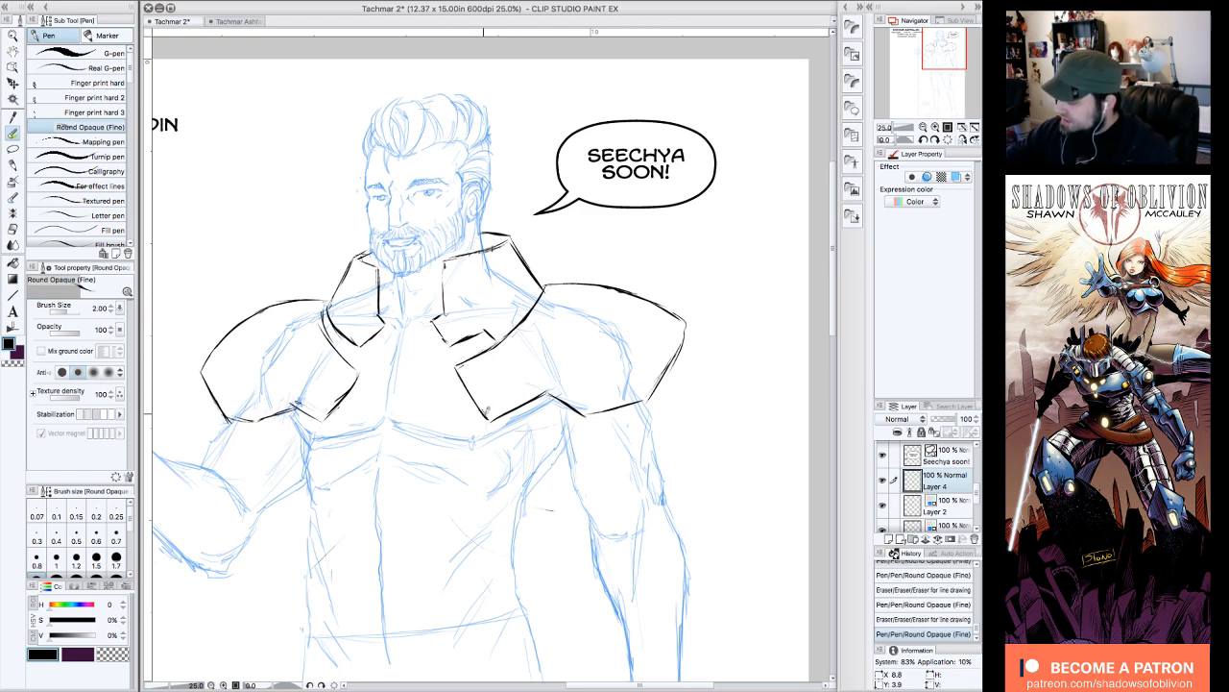
pyautogui.moveTo(521, 402); pyautogui.dragTo(547, 392)
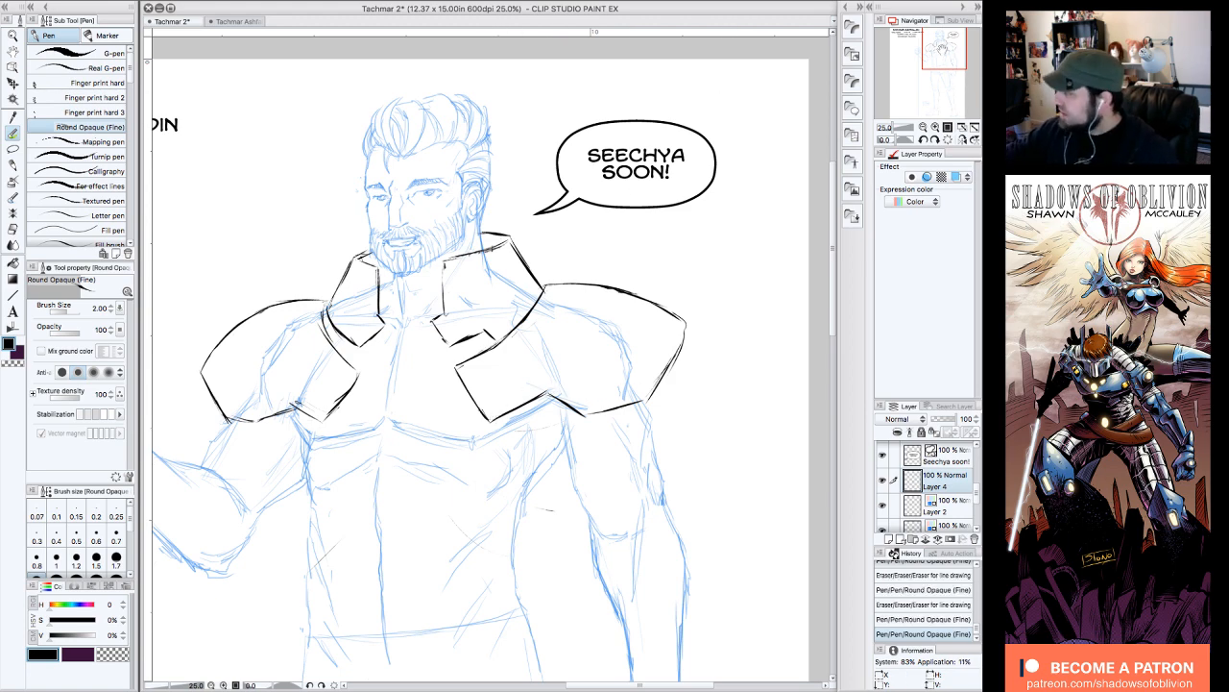
# - Move Layer 2 below Layer 1 Copy, toggling the sketch layers' visibility to identify what each contains
pyautogui.moveTo(941, 51); pyautogui.dragTo(941, 49)
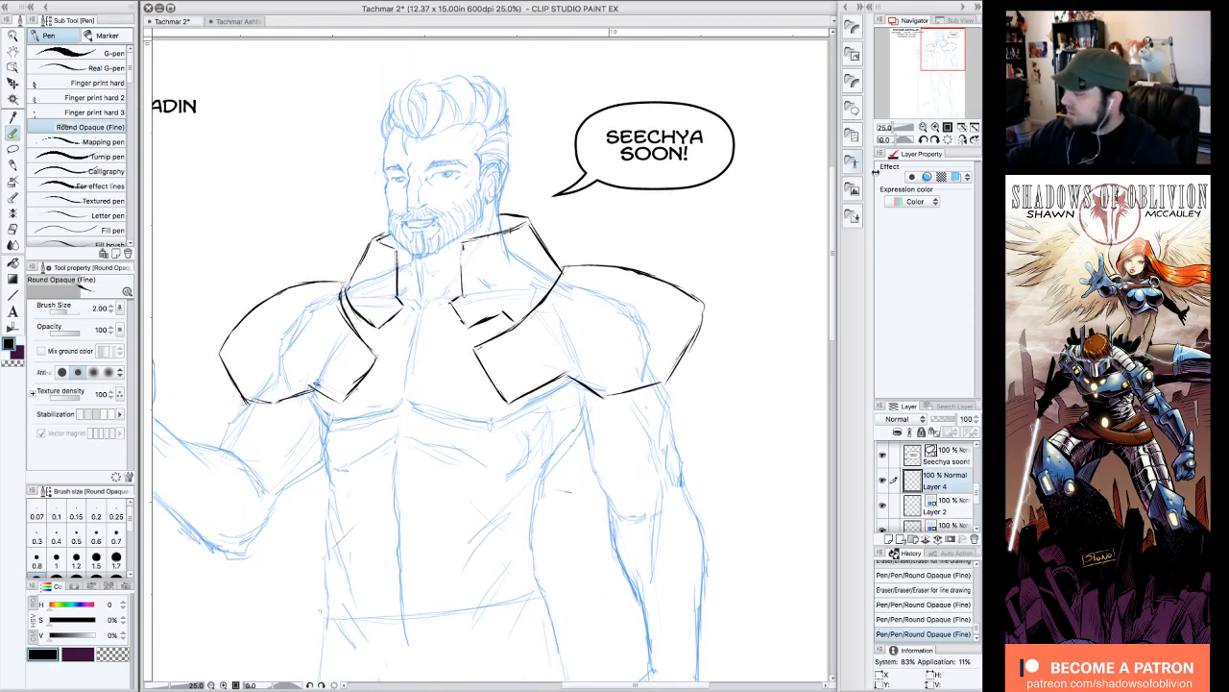
pyautogui.click(924, 128)
pyautogui.click(883, 506)
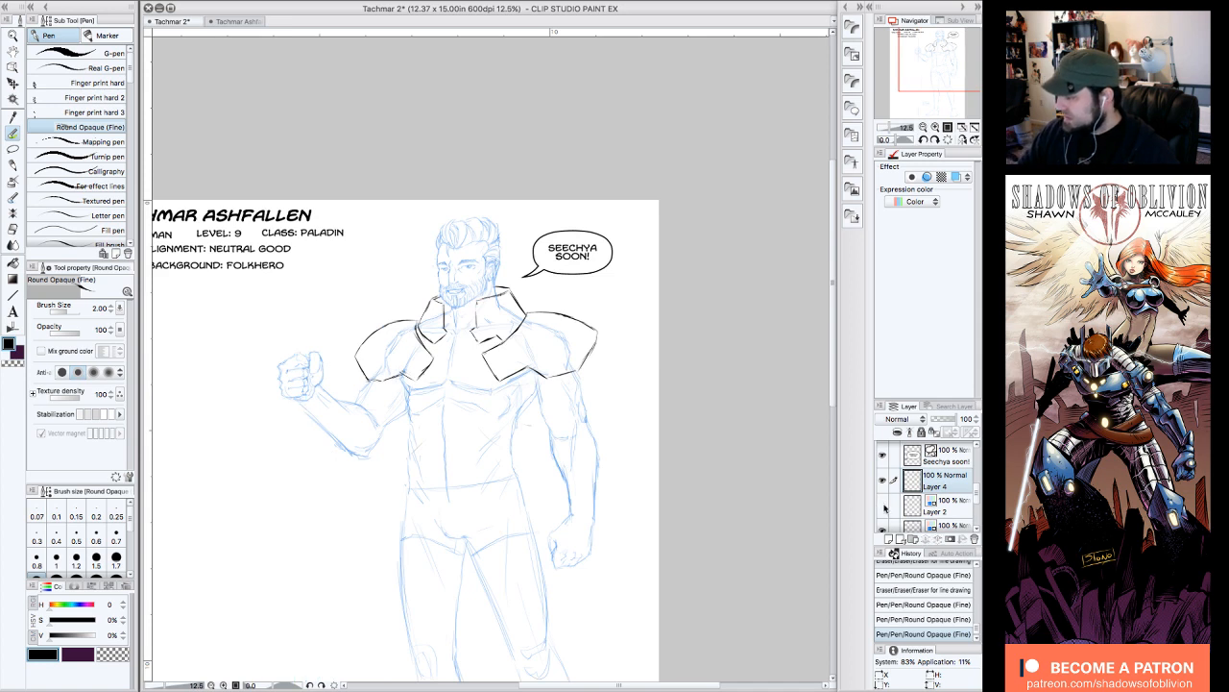
pyautogui.click(883, 506)
pyautogui.scroll(-1, 969, 490)
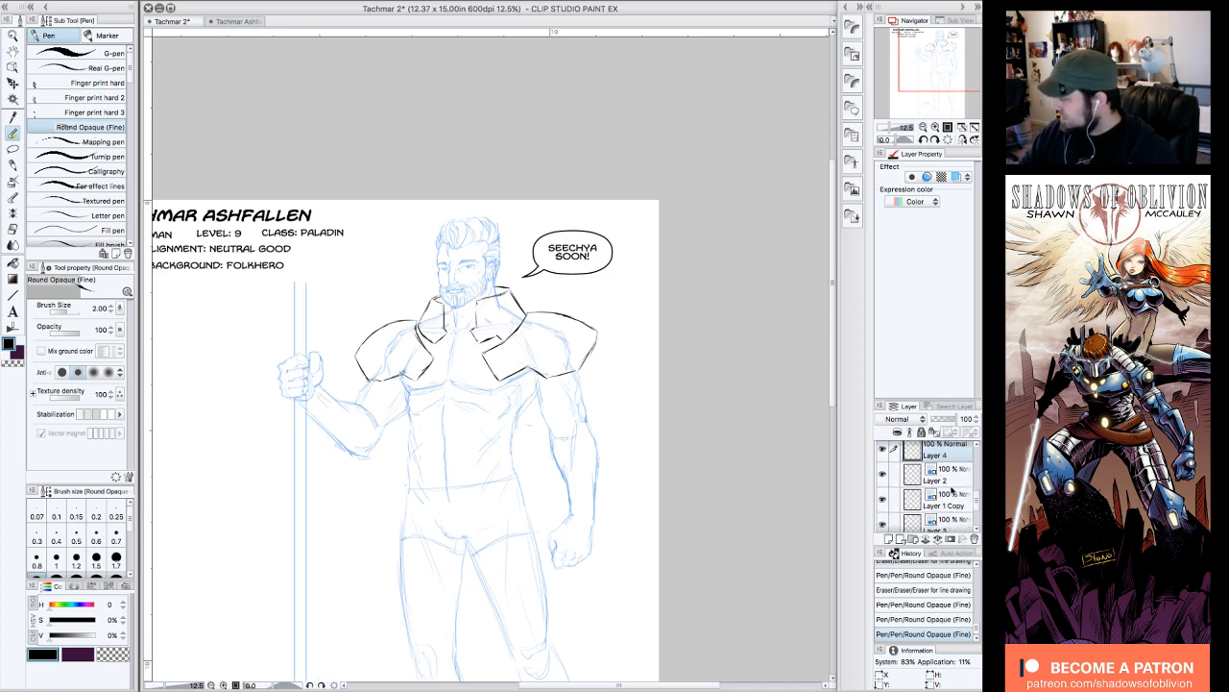
pyautogui.moveTo(948, 480); pyautogui.dragTo(943, 509)
pyautogui.click(882, 475)
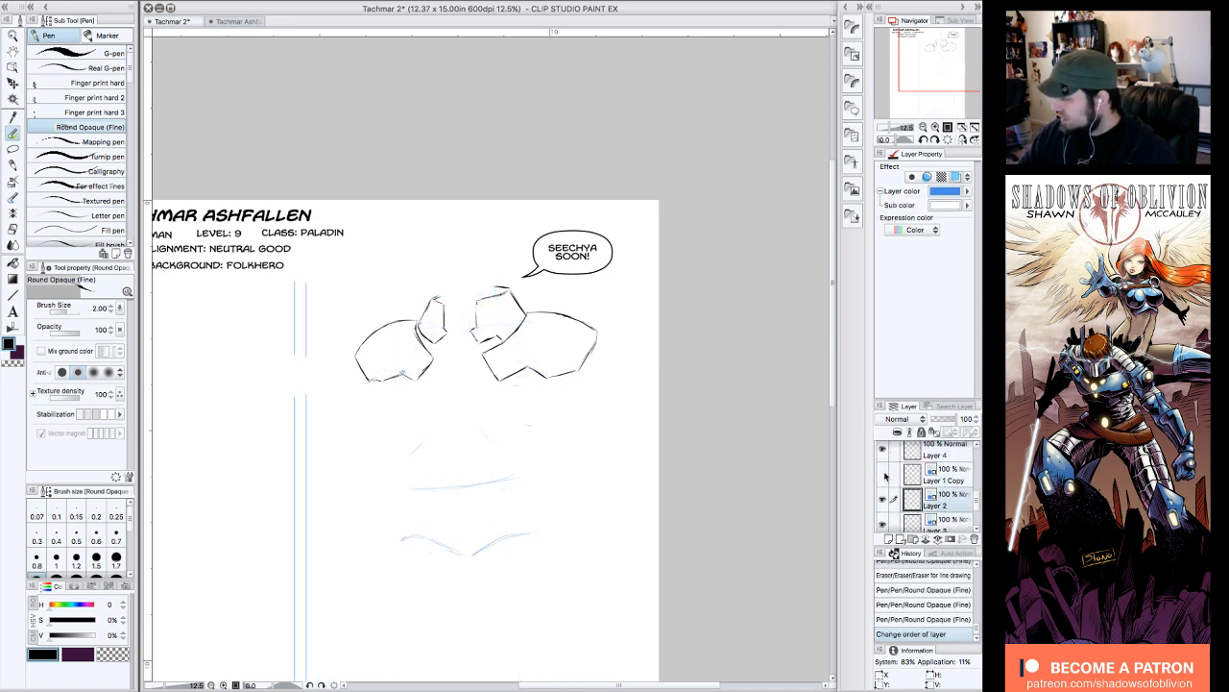
pyautogui.click(883, 475)
pyautogui.click(882, 476)
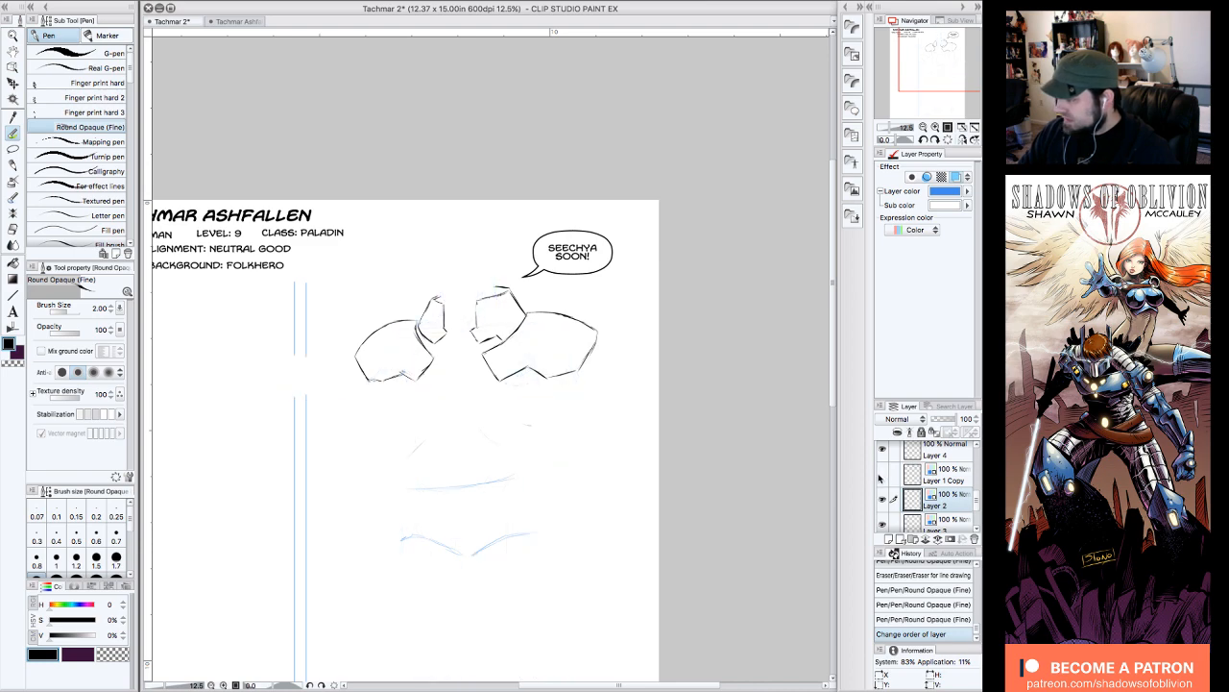
pyautogui.click(883, 475)
pyautogui.click(935, 127)
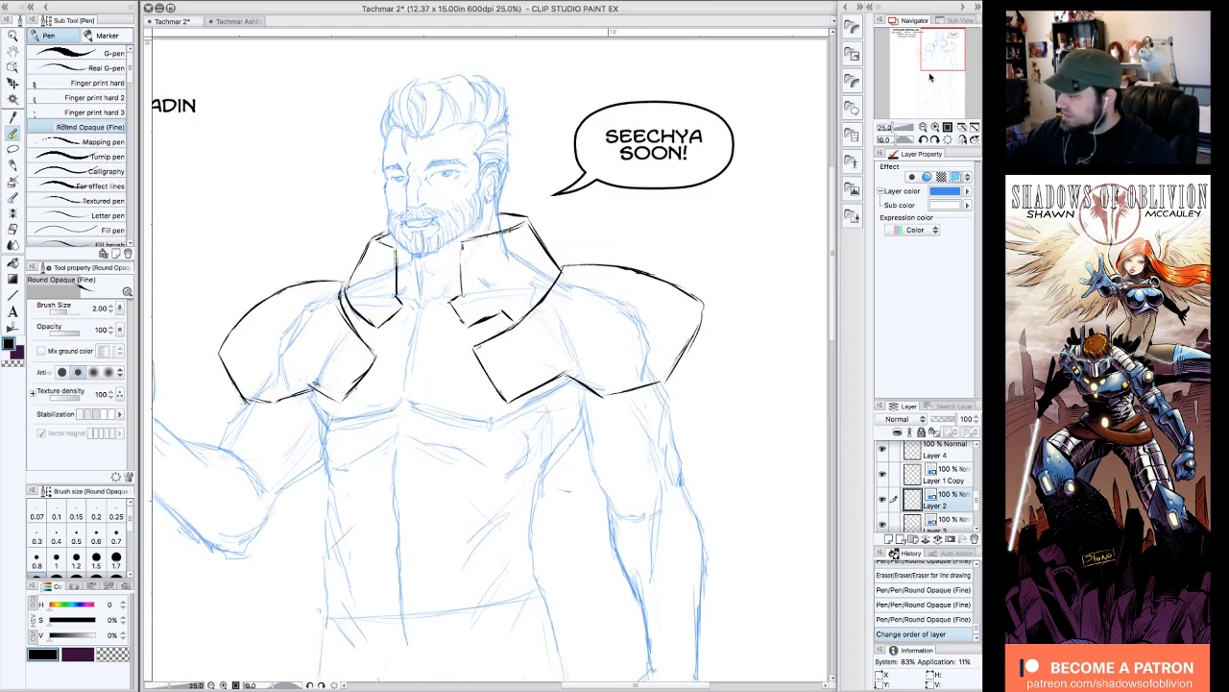
pyautogui.moveTo(928, 74); pyautogui.dragTo(940, 47)
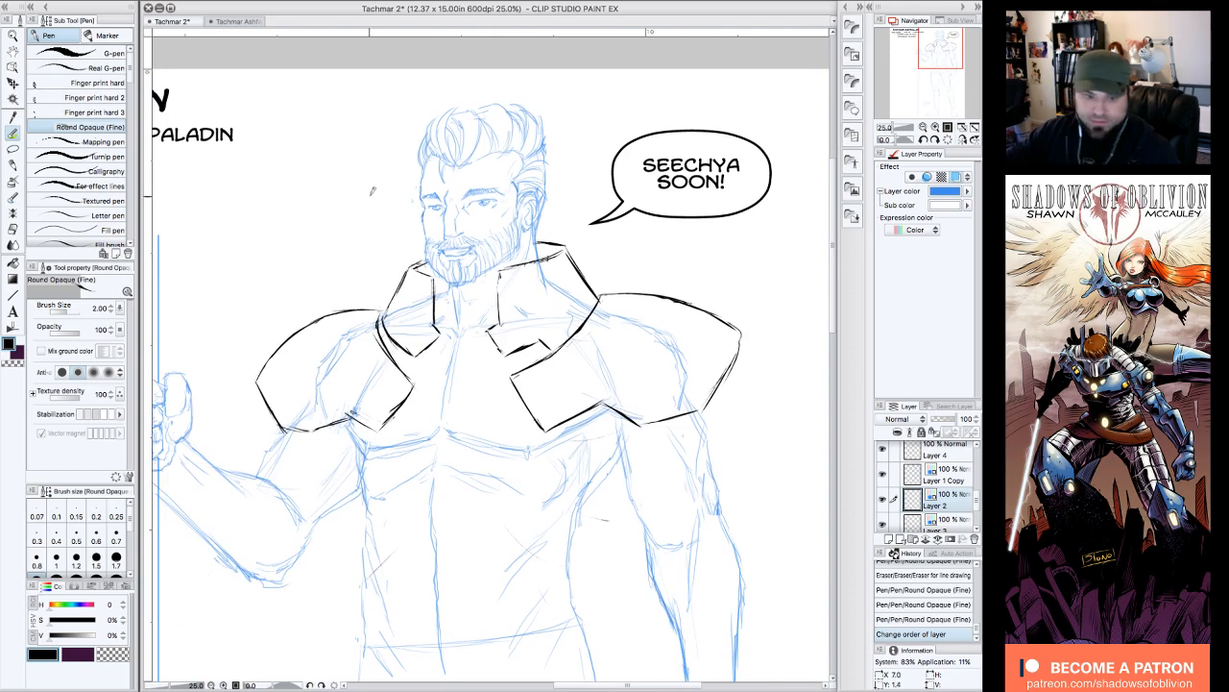
# - Undo the stray stroke on Layer 2, make Layer 4 the active layer and briefly toggle Layer 1 Copy's visibility
pyautogui.moveTo(383, 311); pyautogui.dragTo(386, 292)
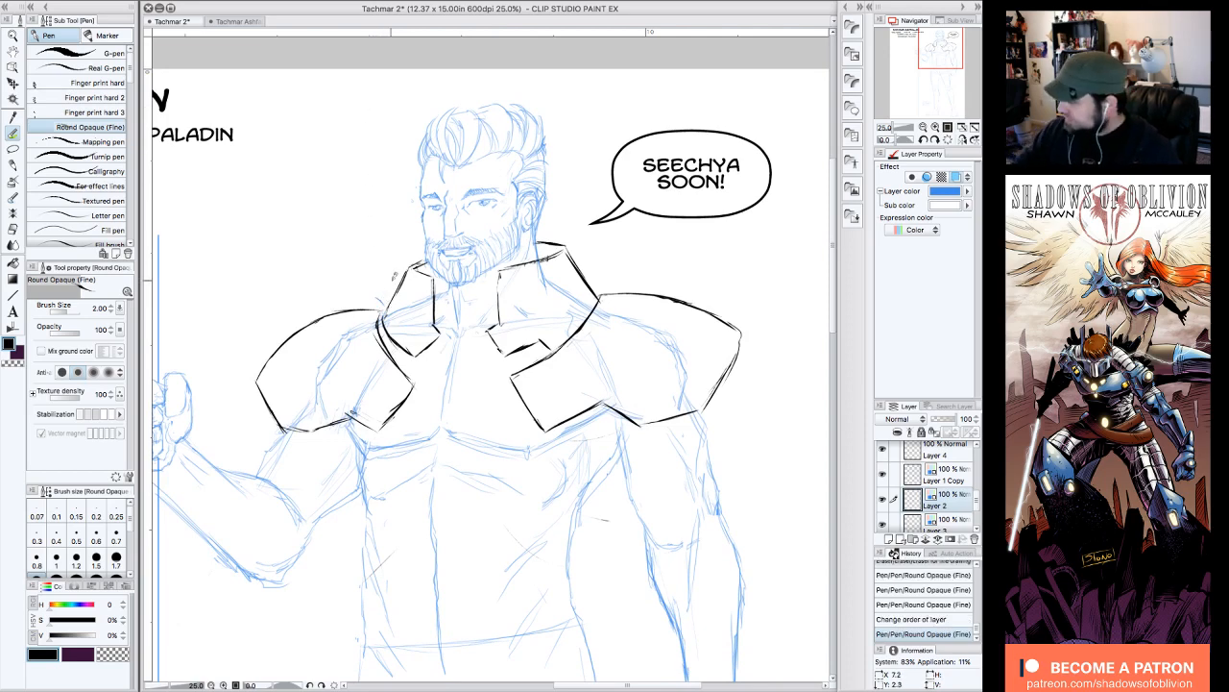
pyautogui.hotkey('ctrl', 'z')
pyautogui.click(964, 448)
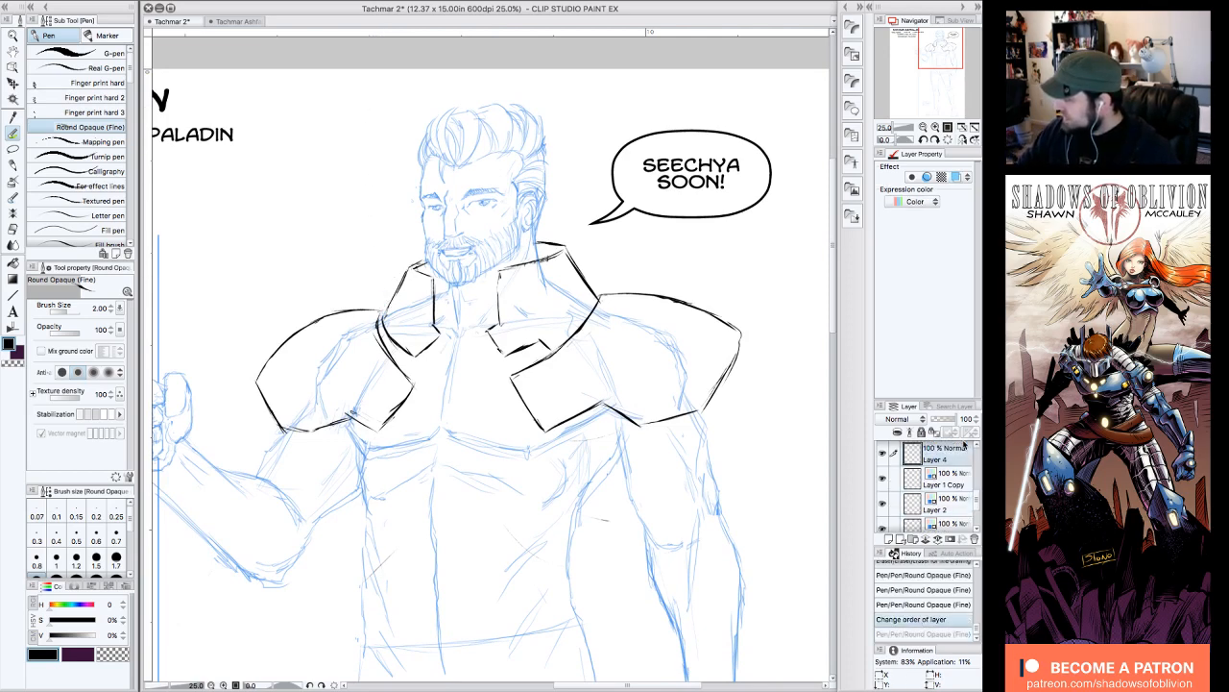
pyautogui.click(884, 478)
pyautogui.click(884, 479)
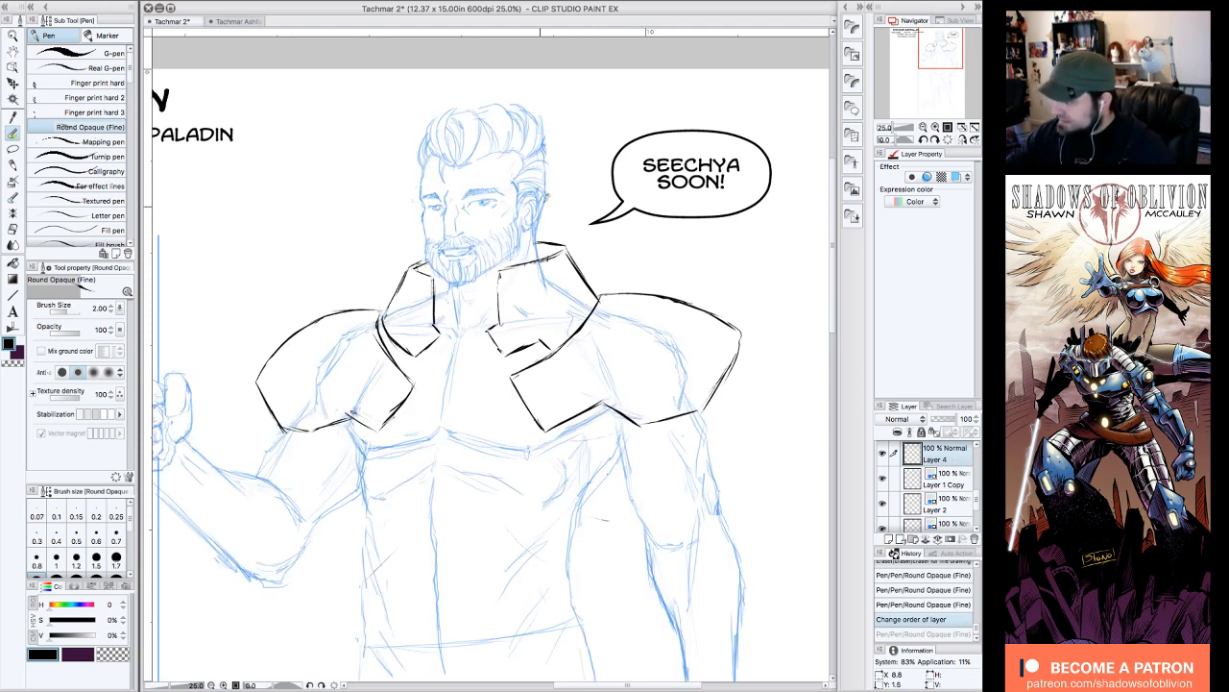
# - Try a second, higher arched plate rising behind each shoulder guard, with extra fold lines along the lower collar
pyautogui.moveTo(939, 50); pyautogui.dragTo(939, 54)
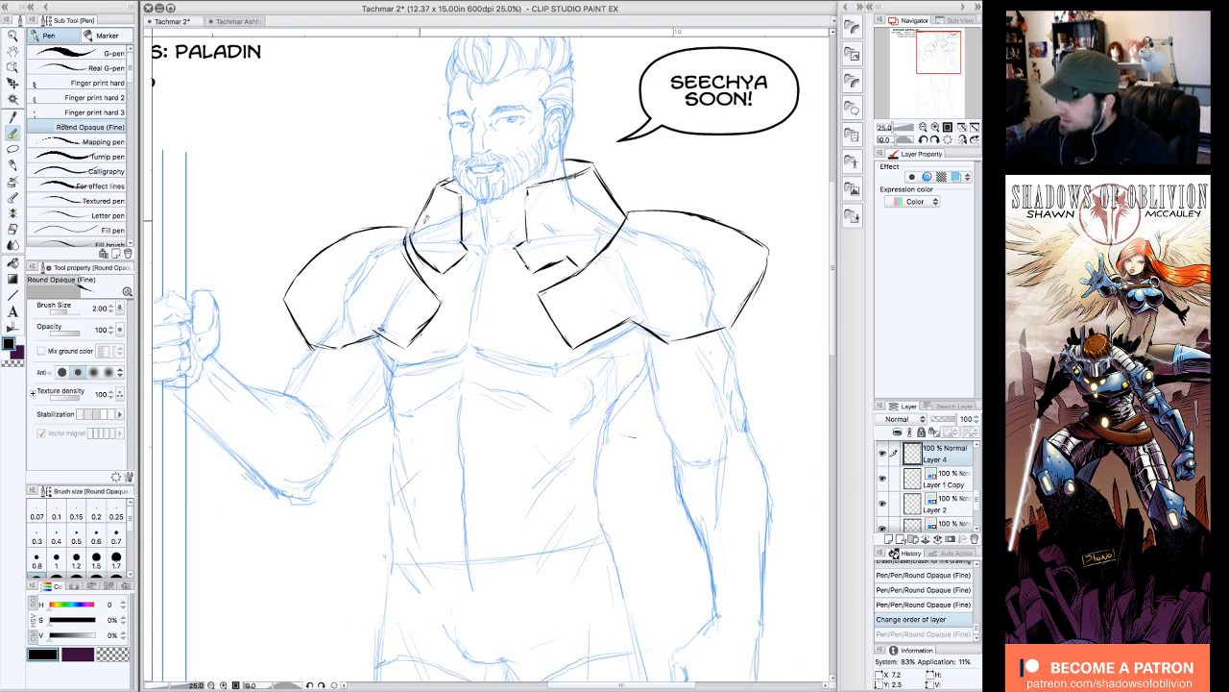
pyautogui.moveTo(408, 278)
pyautogui.mouseDown()
pyautogui.moveTo(423, 257)
pyautogui.moveTo(418, 208)
pyautogui.moveTo(368, 199)
pyautogui.moveTo(307, 235)
pyautogui.mouseUp()
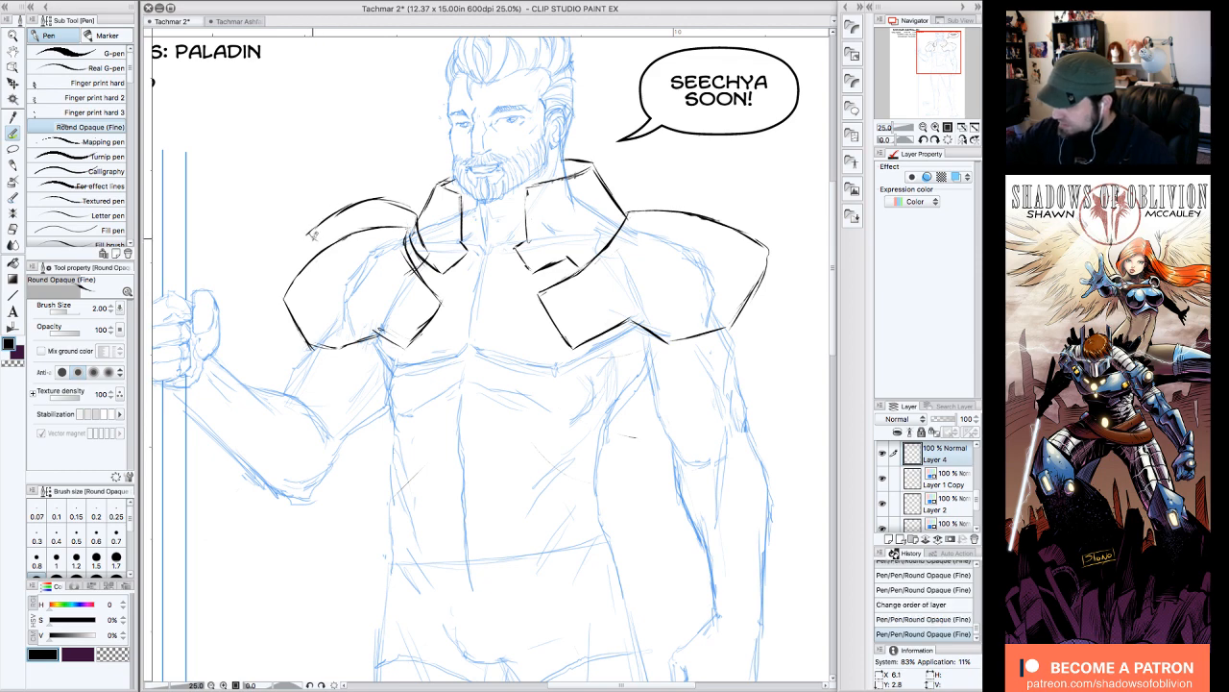
pyautogui.moveTo(408, 239)
pyautogui.mouseDown()
pyautogui.moveTo(341, 235)
pyautogui.moveTo(400, 224)
pyautogui.moveTo(415, 262)
pyautogui.mouseUp()
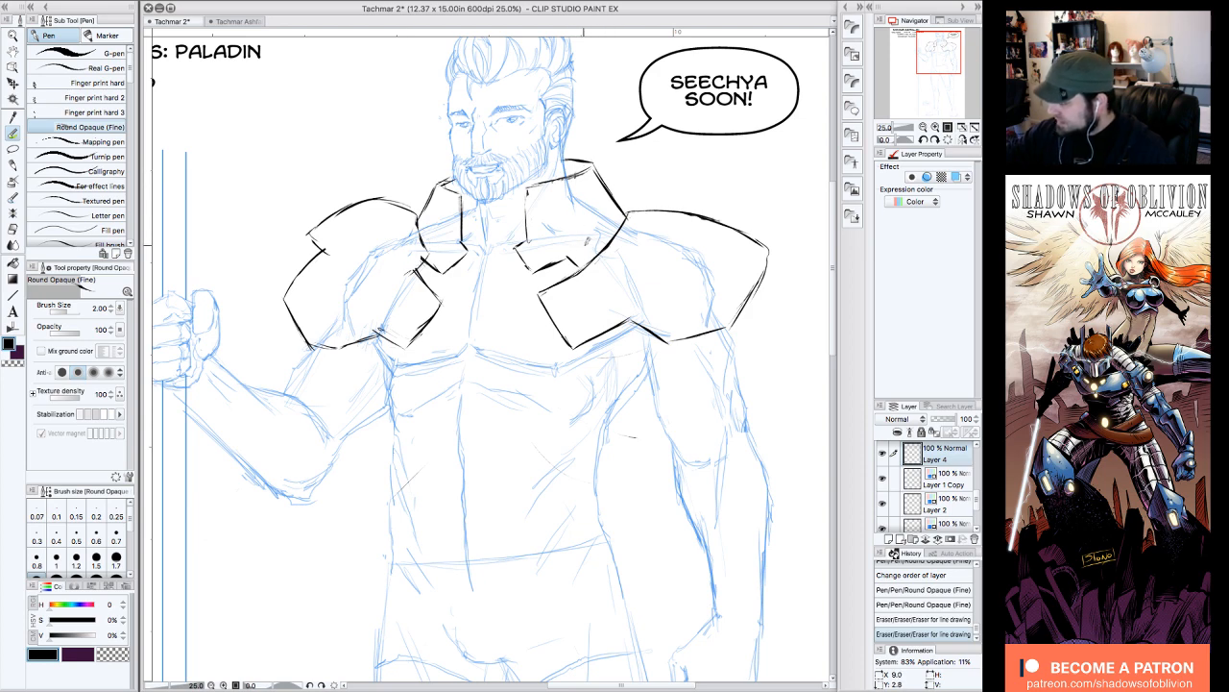
pyautogui.moveTo(562, 251); pyautogui.dragTo(586, 271)
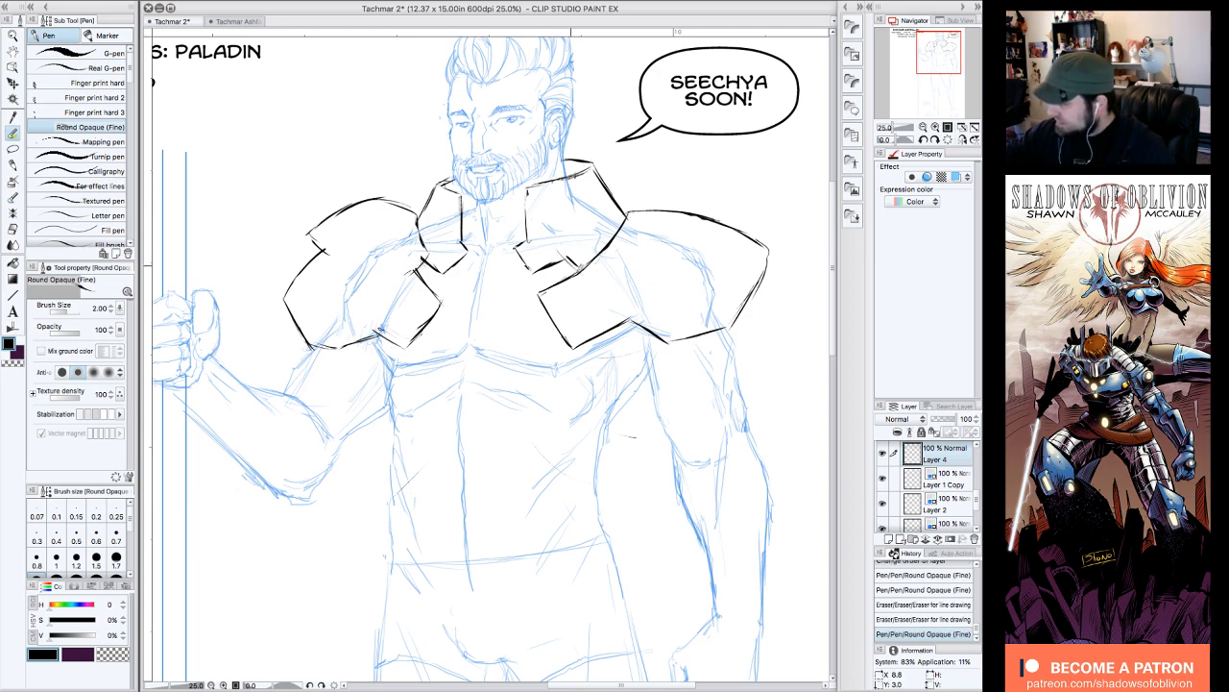
pyautogui.moveTo(609, 213)
pyautogui.mouseDown()
pyautogui.moveTo(676, 169)
pyautogui.moveTo(725, 192)
pyautogui.mouseUp()
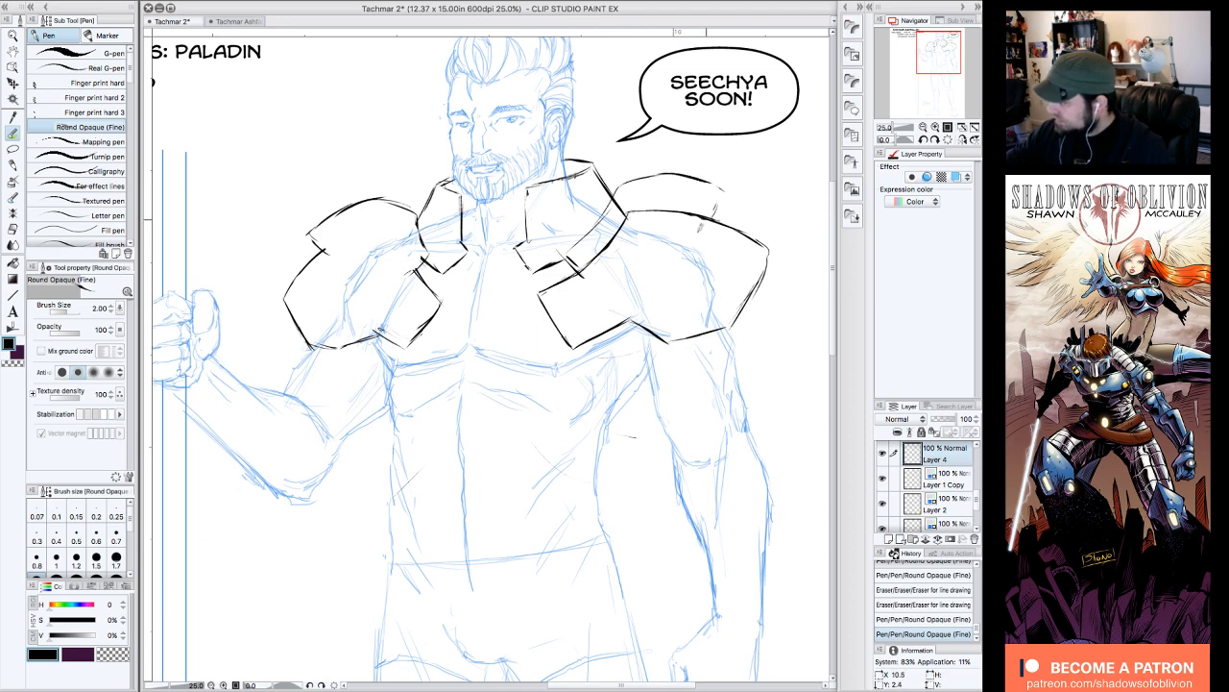
# - Revert the raised shoulder plates and collar fold lines by stepping the history back to the layer order change
pyautogui.click(924, 123)
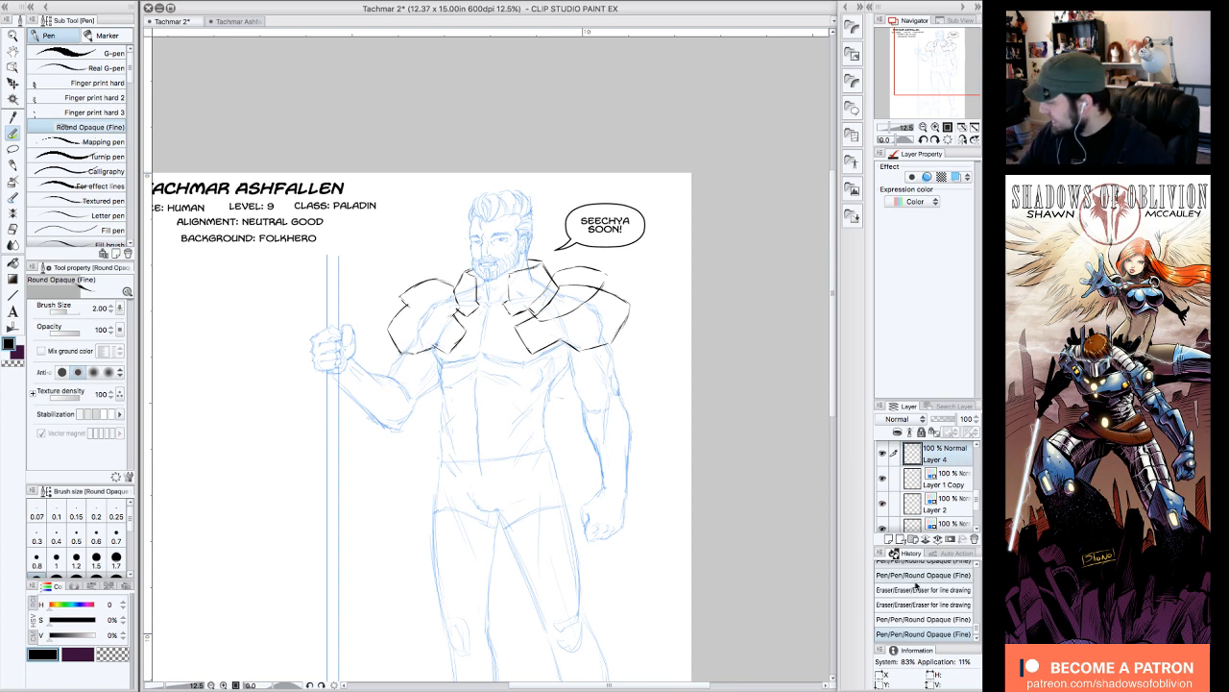
pyautogui.click(917, 604)
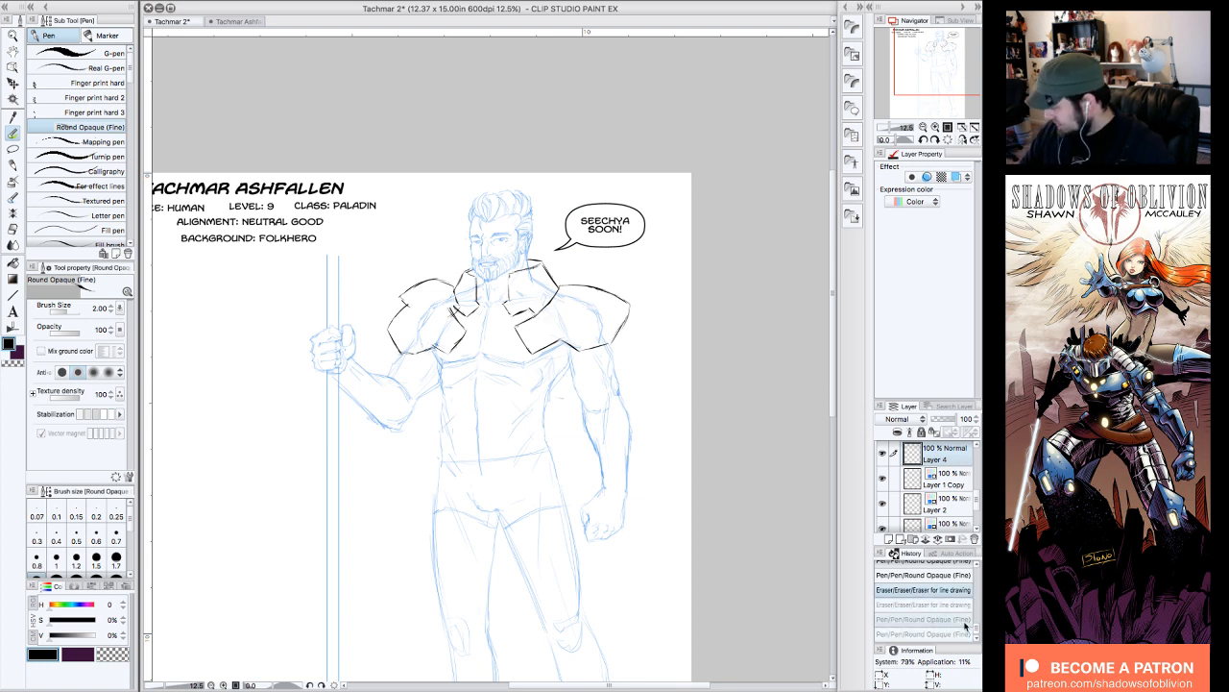
pyautogui.scroll(2, 936, 588)
pyautogui.click(954, 594)
pyautogui.click(951, 582)
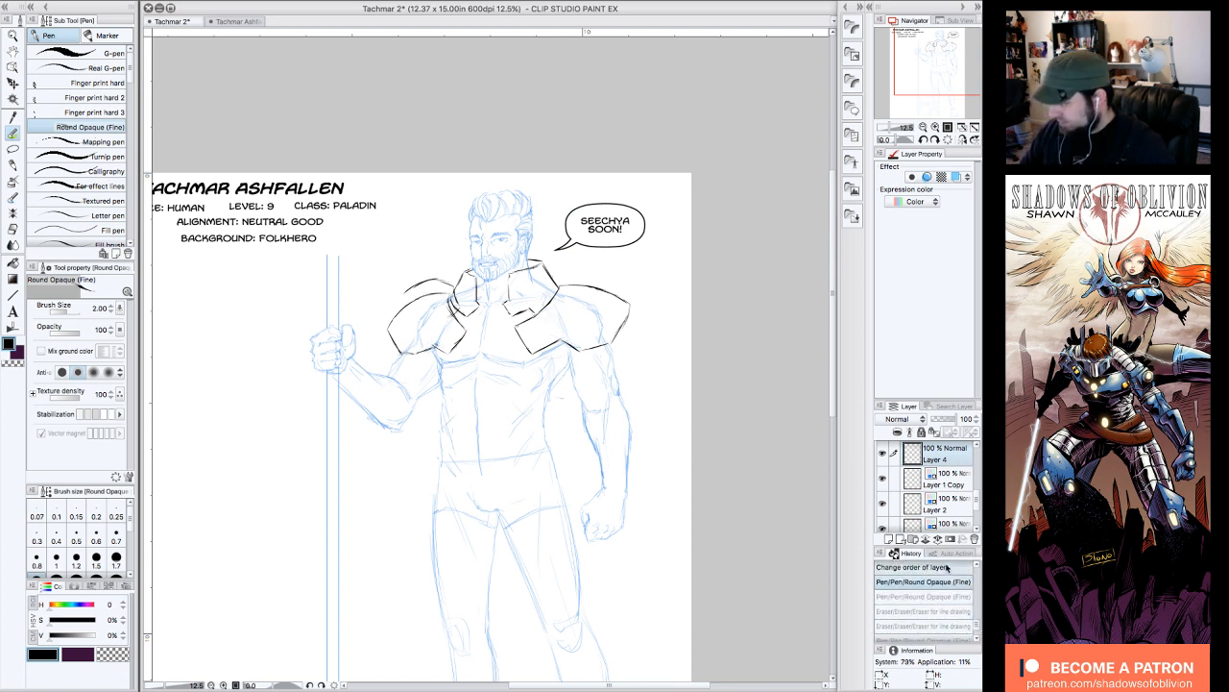
pyautogui.click(947, 569)
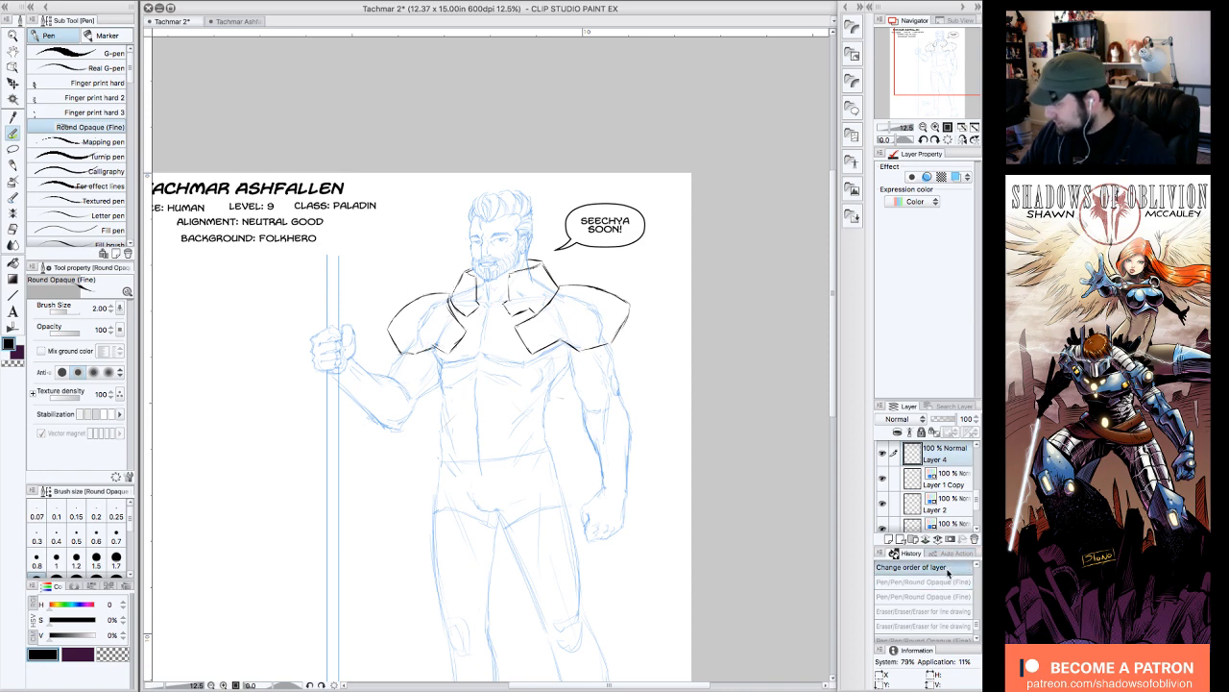
# - Clean up the collar with the eraser, then darken its staff-side outer edge and the upright front edge on the ear side
pyautogui.click(933, 128)
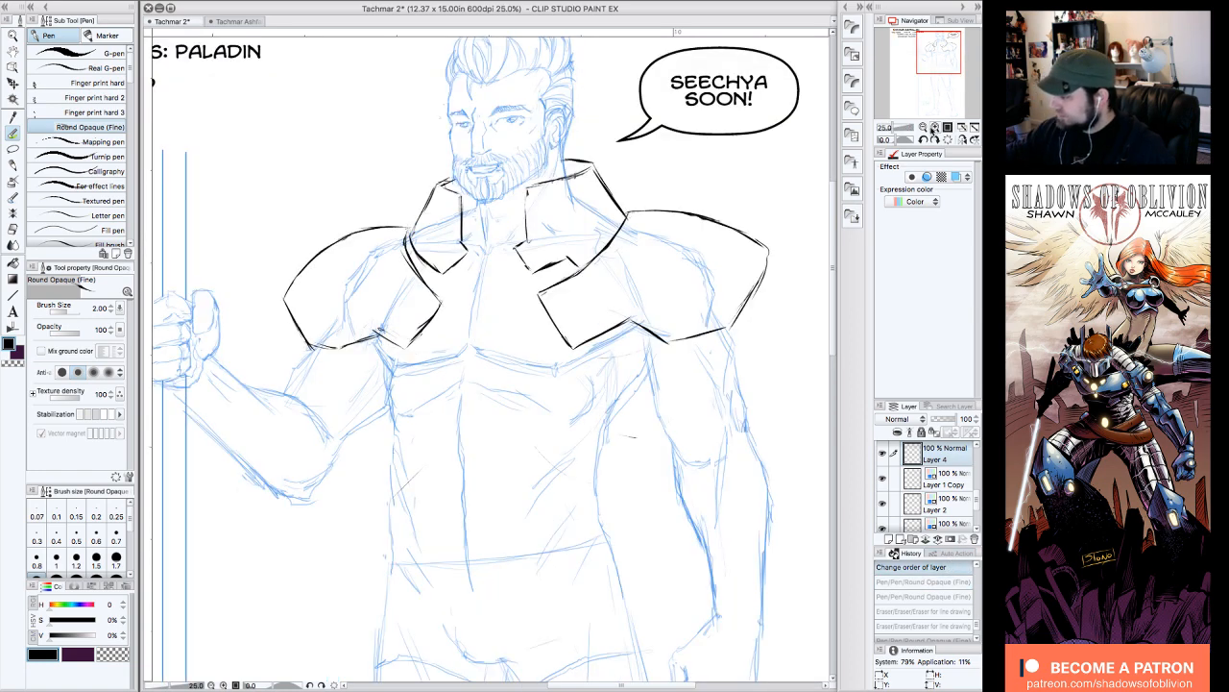
pyautogui.moveTo(573, 252)
pyautogui.mouseDown()
pyautogui.moveTo(609, 229)
pyautogui.moveTo(580, 242)
pyautogui.mouseUp()
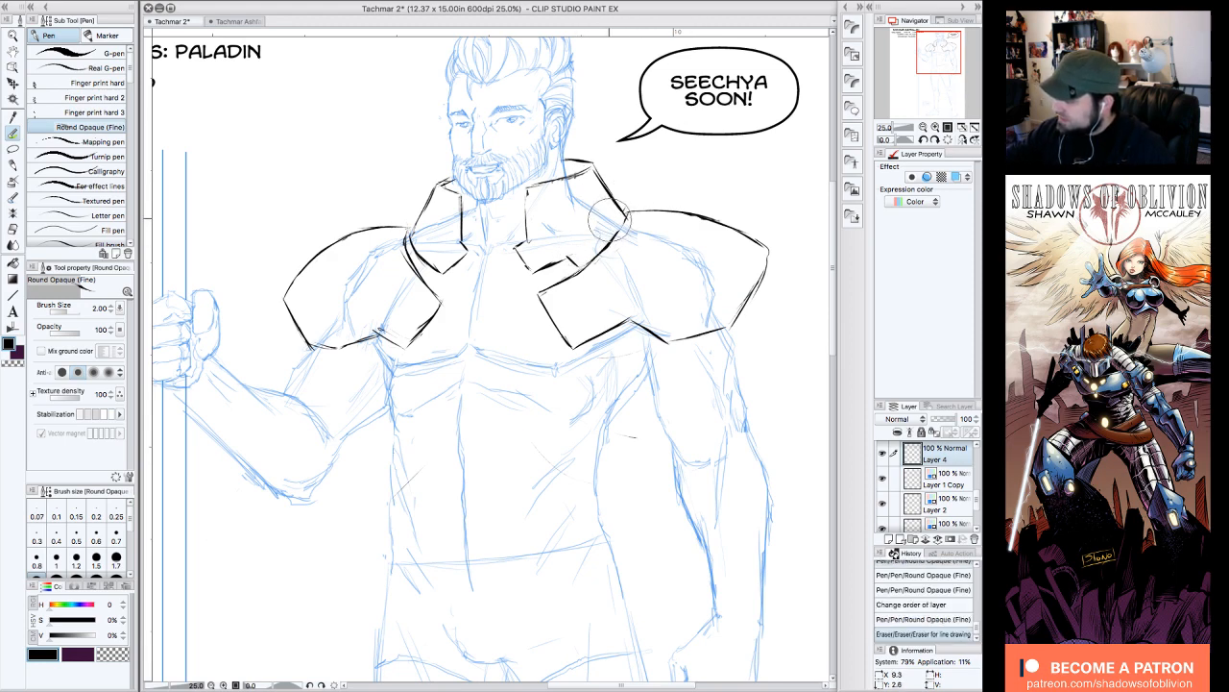
pyautogui.moveTo(434, 234)
pyautogui.mouseDown()
pyautogui.moveTo(430, 253)
pyautogui.moveTo(412, 232)
pyautogui.moveTo(423, 253)
pyautogui.moveTo(410, 247)
pyautogui.mouseUp()
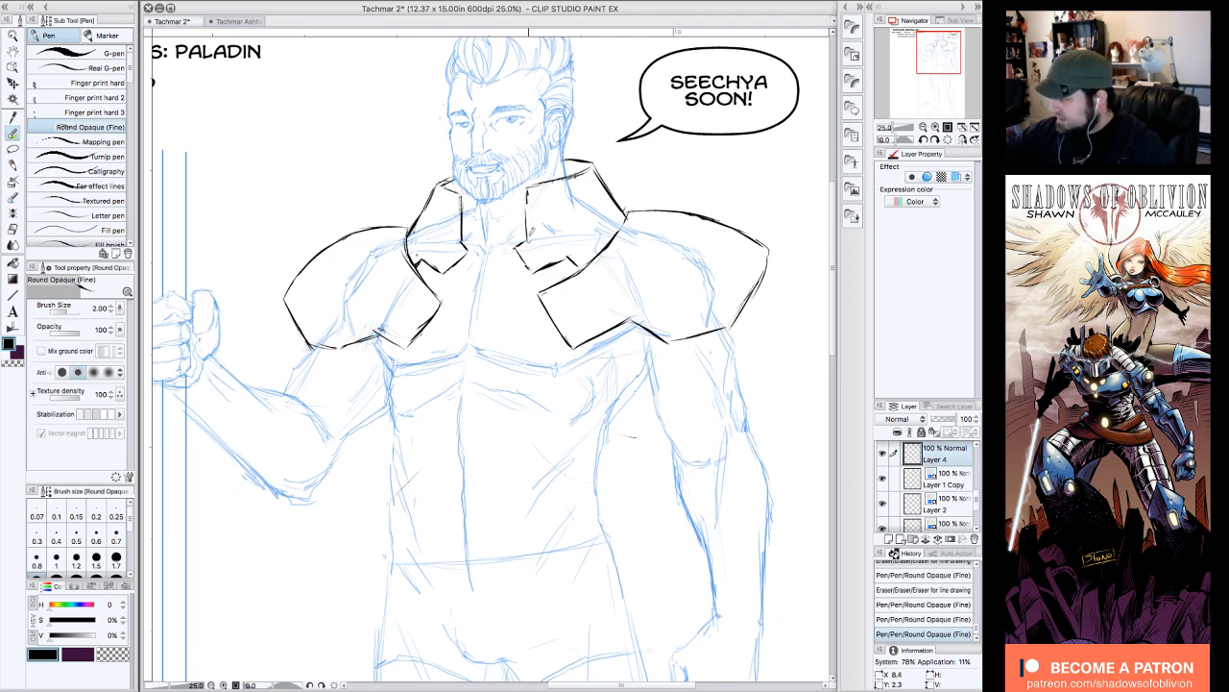
pyautogui.moveTo(529, 219); pyautogui.dragTo(528, 195)
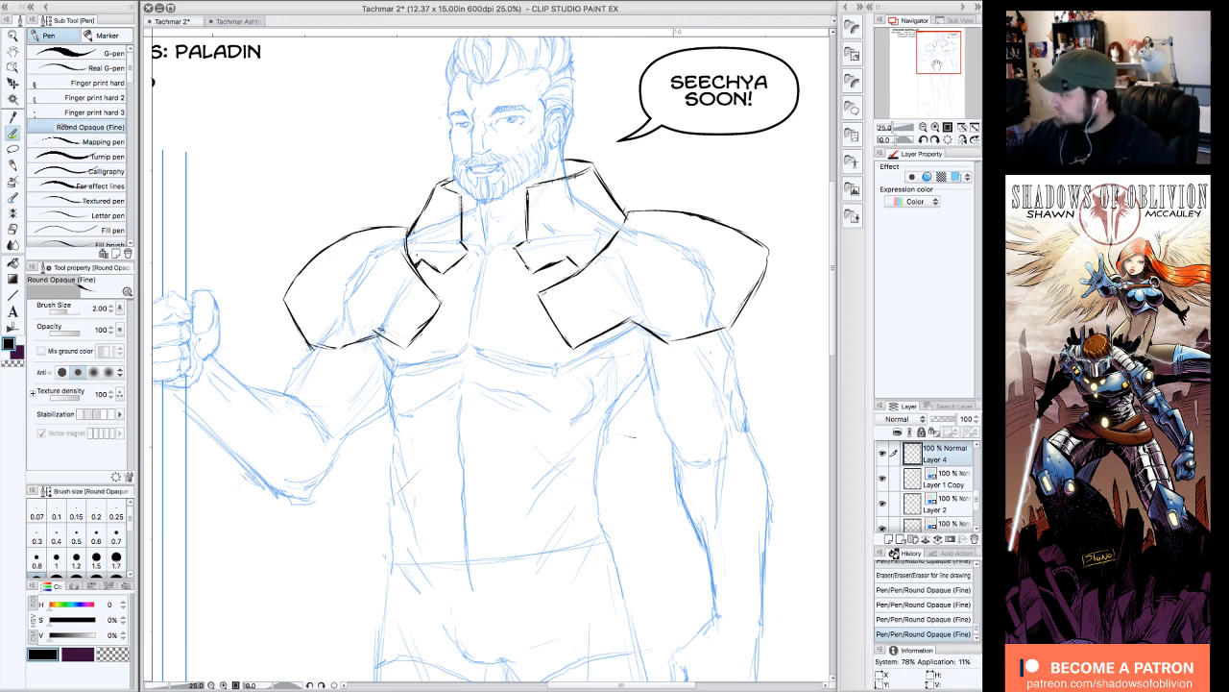
# - Try a wavy trim line across each shoulder guard, then erase both lines
pyautogui.moveTo(936, 64); pyautogui.dragTo(931, 72)
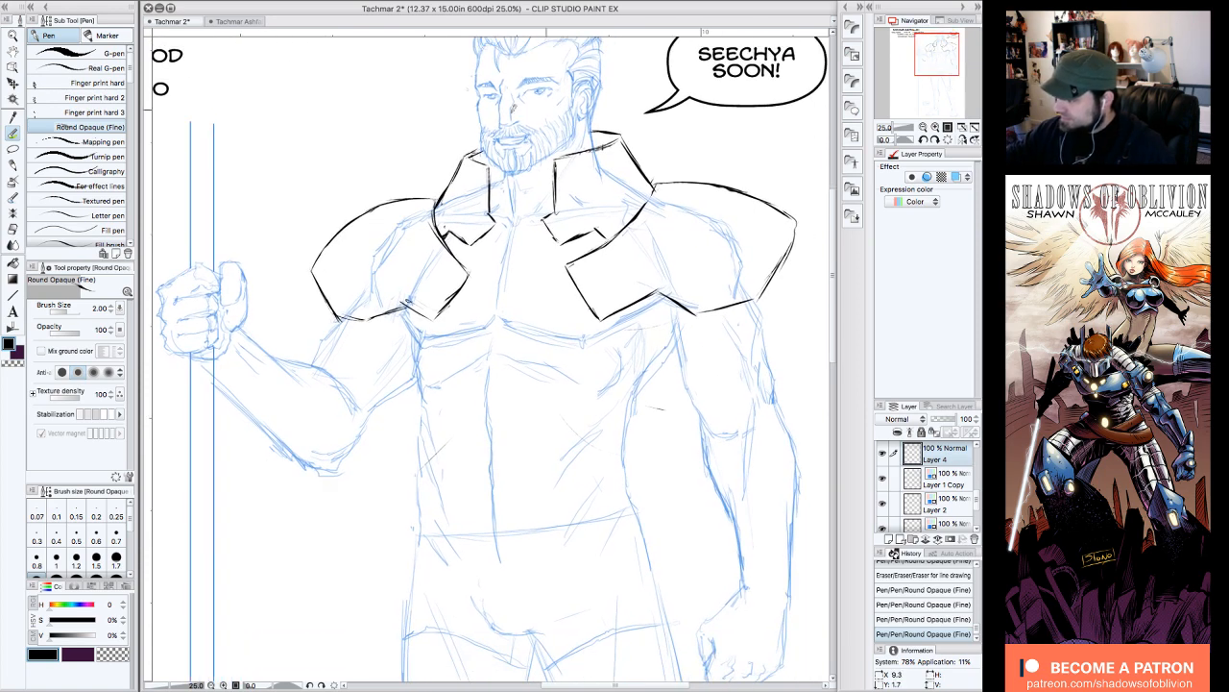
pyautogui.moveTo(332, 270); pyautogui.dragTo(408, 268)
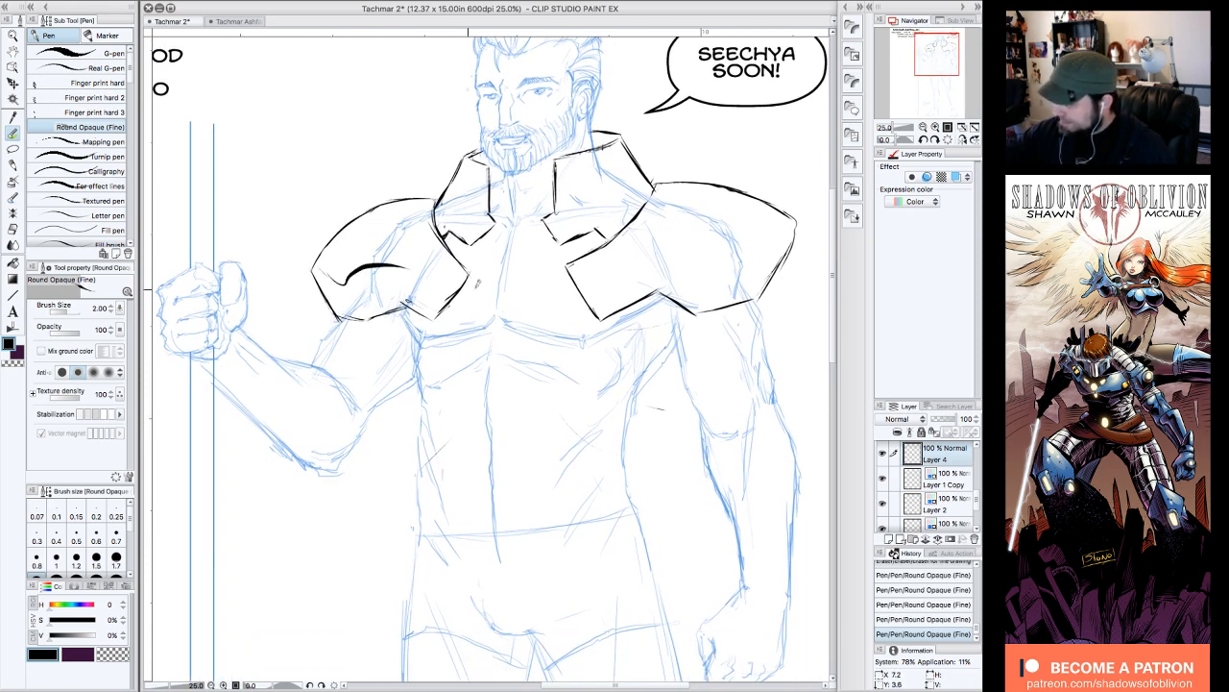
pyautogui.moveTo(797, 223); pyautogui.dragTo(644, 260)
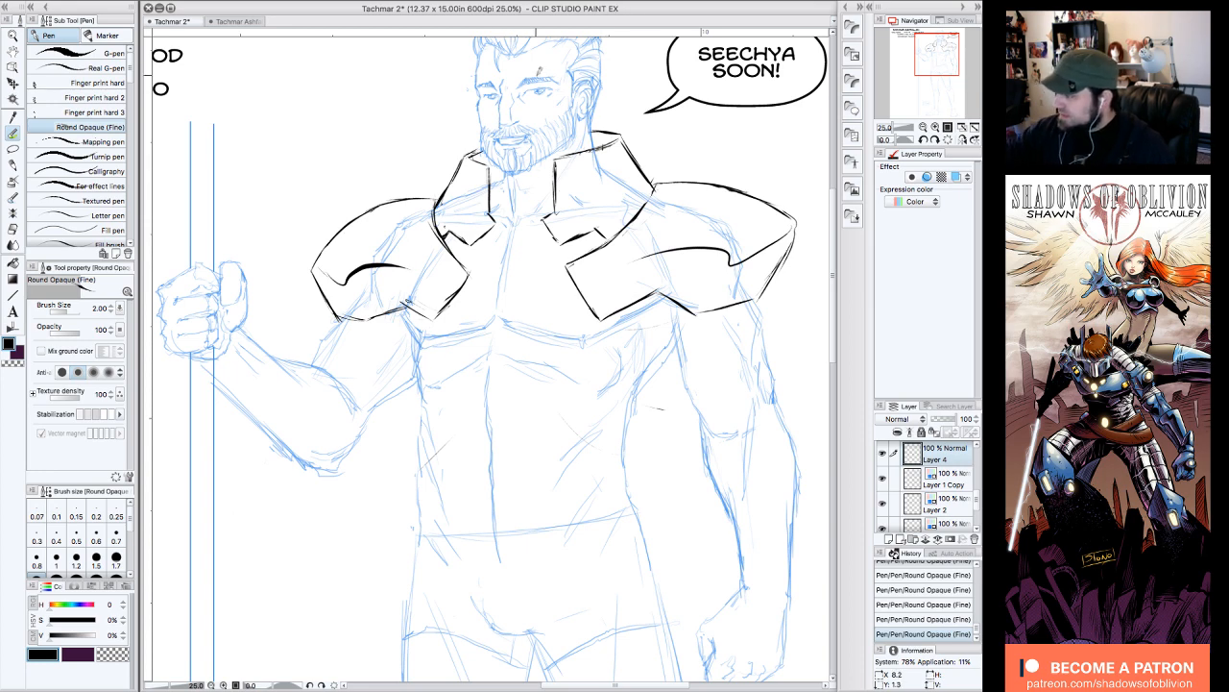
pyautogui.moveTo(409, 266); pyautogui.dragTo(338, 279)
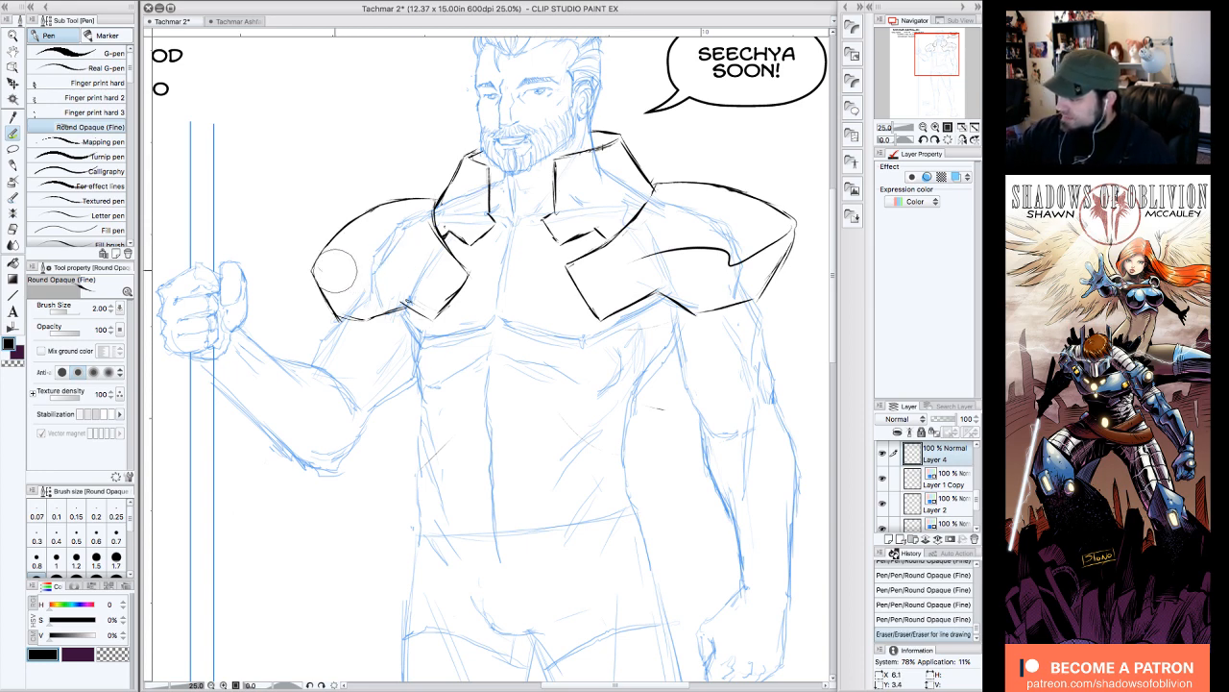
pyautogui.moveTo(699, 231)
pyautogui.mouseDown()
pyautogui.moveTo(735, 262)
pyautogui.moveTo(780, 236)
pyautogui.moveTo(783, 211)
pyautogui.mouseUp()
# - Strengthen the staff-side collar's outer edge where it meets the shoulder guard, and check it against the whole figure
pyautogui.moveTo(935, 59)
pyautogui.mouseDown()
pyautogui.moveTo(932, 49)
pyautogui.moveTo(942, 53)
pyautogui.mouseUp()
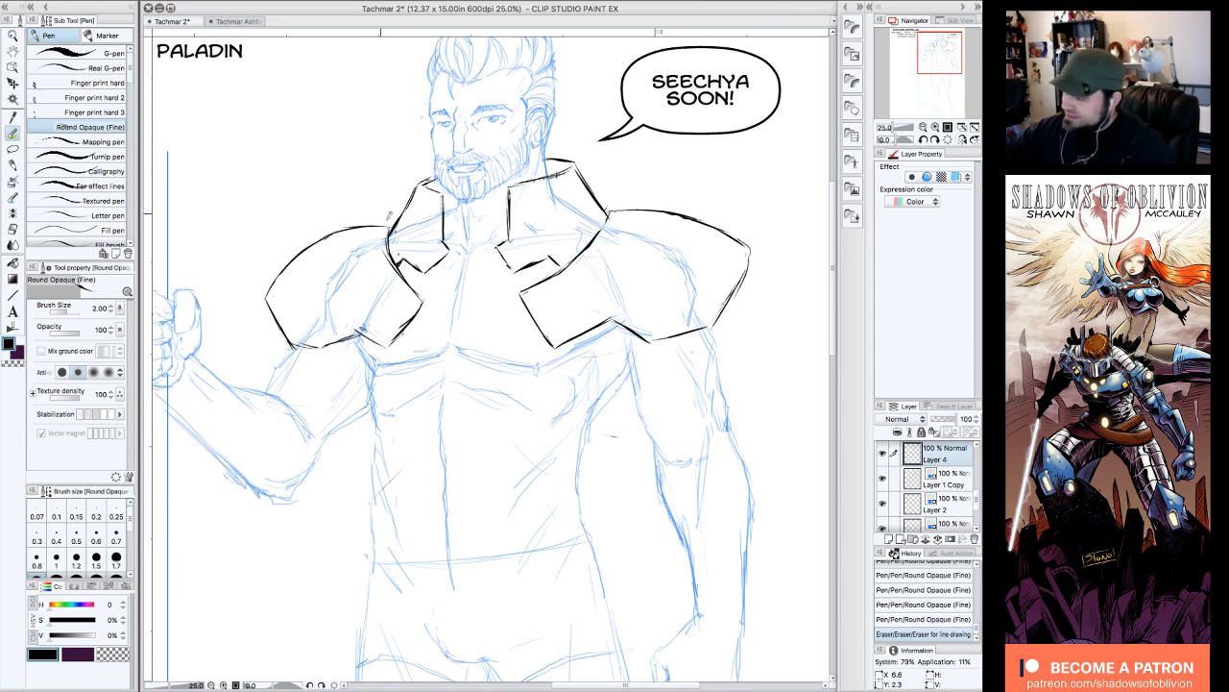
pyautogui.moveTo(388, 239); pyautogui.dragTo(398, 264)
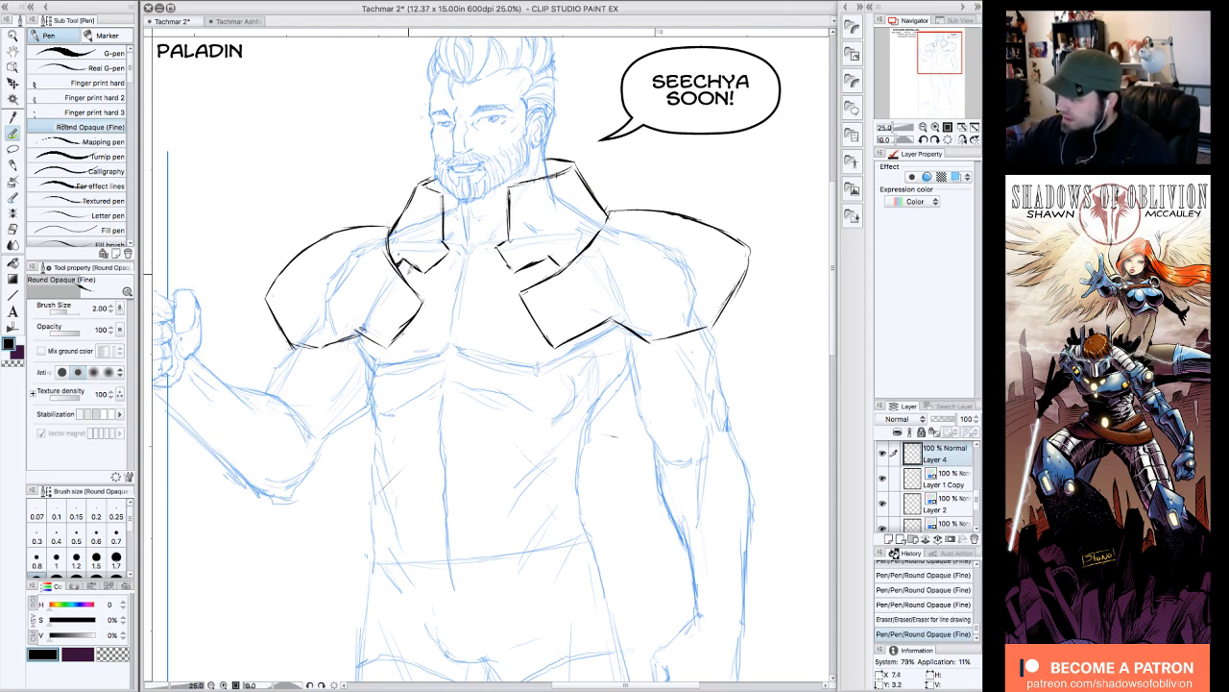
pyautogui.click(923, 127)
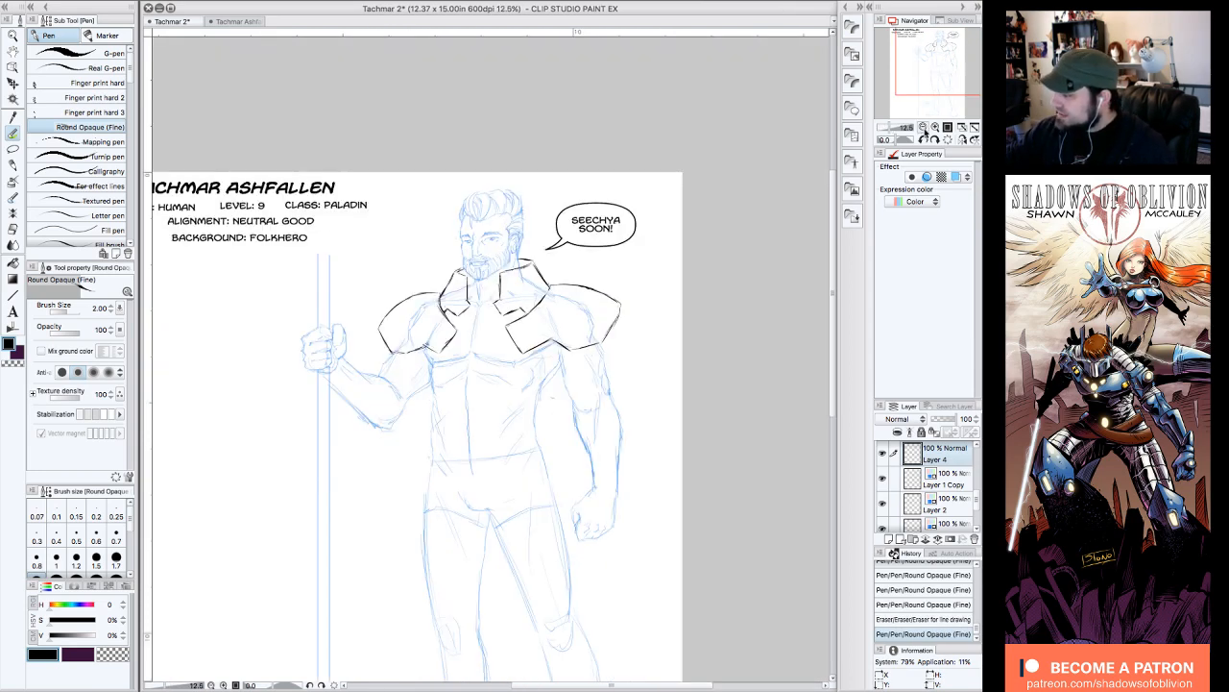
pyautogui.click(936, 127)
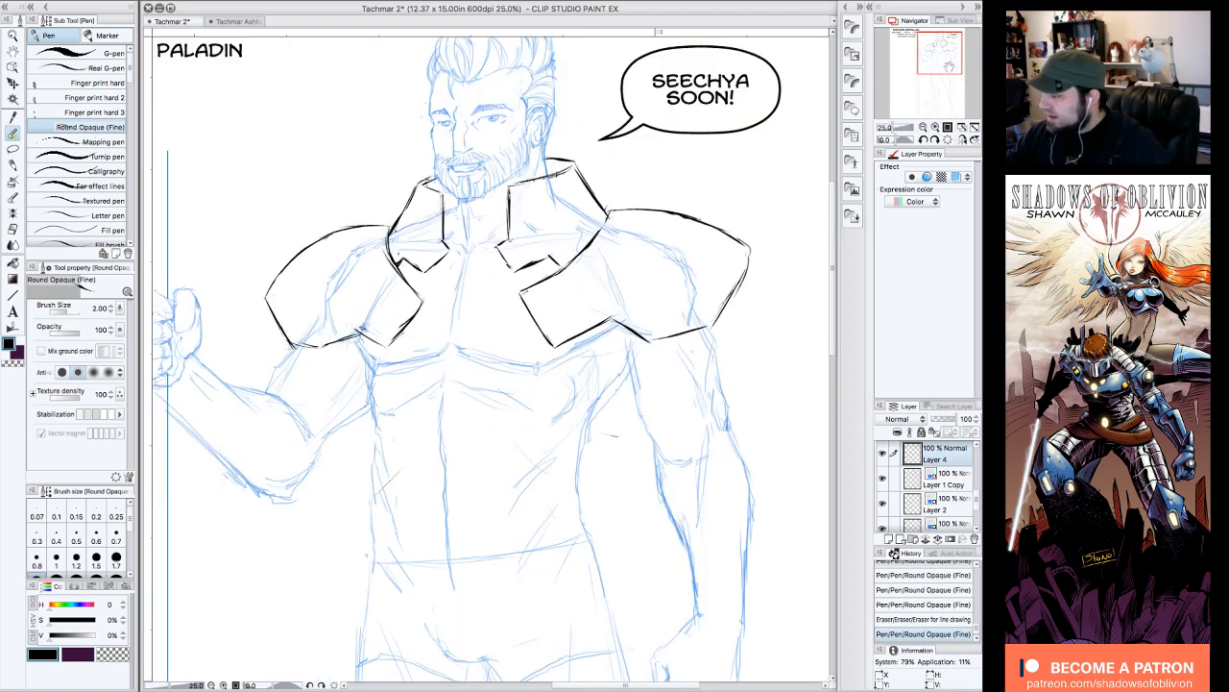
# - Rough in a larger arched plate with an upright spike over the staff-side shoulder guard, then erase its arched top
pyautogui.moveTo(948, 66); pyautogui.dragTo(946, 58)
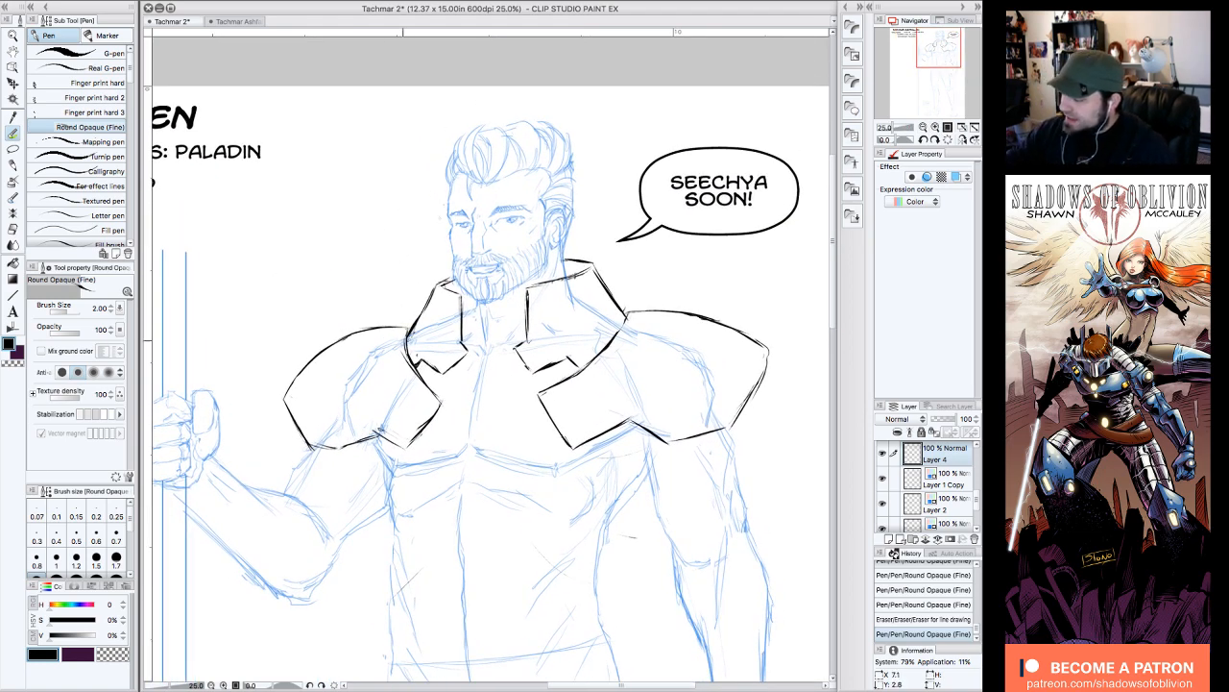
pyautogui.moveTo(415, 320)
pyautogui.mouseDown()
pyautogui.moveTo(411, 276)
pyautogui.moveTo(390, 330)
pyautogui.moveTo(413, 271)
pyautogui.moveTo(401, 314)
pyautogui.moveTo(403, 240)
pyautogui.moveTo(379, 281)
pyautogui.moveTo(317, 299)
pyautogui.moveTo(272, 338)
pyautogui.moveTo(342, 407)
pyautogui.mouseUp()
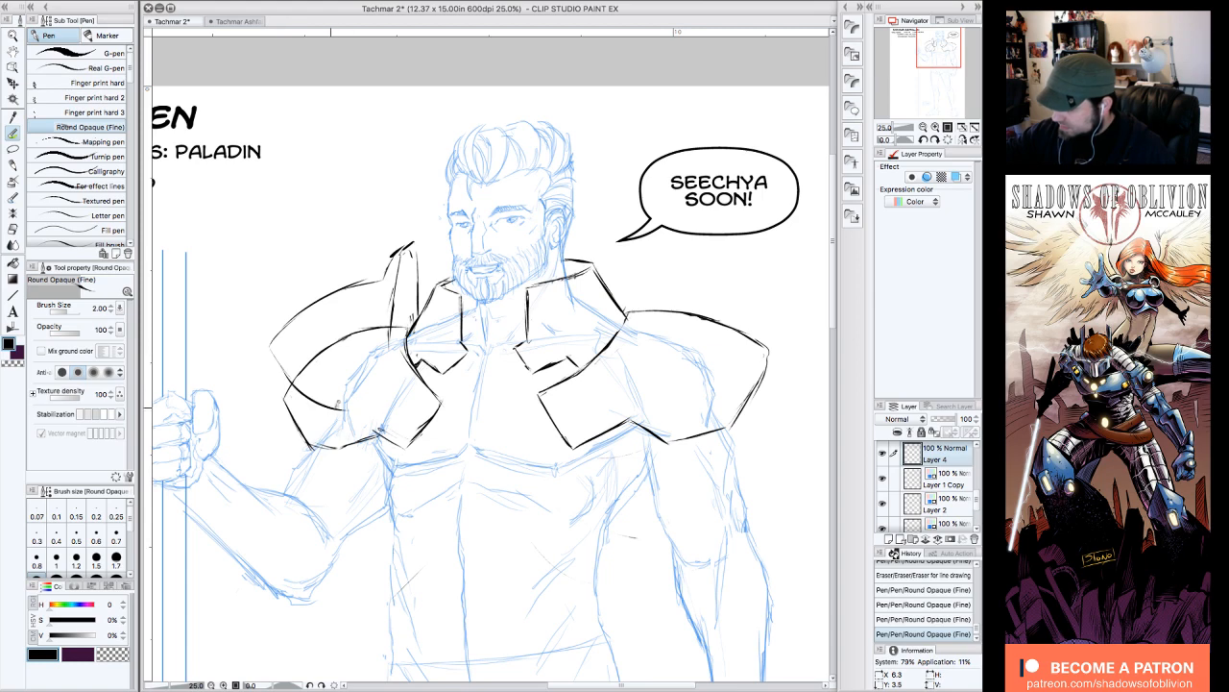
pyautogui.moveTo(372, 275)
pyautogui.mouseDown()
pyautogui.moveTo(281, 352)
pyautogui.moveTo(391, 261)
pyautogui.moveTo(363, 280)
pyautogui.moveTo(381, 256)
pyautogui.mouseUp()
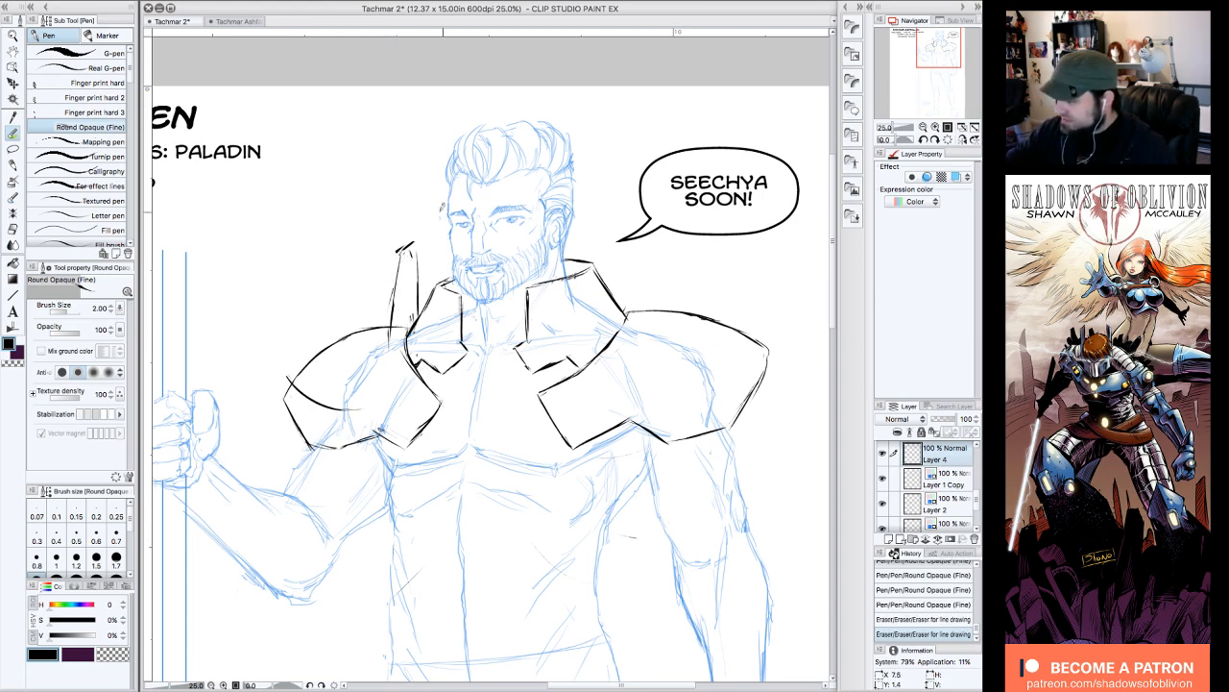
# - Draw a flat-topped upper plate with a deep curved underside and pointed collar-side spike over the staff-side guard, erasing the overlapped guard lines
pyautogui.moveTo(330, 317); pyautogui.dragTo(360, 314)
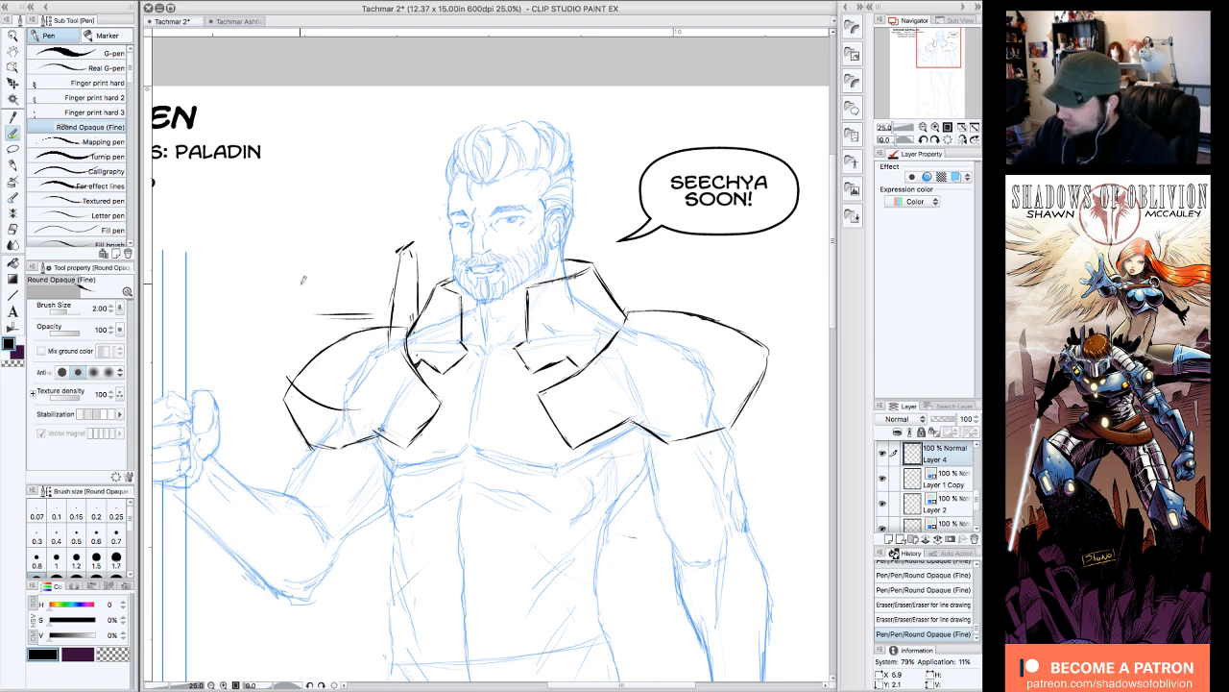
pyautogui.moveTo(280, 316)
pyautogui.mouseDown()
pyautogui.moveTo(272, 344)
pyautogui.moveTo(294, 348)
pyautogui.moveTo(335, 411)
pyautogui.moveTo(297, 371)
pyautogui.moveTo(345, 339)
pyautogui.moveTo(298, 358)
pyautogui.mouseUp()
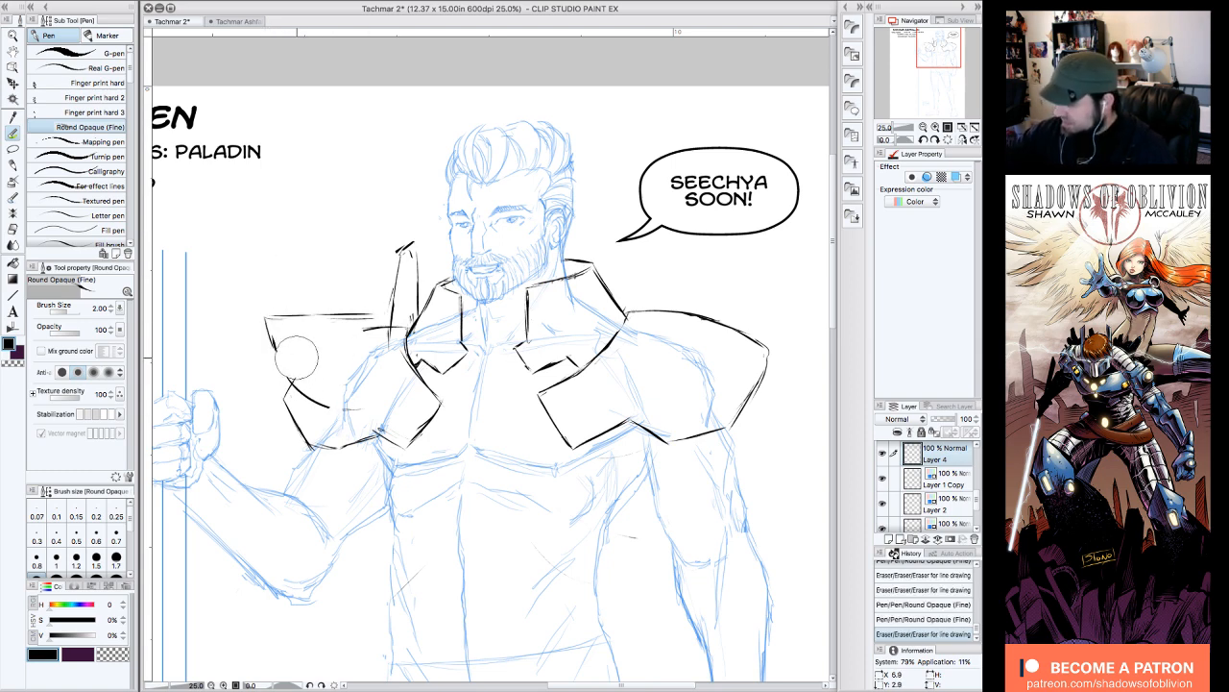
pyautogui.moveTo(267, 318)
pyautogui.mouseDown()
pyautogui.moveTo(321, 409)
pyautogui.moveTo(368, 407)
pyautogui.moveTo(430, 344)
pyautogui.moveTo(370, 338)
pyautogui.moveTo(403, 344)
pyautogui.moveTo(409, 232)
pyautogui.moveTo(438, 283)
pyautogui.moveTo(398, 242)
pyautogui.moveTo(444, 282)
pyautogui.mouseUp()
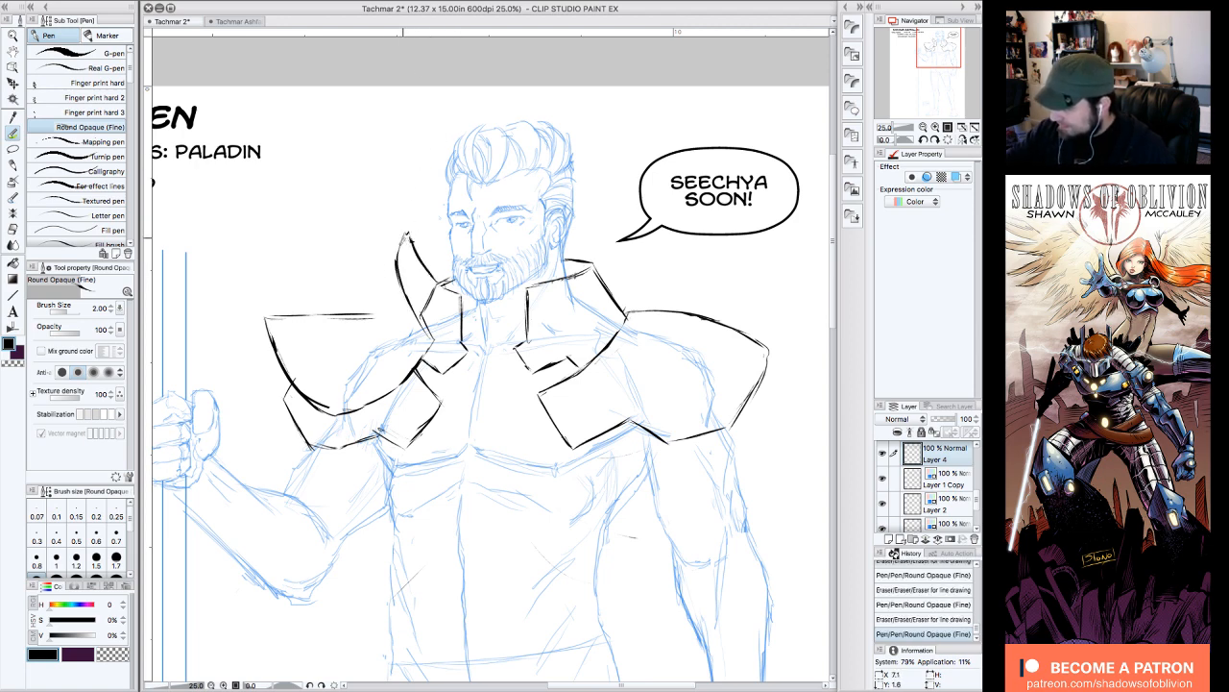
pyautogui.moveTo(407, 230); pyautogui.dragTo(382, 303)
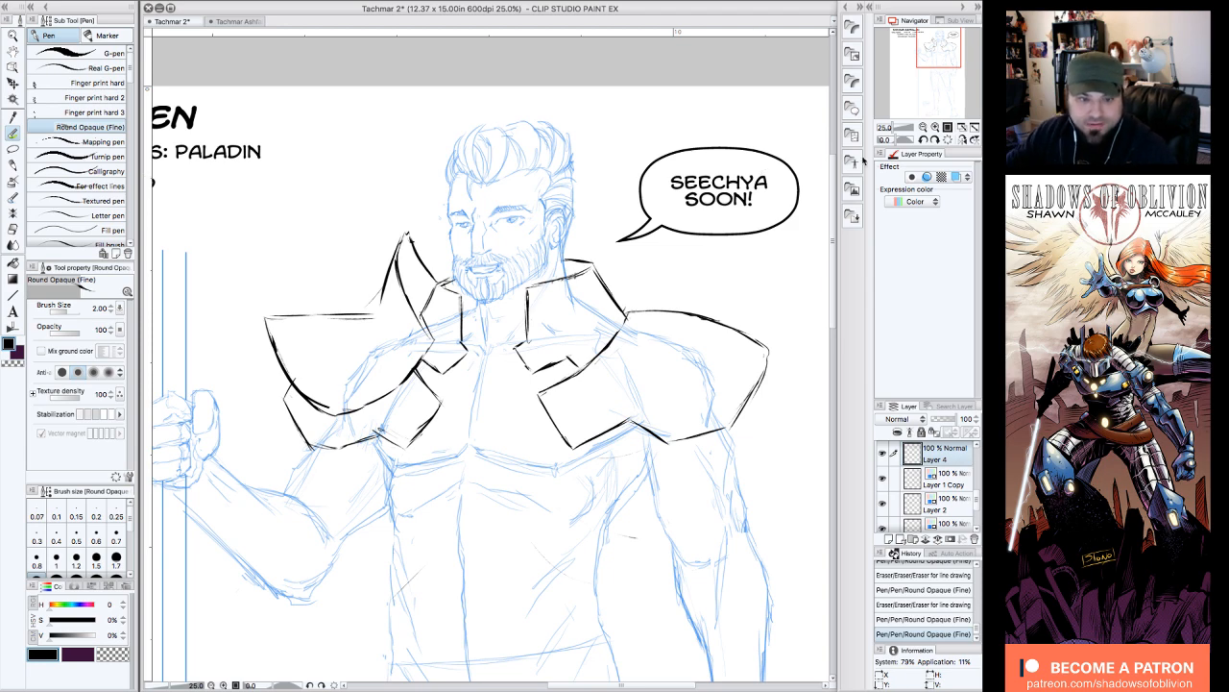
# - Redraw the upper plate's top edge as a slope from the outer corner up to the spike, rotating the canvas for the stroke
pyautogui.click(923, 139)
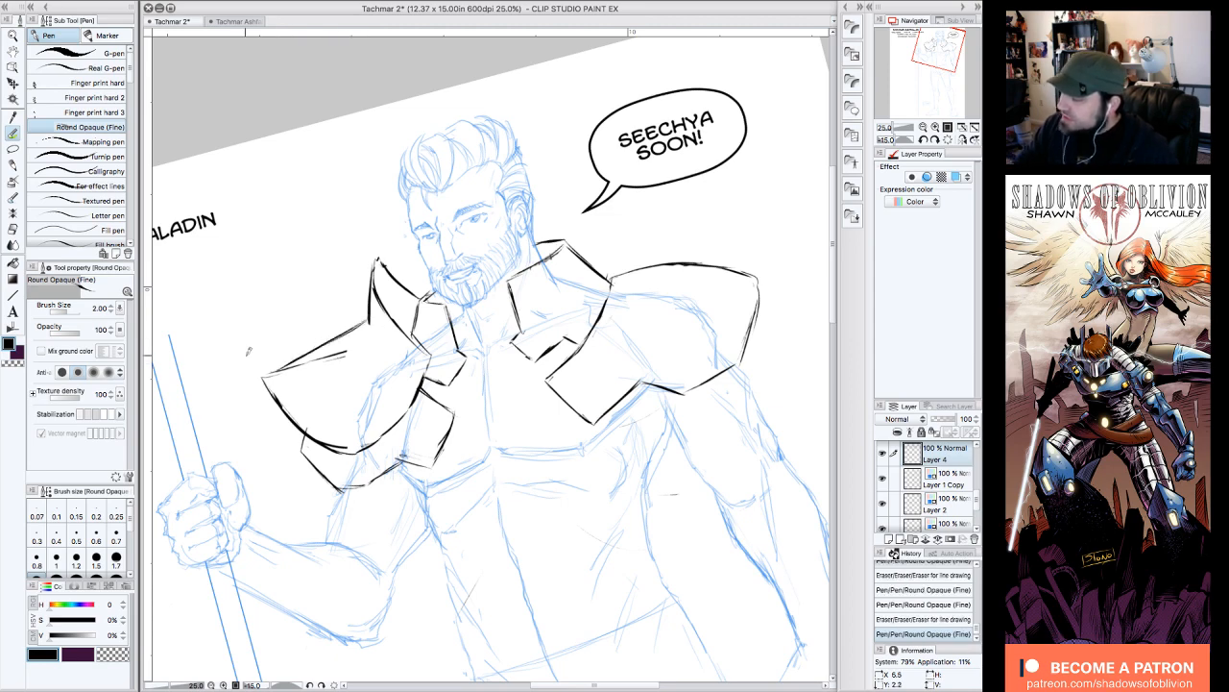
pyautogui.moveTo(291, 385)
pyautogui.mouseDown()
pyautogui.moveTo(340, 361)
pyautogui.moveTo(332, 395)
pyautogui.moveTo(343, 436)
pyautogui.moveTo(293, 363)
pyautogui.mouseUp()
pyautogui.click(948, 140)
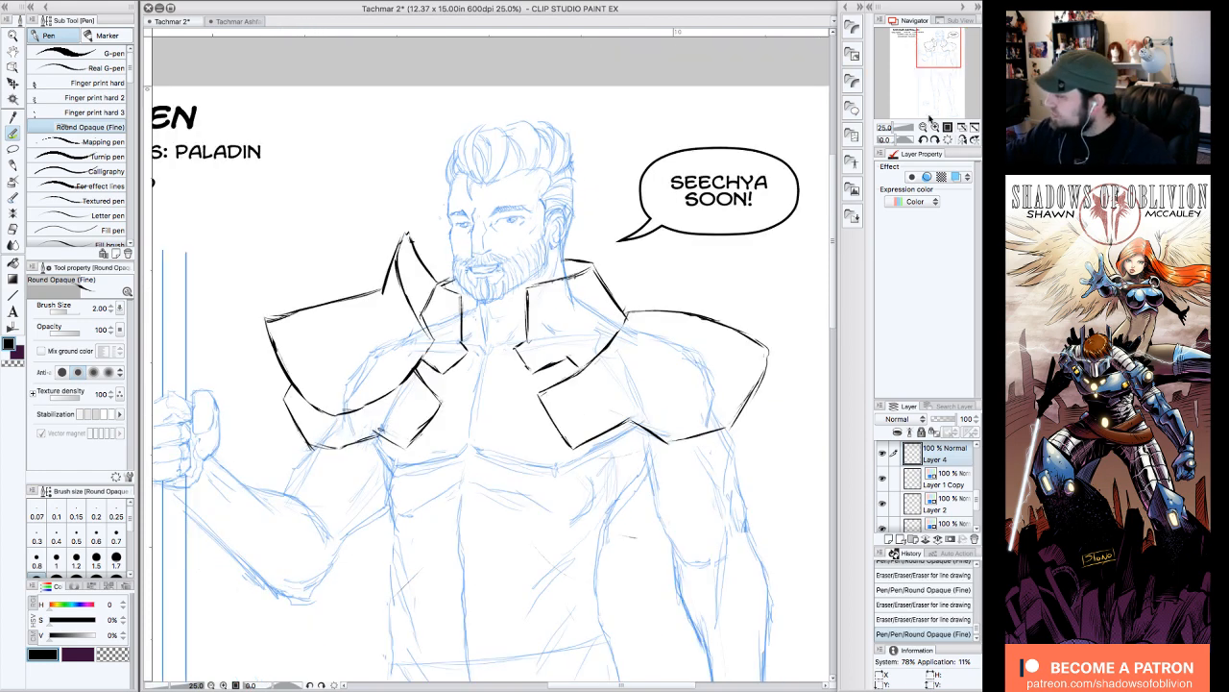
pyautogui.moveTo(928, 56); pyautogui.dragTo(931, 59)
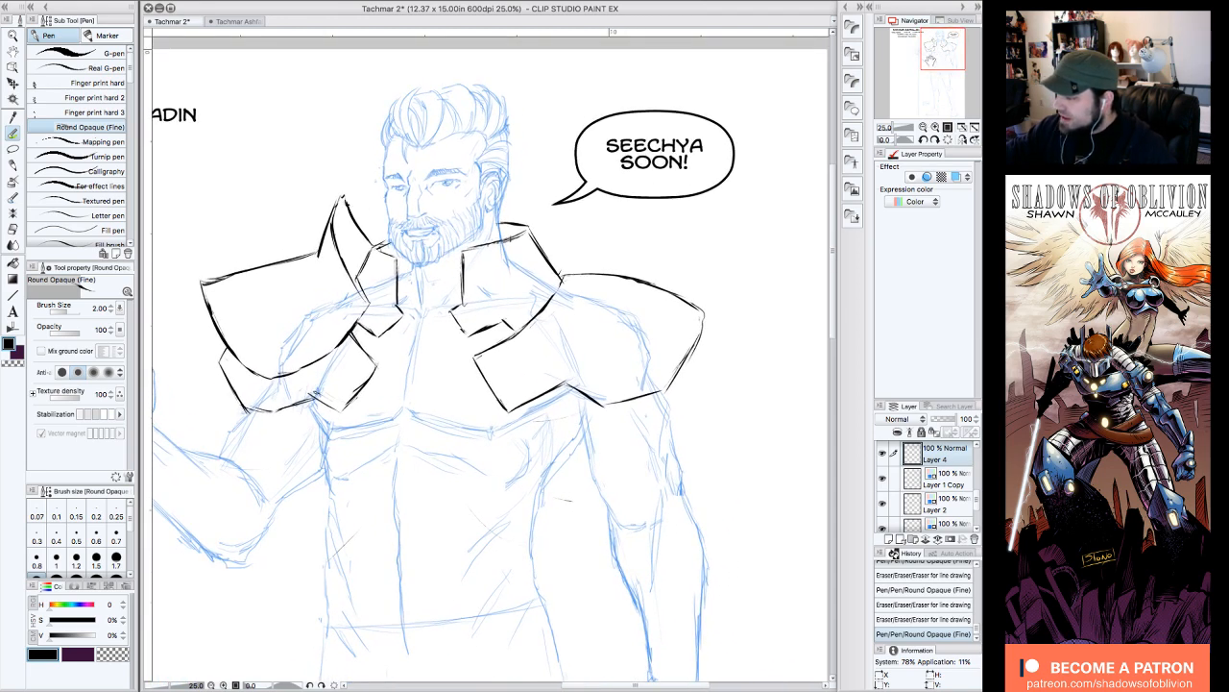
pyautogui.click(923, 126)
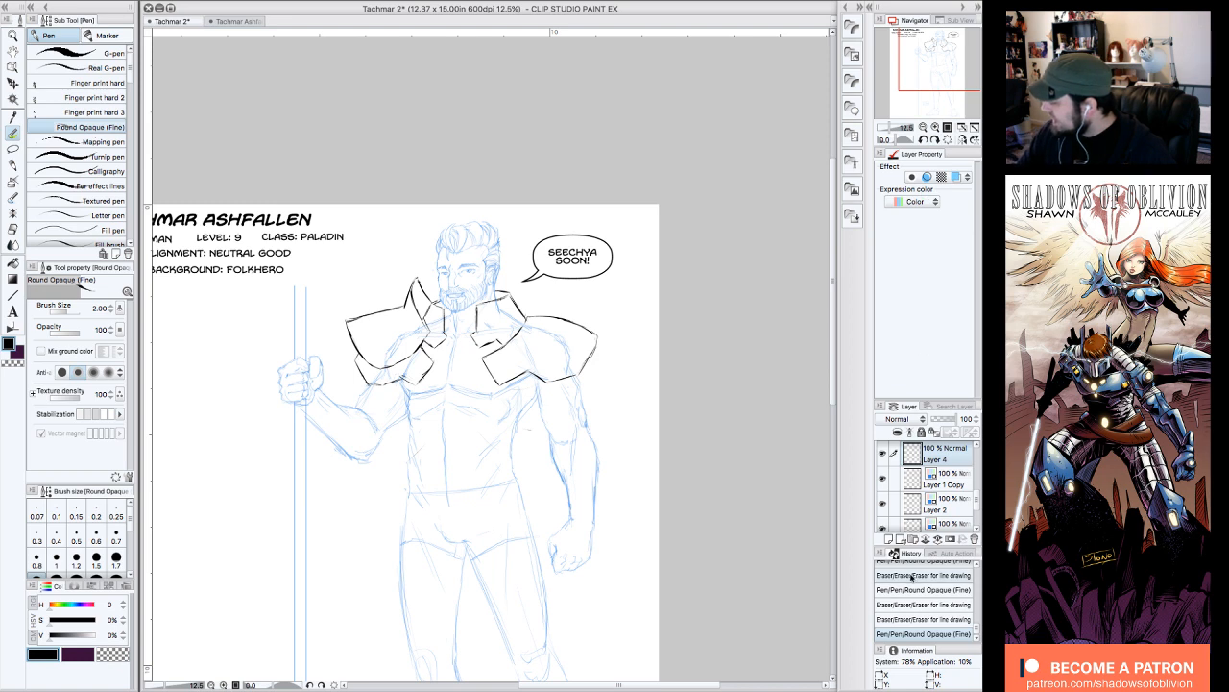
# - Roll the drawing back through its history to before the flat-topped upper plate on the staff-side shoulder guard
pyautogui.click(950, 603)
pyautogui.click(951, 589)
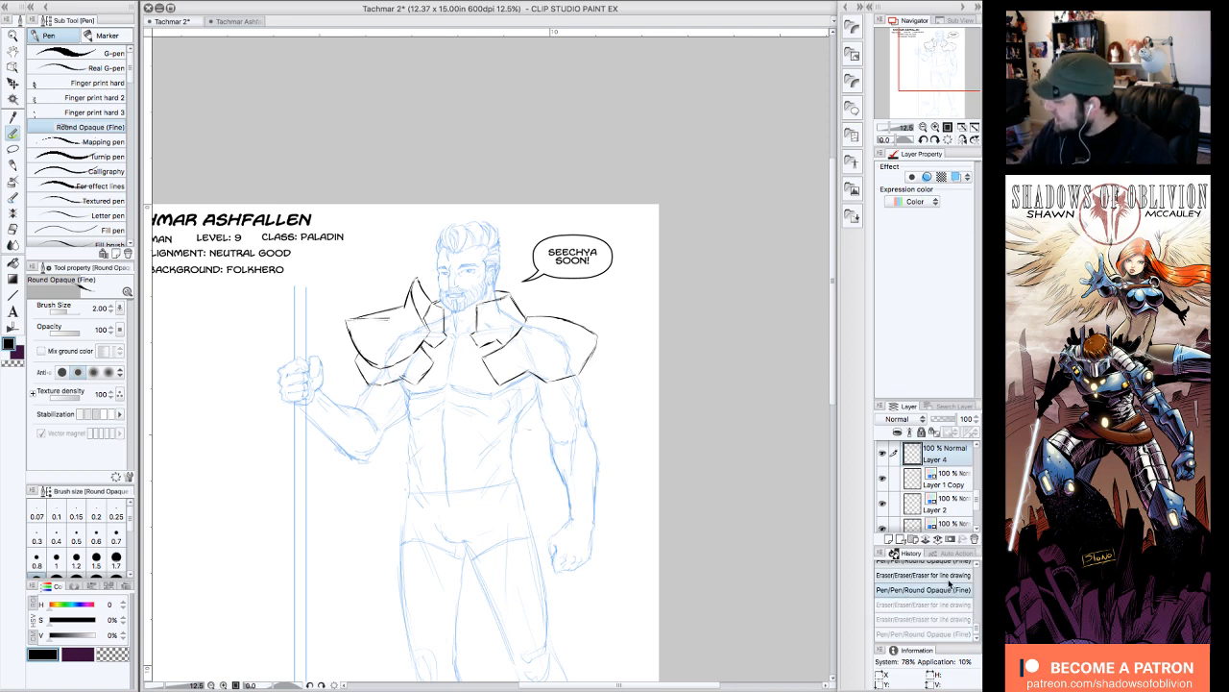
pyautogui.click(953, 574)
pyautogui.moveTo(976, 632); pyautogui.dragTo(975, 605)
pyautogui.click(964, 612)
pyautogui.click(960, 598)
pyautogui.click(959, 584)
pyautogui.click(958, 570)
pyautogui.click(963, 592)
pyautogui.click(961, 580)
pyautogui.click(965, 596)
pyautogui.click(960, 581)
pyautogui.click(958, 567)
pyautogui.click(962, 590)
pyautogui.click(960, 576)
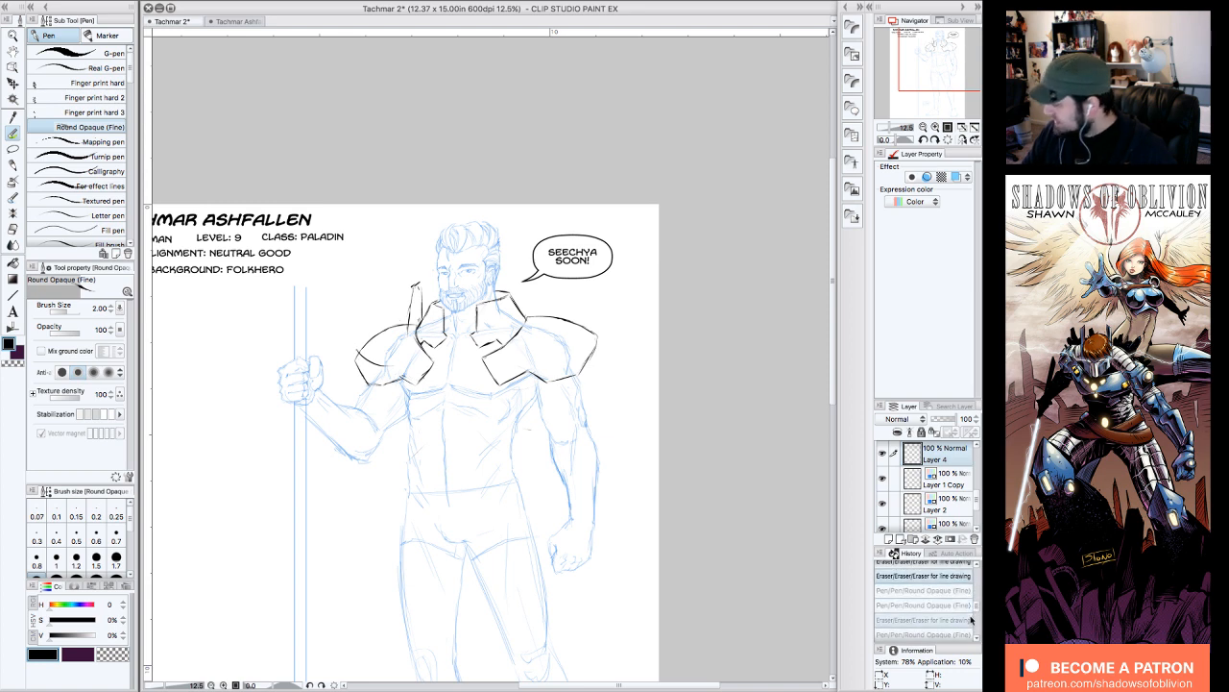
# - Roll the history back further to before the arched plate and upright spike, restoring the plain staff-side shoulder guard
pyautogui.scroll(1, 961, 572)
pyautogui.click(961, 582)
pyautogui.click(960, 574)
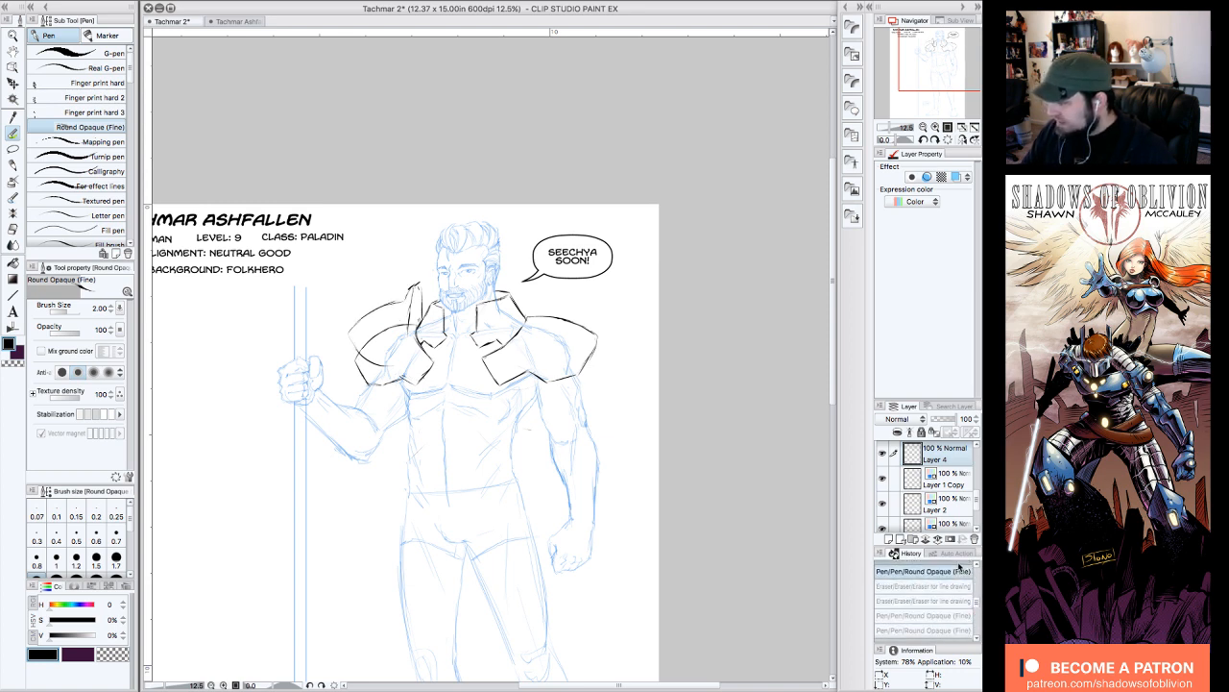
pyautogui.moveTo(976, 604); pyautogui.dragTo(975, 587)
pyautogui.click(963, 594)
pyautogui.click(961, 583)
pyautogui.click(962, 568)
pyautogui.click(963, 582)
pyautogui.click(961, 569)
pyautogui.click(960, 590)
pyautogui.click(972, 590)
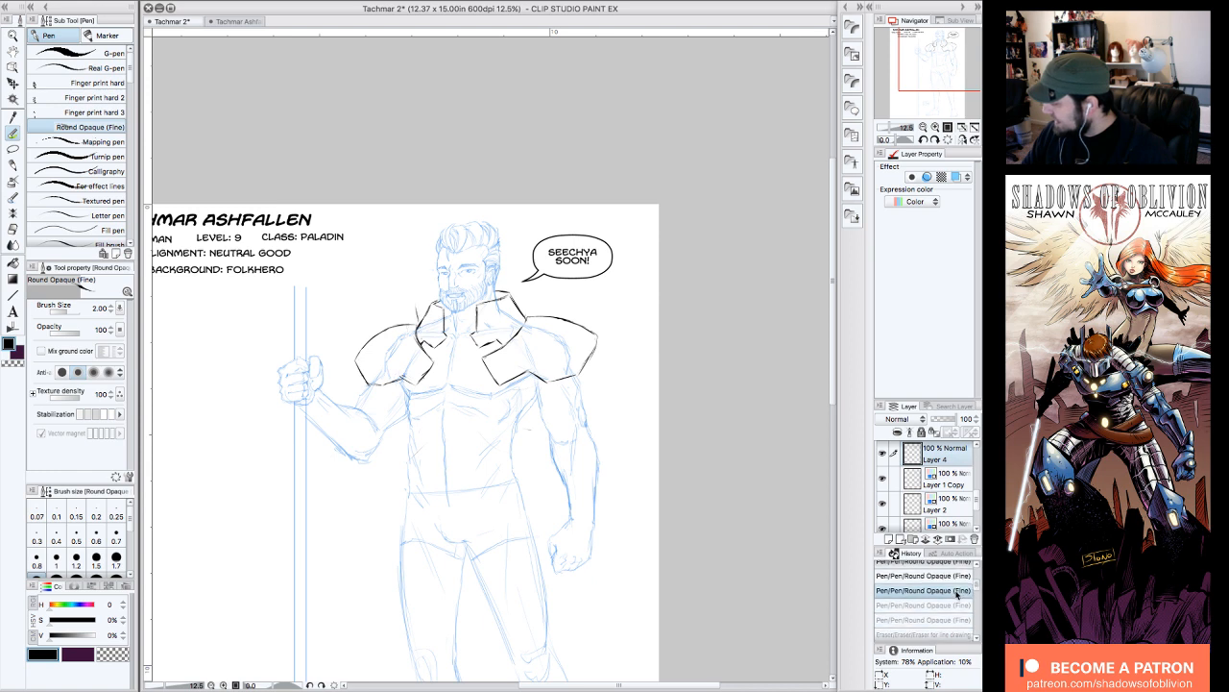
pyautogui.click(964, 569)
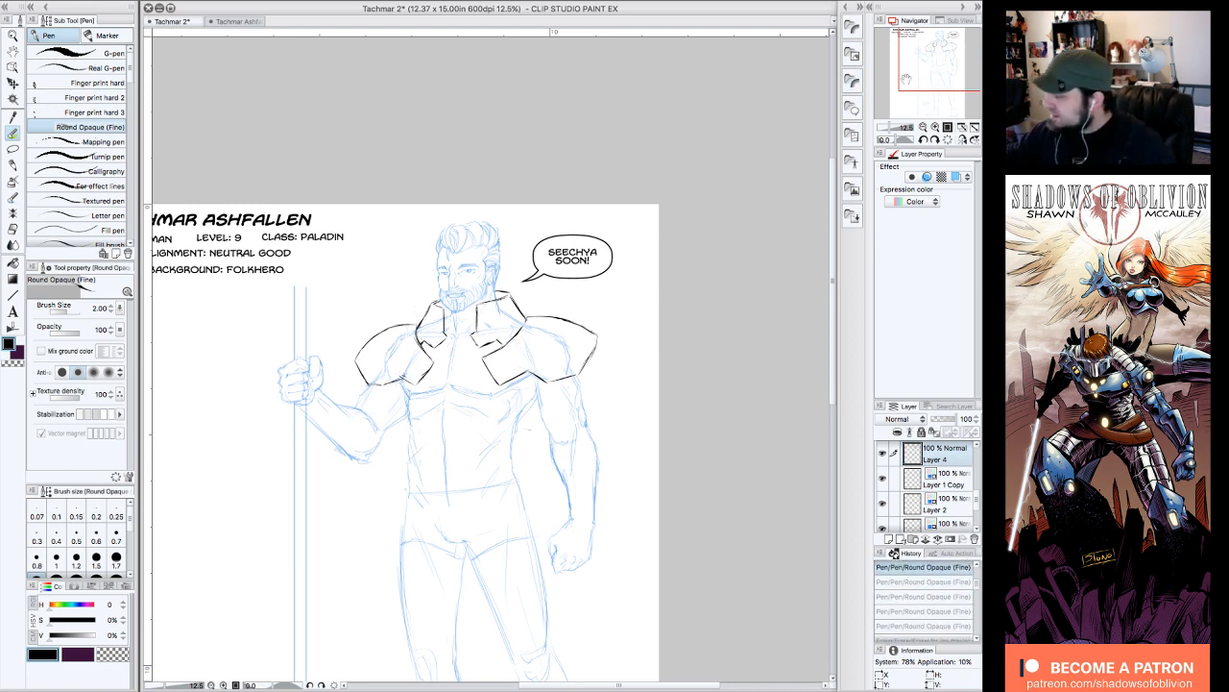
# - Examine the collar and plain shoulder guards up close and against the whole figure
pyautogui.moveTo(936, 76); pyautogui.dragTo(937, 61)
pyautogui.click(936, 128)
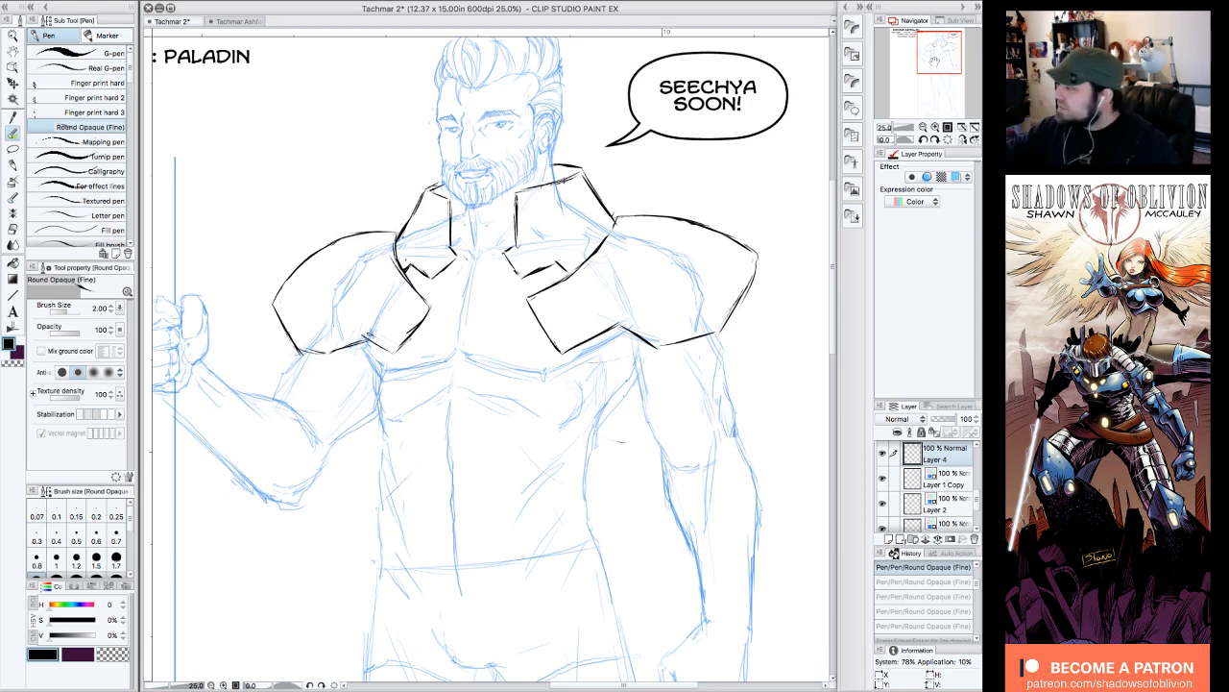
pyautogui.click(924, 128)
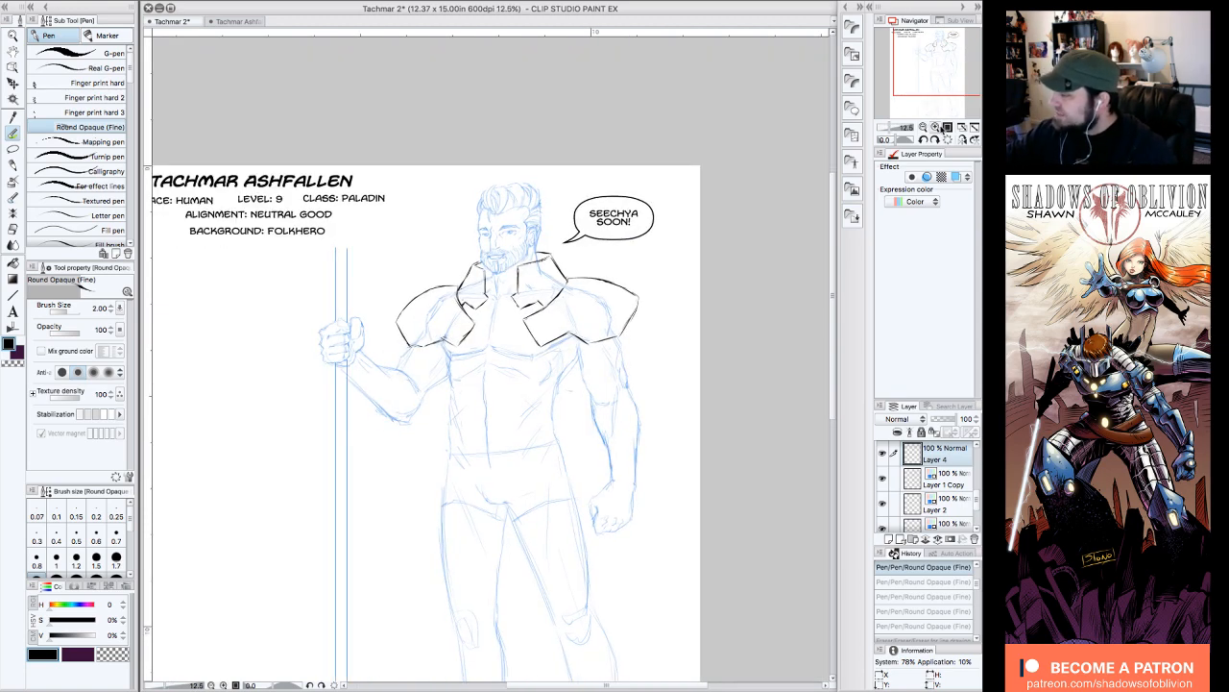
pyautogui.click(935, 128)
pyautogui.moveTo(942, 69)
pyautogui.mouseDown()
pyautogui.moveTo(949, 79)
pyautogui.moveTo(931, 90)
pyautogui.moveTo(942, 53)
pyautogui.mouseUp()
pyautogui.click(924, 128)
pyautogui.click(935, 127)
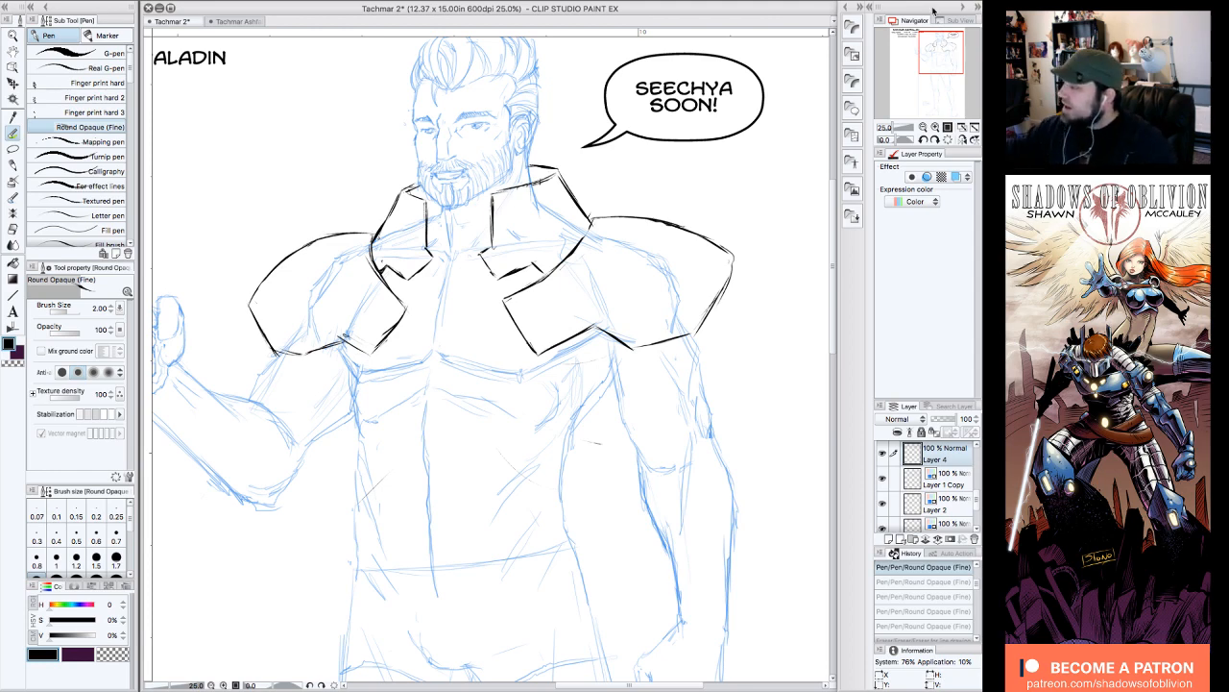
pyautogui.moveTo(936, 58); pyautogui.dragTo(942, 67)
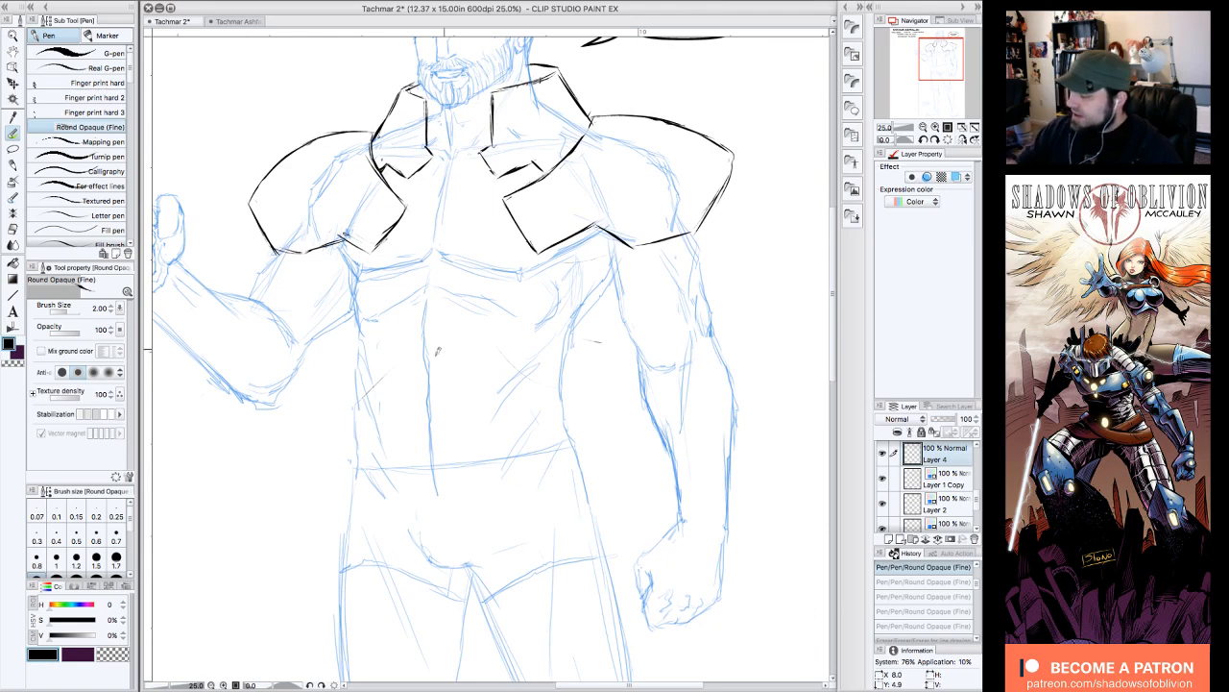
pyautogui.click(923, 127)
pyautogui.moveTo(955, 73); pyautogui.dragTo(963, 71)
# - Sketch slanting black lines at both sides of the waist as the upper edges of two flared hip panels
pyautogui.moveTo(366, 404); pyautogui.dragTo(360, 393)
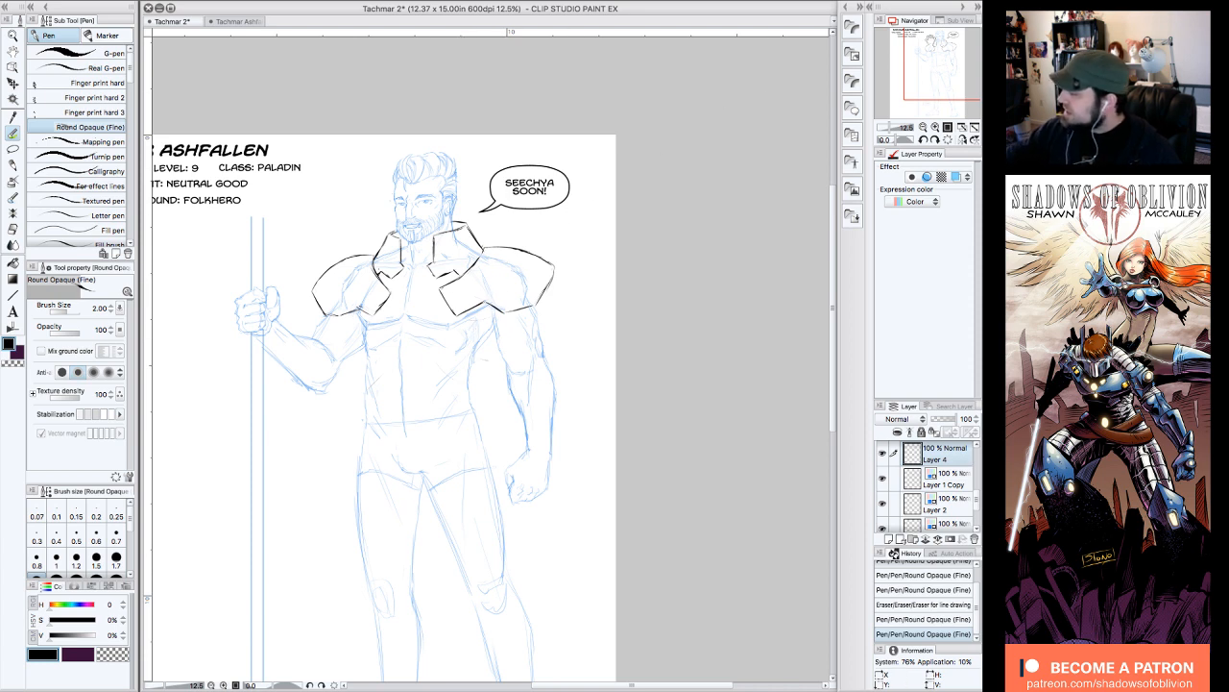
pyautogui.moveTo(938, 83); pyautogui.dragTo(941, 81)
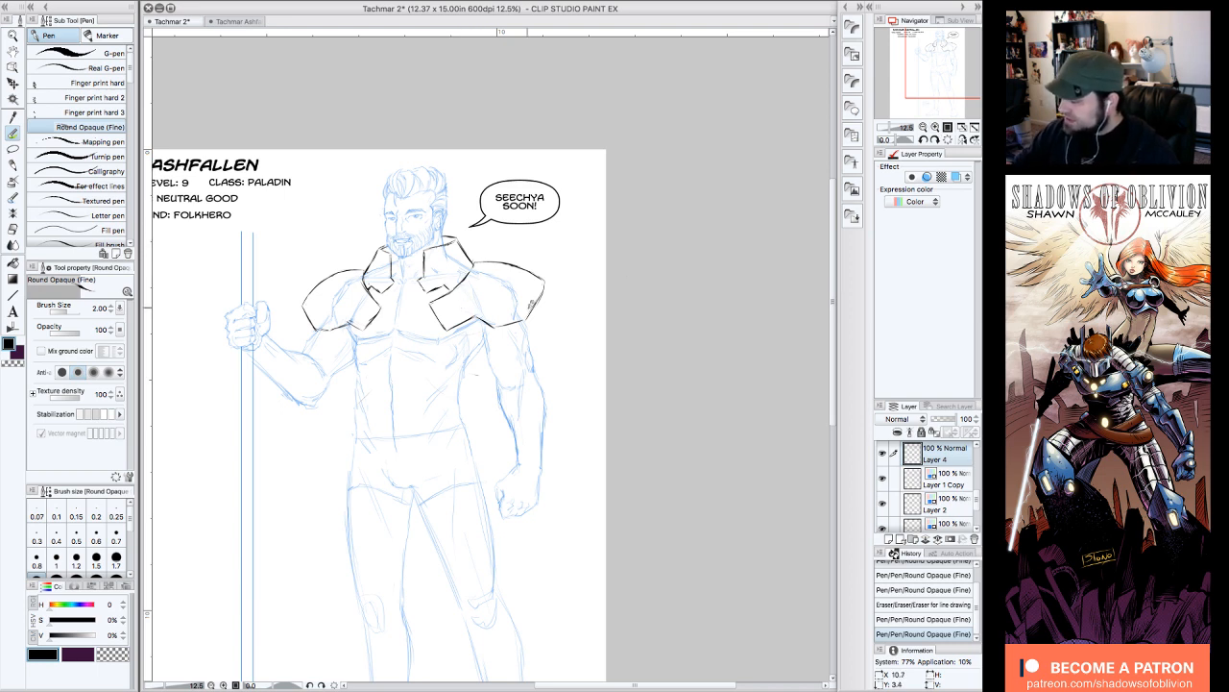
pyautogui.click(467, 393)
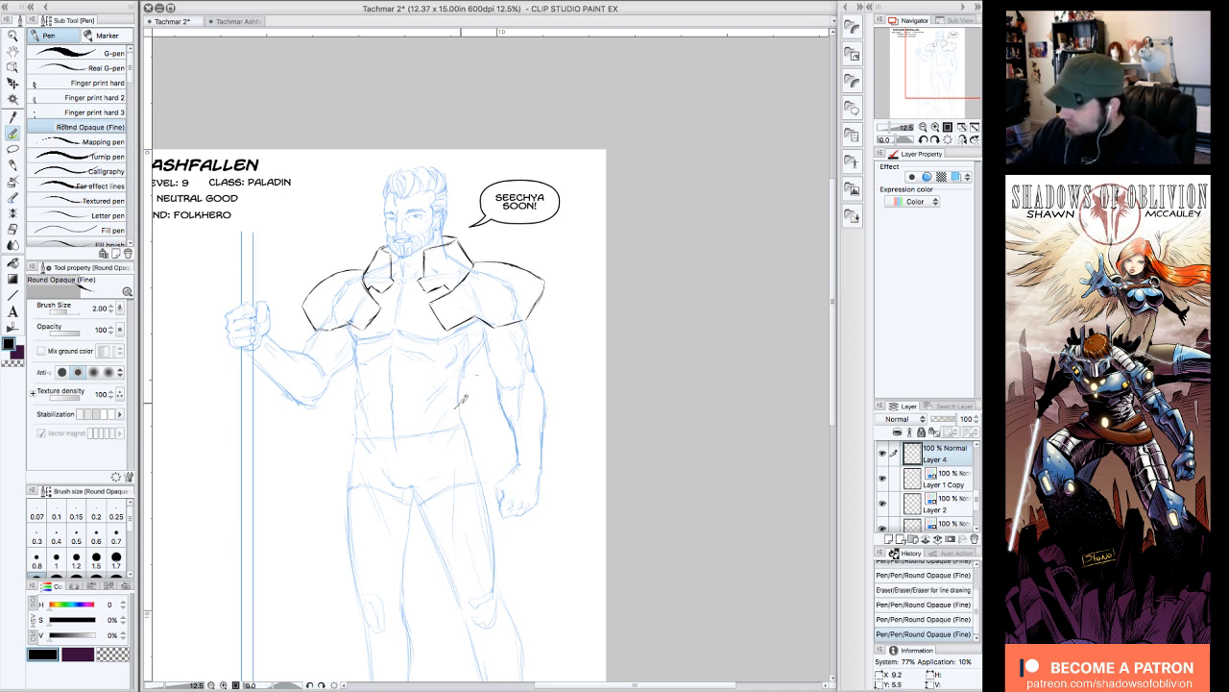
pyautogui.moveTo(365, 425); pyautogui.dragTo(370, 436)
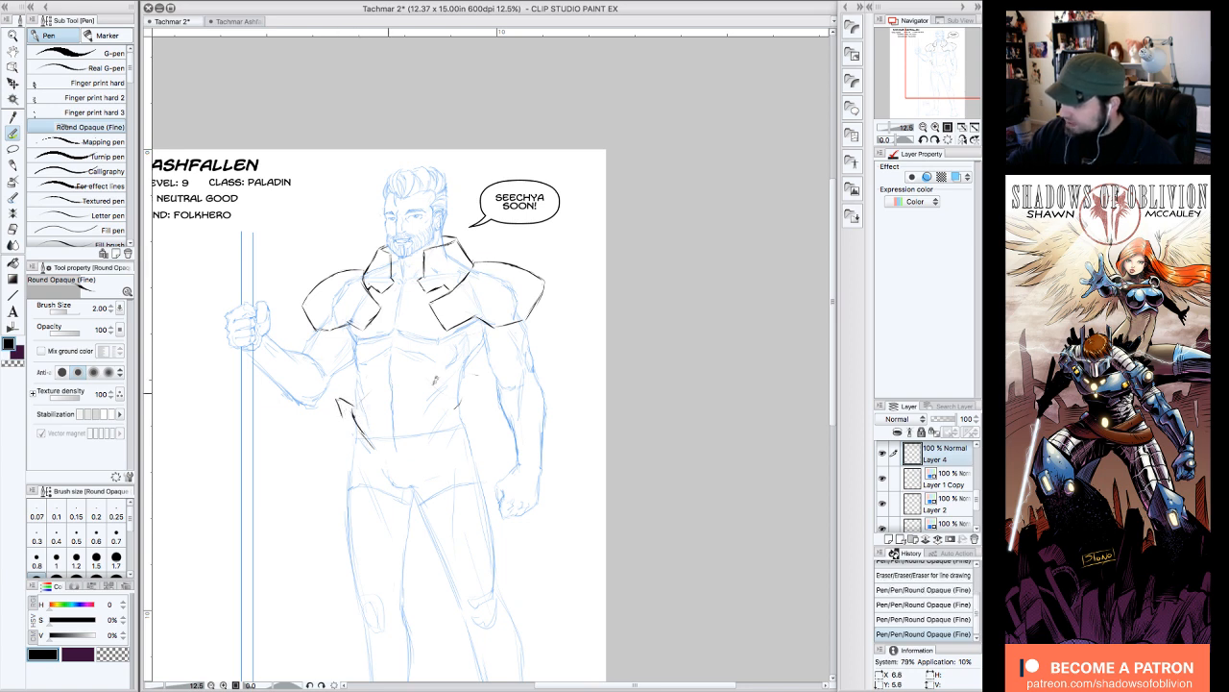
pyautogui.moveTo(463, 397); pyautogui.dragTo(484, 389)
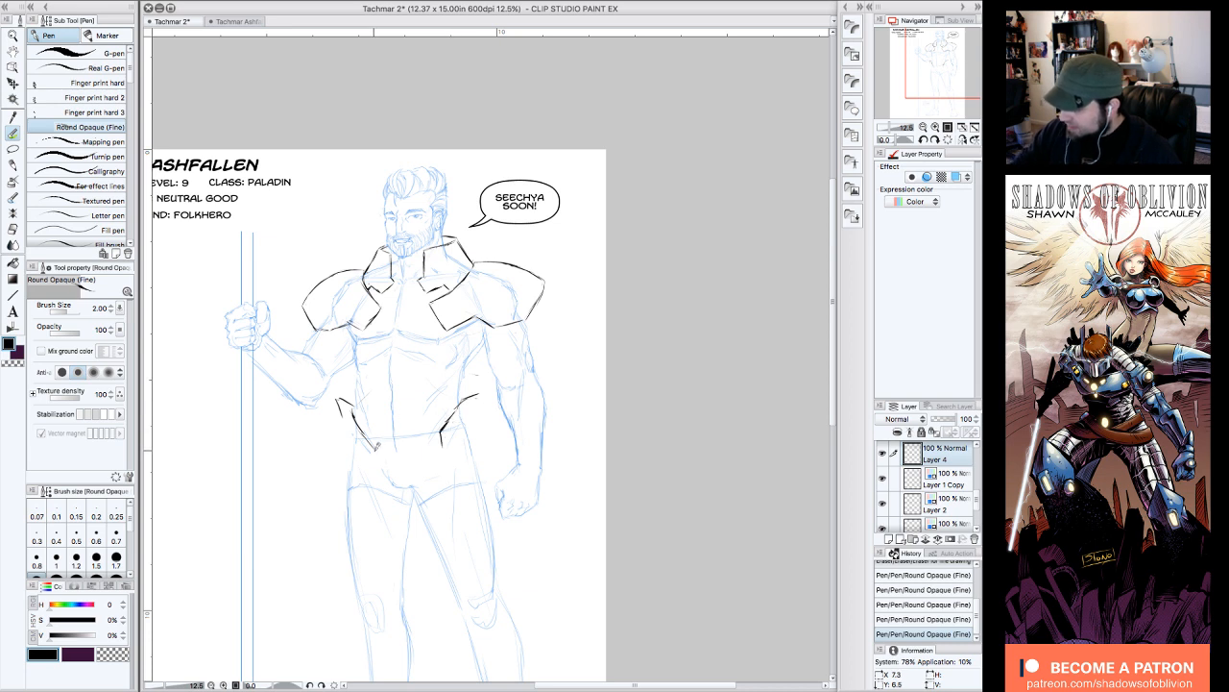
# - Draw the hip panels' inner edges spreading from the waist over the hips, and add their long outer edges
pyautogui.moveTo(377, 445); pyautogui.dragTo(352, 470)
pyautogui.moveTo(458, 459); pyautogui.dragTo(483, 495)
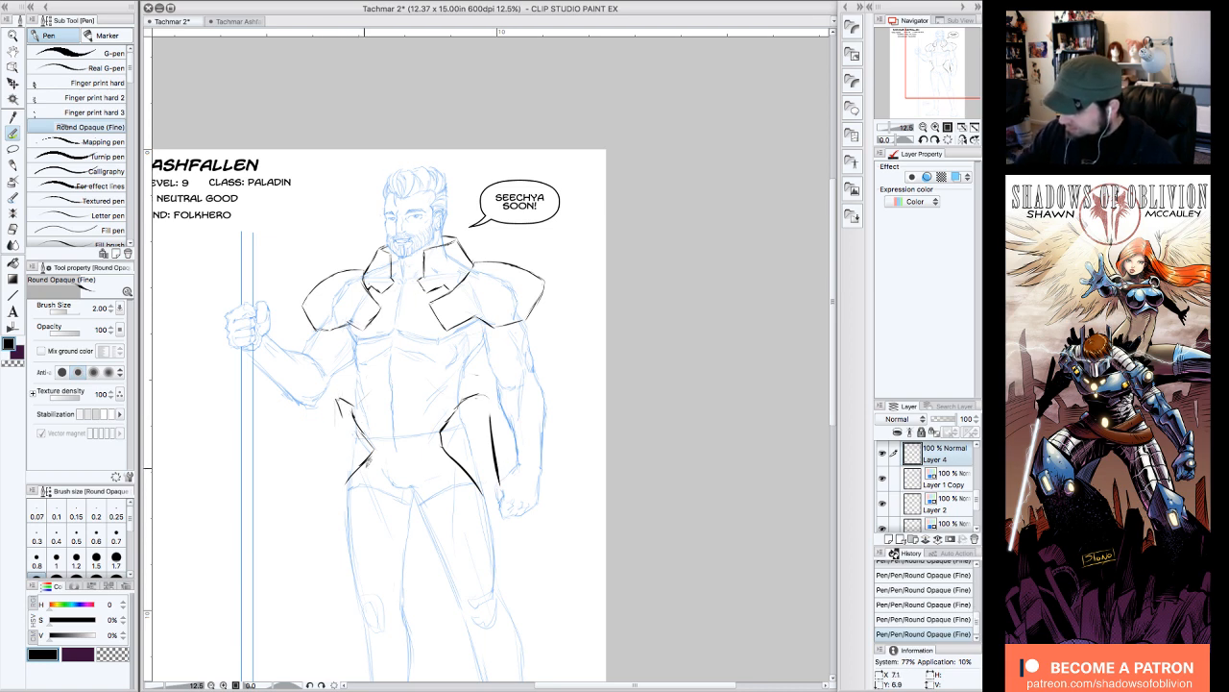
pyautogui.moveTo(359, 461); pyautogui.dragTo(334, 509)
pyautogui.moveTo(339, 398)
pyautogui.mouseDown()
pyautogui.moveTo(336, 480)
pyautogui.moveTo(319, 507)
pyautogui.mouseUp()
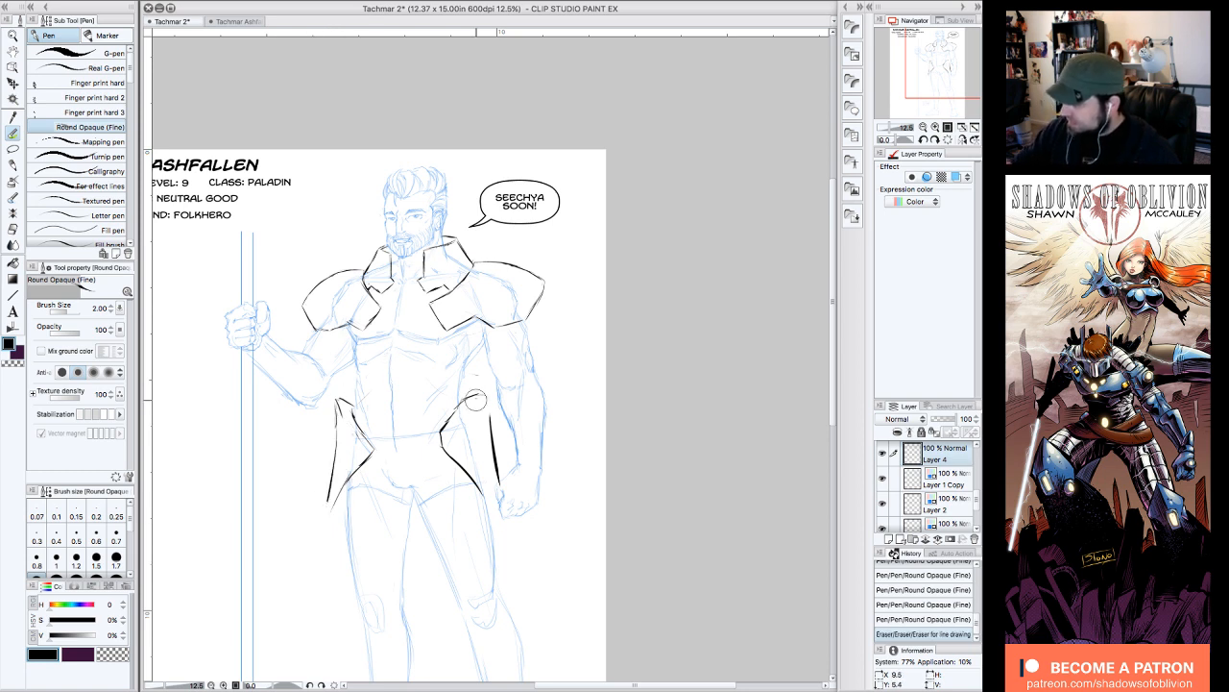
# - Erase the free-arm-side panel's upper edge, then curve the staff-side panel's waist corner and extend its outer edge down the thigh
pyautogui.moveTo(476, 399)
pyautogui.mouseDown()
pyautogui.moveTo(457, 404)
pyautogui.moveTo(448, 438)
pyautogui.mouseUp()
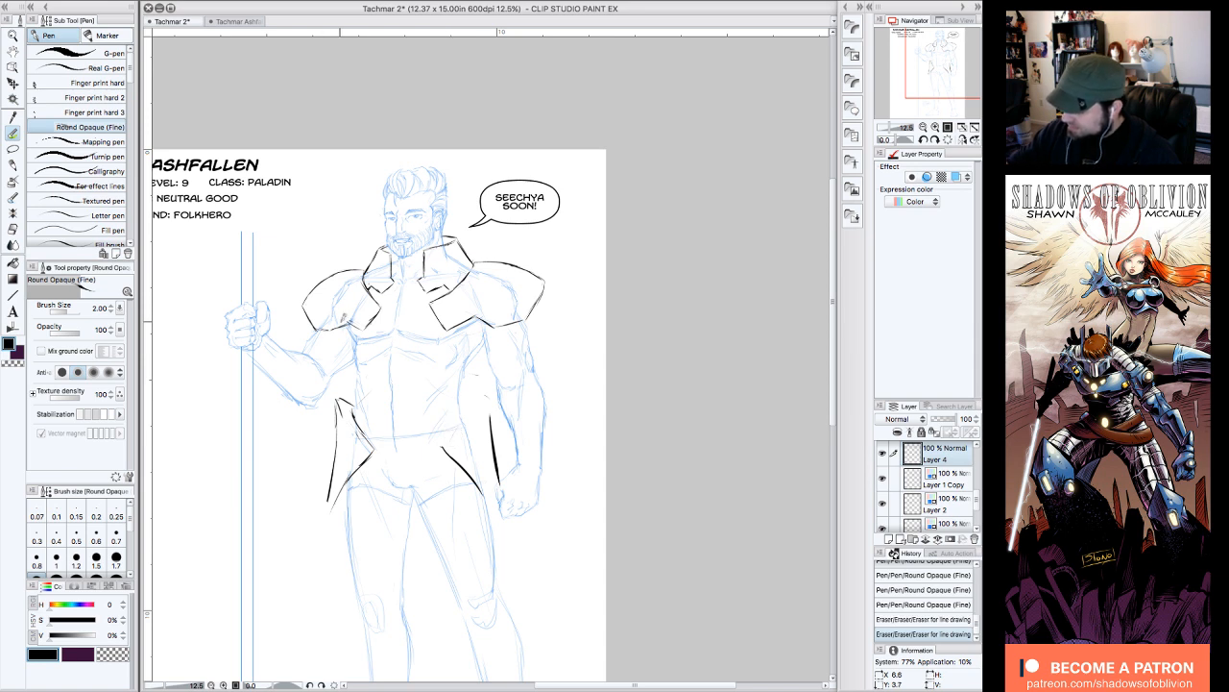
pyautogui.moveTo(380, 457)
pyautogui.mouseDown()
pyautogui.moveTo(361, 421)
pyautogui.moveTo(370, 456)
pyautogui.moveTo(368, 437)
pyautogui.moveTo(320, 532)
pyautogui.mouseUp()
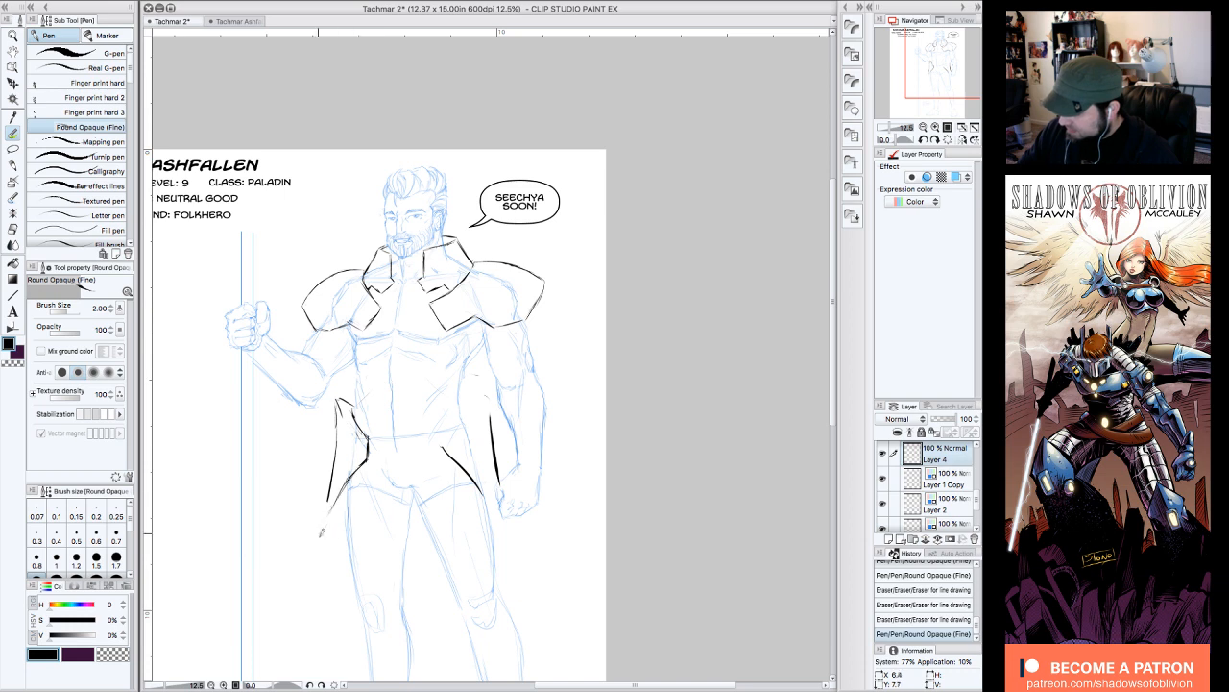
pyautogui.moveTo(331, 470); pyautogui.dragTo(311, 573)
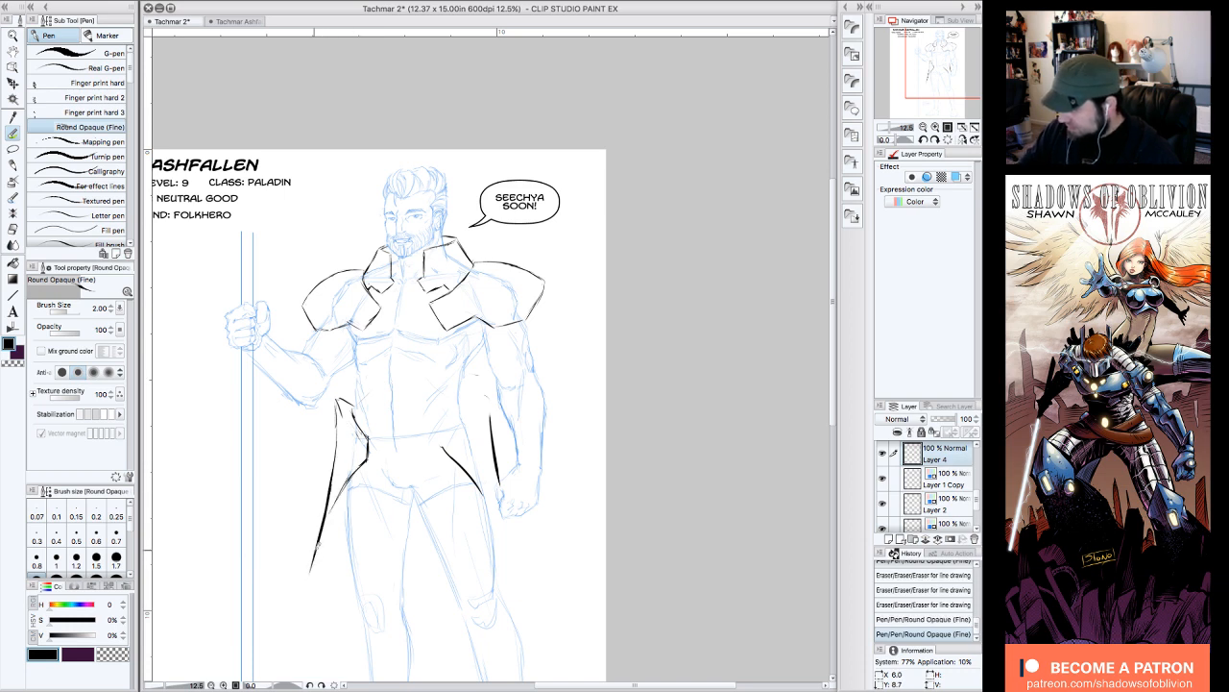
# - Redraw the free-arm-side panel's upper edge from the waist to a raised outer point, and round its inner edge into the hip
pyautogui.moveTo(447, 442)
pyautogui.mouseDown()
pyautogui.moveTo(438, 429)
pyautogui.moveTo(439, 449)
pyautogui.moveTo(465, 407)
pyautogui.mouseUp()
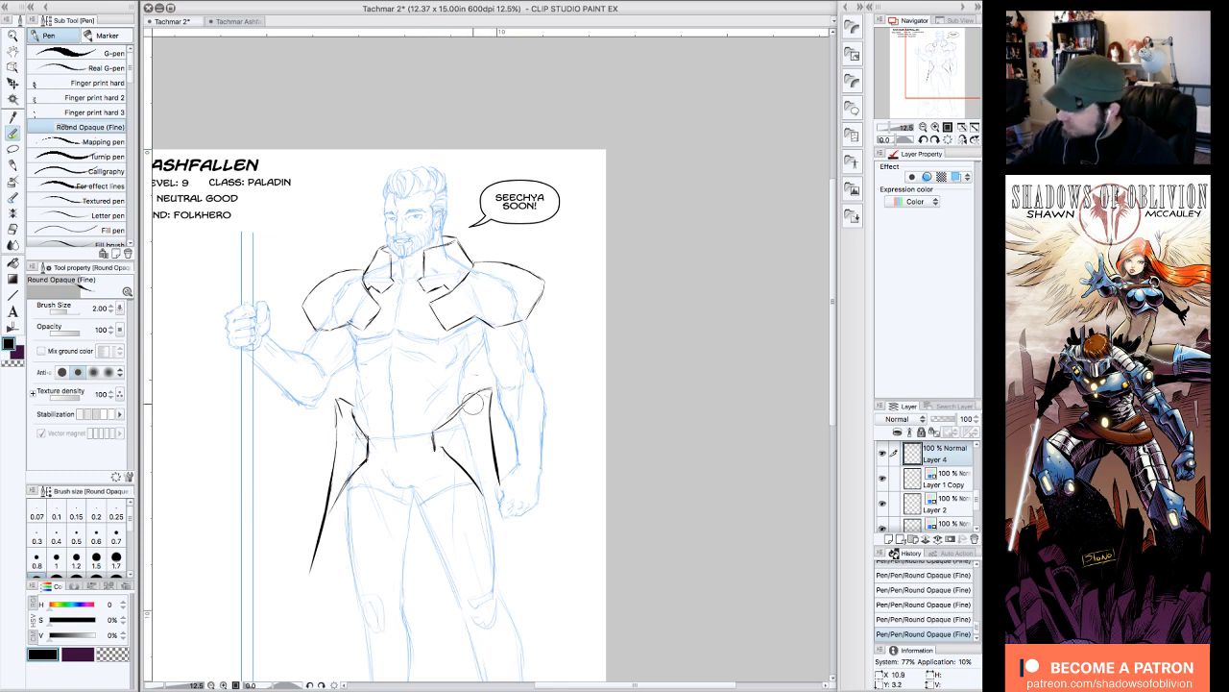
pyautogui.moveTo(456, 418)
pyautogui.mouseDown()
pyautogui.moveTo(436, 428)
pyautogui.moveTo(460, 411)
pyautogui.moveTo(434, 448)
pyautogui.mouseUp()
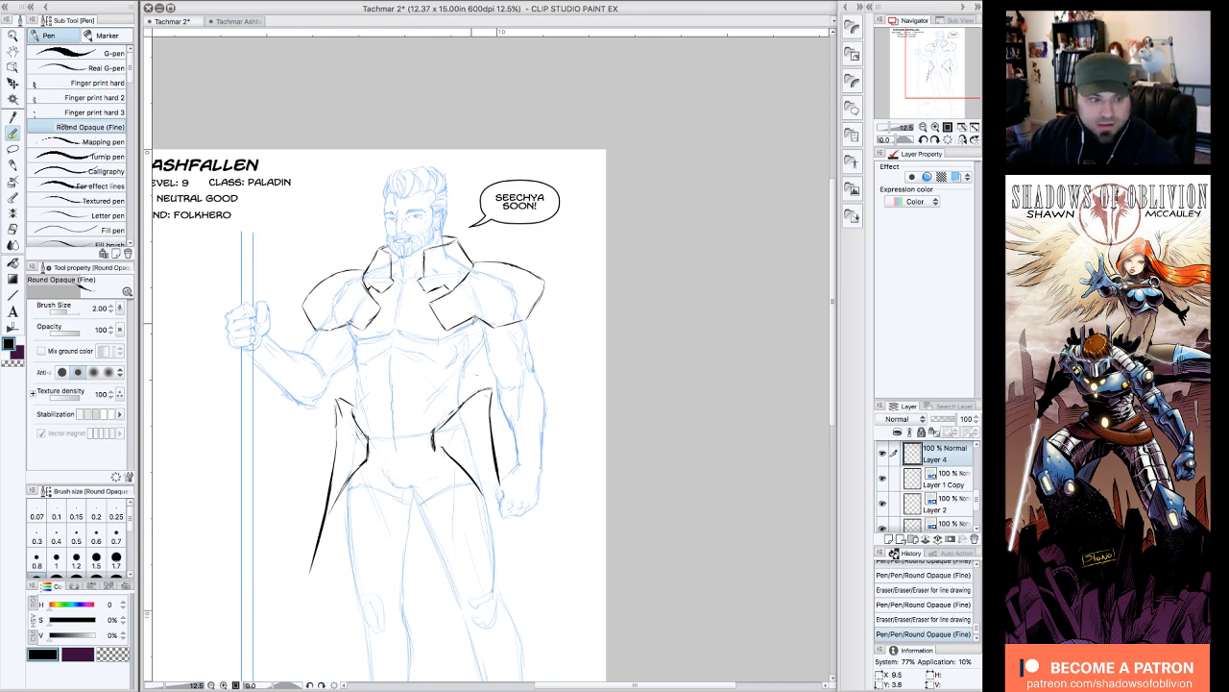
pyautogui.moveTo(466, 421); pyautogui.dragTo(453, 434)
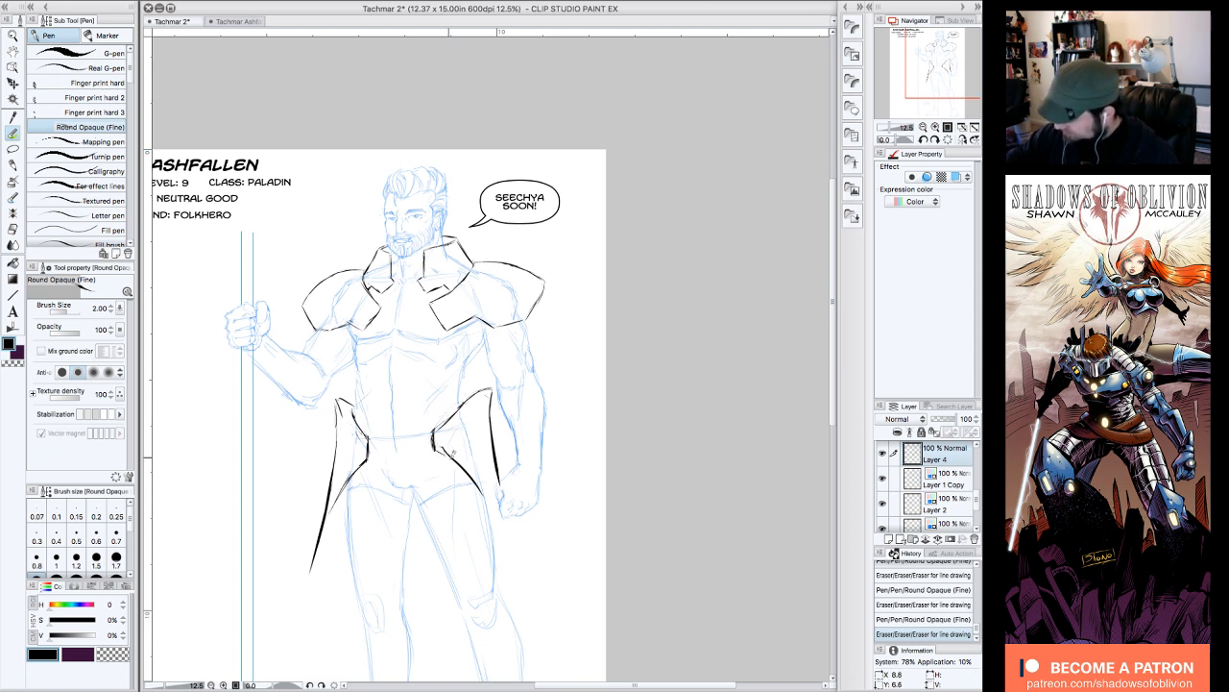
pyautogui.moveTo(448, 458)
pyautogui.mouseDown()
pyautogui.moveTo(470, 463)
pyautogui.moveTo(484, 499)
pyautogui.mouseUp()
# - Close the staff-side hip panel with a curved inner edge and a hem above the knee, cleaning up and thickening the outer line
pyautogui.moveTo(334, 497)
pyautogui.mouseDown()
pyautogui.moveTo(311, 575)
pyautogui.moveTo(345, 573)
pyautogui.mouseUp()
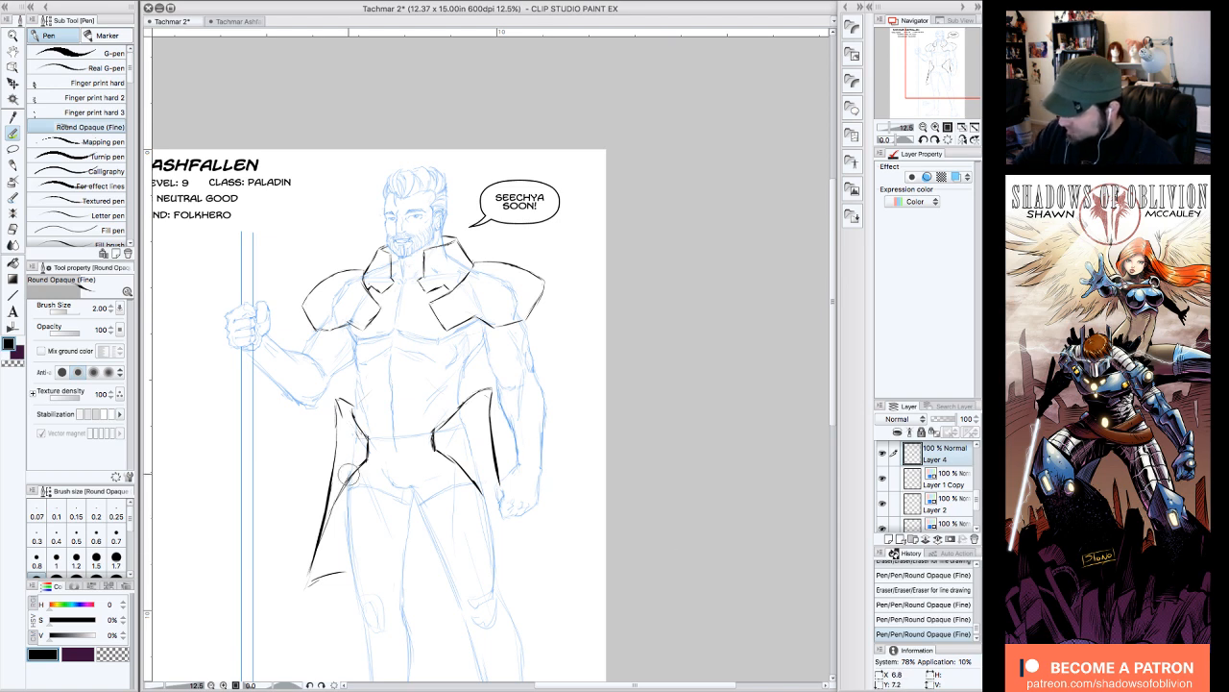
pyautogui.moveTo(355, 468); pyautogui.dragTo(317, 557)
pyautogui.moveTo(336, 457)
pyautogui.mouseDown()
pyautogui.moveTo(336, 566)
pyautogui.moveTo(352, 596)
pyautogui.moveTo(340, 565)
pyautogui.moveTo(348, 575)
pyautogui.moveTo(322, 581)
pyautogui.mouseUp()
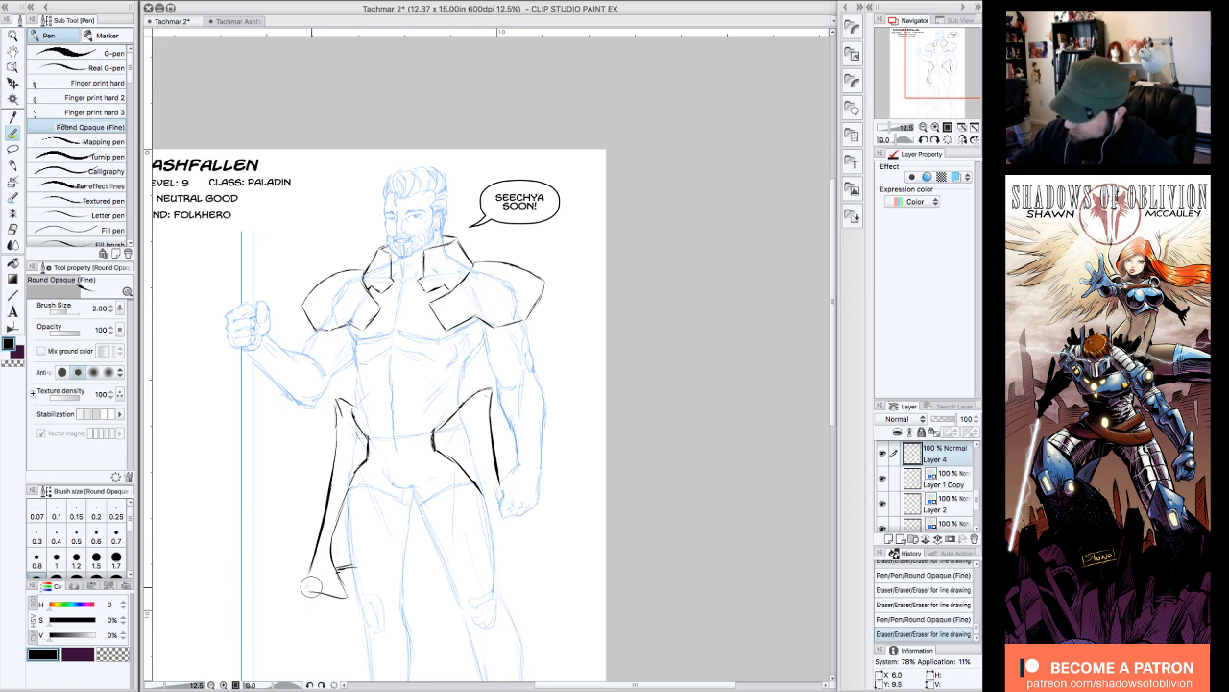
pyautogui.moveTo(322, 534); pyautogui.dragTo(307, 582)
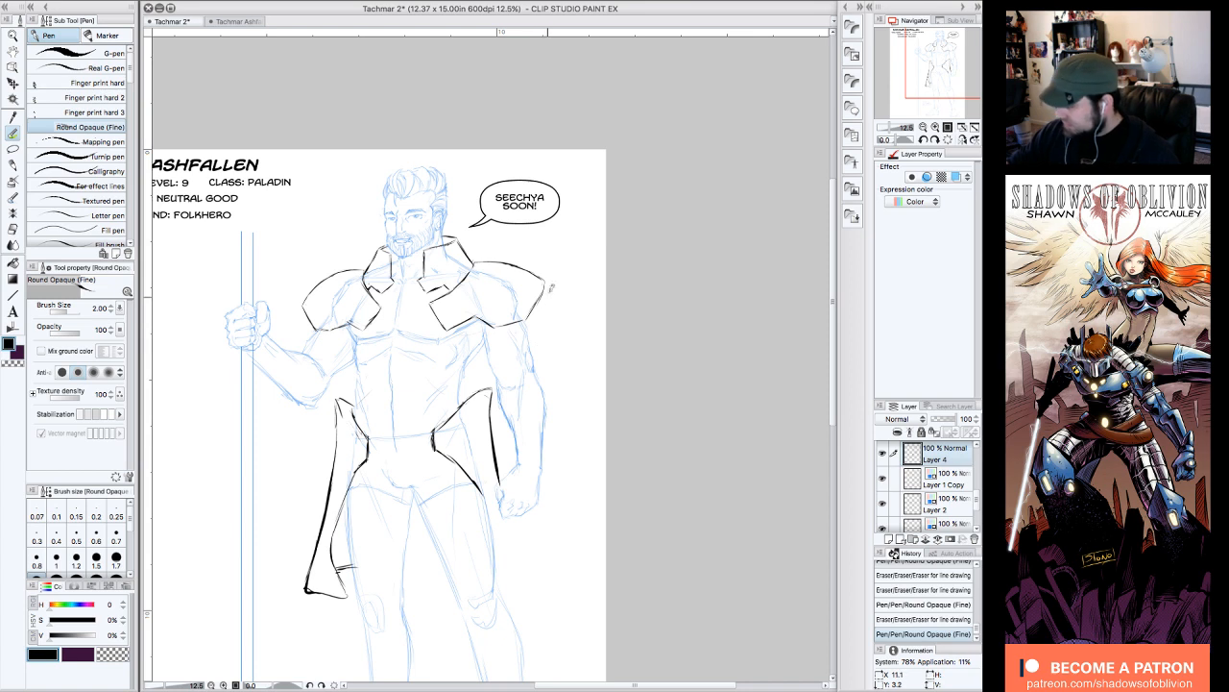
# - Extend the free-arm-side panel's inner edge to a hem above the knee, and redraw its outer edge flaring out behind the hand
pyautogui.moveTo(486, 492)
pyautogui.mouseDown()
pyautogui.moveTo(511, 559)
pyautogui.moveTo(503, 586)
pyautogui.moveTo(534, 577)
pyautogui.mouseUp()
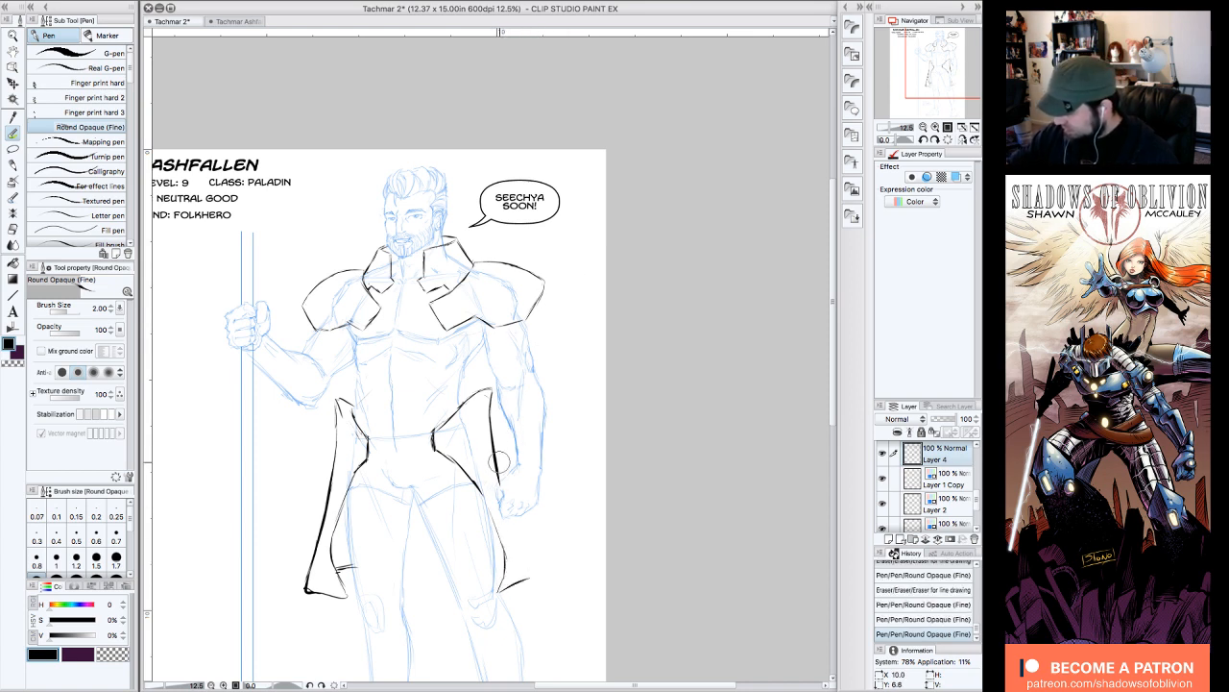
pyautogui.moveTo(501, 470); pyautogui.dragTo(496, 463)
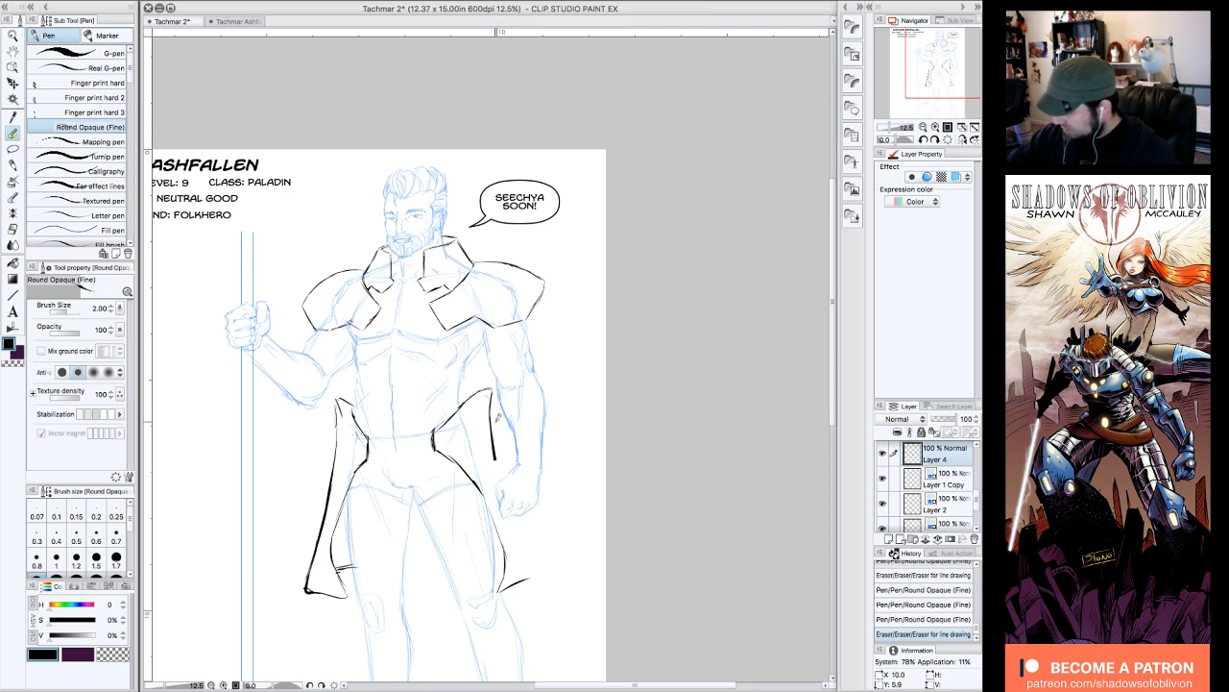
pyautogui.moveTo(493, 397); pyautogui.dragTo(534, 573)
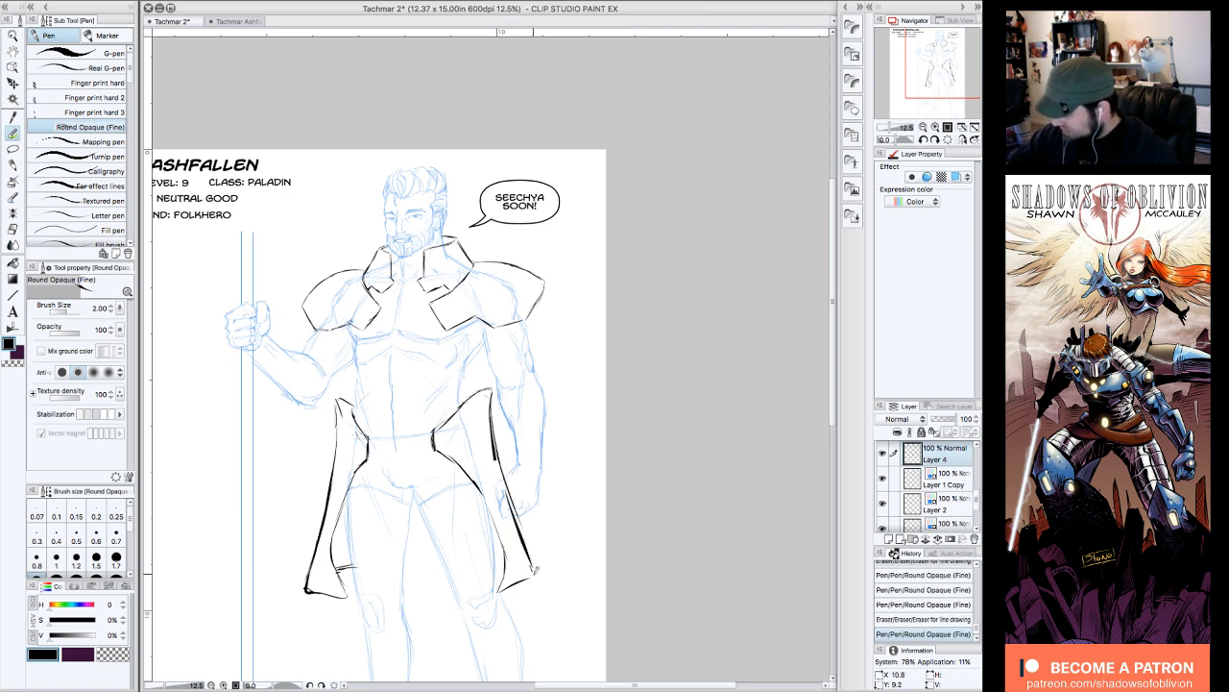
pyautogui.moveTo(490, 462)
pyautogui.mouseDown()
pyautogui.moveTo(513, 534)
pyautogui.moveTo(481, 426)
pyautogui.moveTo(519, 547)
pyautogui.moveTo(481, 417)
pyautogui.moveTo(505, 507)
pyautogui.mouseUp()
pyautogui.moveTo(516, 361)
pyautogui.mouseDown()
pyautogui.moveTo(497, 417)
pyautogui.moveTo(535, 551)
pyautogui.moveTo(514, 498)
pyautogui.moveTo(520, 544)
pyautogui.mouseUp()
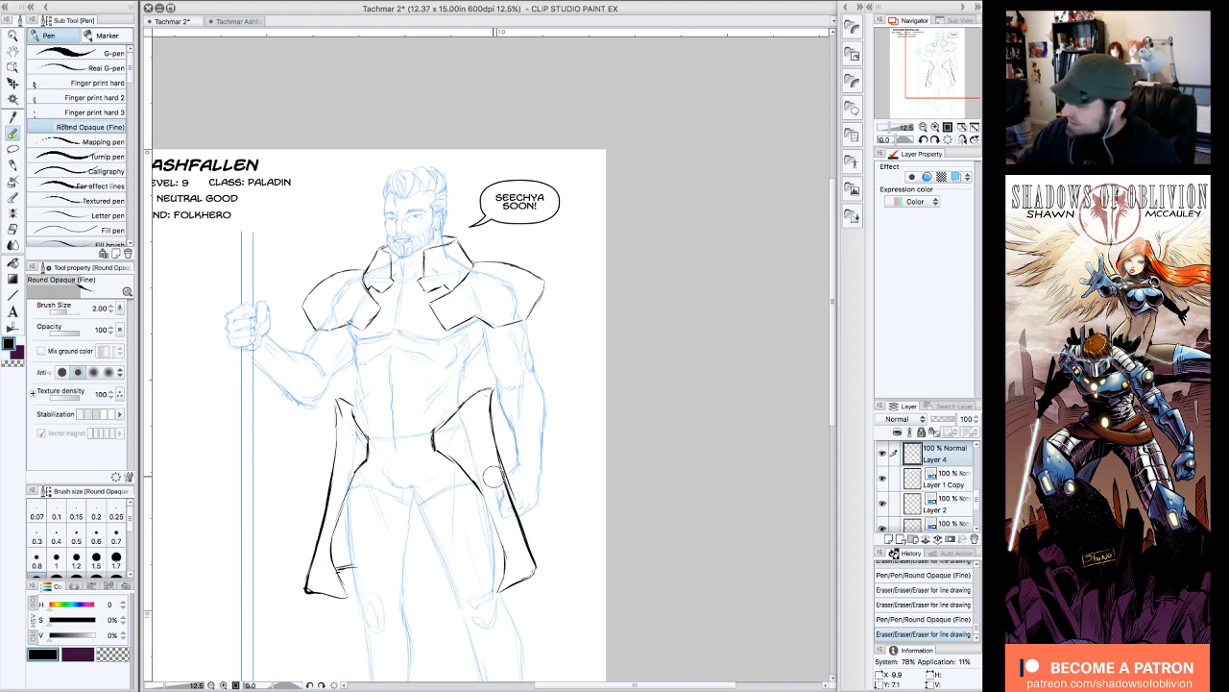
# - Lasso the free-arm-side hip panel on Layer 4, shift it slightly outward and up, and deselect it
pyautogui.moveTo(932, 81); pyautogui.dragTo(940, 80)
pyautogui.press('m')
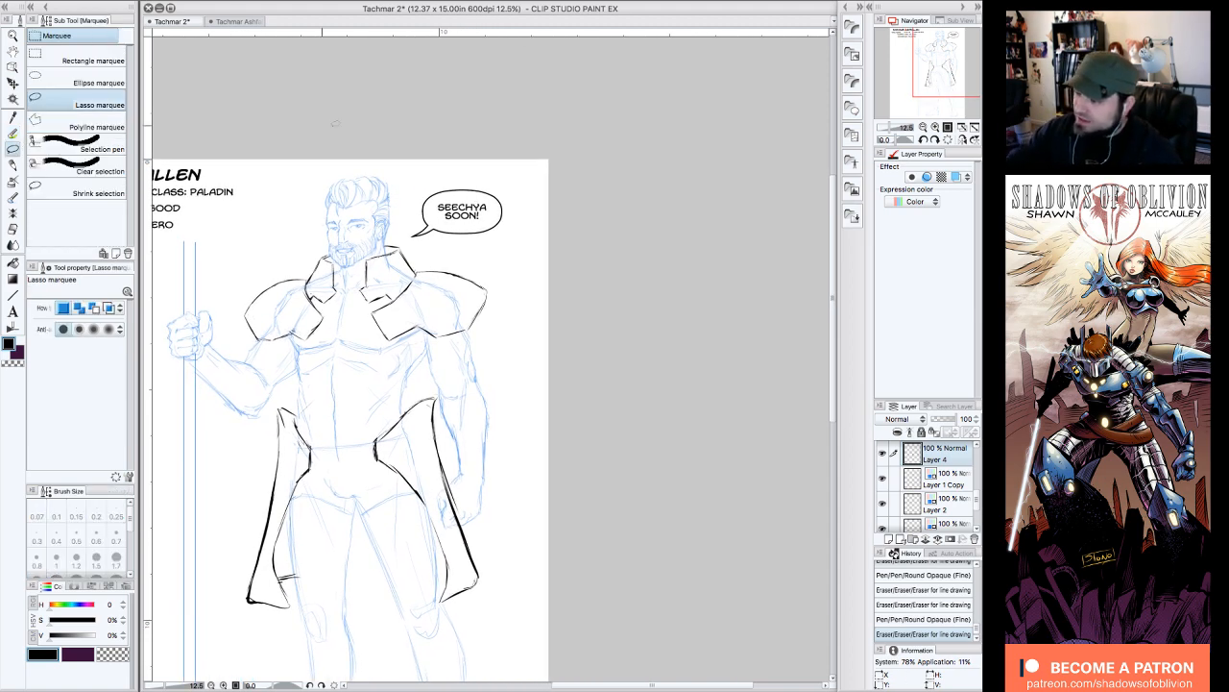
pyautogui.moveTo(372, 418)
pyautogui.mouseDown()
pyautogui.moveTo(394, 502)
pyautogui.moveTo(459, 613)
pyautogui.moveTo(488, 542)
pyautogui.moveTo(459, 424)
pyautogui.moveTo(426, 379)
pyautogui.mouseUp()
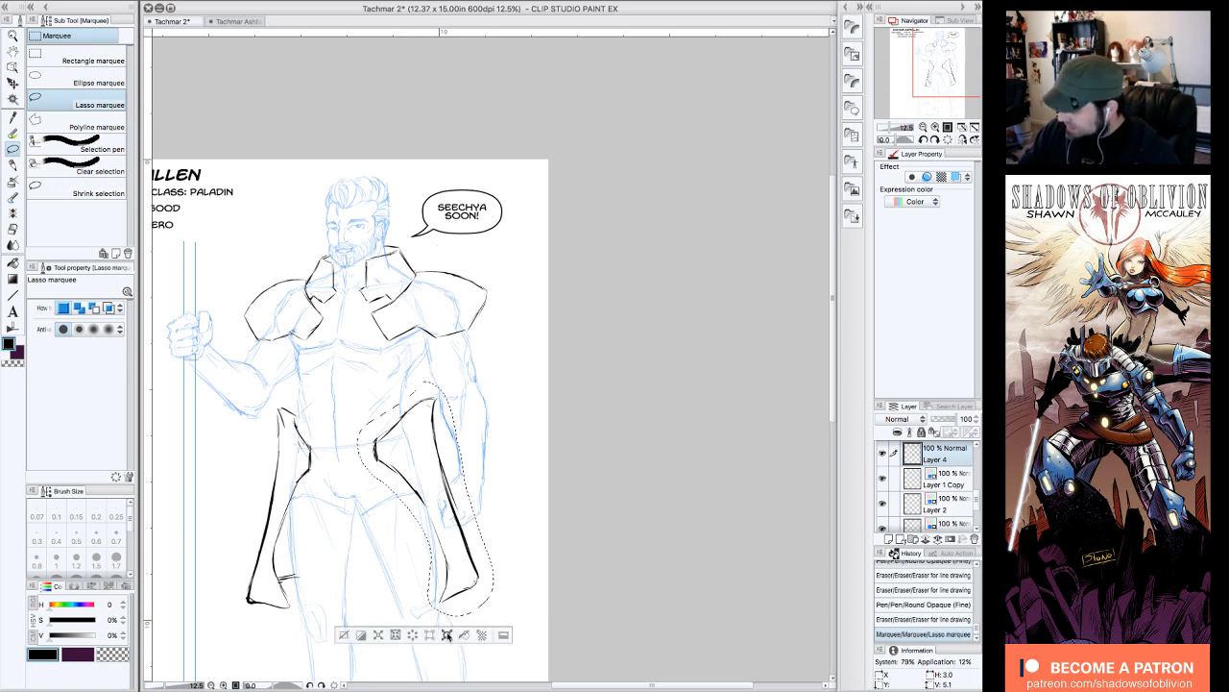
pyautogui.hotkey('ctrl', 't')
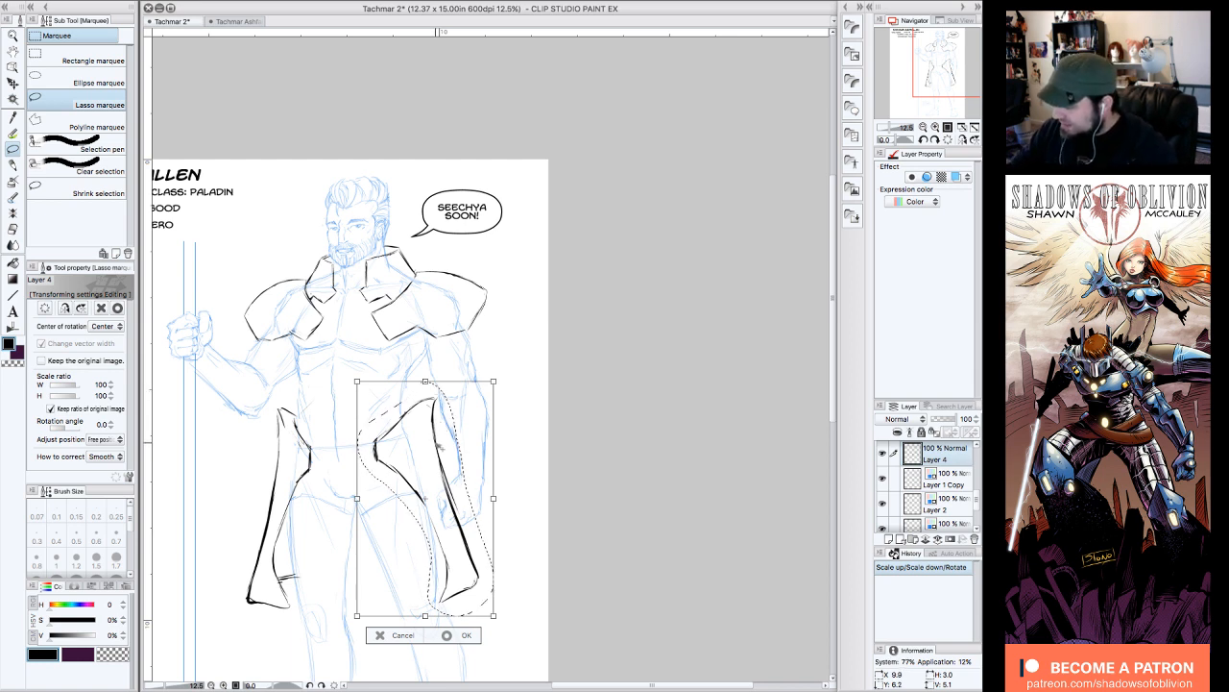
pyautogui.moveTo(439, 445); pyautogui.dragTo(442, 442)
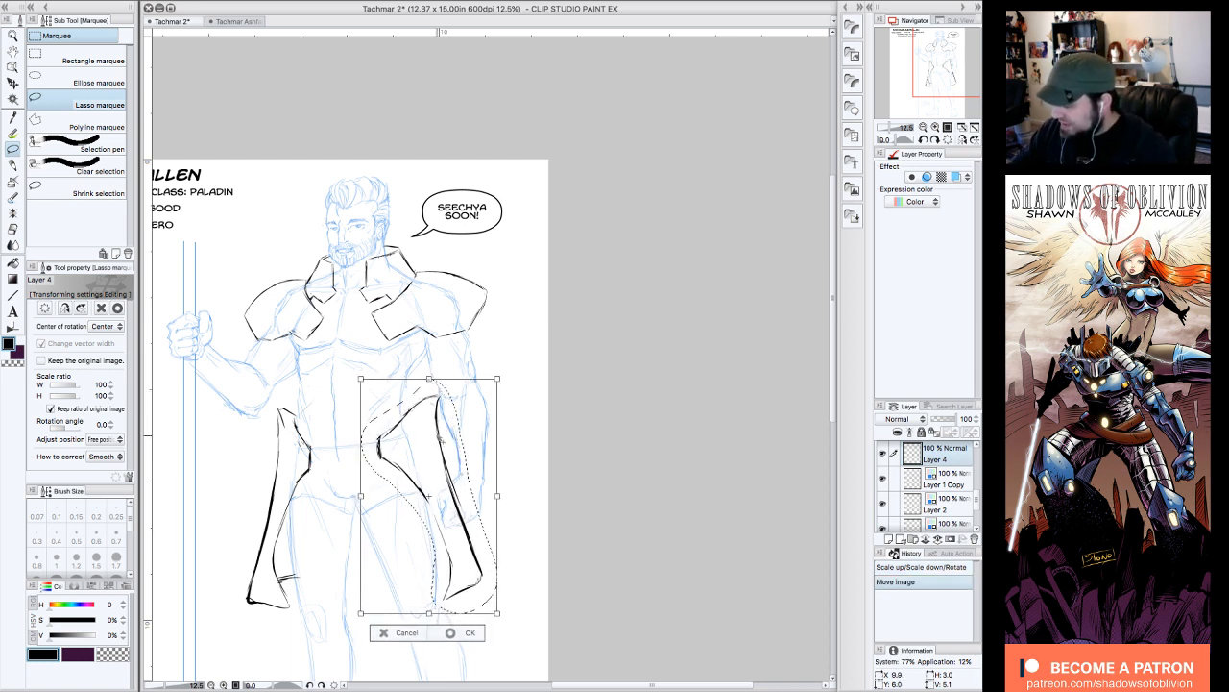
pyautogui.click(450, 630)
pyautogui.click(347, 632)
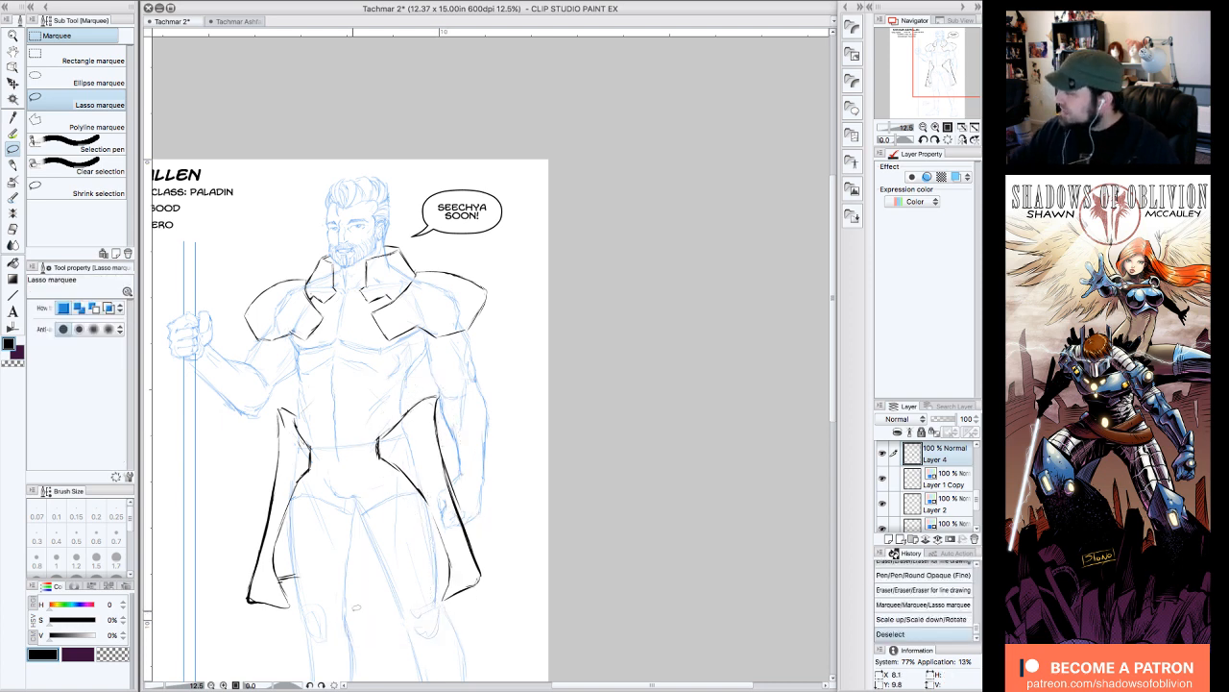
pyautogui.moveTo(953, 56); pyautogui.dragTo(955, 60)
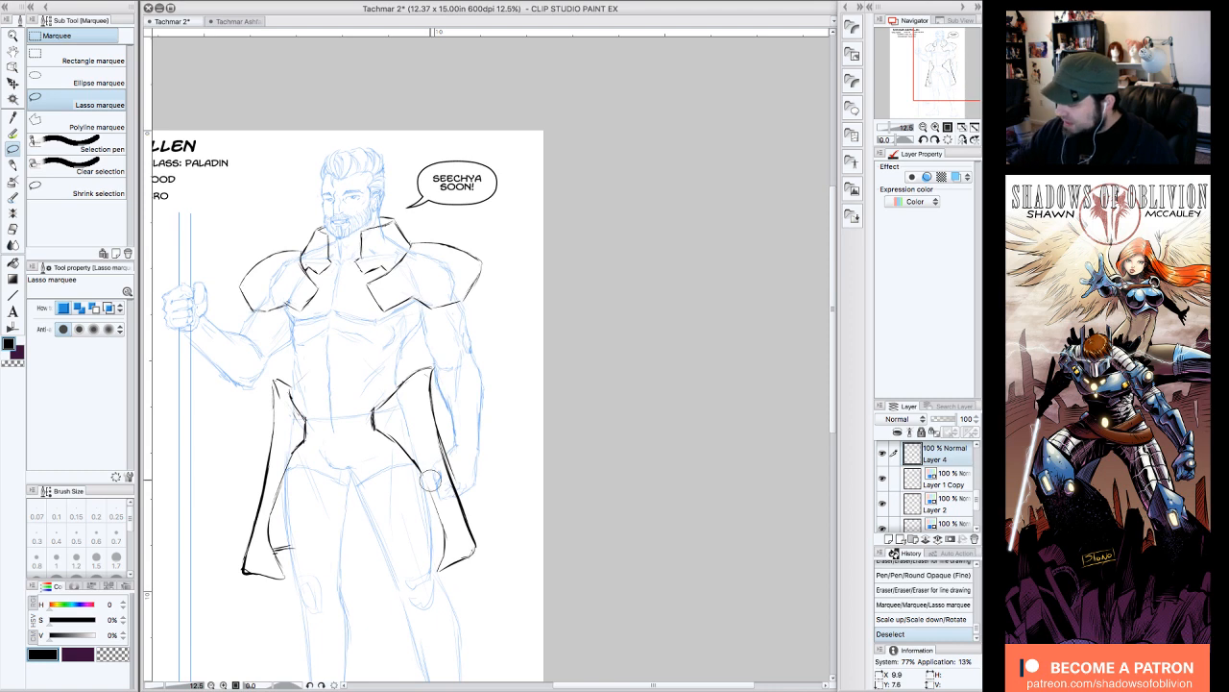
# - Erase the lower part of the free-arm-side hip panel's inner edge and redraw it as a smooth curve from hip to hem
pyautogui.moveTo(430, 480)
pyautogui.mouseDown()
pyautogui.moveTo(438, 504)
pyautogui.moveTo(418, 447)
pyautogui.mouseUp()
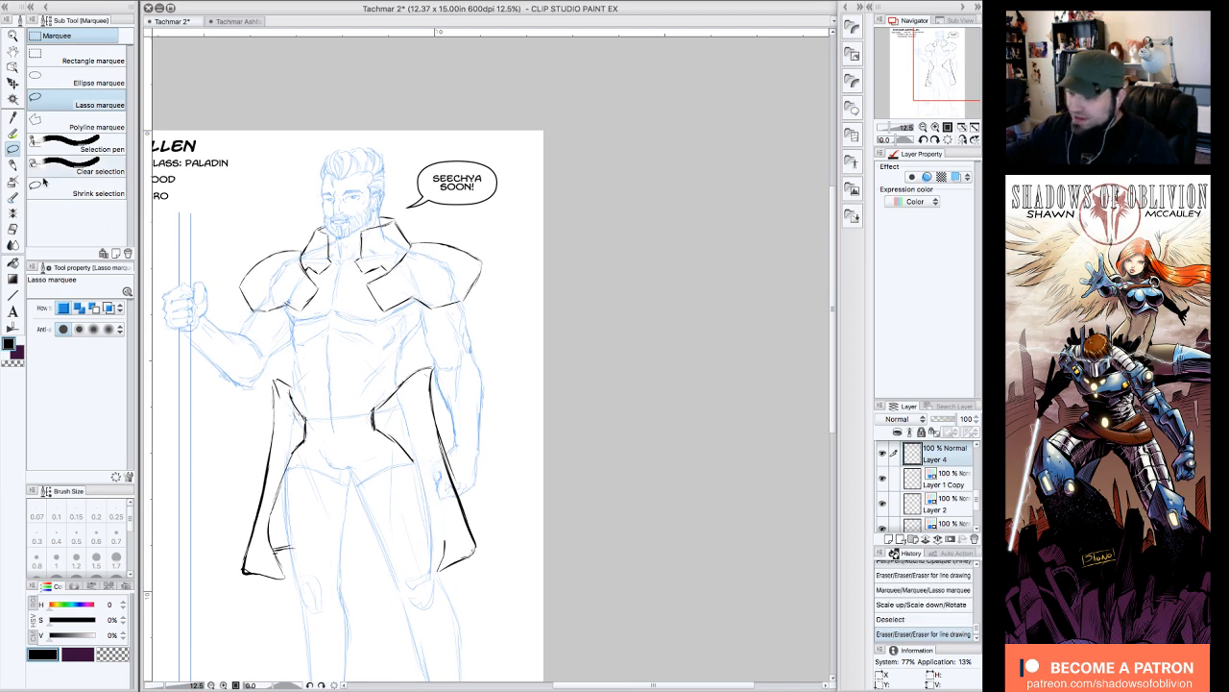
pyautogui.click(13, 132)
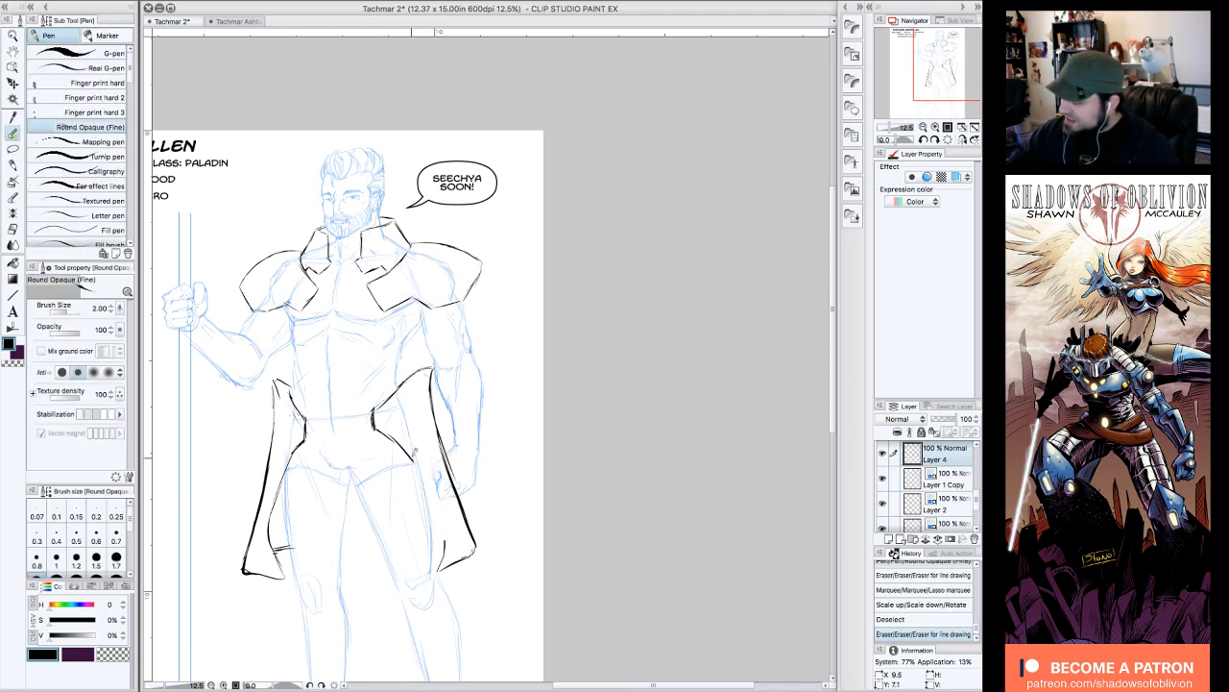
pyautogui.moveTo(414, 457); pyautogui.dragTo(436, 530)
pyautogui.moveTo(424, 478); pyautogui.dragTo(442, 564)
pyautogui.moveTo(434, 511); pyautogui.dragTo(441, 572)
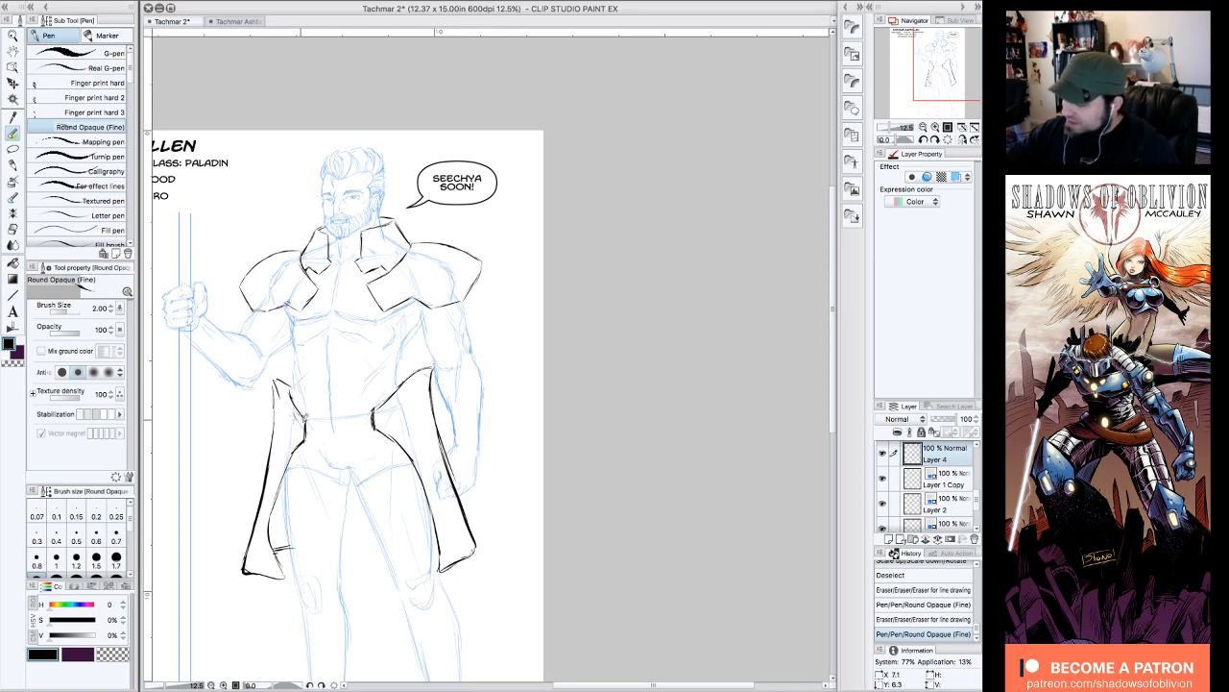
# - Double the staff-side panel's upper edge and redraw the free-arm-side one with a stepped fold, checking them with Layer 1 Copy hidden and shown again
pyautogui.moveTo(293, 409); pyautogui.dragTo(284, 416)
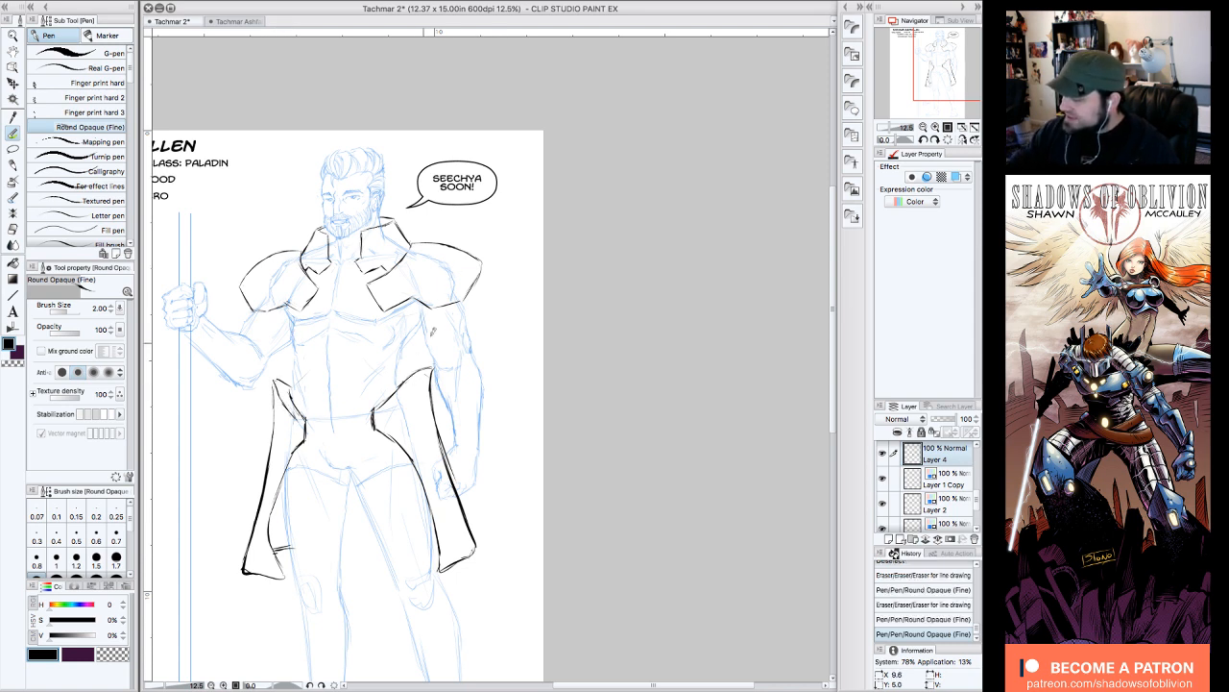
pyautogui.moveTo(408, 378)
pyautogui.mouseDown()
pyautogui.moveTo(395, 397)
pyautogui.moveTo(427, 360)
pyautogui.mouseUp()
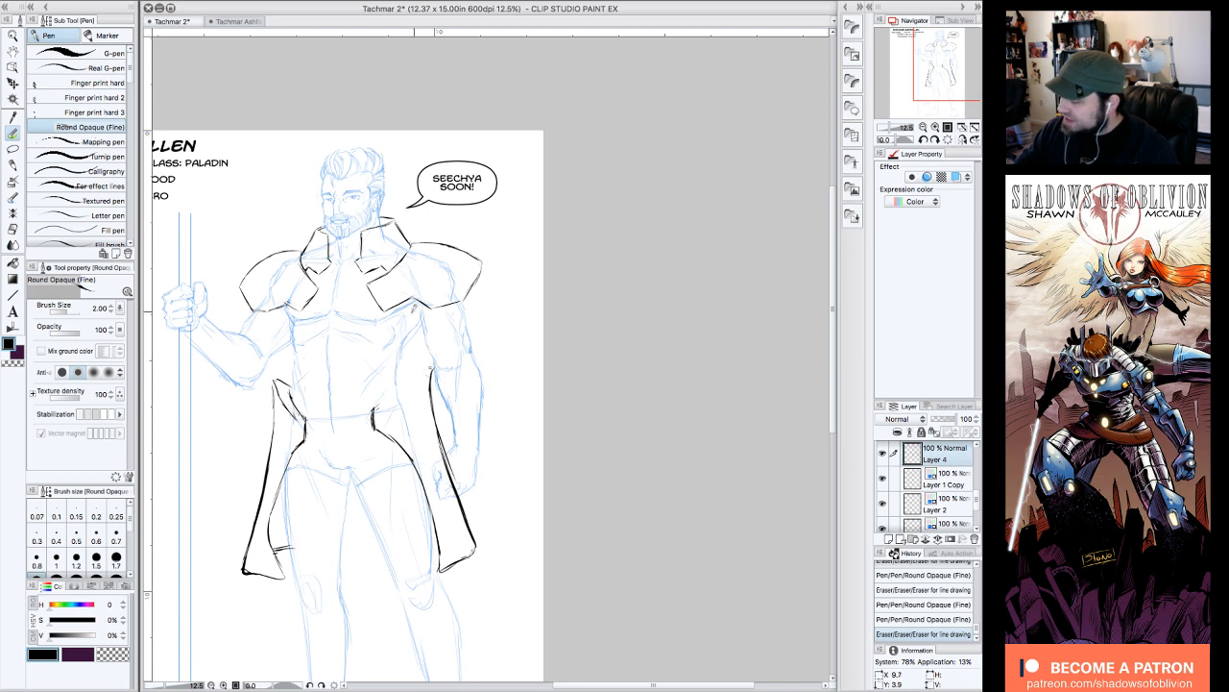
pyautogui.moveTo(375, 409); pyautogui.dragTo(431, 369)
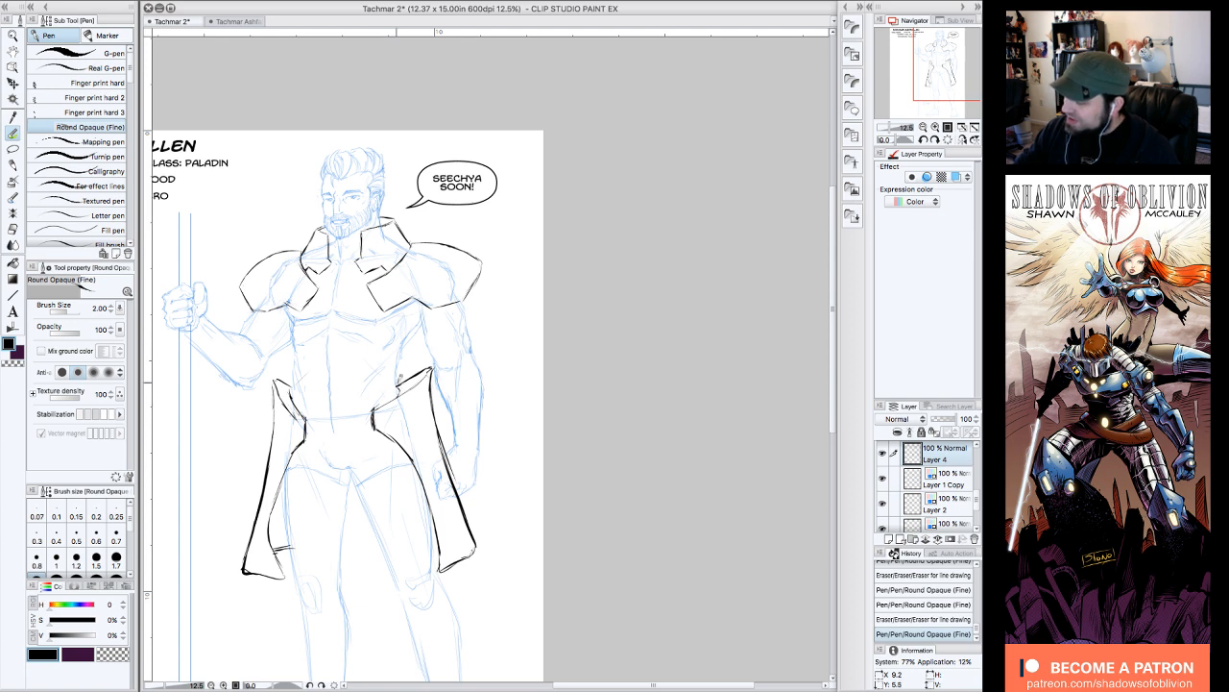
pyautogui.moveTo(391, 396); pyautogui.dragTo(374, 421)
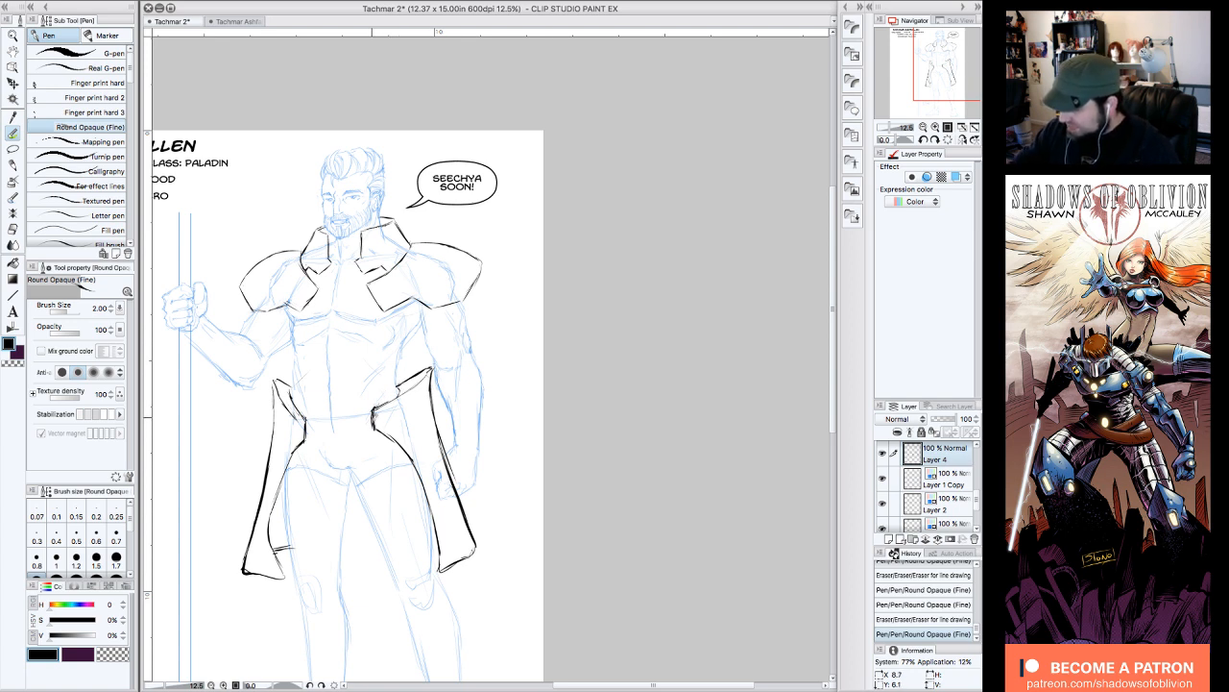
pyautogui.click(882, 478)
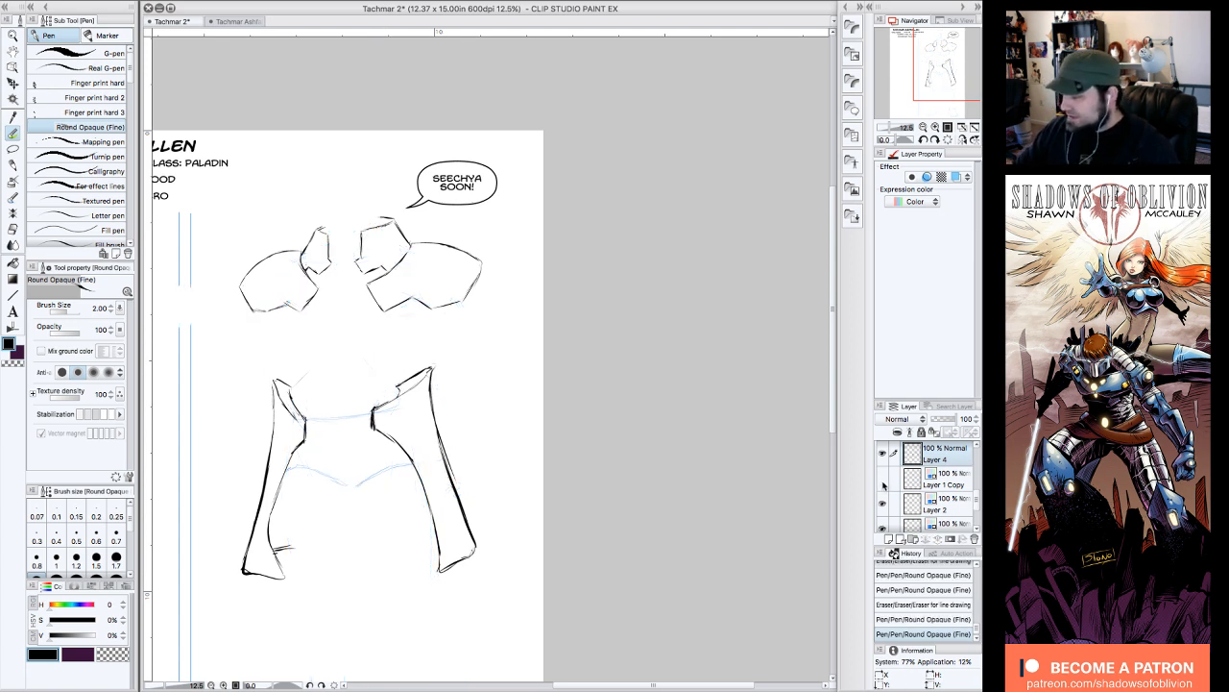
pyautogui.click(882, 478)
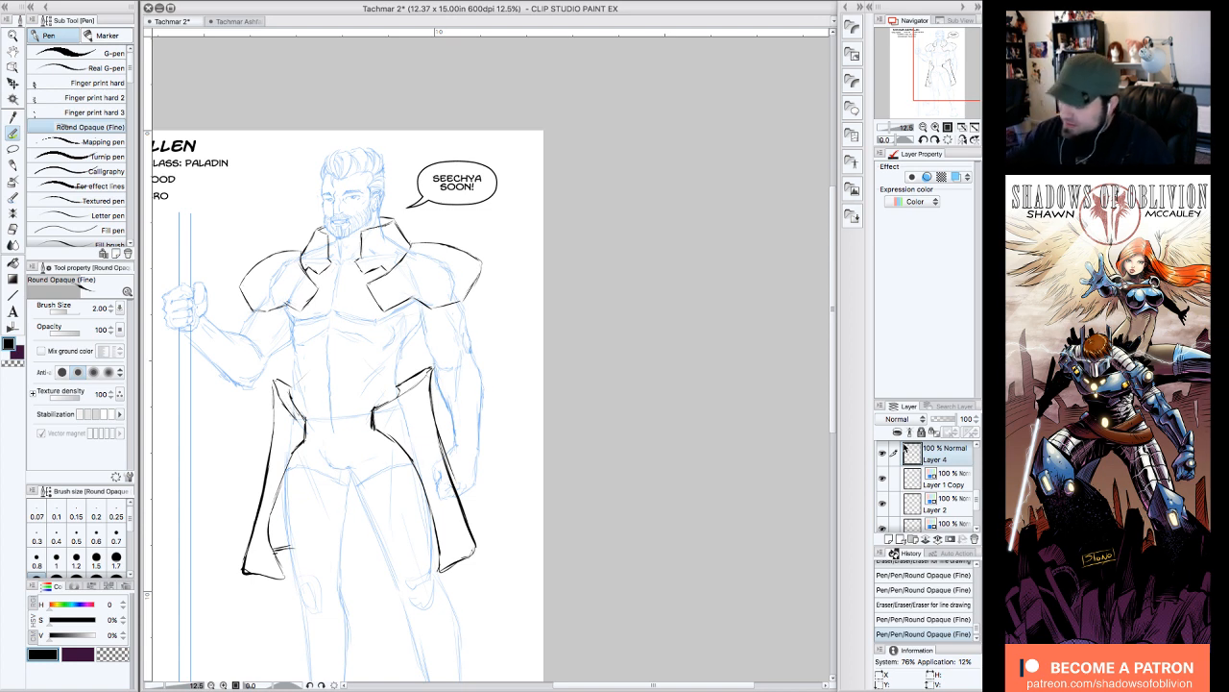
# - Try a diagonal cut below the hip on the free-arm-side panel and a matching break in the staff-side panel's outer edge
pyautogui.moveTo(273, 439); pyautogui.dragTo(279, 465)
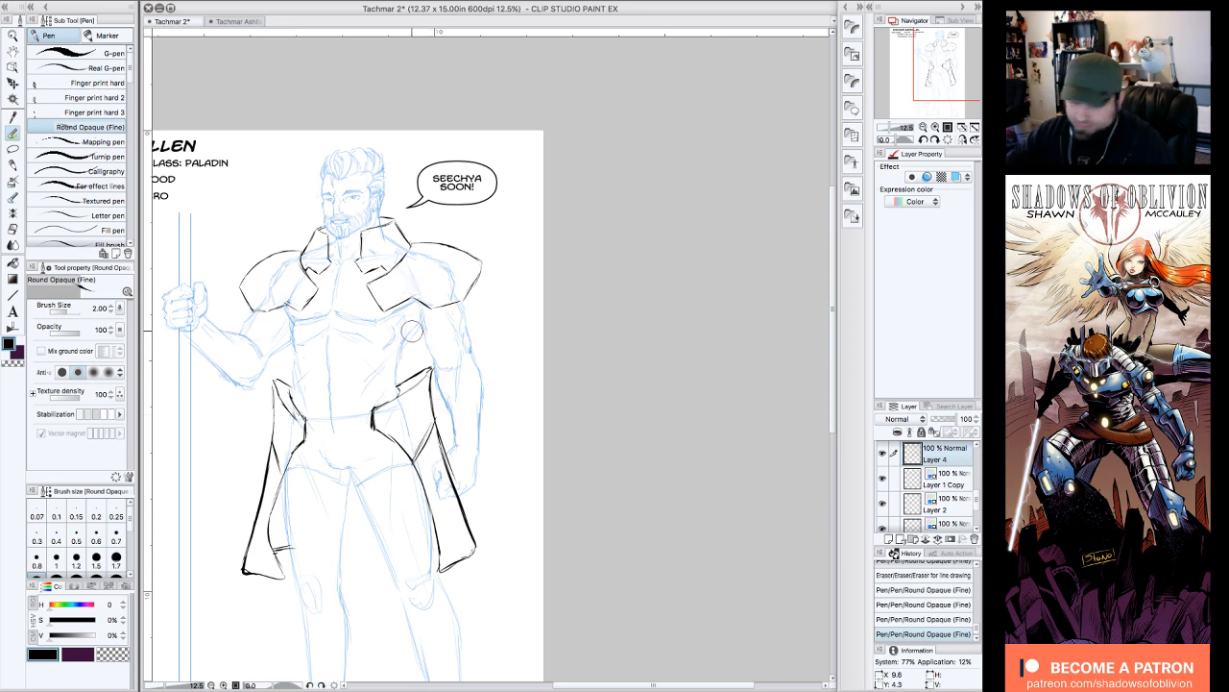
pyautogui.moveTo(425, 426); pyautogui.dragTo(408, 463)
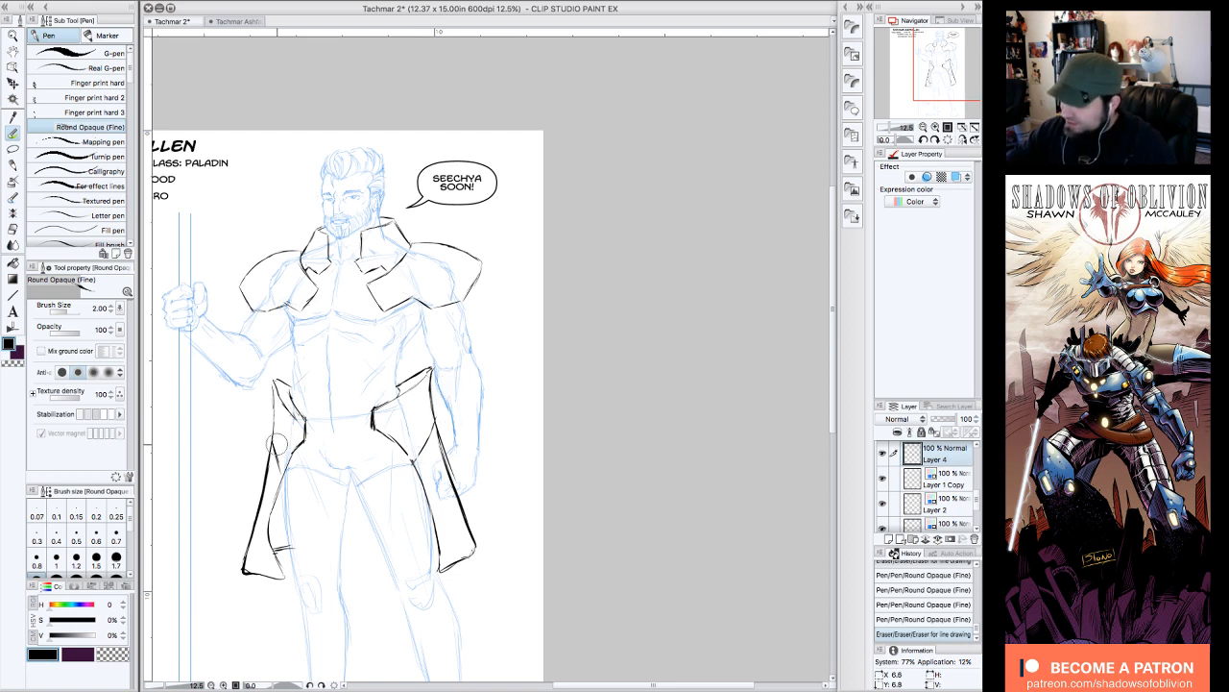
pyautogui.moveTo(279, 434); pyautogui.dragTo(279, 466)
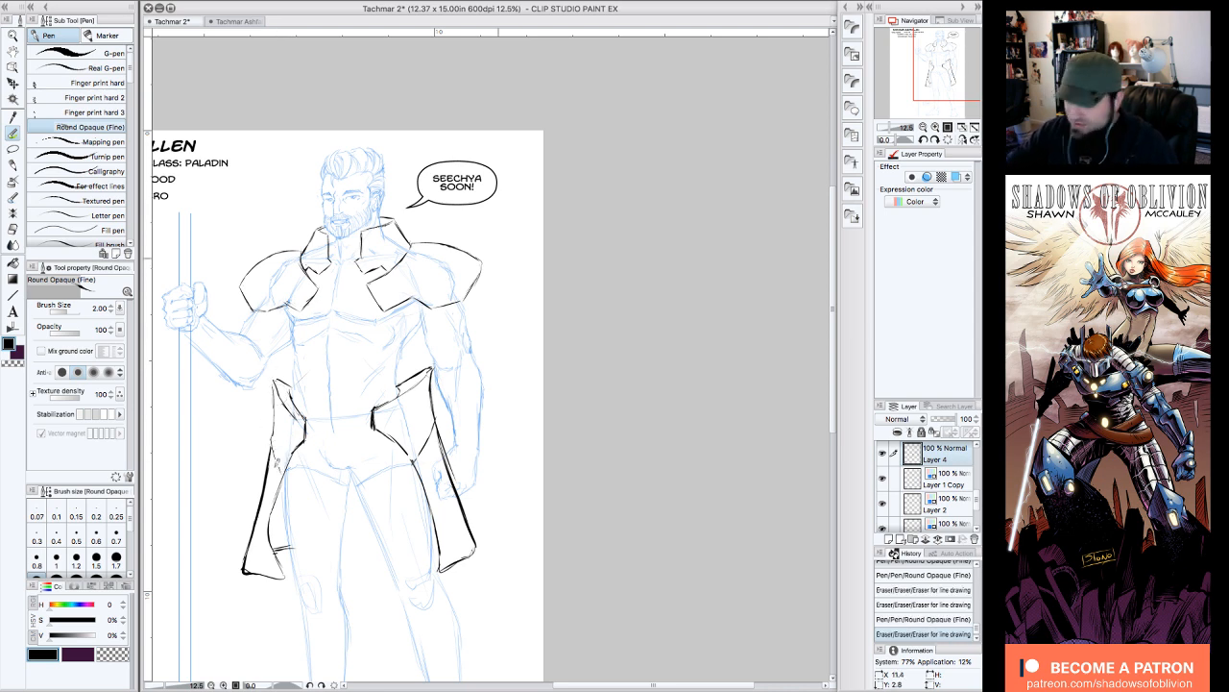
pyautogui.moveTo(278, 430); pyautogui.dragTo(269, 476)
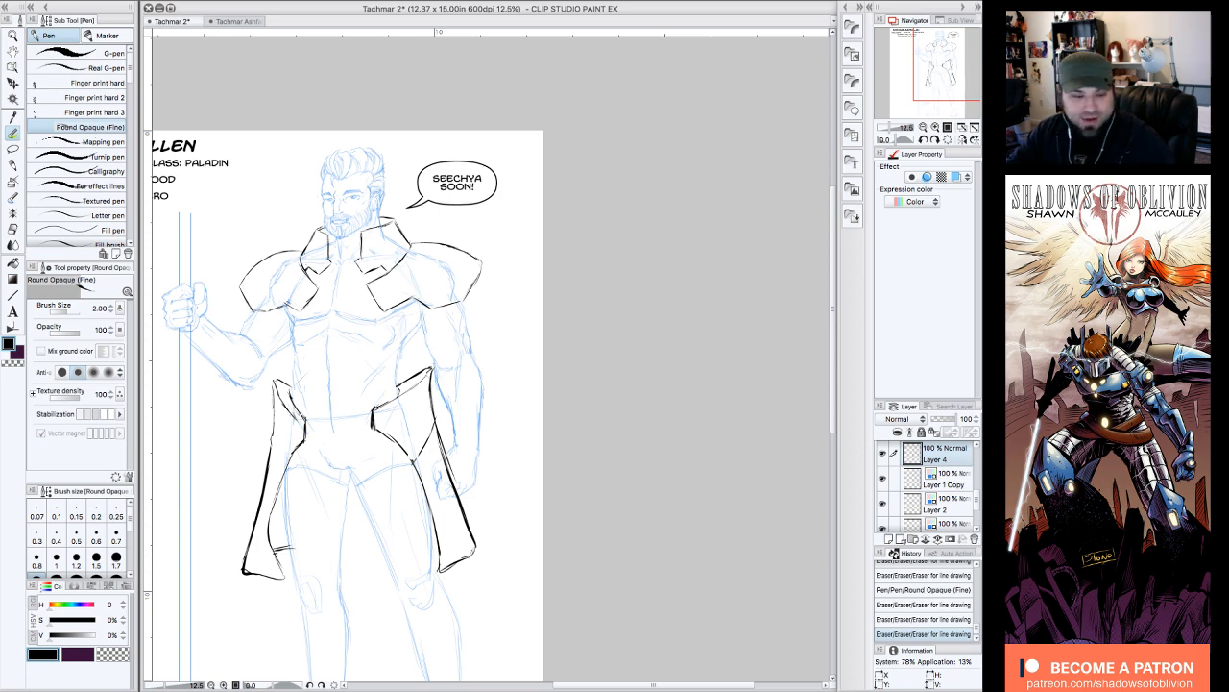
pyautogui.press('Tab')
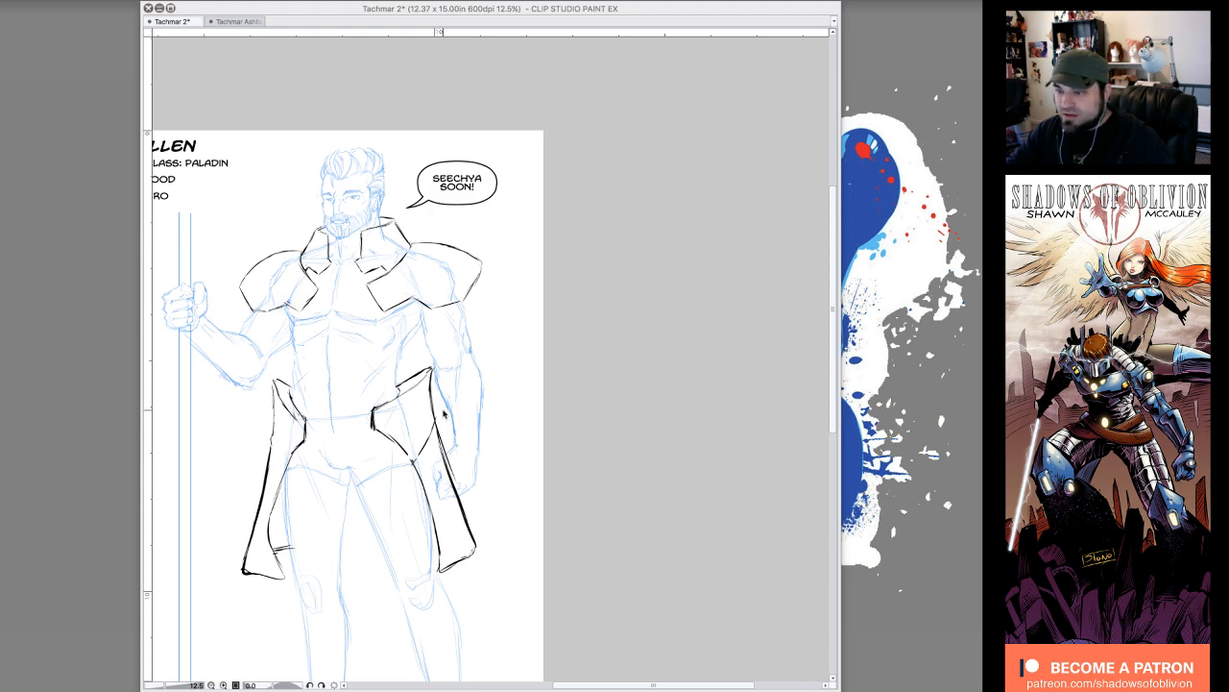
pyautogui.press('Tab')
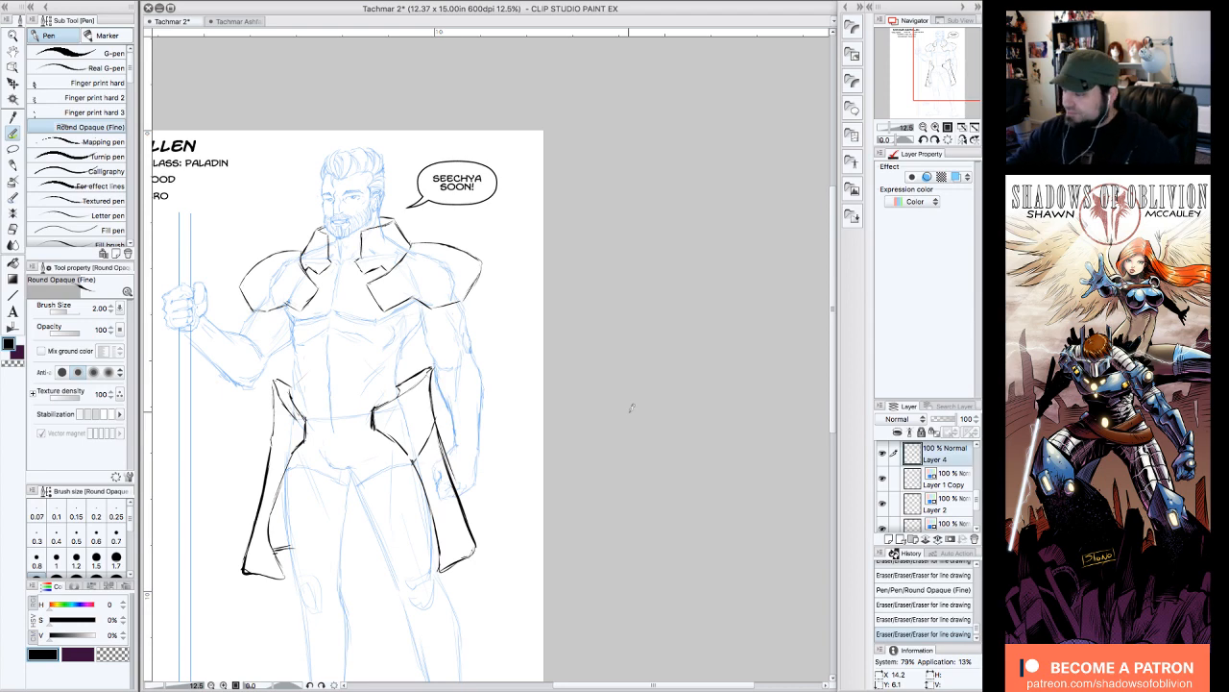
pyautogui.press('Tab')
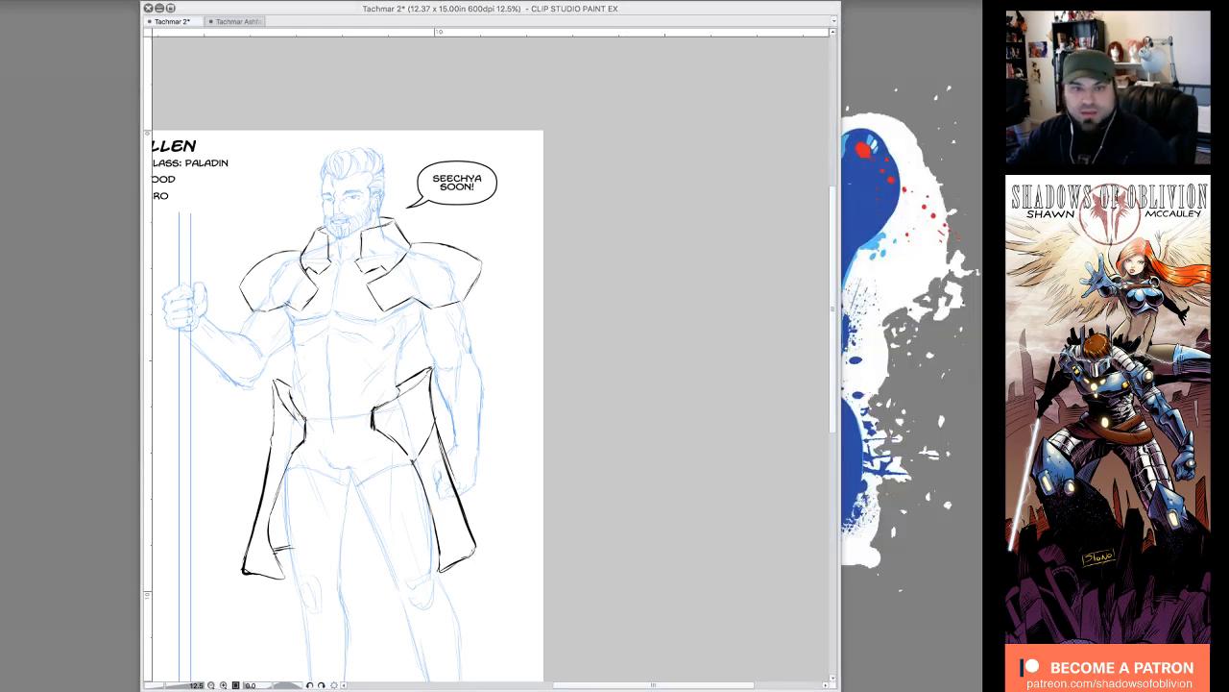
pyautogui.press('Tab')
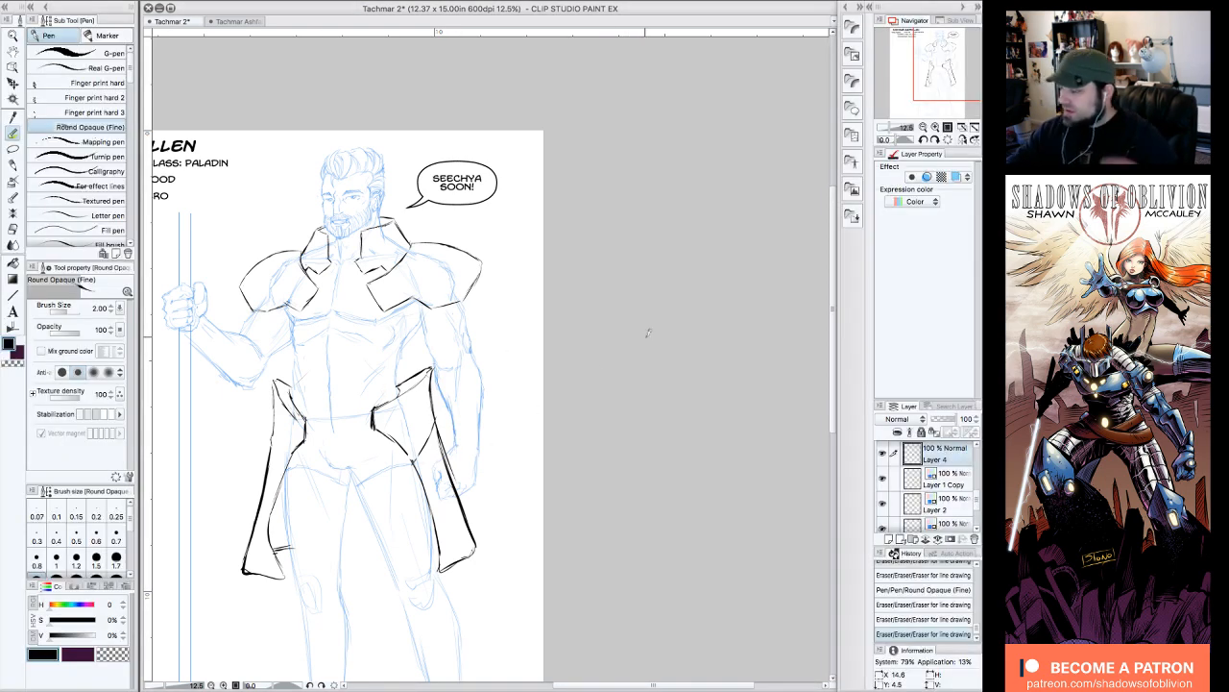
pyautogui.click(805, 178)
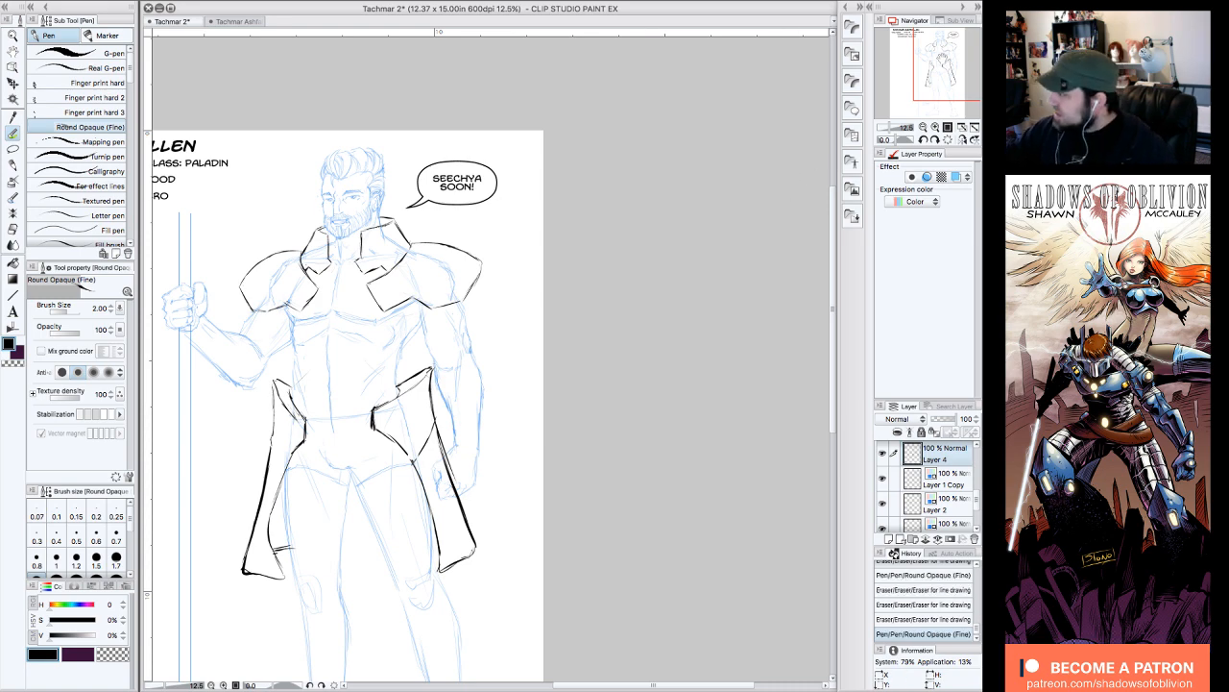
# - Erase the diagonal cut from the free-arm-side panel and draw a curved line inside its outer edge from the raised point to the hem
pyautogui.moveTo(936, 74); pyautogui.dragTo(921, 81)
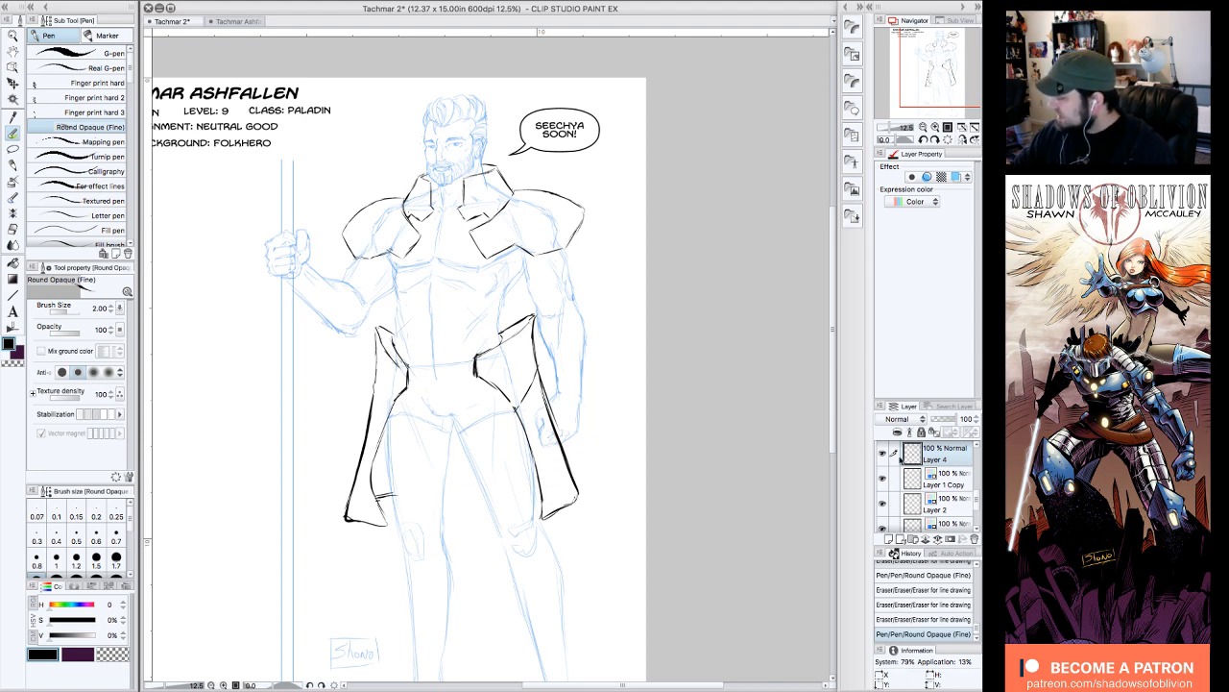
pyautogui.click(882, 477)
pyautogui.click(882, 479)
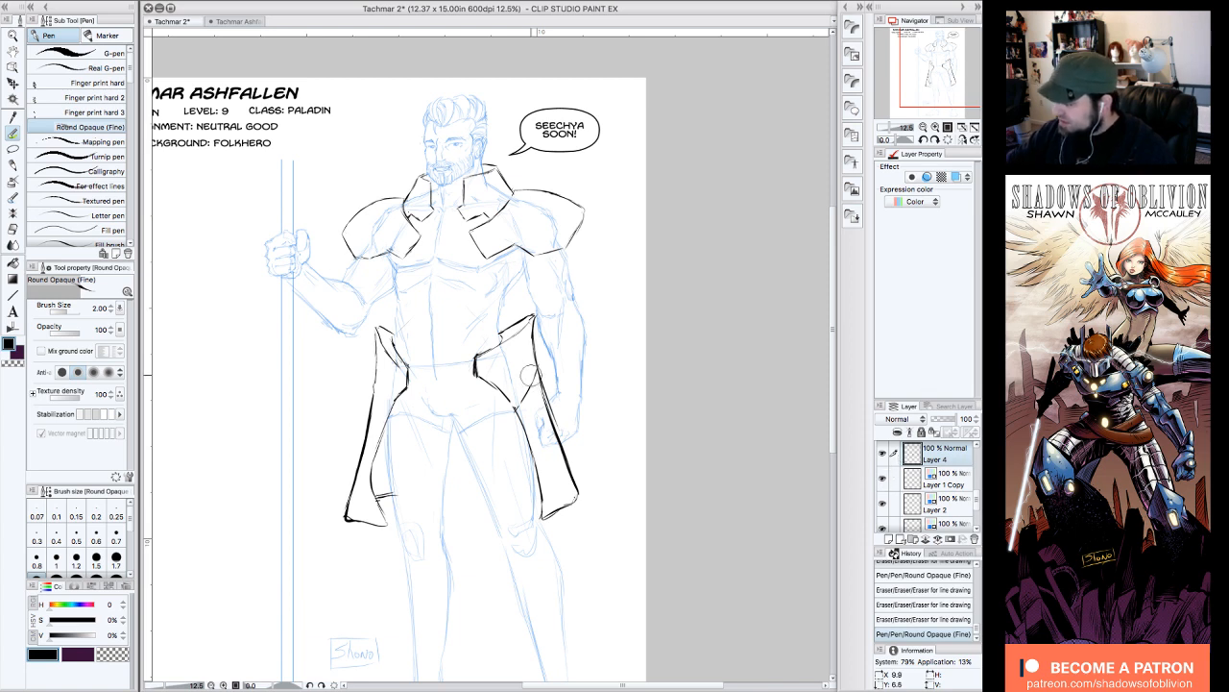
pyautogui.moveTo(517, 398); pyautogui.dragTo(519, 383)
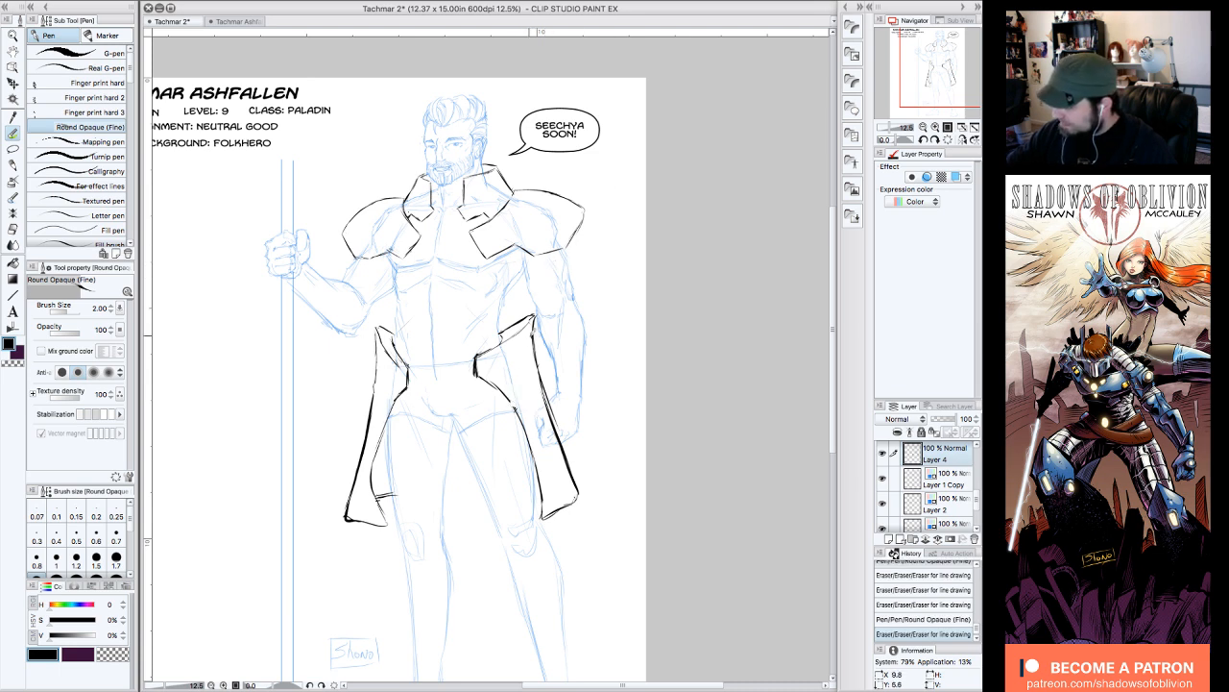
pyautogui.moveTo(535, 329); pyautogui.dragTo(528, 348)
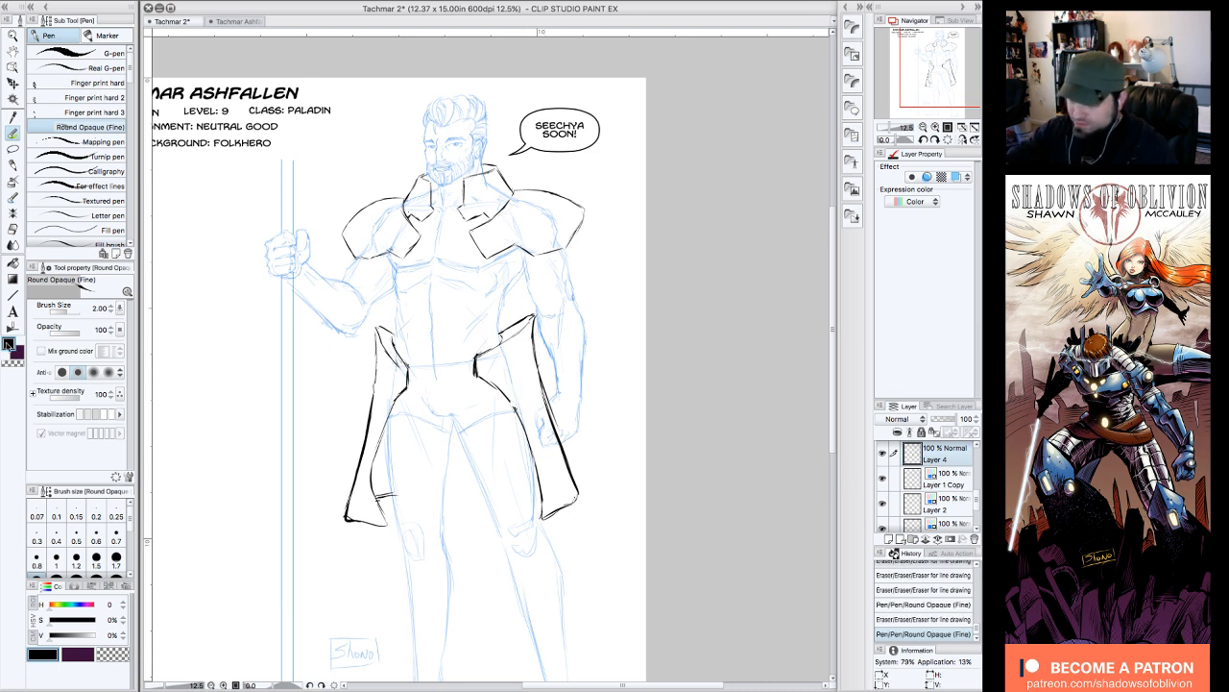
pyautogui.moveTo(534, 333)
pyautogui.mouseDown()
pyautogui.moveTo(525, 418)
pyautogui.moveTo(534, 415)
pyautogui.moveTo(547, 521)
pyautogui.mouseUp()
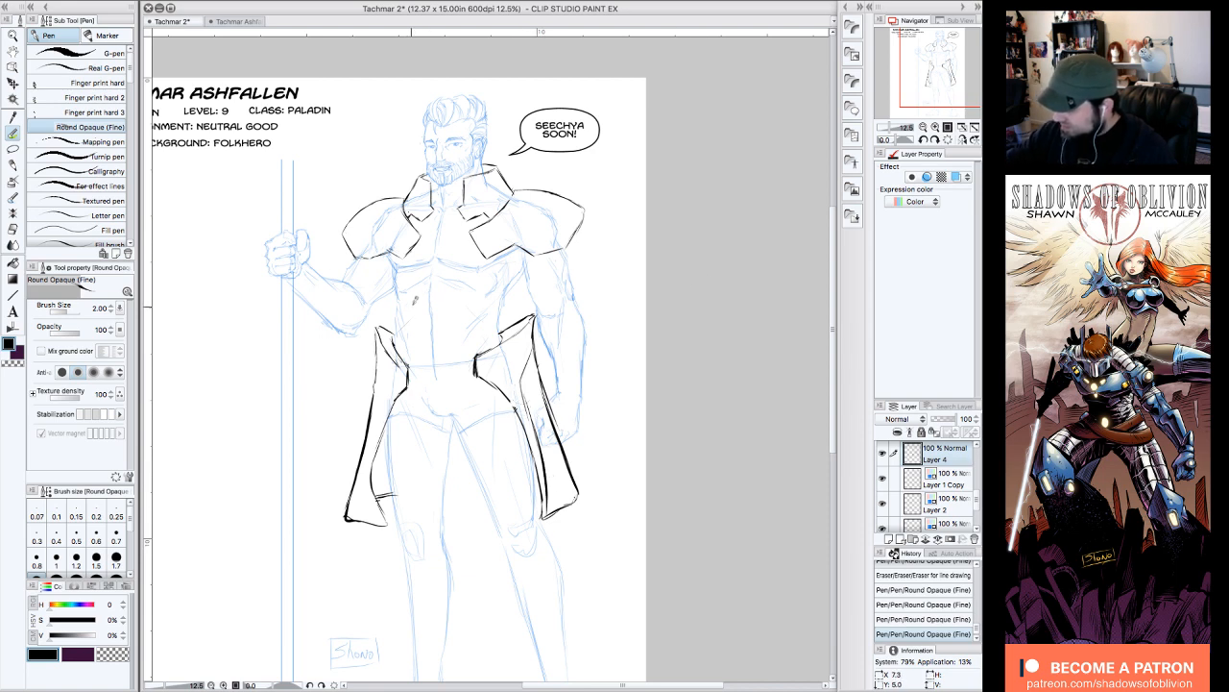
# - Draw a matching curve inside the staff-side panel with a slanted hem, and erase the old flared outer edges of both panels
pyautogui.moveTo(386, 370); pyautogui.dragTo(364, 469)
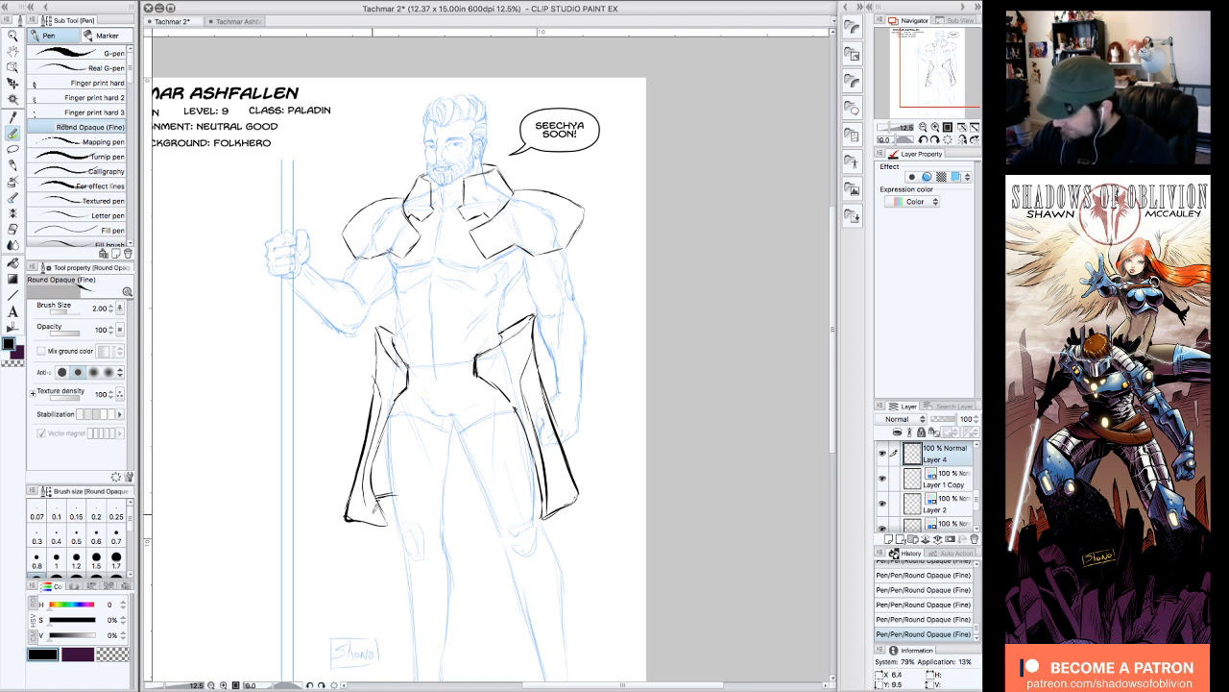
pyautogui.moveTo(356, 495)
pyautogui.mouseDown()
pyautogui.moveTo(376, 528)
pyautogui.moveTo(346, 505)
pyautogui.moveTo(339, 441)
pyautogui.moveTo(367, 434)
pyautogui.moveTo(354, 487)
pyautogui.moveTo(382, 523)
pyautogui.mouseUp()
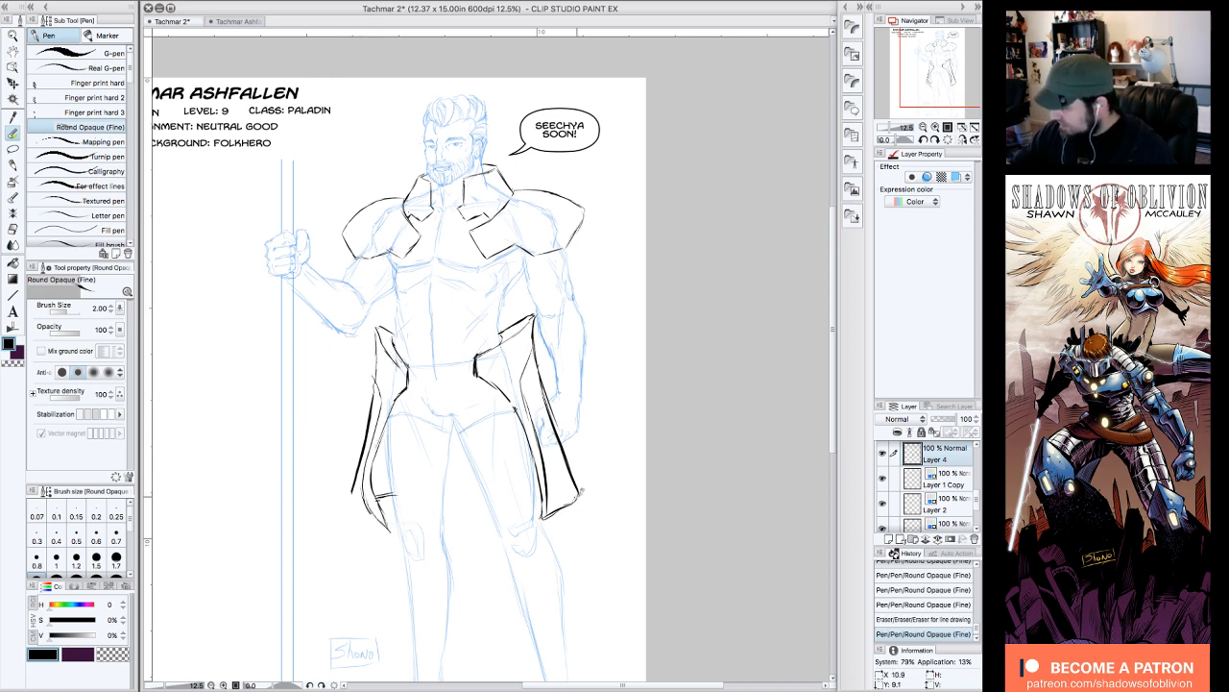
pyautogui.moveTo(558, 480); pyautogui.dragTo(536, 490)
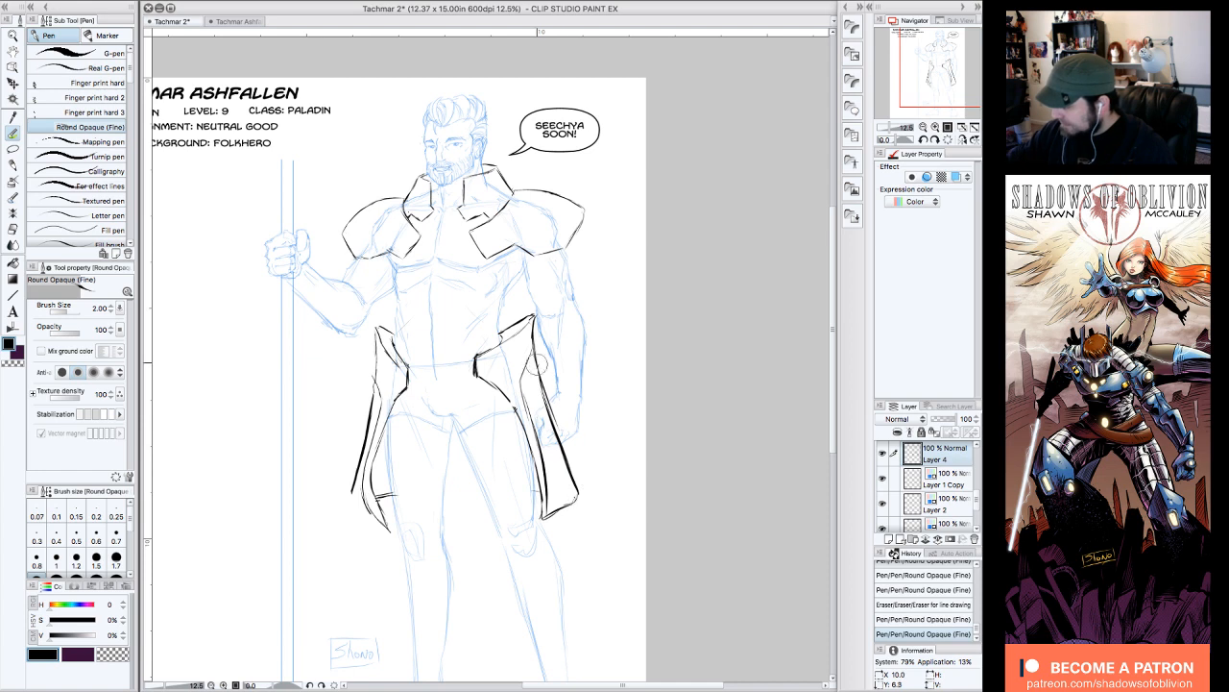
pyautogui.moveTo(363, 398)
pyautogui.mouseDown()
pyautogui.moveTo(328, 517)
pyautogui.moveTo(356, 476)
pyautogui.moveTo(348, 500)
pyautogui.moveTo(369, 386)
pyautogui.mouseUp()
pyautogui.moveTo(529, 381)
pyautogui.mouseDown()
pyautogui.moveTo(541, 353)
pyautogui.moveTo(576, 490)
pyautogui.mouseUp()
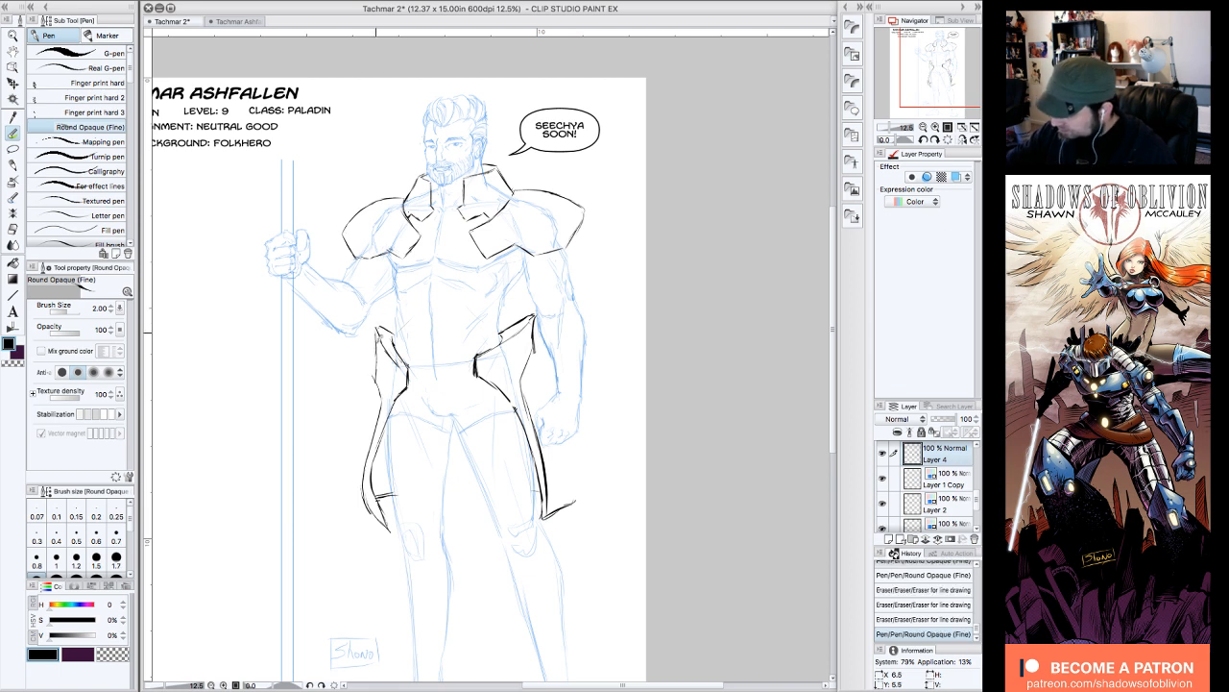
# - Redraw the staff-side panel's outer edge from its raised point to the hem, pulling its bulge in closer to the leg
pyautogui.moveTo(376, 331)
pyautogui.mouseDown()
pyautogui.moveTo(380, 396)
pyautogui.moveTo(382, 386)
pyautogui.moveTo(363, 488)
pyautogui.mouseUp()
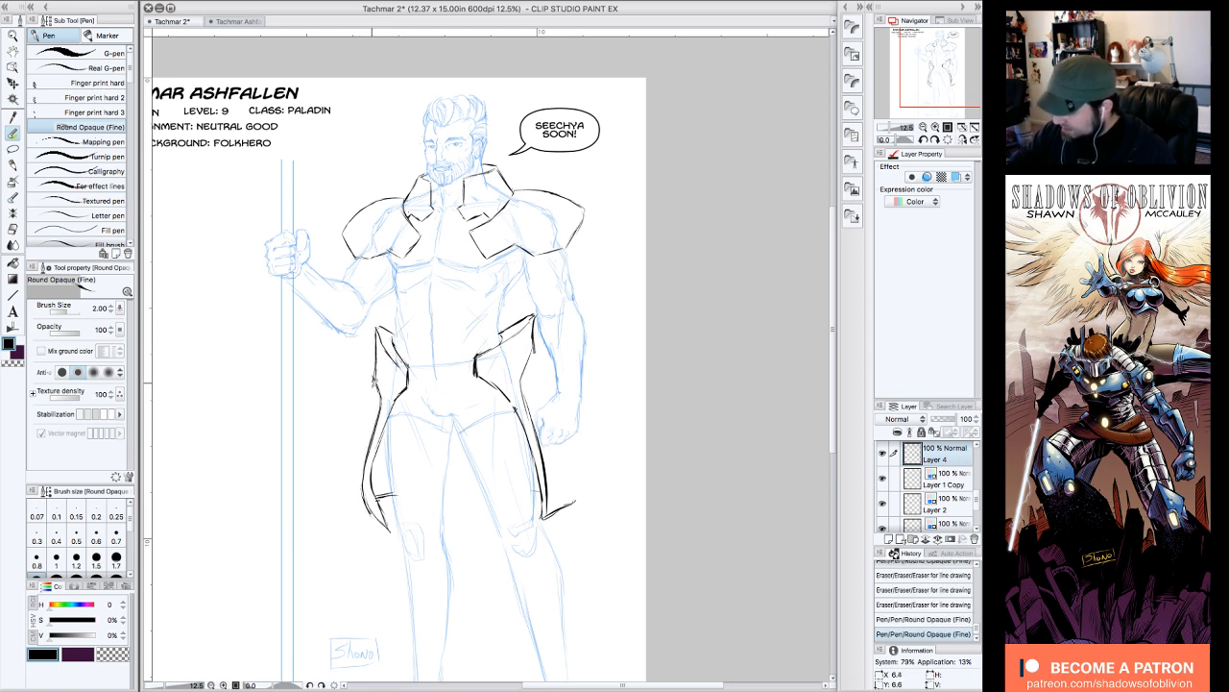
pyautogui.moveTo(381, 371)
pyautogui.mouseDown()
pyautogui.moveTo(357, 473)
pyautogui.moveTo(377, 515)
pyautogui.mouseUp()
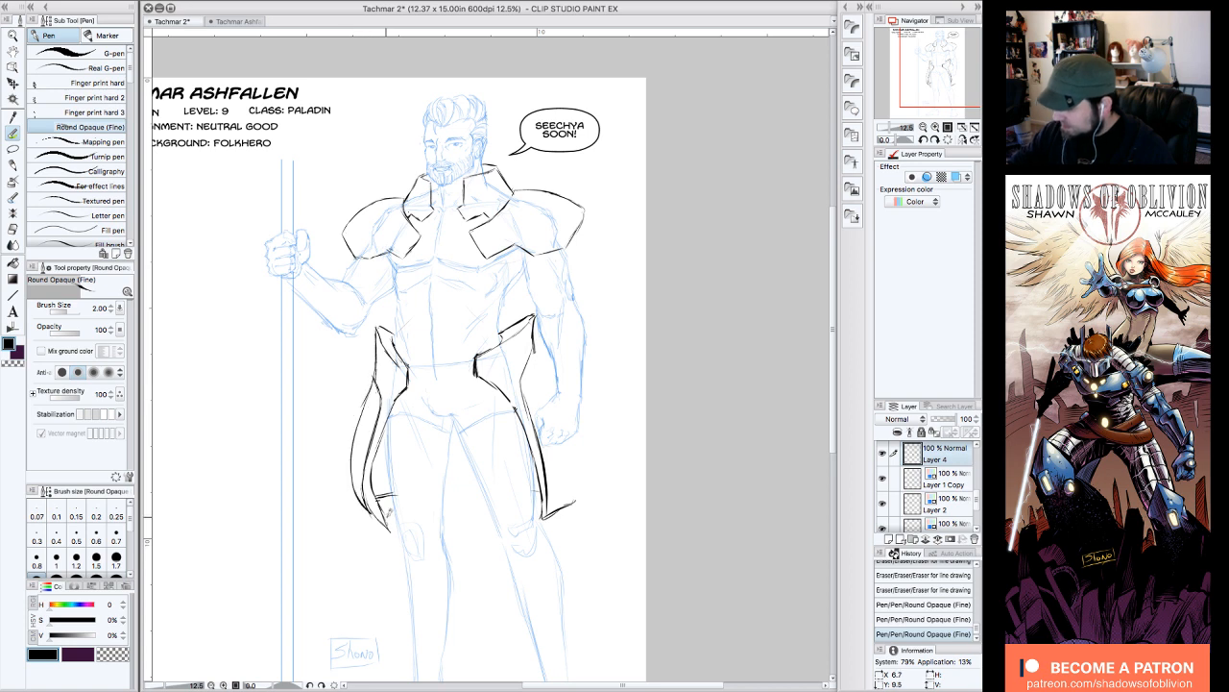
pyautogui.moveTo(361, 402)
pyautogui.mouseDown()
pyautogui.moveTo(349, 489)
pyautogui.moveTo(365, 472)
pyautogui.moveTo(364, 411)
pyautogui.mouseUp()
pyautogui.moveTo(356, 455); pyautogui.dragTo(363, 515)
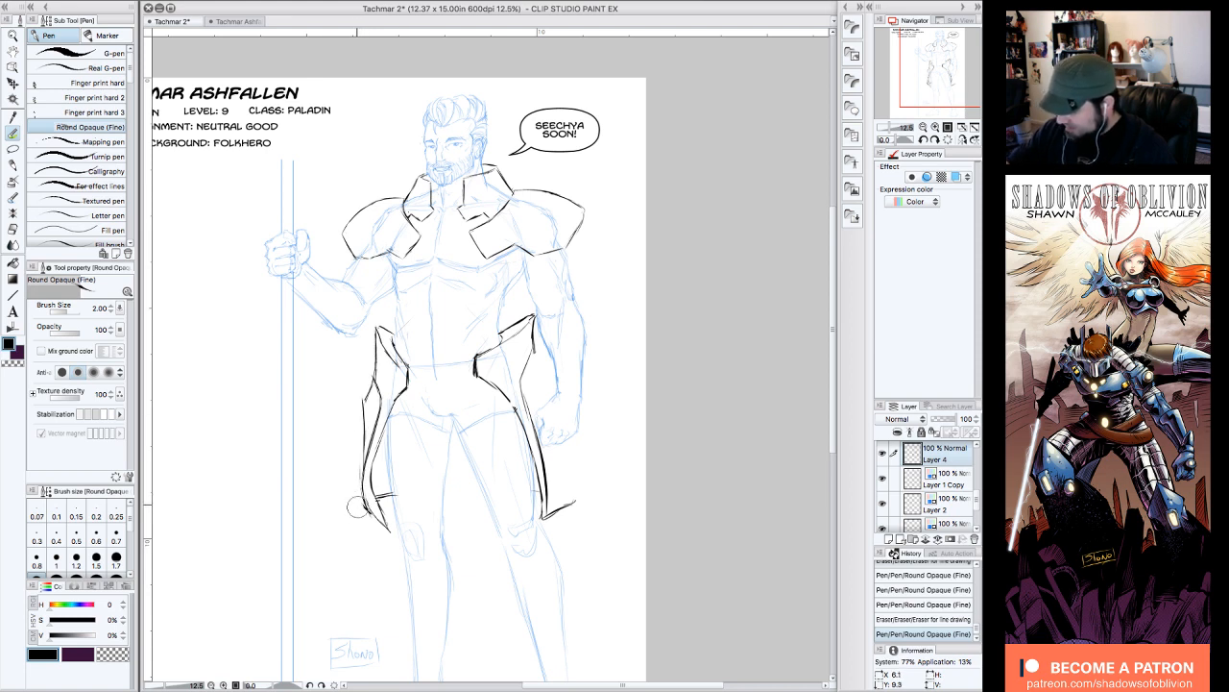
# - Draw the free-arm-side panel's outer edge from its raised point past the hip, and open a gap in the staff-side panel's outer edge
pyautogui.moveTo(536, 347); pyautogui.dragTo(563, 450)
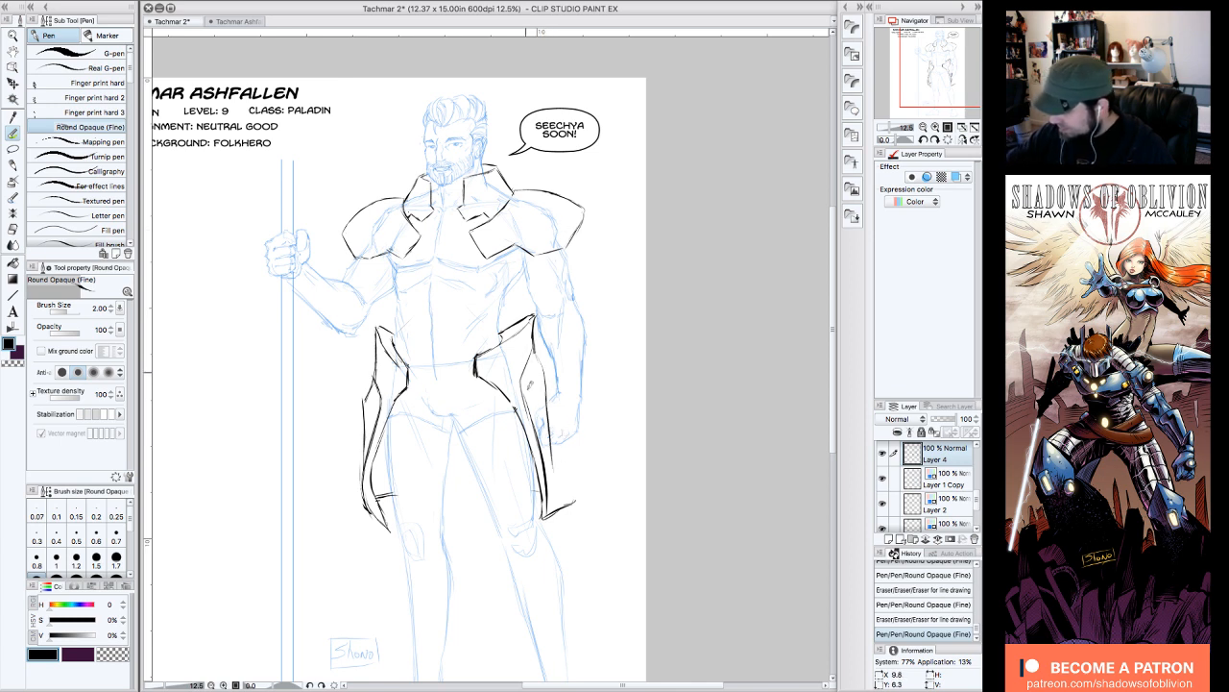
pyautogui.moveTo(526, 363); pyautogui.dragTo(531, 386)
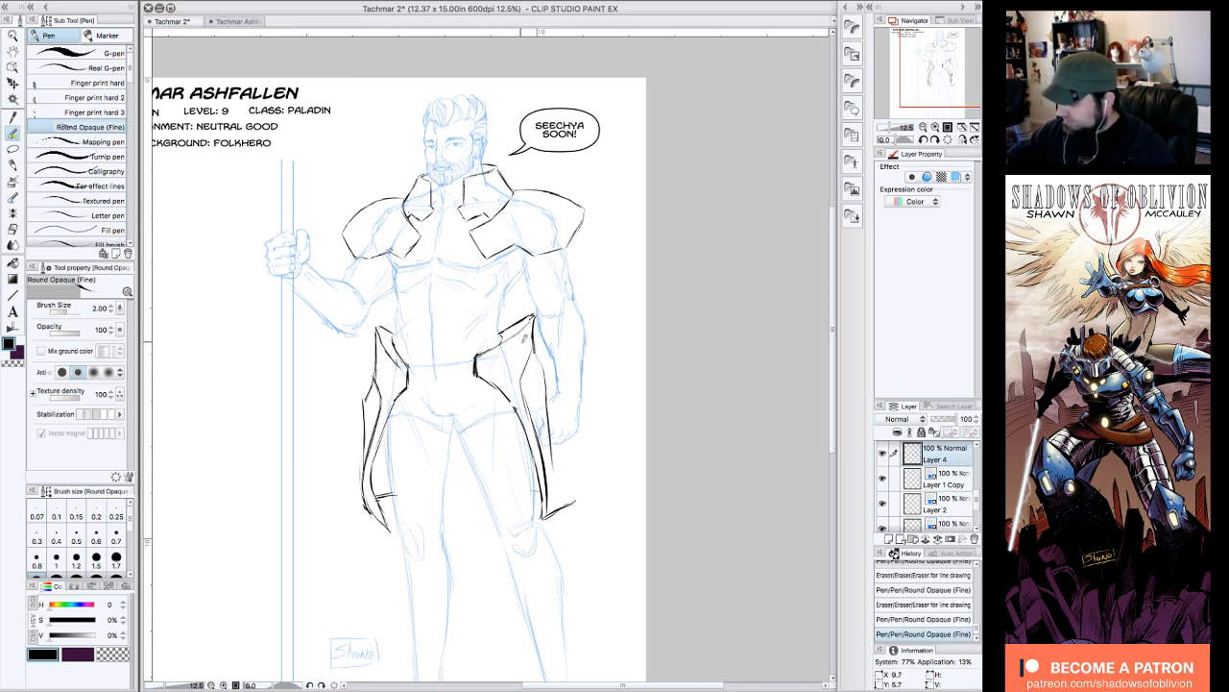
pyautogui.moveTo(365, 389); pyautogui.dragTo(356, 428)
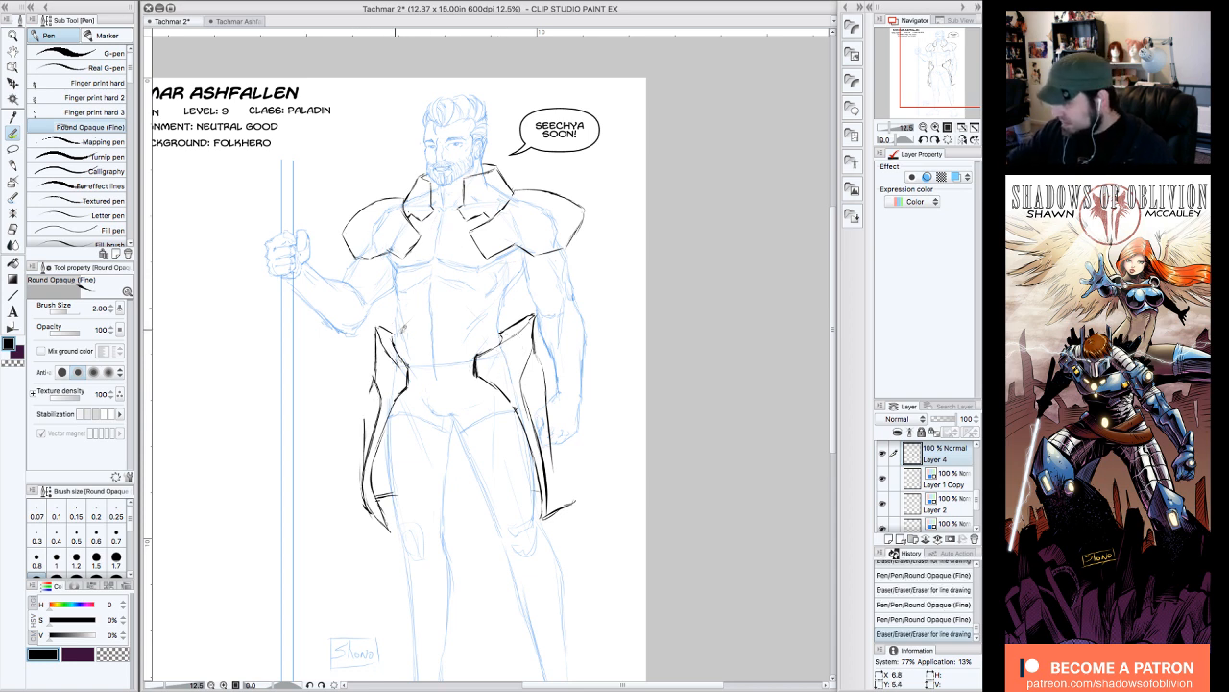
pyautogui.moveTo(397, 332); pyautogui.dragTo(395, 344)
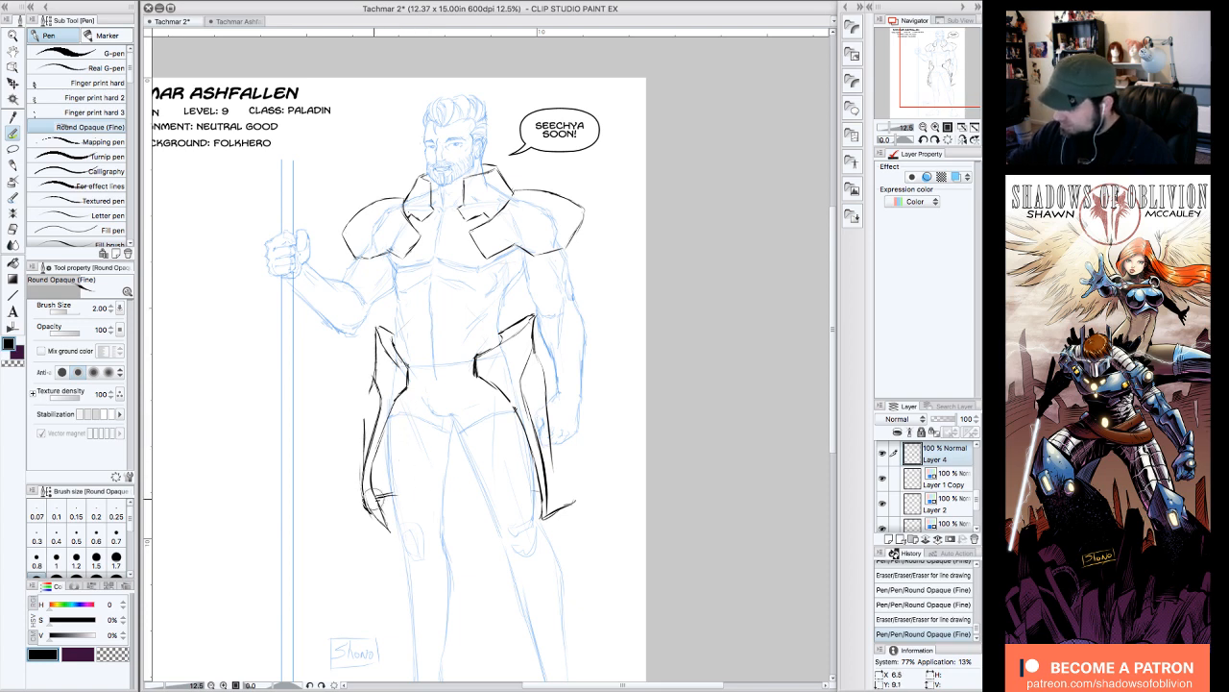
pyautogui.moveTo(374, 495)
pyautogui.mouseDown()
pyautogui.moveTo(387, 534)
pyautogui.moveTo(380, 497)
pyautogui.mouseUp()
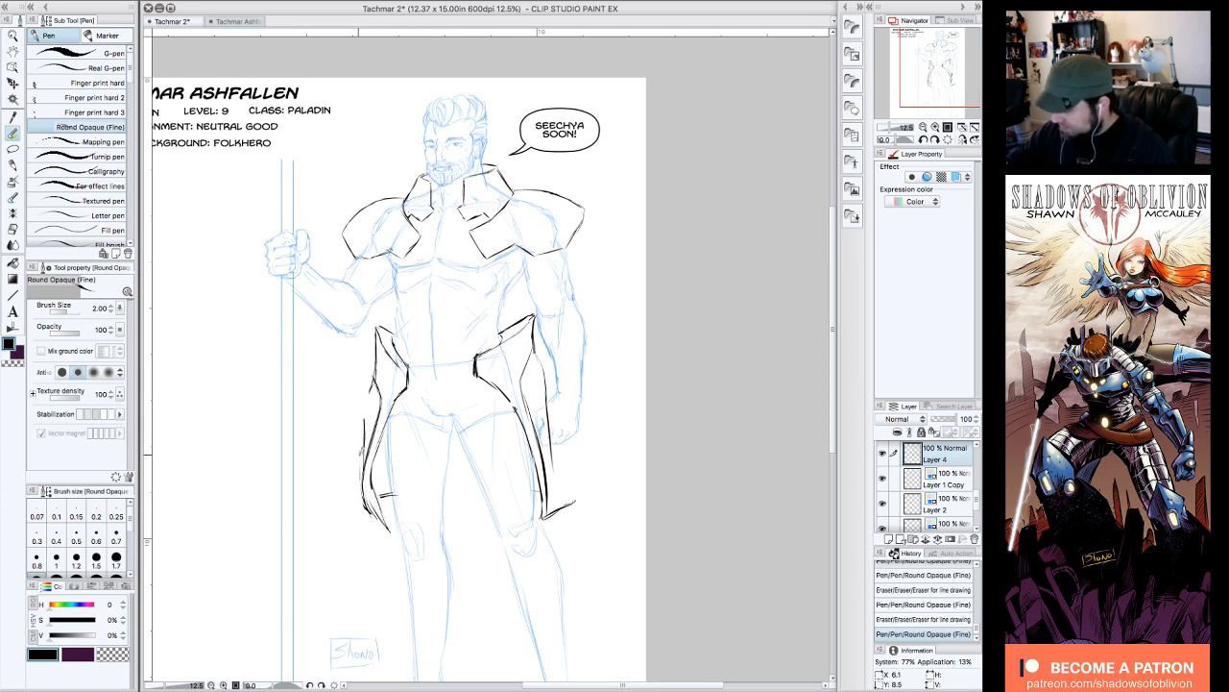
# - Erase the lower part of the free-arm-side panel and redraw its leg-side edge as a fuller curve down to the slanted hem
pyautogui.moveTo(545, 425)
pyautogui.mouseDown()
pyautogui.moveTo(519, 413)
pyautogui.moveTo(536, 514)
pyautogui.moveTo(547, 480)
pyautogui.mouseUp()
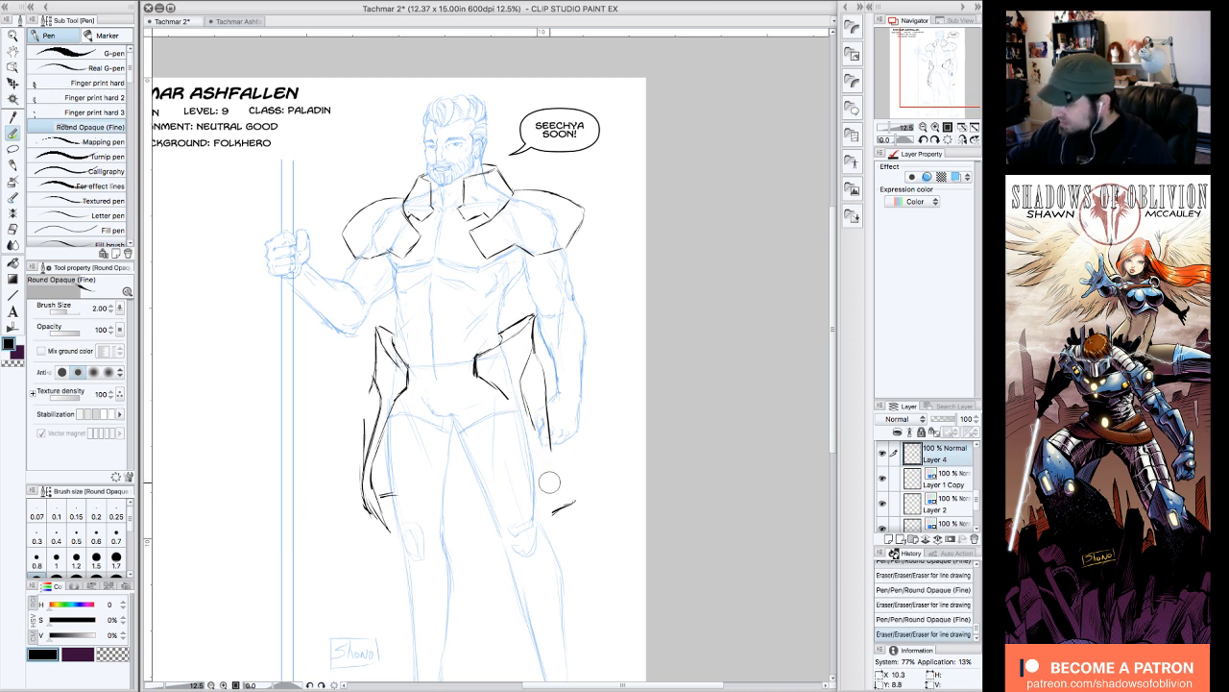
pyautogui.moveTo(507, 386); pyautogui.dragTo(534, 428)
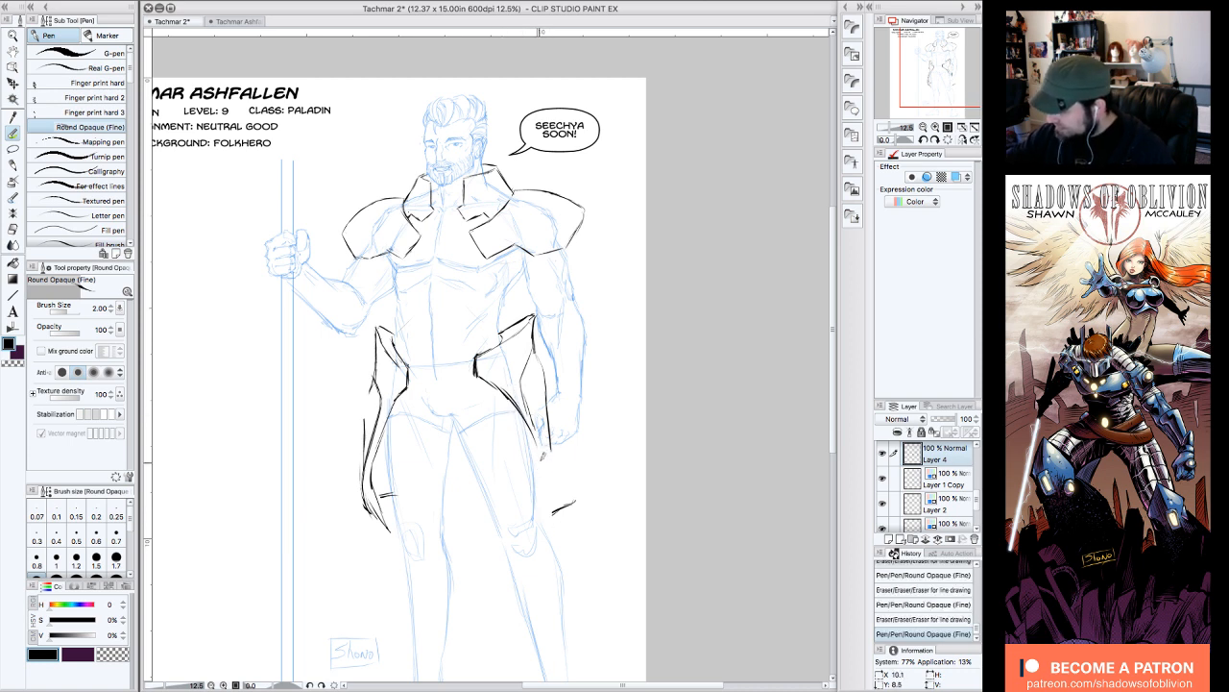
pyautogui.moveTo(551, 475); pyautogui.dragTo(548, 514)
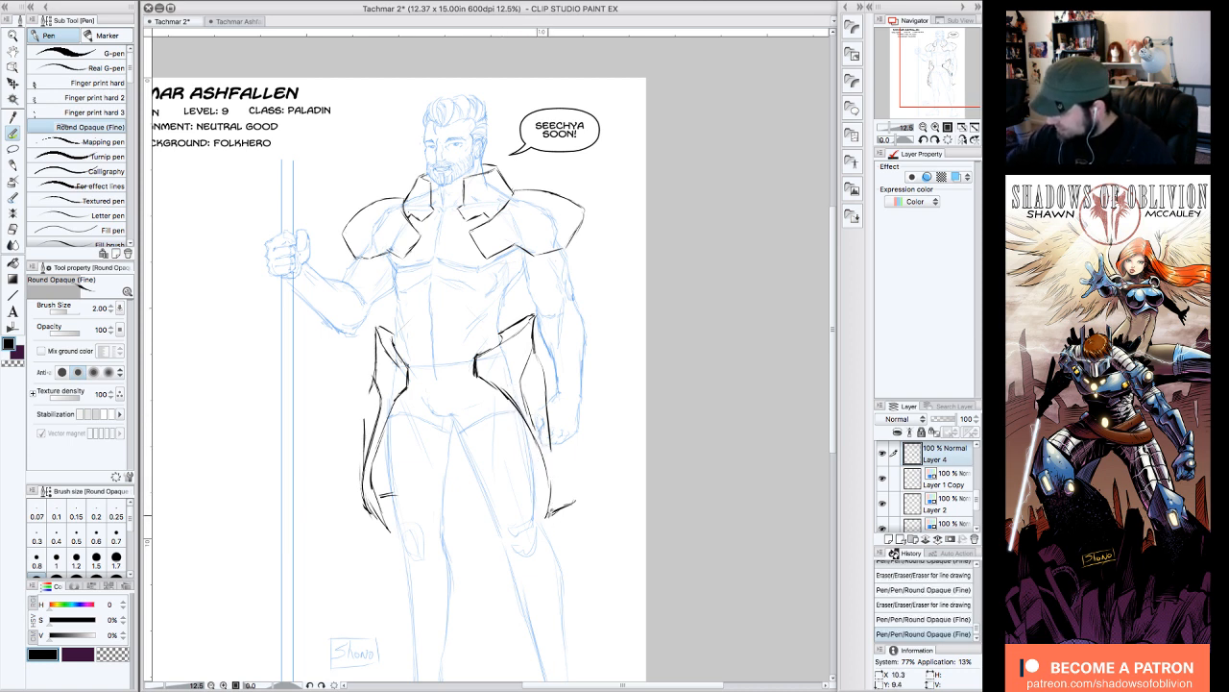
pyautogui.moveTo(510, 380); pyautogui.dragTo(520, 386)
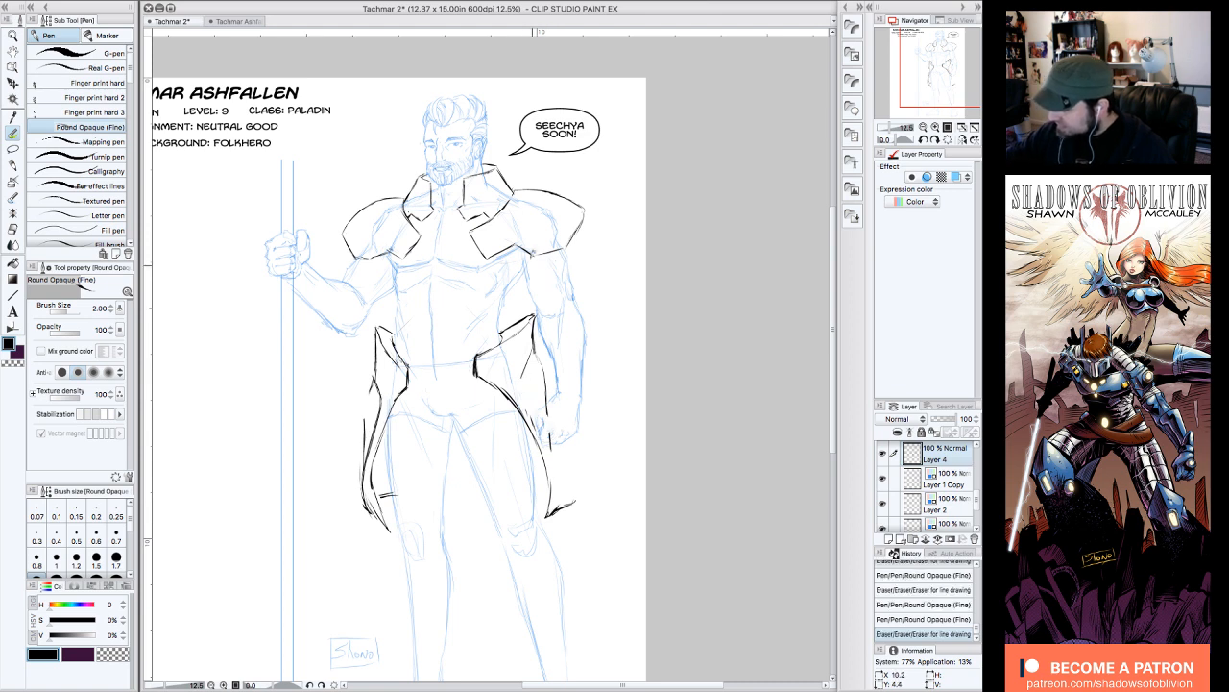
pyautogui.moveTo(534, 344)
pyautogui.mouseDown()
pyautogui.moveTo(523, 384)
pyautogui.moveTo(552, 437)
pyautogui.moveTo(546, 519)
pyautogui.mouseUp()
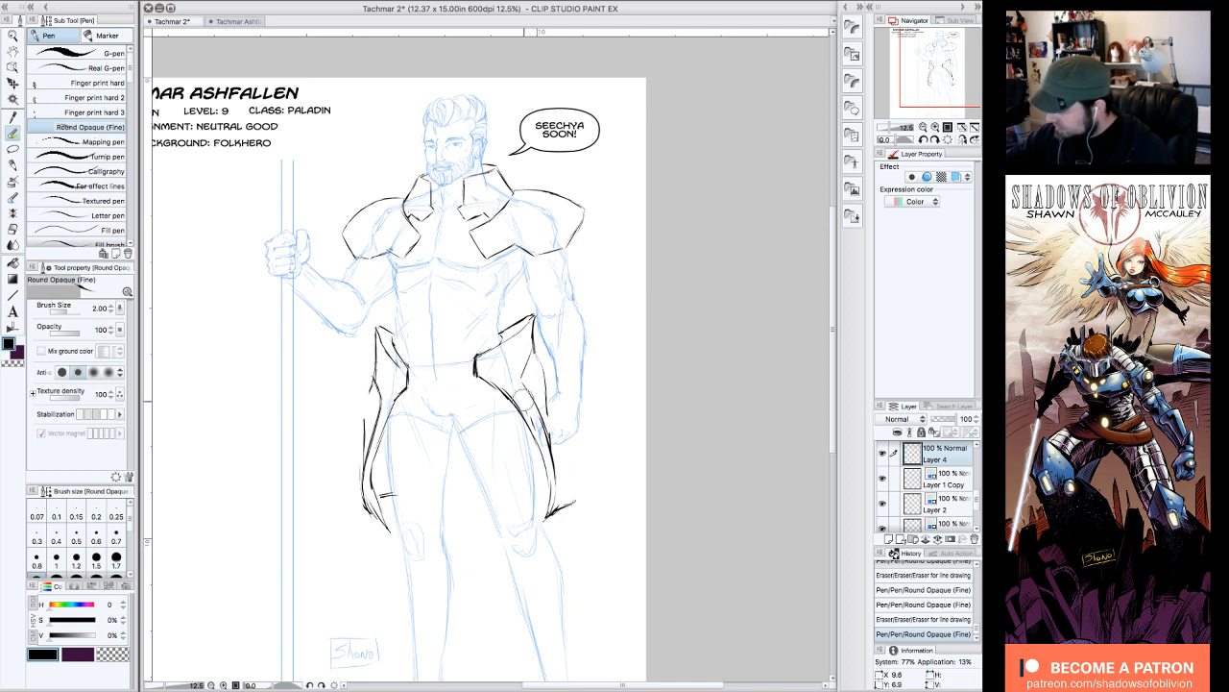
# - Erase the free-arm-side panel's upper outer edge and redraw it slanting outward from the raised point, behind the hand, down to the hem
pyautogui.moveTo(525, 400); pyautogui.dragTo(543, 426)
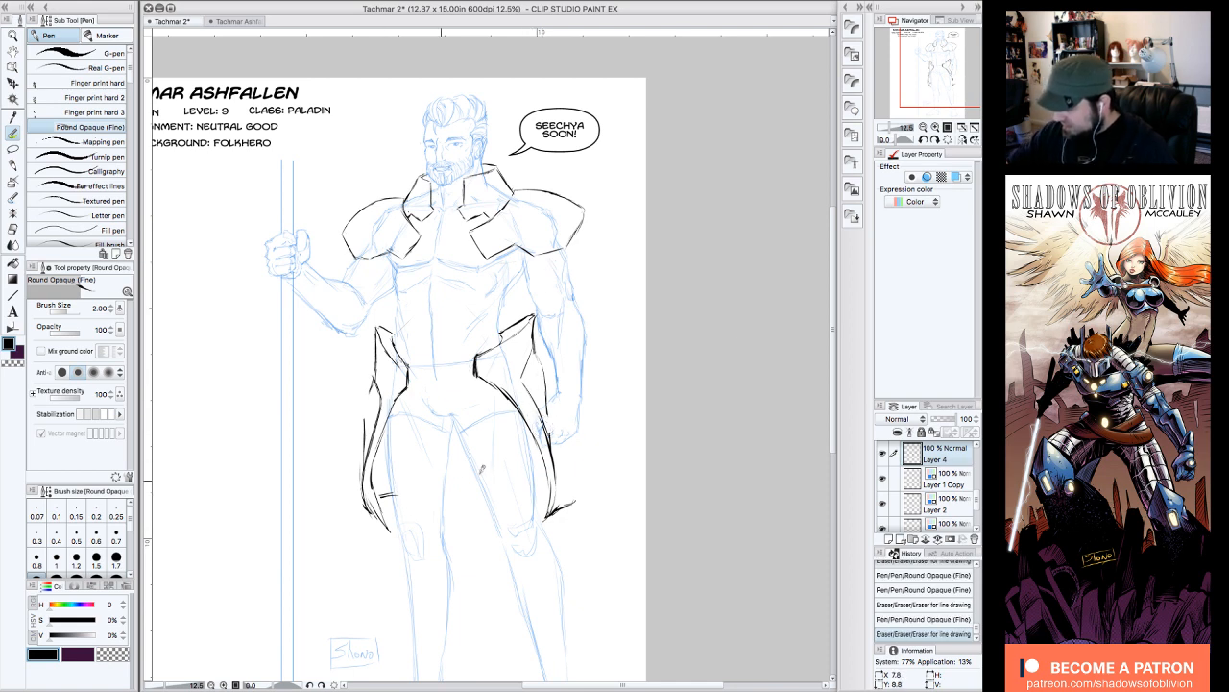
pyautogui.moveTo(579, 471); pyautogui.dragTo(541, 474)
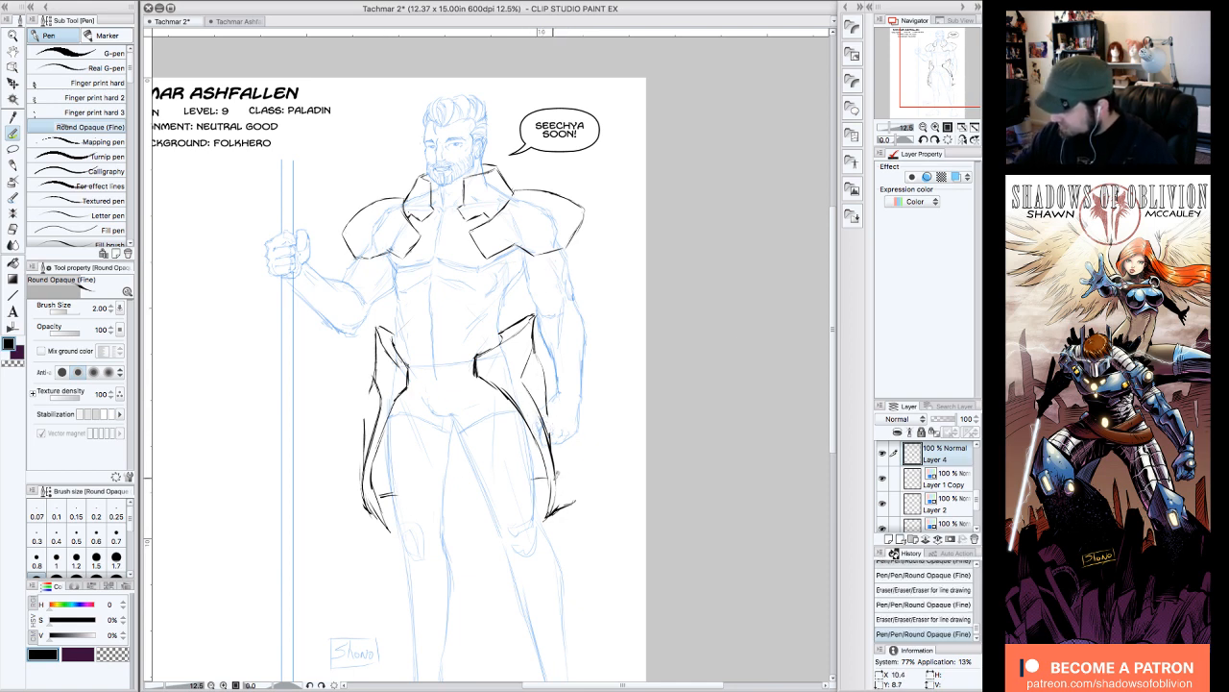
pyautogui.moveTo(486, 335); pyautogui.dragTo(509, 347)
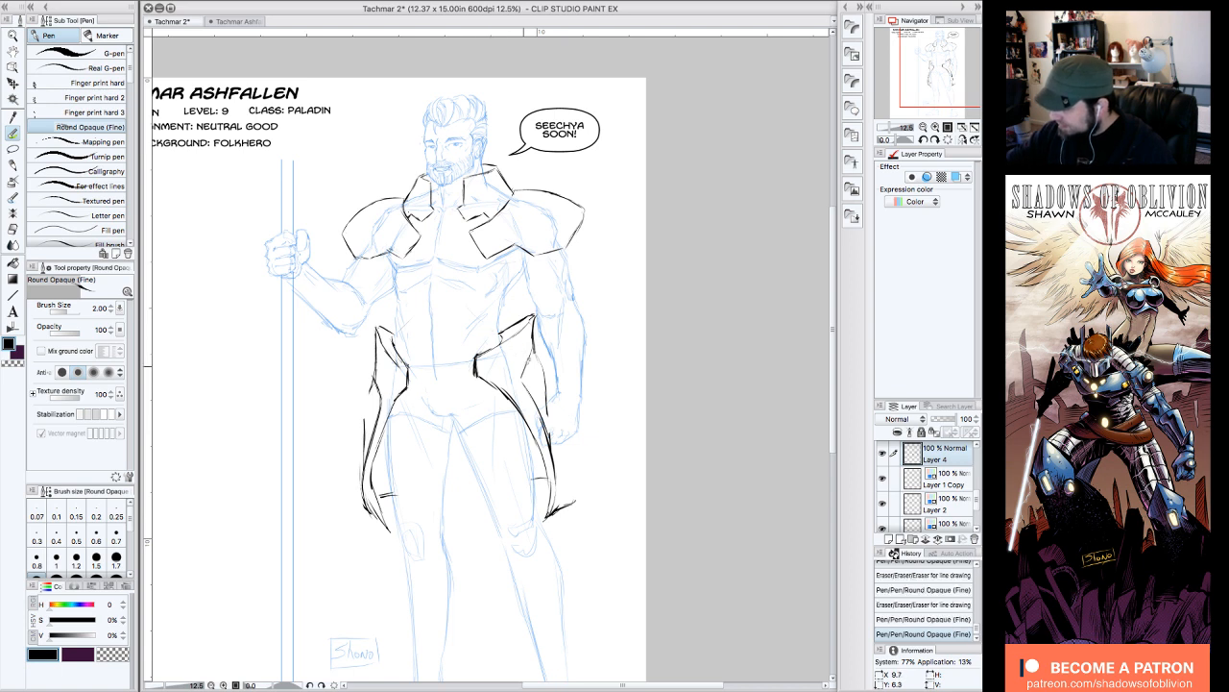
pyautogui.moveTo(528, 457); pyautogui.dragTo(526, 421)
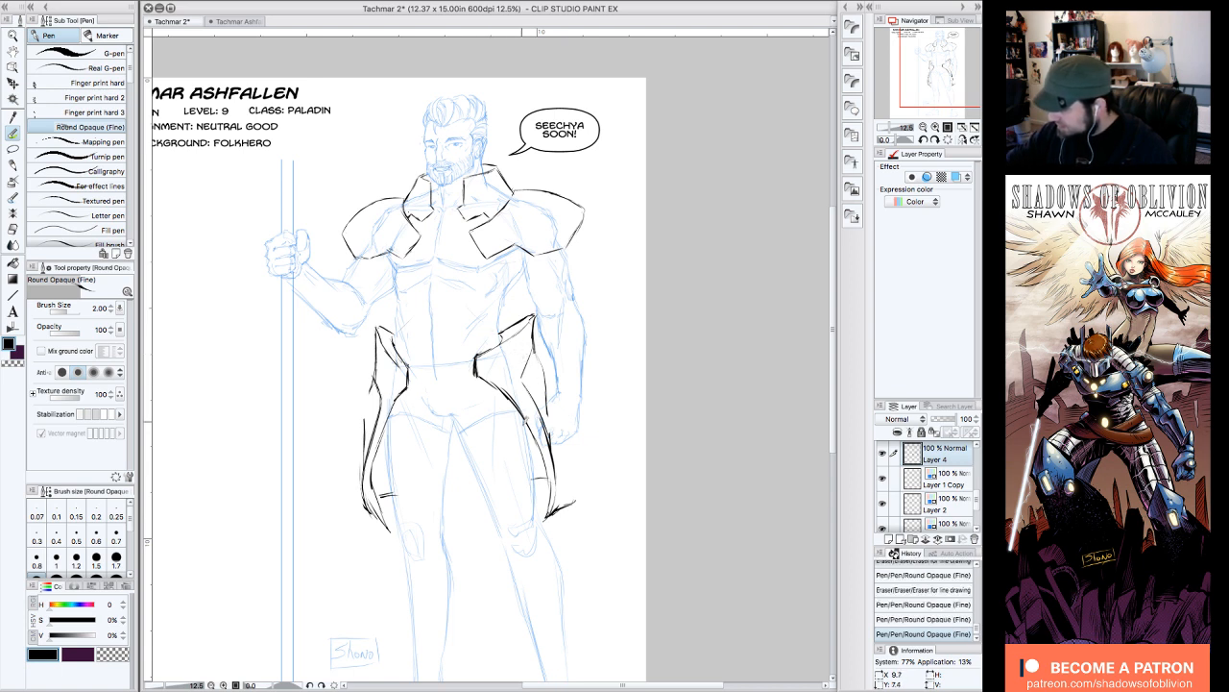
pyautogui.moveTo(544, 360); pyautogui.dragTo(557, 413)
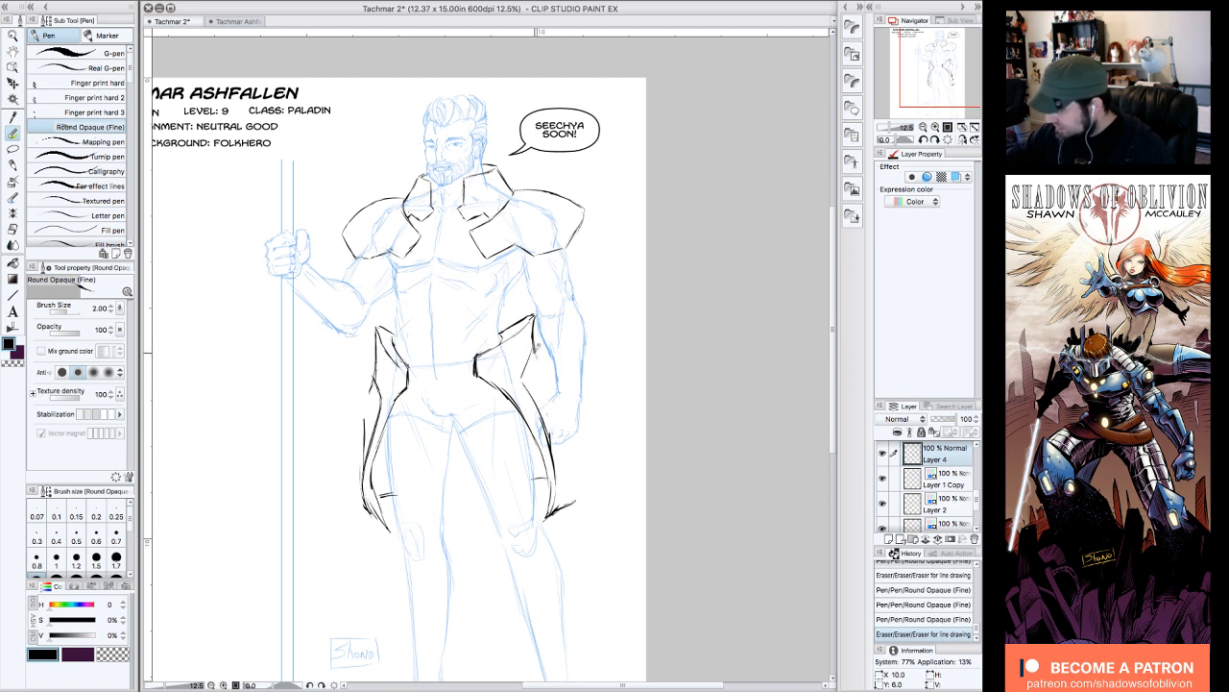
pyautogui.moveTo(536, 344); pyautogui.dragTo(575, 456)
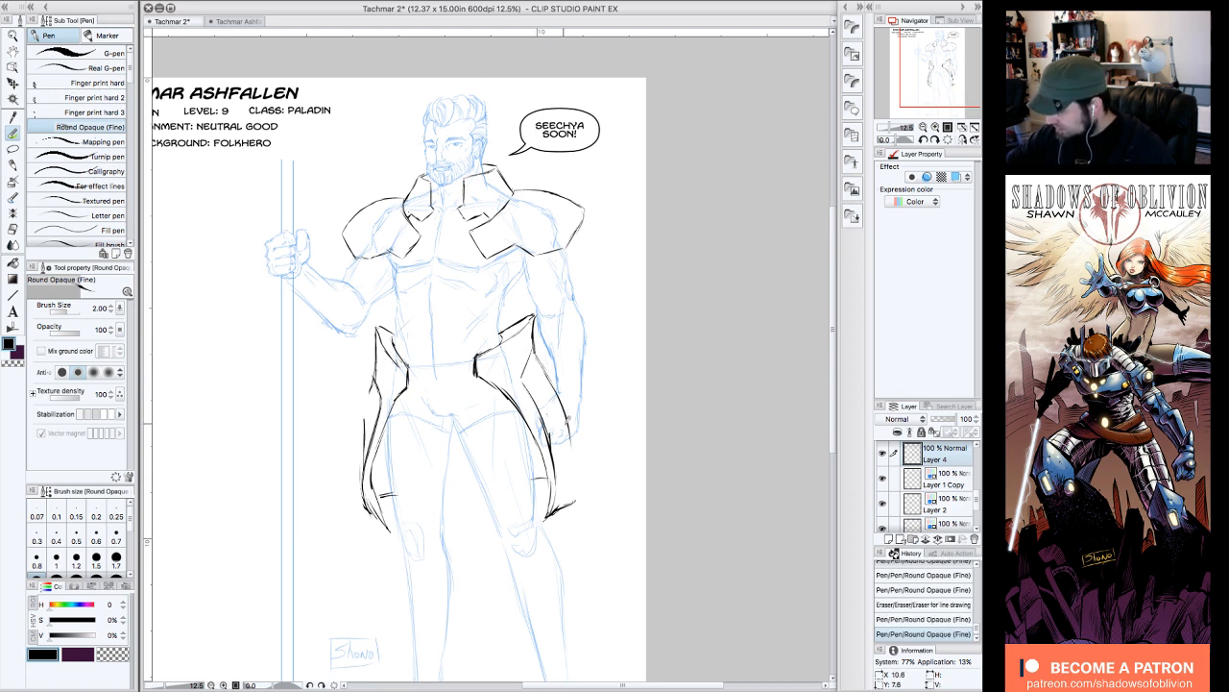
pyautogui.moveTo(565, 412); pyautogui.dragTo(573, 504)
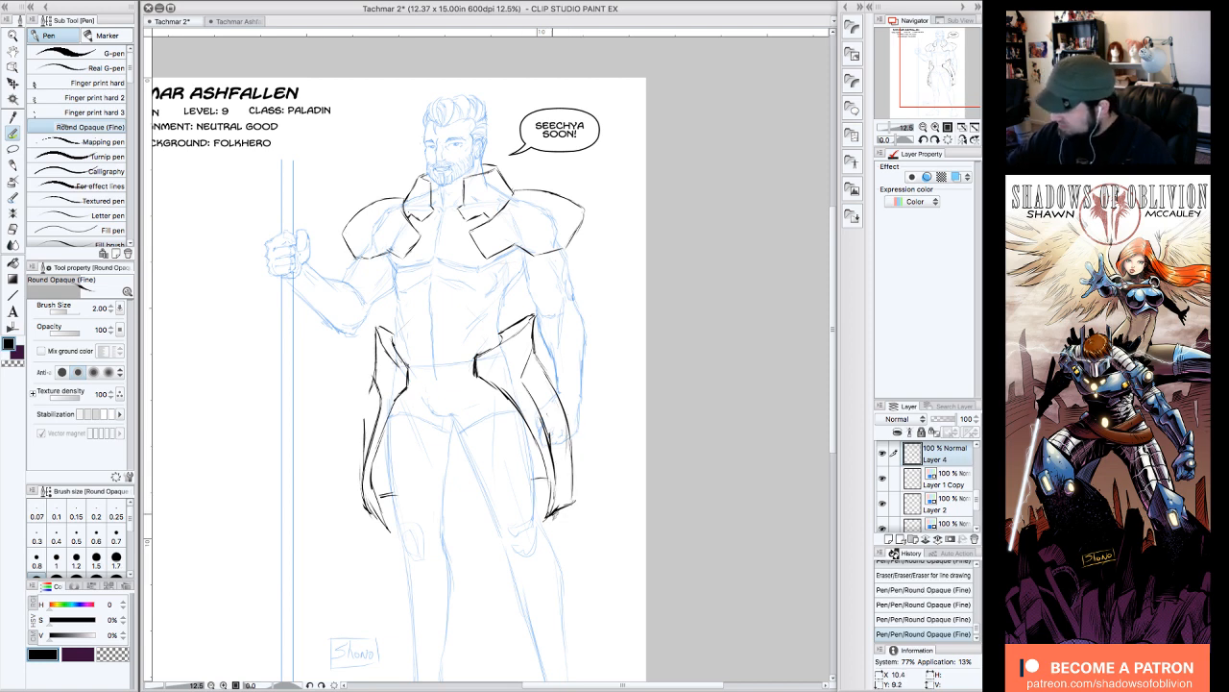
pyautogui.moveTo(573, 500)
pyautogui.mouseDown()
pyautogui.moveTo(554, 514)
pyautogui.moveTo(574, 475)
pyautogui.mouseUp()
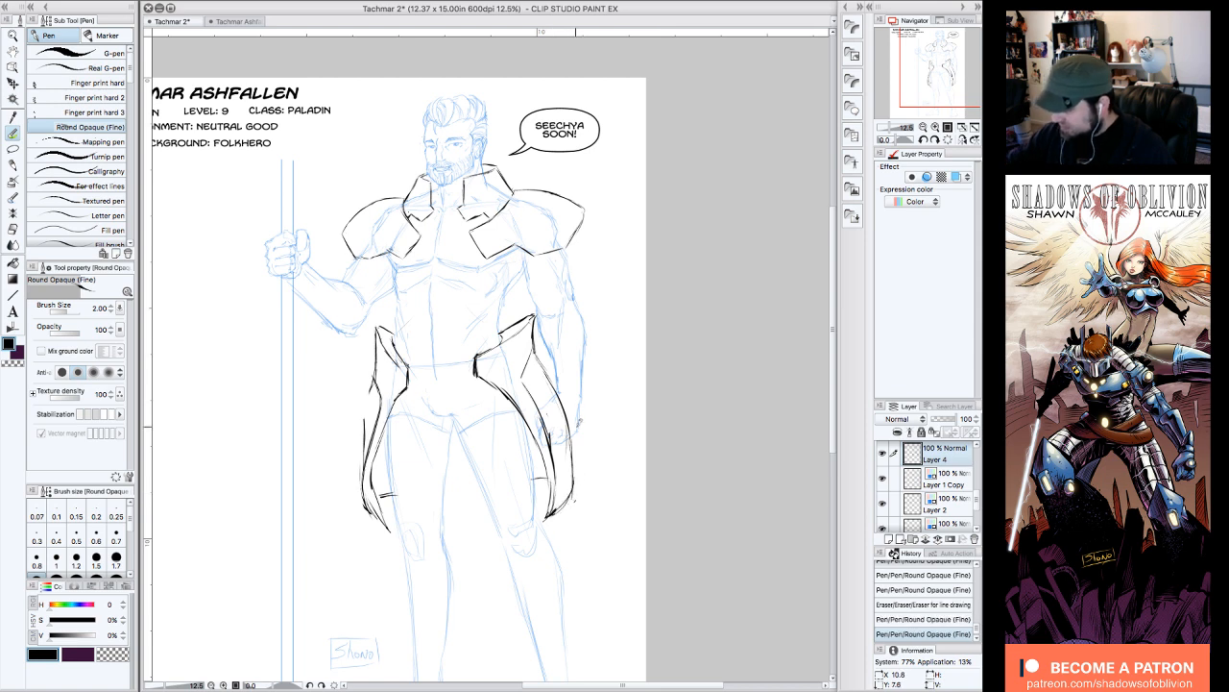
# - Erase the free-arm-side panel's inner fold line near the wrist and redraw the fold and the lower inner contour
pyautogui.moveTo(551, 430); pyautogui.dragTo(544, 495)
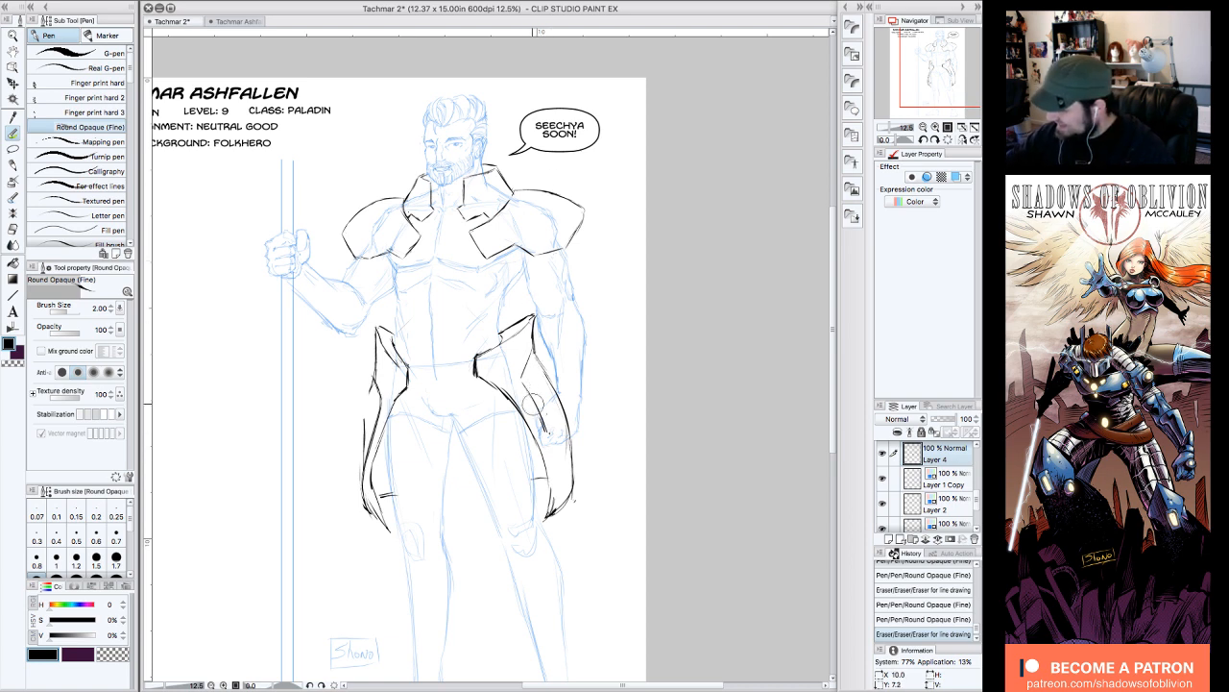
pyautogui.moveTo(535, 401); pyautogui.dragTo(549, 444)
pyautogui.moveTo(523, 390); pyautogui.dragTo(522, 382)
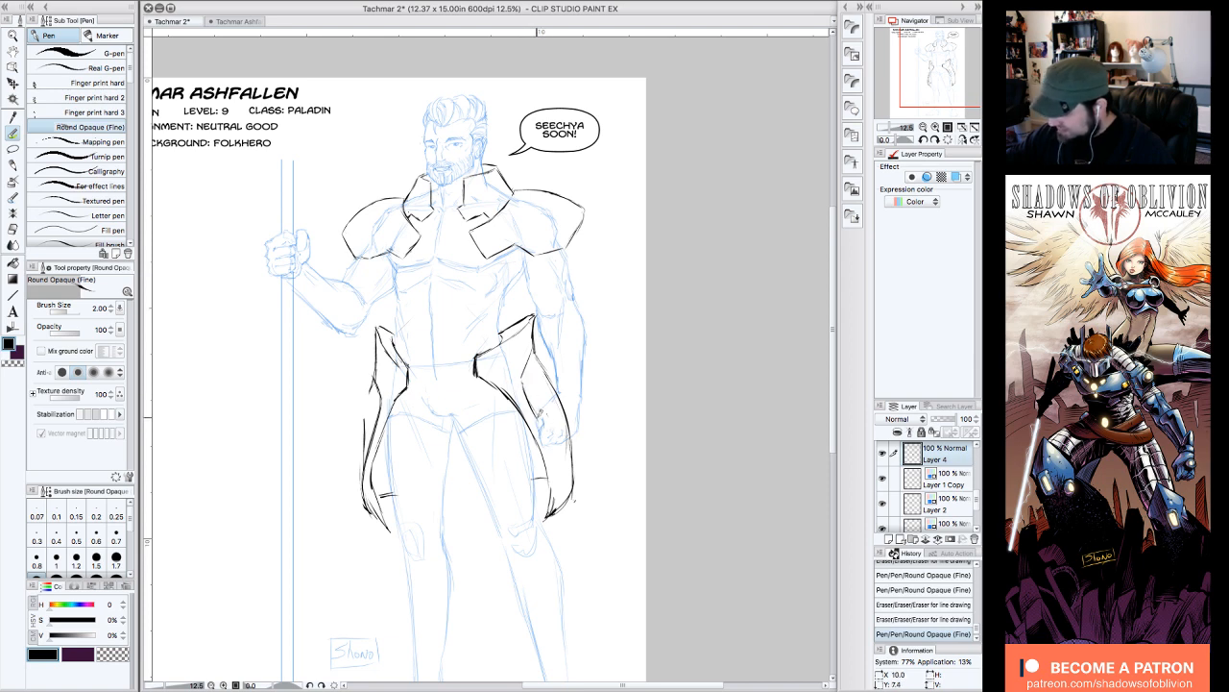
pyautogui.moveTo(541, 411)
pyautogui.mouseDown()
pyautogui.moveTo(565, 482)
pyautogui.moveTo(547, 519)
pyautogui.moveTo(546, 476)
pyautogui.moveTo(552, 505)
pyautogui.mouseUp()
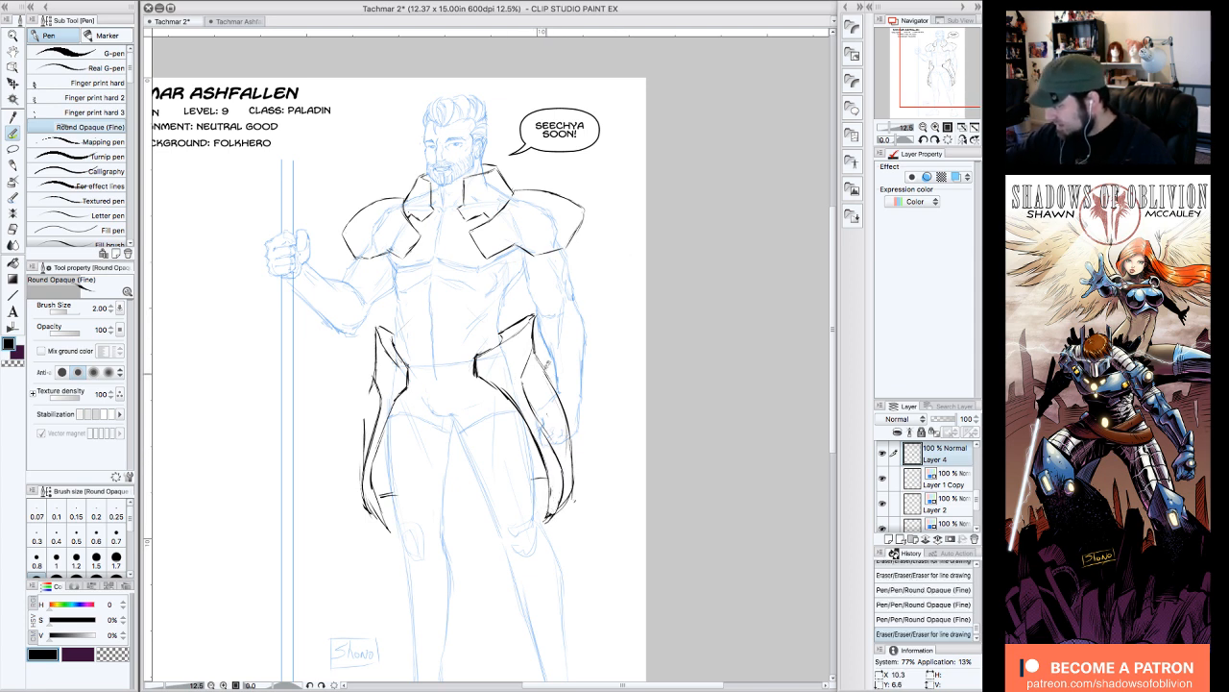
# - Erase the free-arm-side panel's lines crossing the hand, and close the gap in the staff-side panel's outer edge
pyautogui.moveTo(546, 367)
pyautogui.mouseDown()
pyautogui.moveTo(574, 436)
pyautogui.moveTo(561, 381)
pyautogui.moveTo(582, 513)
pyautogui.mouseUp()
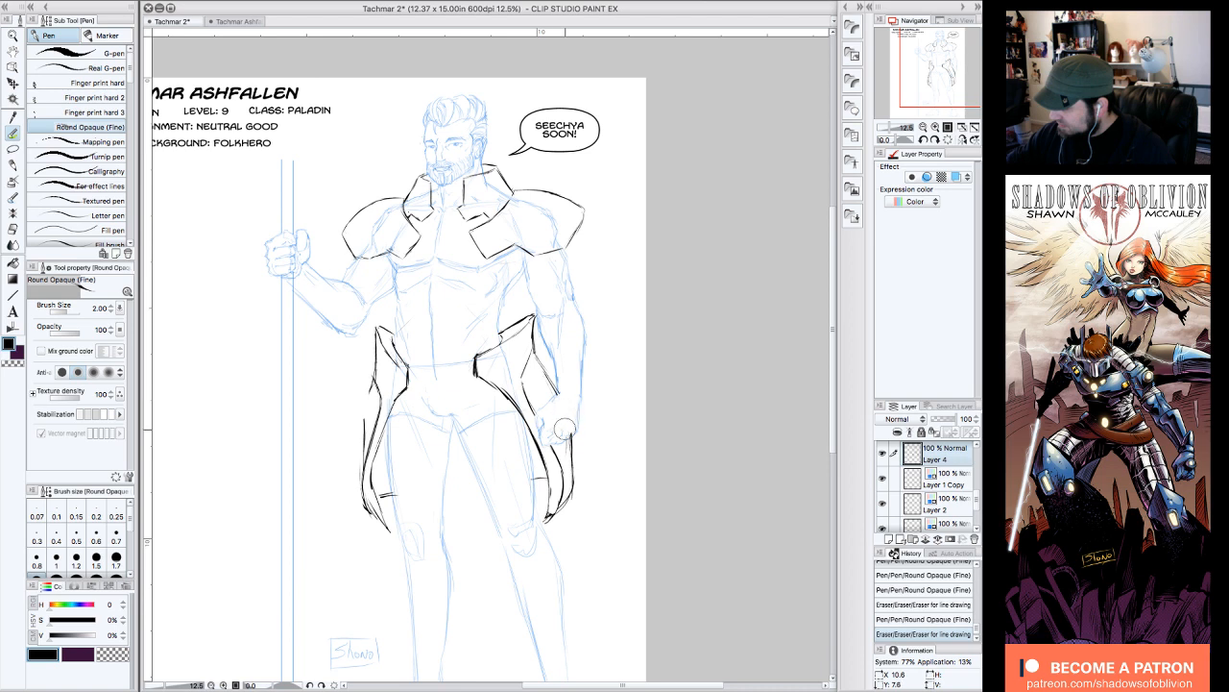
pyautogui.moveTo(564, 432); pyautogui.dragTo(567, 409)
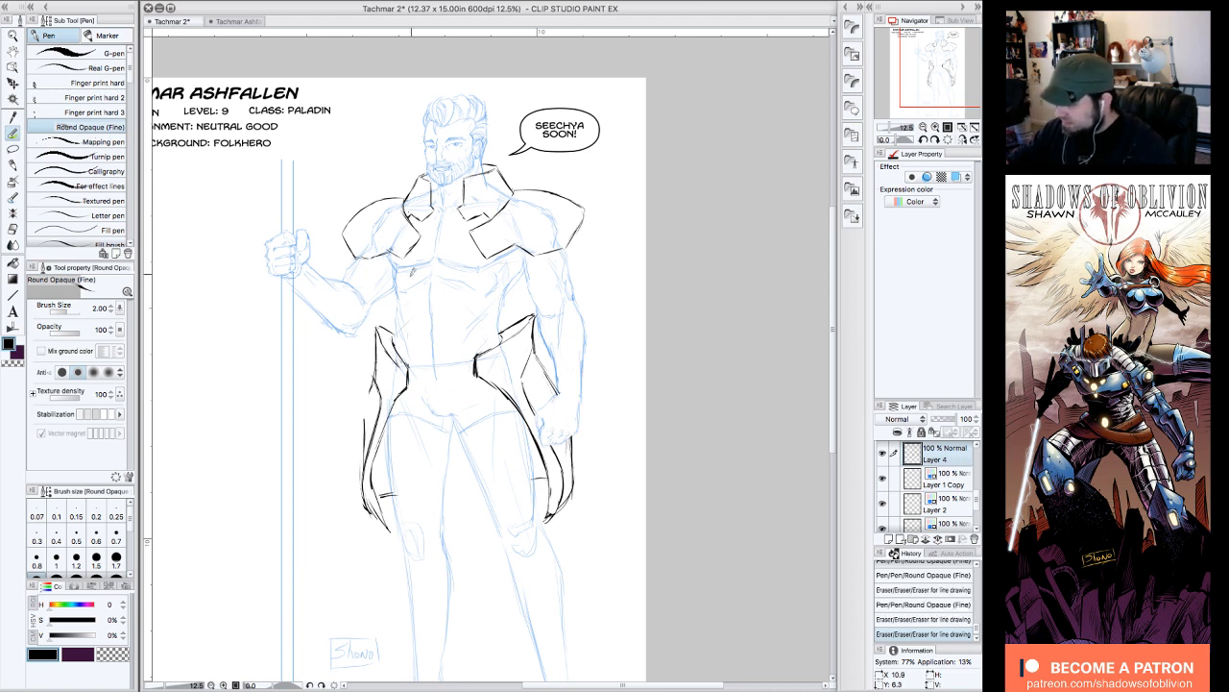
pyautogui.moveTo(371, 391)
pyautogui.mouseDown()
pyautogui.moveTo(353, 452)
pyautogui.moveTo(375, 376)
pyautogui.mouseUp()
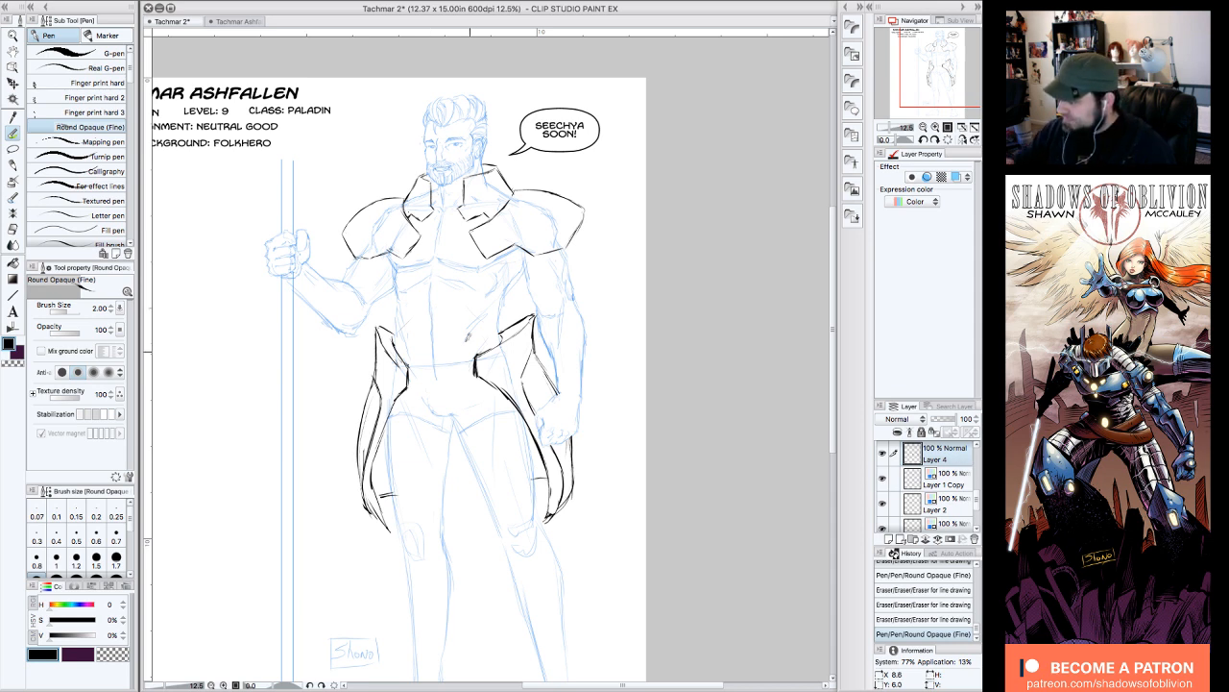
# - Draw a long central tabard panel from the waist to a pointed hem at the knees, with a doubled line along its free-arm side
pyautogui.click(422, 372)
pyautogui.moveTo(429, 351)
pyautogui.mouseDown()
pyautogui.moveTo(421, 367)
pyautogui.moveTo(463, 337)
pyautogui.moveTo(468, 365)
pyautogui.moveTo(424, 357)
pyautogui.moveTo(442, 338)
pyautogui.moveTo(422, 355)
pyautogui.moveTo(416, 423)
pyautogui.moveTo(414, 507)
pyautogui.moveTo(452, 553)
pyautogui.mouseUp()
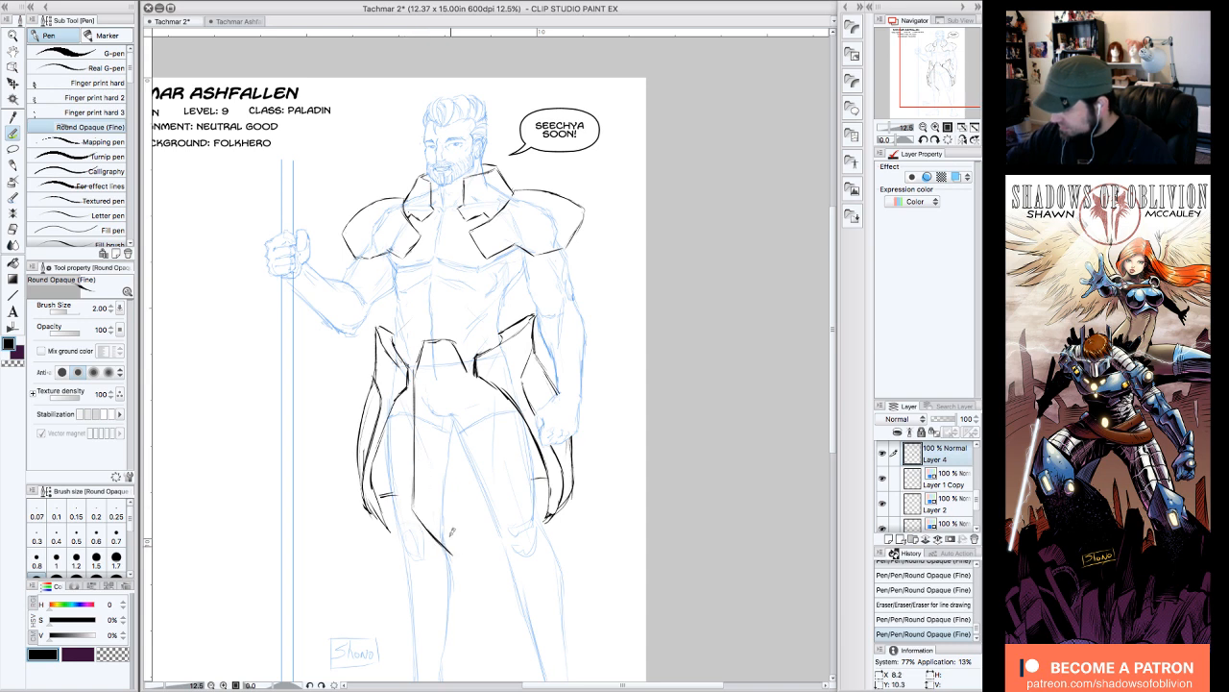
pyautogui.moveTo(470, 363)
pyautogui.mouseDown()
pyautogui.moveTo(501, 517)
pyautogui.moveTo(452, 557)
pyautogui.mouseUp()
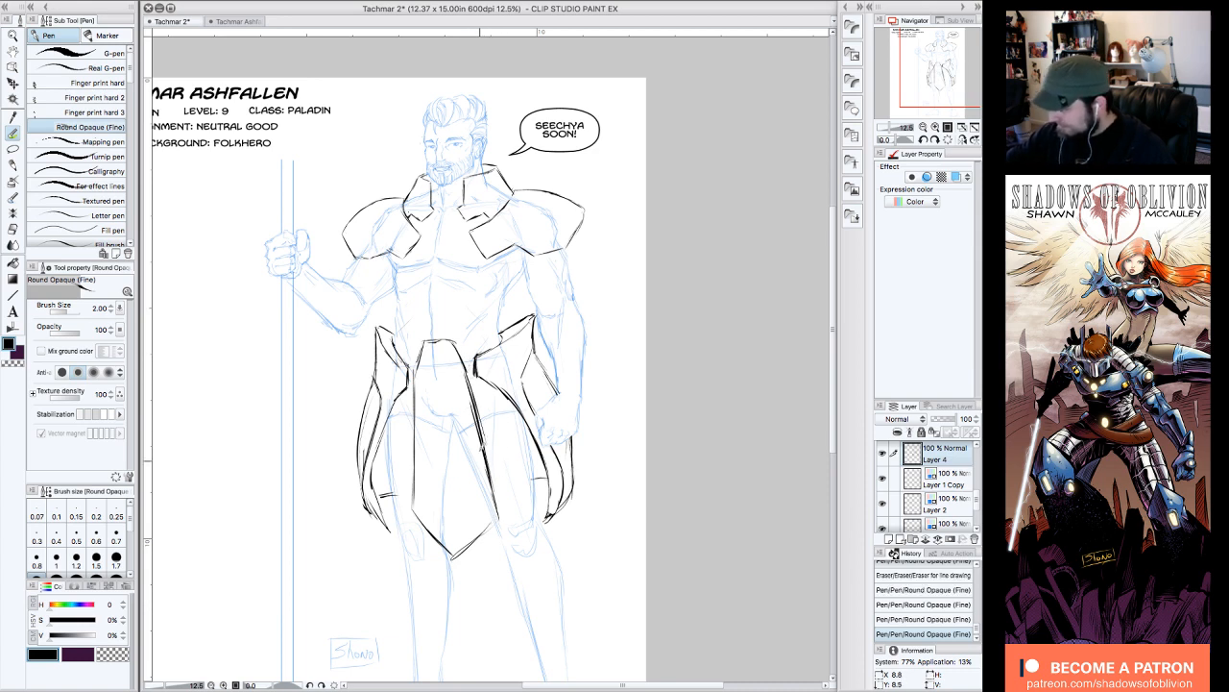
pyautogui.moveTo(466, 398)
pyautogui.mouseDown()
pyautogui.moveTo(460, 383)
pyautogui.moveTo(486, 459)
pyautogui.mouseUp()
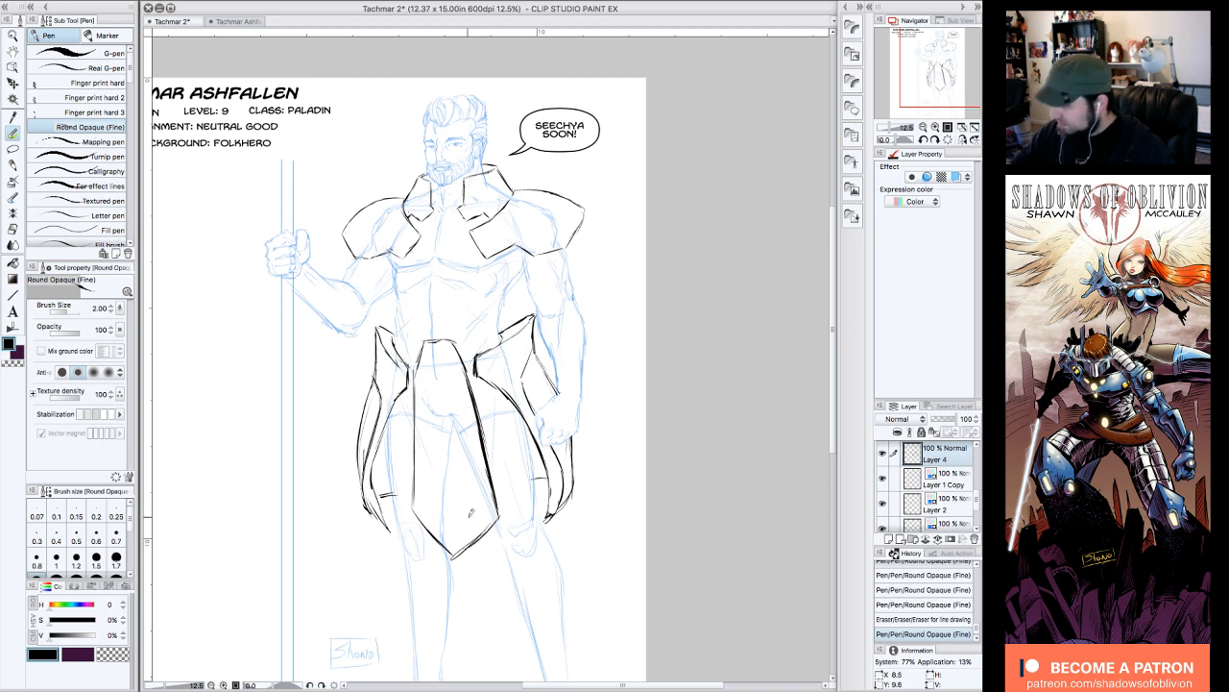
pyautogui.moveTo(413, 517); pyautogui.dragTo(417, 501)
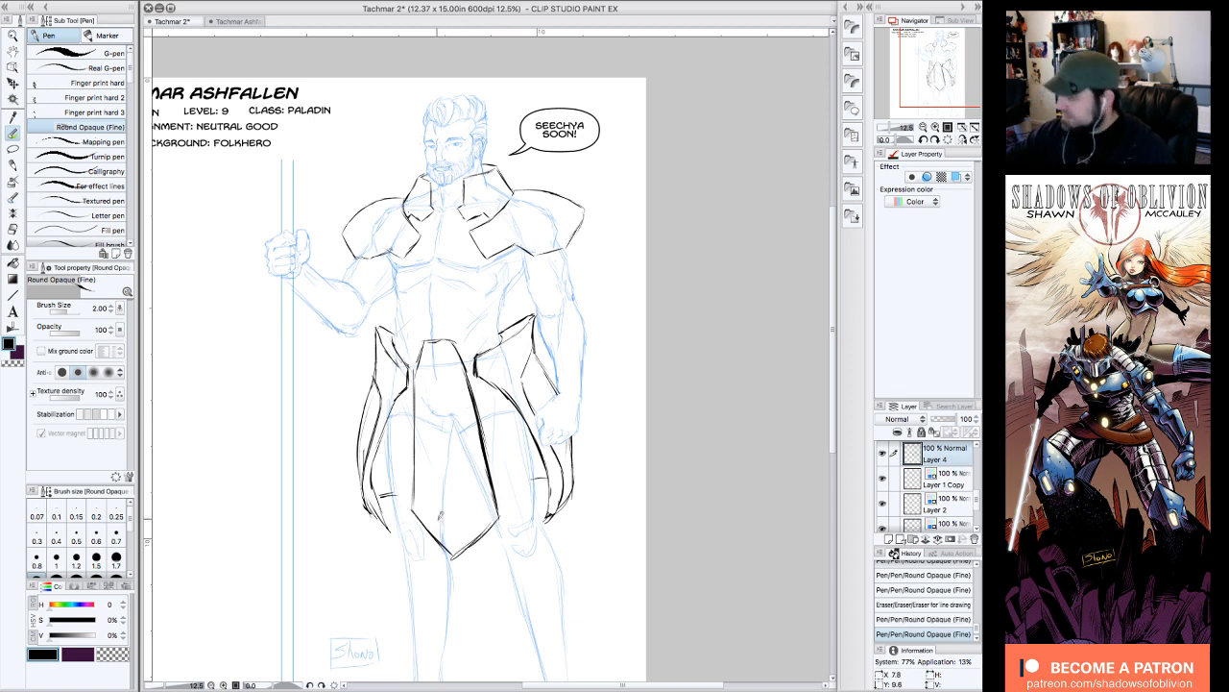
# - Hide Layer 3 with the blue waist and hip guide lines, keeping the Layer 1 Copy figure sketch visible
pyautogui.click(883, 478)
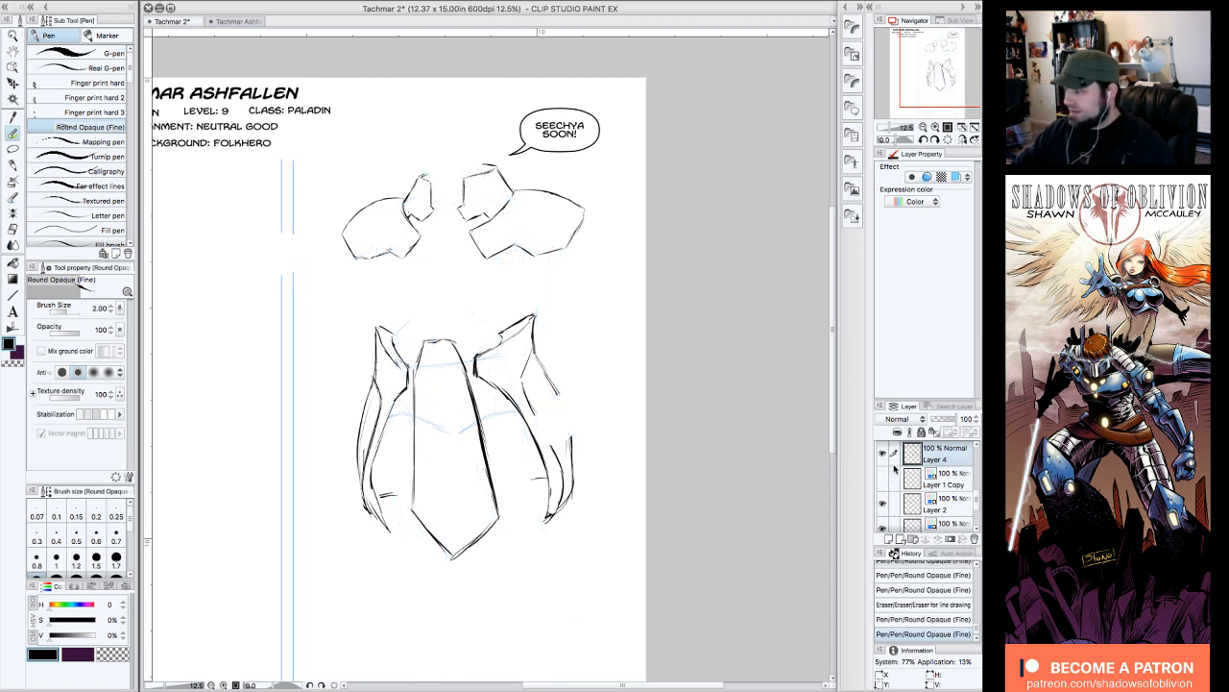
pyautogui.scroll(-3, 972, 483)
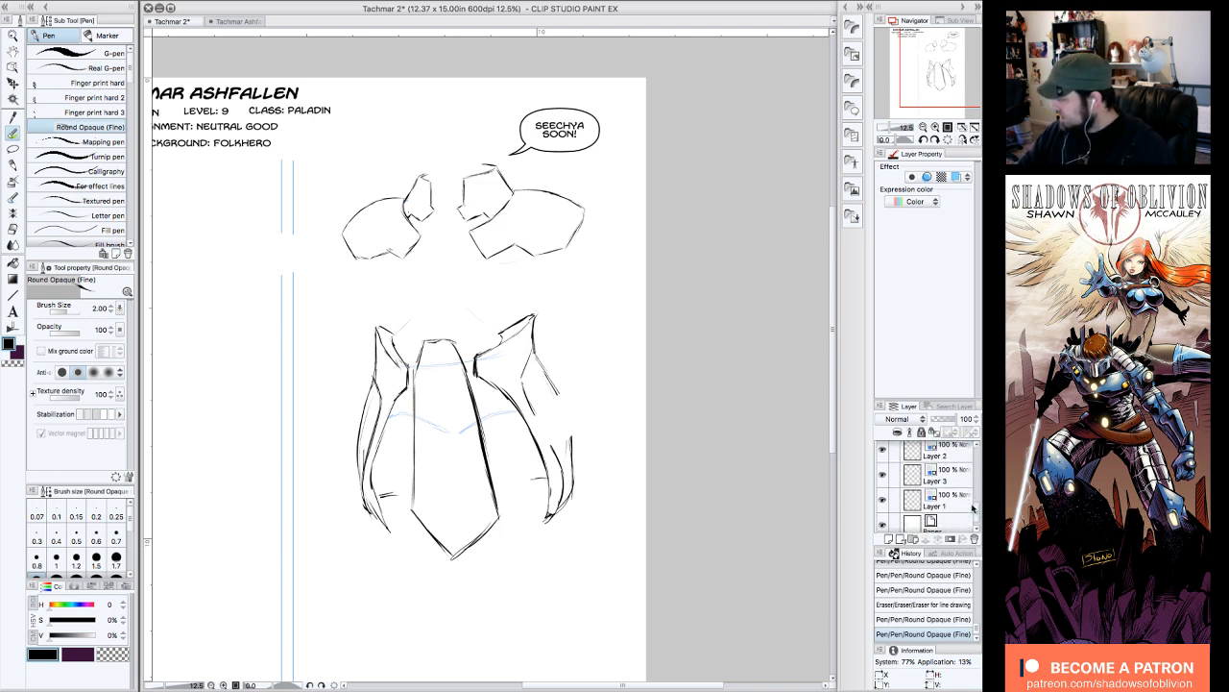
pyautogui.click(882, 476)
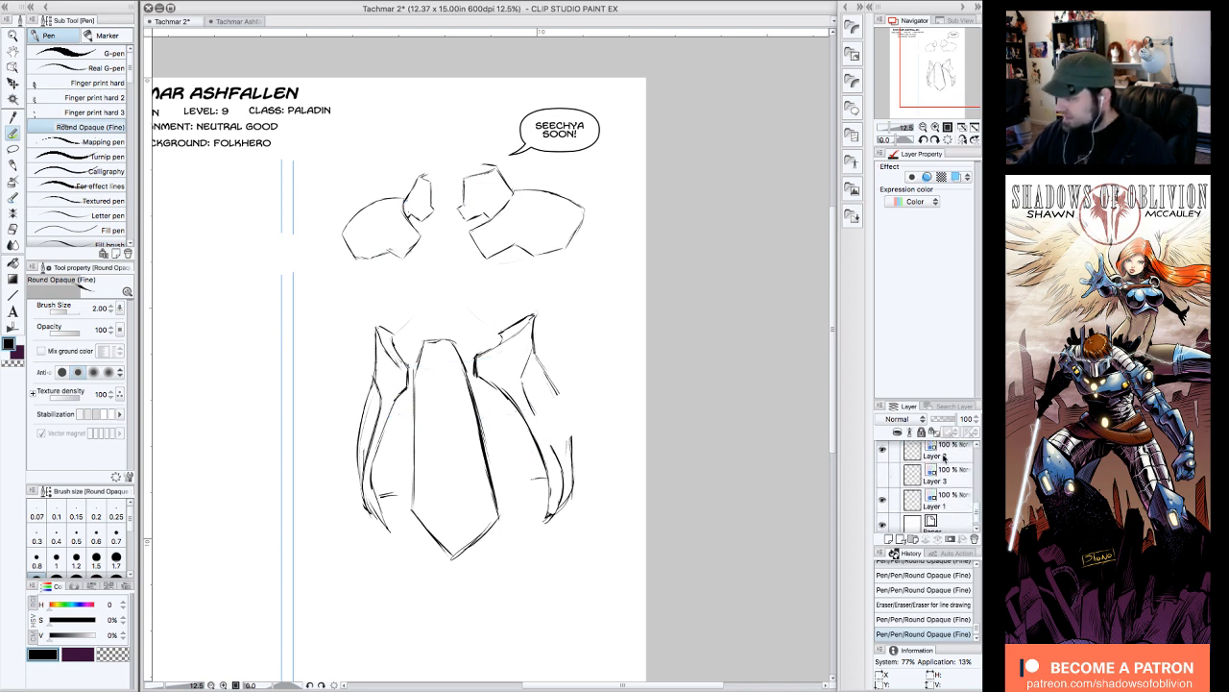
pyautogui.scroll(1, 970, 480)
pyautogui.click(885, 502)
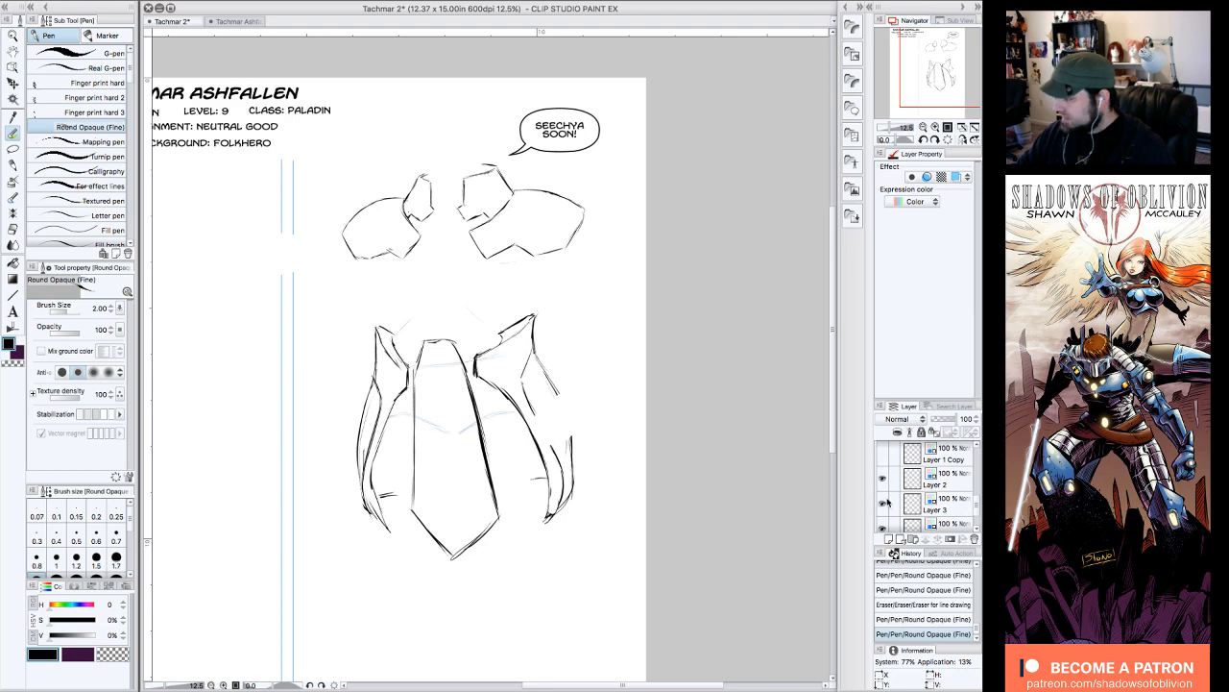
pyautogui.click(886, 502)
pyautogui.moveTo(976, 505); pyautogui.dragTo(975, 493)
pyautogui.click(882, 500)
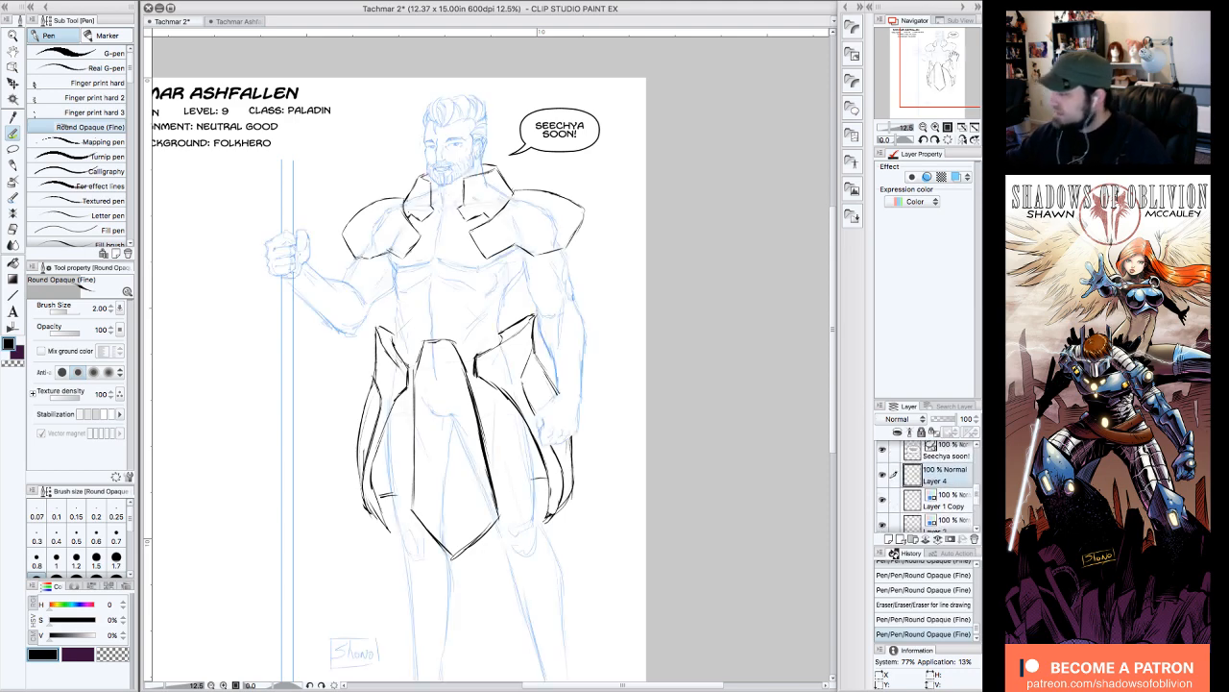
# - Draw an upright oval ornament with a doubled outline near the top of the central tabard panel
pyautogui.moveTo(941, 90)
pyautogui.mouseDown()
pyautogui.moveTo(934, 84)
pyautogui.moveTo(944, 91)
pyautogui.mouseUp()
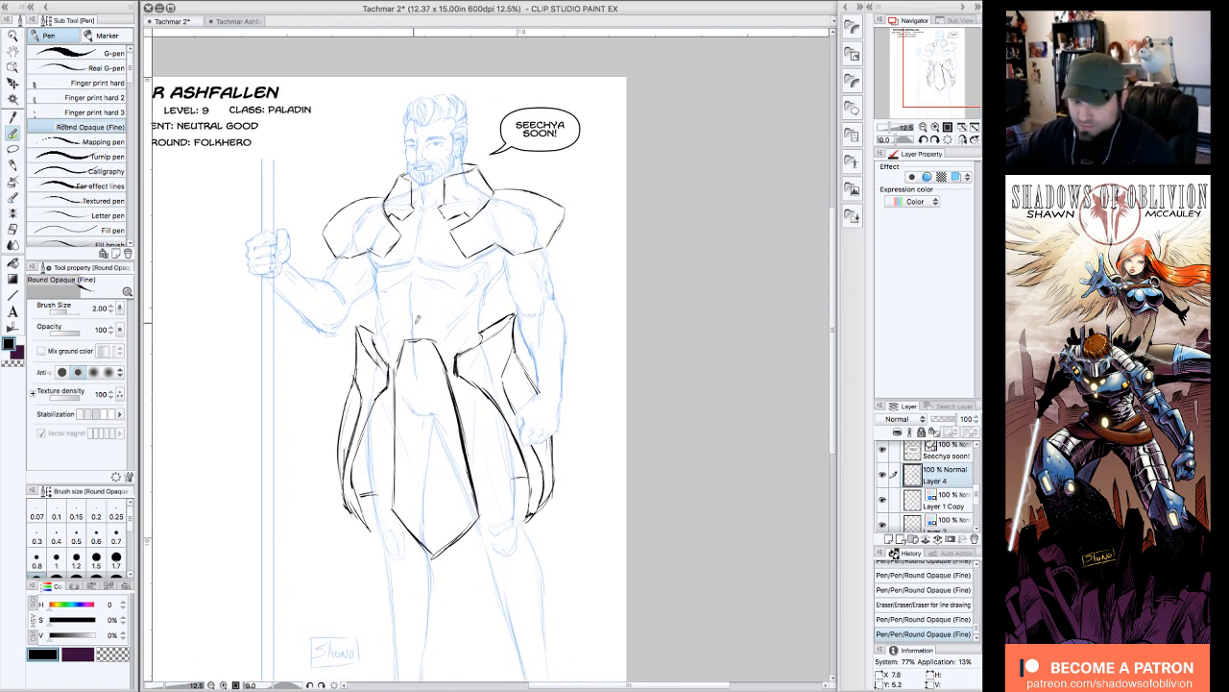
pyautogui.moveTo(414, 364)
pyautogui.mouseDown()
pyautogui.moveTo(426, 360)
pyautogui.moveTo(411, 372)
pyautogui.moveTo(425, 360)
pyautogui.moveTo(427, 384)
pyautogui.mouseUp()
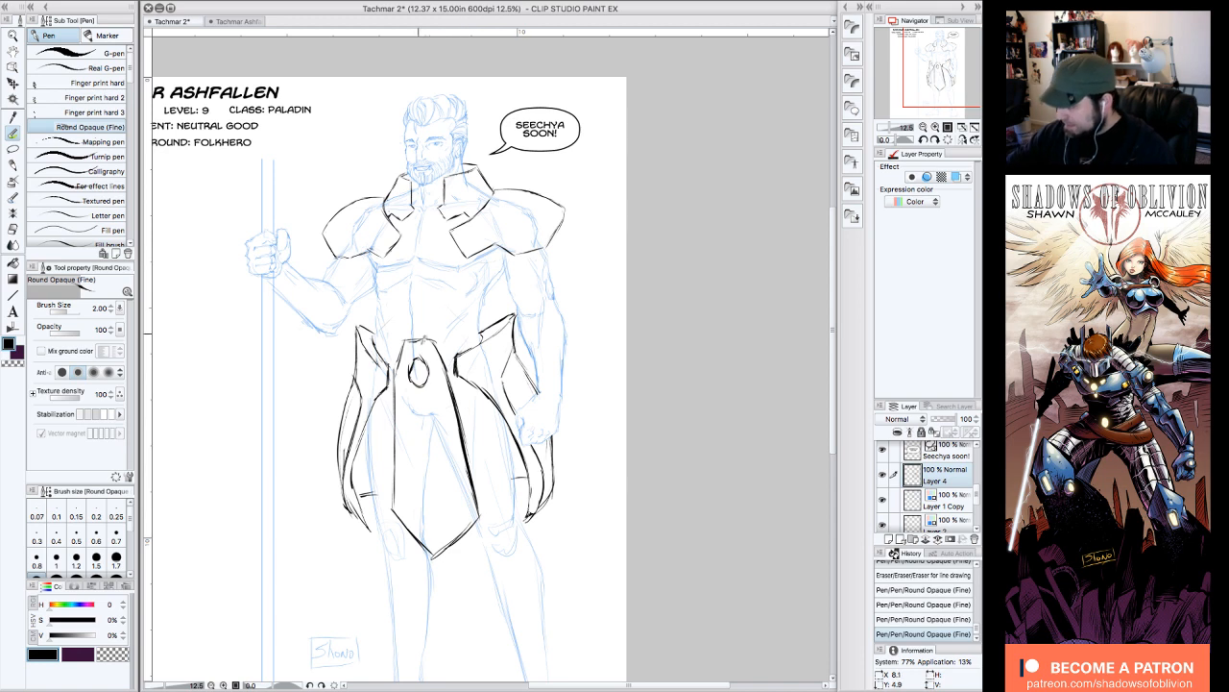
# - Draw an inner border line along both sides and the pointed hem of the central tabard panel
pyautogui.moveTo(396, 420); pyautogui.dragTo(392, 518)
pyautogui.moveTo(403, 381)
pyautogui.mouseDown()
pyautogui.moveTo(401, 484)
pyautogui.moveTo(437, 544)
pyautogui.moveTo(474, 511)
pyautogui.mouseUp()
pyautogui.moveTo(452, 420); pyautogui.dragTo(470, 498)
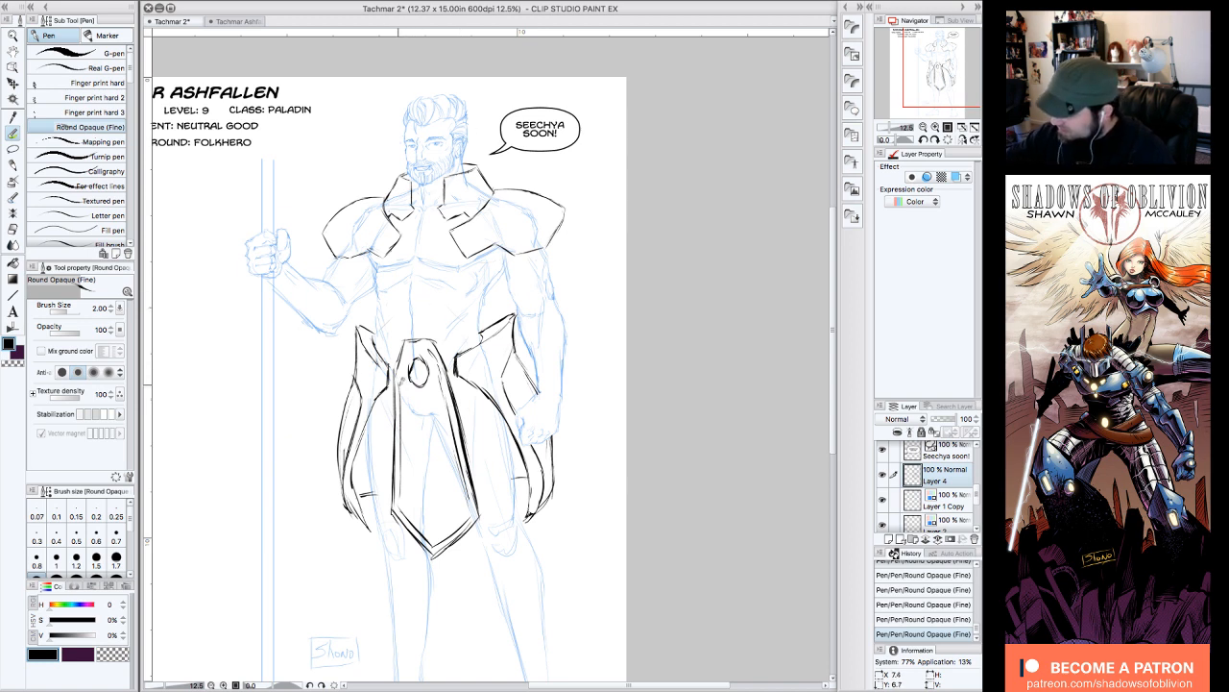
# - Draw a V-shaped plate point beneath the oval ornament, and clean up stray lines around the plate
pyautogui.moveTo(427, 397); pyautogui.dragTo(424, 410)
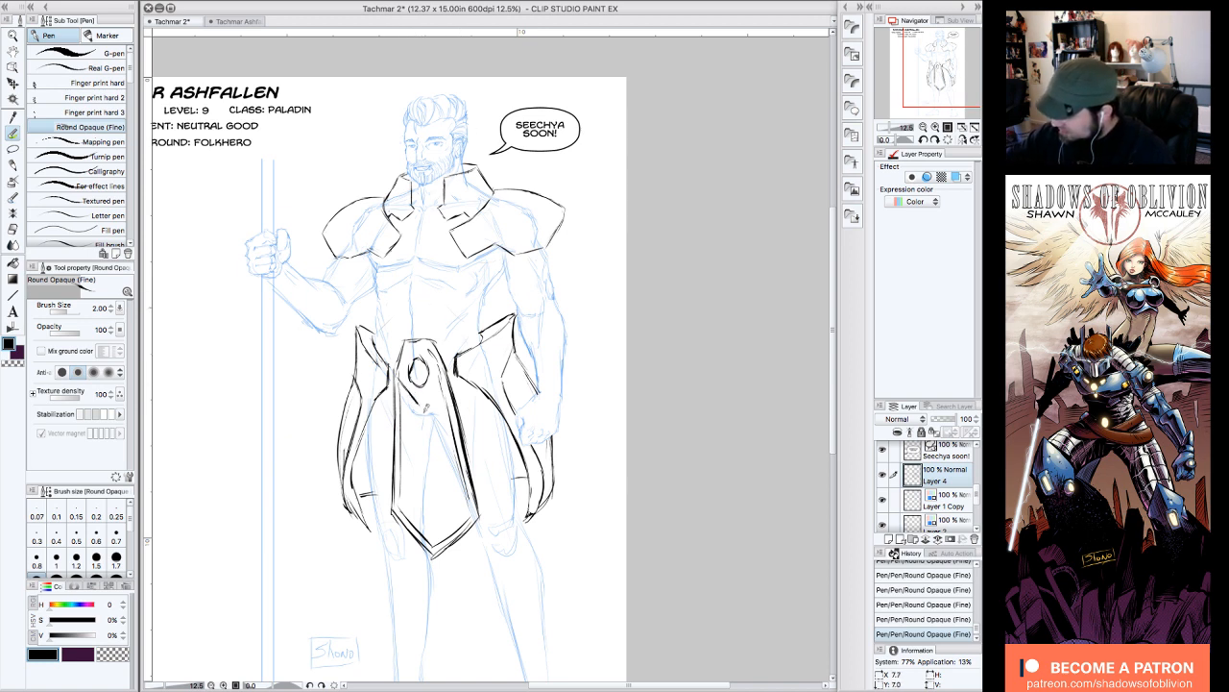
pyautogui.moveTo(445, 335)
pyautogui.mouseDown()
pyautogui.moveTo(427, 351)
pyautogui.moveTo(443, 376)
pyautogui.mouseUp()
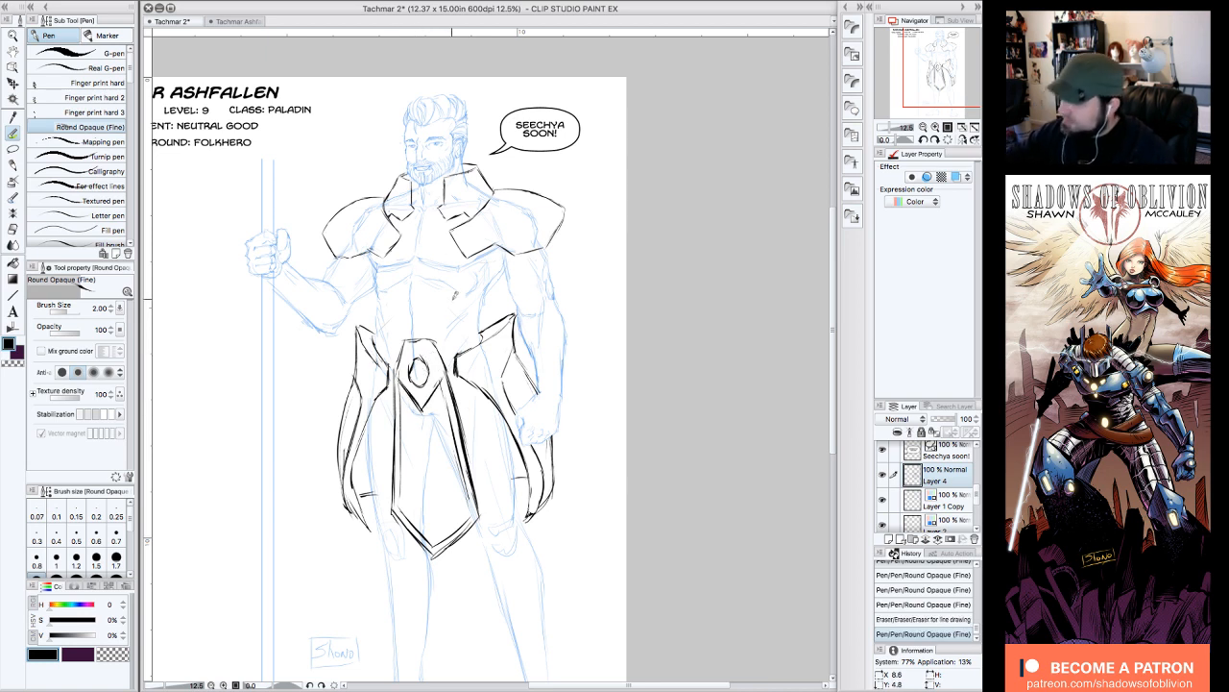
pyautogui.moveTo(443, 332); pyautogui.dragTo(442, 344)
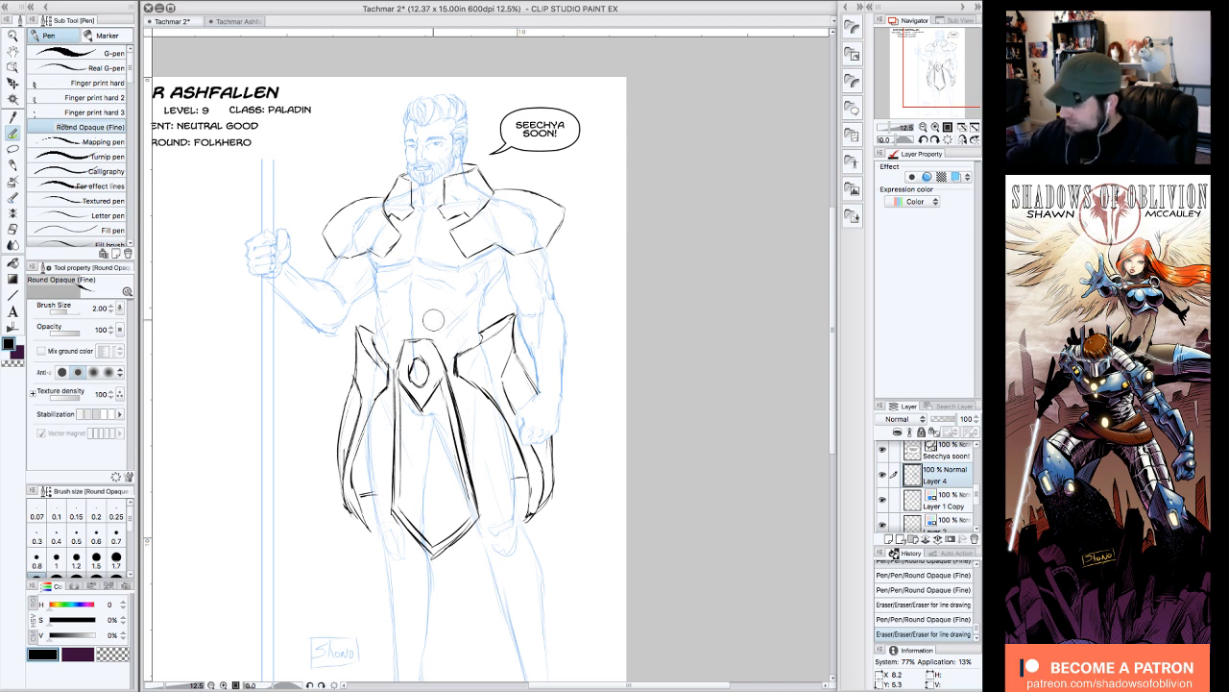
# - Reinforce the contour lines of both hip panels and add short accent strokes near their lower tips
pyautogui.moveTo(361, 331); pyautogui.dragTo(354, 380)
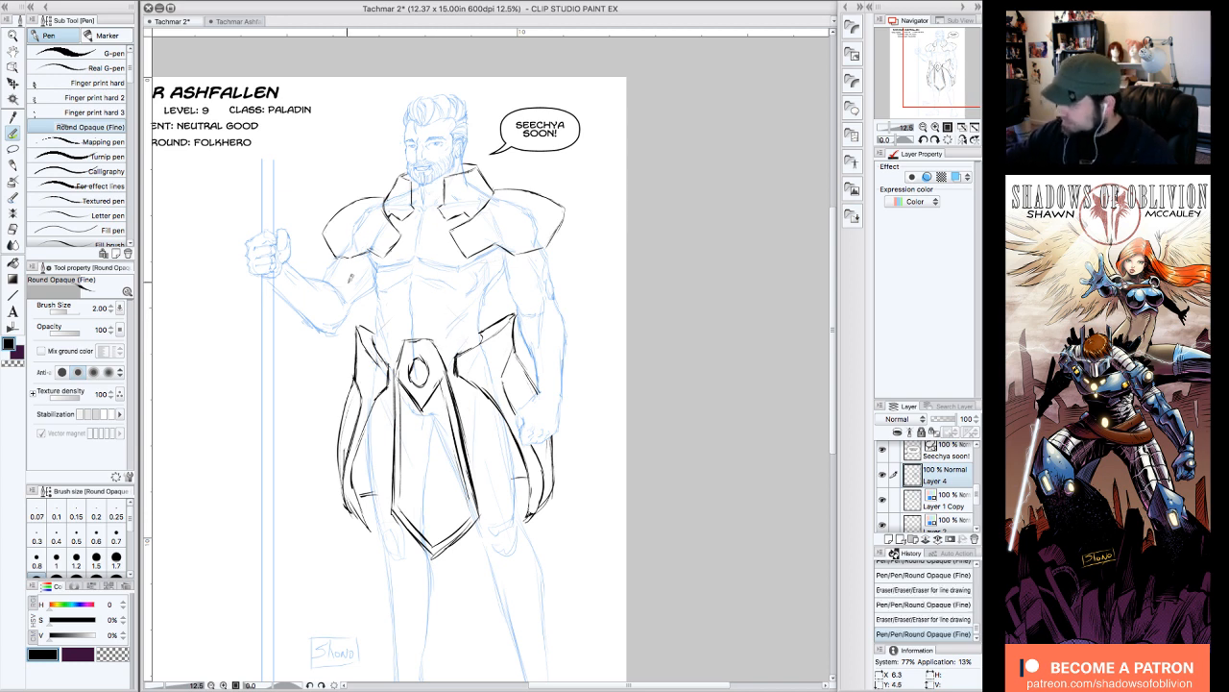
pyautogui.moveTo(520, 339); pyautogui.dragTo(501, 372)
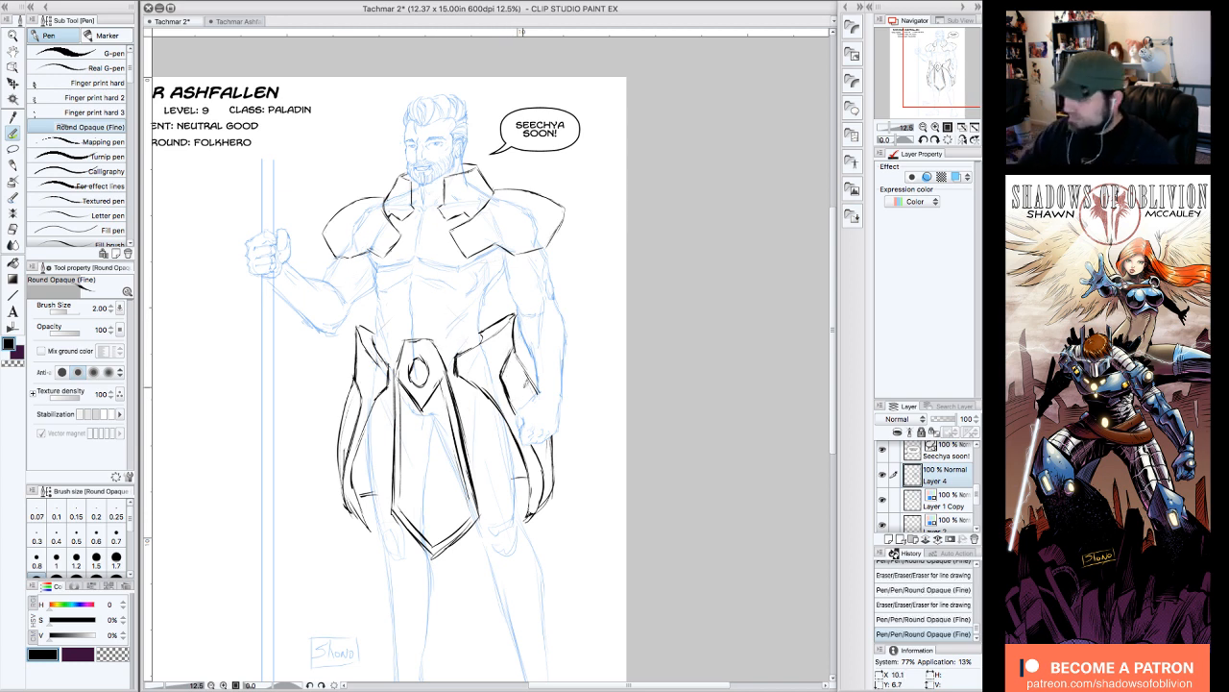
pyautogui.moveTo(357, 395); pyautogui.dragTo(366, 430)
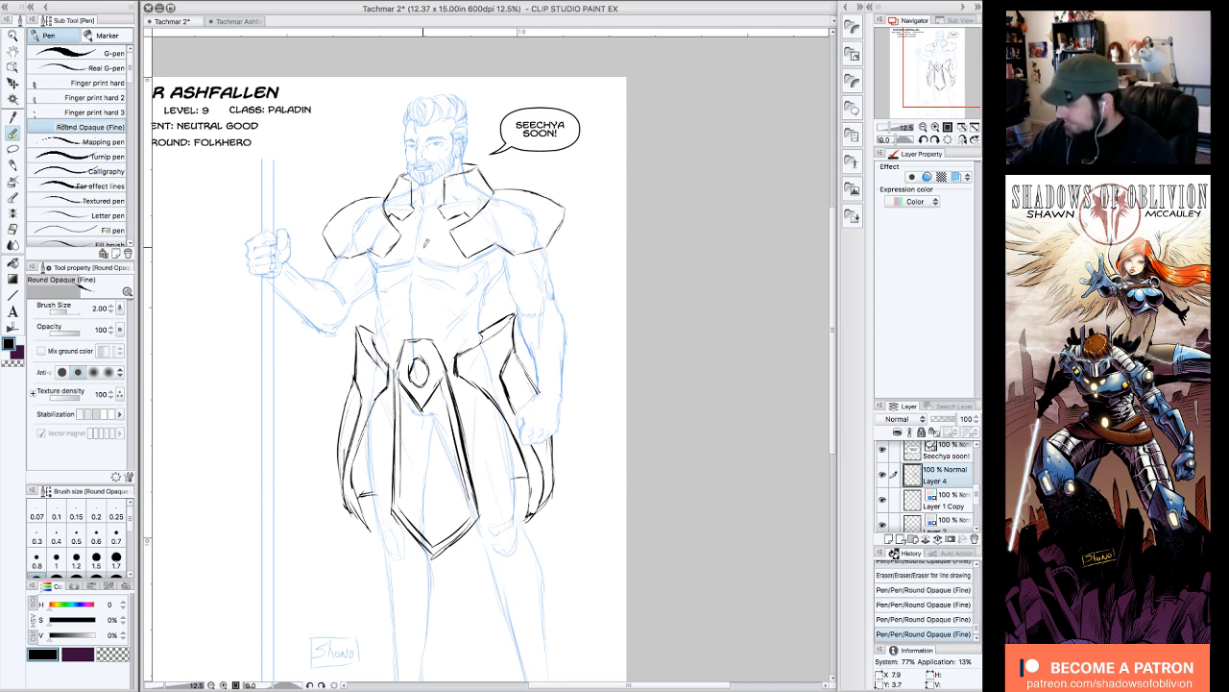
pyautogui.moveTo(517, 475); pyautogui.dragTo(527, 478)
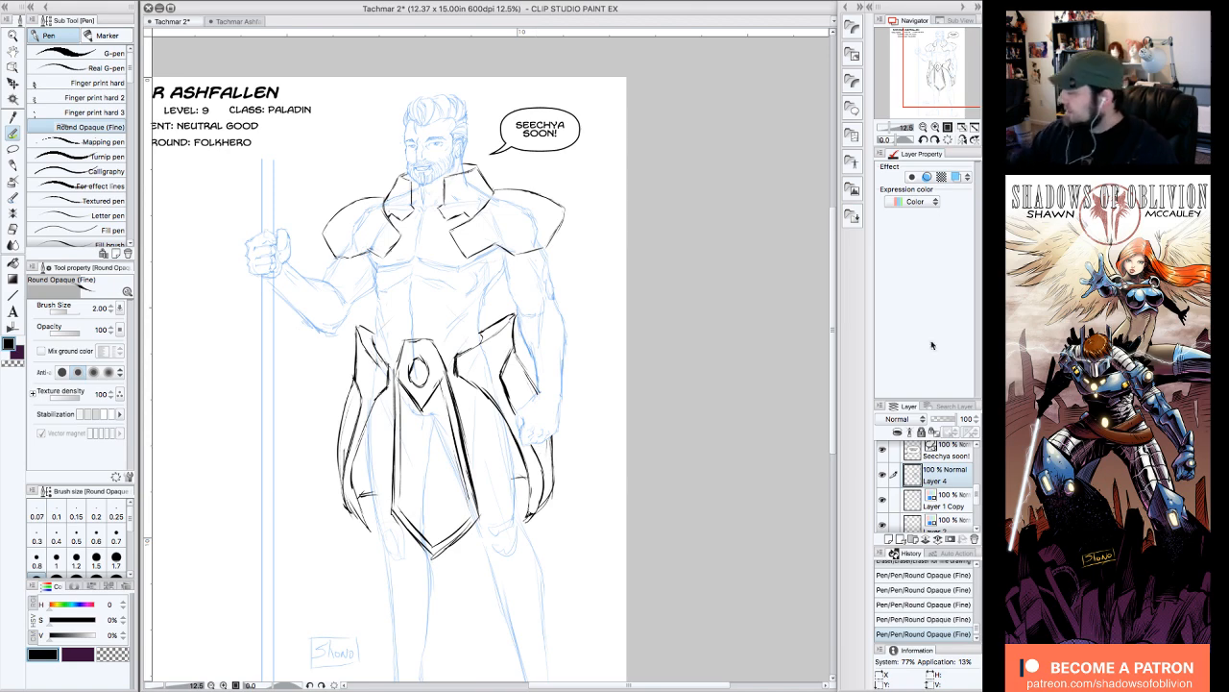
# - Hide the Layer 1 Copy figure sketch to leave the black costume lines on their own
pyautogui.click(884, 499)
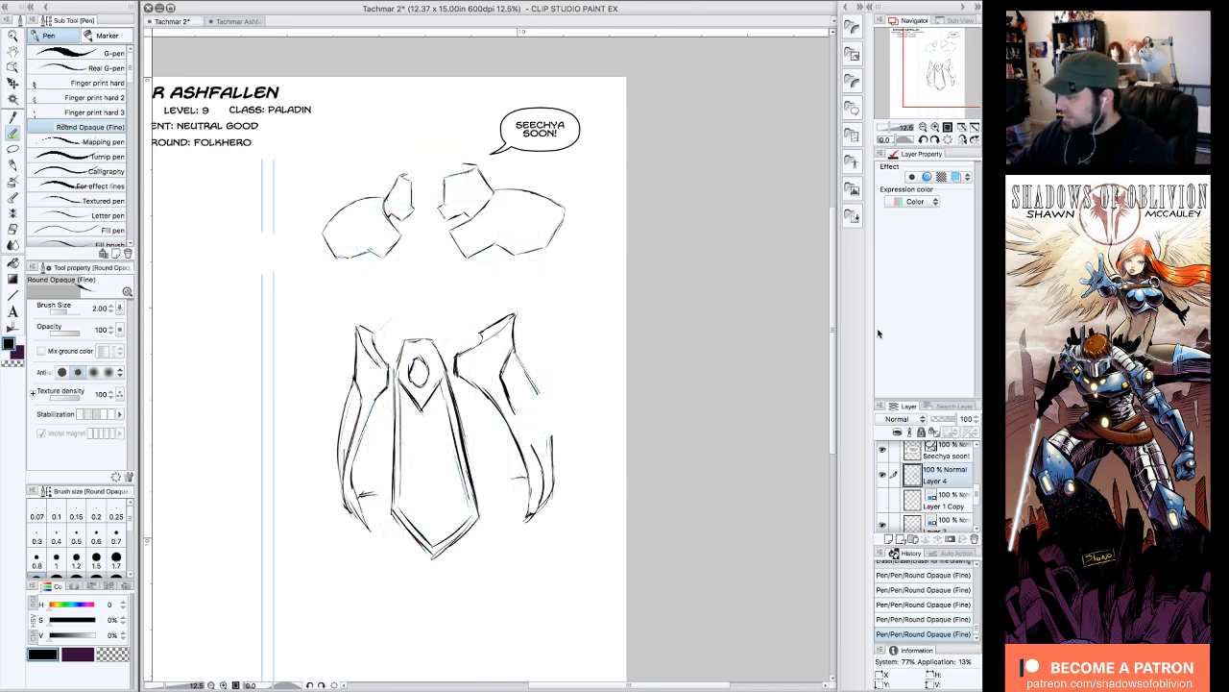
pyautogui.doubleClick(924, 127)
pyautogui.moveTo(928, 97); pyautogui.dragTo(934, 100)
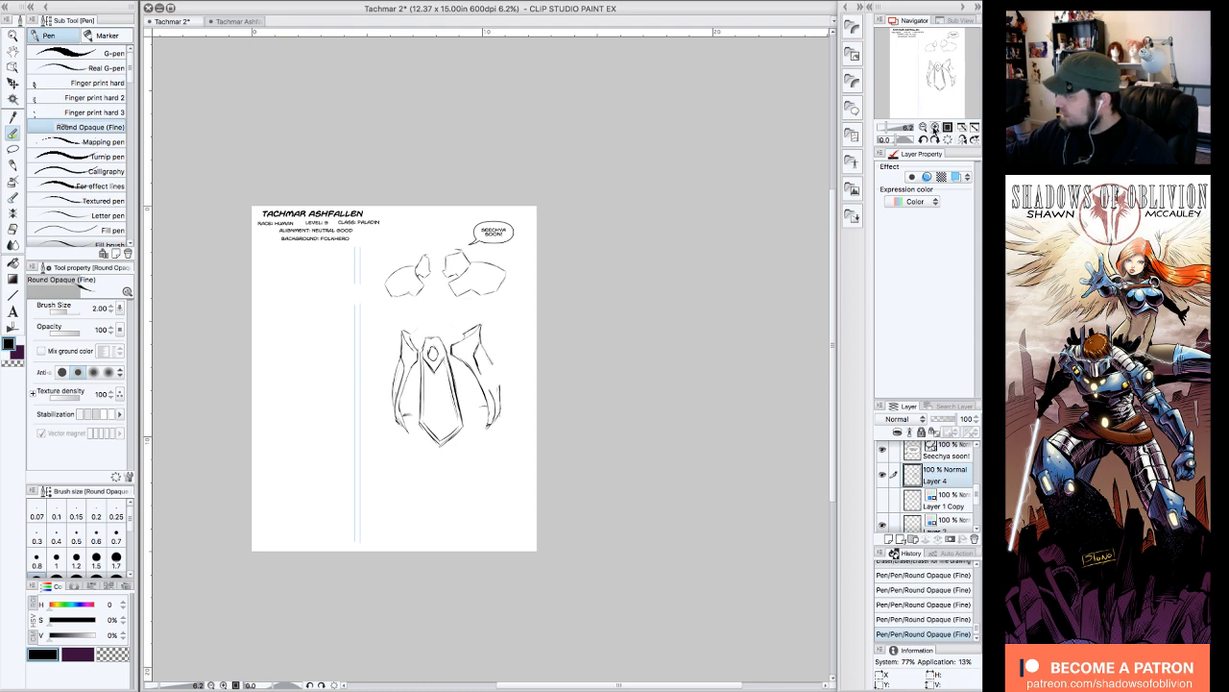
pyautogui.click(935, 127)
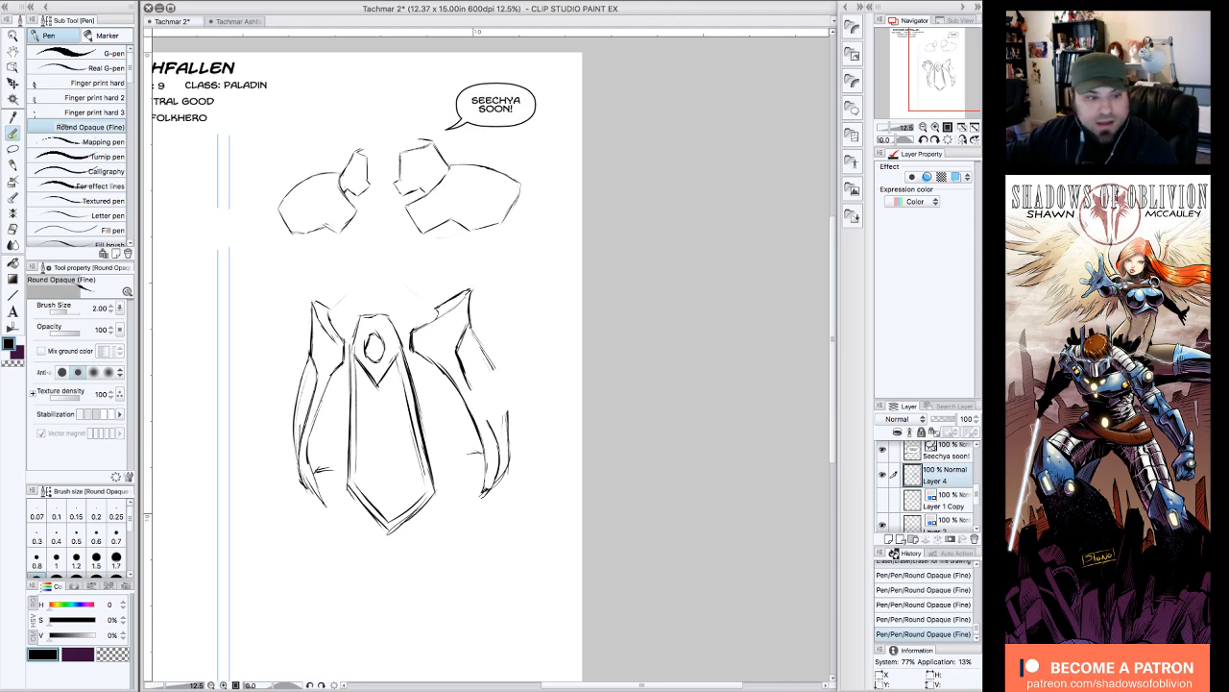
pyautogui.moveTo(413, 384); pyautogui.dragTo(438, 389)
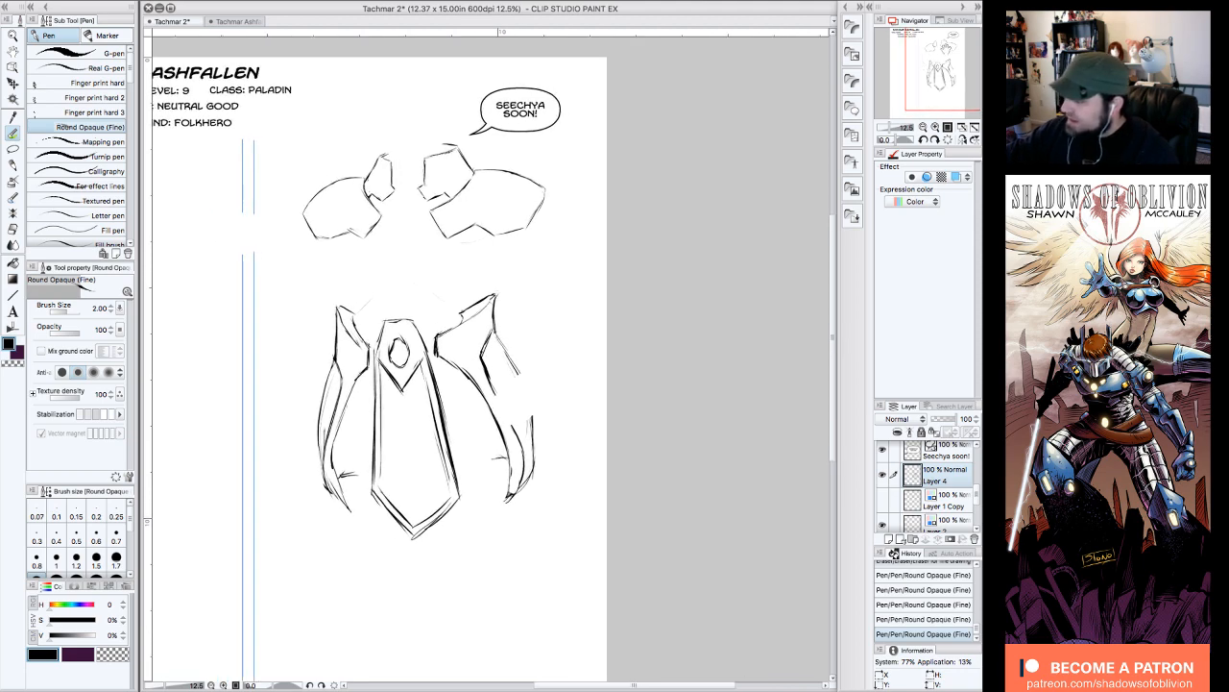
# - Erase the stray marks above the hip panels and below the free-arm-side shoulder guard, and retrace the ornament plate's edge
pyautogui.moveTo(374, 297); pyautogui.dragTo(370, 300)
pyautogui.moveTo(444, 287); pyautogui.dragTo(439, 291)
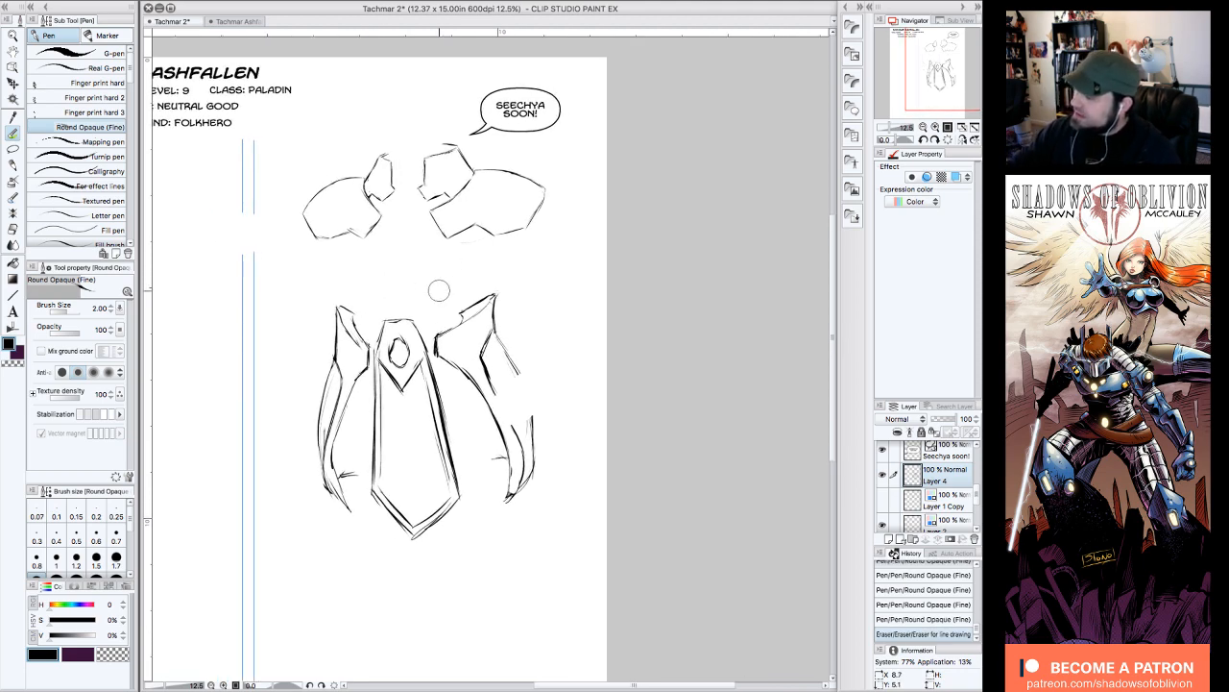
pyautogui.moveTo(471, 251); pyautogui.dragTo(476, 242)
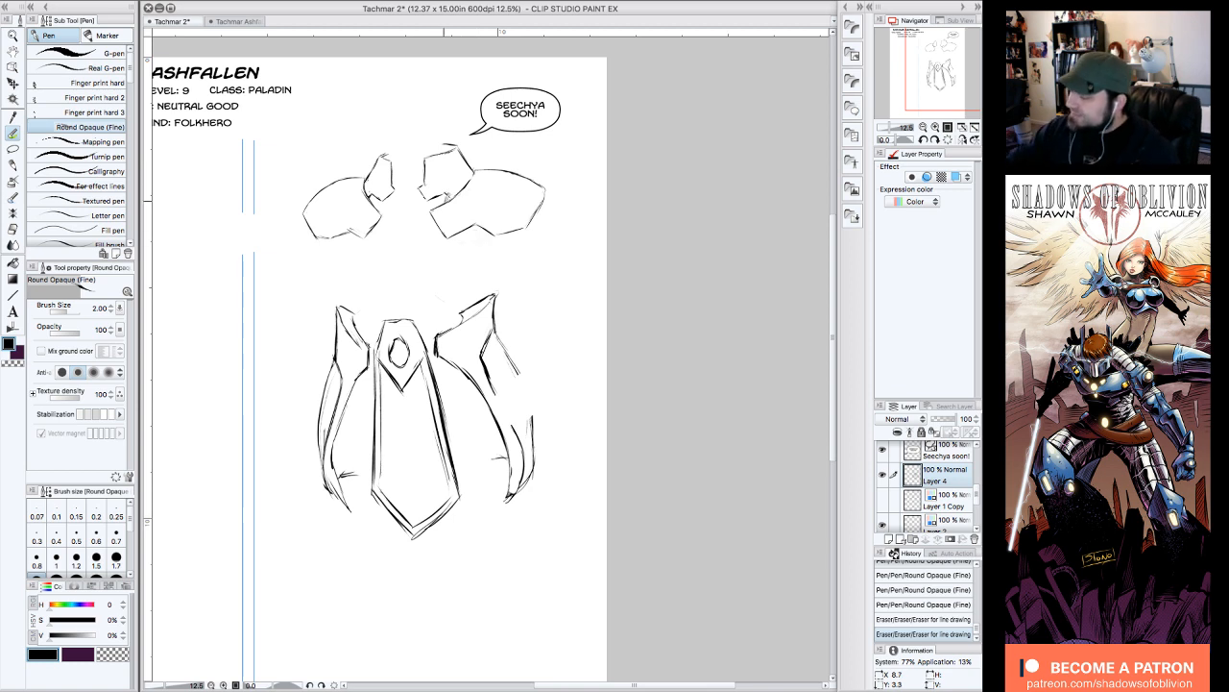
pyautogui.moveTo(420, 360)
pyautogui.mouseDown()
pyautogui.moveTo(382, 358)
pyautogui.moveTo(413, 318)
pyautogui.mouseUp()
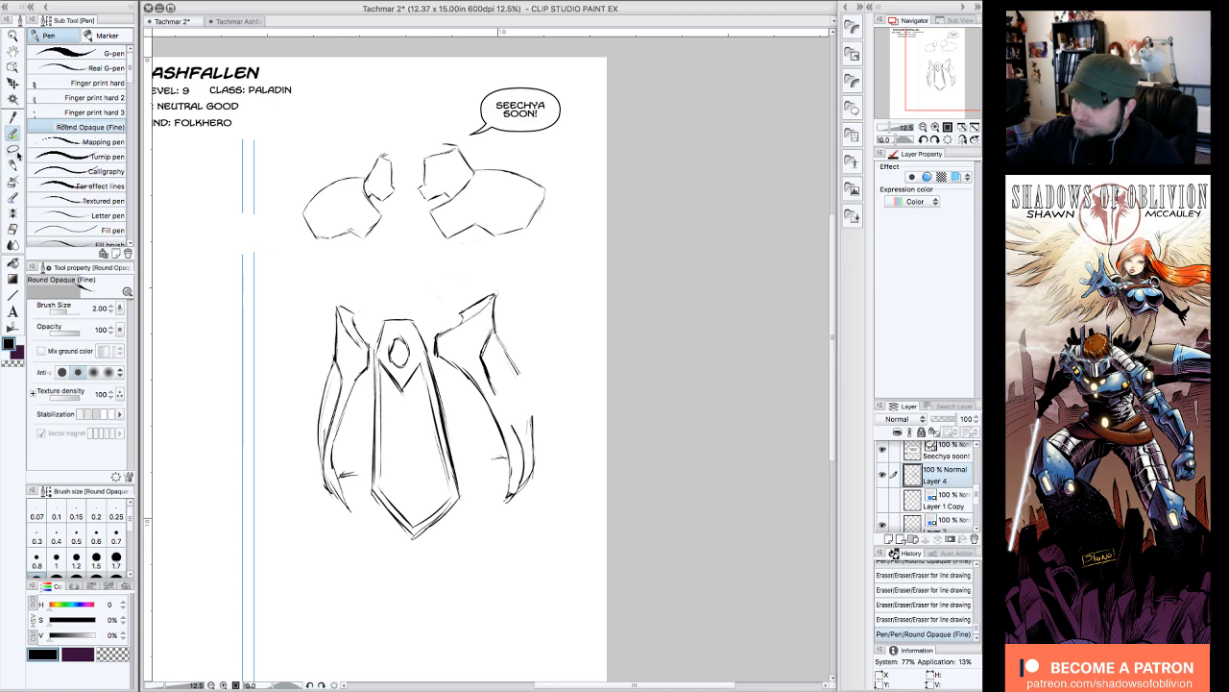
# - Try a leaf pattern down the central tabard with the Leafy Blend vegetation brush, and undo the stroke
pyautogui.click(12, 212)
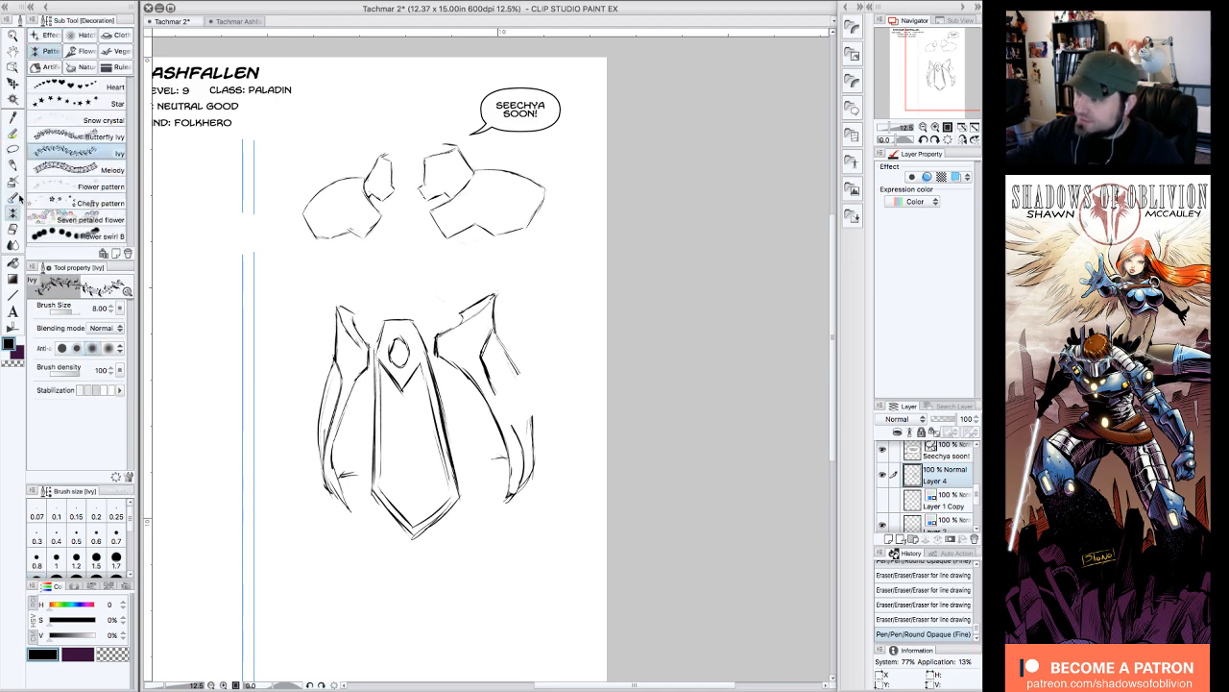
pyautogui.click(86, 67)
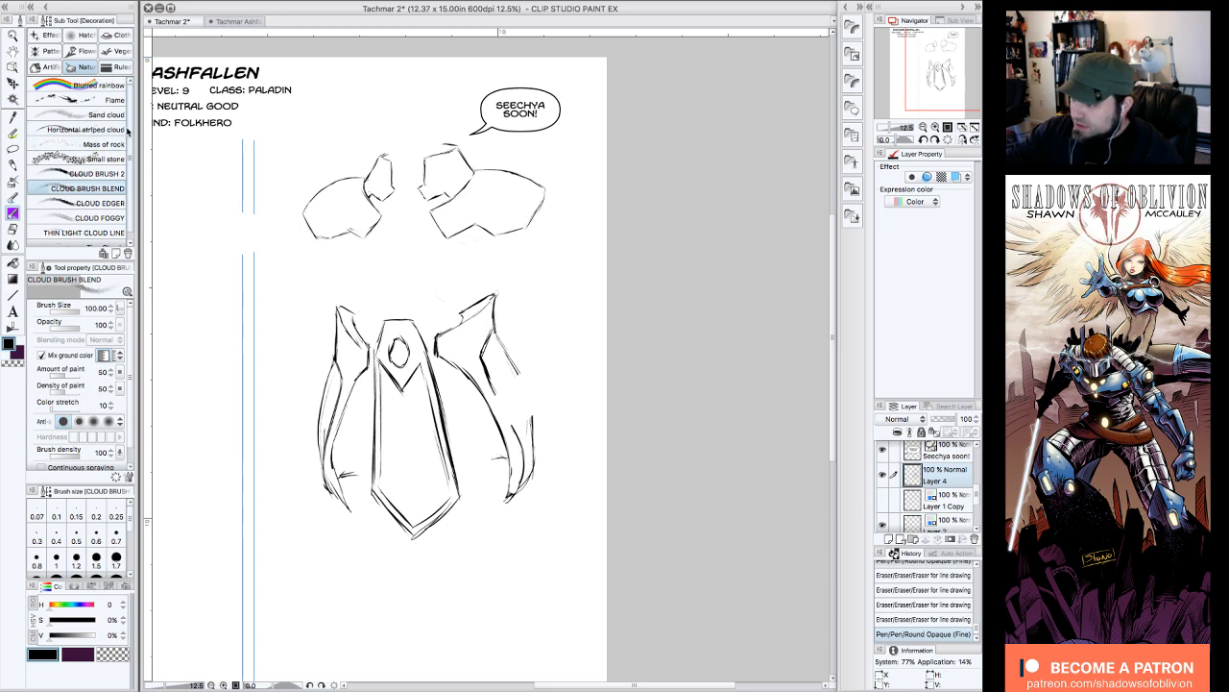
pyautogui.click(117, 50)
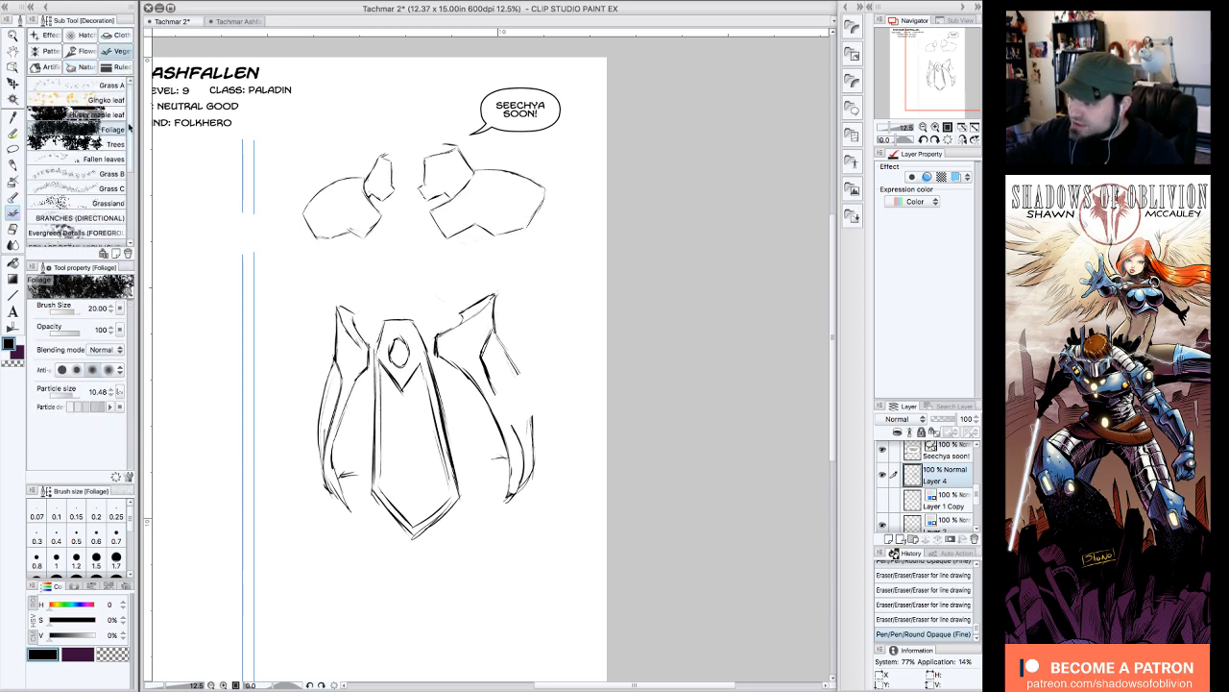
pyautogui.moveTo(129, 129); pyautogui.dragTo(129, 196)
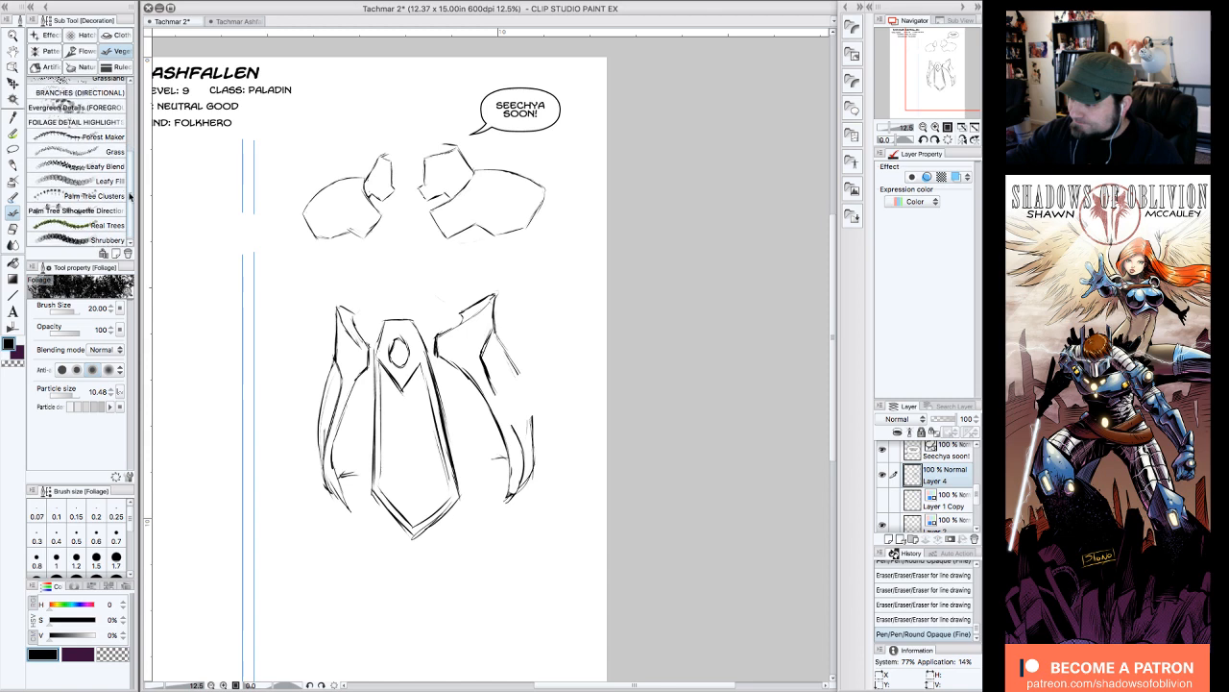
pyautogui.click(115, 168)
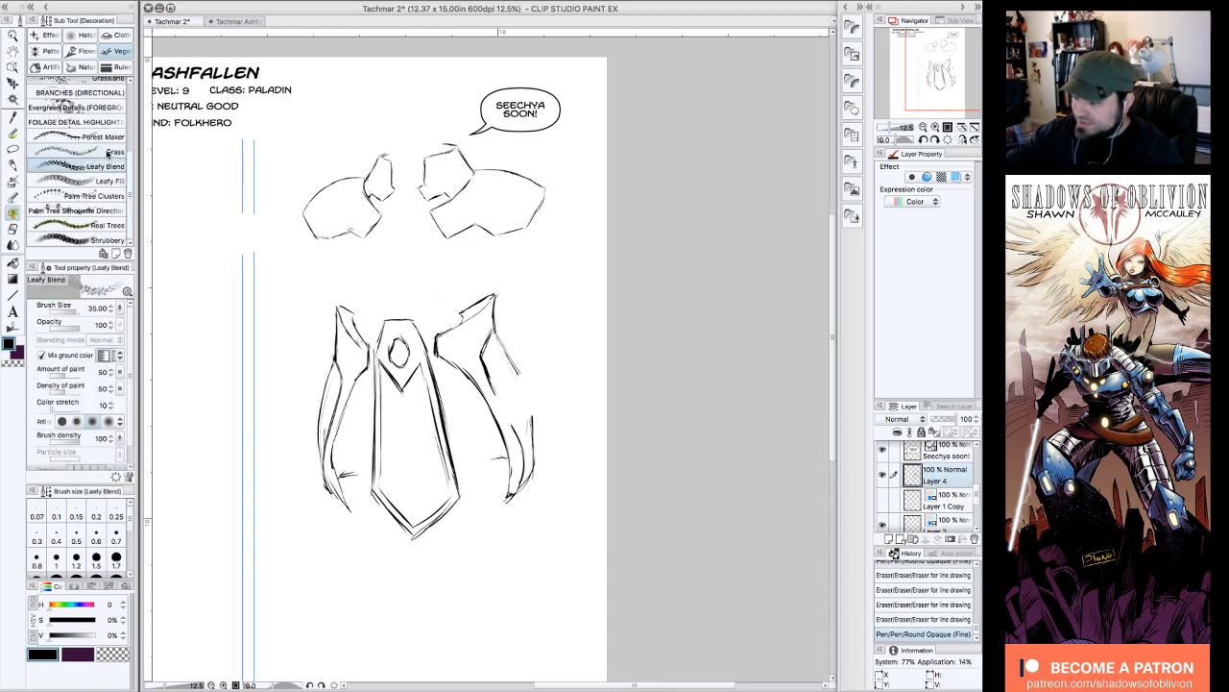
pyautogui.moveTo(389, 379); pyautogui.dragTo(398, 476)
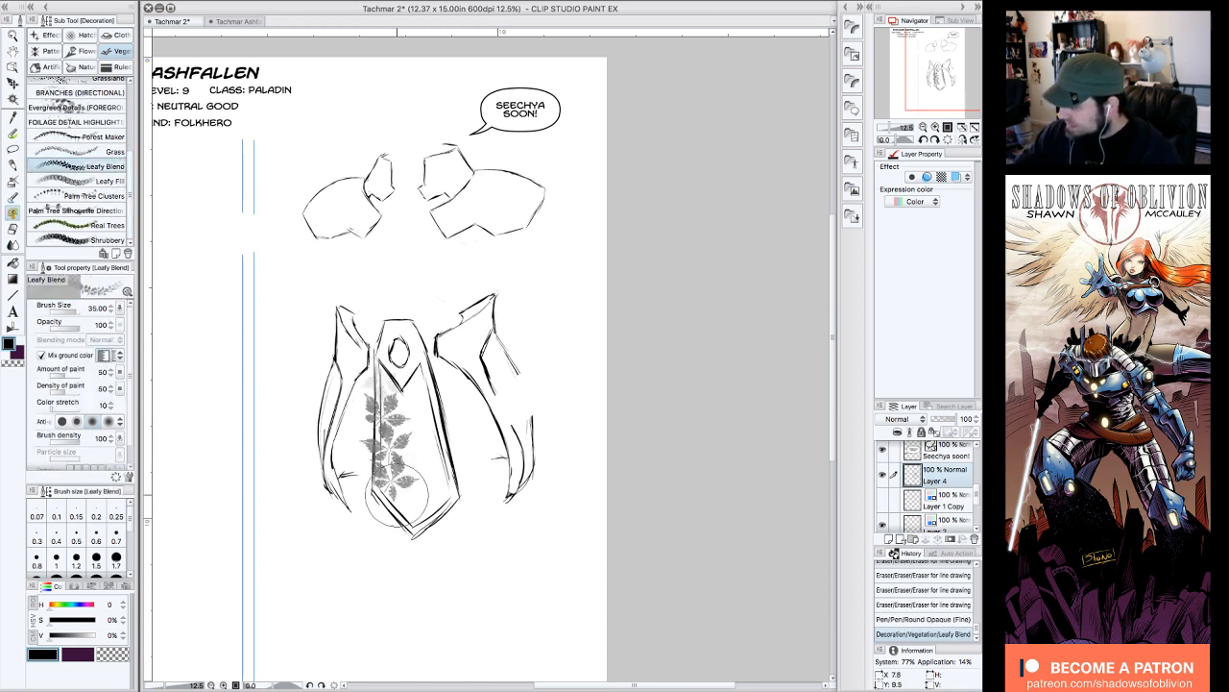
pyautogui.hotkey('ctrl', 'z')
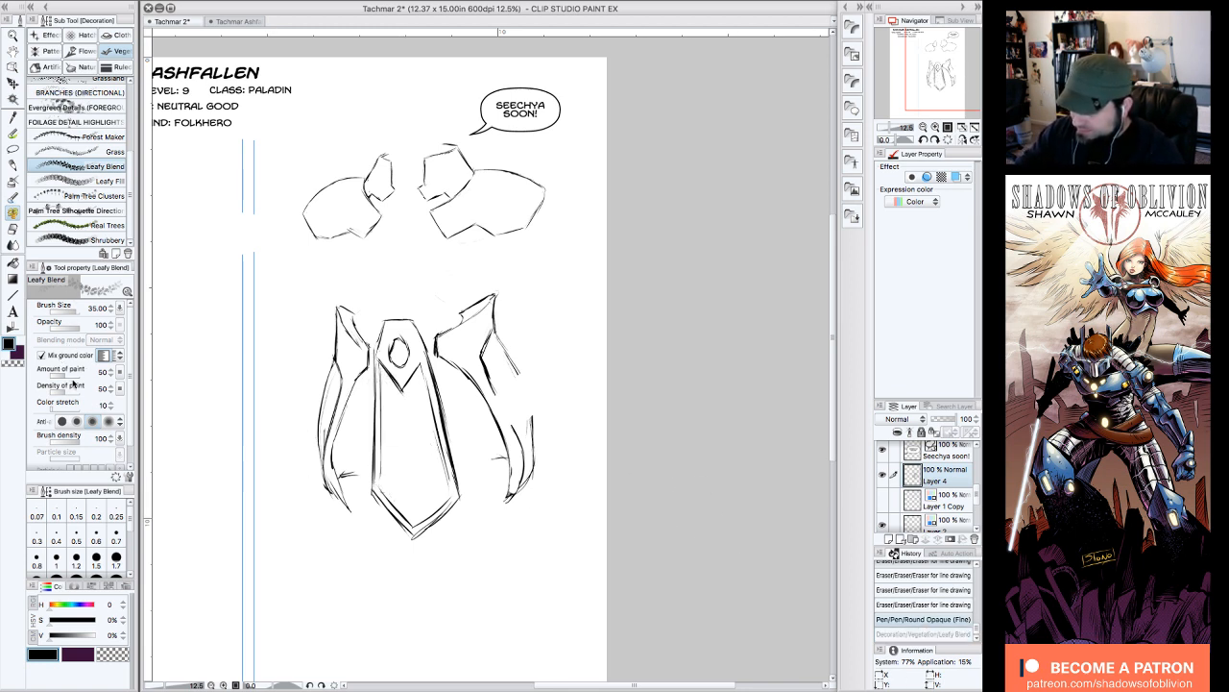
# - Add a new raster layer and paint Ivy pattern trim along the inner edges of the central tabard and both side panels
pyautogui.click(902, 541)
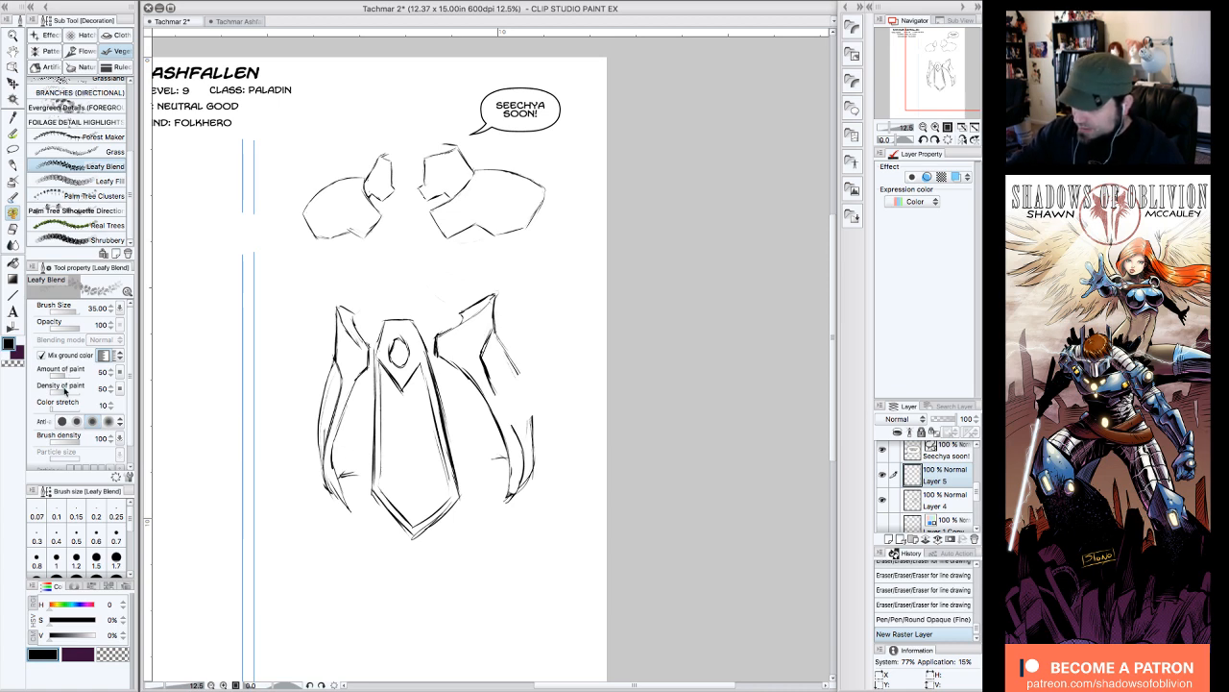
pyautogui.moveTo(64, 382); pyautogui.dragTo(71, 386)
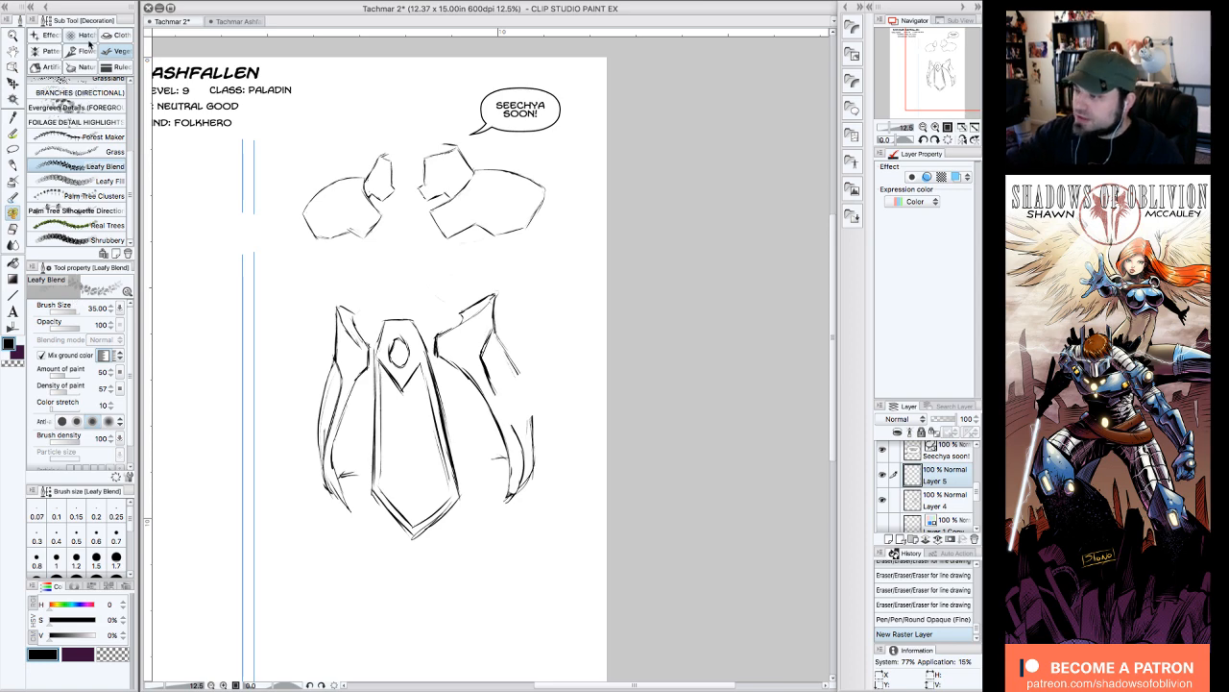
pyautogui.click(56, 50)
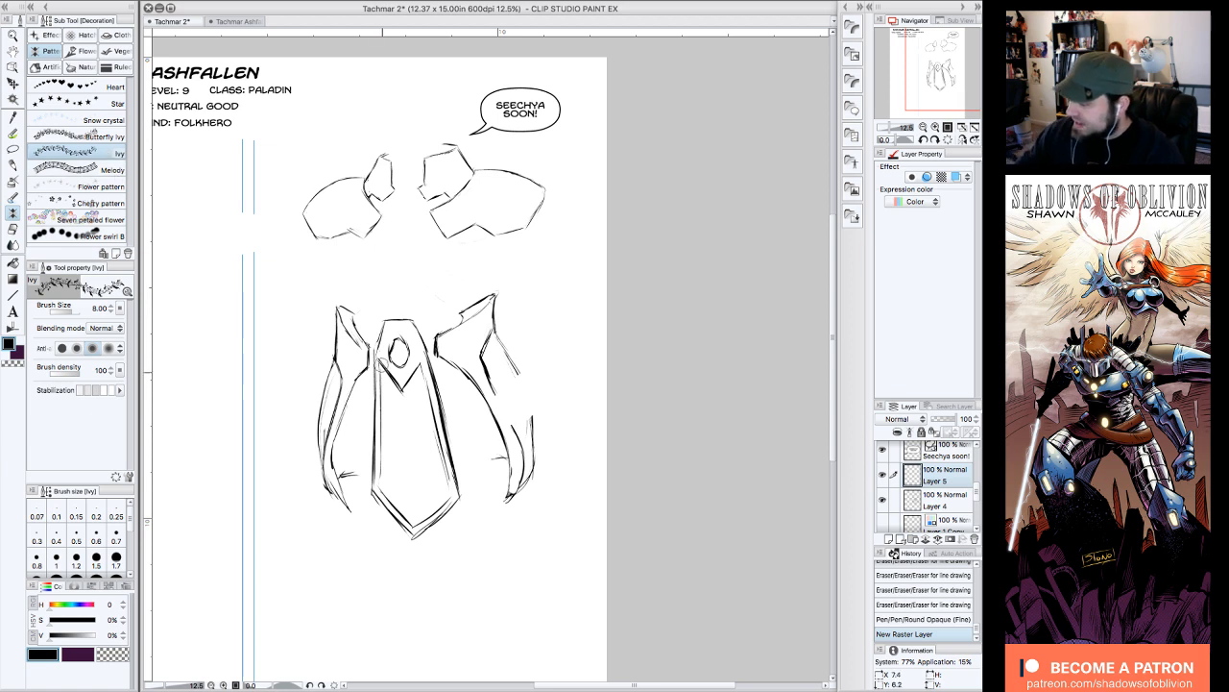
pyautogui.moveTo(384, 368)
pyautogui.mouseDown()
pyautogui.moveTo(385, 484)
pyautogui.moveTo(416, 518)
pyautogui.moveTo(445, 489)
pyautogui.moveTo(420, 363)
pyautogui.mouseUp()
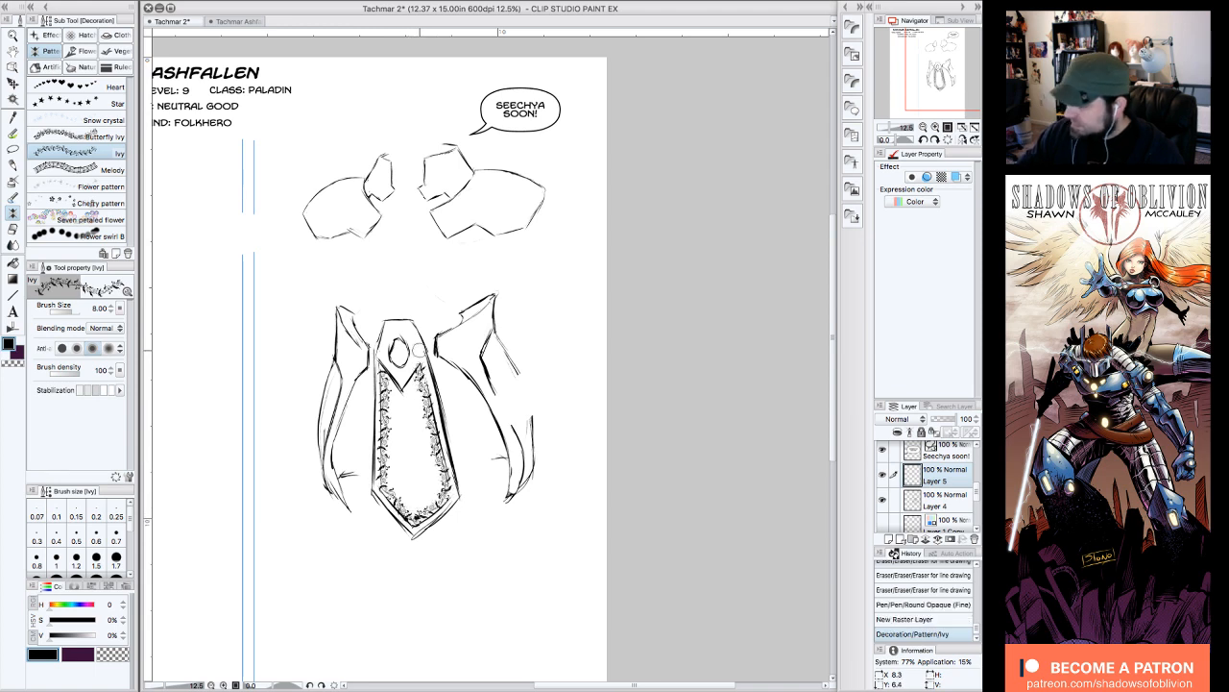
pyautogui.moveTo(344, 351); pyautogui.dragTo(321, 470)
pyautogui.moveTo(484, 336)
pyautogui.mouseDown()
pyautogui.moveTo(486, 377)
pyautogui.moveTo(528, 480)
pyautogui.mouseUp()
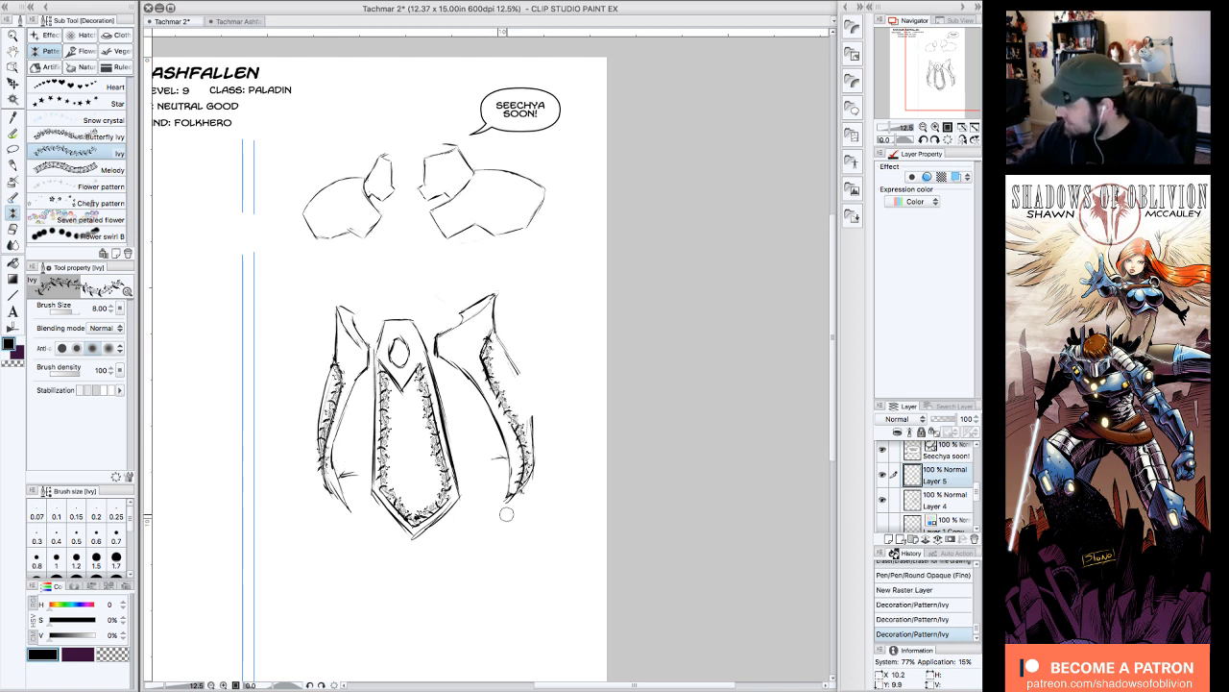
# - Show the blue body sketch layer beneath the costume linework
pyautogui.click(882, 524)
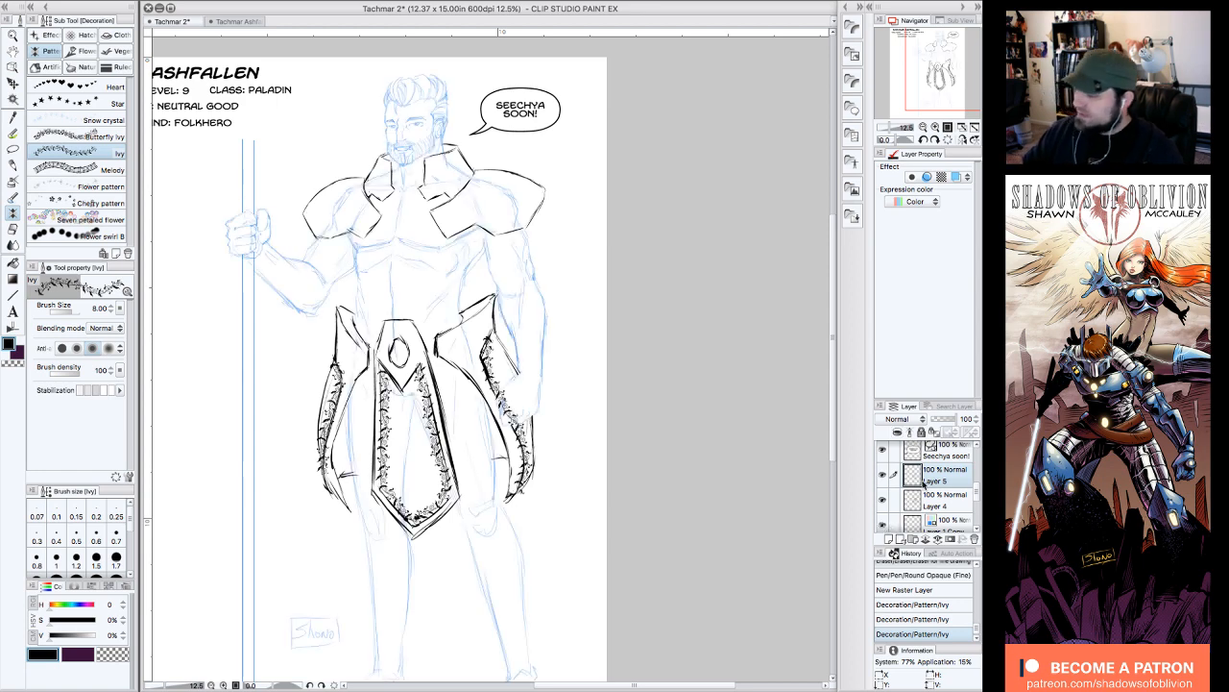
pyautogui.moveTo(939, 76); pyautogui.dragTo(939, 71)
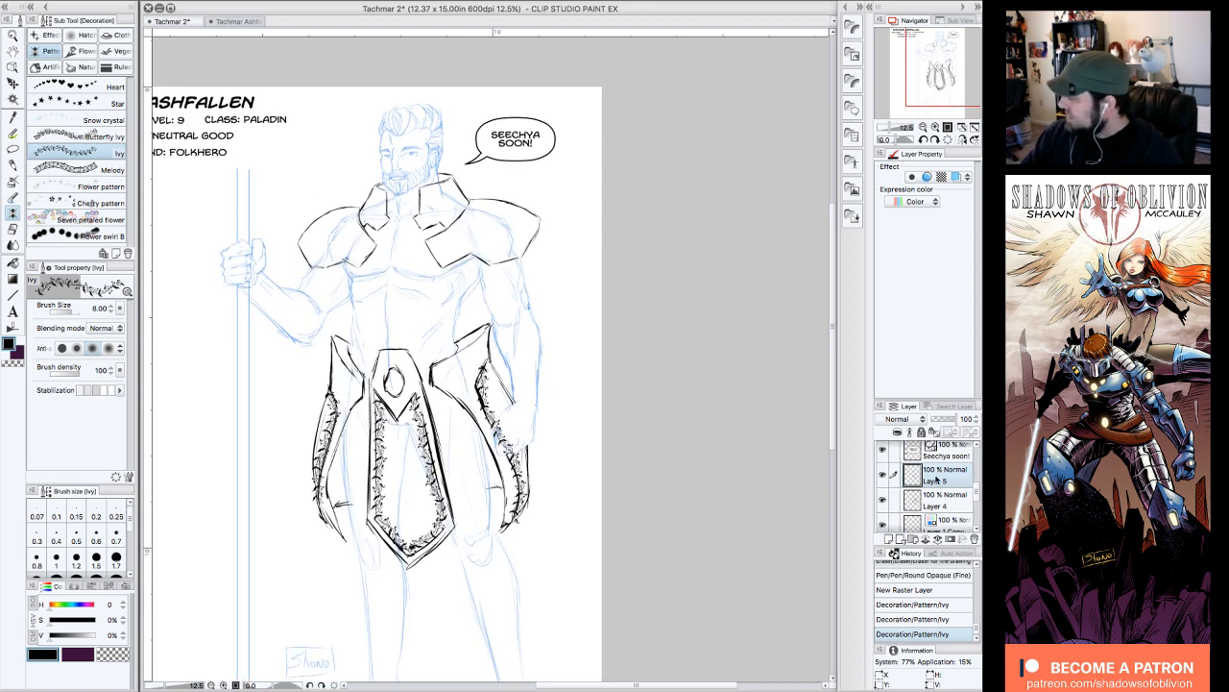
pyautogui.click(946, 500)
pyautogui.click(956, 176)
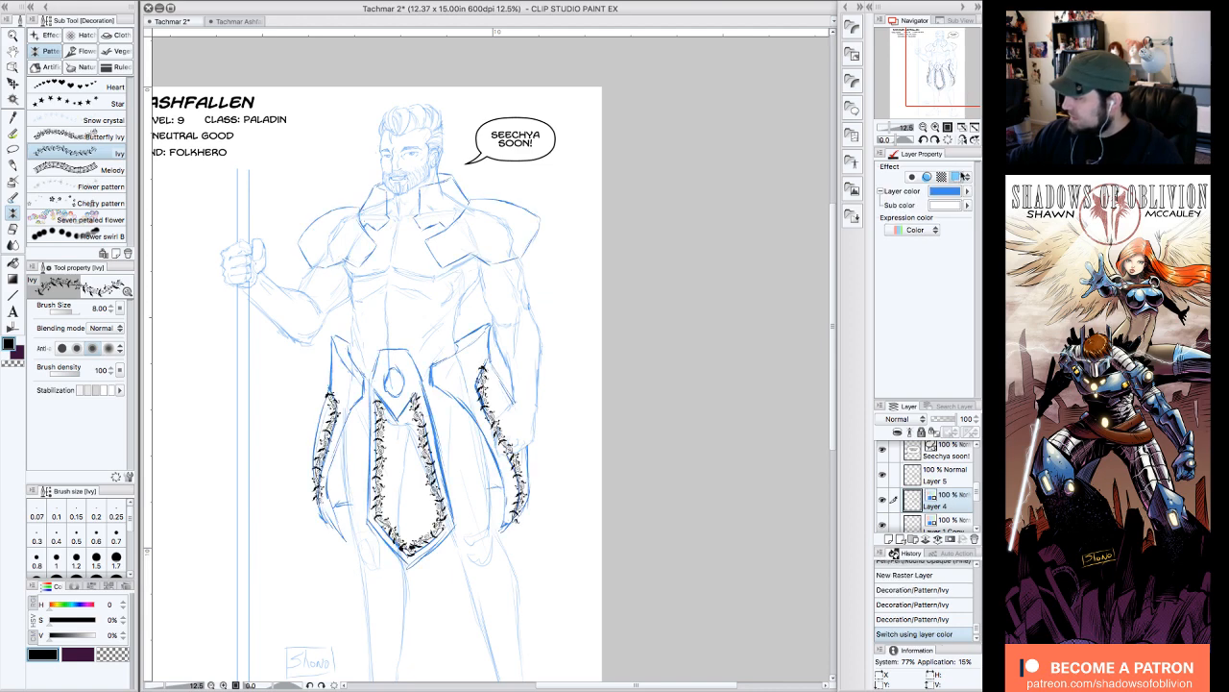
pyautogui.click(957, 179)
pyautogui.click(961, 524)
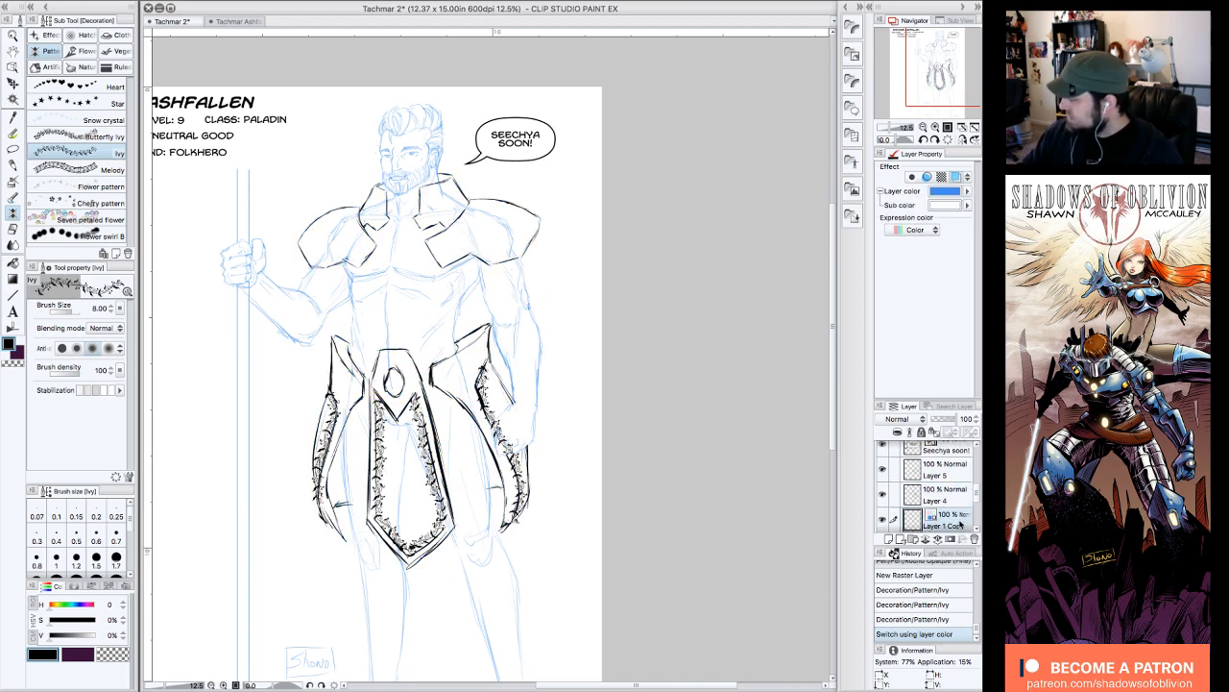
pyautogui.click(956, 177)
pyautogui.moveTo(384, 384); pyautogui.dragTo(330, 361)
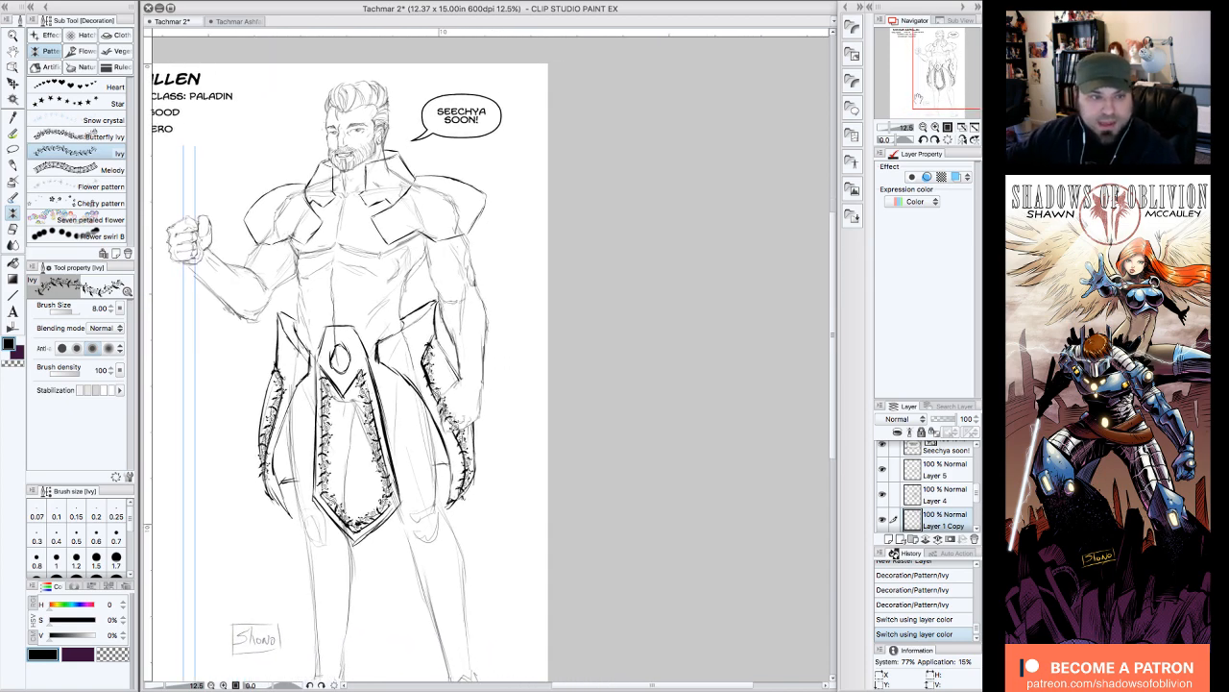
pyautogui.moveTo(330, 361); pyautogui.dragTo(330, 356)
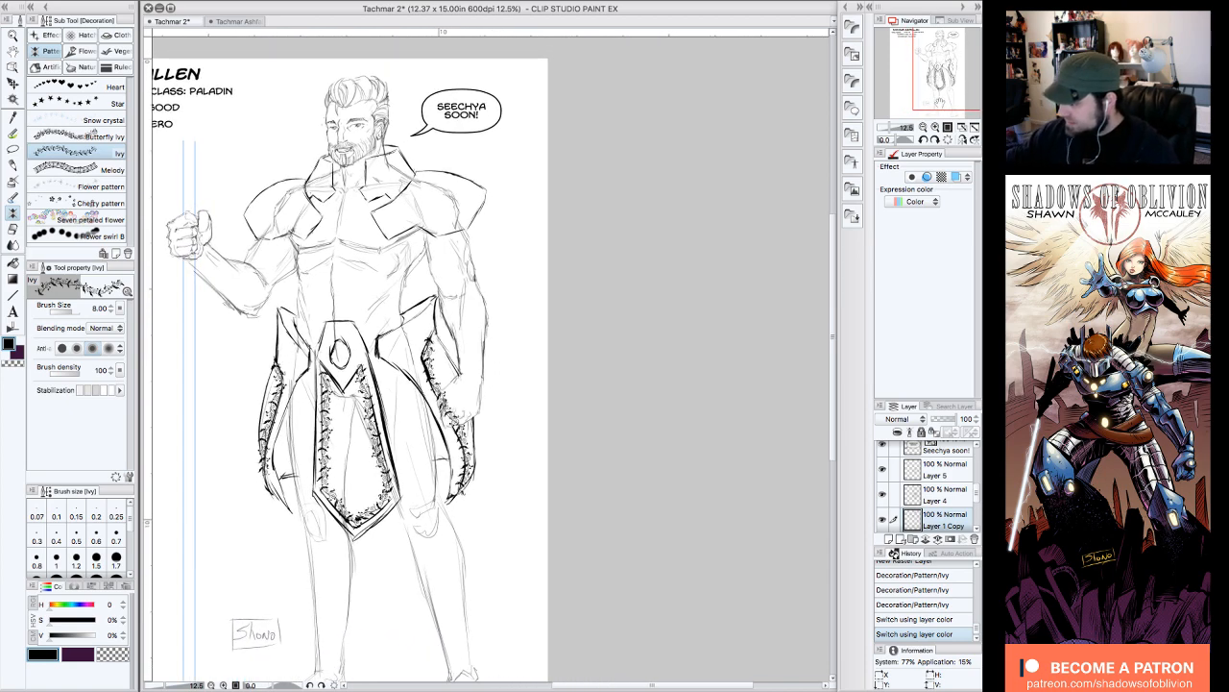
pyautogui.click(956, 177)
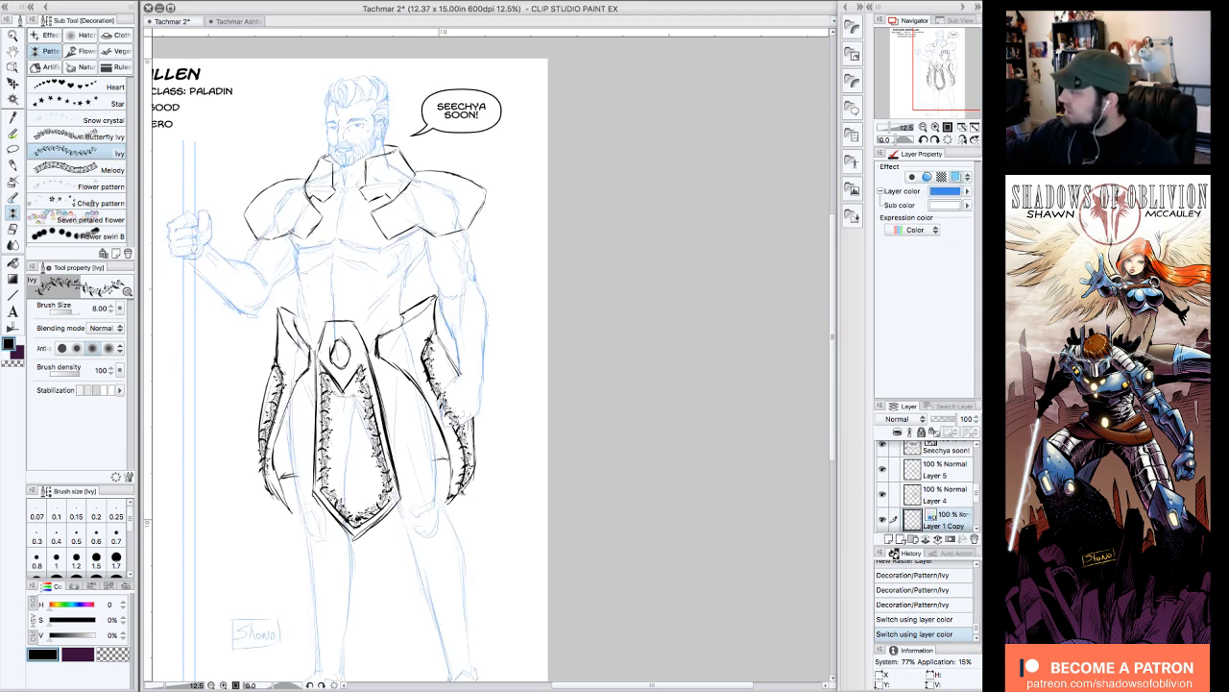
pyautogui.moveTo(944, 63); pyautogui.dragTo(951, 63)
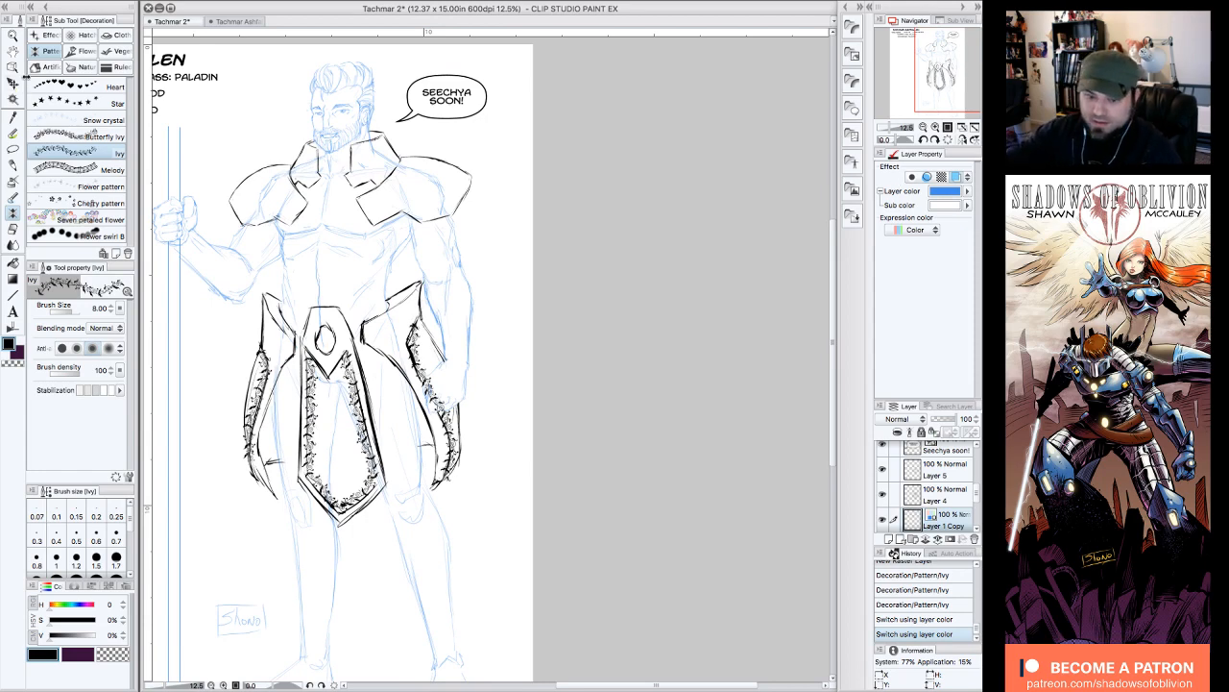
# - Switch to the Round Opaque (Fine) pen for inking the upper chest and collar area
pyautogui.click(12, 133)
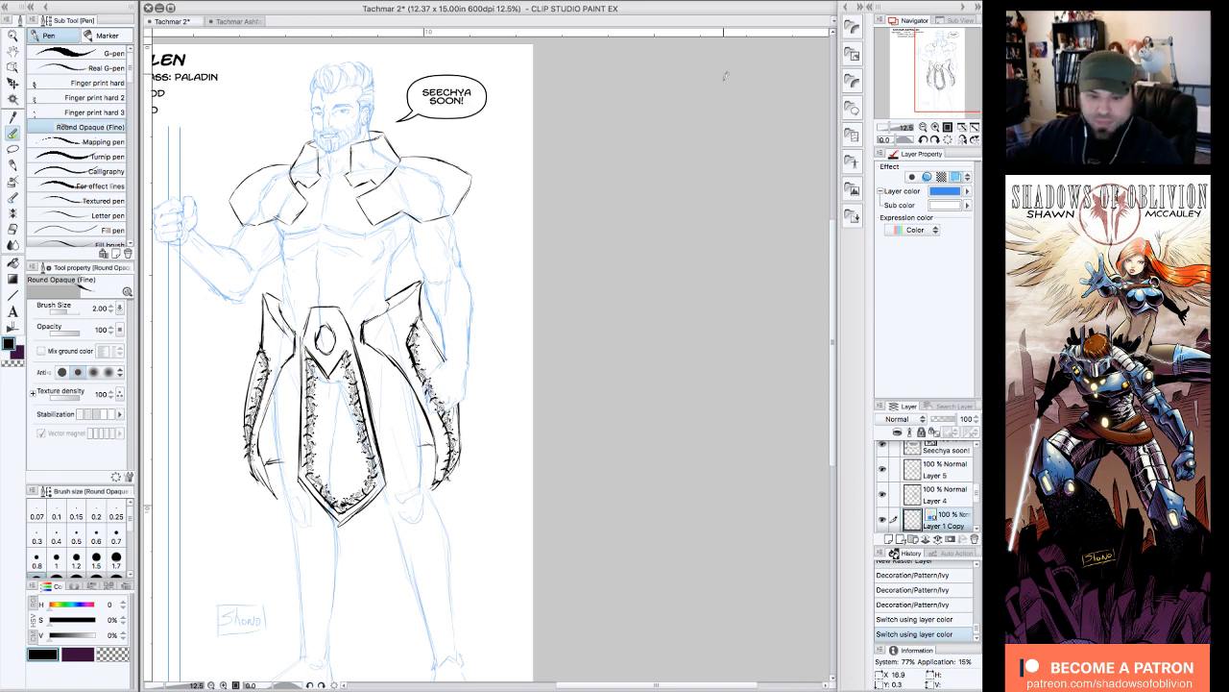
pyautogui.moveTo(356, 365); pyautogui.dragTo(345, 370)
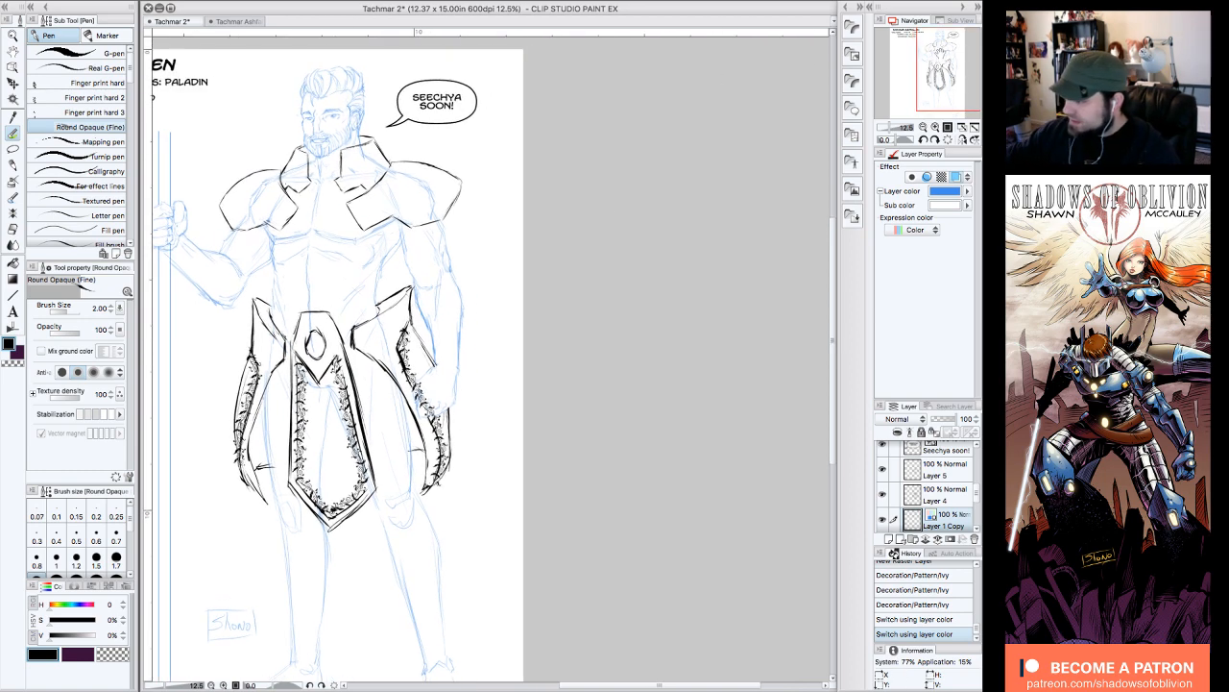
pyautogui.moveTo(933, 64); pyautogui.dragTo(930, 61)
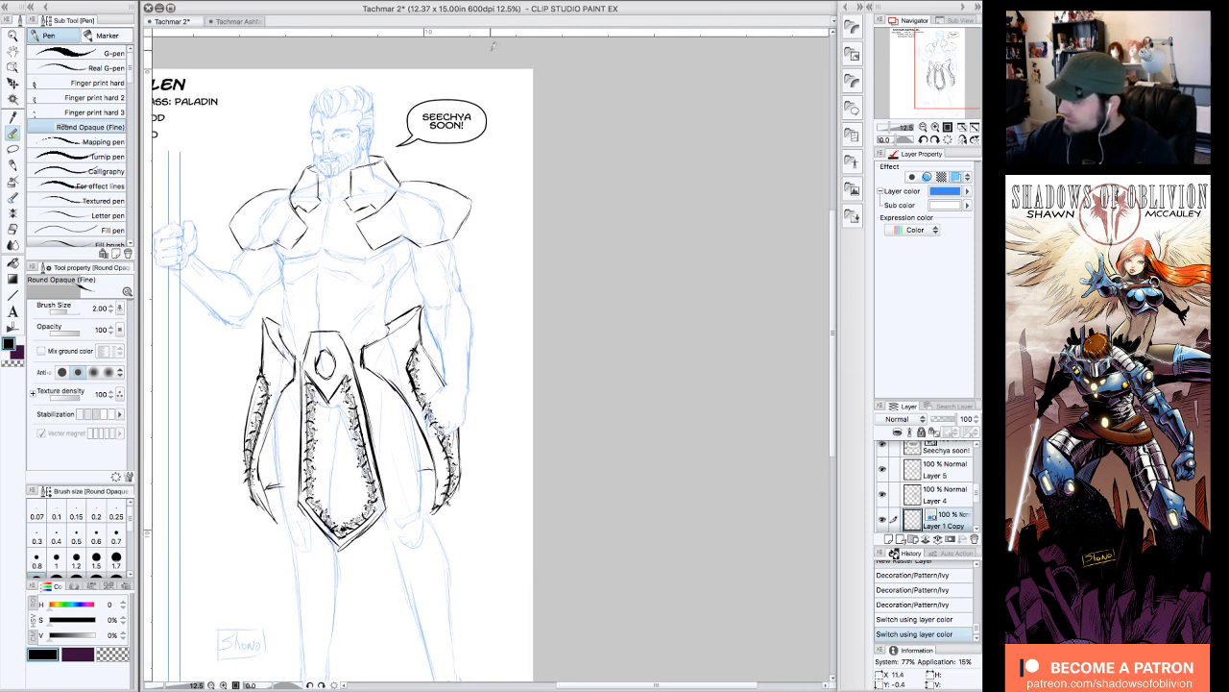
pyautogui.click(936, 126)
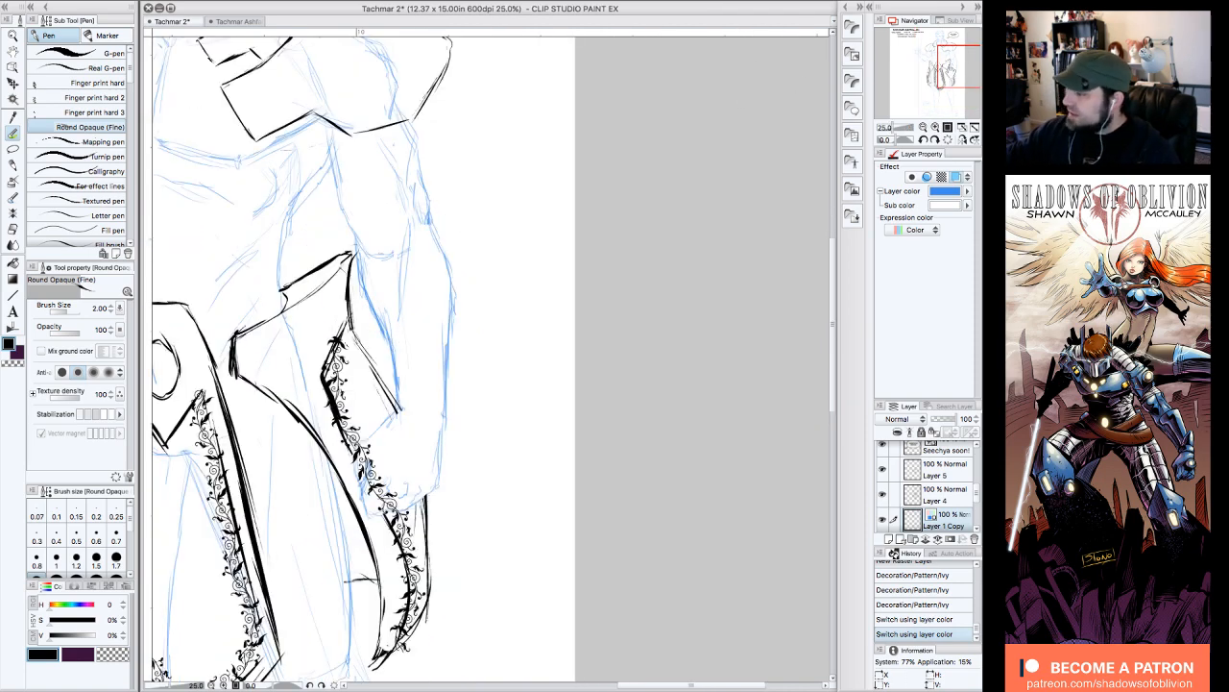
pyautogui.moveTo(943, 100); pyautogui.dragTo(934, 68)
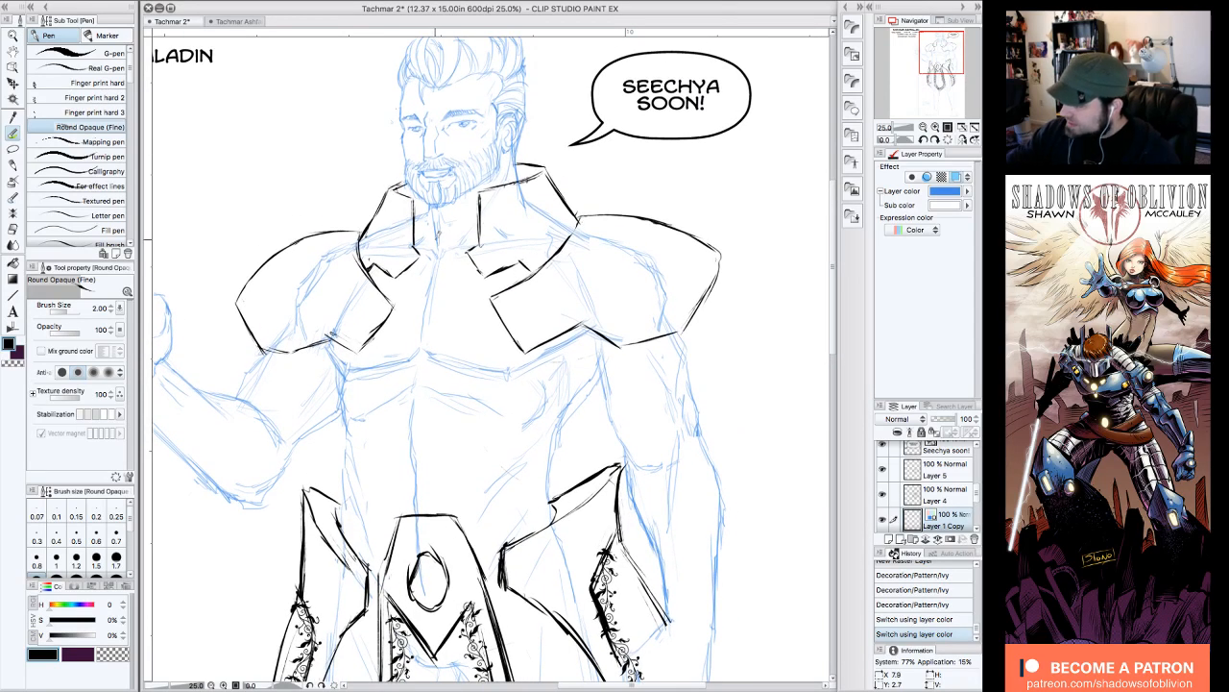
# - Try a short pen stroke at the neckline on the body sketch layer and revert it
pyautogui.moveTo(431, 235); pyautogui.dragTo(423, 261)
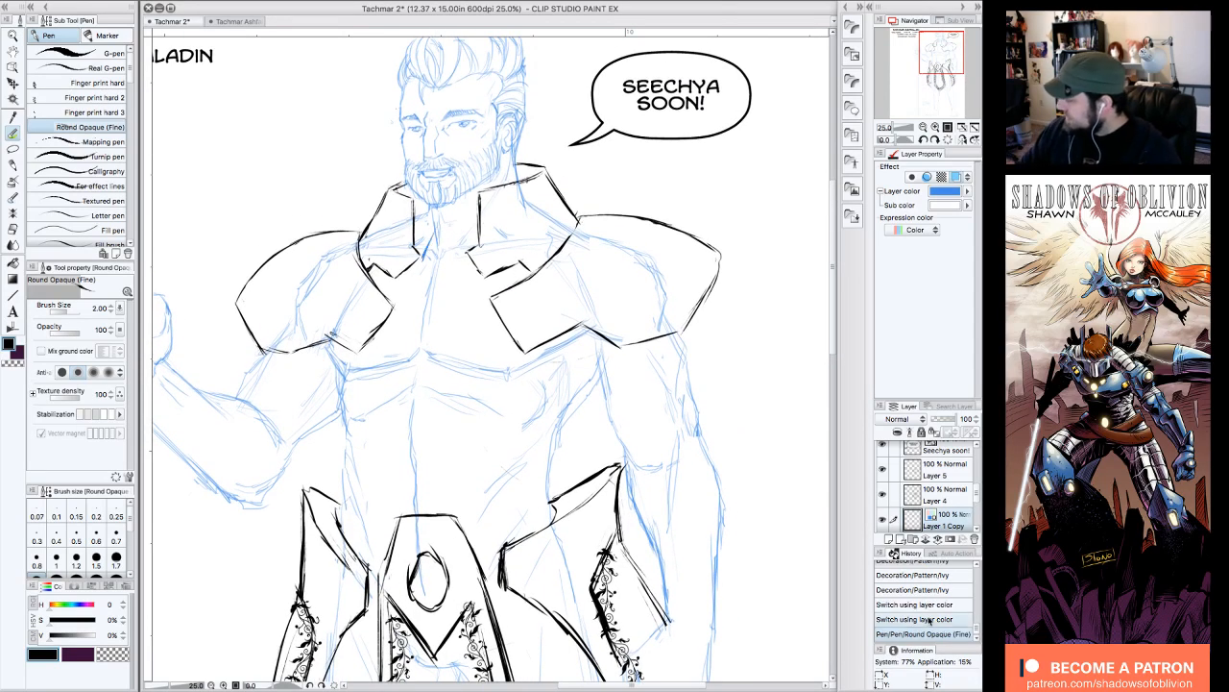
pyautogui.click(928, 619)
# - On Layer 4, draw a pointed insert between the two collar flaps at the base of the neck, correcting lines with the eraser
pyautogui.click(939, 494)
pyautogui.click(881, 494)
pyautogui.click(882, 494)
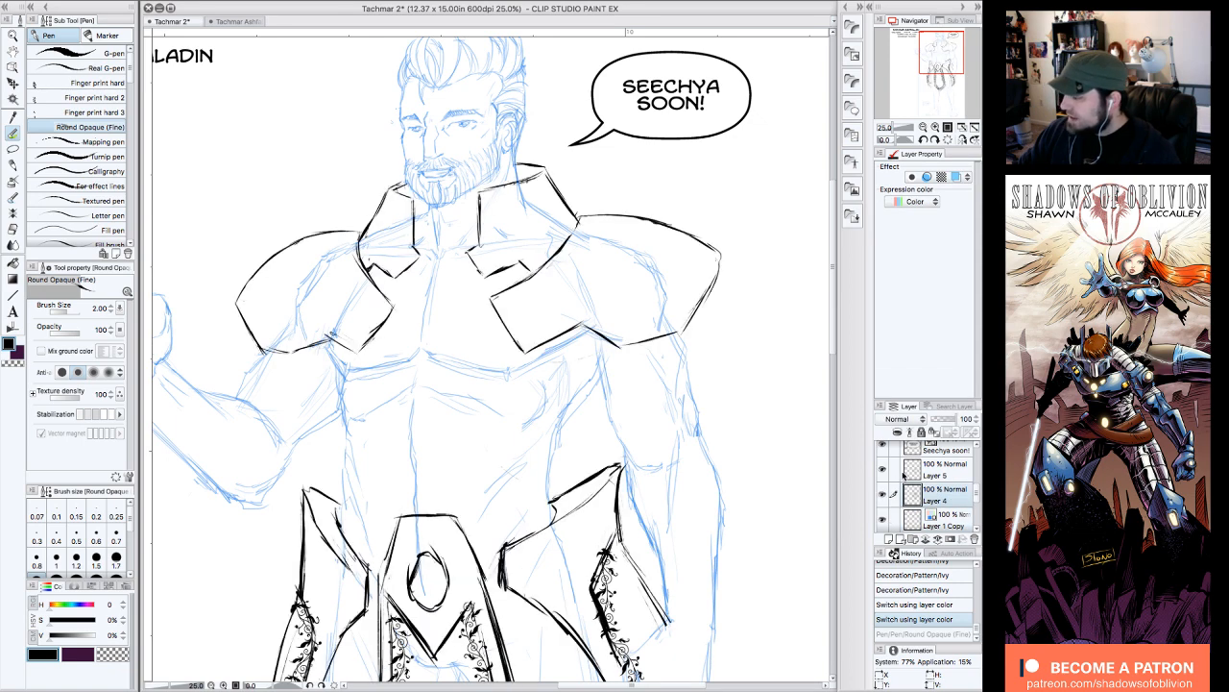
pyautogui.click(923, 127)
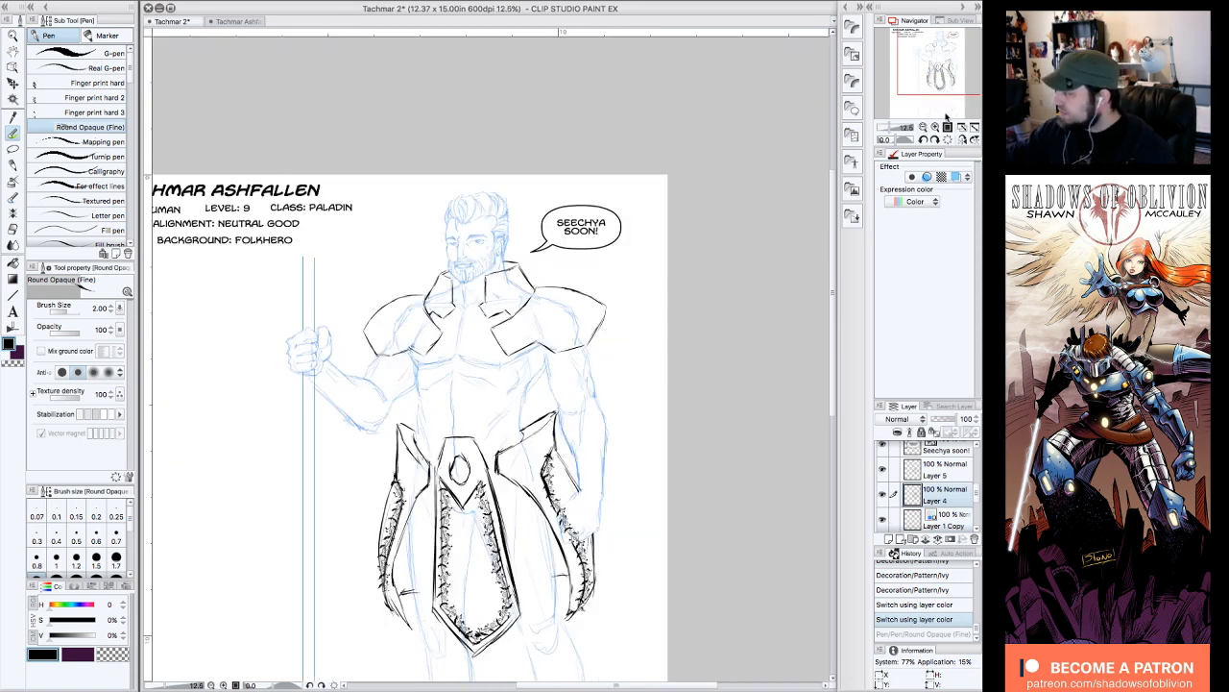
pyautogui.click(936, 127)
pyautogui.moveTo(945, 54); pyautogui.dragTo(947, 48)
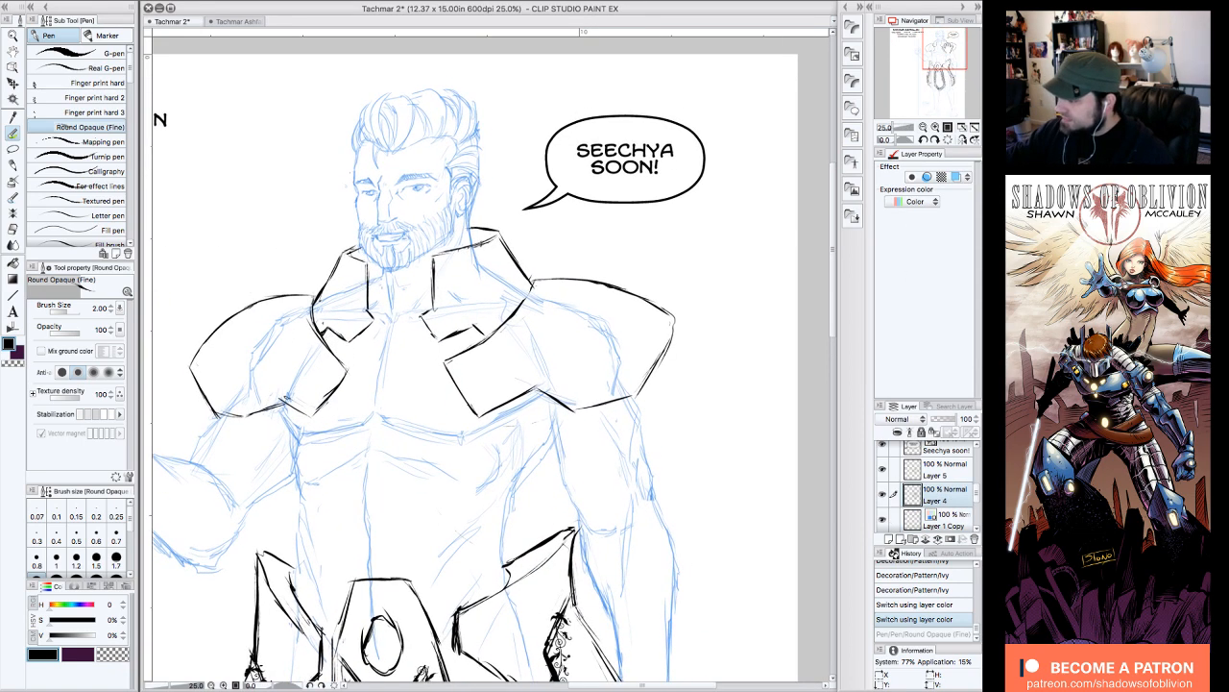
pyautogui.moveTo(391, 270)
pyautogui.mouseDown()
pyautogui.moveTo(412, 296)
pyautogui.moveTo(408, 285)
pyautogui.moveTo(419, 317)
pyautogui.moveTo(382, 332)
pyautogui.mouseUp()
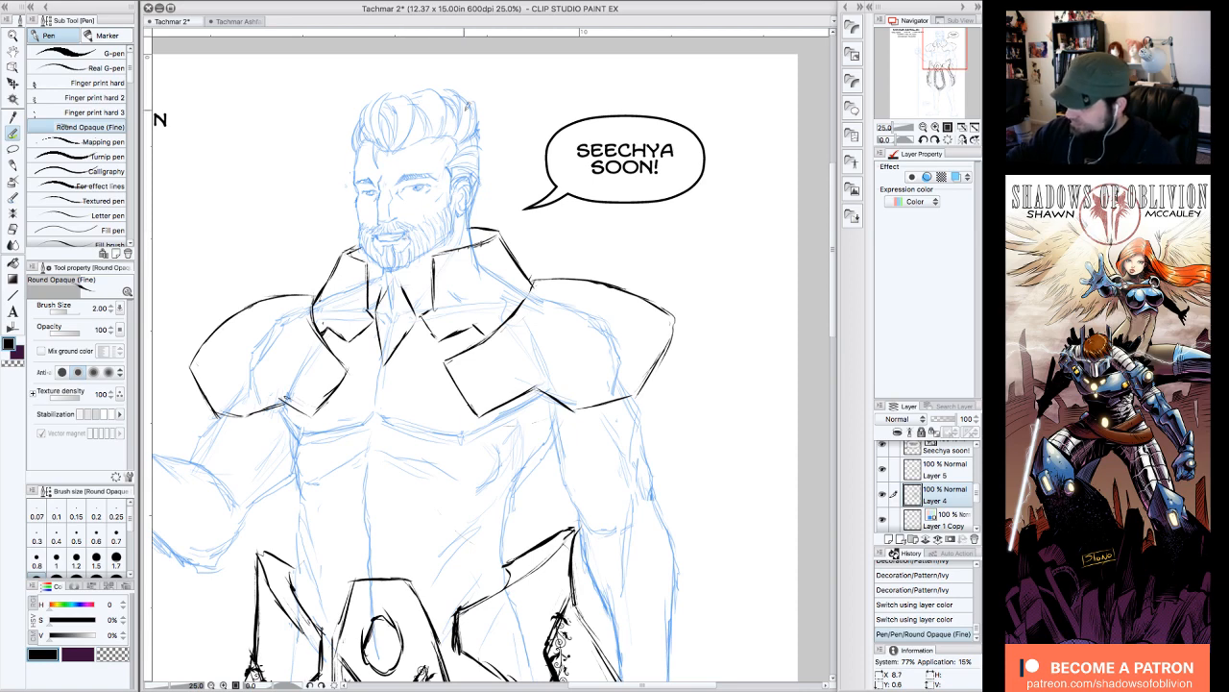
pyautogui.moveTo(394, 302); pyautogui.dragTo(387, 322)
pyautogui.moveTo(391, 277); pyautogui.dragTo(386, 360)
pyautogui.moveTo(385, 275)
pyautogui.mouseDown()
pyautogui.moveTo(387, 352)
pyautogui.moveTo(419, 310)
pyautogui.mouseUp()
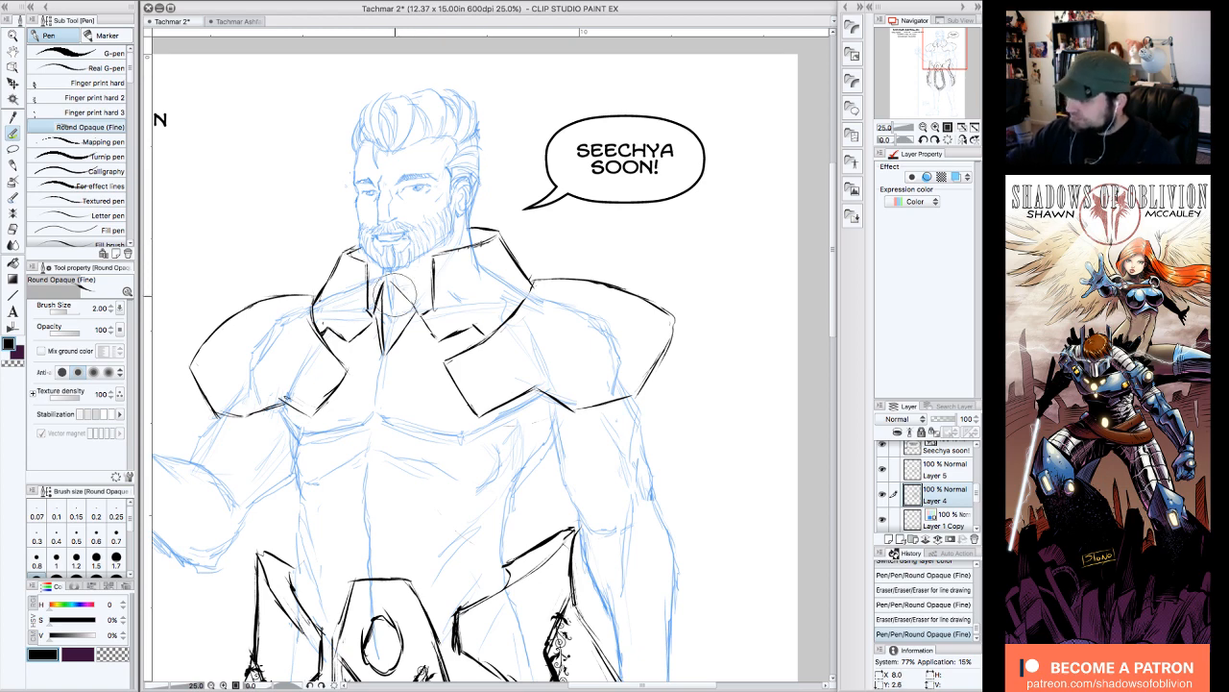
# - Erase the rough collar insert lines and redraw them as a narrow downward-pointing wedge below the chin
pyautogui.moveTo(395, 295); pyautogui.dragTo(387, 322)
pyautogui.moveTo(389, 268)
pyautogui.mouseDown()
pyautogui.moveTo(372, 305)
pyautogui.moveTo(381, 351)
pyautogui.mouseUp()
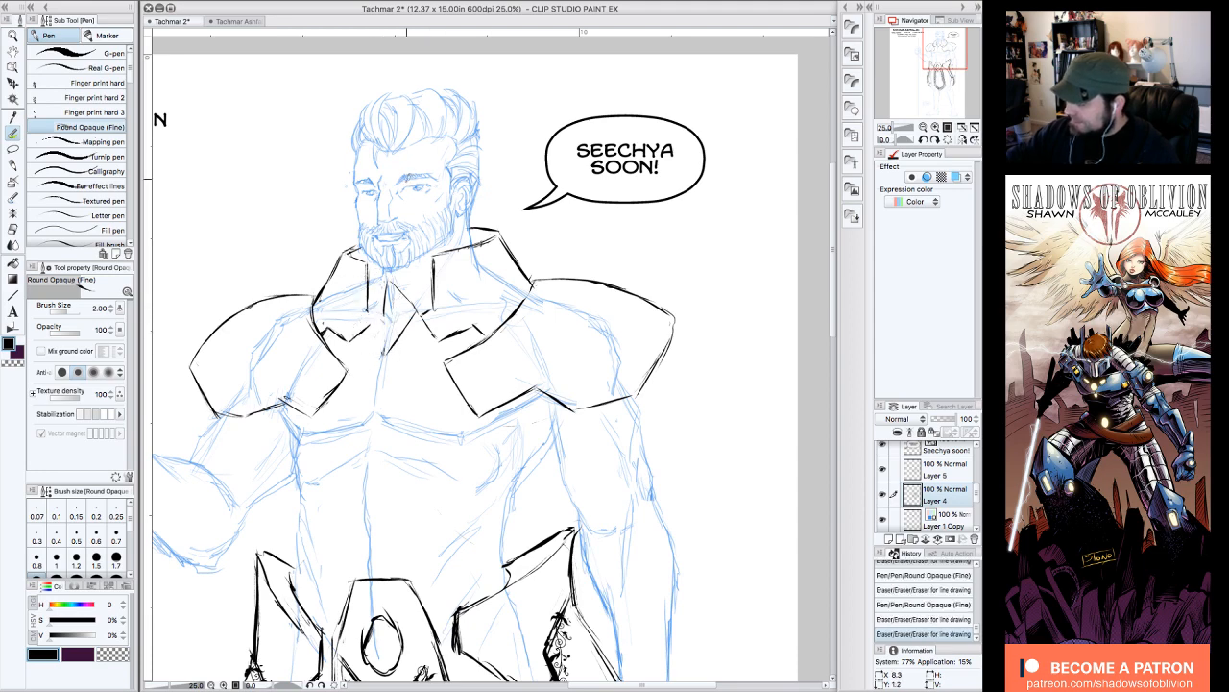
pyautogui.moveTo(367, 307); pyautogui.dragTo(371, 312)
pyautogui.moveTo(370, 262)
pyautogui.mouseDown()
pyautogui.moveTo(369, 287)
pyautogui.moveTo(382, 284)
pyautogui.mouseUp()
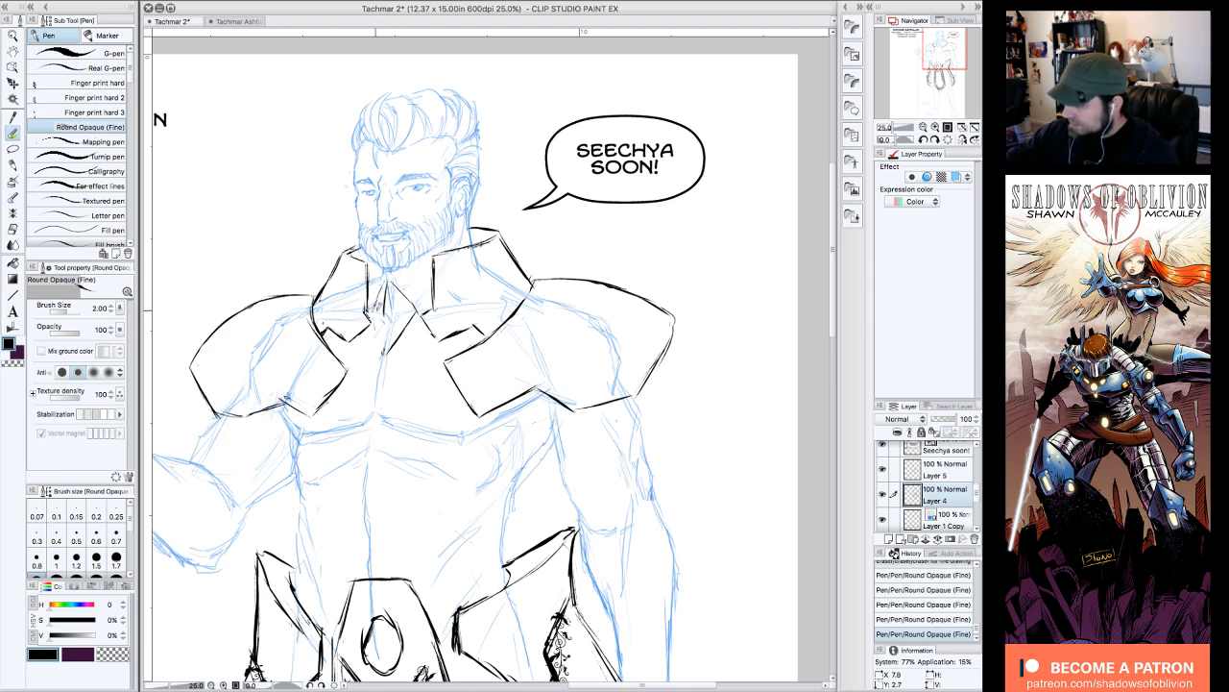
pyautogui.moveTo(374, 310)
pyautogui.mouseDown()
pyautogui.moveTo(384, 358)
pyautogui.moveTo(378, 287)
pyautogui.moveTo(394, 282)
pyautogui.moveTo(385, 353)
pyautogui.mouseUp()
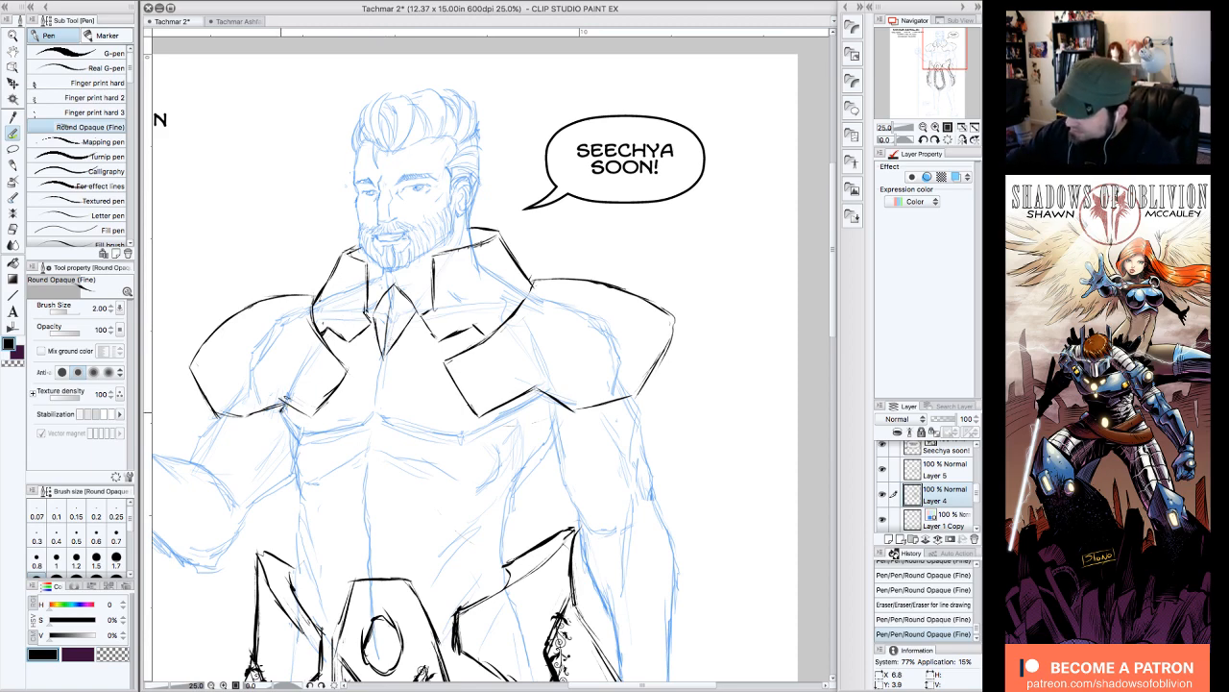
# - Draw the double-lined angular lower edge of the chest armor from armpit to armpit, plus its vertical center line
pyautogui.moveTo(285, 409); pyautogui.dragTo(294, 425)
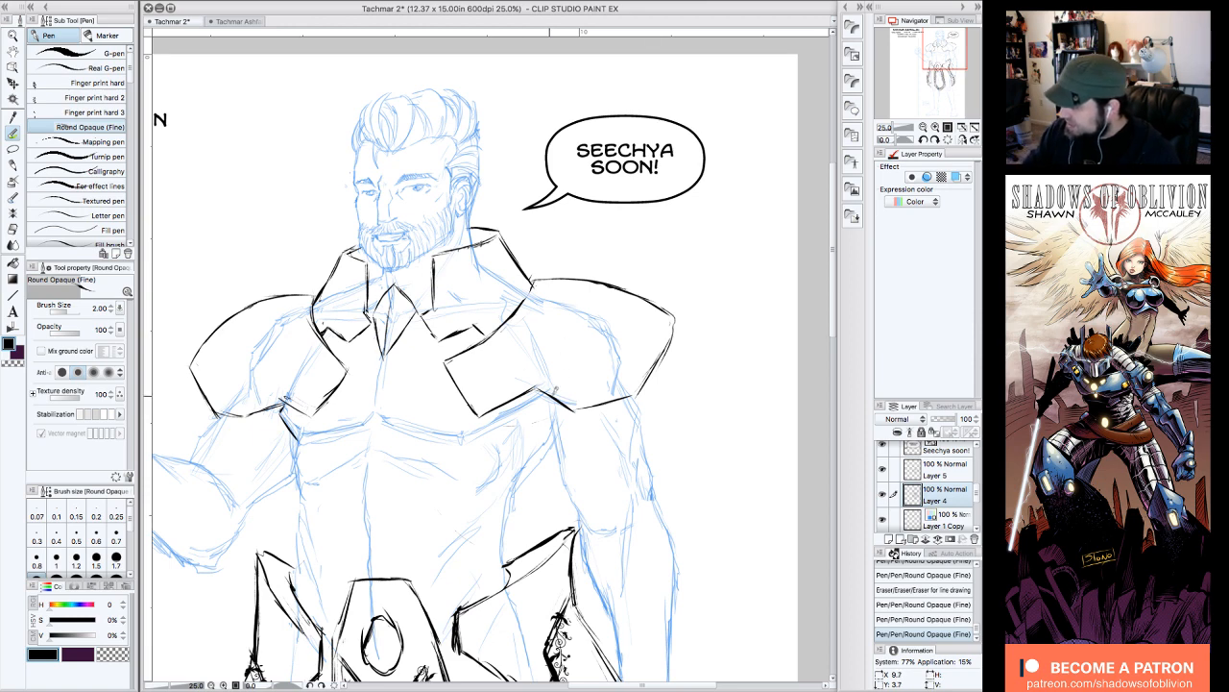
pyautogui.moveTo(551, 396); pyautogui.dragTo(462, 444)
pyautogui.moveTo(301, 442)
pyautogui.mouseDown()
pyautogui.moveTo(342, 432)
pyautogui.moveTo(298, 428)
pyautogui.moveTo(357, 421)
pyautogui.moveTo(459, 448)
pyautogui.mouseUp()
pyautogui.moveTo(380, 414)
pyautogui.mouseDown()
pyautogui.moveTo(459, 432)
pyautogui.moveTo(550, 386)
pyautogui.mouseUp()
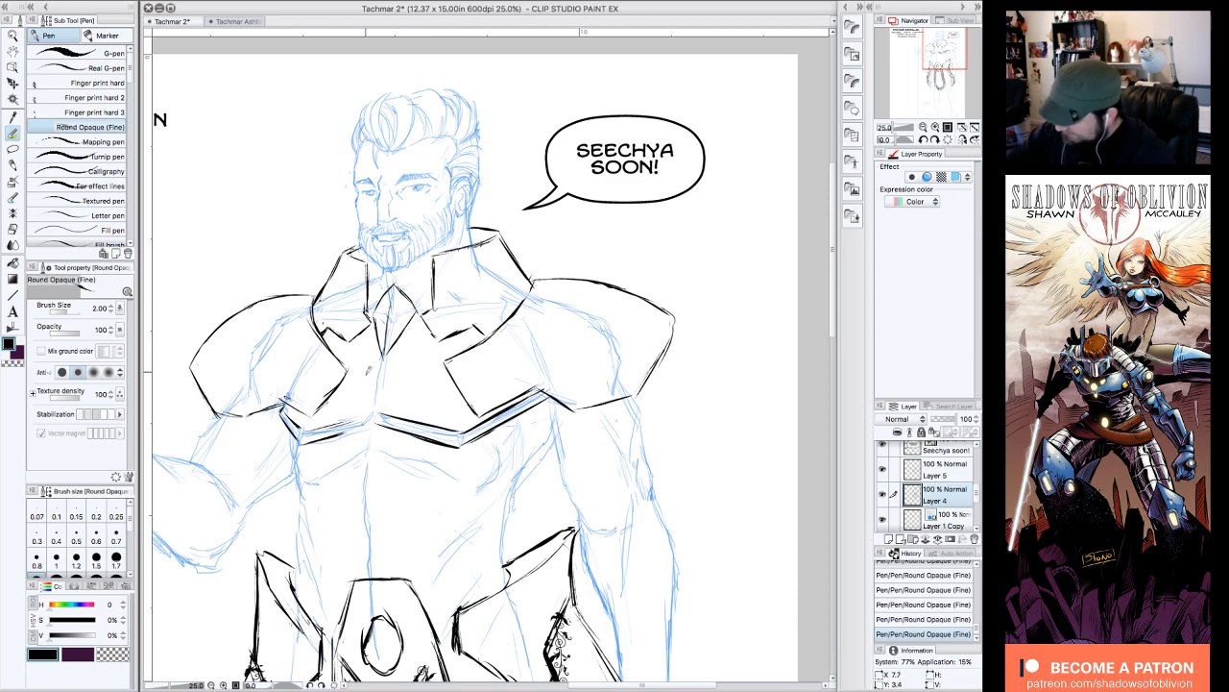
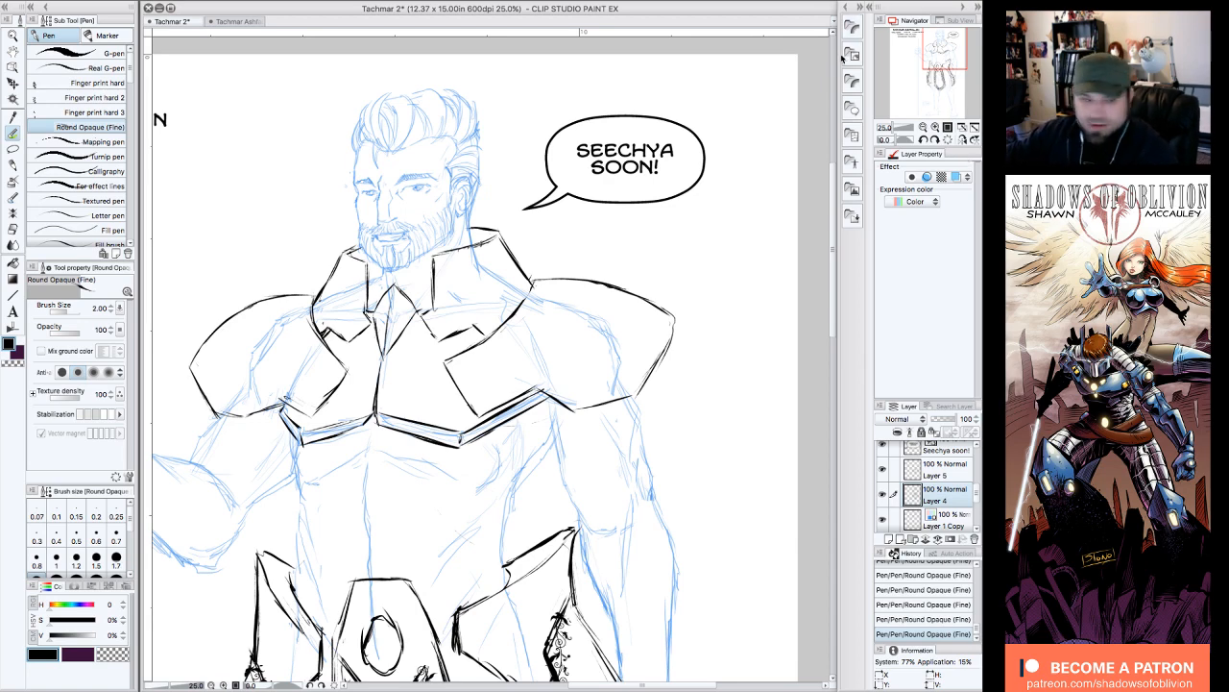
# - Check the costume layers on the whole figure and hide Layer 5 with the ivy trim
pyautogui.moveTo(945, 64); pyautogui.dragTo(943, 76)
pyautogui.click(923, 127)
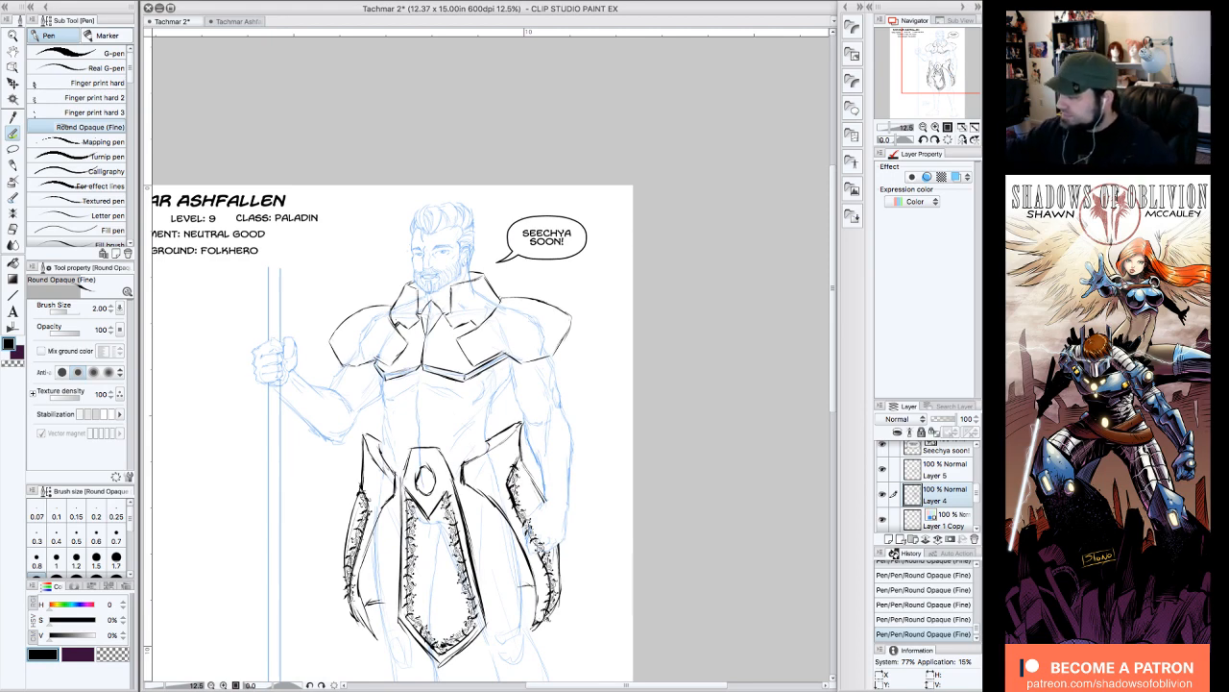
pyautogui.moveTo(950, 74); pyautogui.dragTo(952, 73)
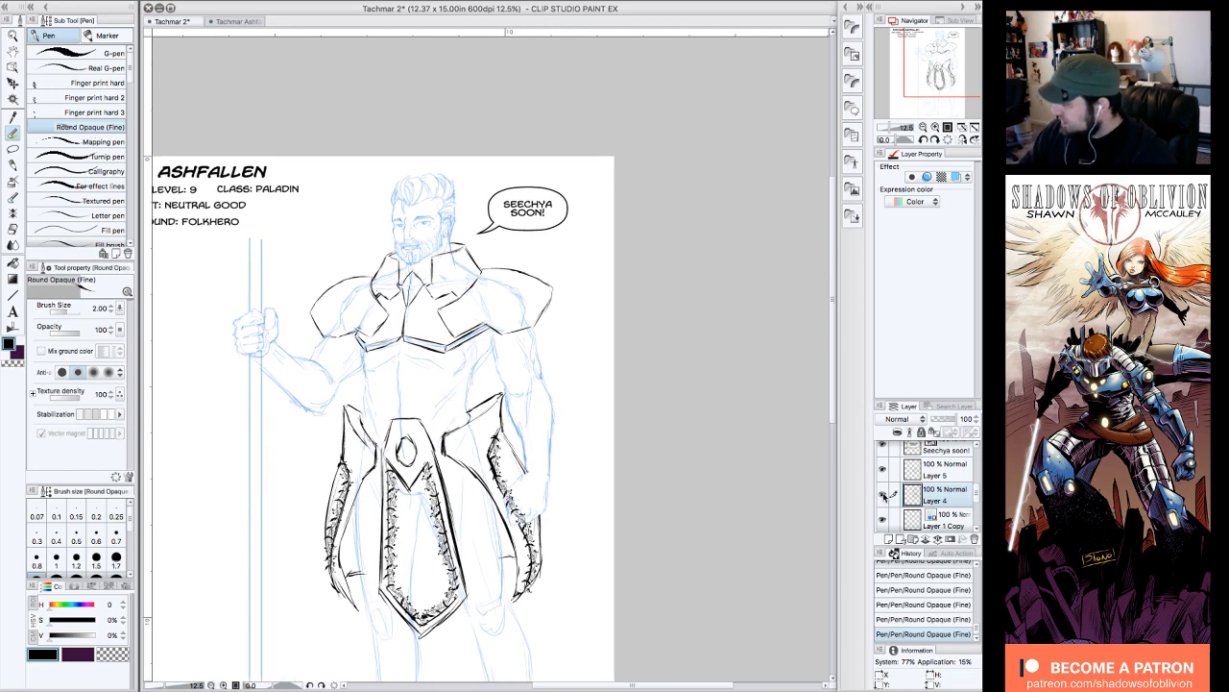
pyautogui.click(884, 494)
pyautogui.click(884, 493)
pyautogui.click(885, 469)
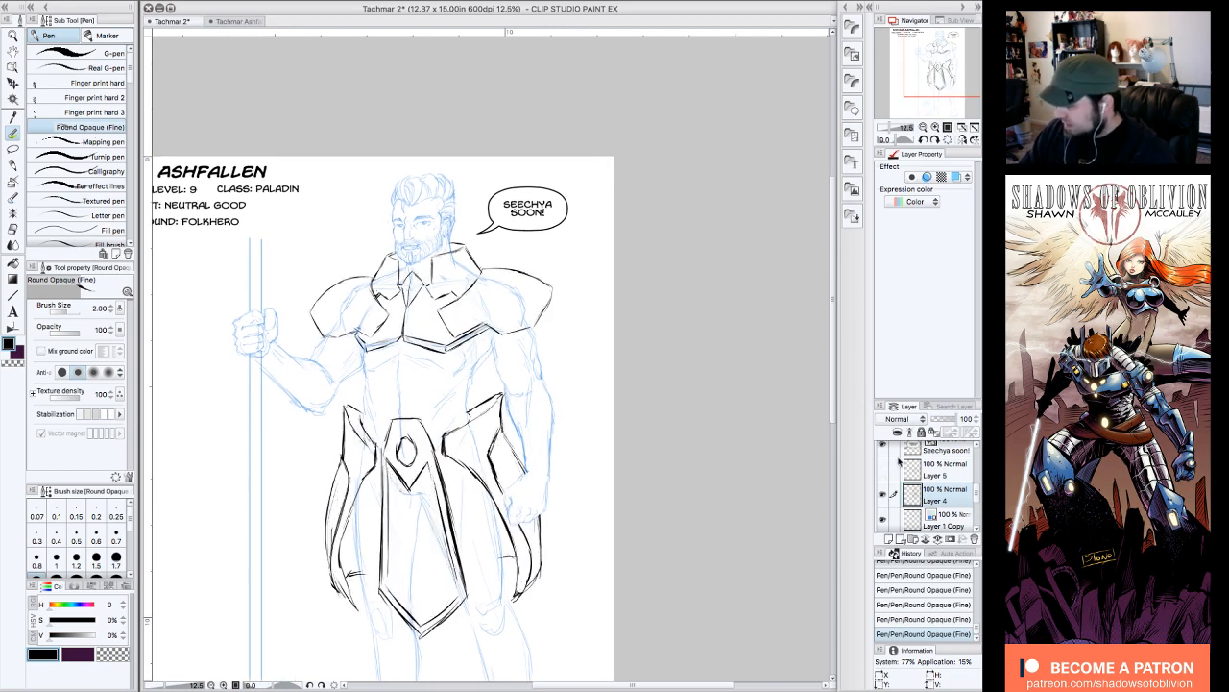
pyautogui.click(935, 126)
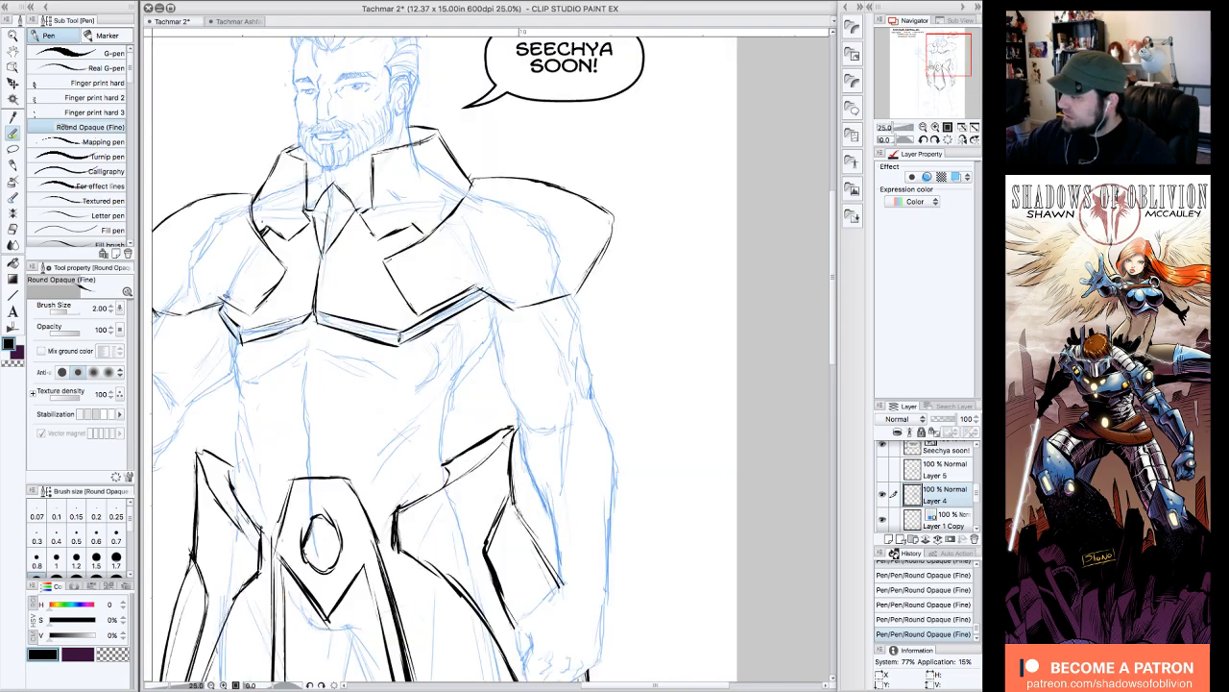
pyautogui.moveTo(928, 68); pyautogui.dragTo(945, 51)
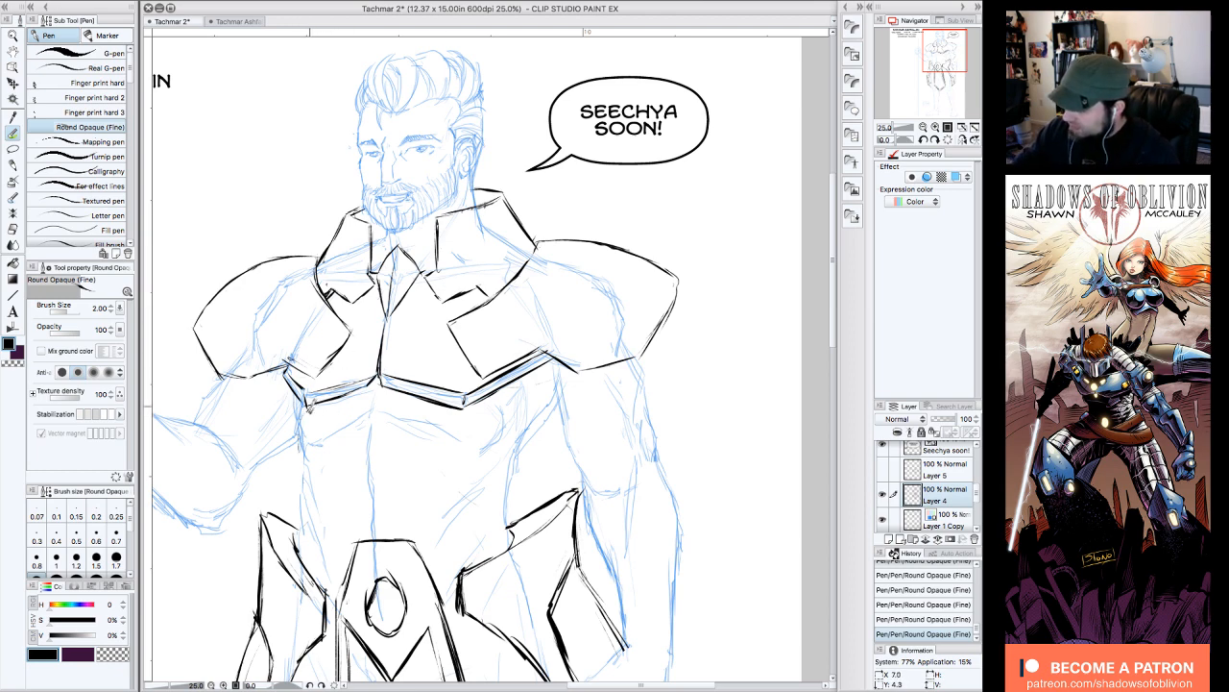
# - On Layer 4, draw both side contours of the torso from the chest armor's lower edge down to the belt
pyautogui.moveTo(307, 402); pyautogui.dragTo(316, 441)
pyautogui.moveTo(468, 401)
pyautogui.mouseDown()
pyautogui.moveTo(477, 428)
pyautogui.moveTo(458, 446)
pyautogui.mouseUp()
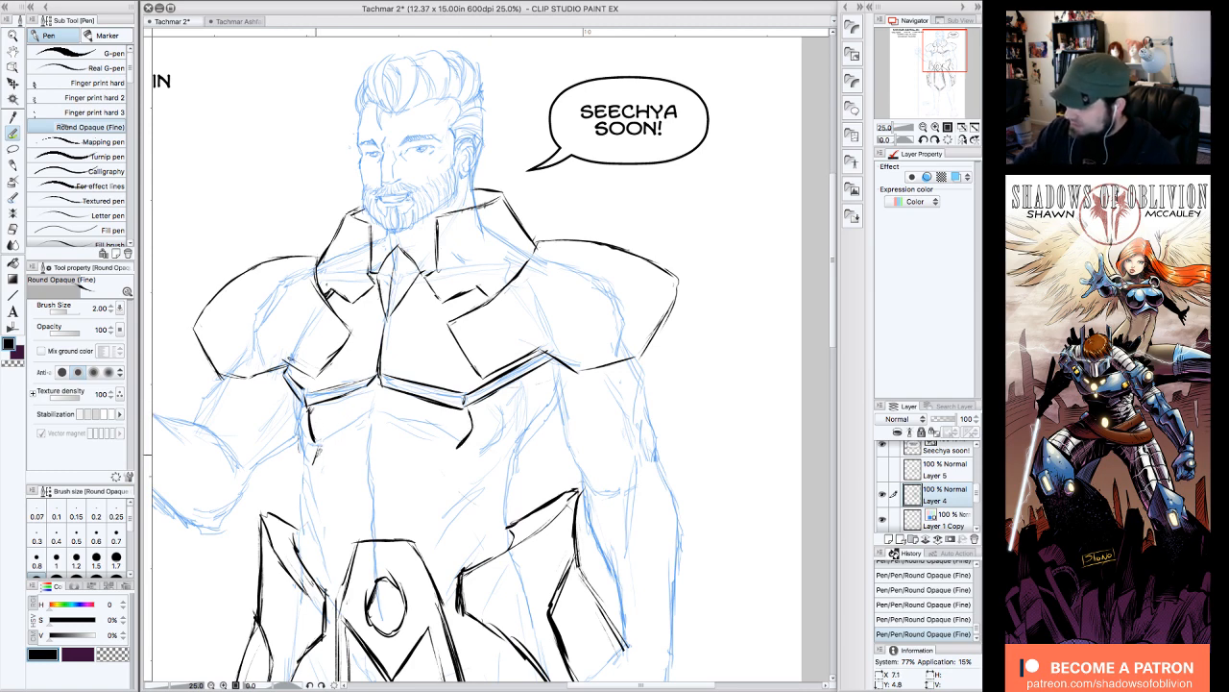
pyautogui.moveTo(314, 458); pyautogui.dragTo(340, 586)
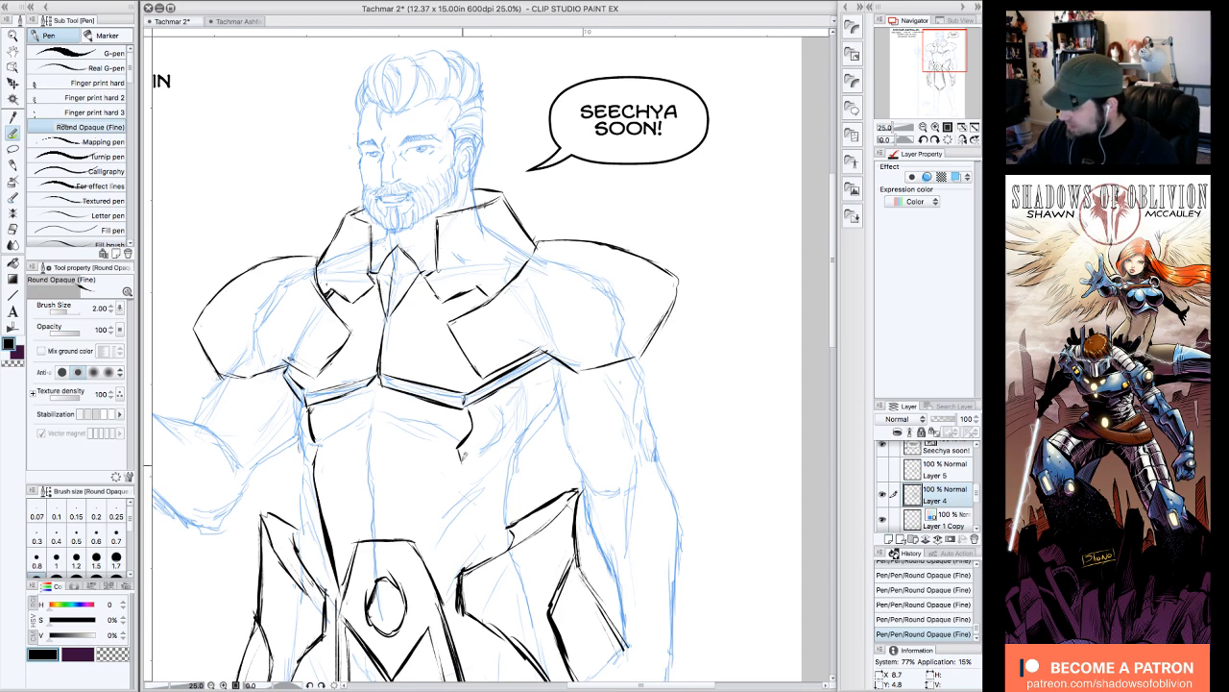
pyautogui.moveTo(462, 455); pyautogui.dragTo(438, 580)
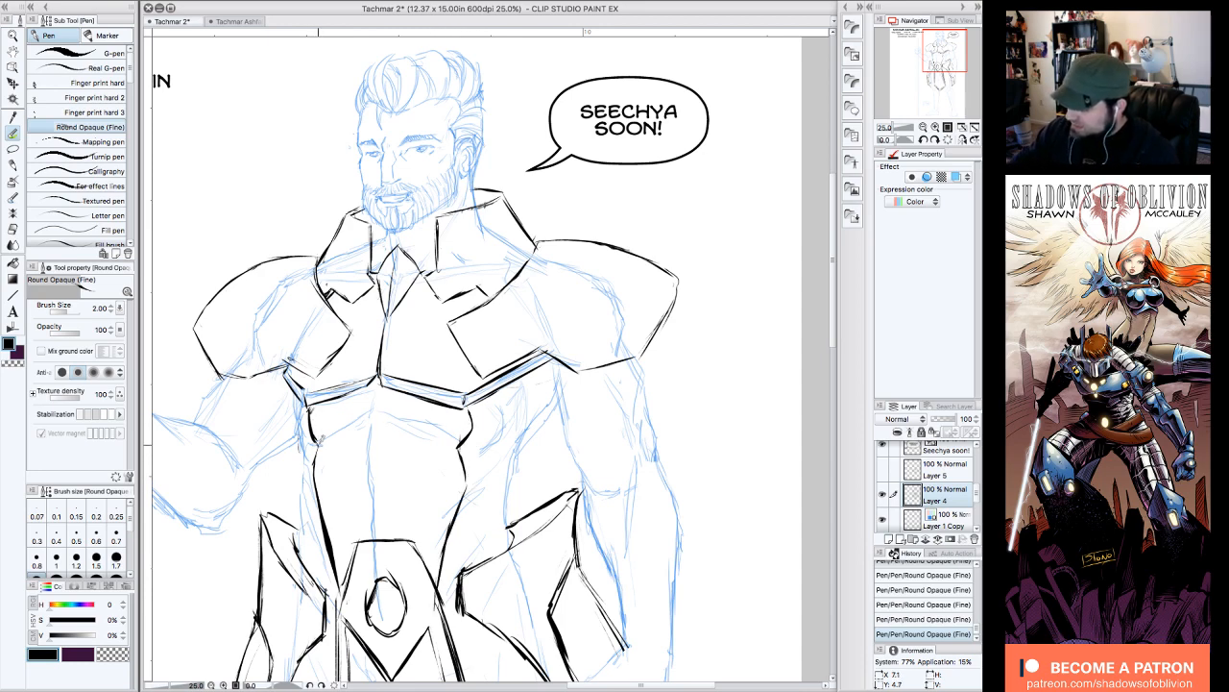
# - Hide the blue sketch layer and clean up the torso contour just below the chest armor with eraser and pen
pyautogui.click(882, 519)
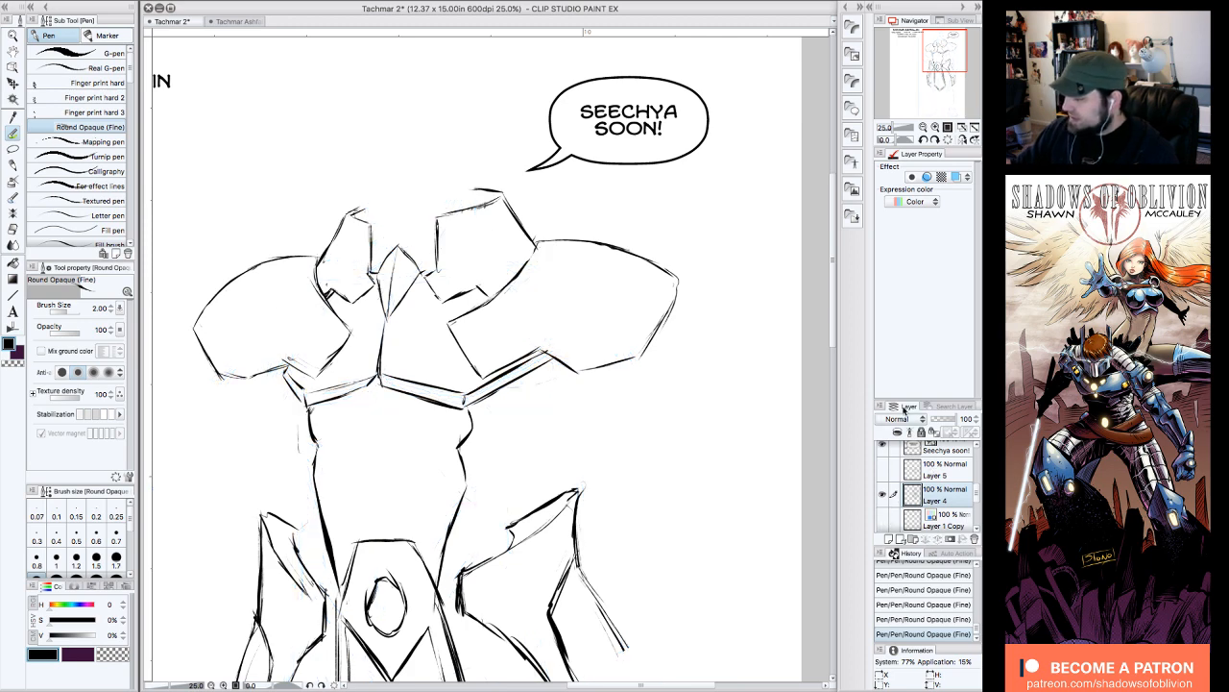
pyautogui.click(923, 127)
pyautogui.moveTo(943, 104); pyautogui.dragTo(945, 103)
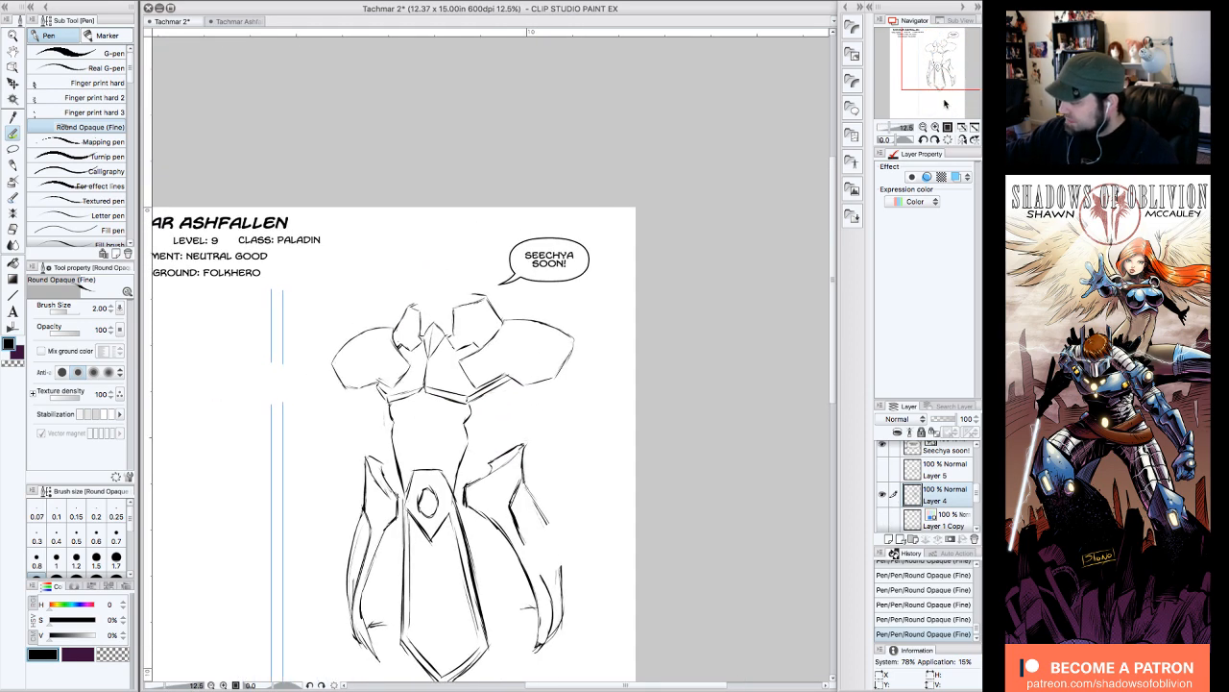
pyautogui.click(935, 127)
pyautogui.moveTo(938, 59); pyautogui.dragTo(944, 58)
pyautogui.moveTo(330, 319)
pyautogui.mouseDown()
pyautogui.moveTo(328, 355)
pyautogui.moveTo(347, 320)
pyautogui.mouseUp()
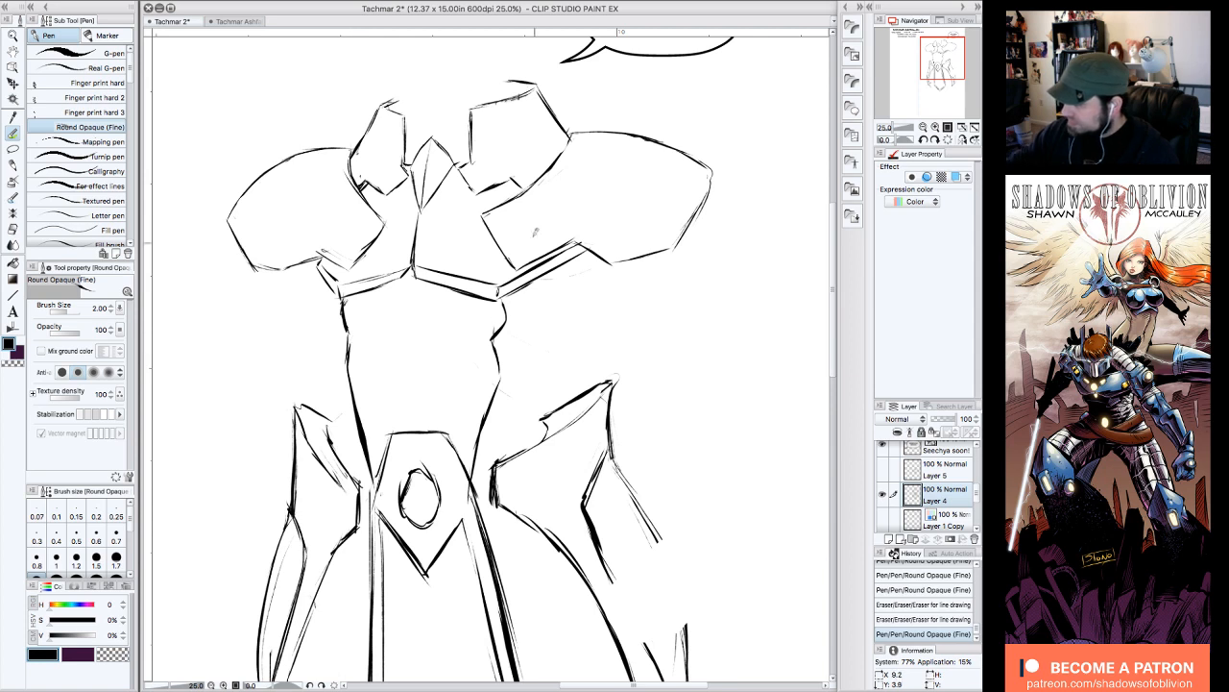
pyautogui.moveTo(509, 293); pyautogui.dragTo(507, 321)
pyautogui.press('e')
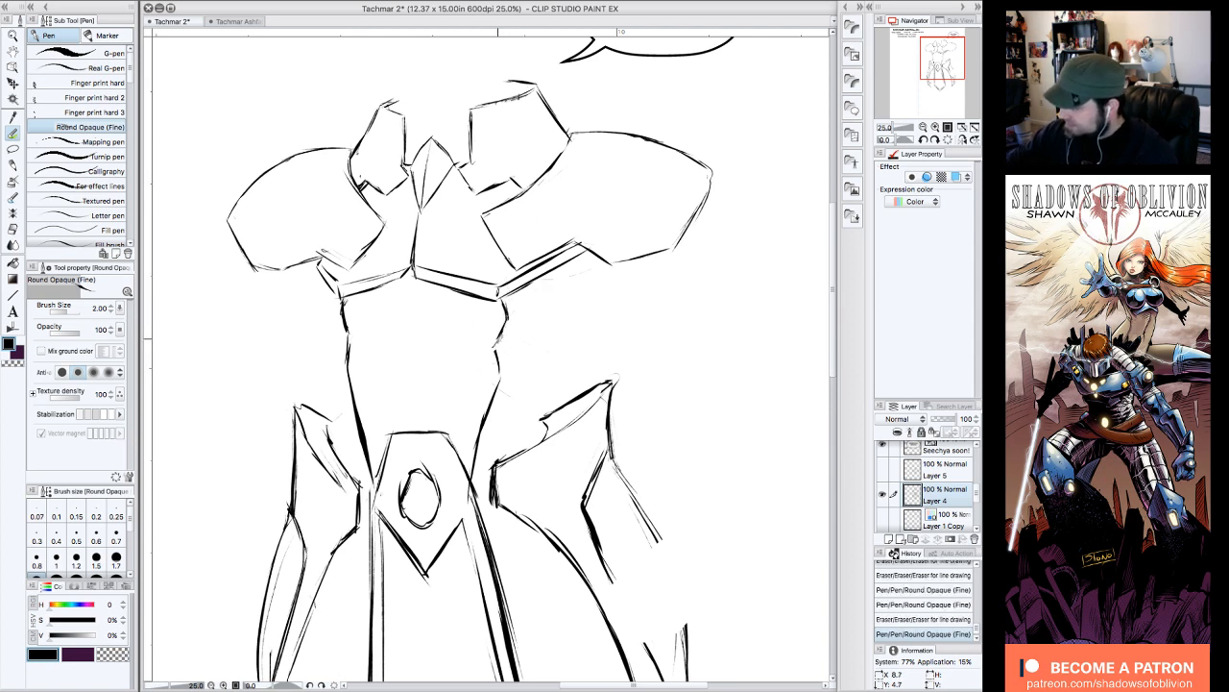
# - Check the Layer 5 ivy trim against the linework, hide it again, and restore the blue sketch layer
pyautogui.click(883, 469)
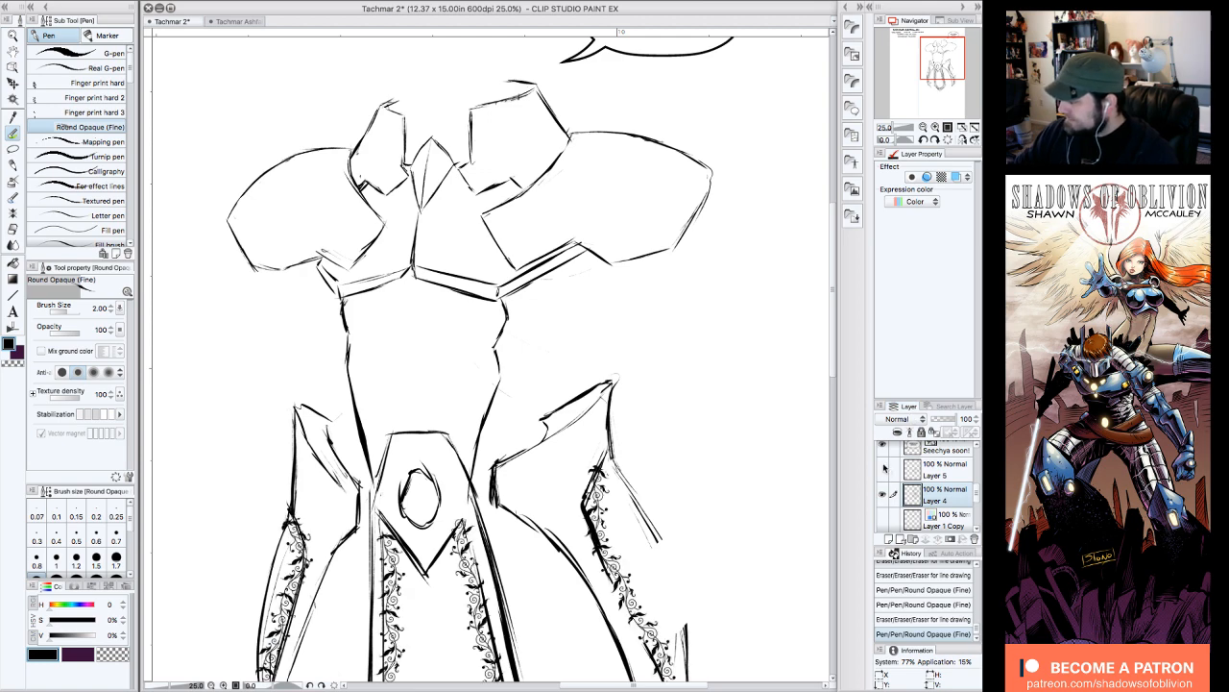
pyautogui.click(883, 468)
pyautogui.click(883, 519)
pyautogui.click(923, 128)
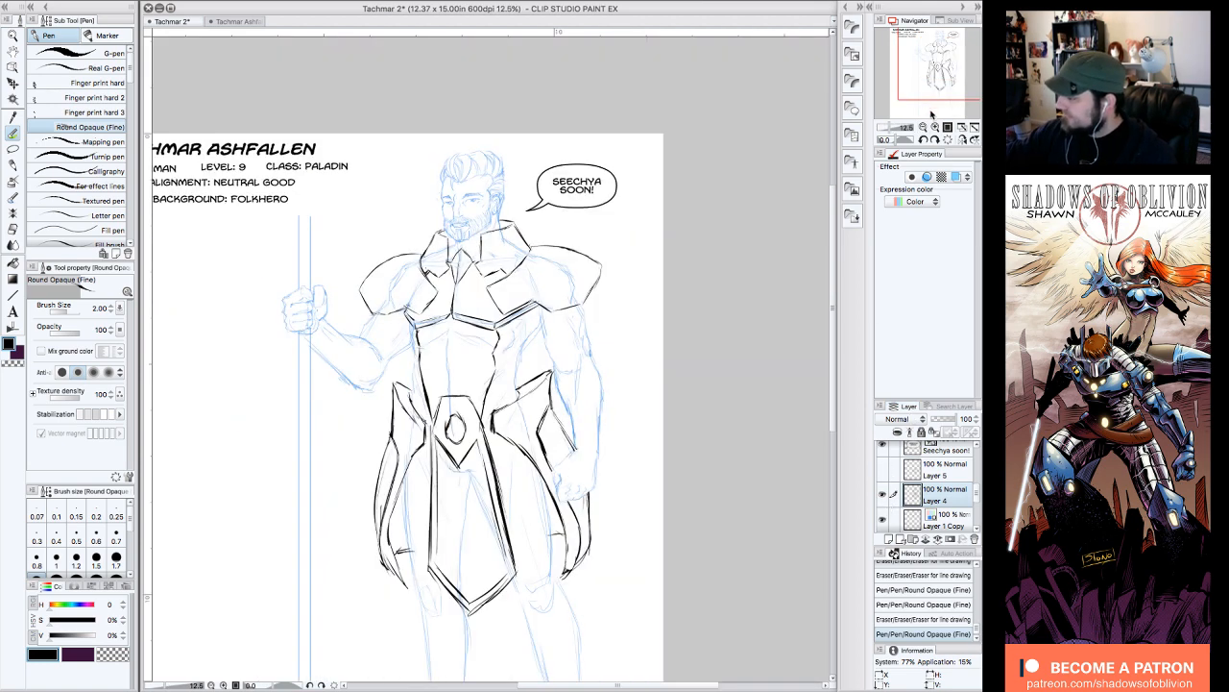
pyautogui.moveTo(952, 88); pyautogui.dragTo(954, 85)
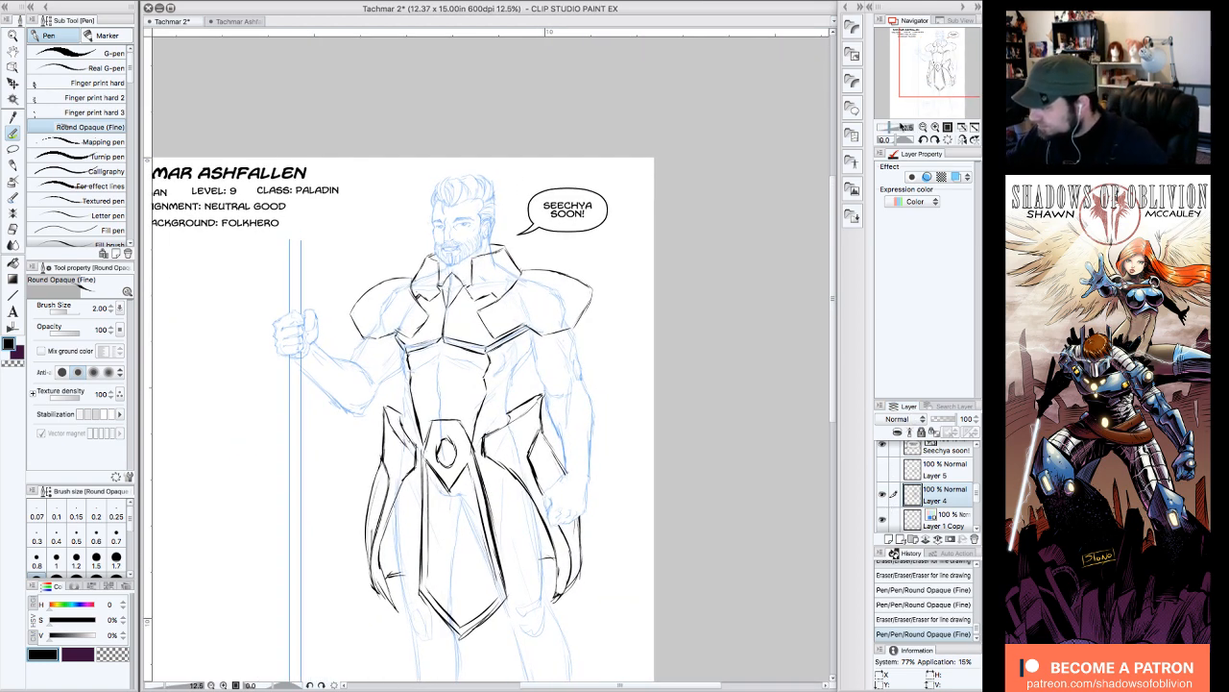
pyautogui.click(937, 127)
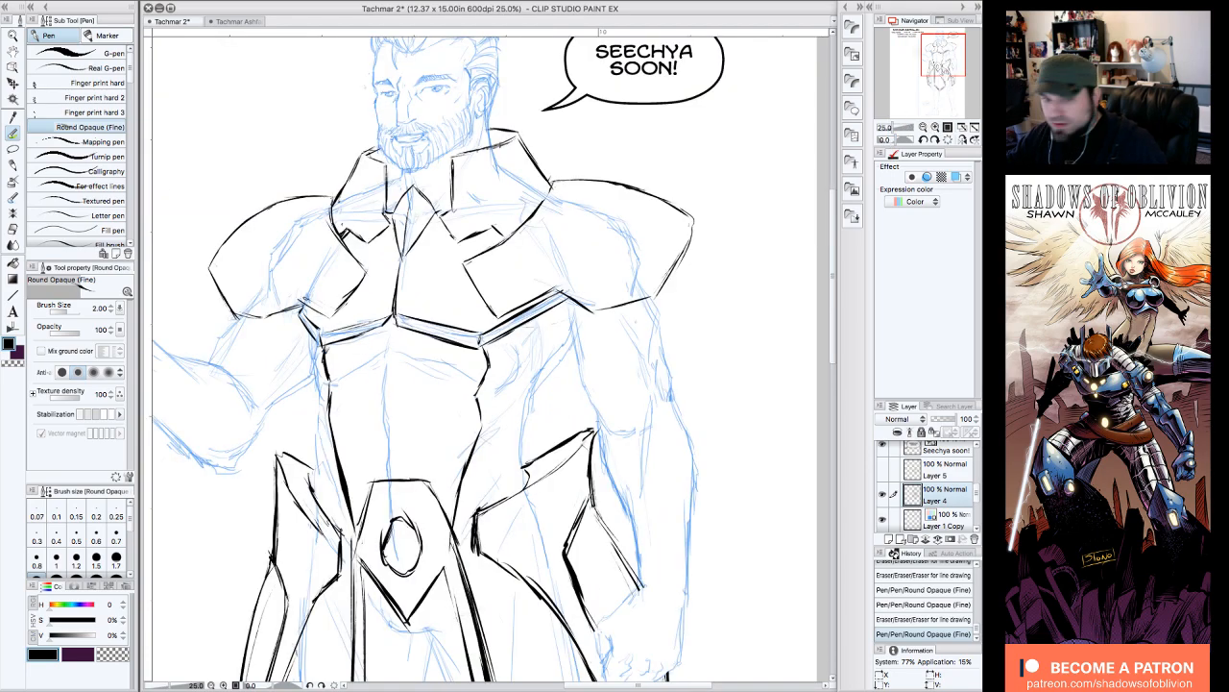
# - Draw a small downward-pointing V-shaped plate with a center line beneath the middle of the chest armor
pyautogui.moveTo(935, 84)
pyautogui.mouseDown()
pyautogui.moveTo(920, 112)
pyautogui.moveTo(937, 46)
pyautogui.mouseUp()
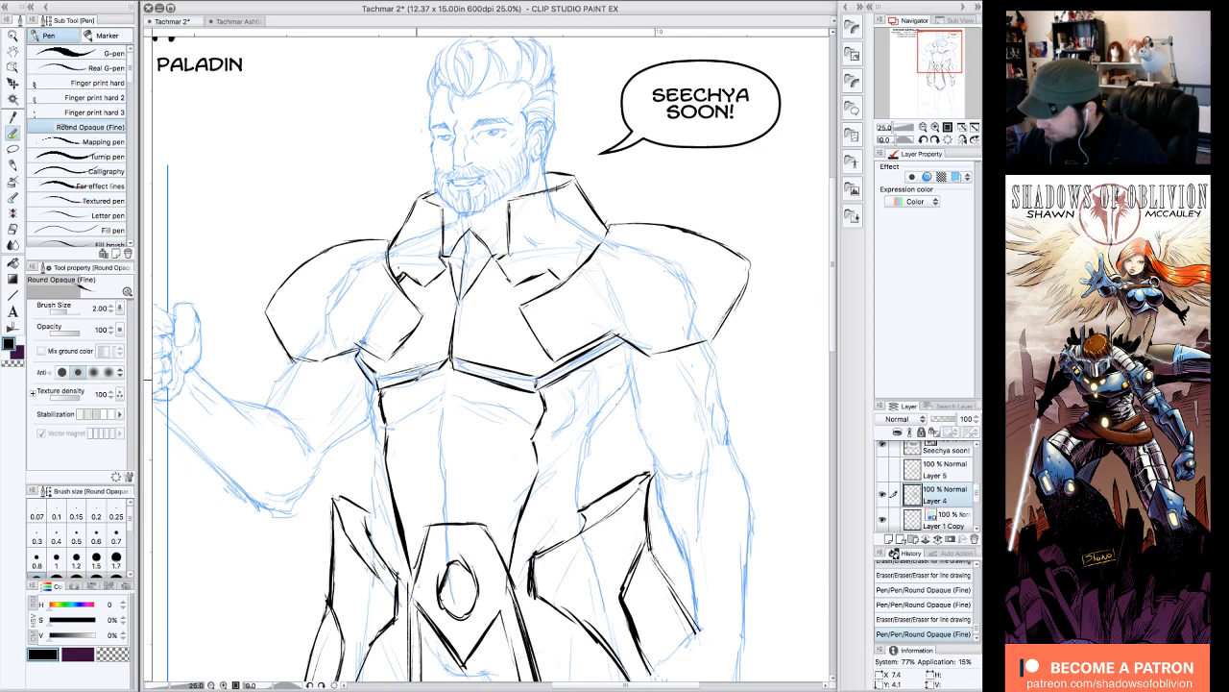
pyautogui.moveTo(417, 379); pyautogui.dragTo(442, 439)
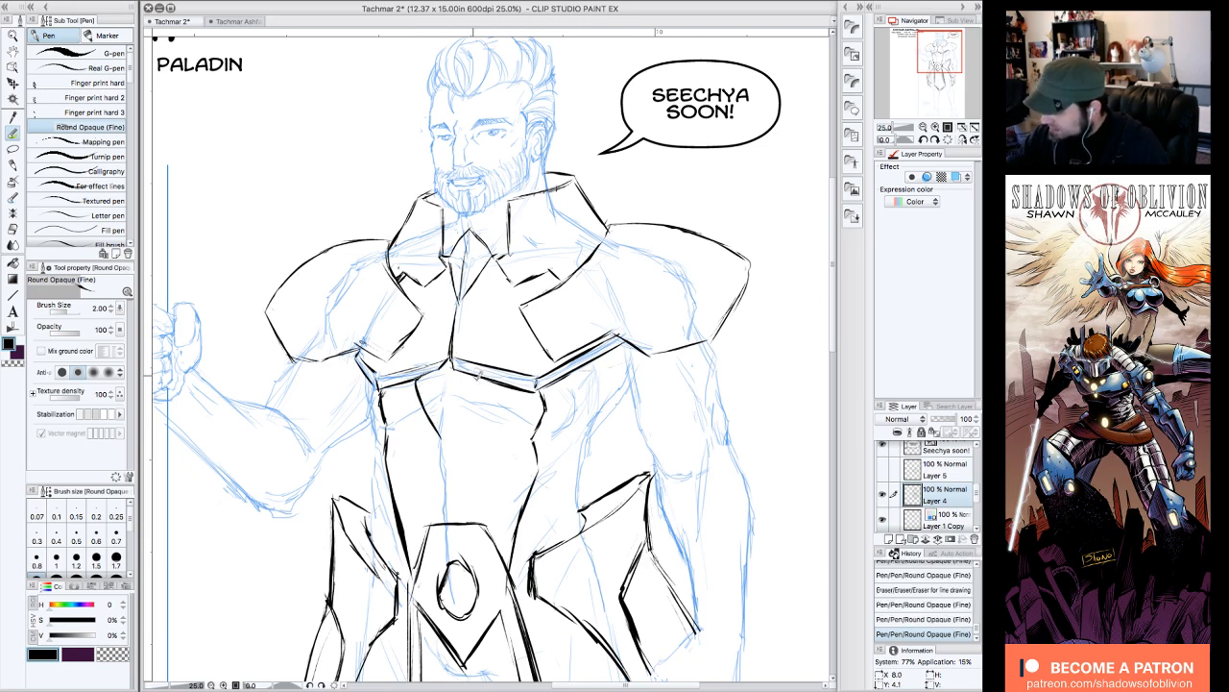
pyautogui.moveTo(483, 383); pyautogui.dragTo(444, 439)
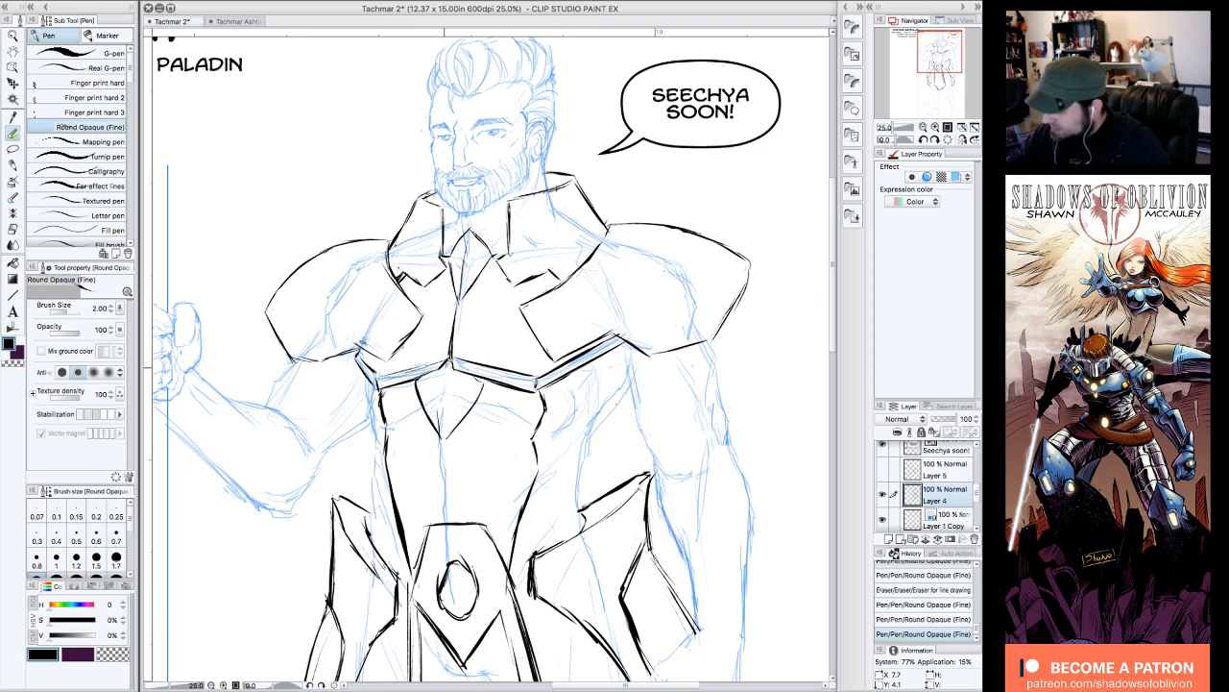
pyautogui.moveTo(443, 377); pyautogui.dragTo(442, 436)
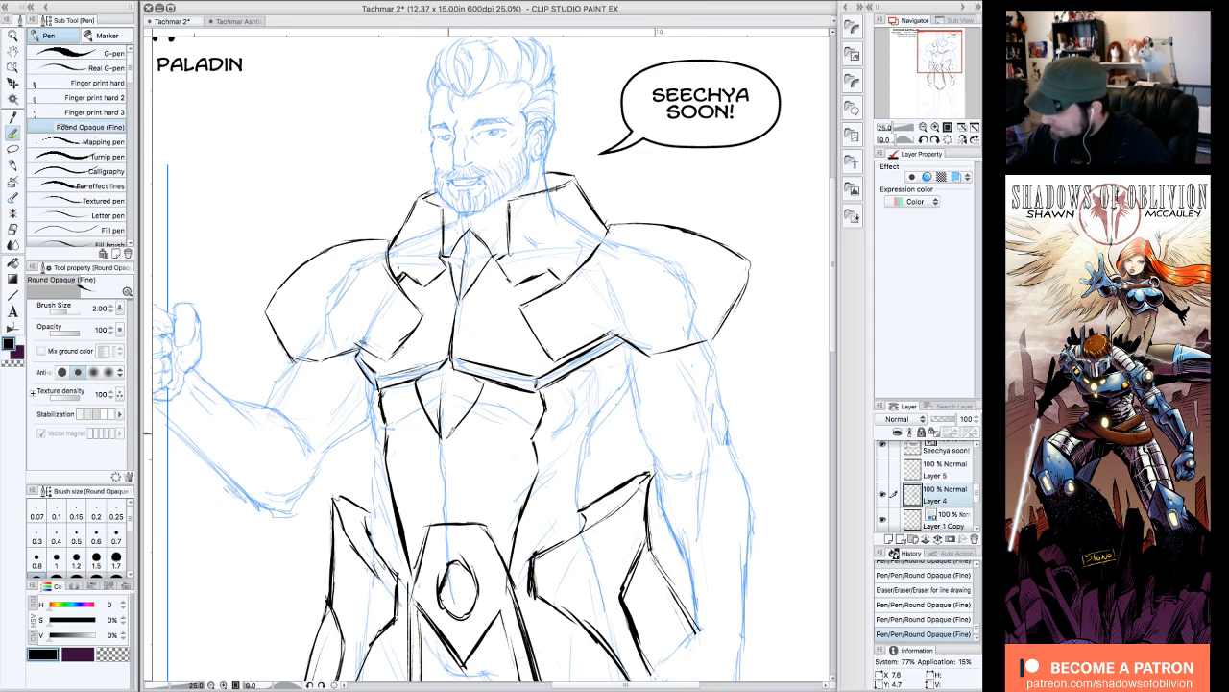
pyautogui.moveTo(485, 383); pyautogui.dragTo(460, 424)
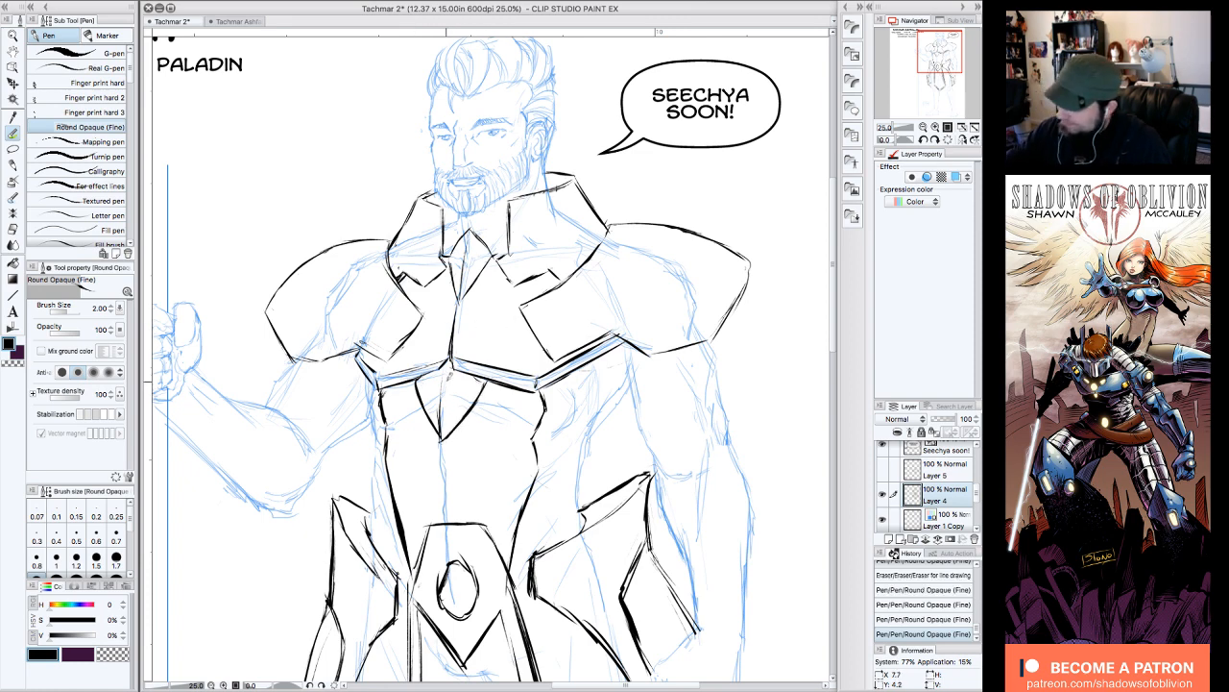
pyautogui.moveTo(444, 378); pyautogui.dragTo(443, 437)
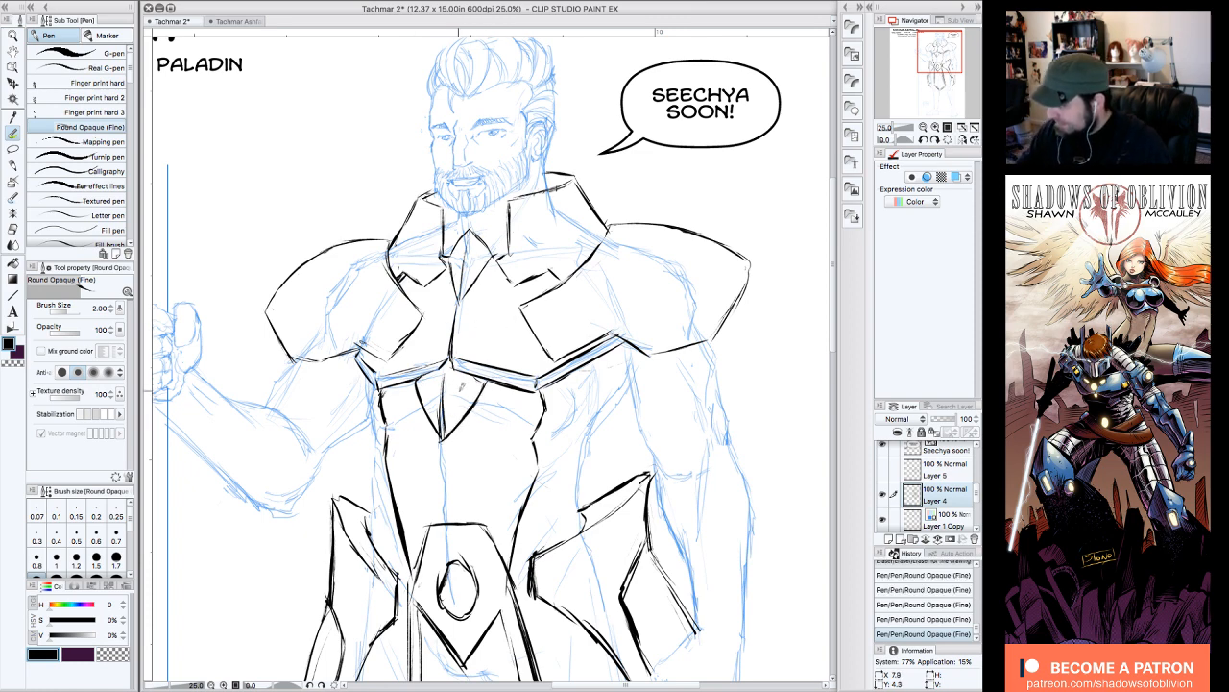
# - Draw a curved rib band below the chest armor on the raised-arm side, erasing and redrawing its outer end
pyautogui.moveTo(374, 373)
pyautogui.mouseDown()
pyautogui.moveTo(364, 411)
pyautogui.moveTo(369, 393)
pyautogui.moveTo(374, 441)
pyautogui.moveTo(412, 415)
pyautogui.moveTo(378, 425)
pyautogui.mouseUp()
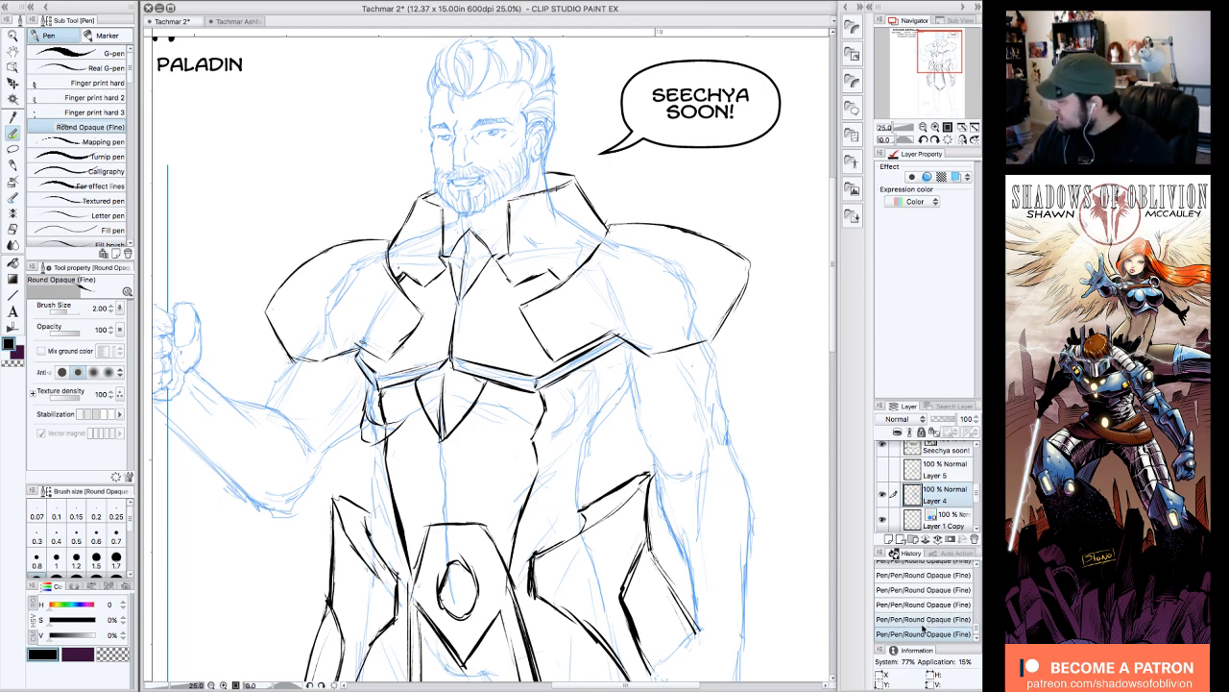
pyautogui.click(923, 127)
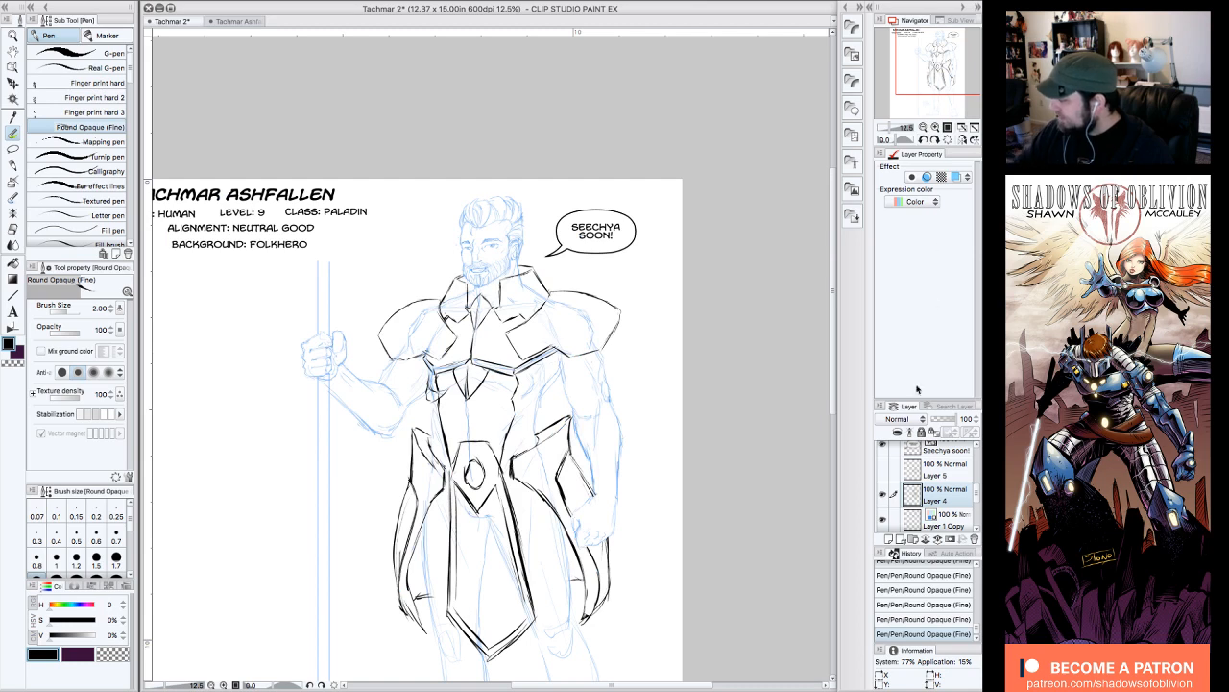
pyautogui.click(883, 469)
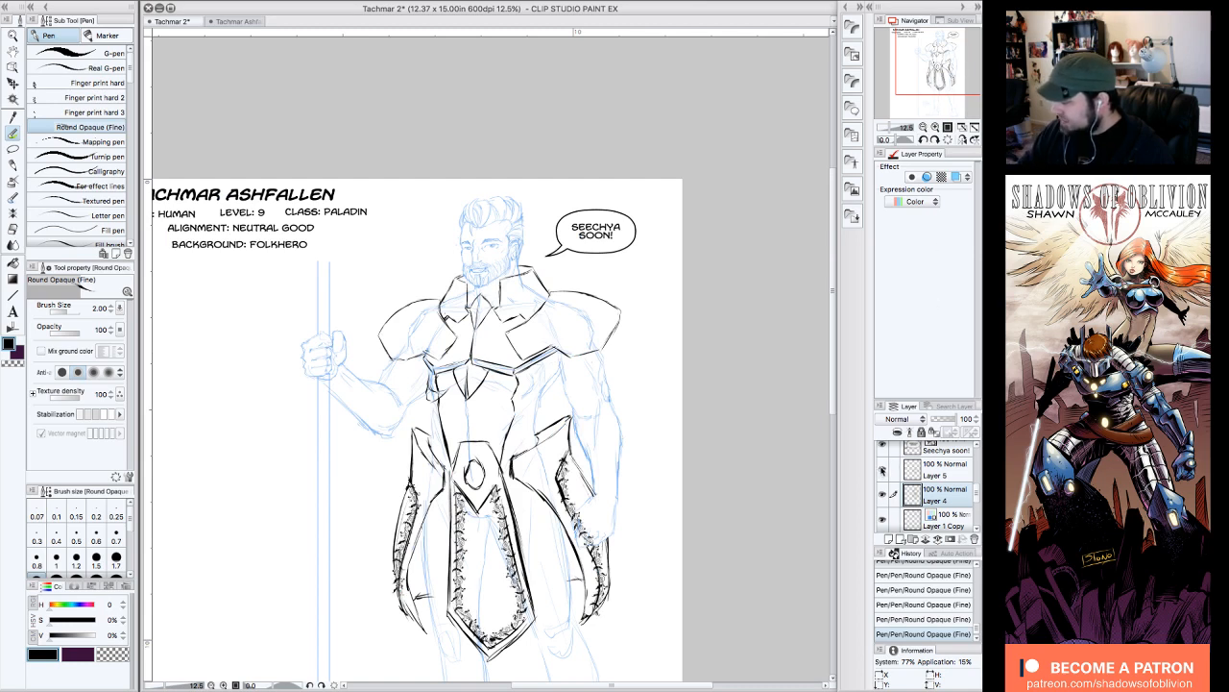
pyautogui.click(883, 469)
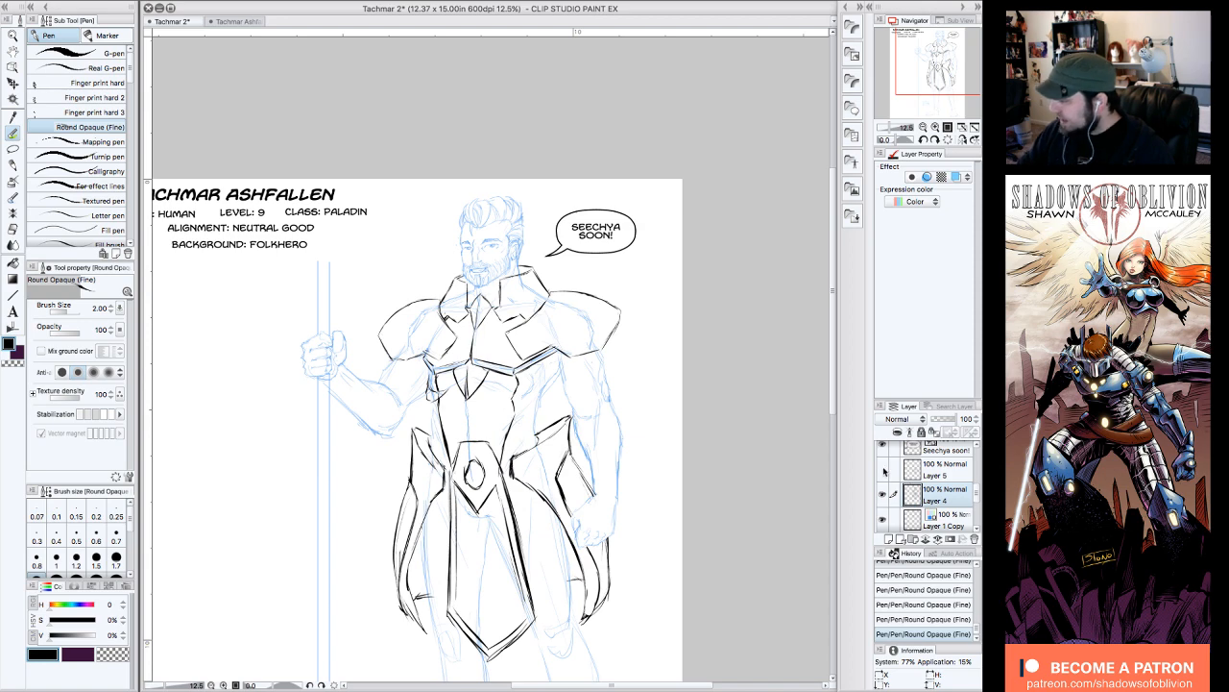
pyautogui.click(936, 127)
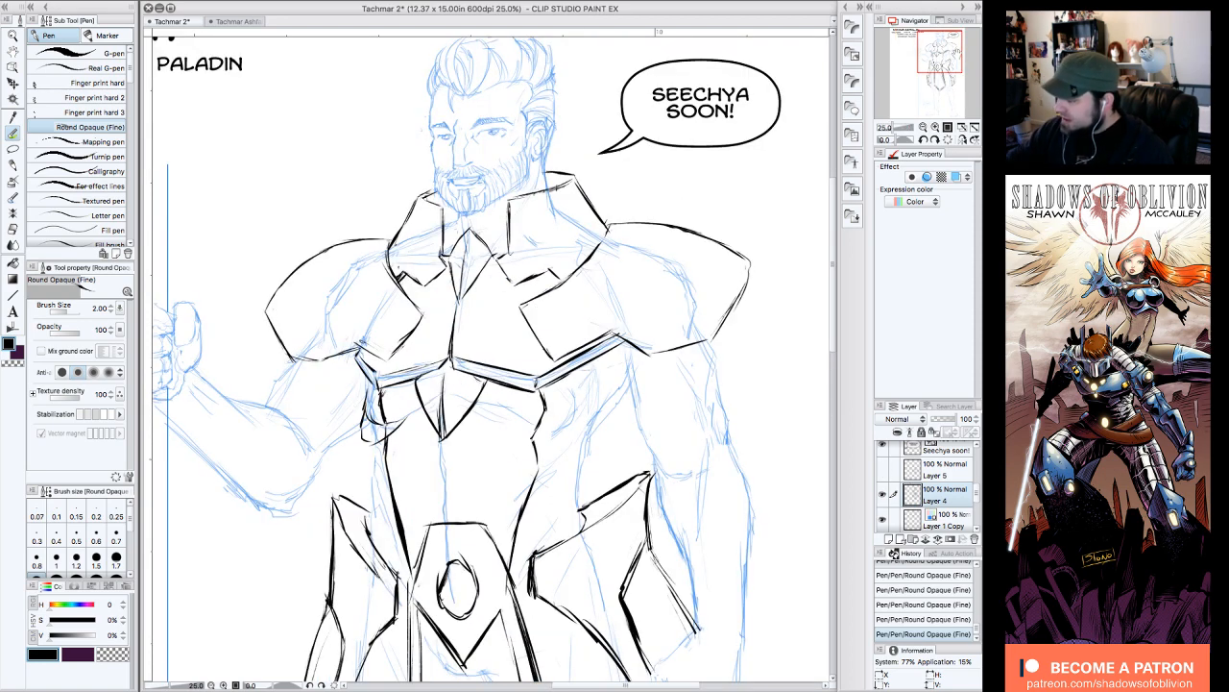
pyautogui.moveTo(404, 421); pyautogui.dragTo(384, 434)
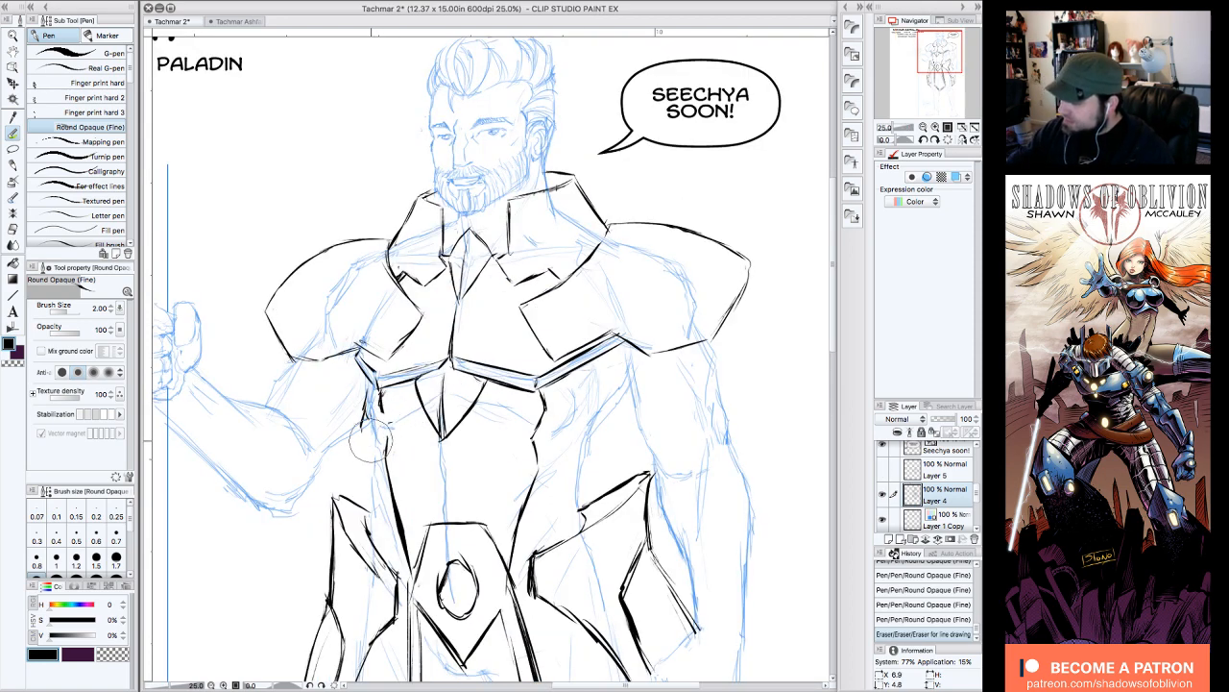
pyautogui.moveTo(369, 438)
pyautogui.mouseDown()
pyautogui.moveTo(429, 402)
pyautogui.moveTo(425, 391)
pyautogui.moveTo(376, 411)
pyautogui.mouseUp()
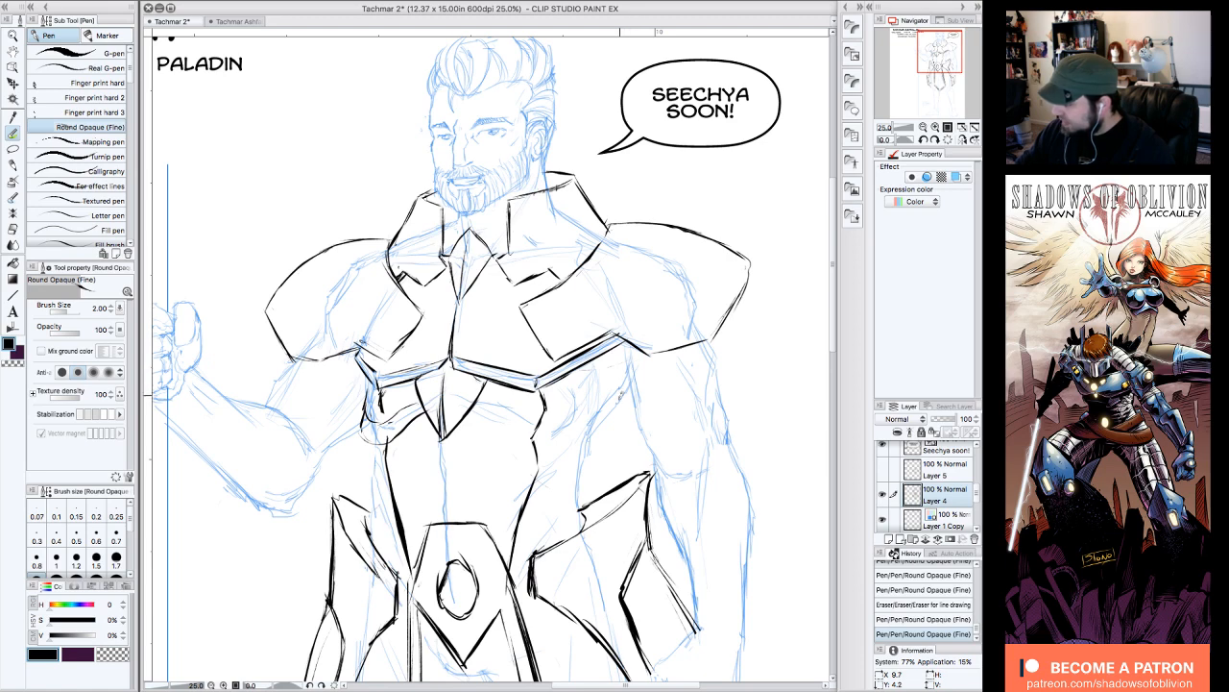
# - Draw the matching double-lined rib band on the lowered-arm side and clean up the torso lines where the bands cross
pyautogui.moveTo(615, 395); pyautogui.dragTo(578, 422)
pyautogui.moveTo(479, 405)
pyautogui.mouseDown()
pyautogui.moveTo(549, 427)
pyautogui.moveTo(594, 414)
pyautogui.moveTo(623, 377)
pyautogui.mouseUp()
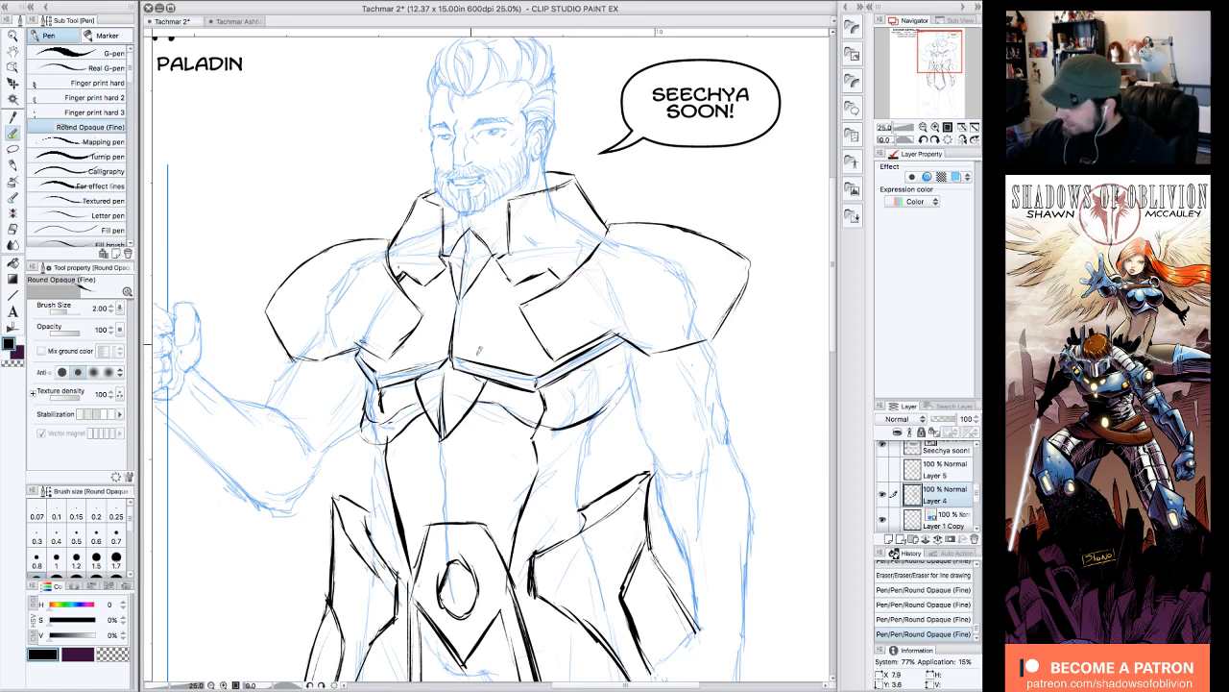
pyautogui.moveTo(484, 408)
pyautogui.mouseDown()
pyautogui.moveTo(543, 441)
pyautogui.moveTo(616, 413)
pyautogui.moveTo(589, 433)
pyautogui.moveTo(624, 380)
pyautogui.mouseUp()
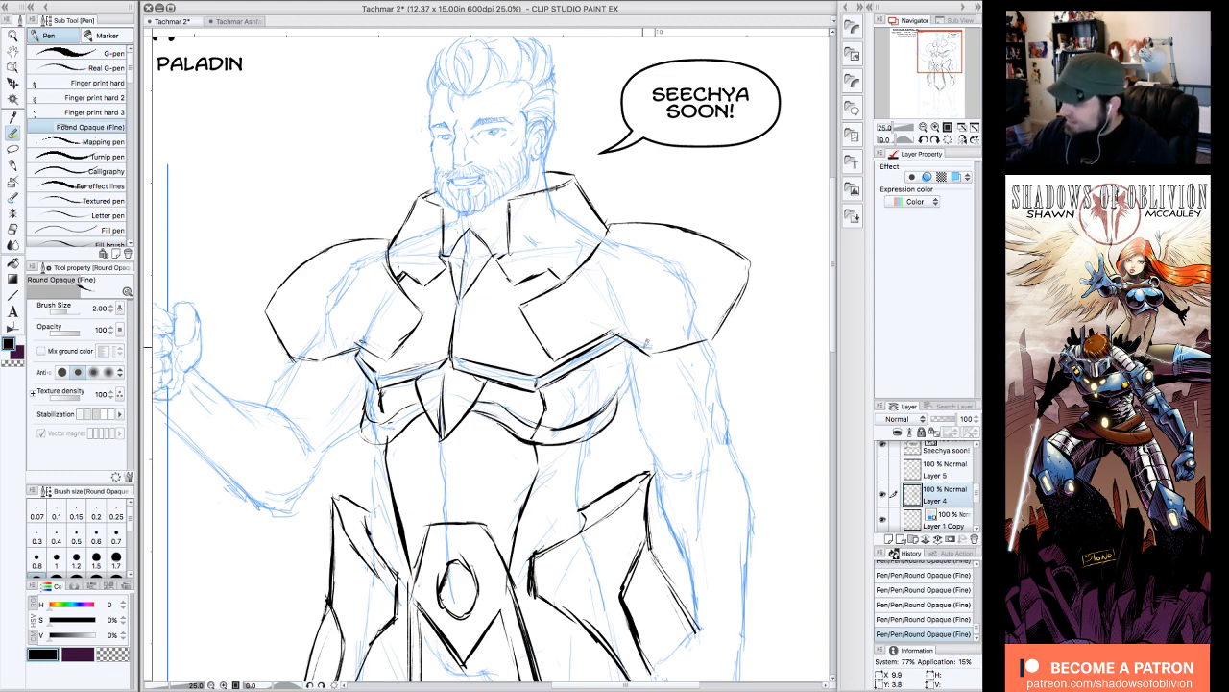
pyautogui.moveTo(535, 432); pyautogui.dragTo(533, 425)
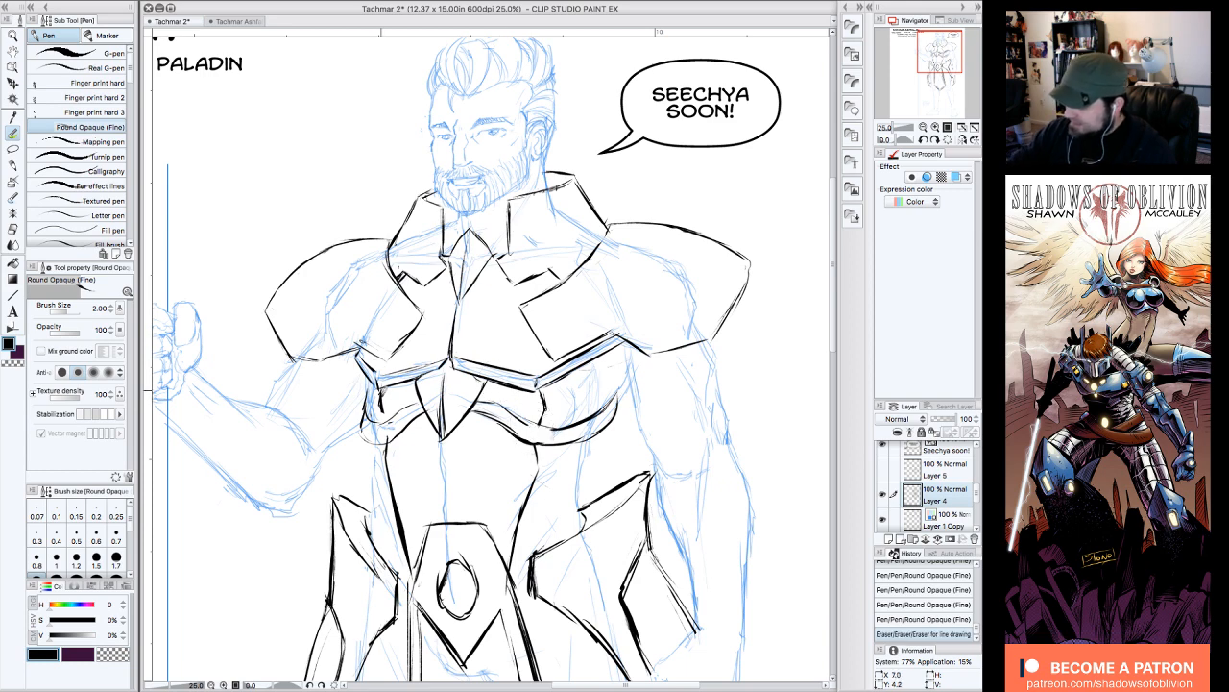
pyautogui.moveTo(371, 416); pyautogui.dragTo(402, 408)
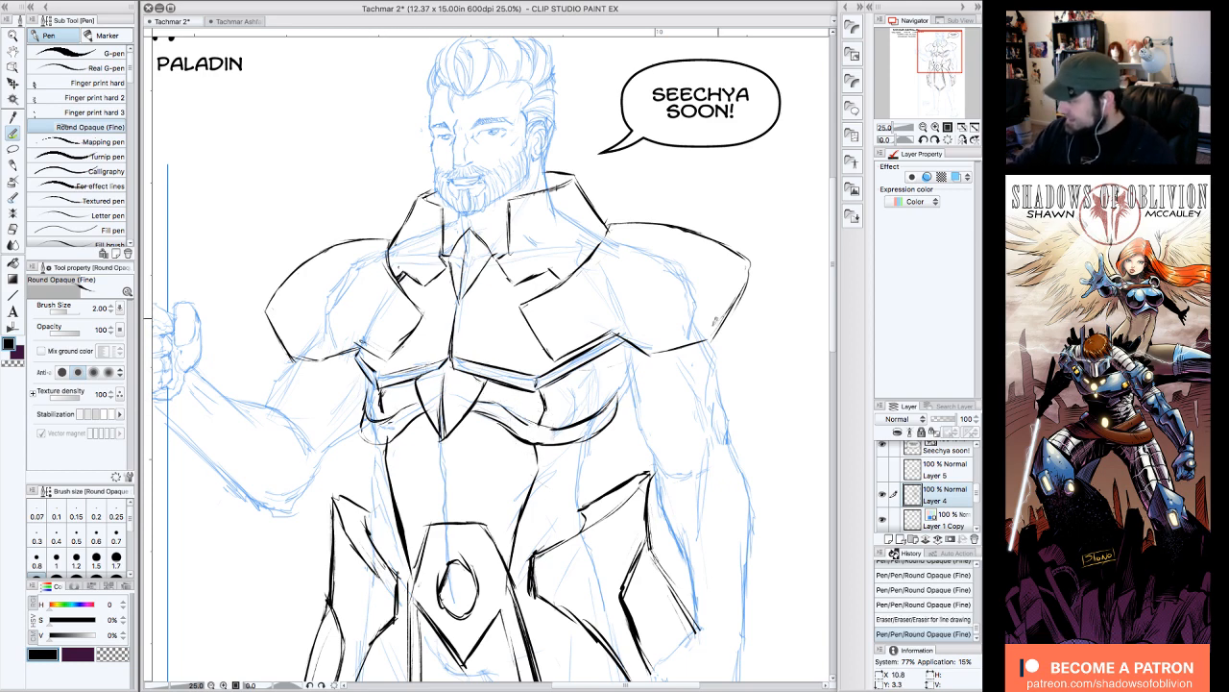
pyautogui.moveTo(618, 388)
pyautogui.mouseDown()
pyautogui.moveTo(612, 411)
pyautogui.moveTo(626, 388)
pyautogui.mouseUp()
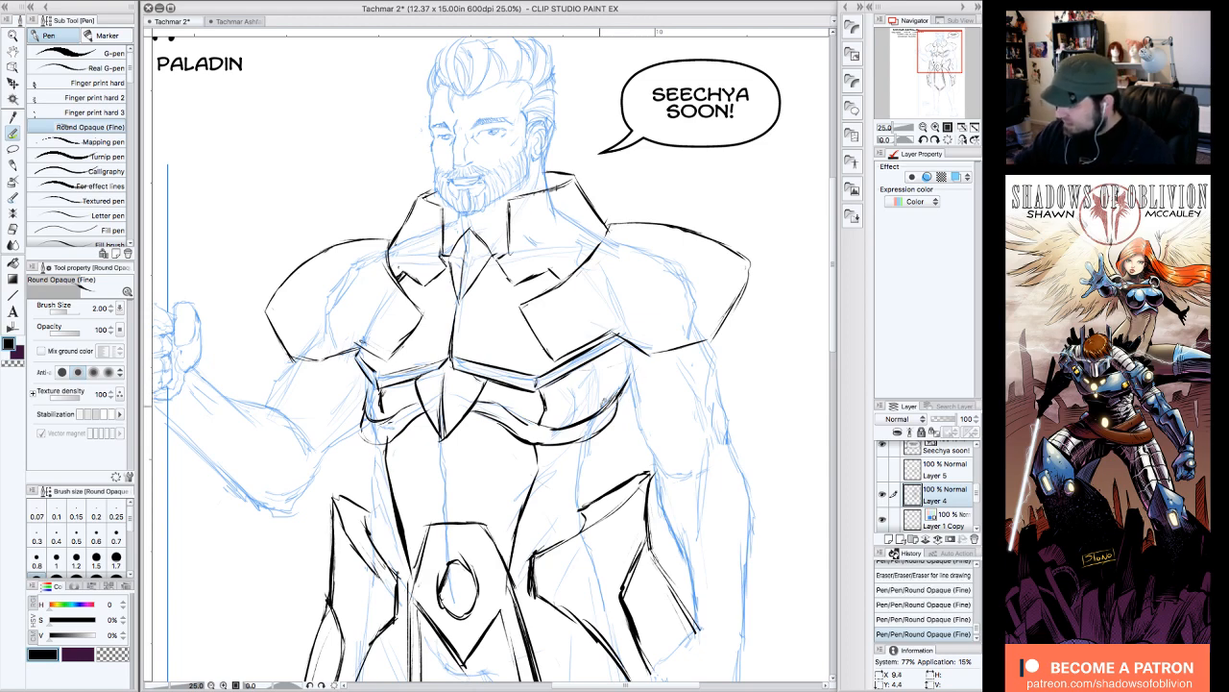
# - Draw a second, lower rib band on the lowered-arm side, sweeping across the abdomen into an inward curl
pyautogui.moveTo(603, 432)
pyautogui.mouseDown()
pyautogui.moveTo(566, 492)
pyautogui.moveTo(525, 520)
pyautogui.mouseUp()
pyautogui.moveTo(577, 456)
pyautogui.mouseDown()
pyautogui.moveTo(520, 500)
pyautogui.moveTo(496, 504)
pyautogui.moveTo(468, 447)
pyautogui.moveTo(465, 470)
pyautogui.moveTo(480, 457)
pyautogui.moveTo(477, 492)
pyautogui.moveTo(496, 515)
pyautogui.moveTo(540, 522)
pyautogui.moveTo(607, 424)
pyautogui.mouseUp()
pyautogui.hotkey('ctrl', 'z')
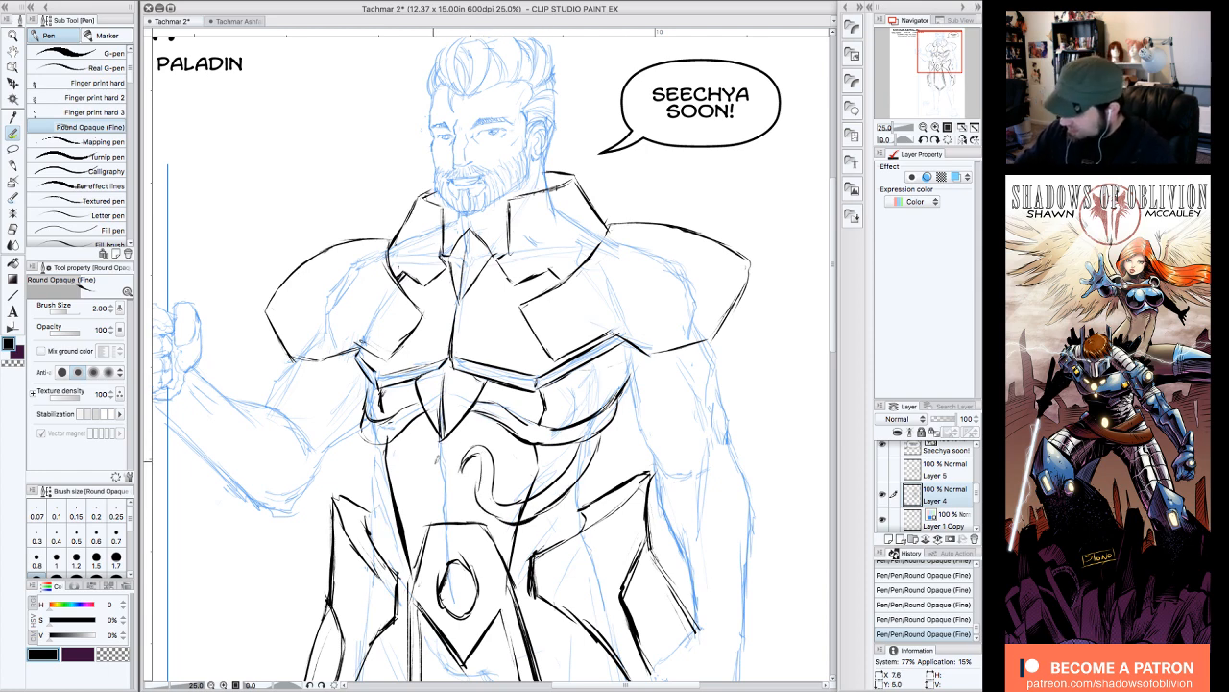
# - Draw the mirrored lower rib band with its inward curl on the raised-arm side of the abdomen, refining both curls
pyautogui.moveTo(431, 467)
pyautogui.mouseDown()
pyautogui.moveTo(418, 447)
pyautogui.moveTo(401, 461)
pyautogui.moveTo(414, 461)
pyautogui.moveTo(401, 522)
pyautogui.mouseUp()
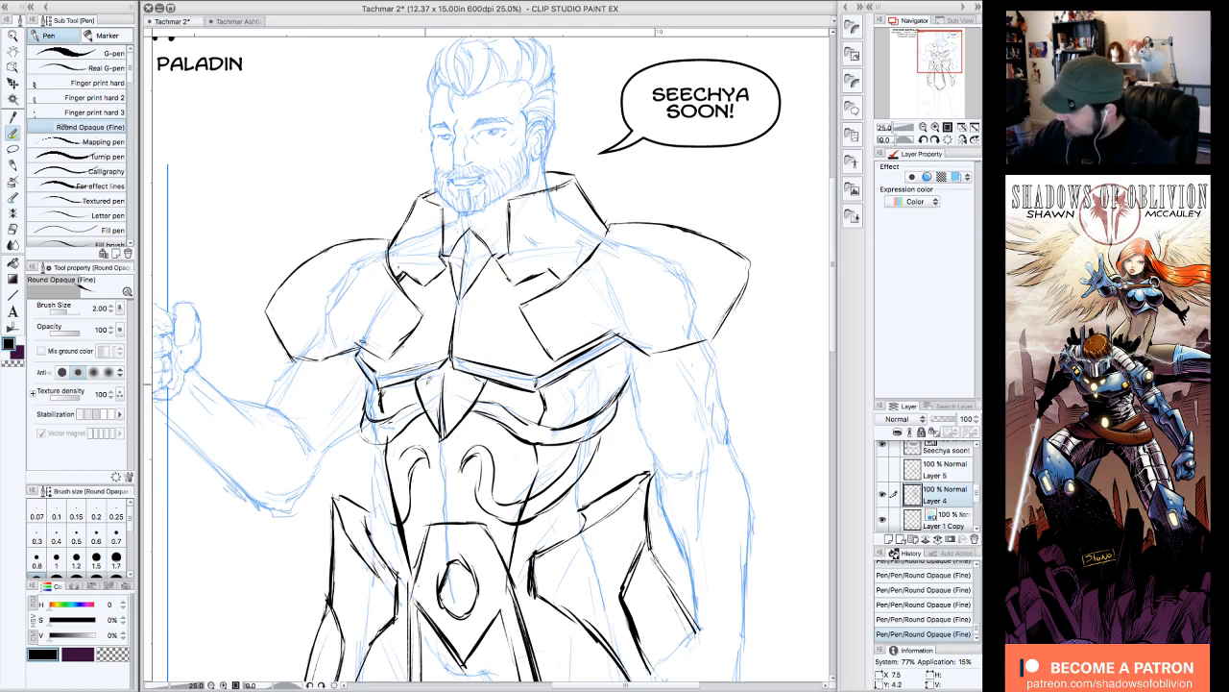
pyautogui.moveTo(363, 446); pyautogui.dragTo(377, 509)
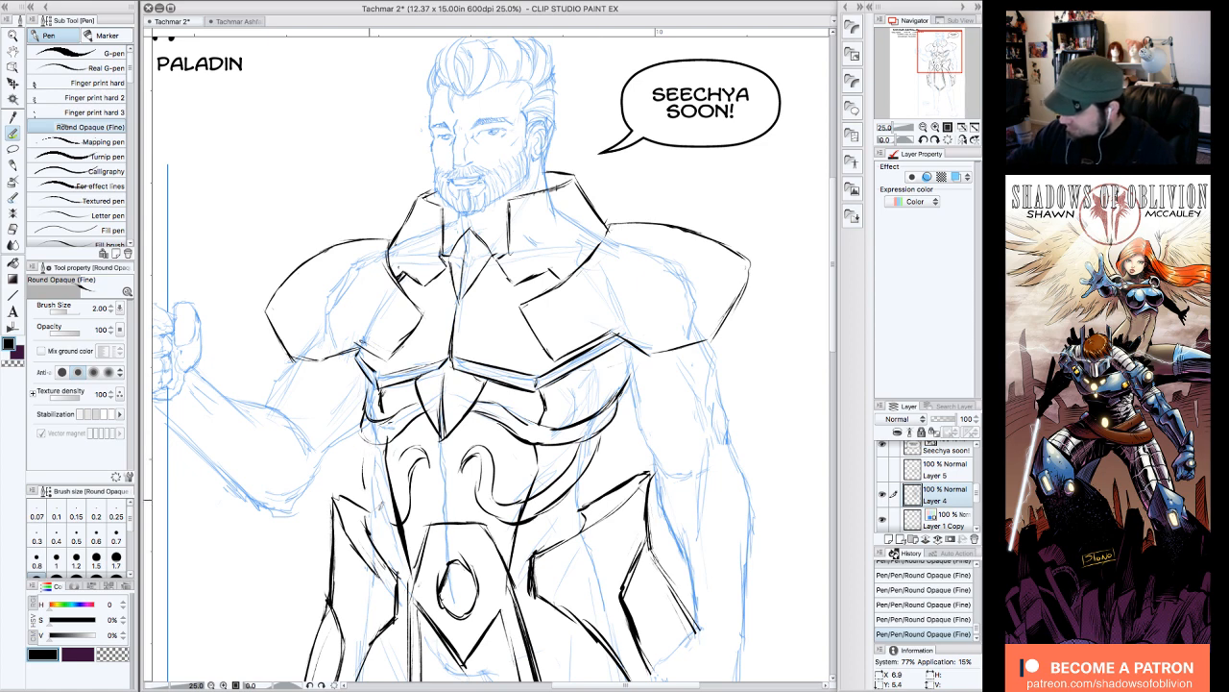
pyautogui.moveTo(362, 447)
pyautogui.mouseDown()
pyautogui.moveTo(381, 514)
pyautogui.moveTo(376, 471)
pyautogui.moveTo(399, 514)
pyautogui.moveTo(374, 448)
pyautogui.moveTo(393, 493)
pyautogui.mouseUp()
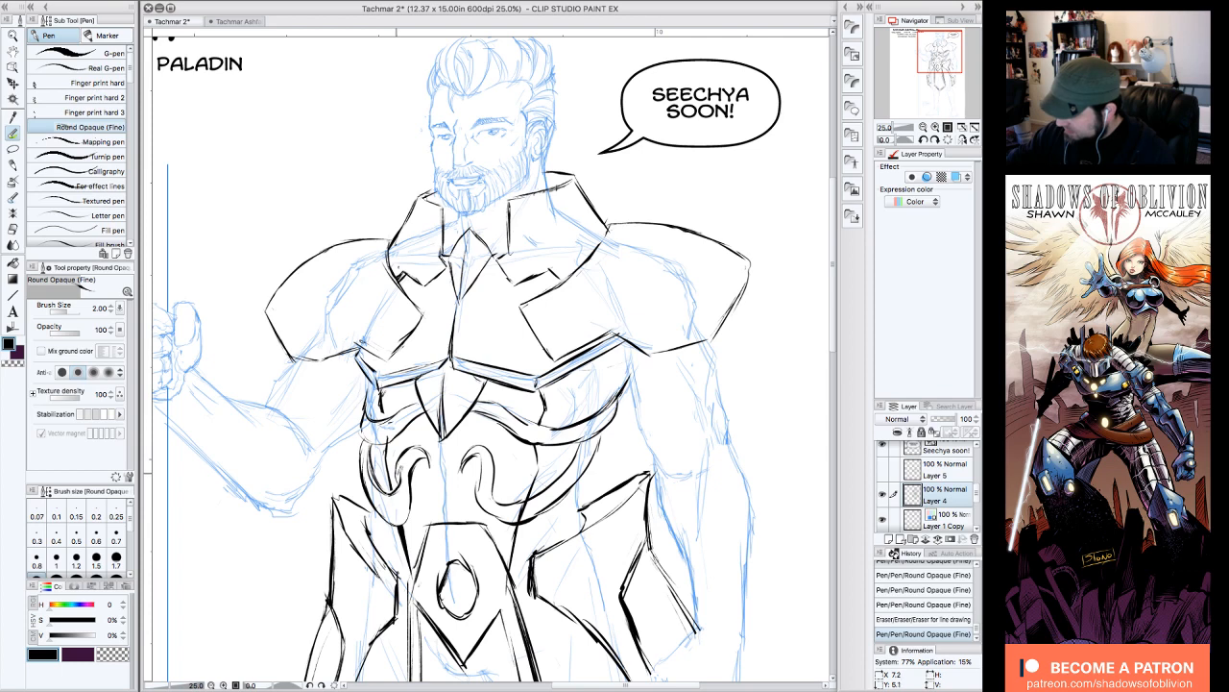
pyautogui.moveTo(396, 482)
pyautogui.mouseDown()
pyautogui.moveTo(424, 441)
pyautogui.moveTo(398, 486)
pyautogui.moveTo(416, 469)
pyautogui.moveTo(415, 448)
pyautogui.moveTo(518, 514)
pyautogui.moveTo(468, 456)
pyautogui.mouseUp()
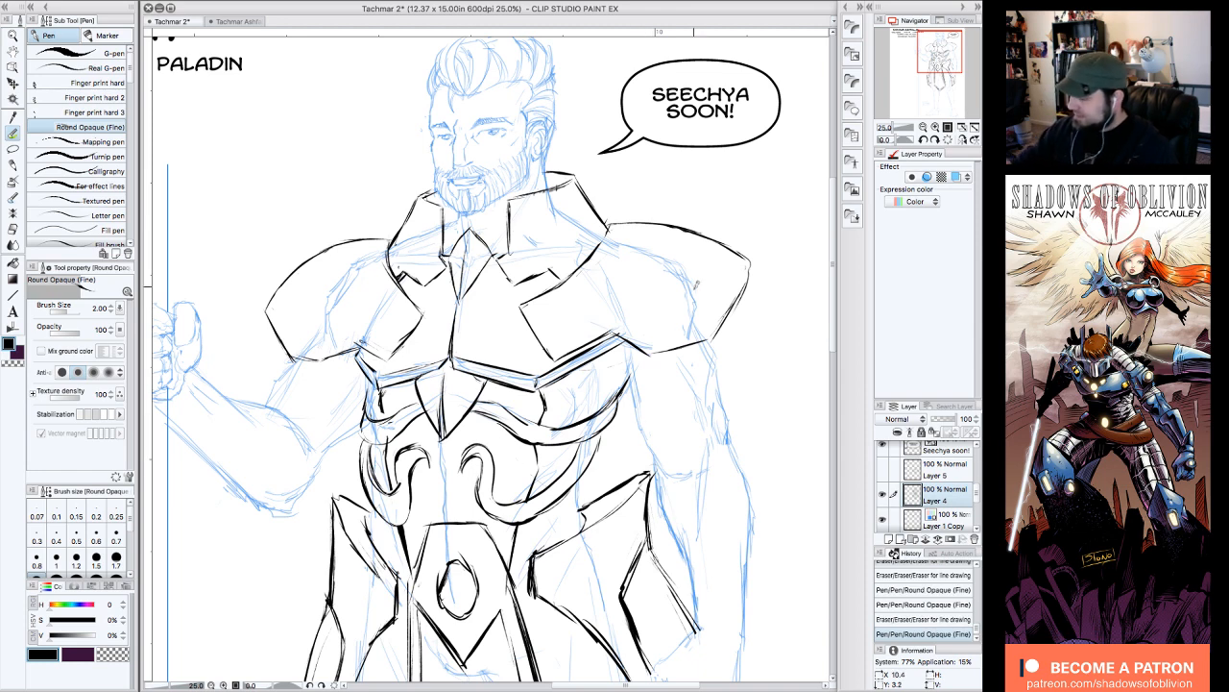
pyautogui.click(922, 127)
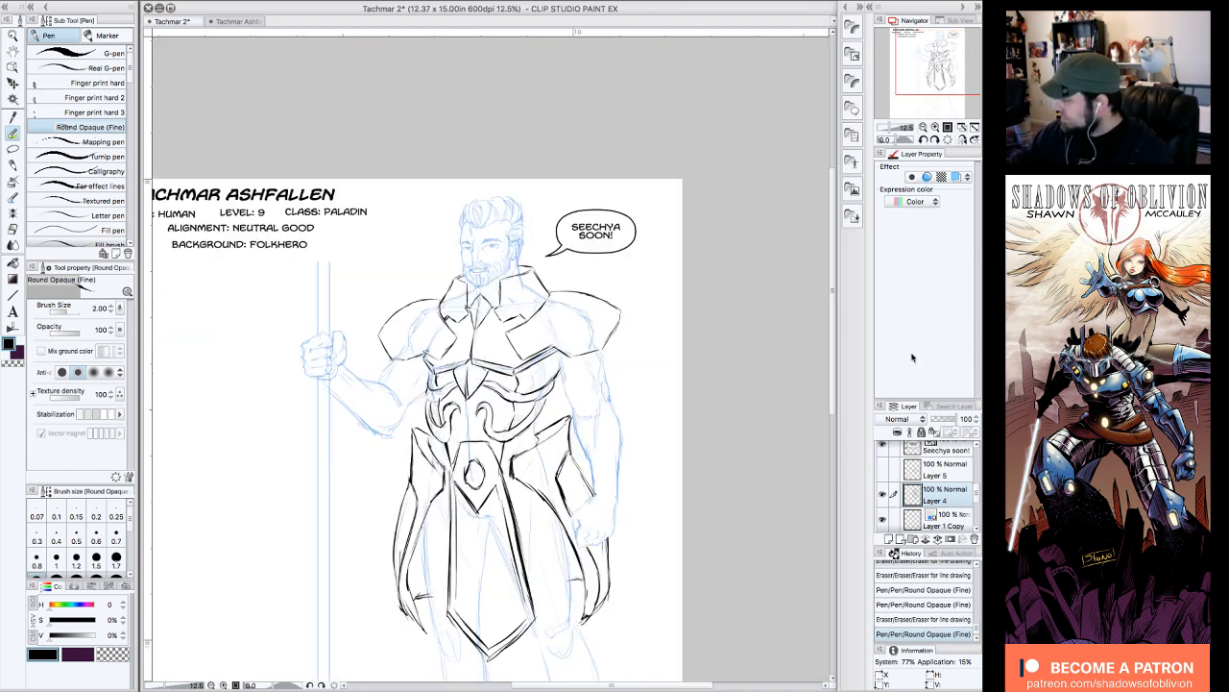
# - Hide the blue body sketch, refine the outer ends of the rib bands on the lowered-arm side, and show the sketch again
pyautogui.click(882, 520)
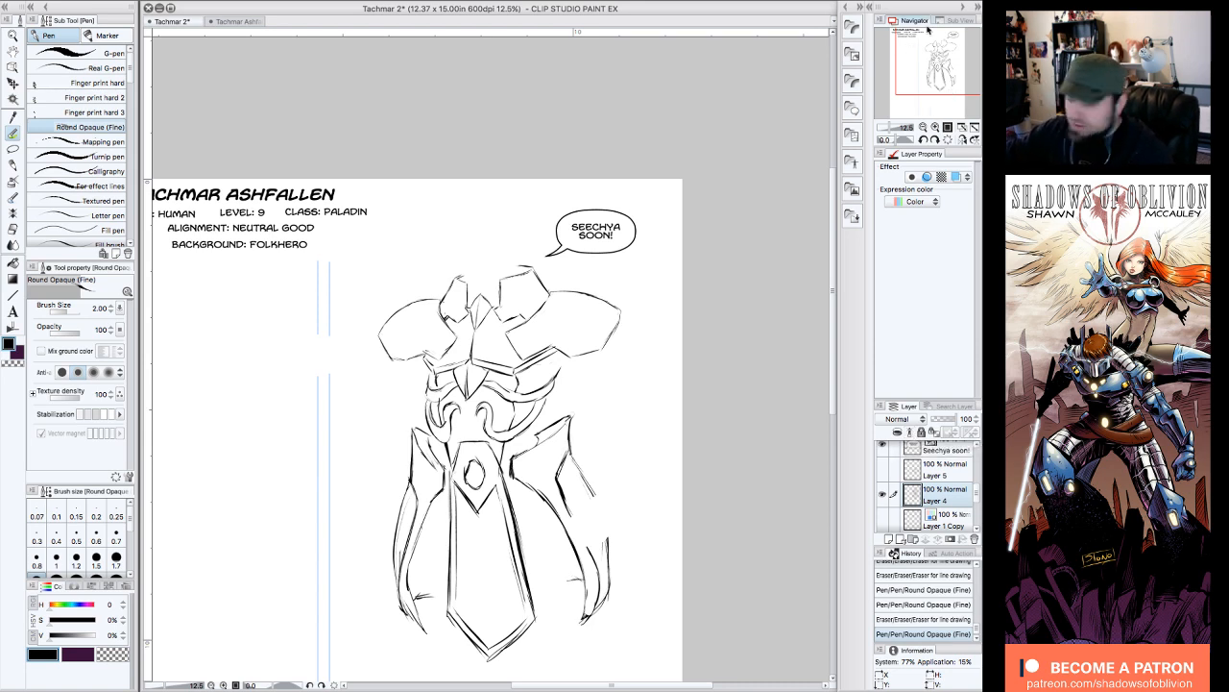
pyautogui.click(940, 58)
pyautogui.click(937, 127)
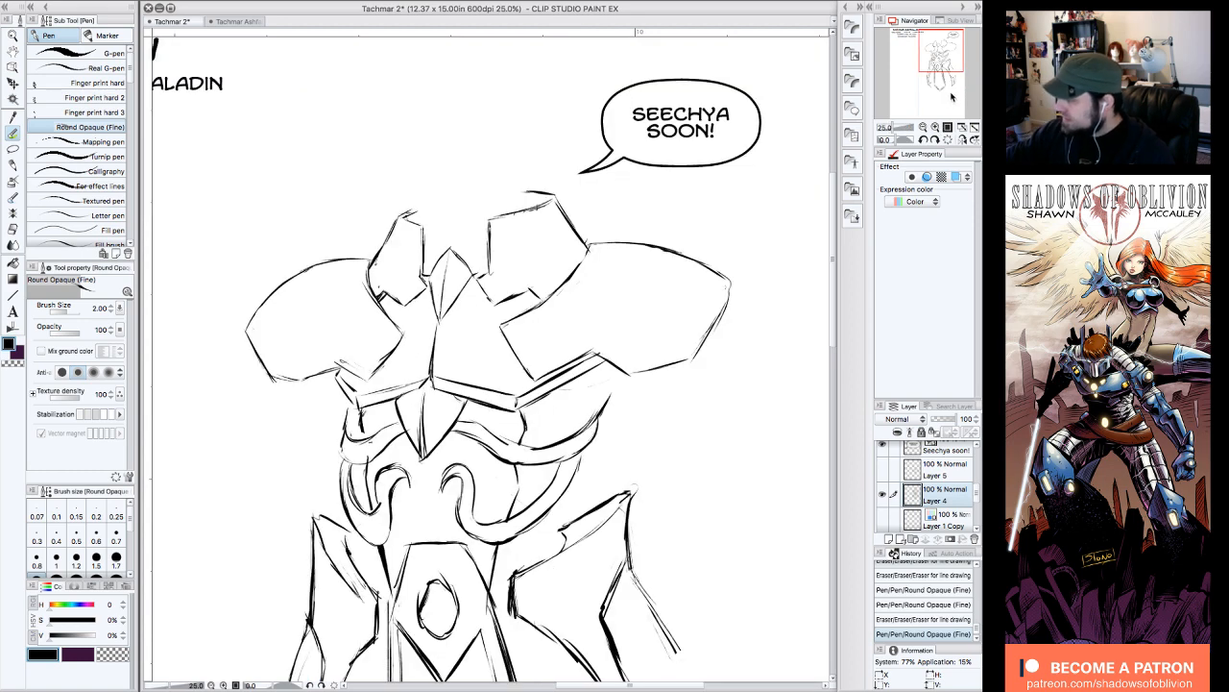
pyautogui.click(923, 126)
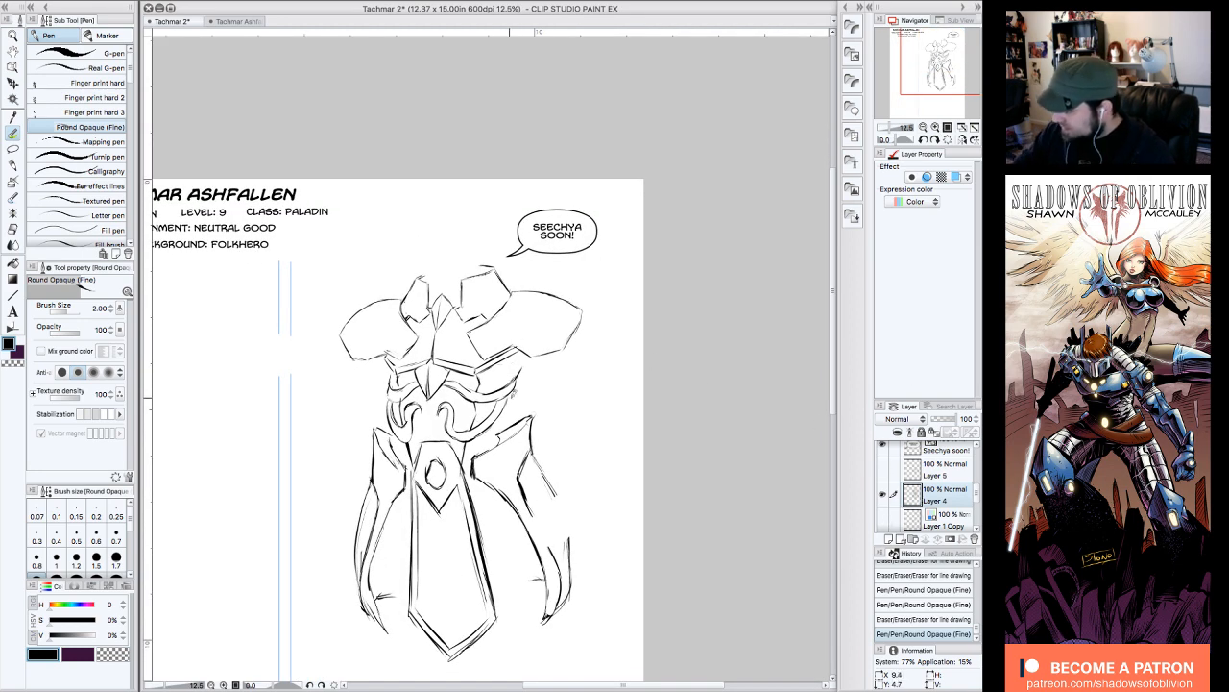
pyautogui.moveTo(516, 390)
pyautogui.mouseDown()
pyautogui.moveTo(495, 418)
pyautogui.moveTo(506, 405)
pyautogui.mouseUp()
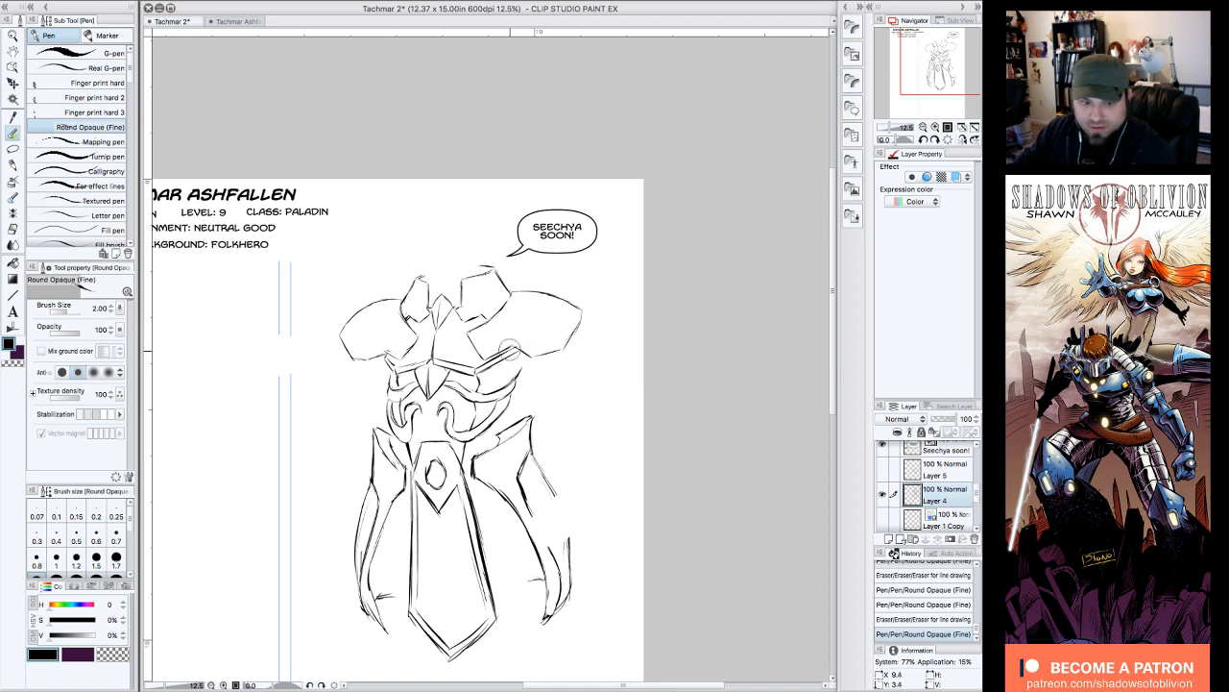
pyautogui.moveTo(509, 401)
pyautogui.mouseDown()
pyautogui.moveTo(480, 426)
pyautogui.moveTo(506, 379)
pyautogui.mouseUp()
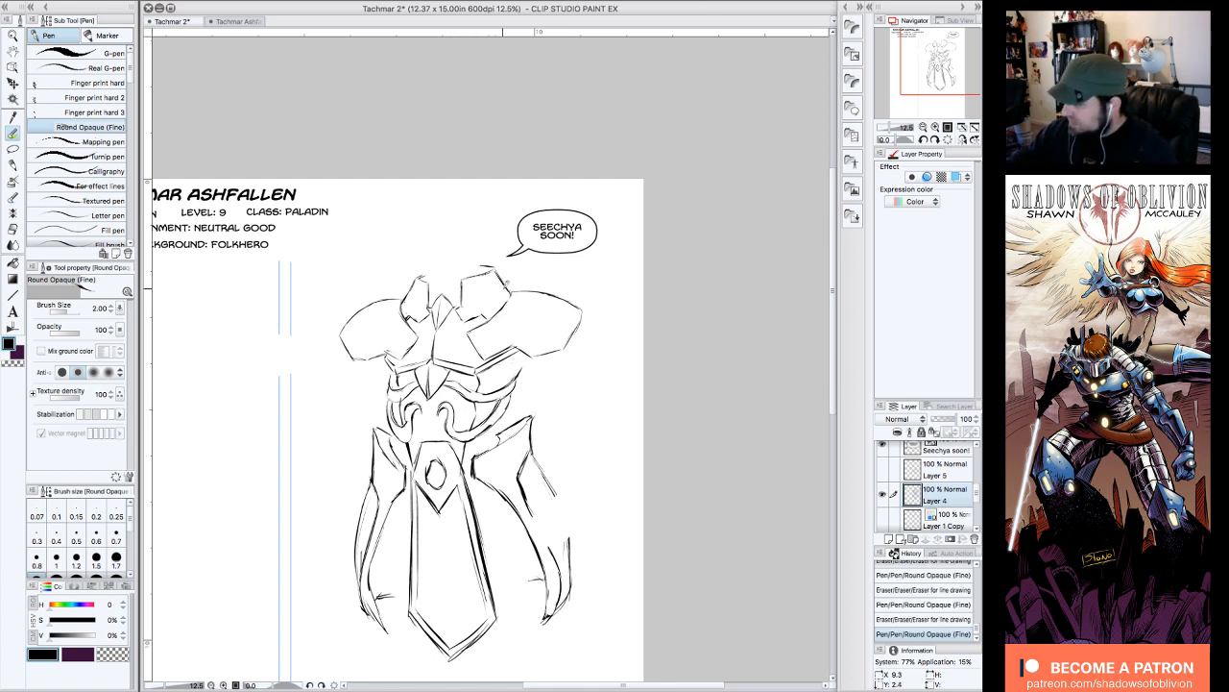
pyautogui.click(881, 520)
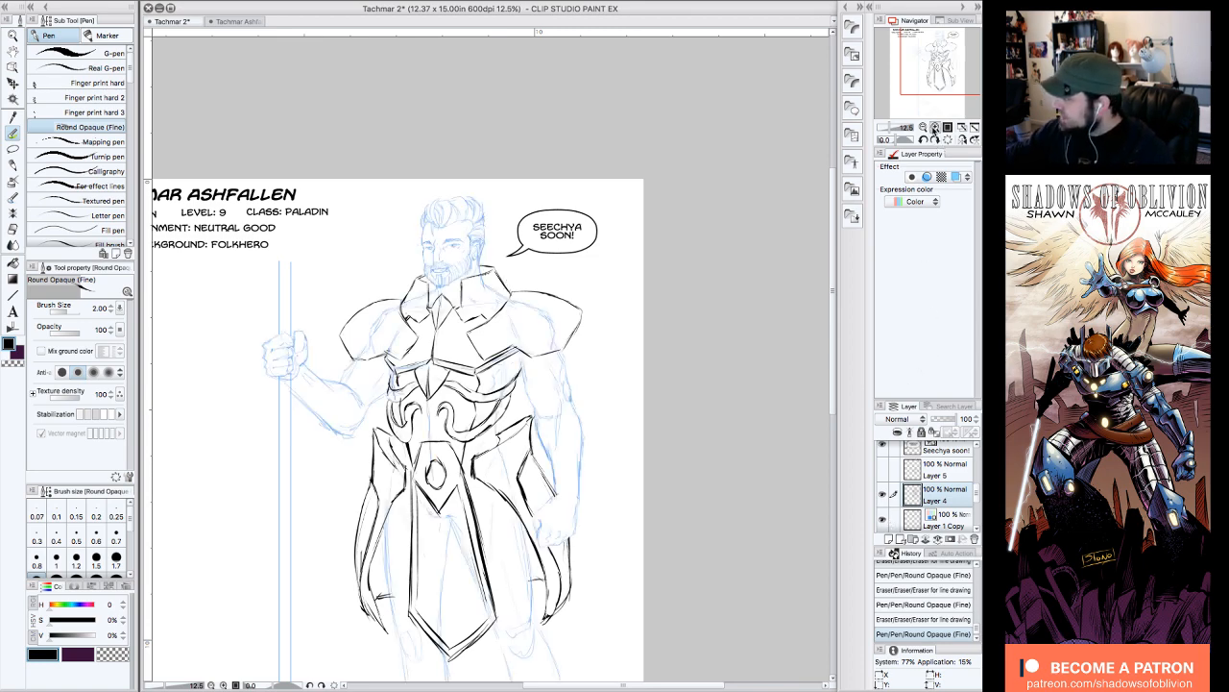
# - Erase and redraw the inward curl of the lower rib band on the lowered-arm side of the abdomen
pyautogui.click(935, 127)
pyautogui.click(945, 56)
pyautogui.moveTo(945, 54); pyautogui.dragTo(948, 53)
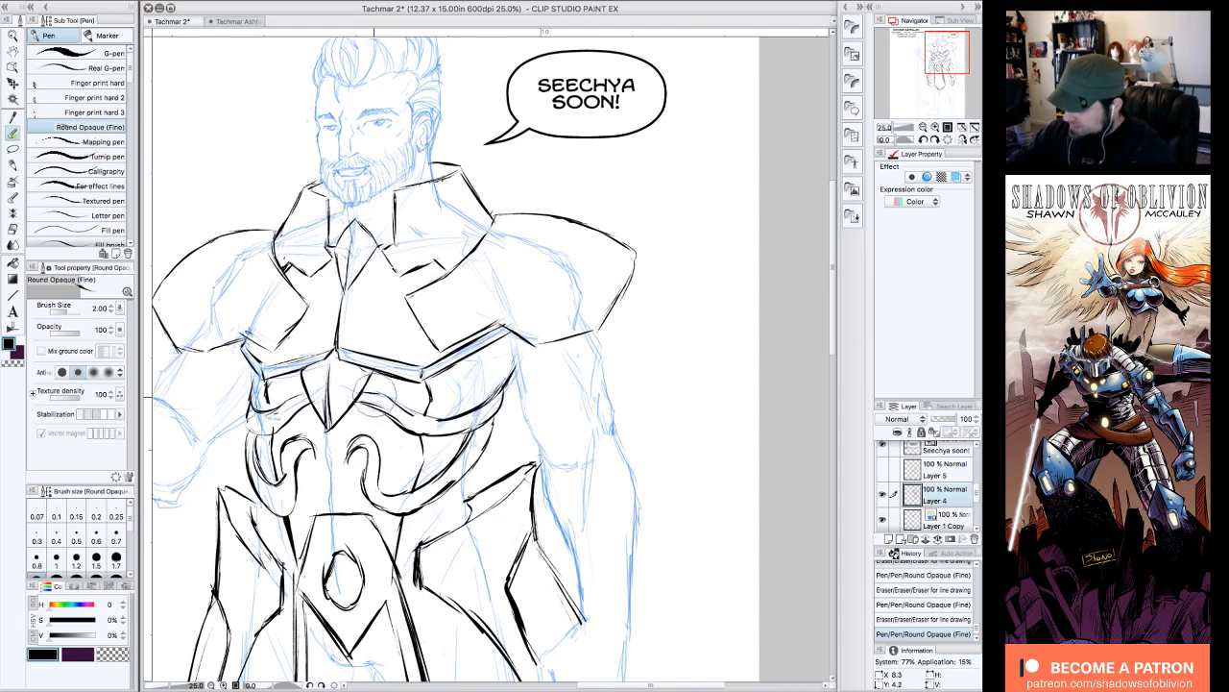
pyautogui.moveTo(382, 446); pyautogui.dragTo(397, 484)
pyautogui.moveTo(361, 432)
pyautogui.mouseDown()
pyautogui.moveTo(378, 430)
pyautogui.moveTo(388, 475)
pyautogui.mouseUp()
pyautogui.moveTo(386, 470)
pyautogui.mouseDown()
pyautogui.moveTo(399, 484)
pyautogui.moveTo(430, 473)
pyautogui.moveTo(404, 496)
pyautogui.moveTo(387, 492)
pyautogui.moveTo(380, 437)
pyautogui.moveTo(364, 440)
pyautogui.moveTo(383, 434)
pyautogui.mouseUp()
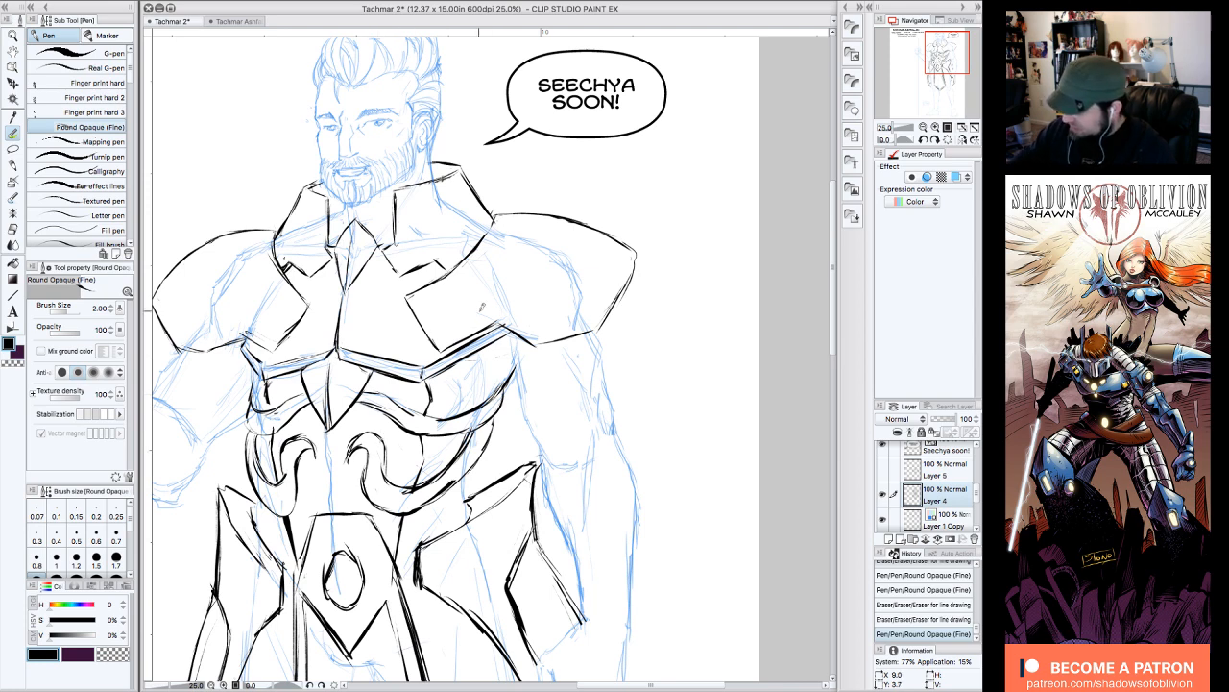
pyautogui.moveTo(367, 461); pyautogui.dragTo(376, 496)
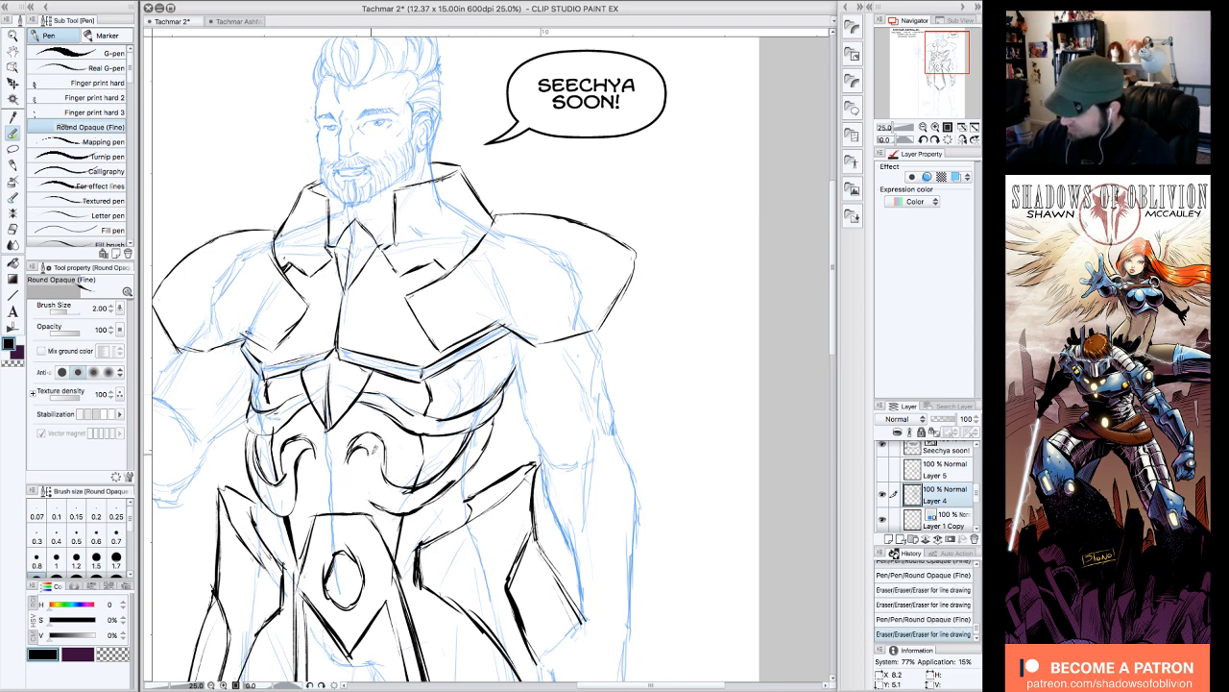
pyautogui.moveTo(371, 450)
pyautogui.mouseDown()
pyautogui.moveTo(383, 497)
pyautogui.moveTo(417, 461)
pyautogui.moveTo(359, 473)
pyautogui.moveTo(382, 505)
pyautogui.moveTo(359, 482)
pyautogui.moveTo(403, 482)
pyautogui.moveTo(386, 507)
pyautogui.mouseUp()
pyautogui.moveTo(382, 461)
pyautogui.mouseDown()
pyautogui.moveTo(375, 476)
pyautogui.moveTo(411, 485)
pyautogui.mouseUp()
pyautogui.click(923, 127)
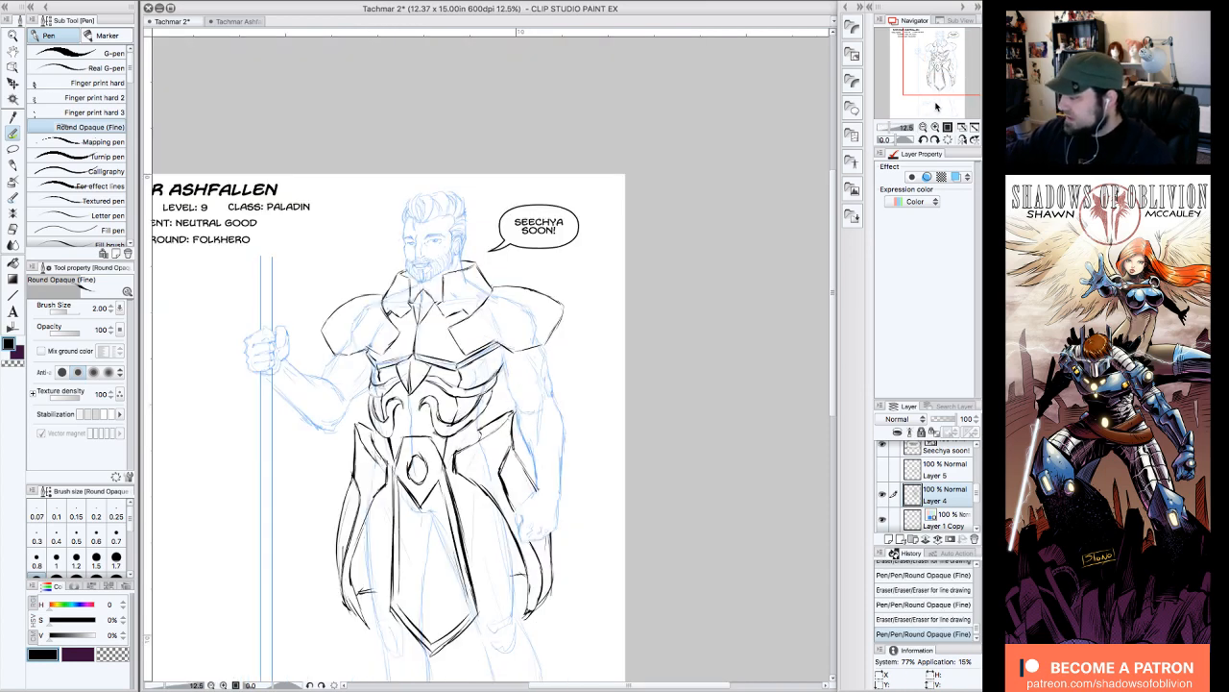
# - Draw short waist lines below the lower rib bands on both sides, linking them toward the hip plates
pyautogui.moveTo(943, 83); pyautogui.dragTo(949, 97)
pyautogui.click(934, 127)
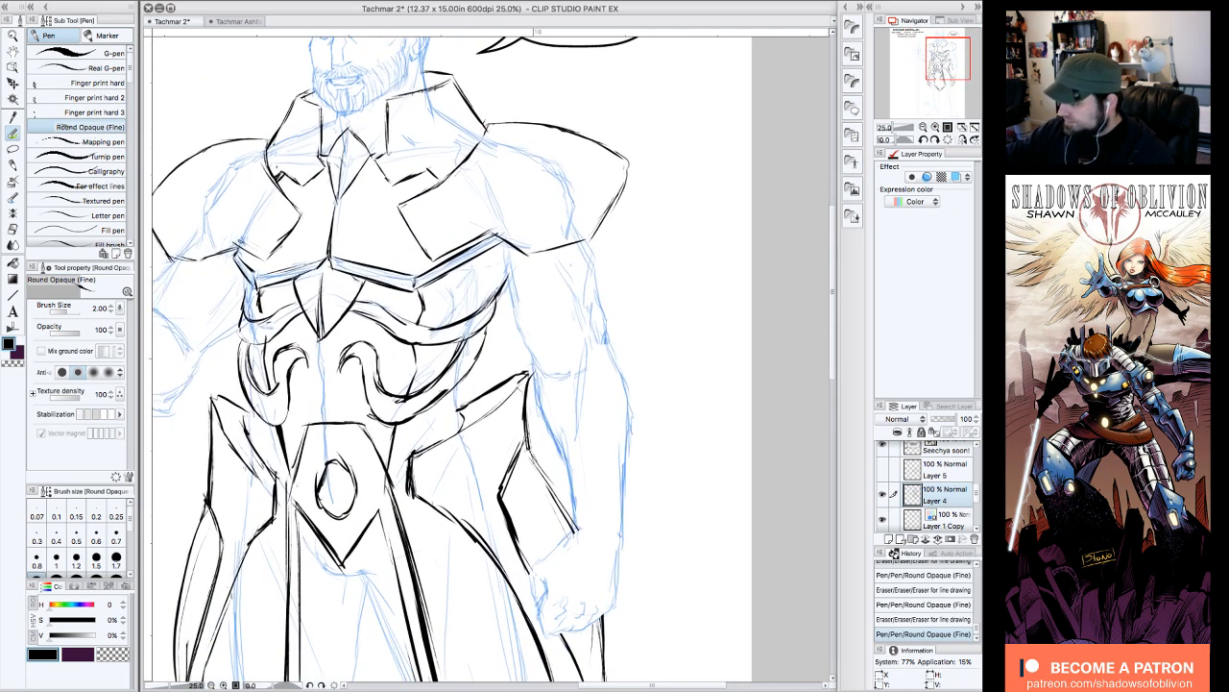
pyautogui.moveTo(462, 384); pyautogui.dragTo(469, 406)
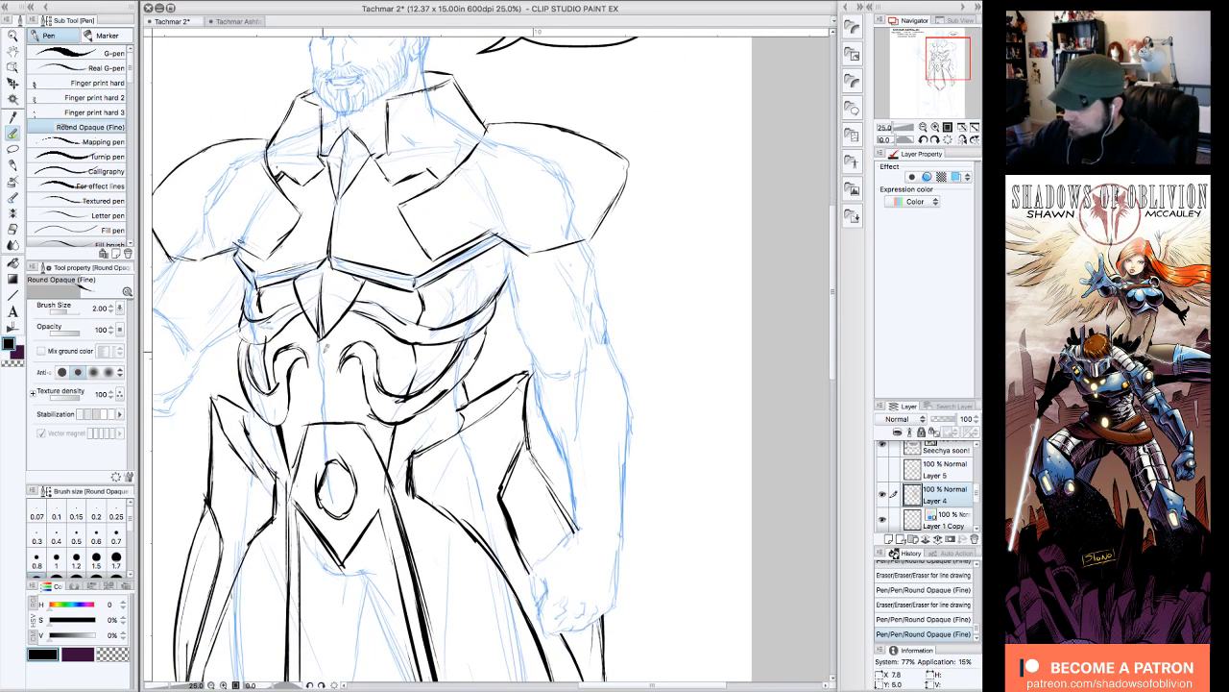
pyautogui.moveTo(249, 400); pyautogui.dragTo(255, 419)
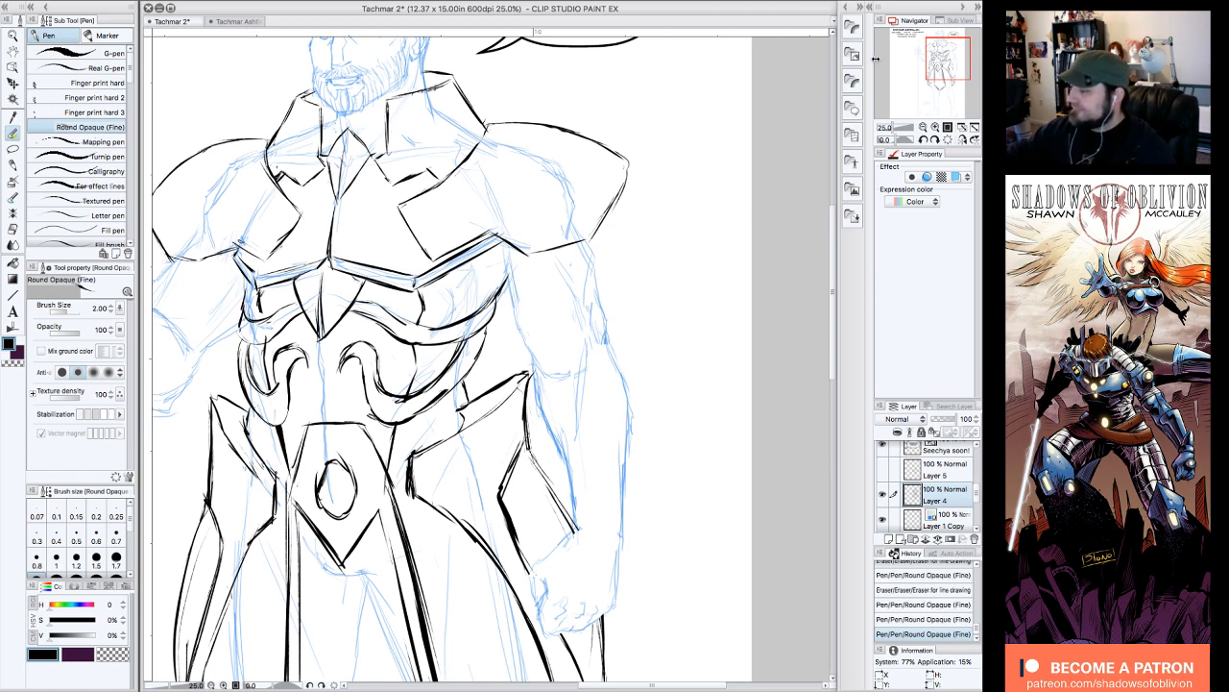
# - Compare the full armor design with the Layer 5 ornament and the blue body sketch switched on and off
pyautogui.click(923, 127)
pyautogui.moveTo(944, 86); pyautogui.dragTo(949, 80)
pyautogui.click(883, 469)
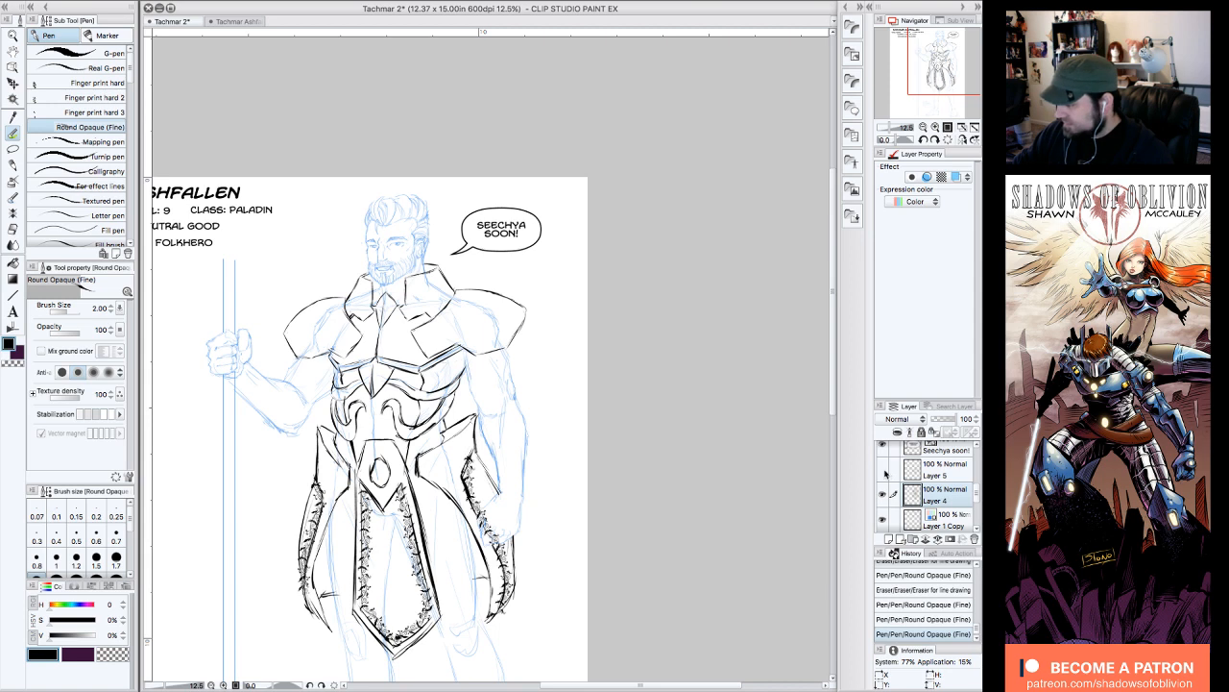
pyautogui.click(882, 468)
pyautogui.click(884, 520)
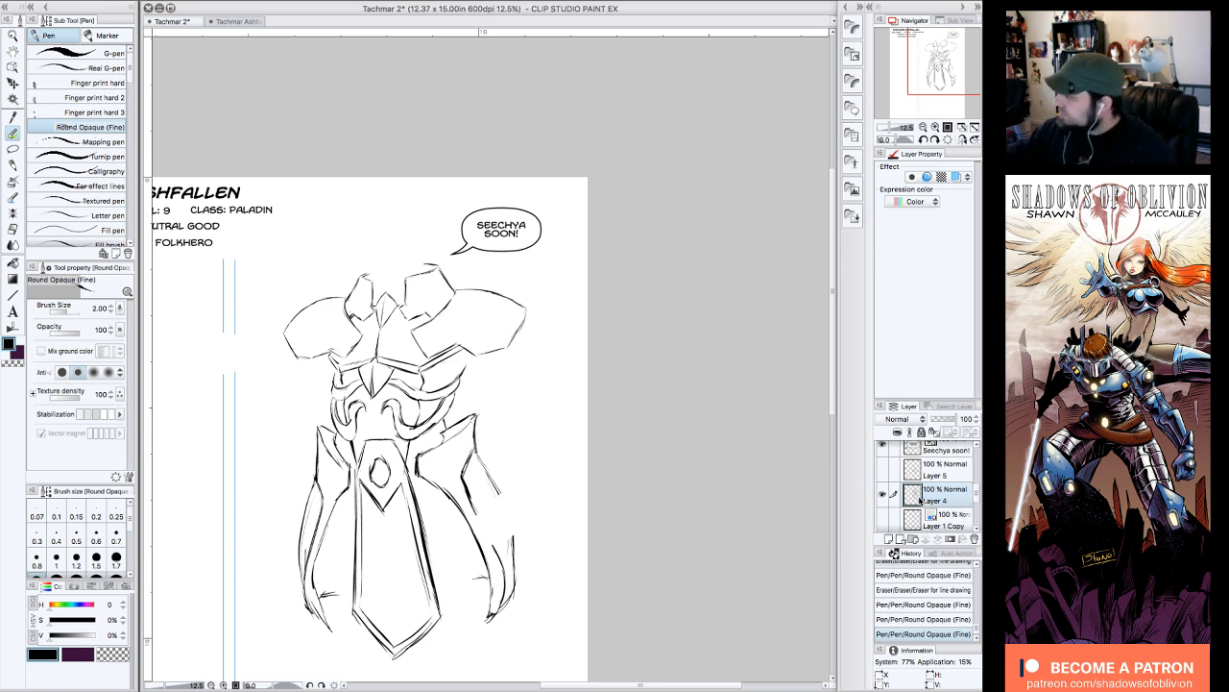
pyautogui.moveTo(943, 78); pyautogui.dragTo(939, 79)
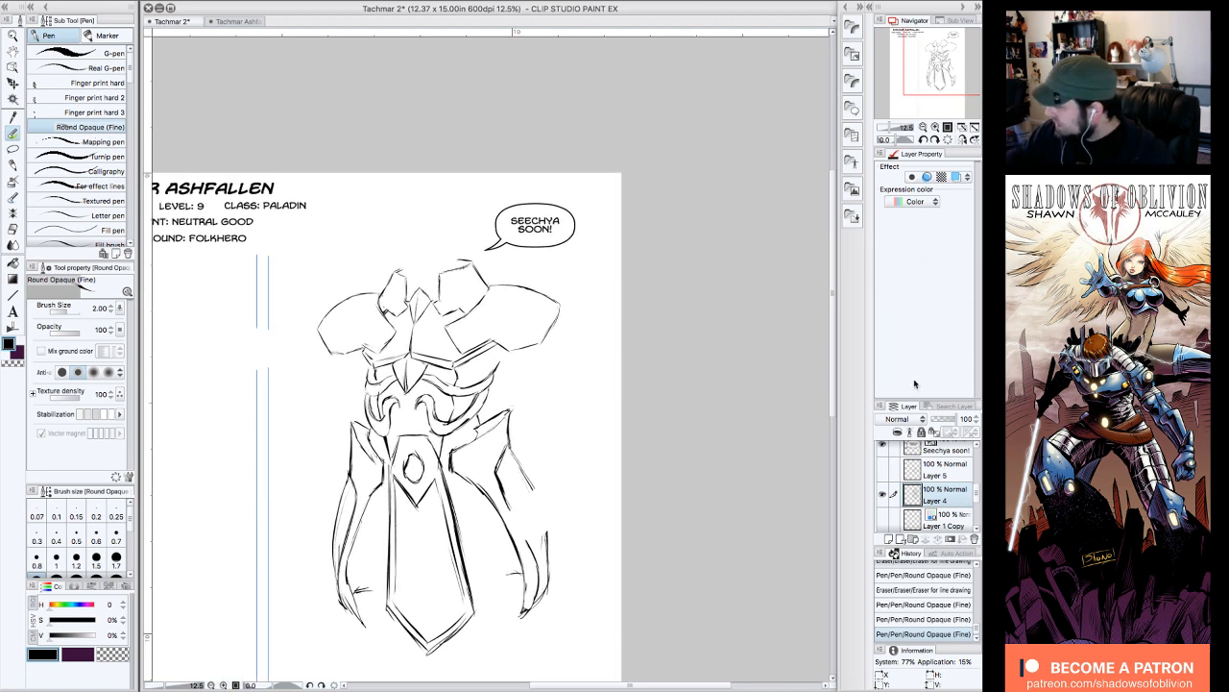
pyautogui.click(883, 470)
pyautogui.click(883, 469)
pyautogui.click(883, 520)
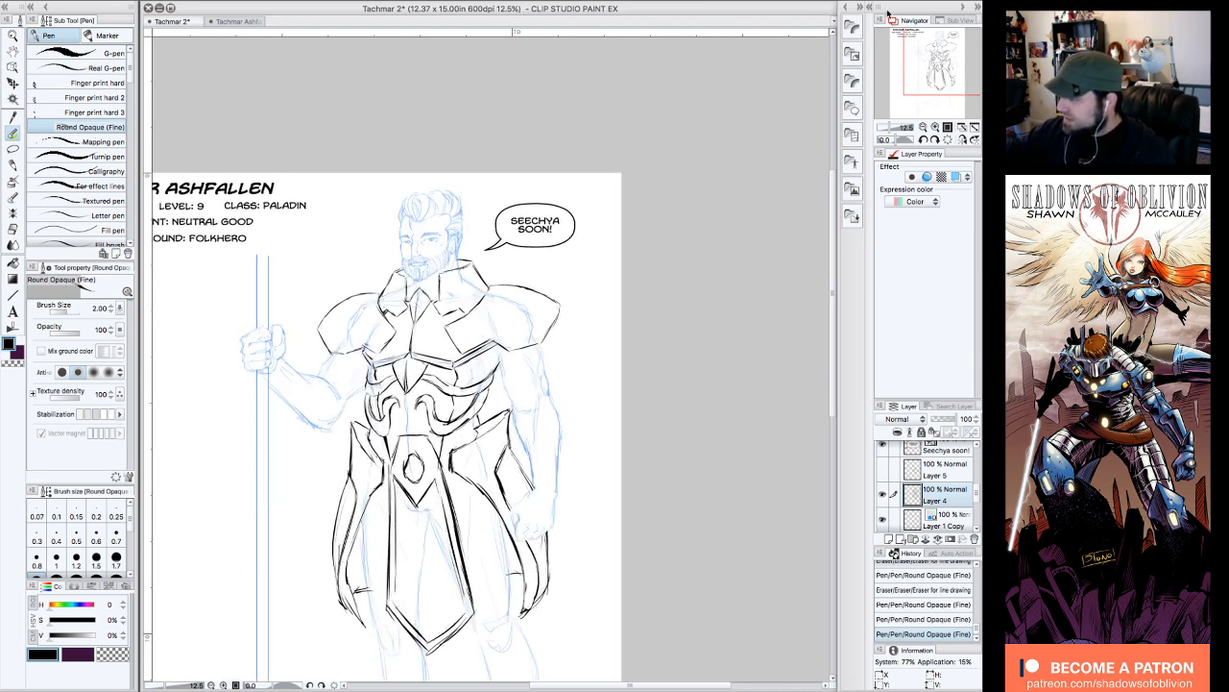
# - Try filling the gaps around the rib bands and curls with small rounded scale shapes, checking them without the body sketch
pyautogui.click(935, 127)
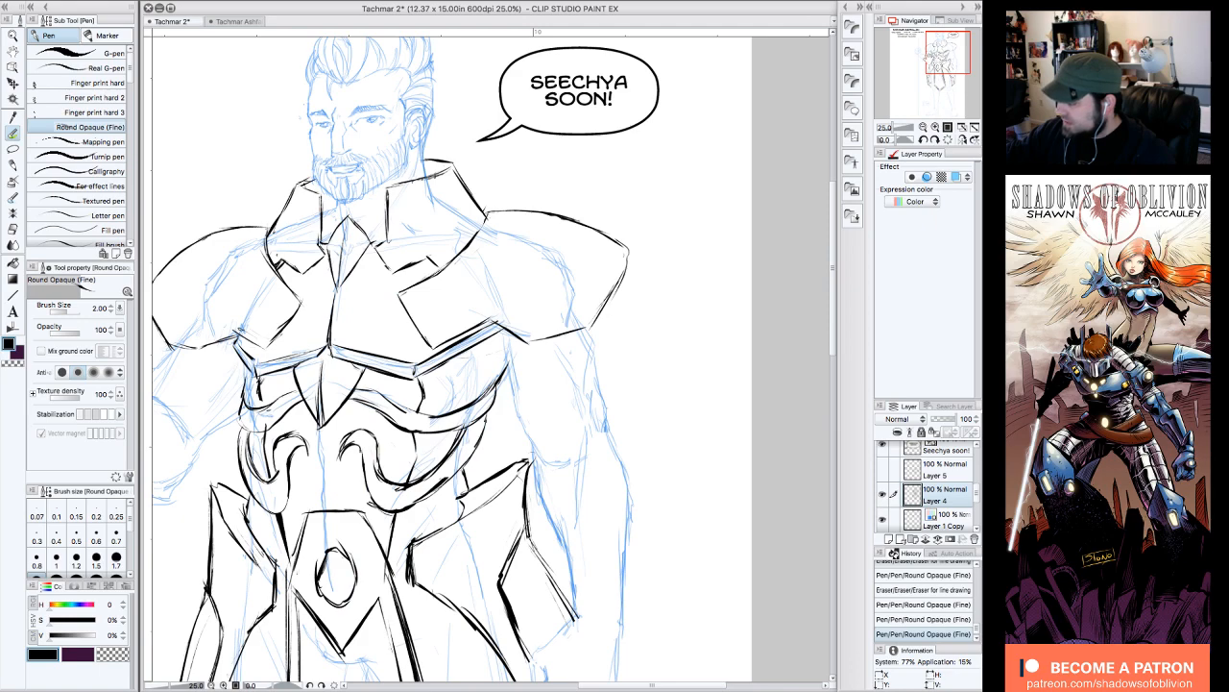
pyautogui.moveTo(947, 54)
pyautogui.mouseDown()
pyautogui.moveTo(948, 39)
pyautogui.moveTo(945, 56)
pyautogui.mouseUp()
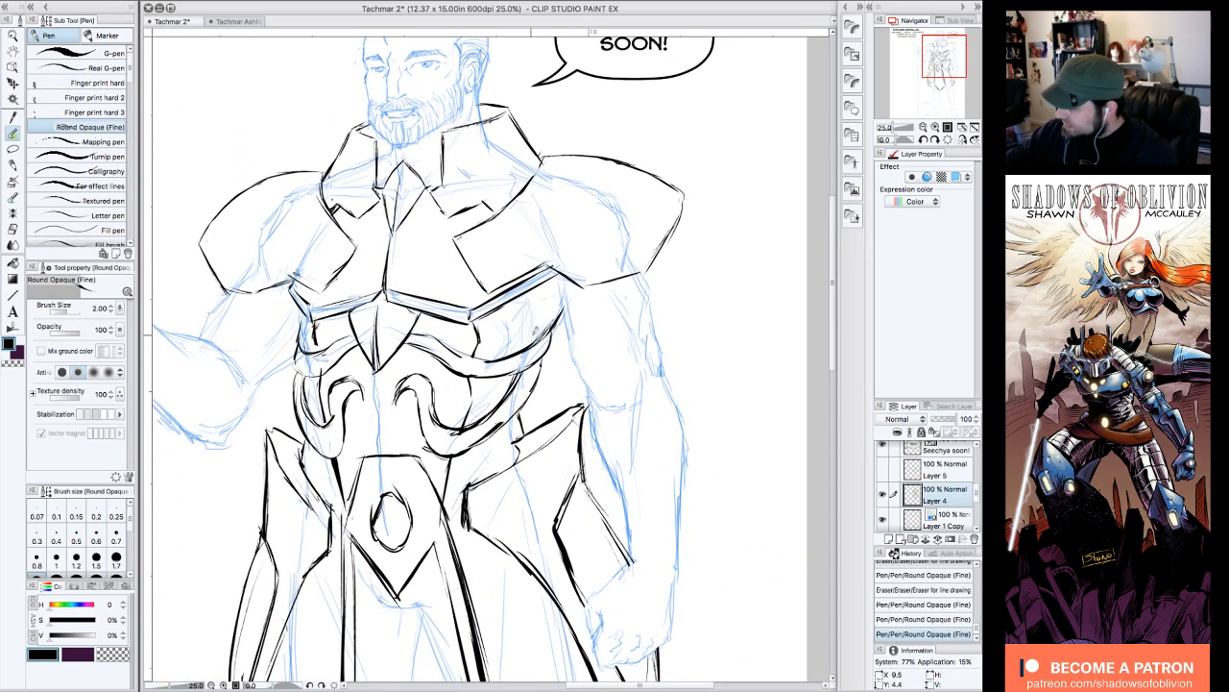
pyautogui.moveTo(534, 332)
pyautogui.mouseDown()
pyautogui.moveTo(518, 317)
pyautogui.moveTo(529, 342)
pyautogui.moveTo(509, 378)
pyautogui.moveTo(497, 345)
pyautogui.mouseUp()
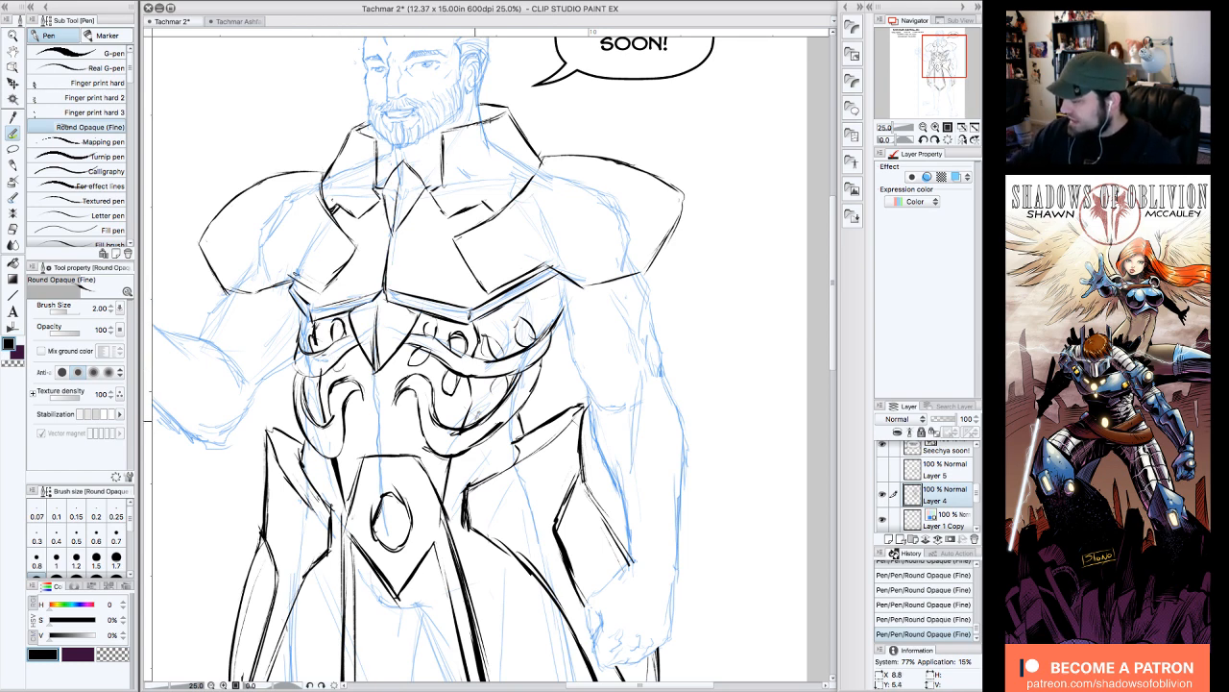
pyautogui.moveTo(474, 420)
pyautogui.mouseDown()
pyautogui.moveTo(486, 416)
pyautogui.moveTo(482, 459)
pyautogui.mouseUp()
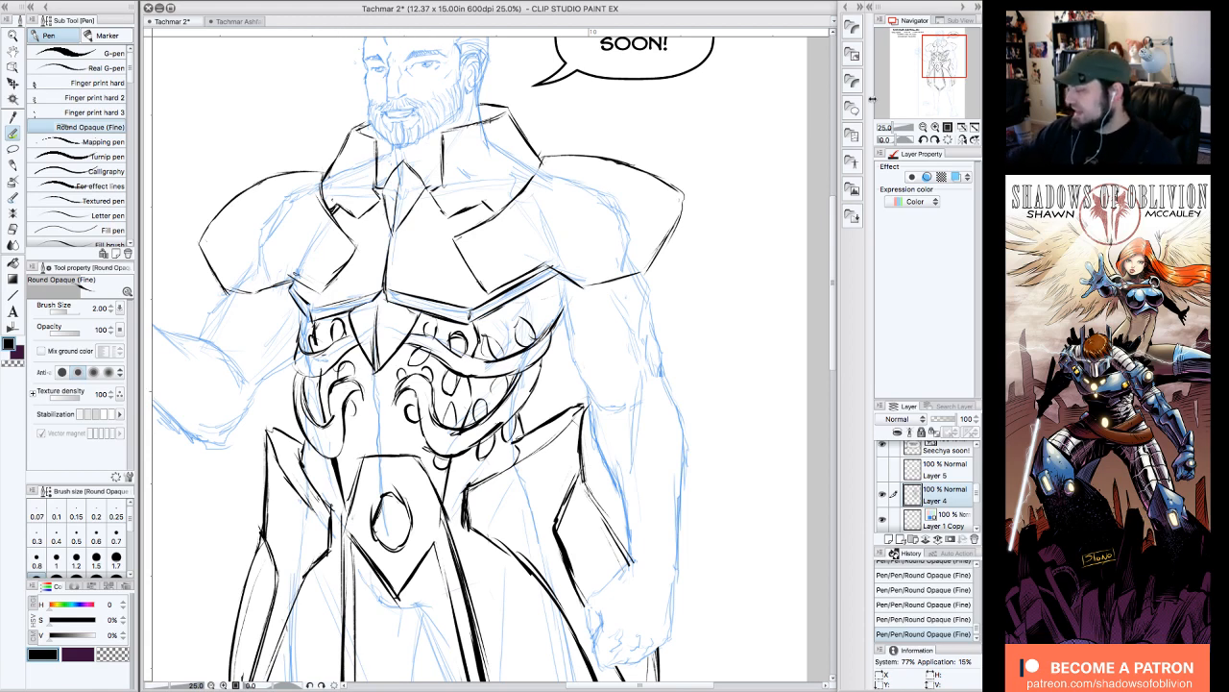
pyautogui.click(924, 127)
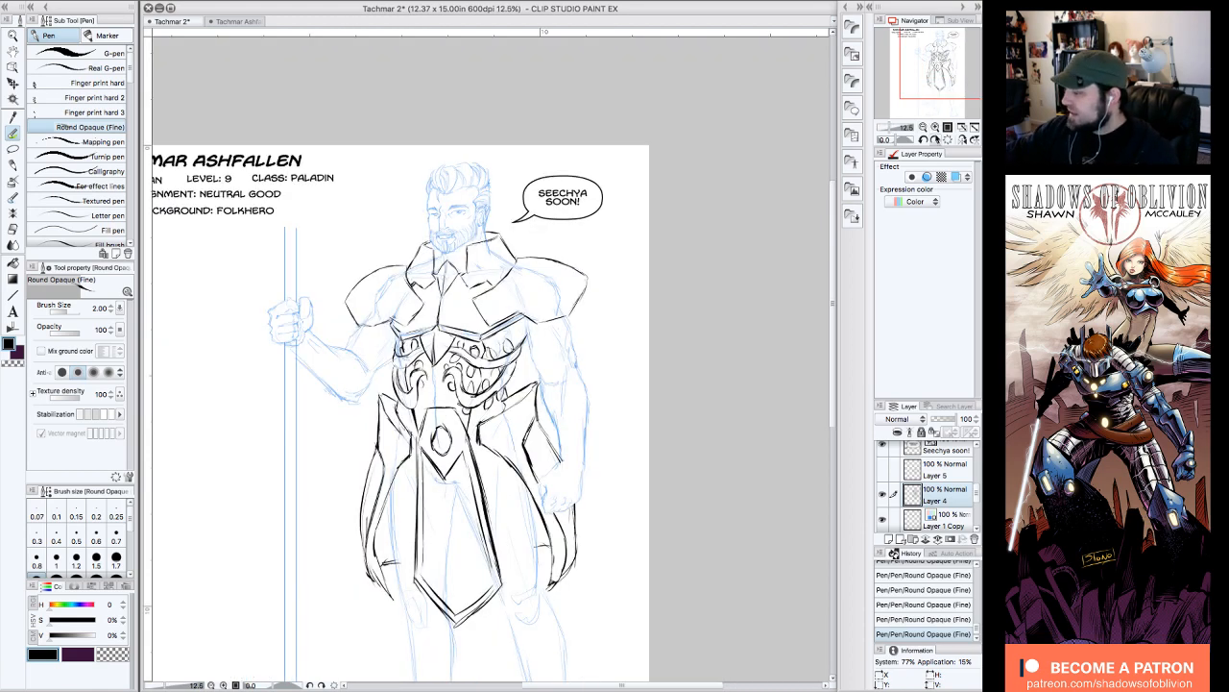
pyautogui.click(885, 519)
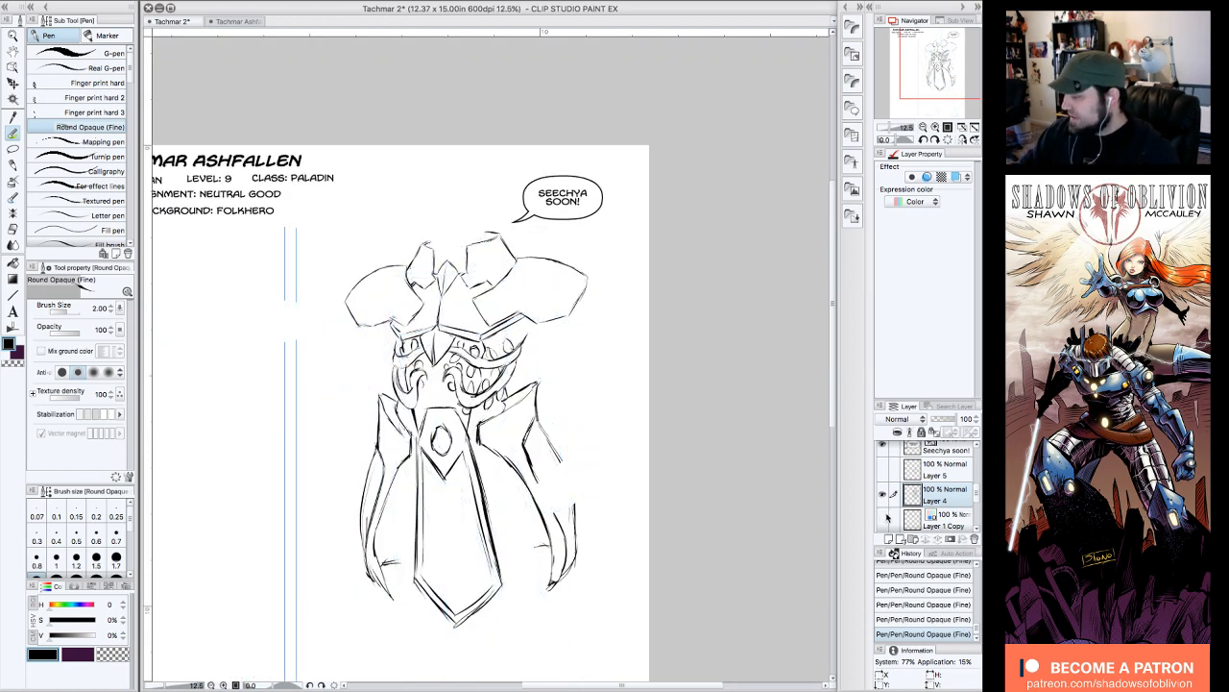
# - Step back through the history to remove all the rounded scale strokes from the torso
pyautogui.click(909, 619)
pyautogui.click(909, 606)
pyautogui.scroll(1, 962, 624)
pyautogui.click(954, 609)
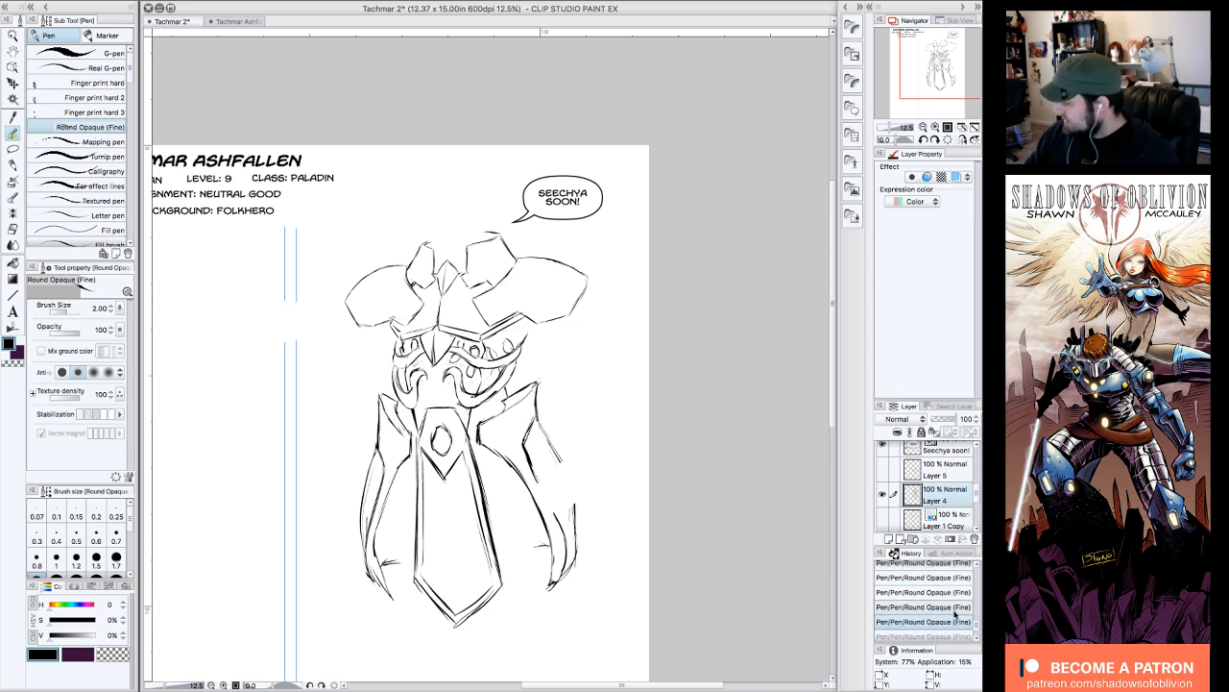
pyautogui.click(952, 593)
pyautogui.click(952, 577)
pyautogui.moveTo(977, 629); pyautogui.dragTo(977, 624)
pyautogui.click(952, 592)
pyautogui.scroll(1, 951, 580)
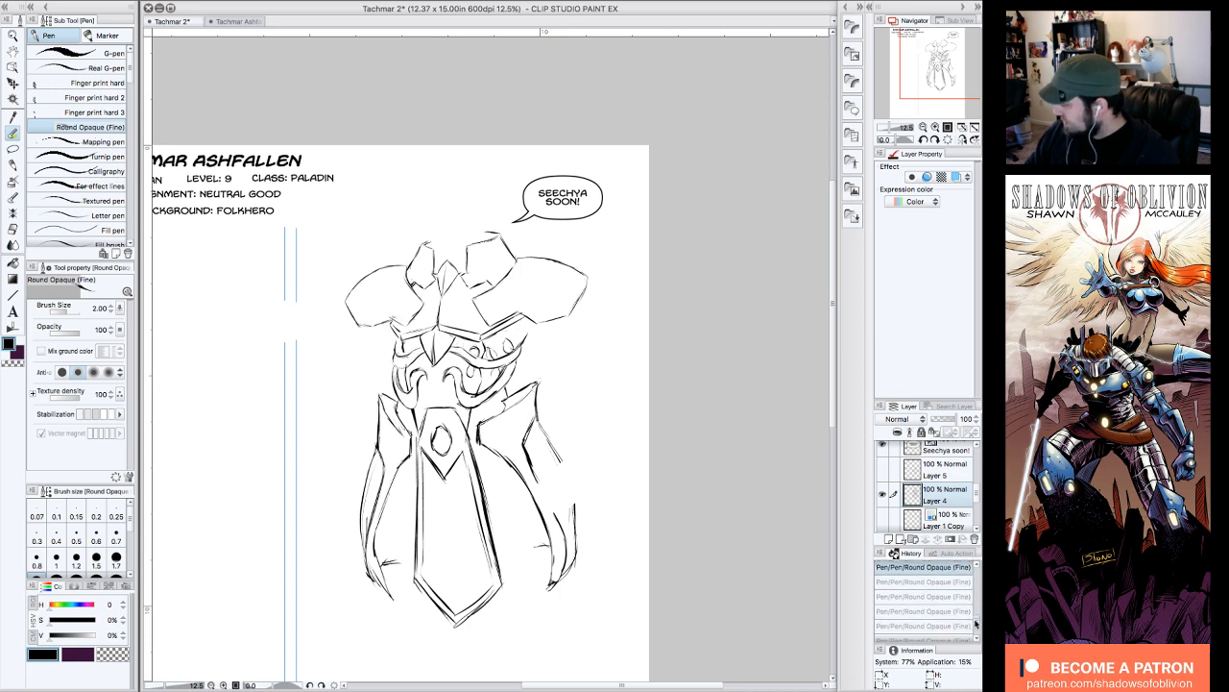
pyautogui.click(954, 576)
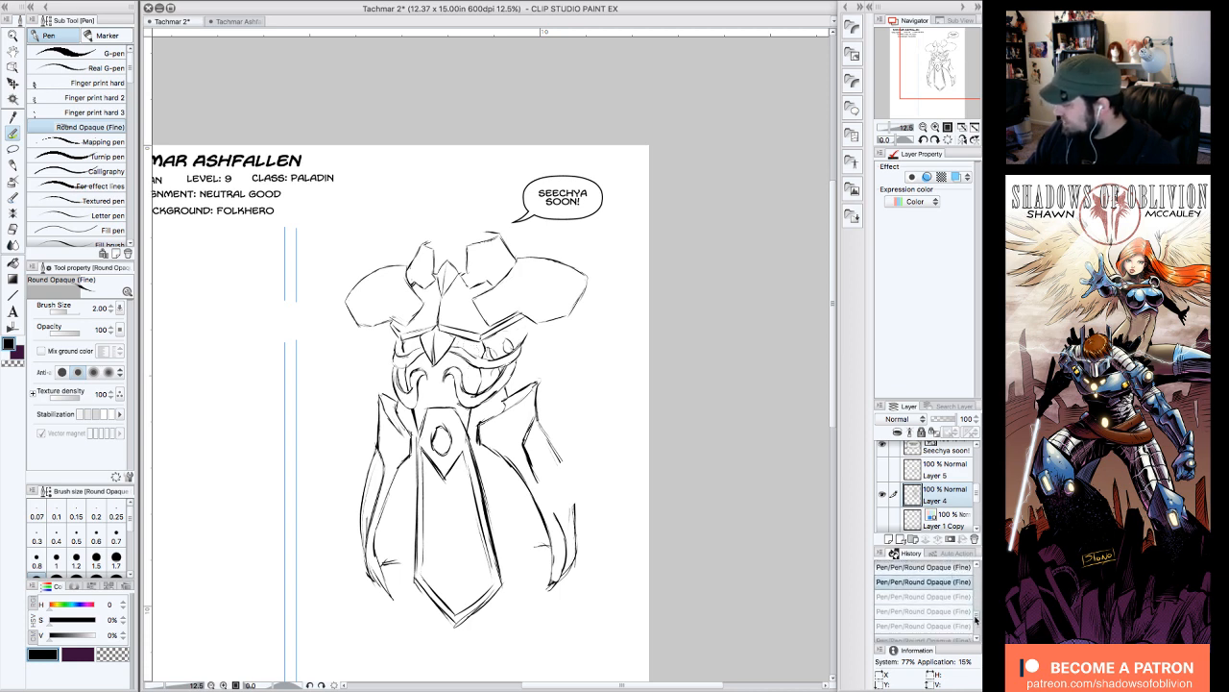
pyautogui.click(971, 566)
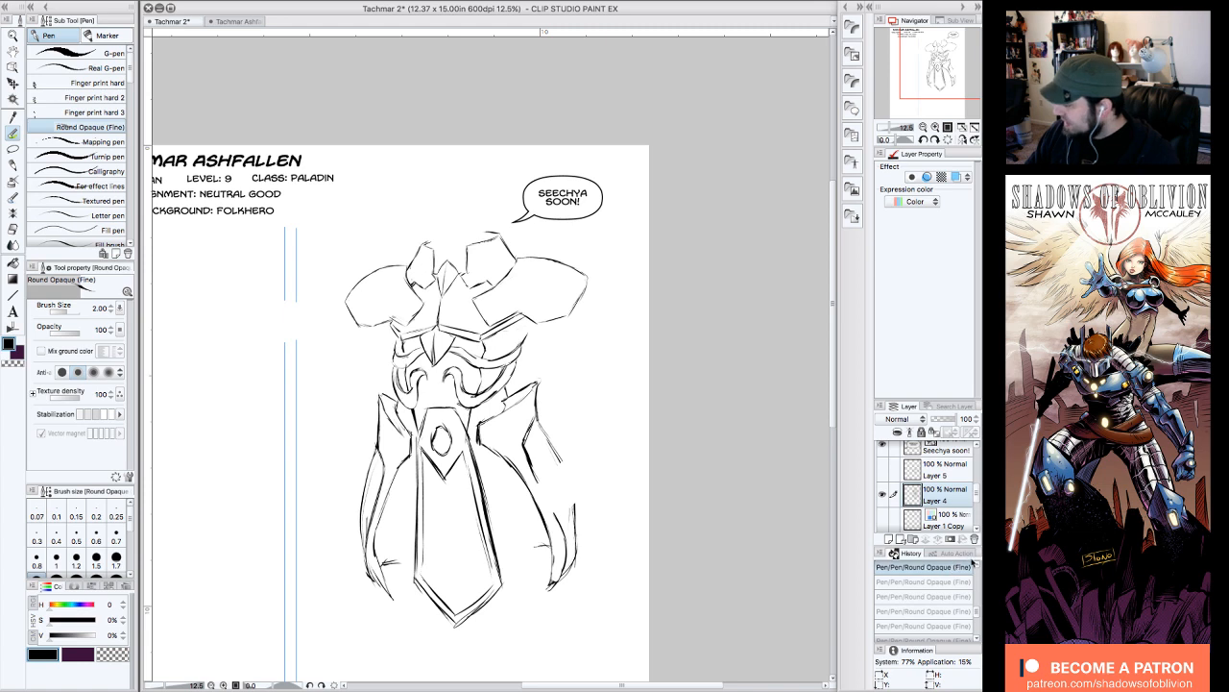
# - Examine the torso armor up close and as a whole, toggling the Layer 5 ornament and the blue body sketch
pyautogui.click(883, 474)
pyautogui.click(882, 474)
pyautogui.click(882, 520)
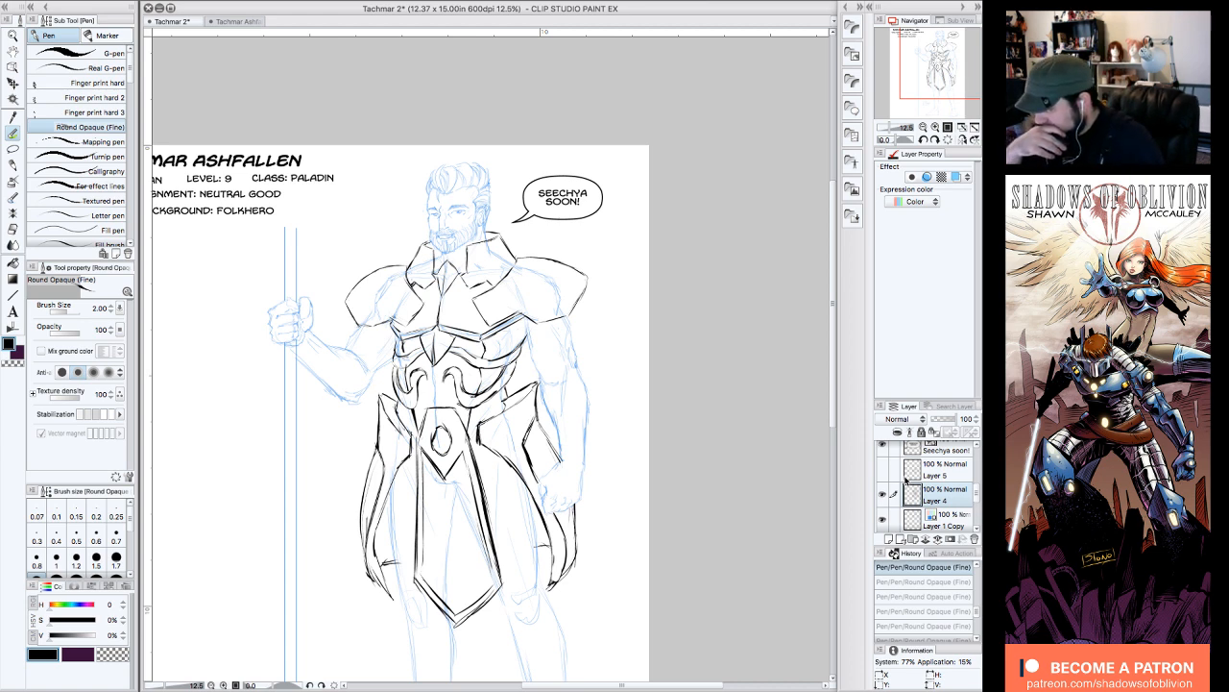
pyautogui.click(936, 127)
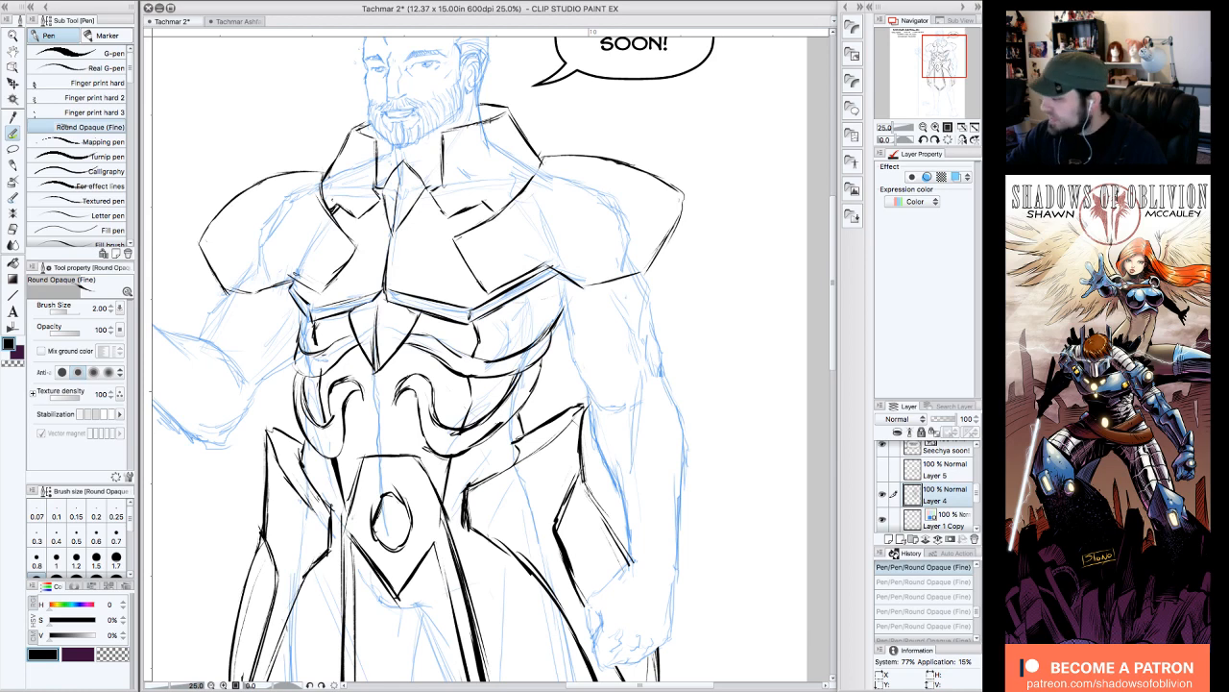
pyautogui.click(672, 241)
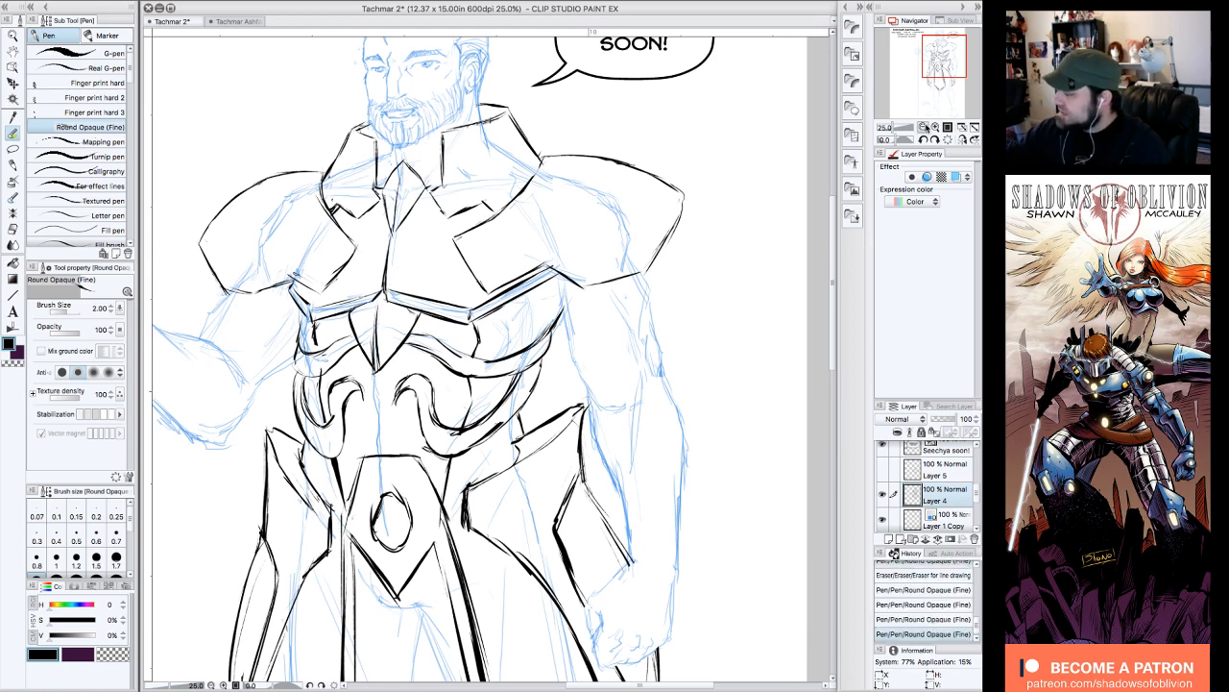
pyautogui.click(922, 127)
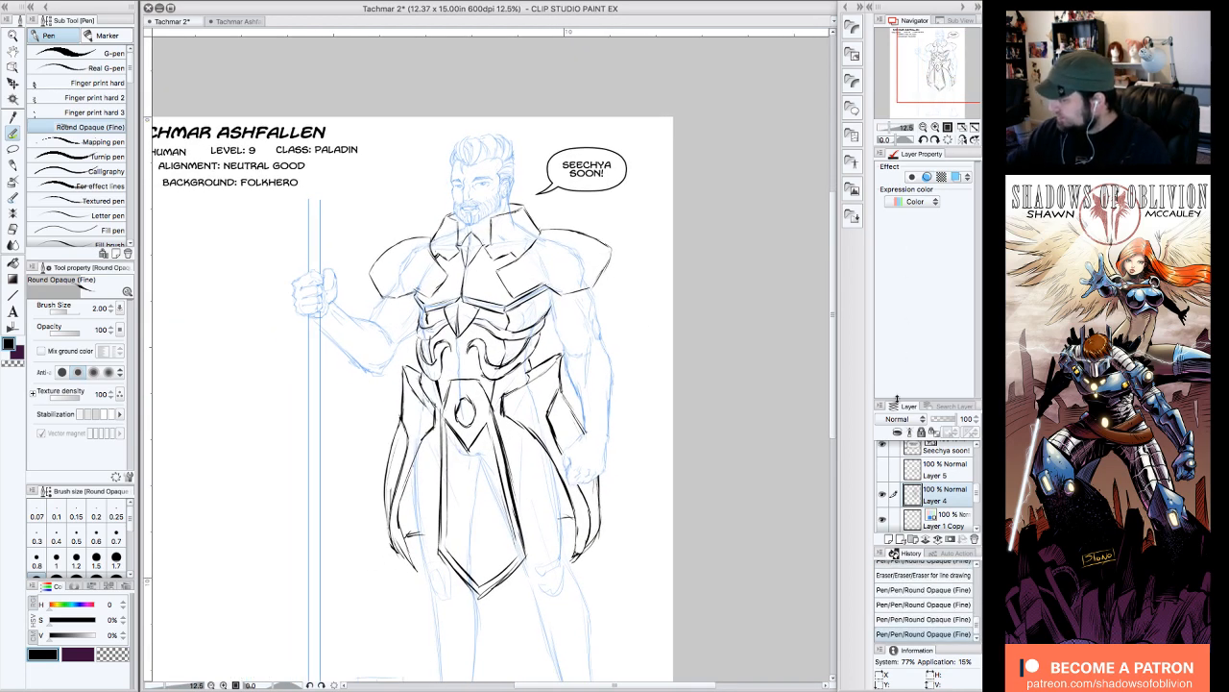
pyautogui.click(882, 519)
pyautogui.click(882, 519)
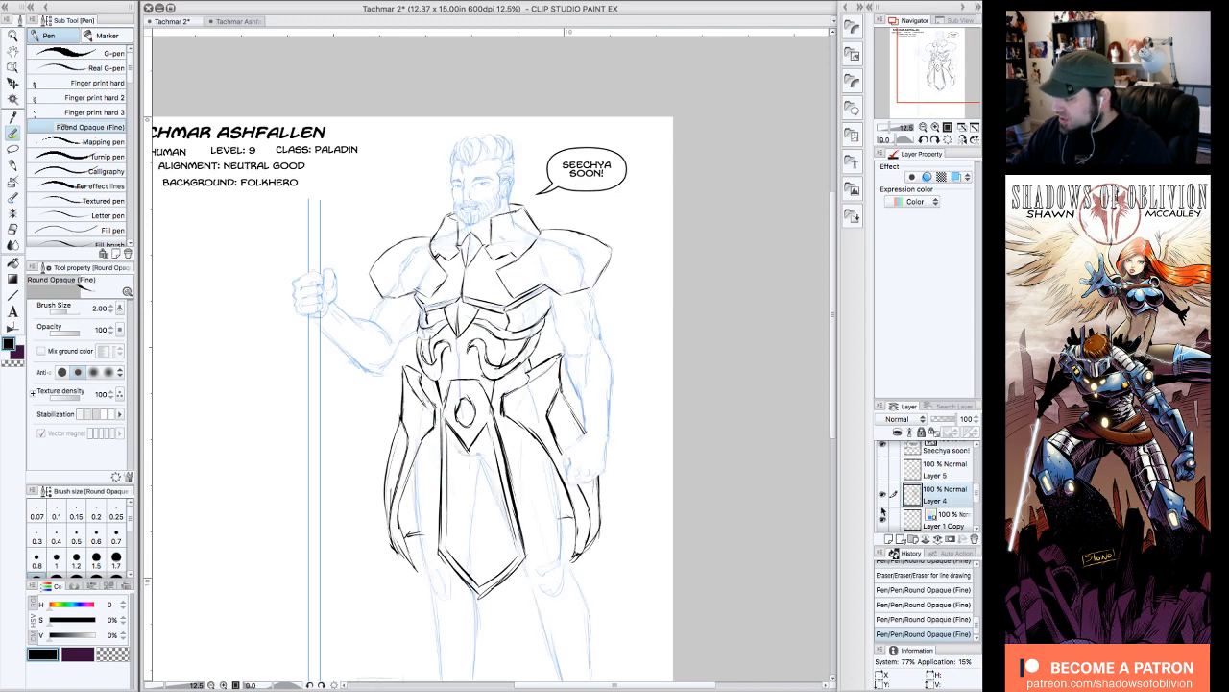
pyautogui.click(936, 126)
pyautogui.moveTo(509, 250); pyautogui.dragTo(472, 454)
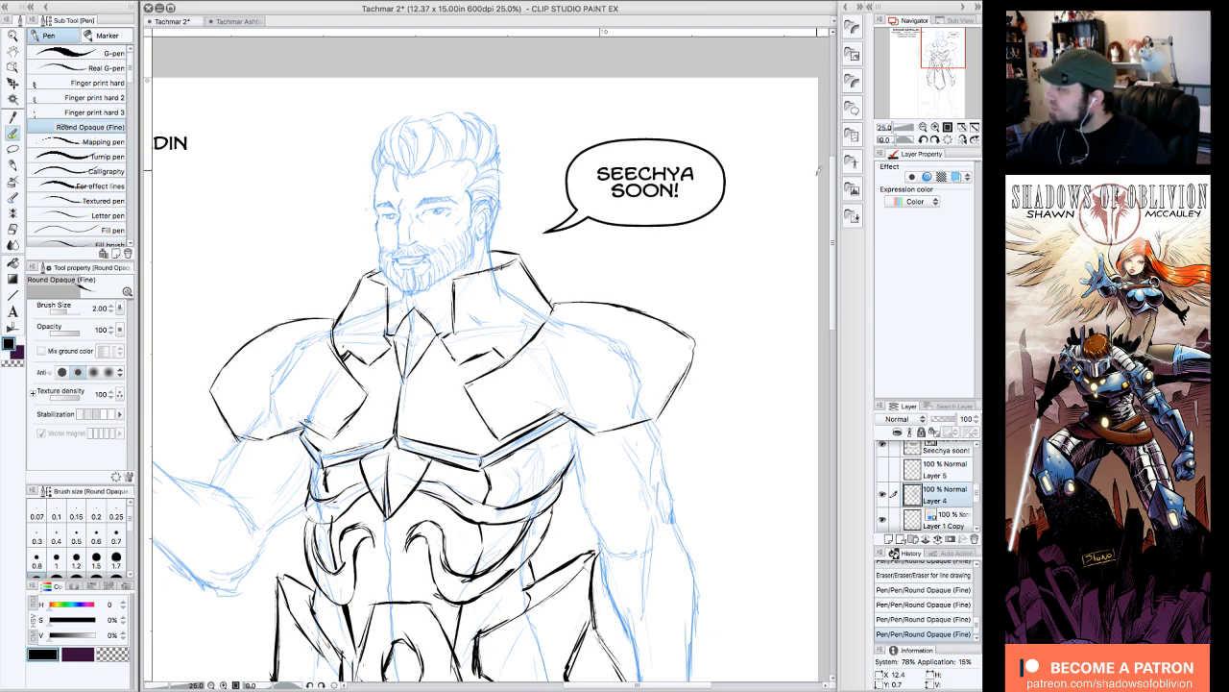
# - Draw long curved rib lines down the lowered-arm side of the torso from the chest plate's edge, working on a rotated canvas
pyautogui.click(924, 127)
pyautogui.moveTo(949, 71)
pyautogui.mouseDown()
pyautogui.moveTo(962, 71)
pyautogui.moveTo(942, 73)
pyautogui.moveTo(950, 62)
pyautogui.mouseUp()
pyautogui.click(935, 127)
pyautogui.click(935, 85)
pyautogui.click(925, 140)
pyautogui.click(925, 141)
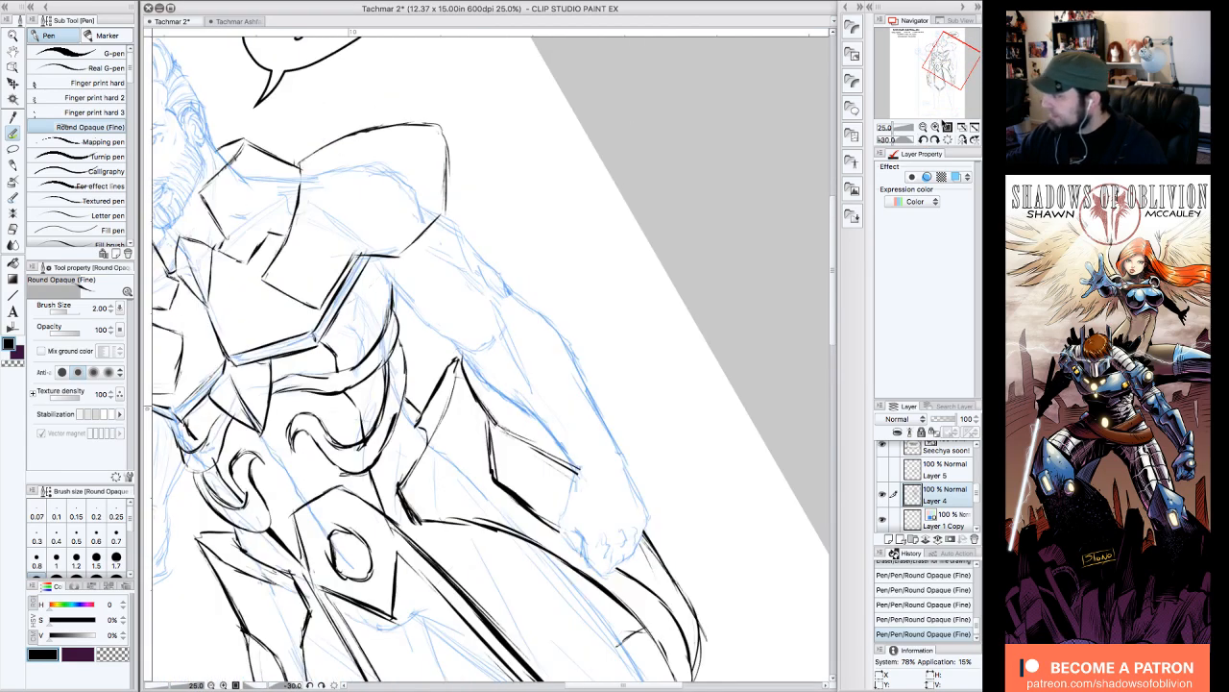
pyautogui.click(923, 127)
pyautogui.moveTo(935, 77); pyautogui.dragTo(932, 75)
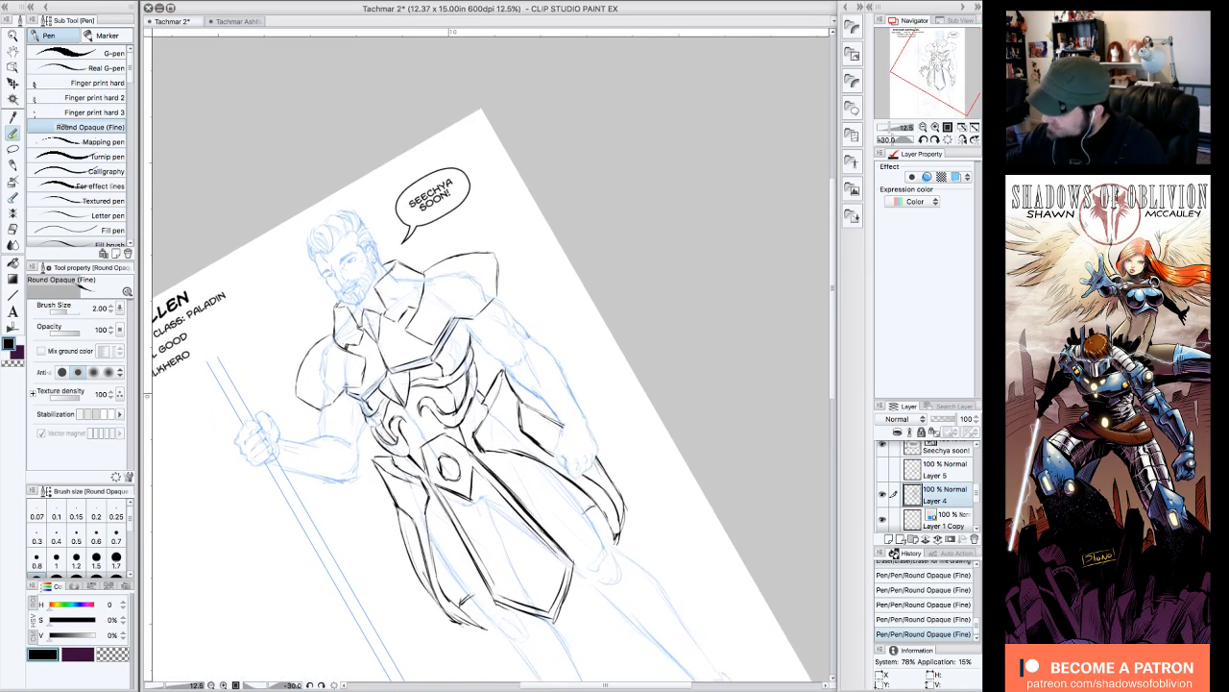
pyautogui.click(935, 127)
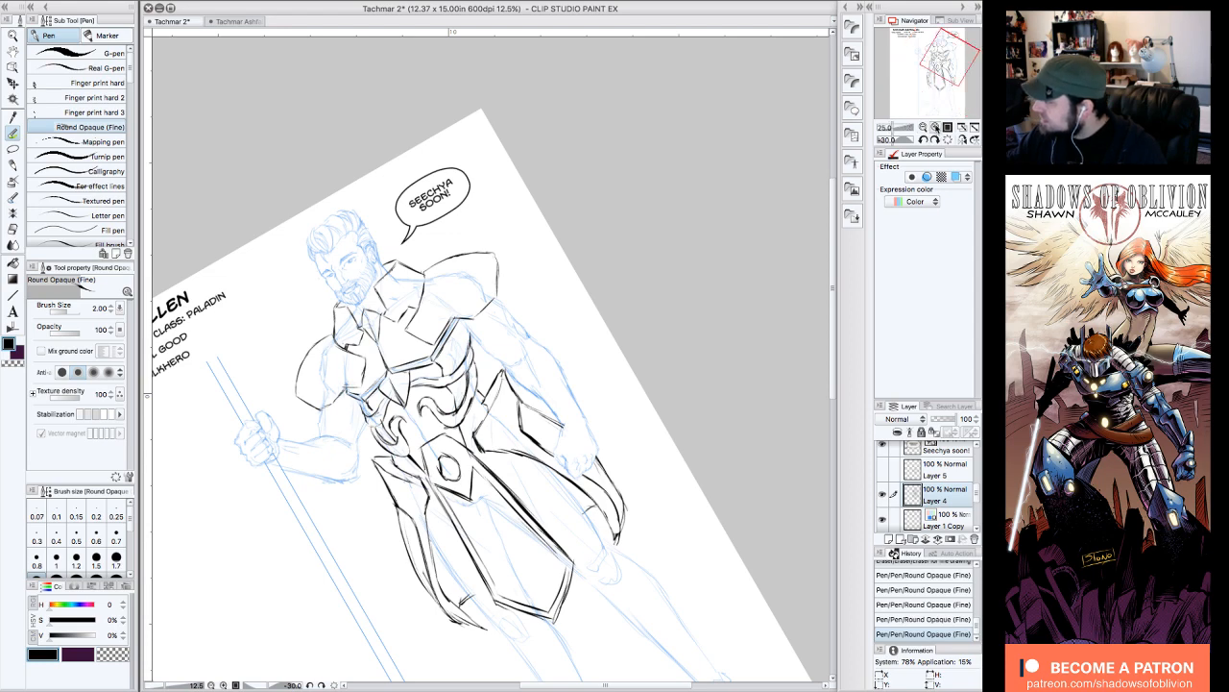
pyautogui.moveTo(946, 61); pyautogui.dragTo(948, 59)
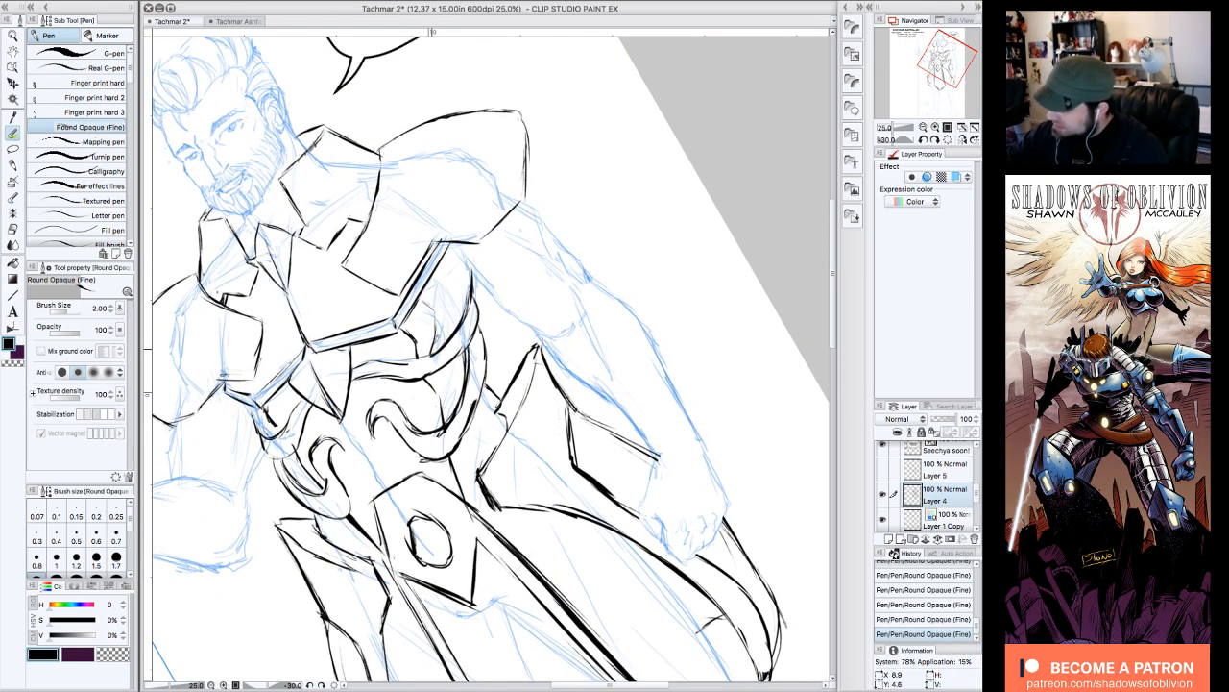
pyautogui.moveTo(449, 261)
pyautogui.mouseDown()
pyautogui.moveTo(462, 294)
pyautogui.moveTo(449, 345)
pyautogui.mouseUp()
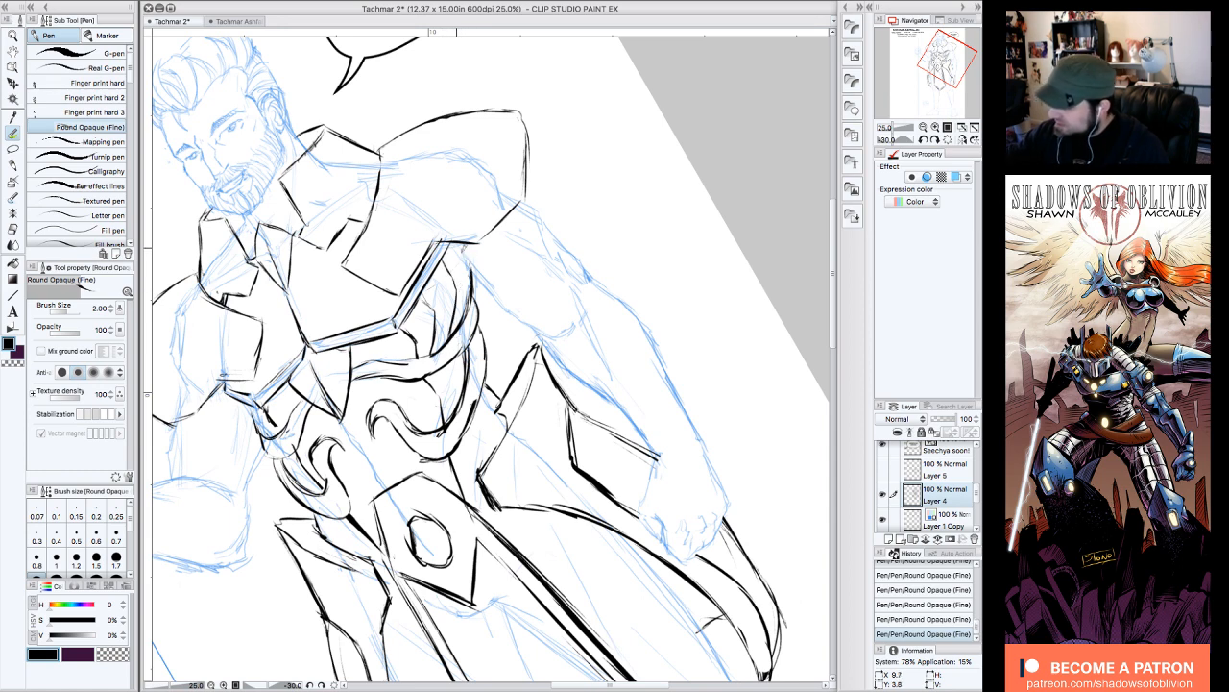
pyautogui.moveTo(456, 248); pyautogui.dragTo(451, 430)
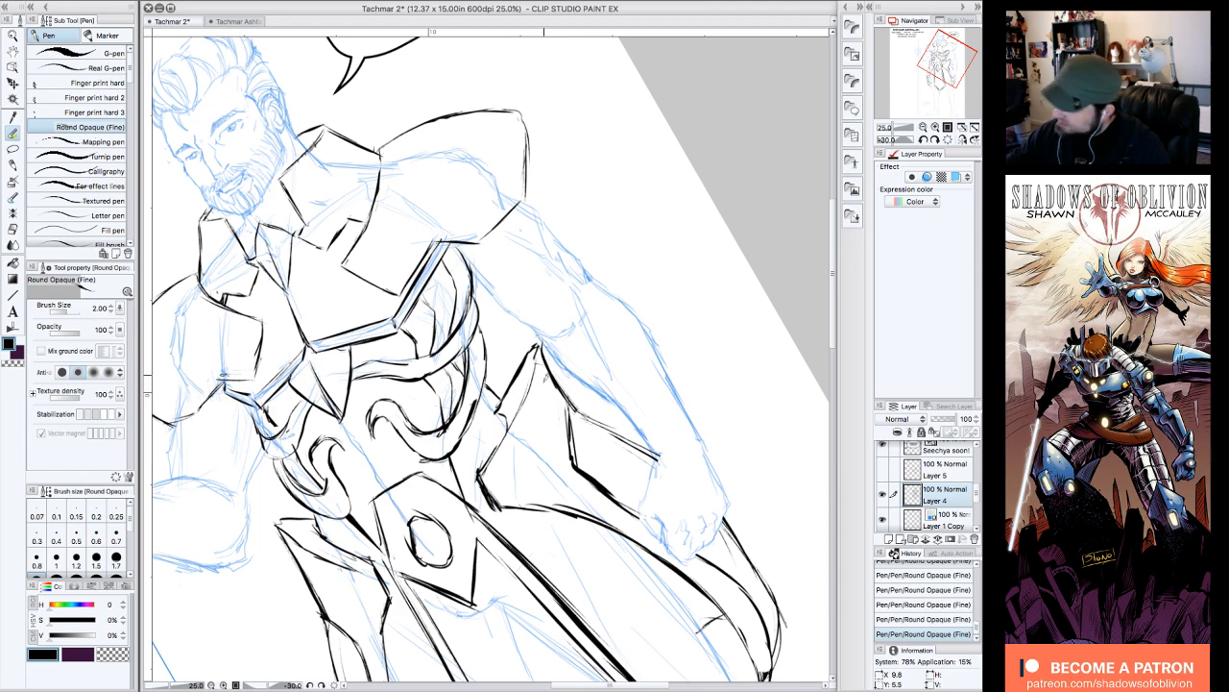
pyautogui.click(949, 138)
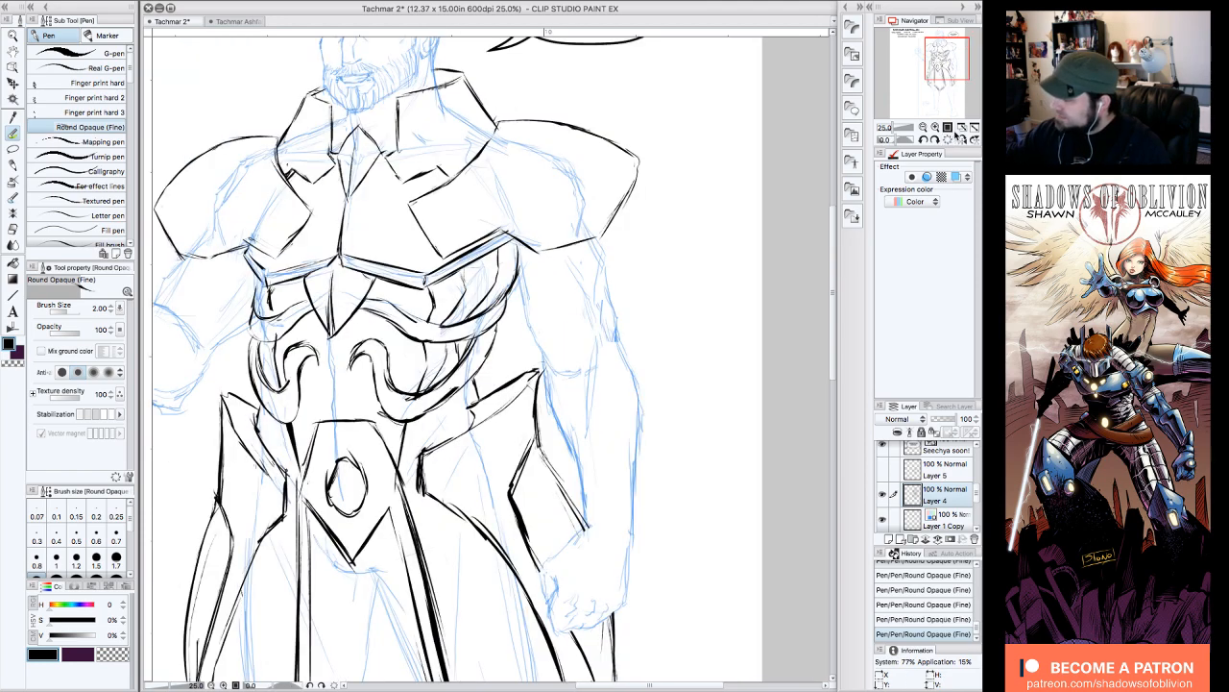
pyautogui.moveTo(946, 65); pyautogui.dragTo(944, 56)
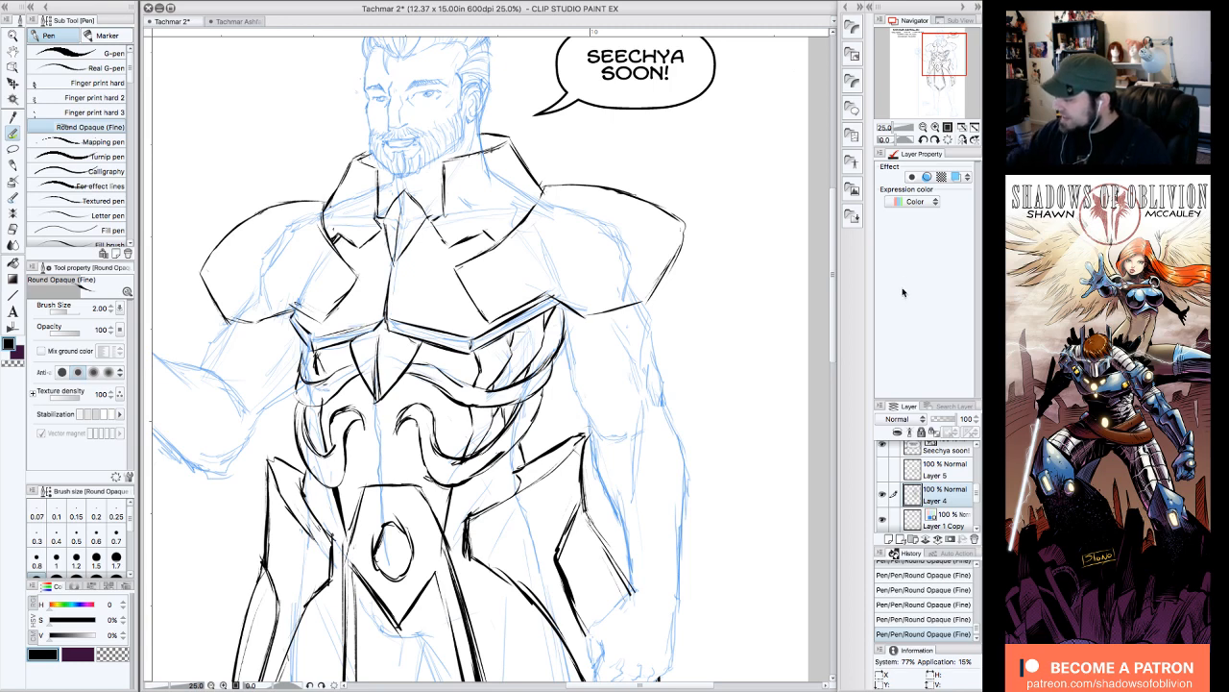
# - Step back through the history to remove the curved rib lines between the torso bands
pyautogui.click(917, 605)
pyautogui.click(927, 590)
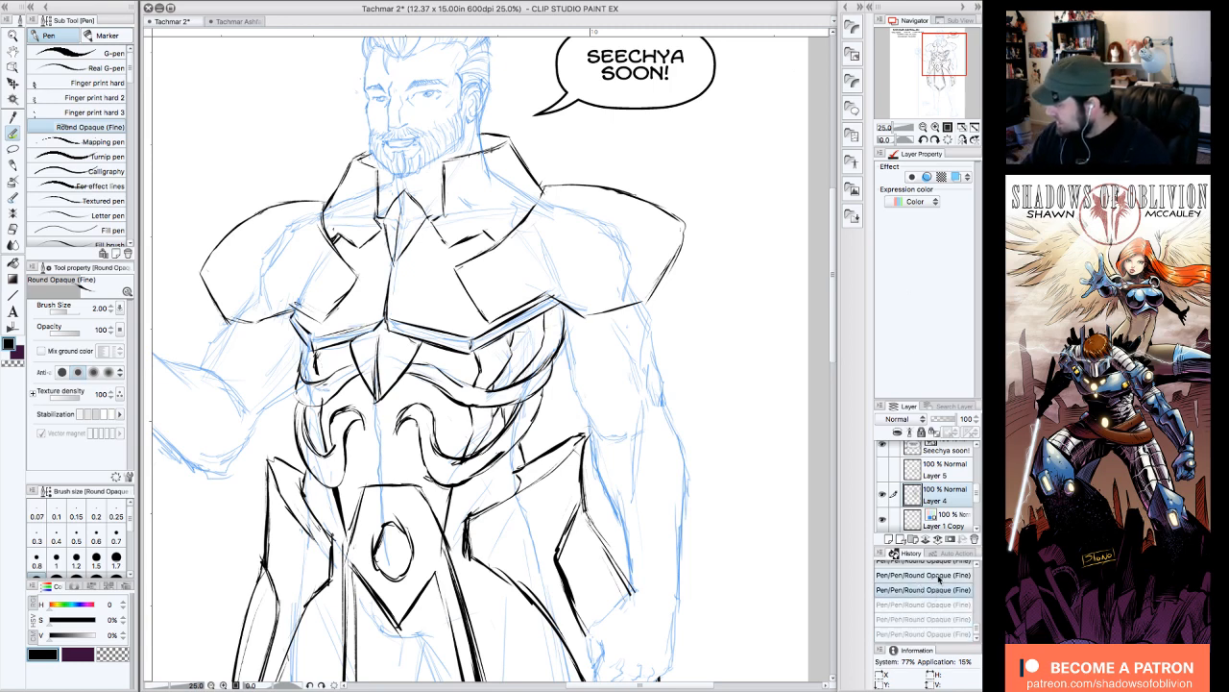
pyautogui.click(939, 576)
pyautogui.click(949, 563)
pyautogui.moveTo(977, 628); pyautogui.dragTo(974, 613)
pyautogui.click(955, 572)
pyautogui.click(950, 624)
pyautogui.click(950, 610)
pyautogui.click(949, 597)
pyautogui.click(950, 582)
pyautogui.click(953, 583)
pyautogui.click(953, 567)
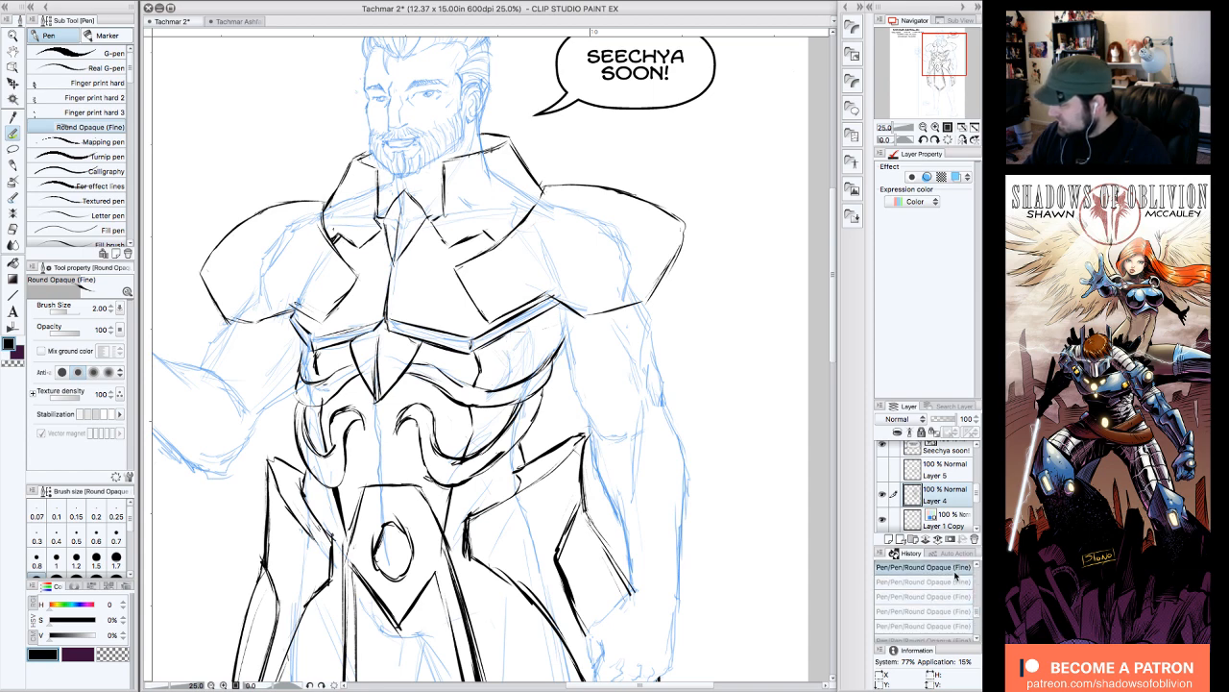
# - Try filling the gap between the chest plate and the rib band on the lowered-arm side with rows of short dashes
pyautogui.moveTo(484, 349); pyautogui.dragTo(489, 344)
pyautogui.moveTo(495, 344); pyautogui.dragTo(511, 337)
pyautogui.moveTo(516, 336); pyautogui.dragTo(537, 323)
pyautogui.moveTo(543, 318); pyautogui.dragTo(549, 314)
pyautogui.moveTo(486, 360); pyautogui.dragTo(490, 358)
pyautogui.click(498, 351)
pyautogui.click(509, 346)
pyautogui.click(518, 343)
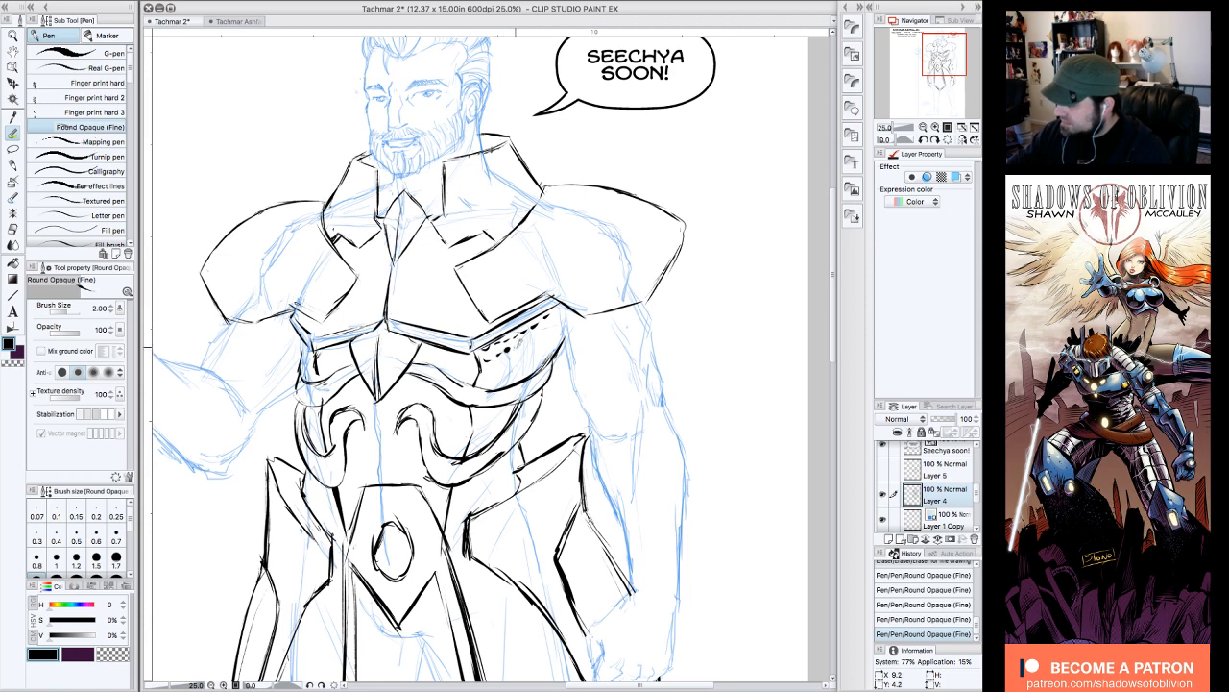
pyautogui.click(527, 339)
pyautogui.click(535, 335)
pyautogui.click(548, 325)
pyautogui.click(490, 369)
pyautogui.click(499, 365)
pyautogui.click(511, 359)
pyautogui.click(527, 363)
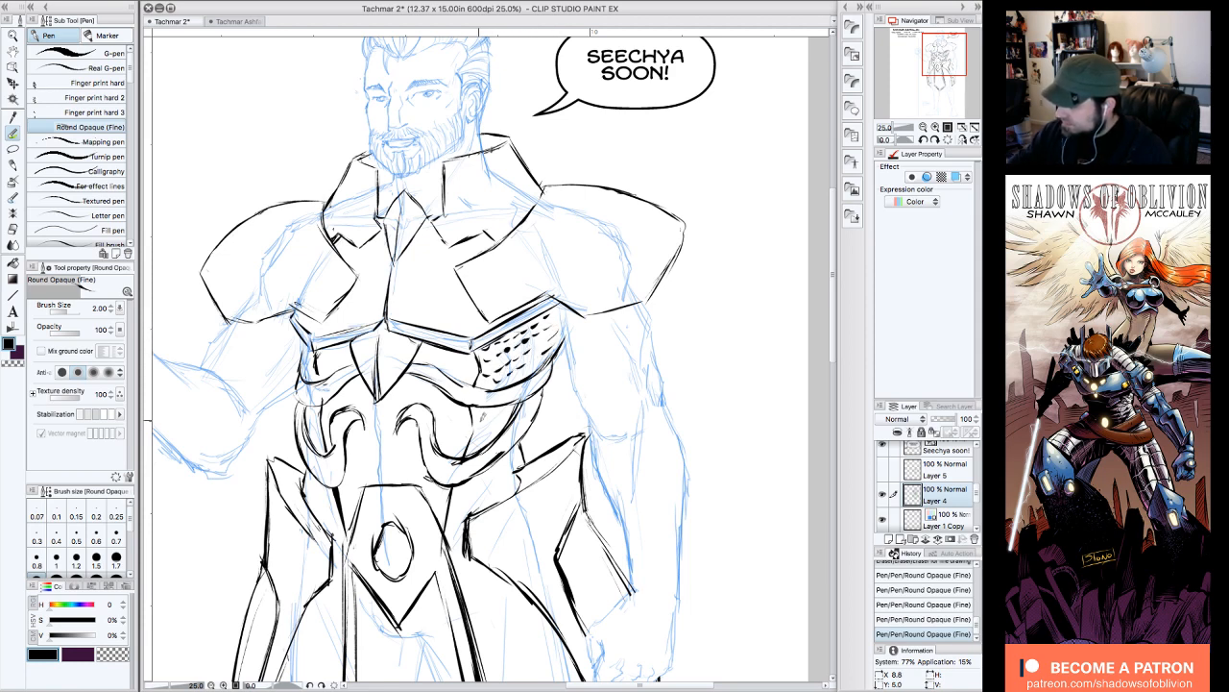
# - Try filling the lower gap beside the curl on the lowered-arm side with rows of short dashes
pyautogui.moveTo(476, 414); pyautogui.dragTo(481, 412)
pyautogui.moveTo(484, 412); pyautogui.dragTo(498, 408)
pyautogui.click(481, 421)
pyautogui.click(487, 418)
pyautogui.click(485, 425)
pyautogui.click(492, 419)
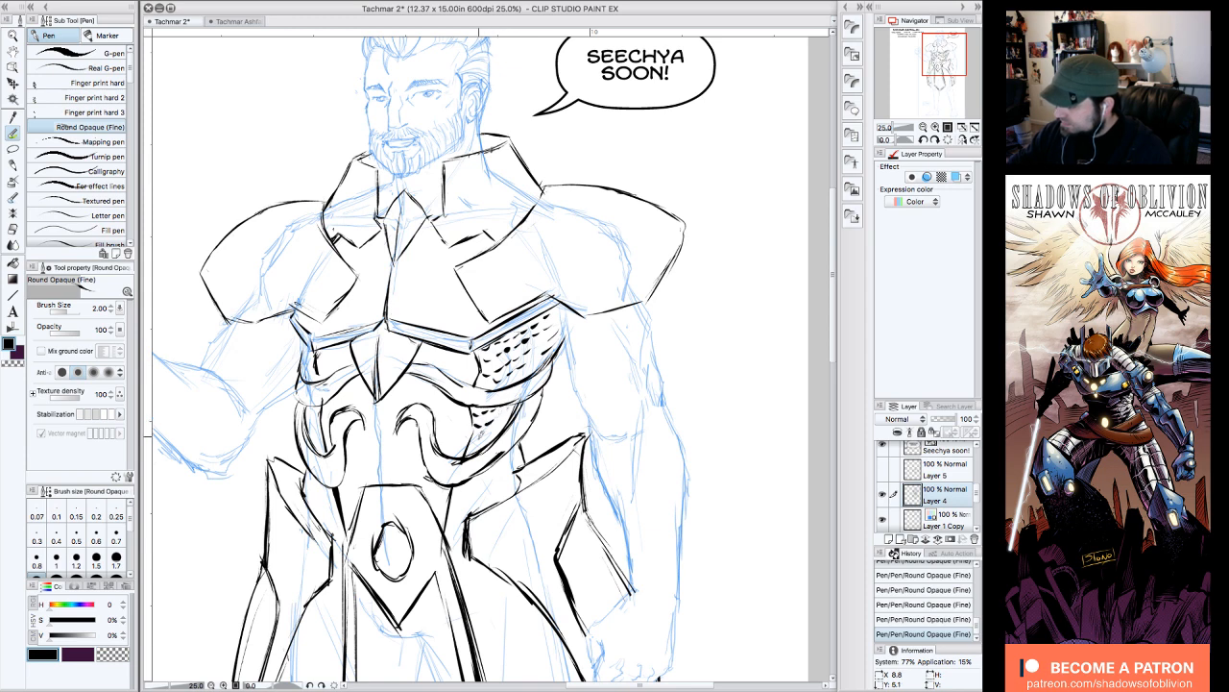
pyautogui.click(479, 435)
pyautogui.click(487, 431)
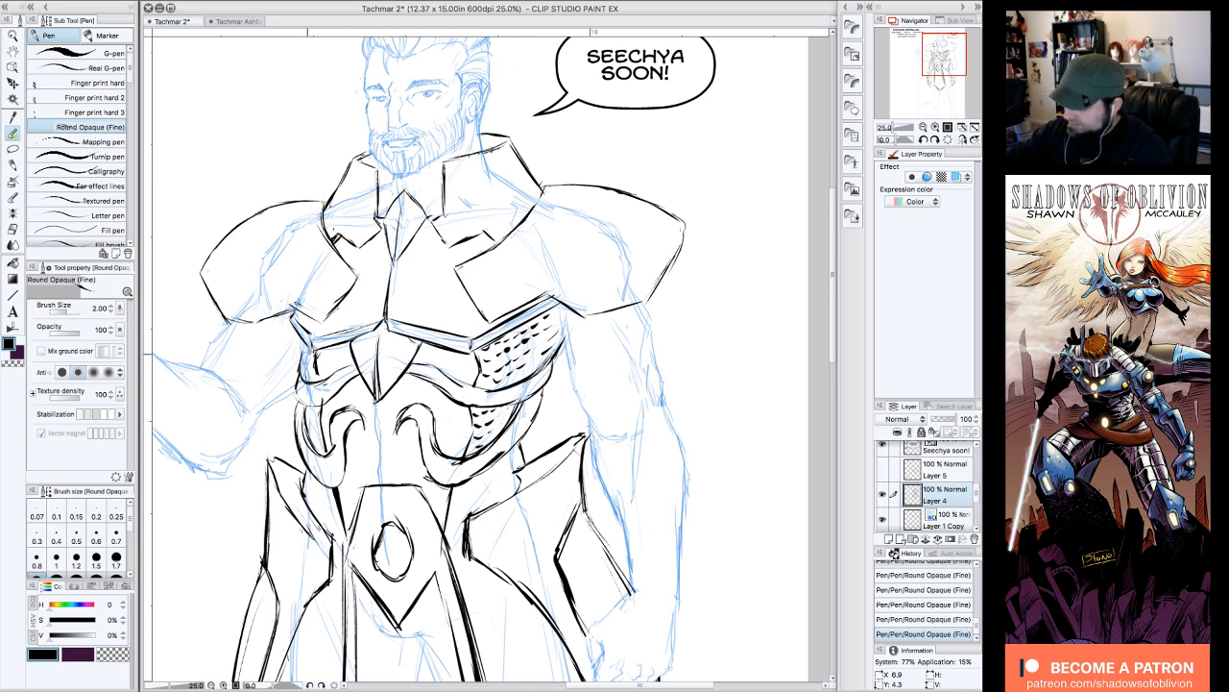
# - Try adding short dashes to the upper and lower gaps on the staff-arm side, checking the armor without the body sketch
pyautogui.click(308, 353)
pyautogui.click(307, 358)
pyautogui.click(312, 361)
pyautogui.click(313, 365)
pyautogui.click(308, 368)
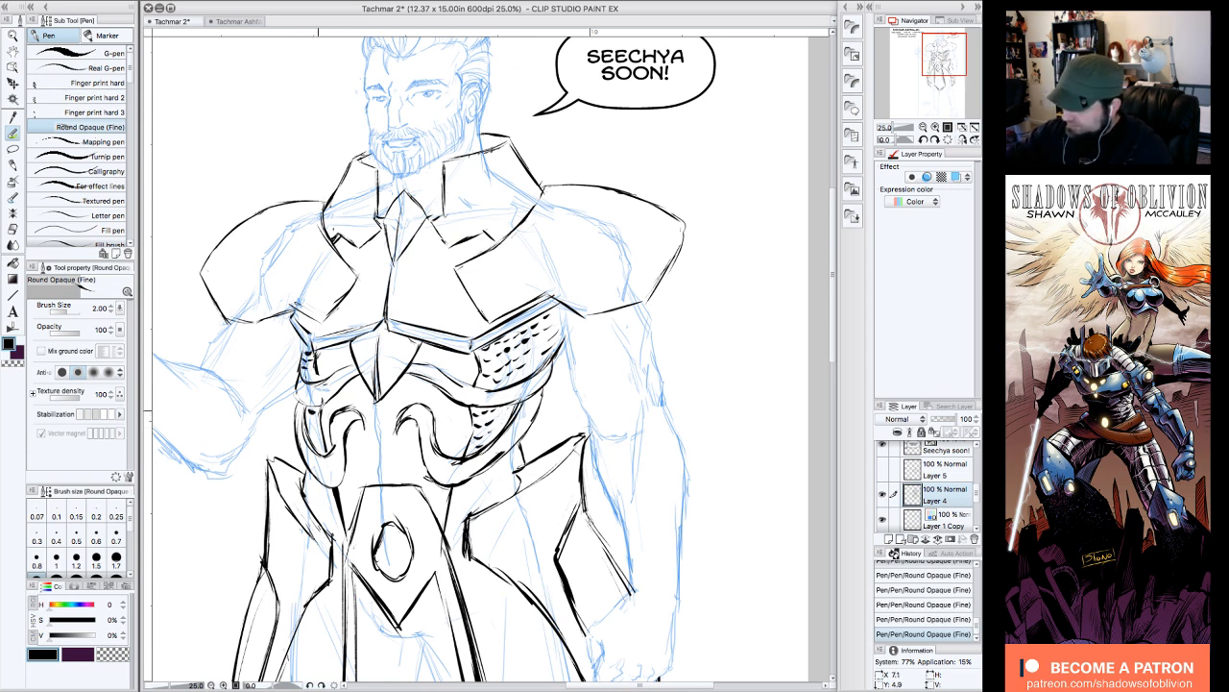
pyautogui.moveTo(325, 402); pyautogui.dragTo(315, 422)
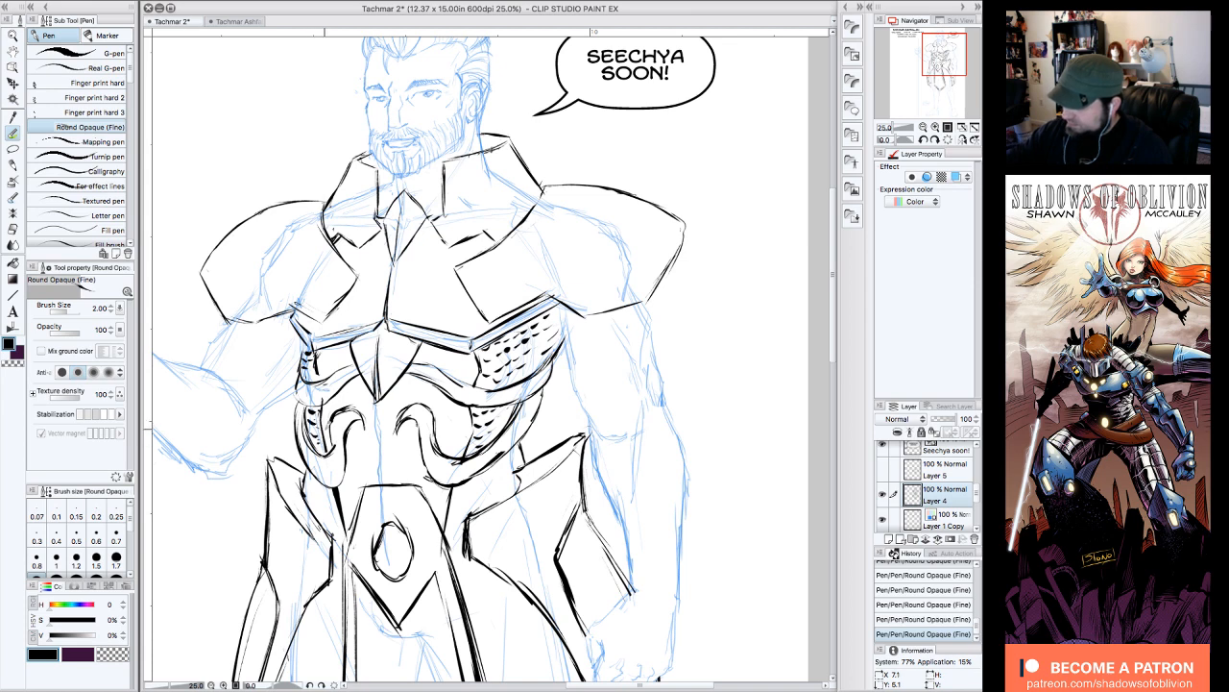
pyautogui.click(882, 520)
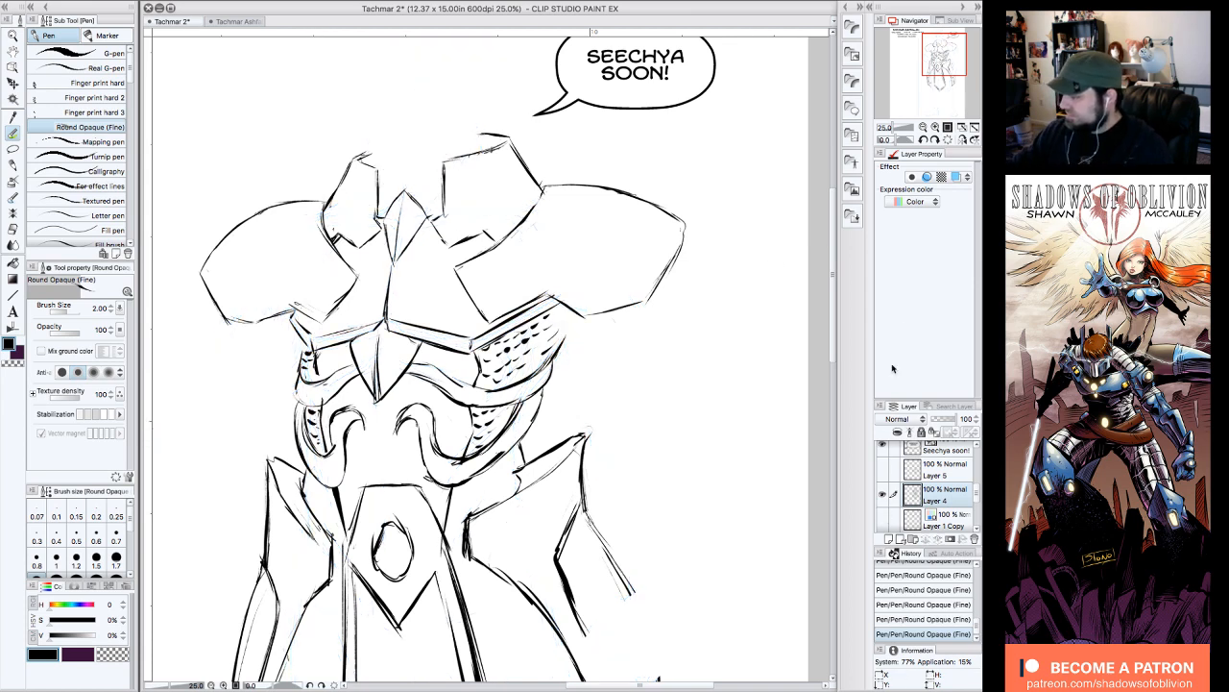
pyautogui.click(923, 127)
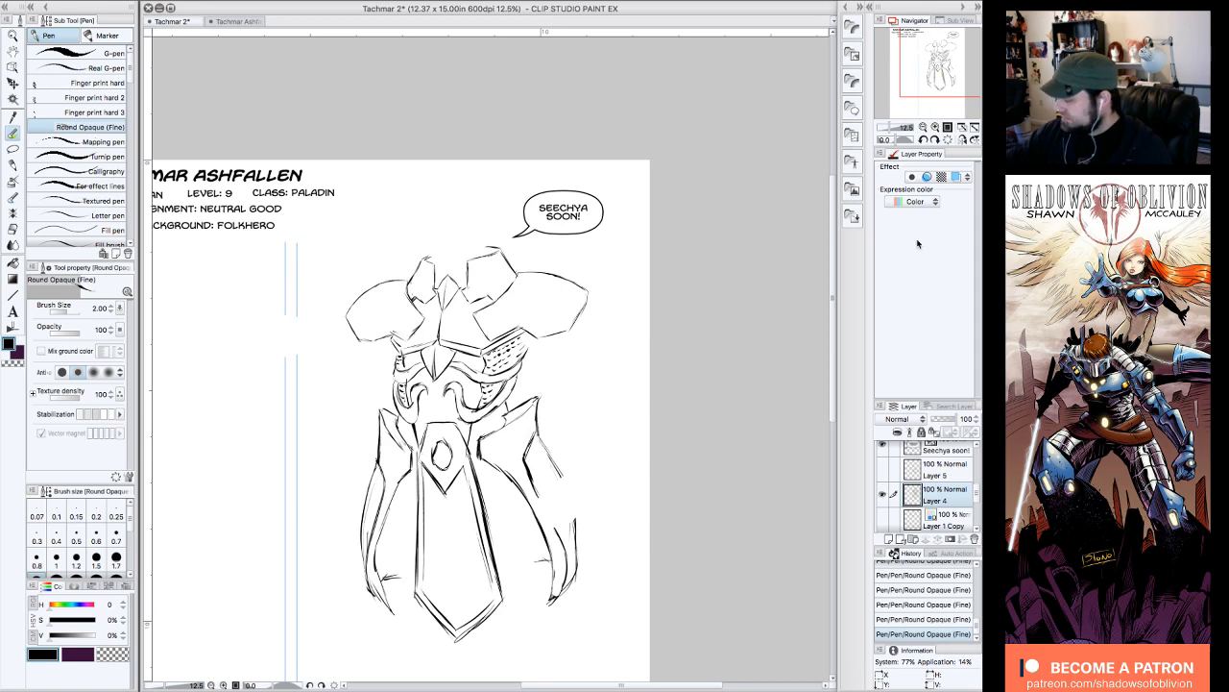
# - Step back through the history to remove the dashes, and compare the armor with the Layer 5 ornament and the body sketch toggled
pyautogui.click(923, 620)
pyautogui.click(929, 605)
pyautogui.click(937, 590)
pyautogui.click(950, 574)
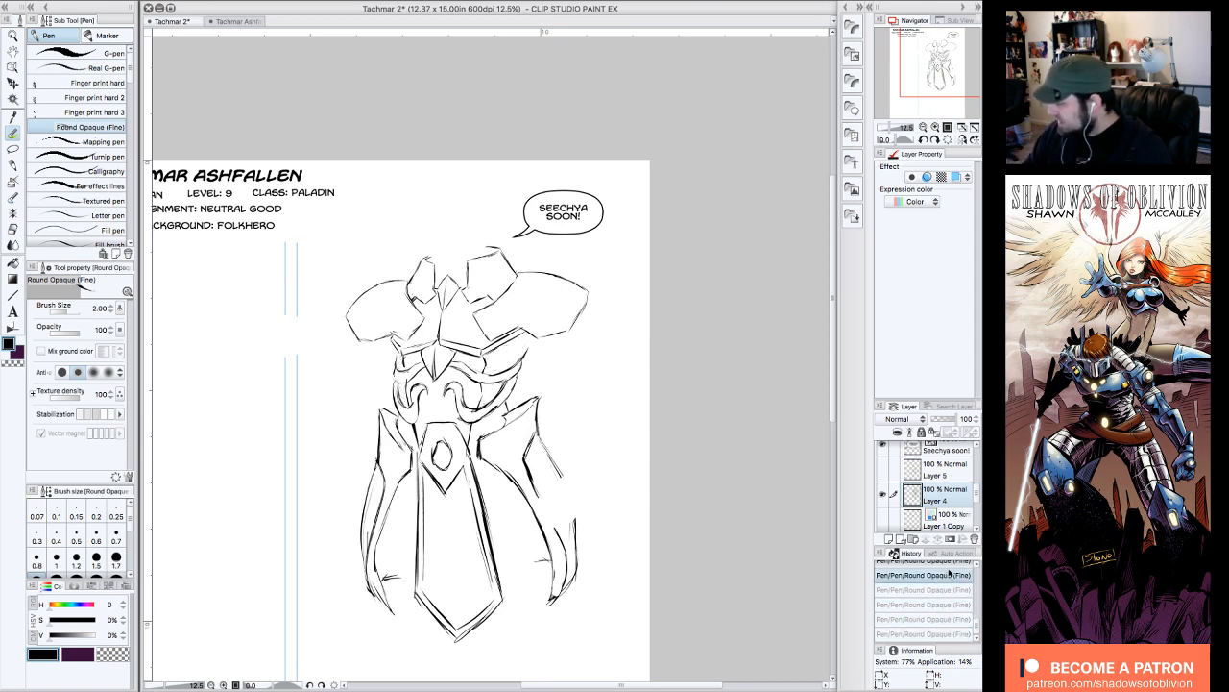
pyautogui.click(951, 564)
pyautogui.click(940, 611)
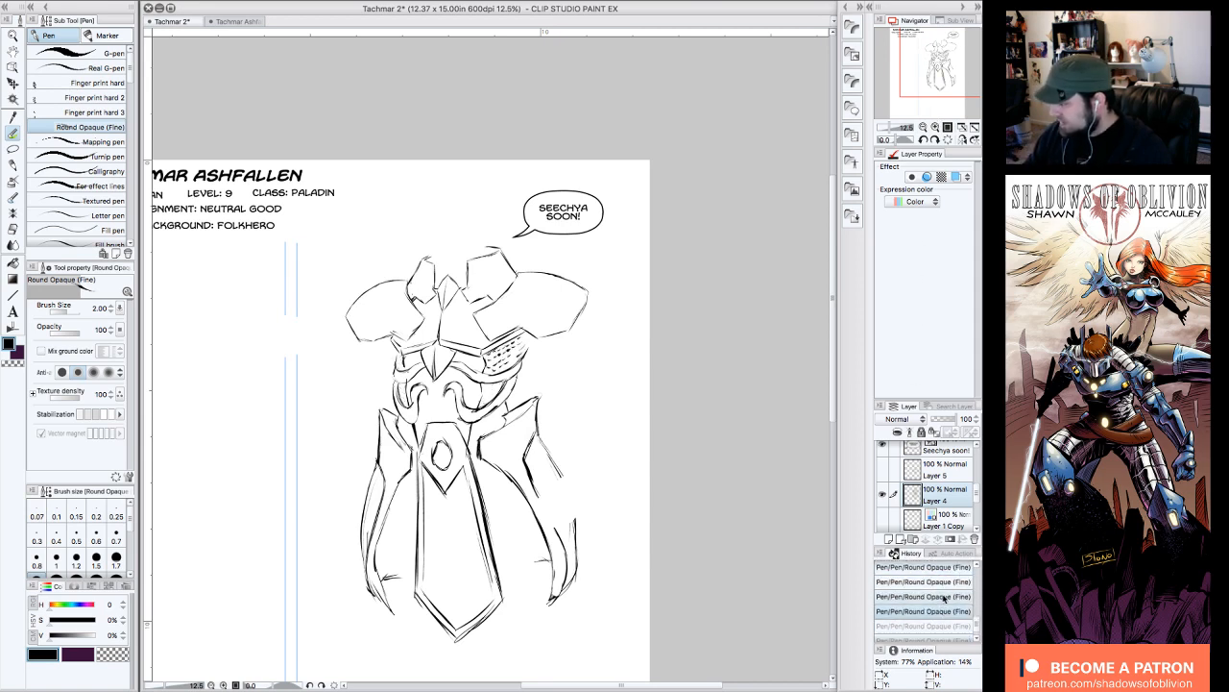
pyautogui.click(946, 597)
pyautogui.click(885, 469)
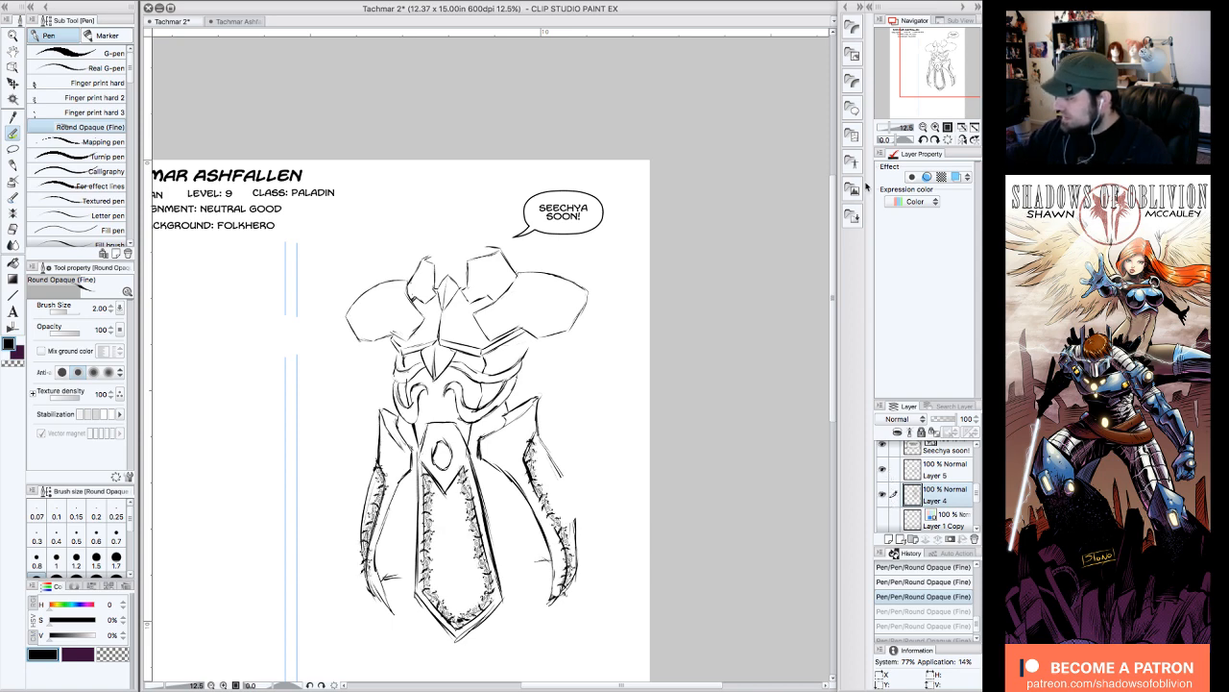
pyautogui.click(882, 469)
pyautogui.click(882, 519)
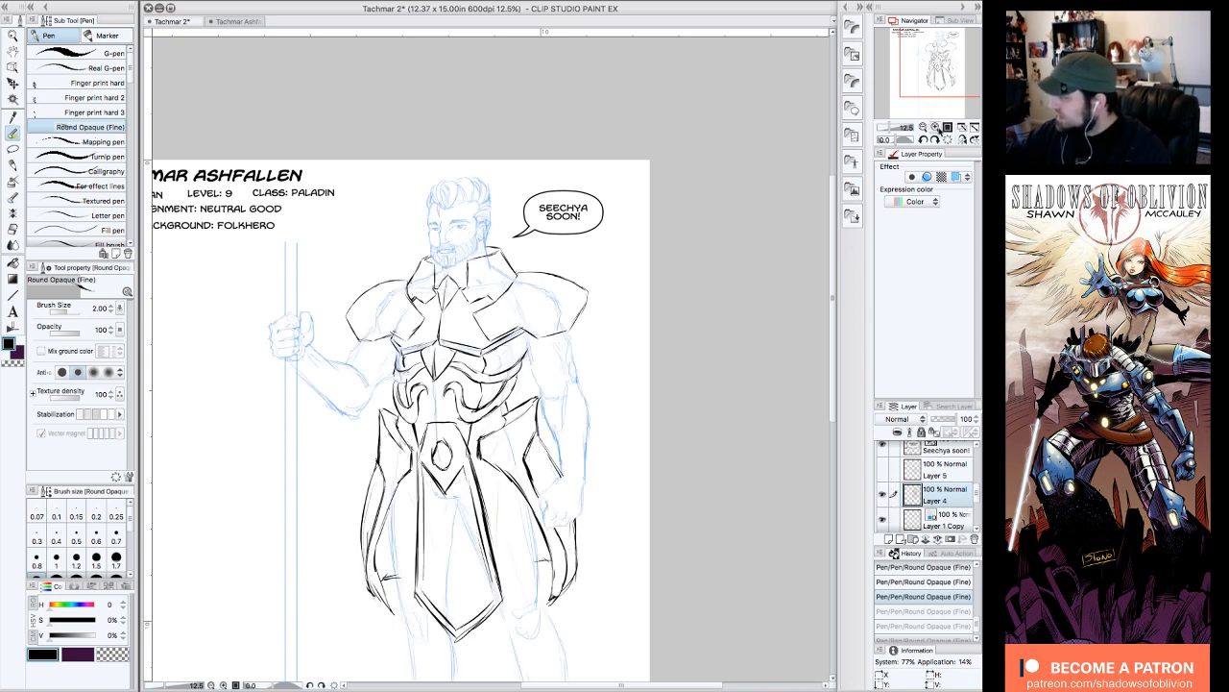
# - Draw curved vertical rib lines in the upper and lower gaps on the lowered-arm side of the torso
pyautogui.click(937, 128)
pyautogui.moveTo(505, 336)
pyautogui.mouseDown()
pyautogui.moveTo(506, 386)
pyautogui.moveTo(538, 336)
pyautogui.moveTo(531, 372)
pyautogui.moveTo(512, 342)
pyautogui.moveTo(554, 328)
pyautogui.moveTo(541, 368)
pyautogui.mouseUp()
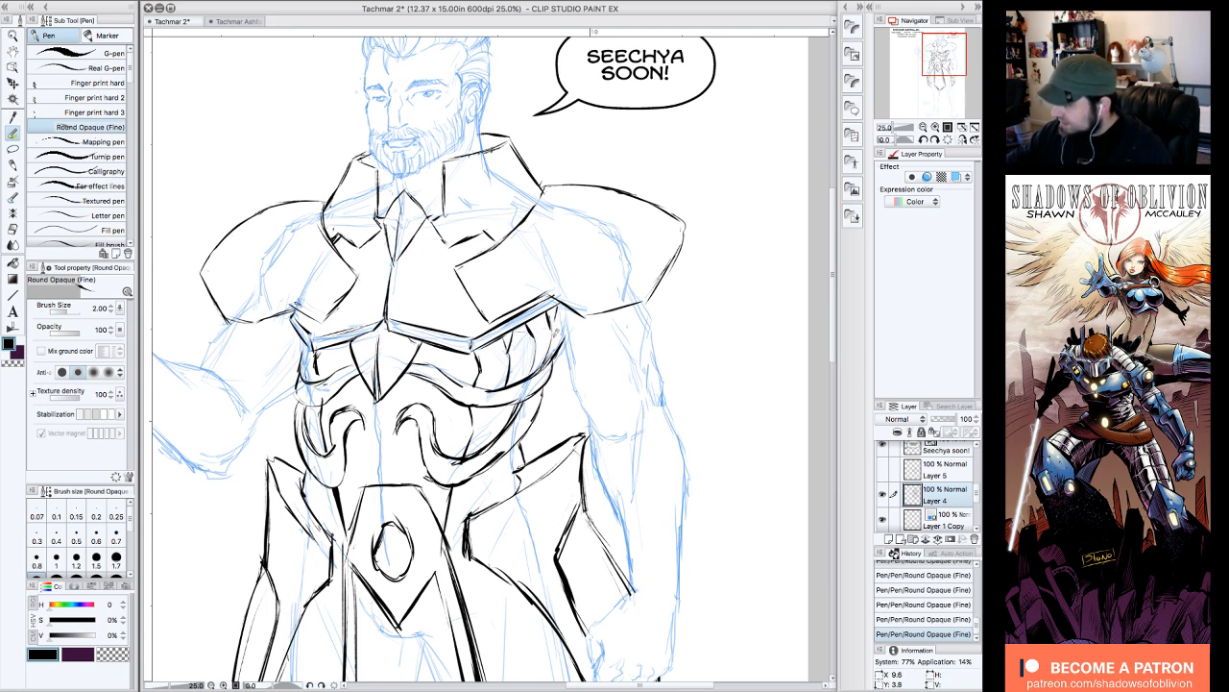
pyautogui.moveTo(555, 313); pyautogui.dragTo(550, 346)
pyautogui.moveTo(491, 413); pyautogui.dragTo(475, 452)
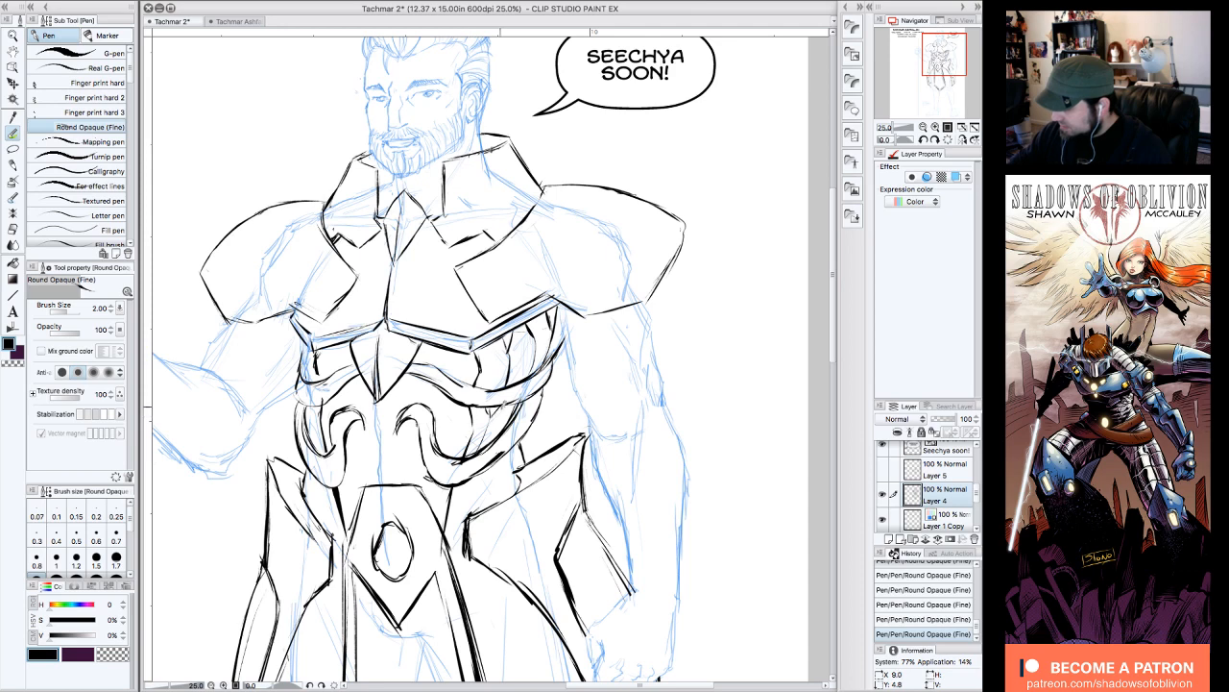
pyautogui.moveTo(503, 402); pyautogui.dragTo(480, 440)
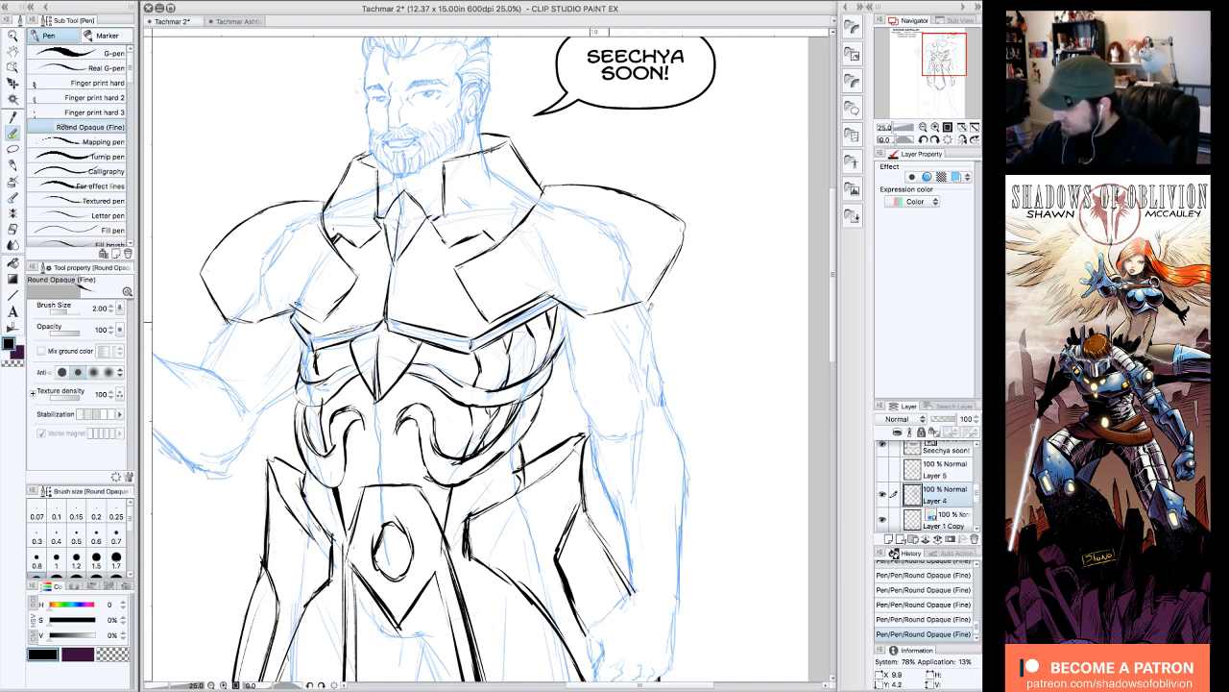
# - Clean up the waist strokes below the ribs on the lowered-arm side, and draw rib and waist lines on the staff-arm side
pyautogui.moveTo(492, 460)
pyautogui.mouseDown()
pyautogui.moveTo(528, 485)
pyautogui.moveTo(509, 494)
pyautogui.mouseUp()
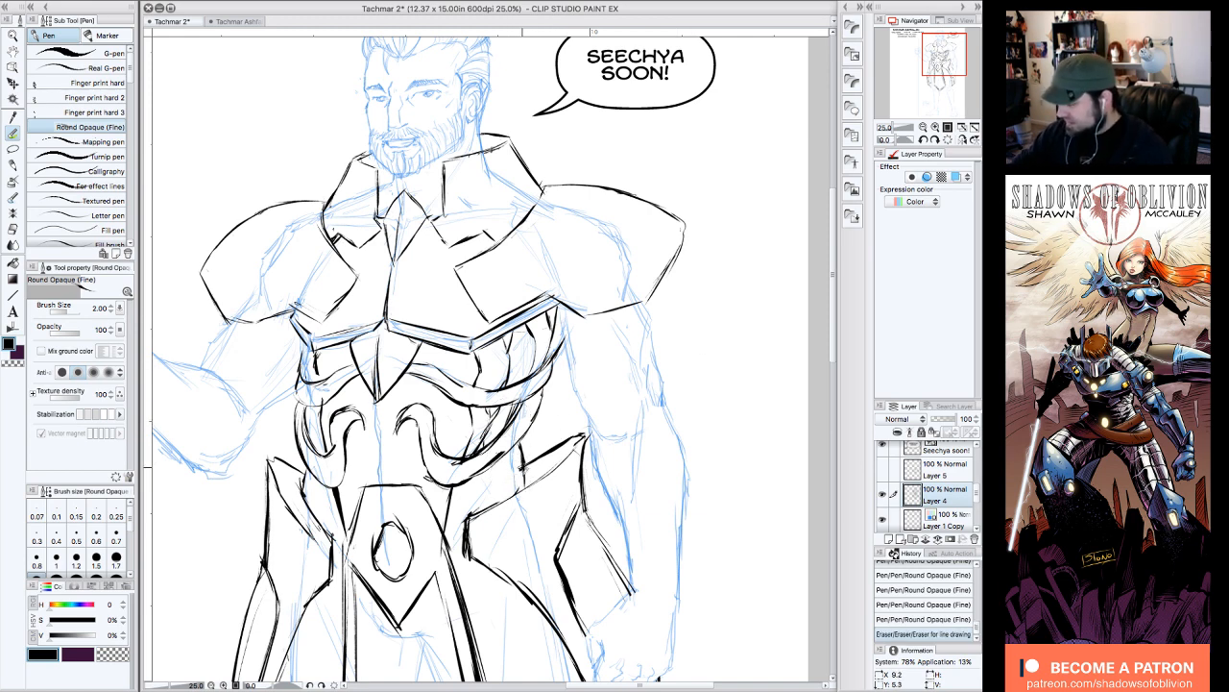
pyautogui.moveTo(521, 446); pyautogui.dragTo(534, 480)
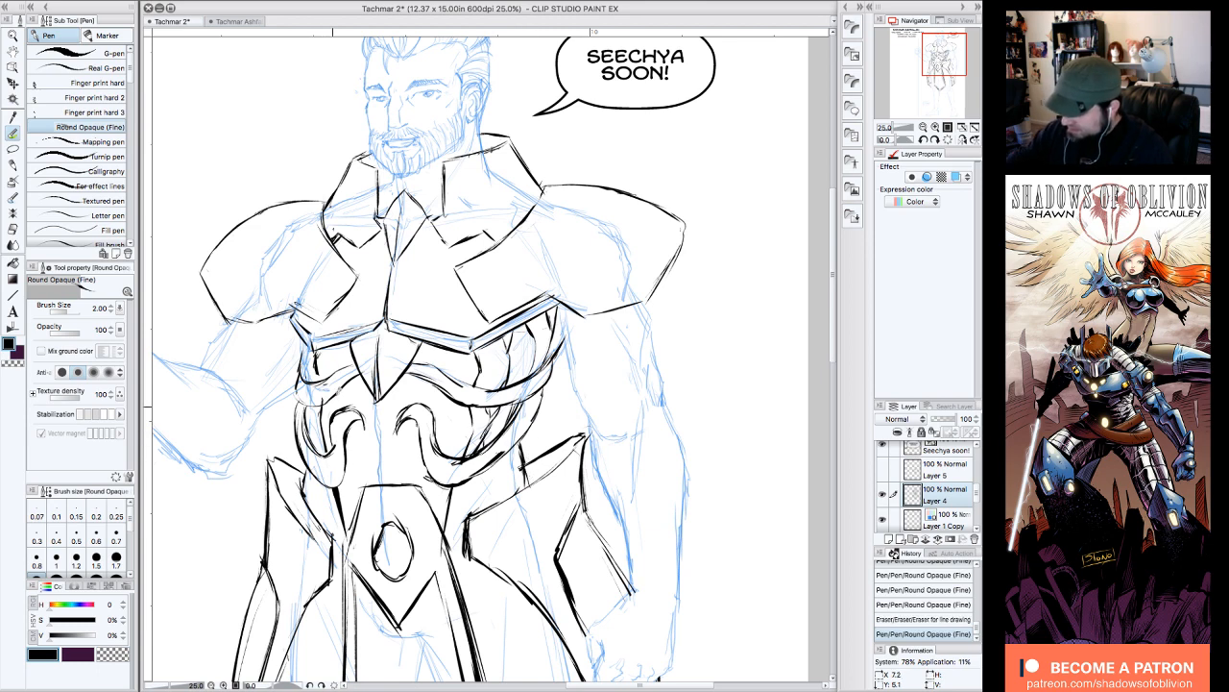
pyautogui.moveTo(310, 353); pyautogui.dragTo(314, 367)
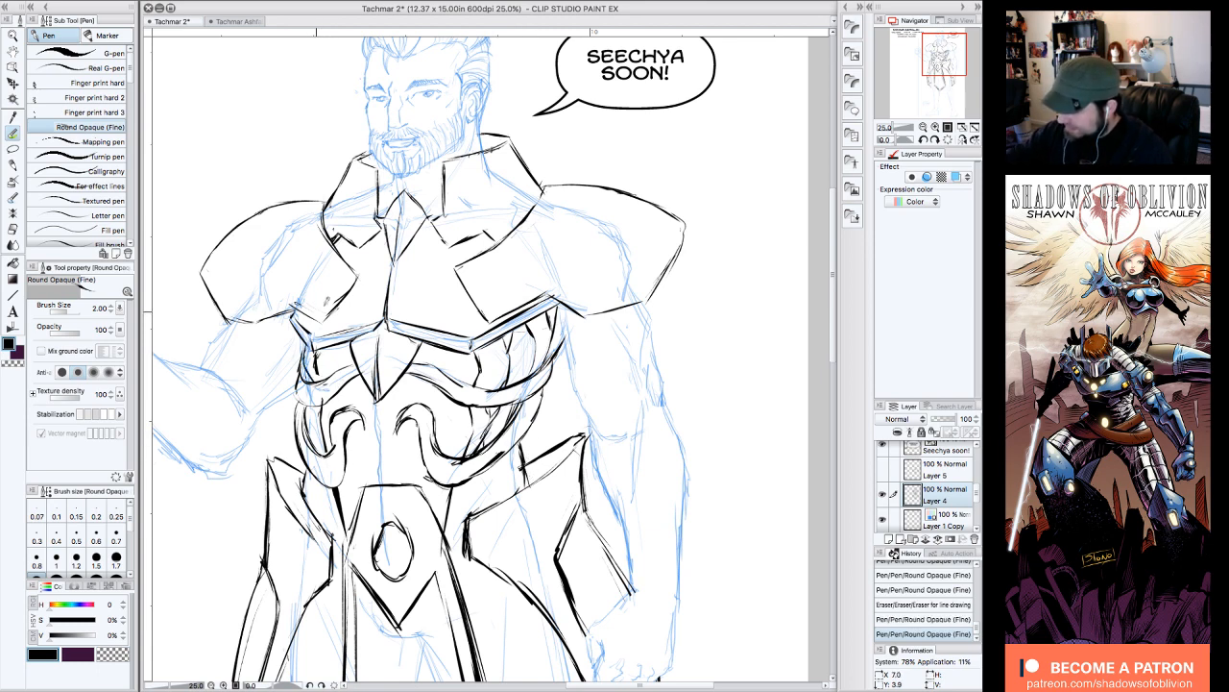
pyautogui.moveTo(311, 410); pyautogui.dragTo(317, 425)
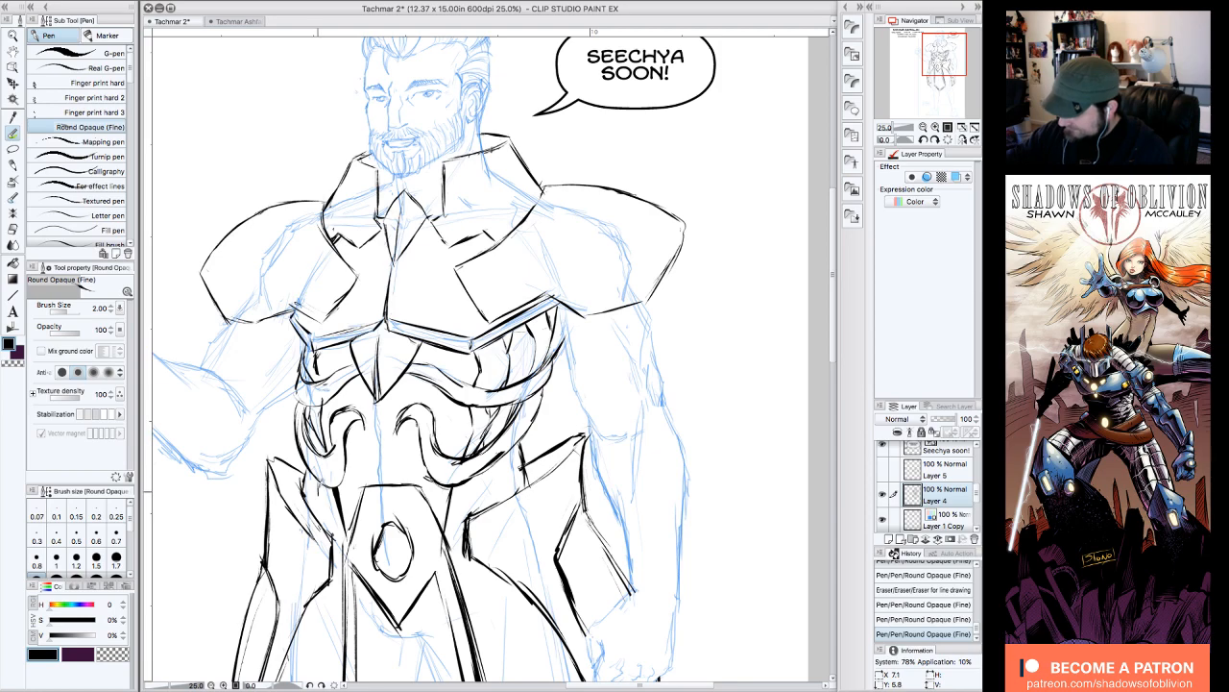
pyautogui.moveTo(324, 501); pyautogui.dragTo(341, 538)
pyautogui.moveTo(317, 477); pyautogui.dragTo(314, 490)
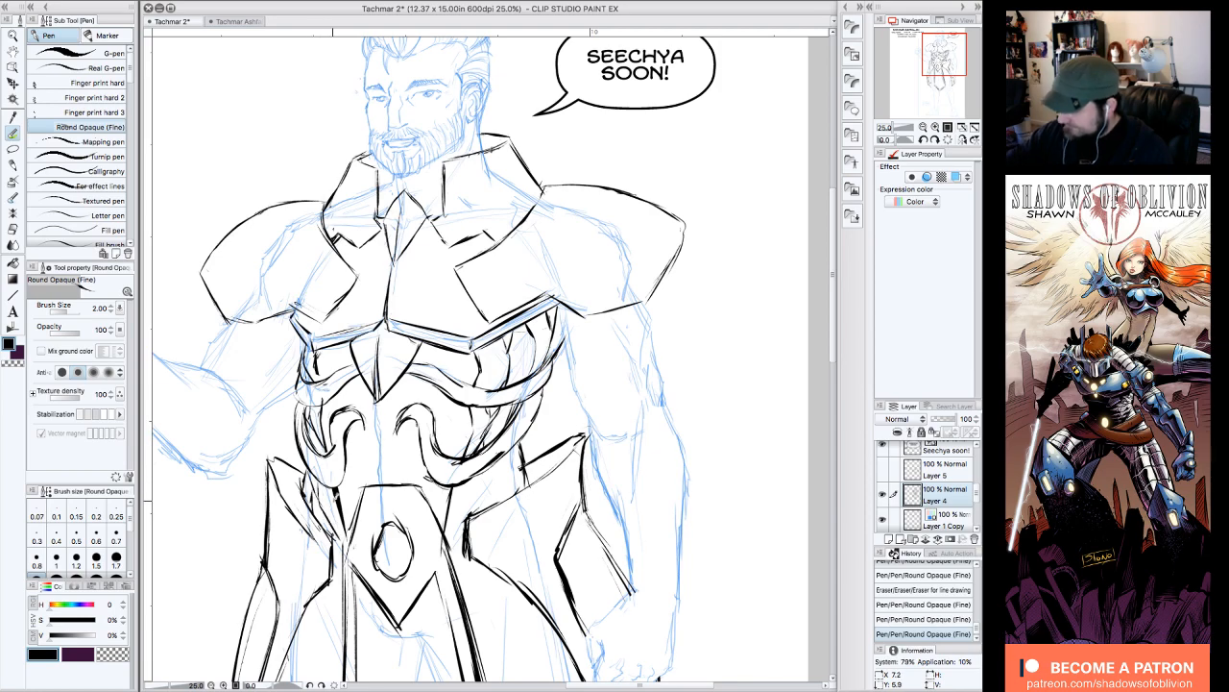
# - Draw the abdomen's centre line and strokes beneath the chest plate's edge, checking the full armor without the body sketch
pyautogui.moveTo(939, 94); pyautogui.dragTo(939, 71)
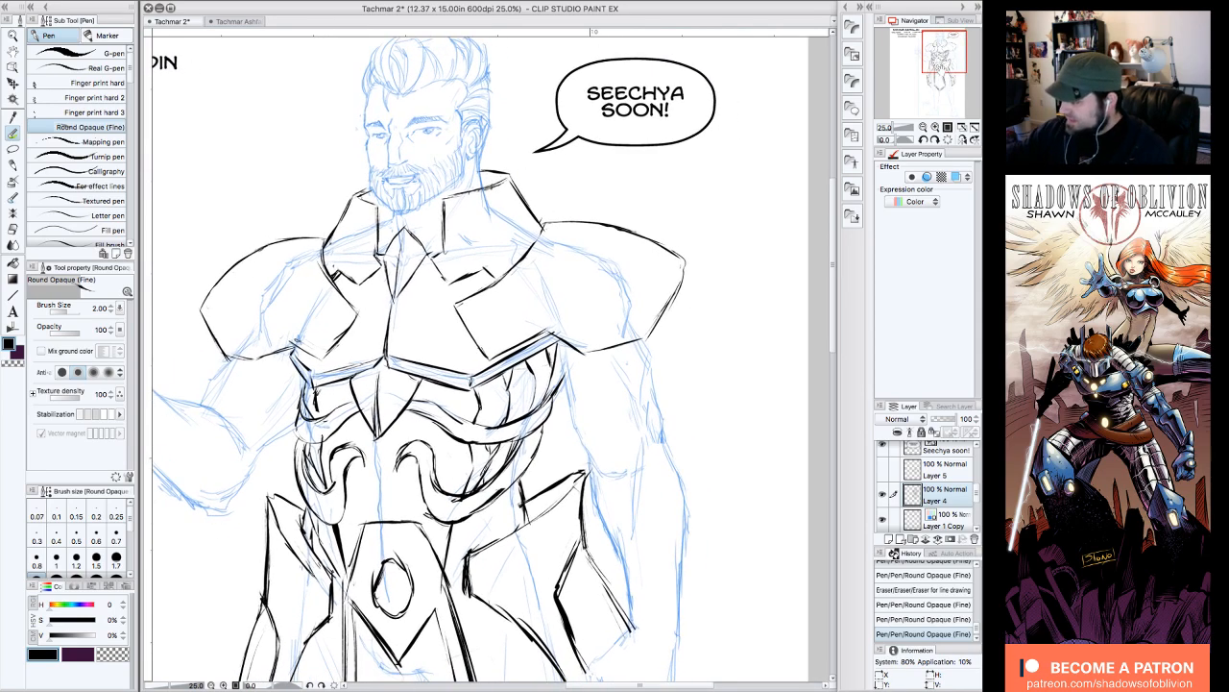
pyautogui.moveTo(405, 452)
pyautogui.mouseDown()
pyautogui.moveTo(417, 465)
pyautogui.moveTo(356, 465)
pyautogui.moveTo(380, 454)
pyautogui.moveTo(385, 509)
pyautogui.mouseUp()
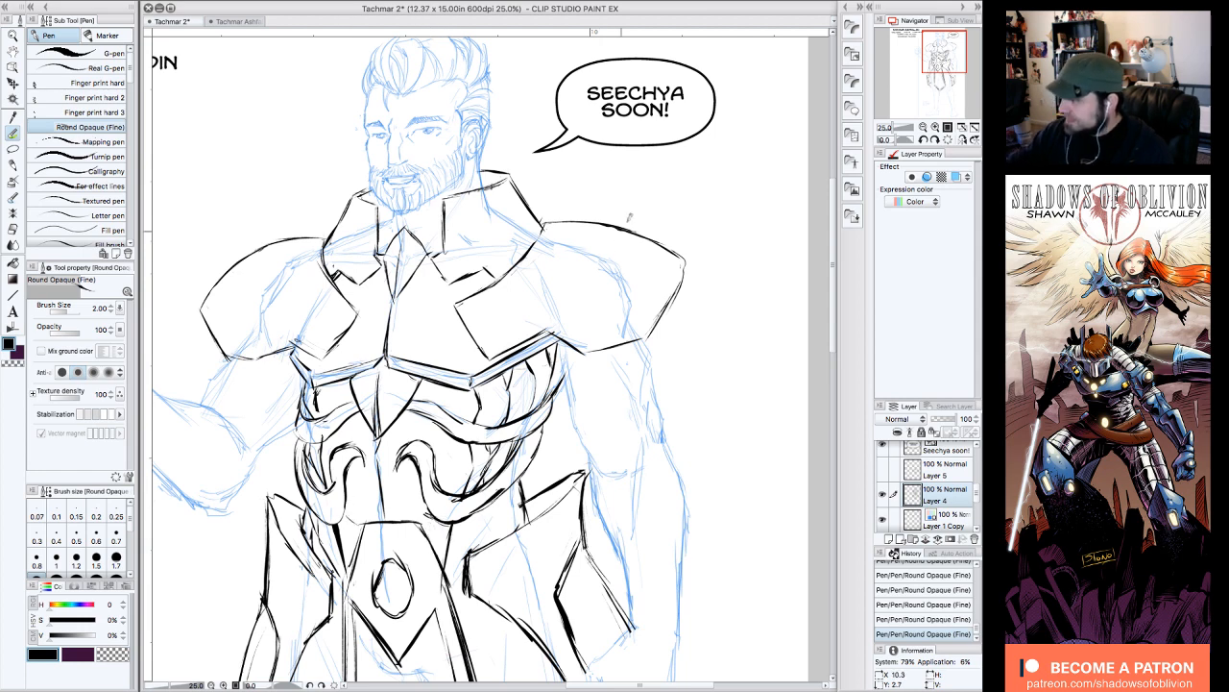
pyautogui.moveTo(528, 360); pyautogui.dragTo(478, 391)
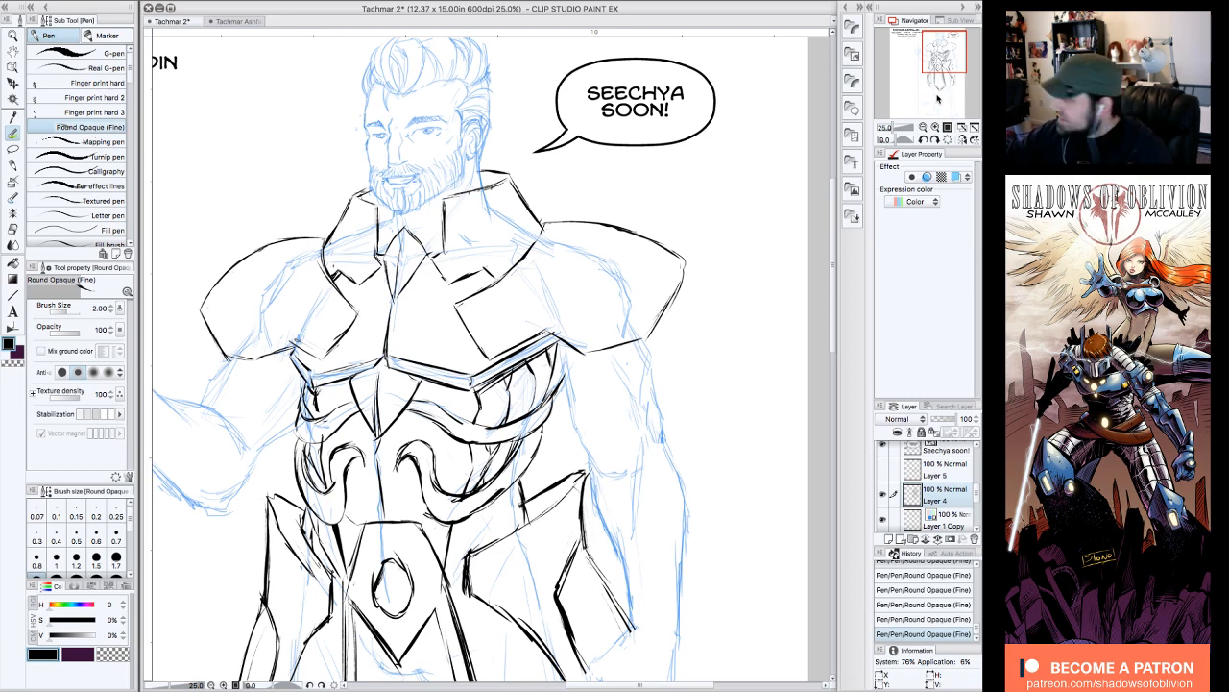
pyautogui.click(924, 128)
pyautogui.moveTo(929, 82); pyautogui.dragTo(932, 86)
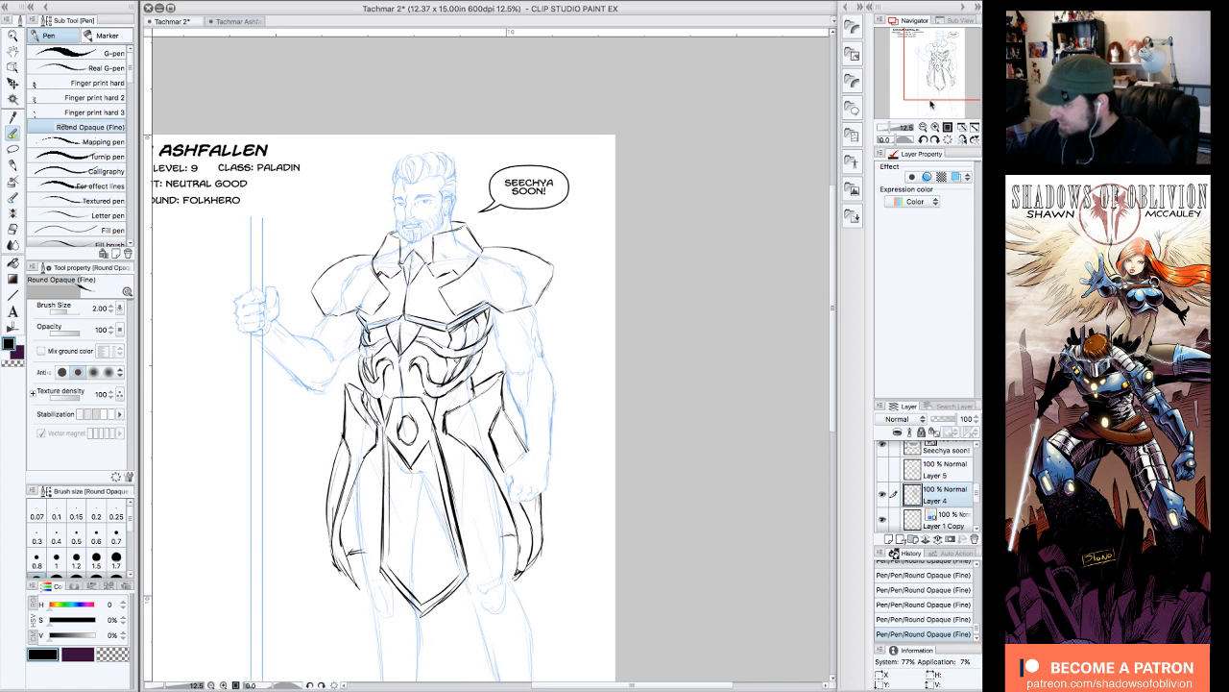
pyautogui.click(884, 520)
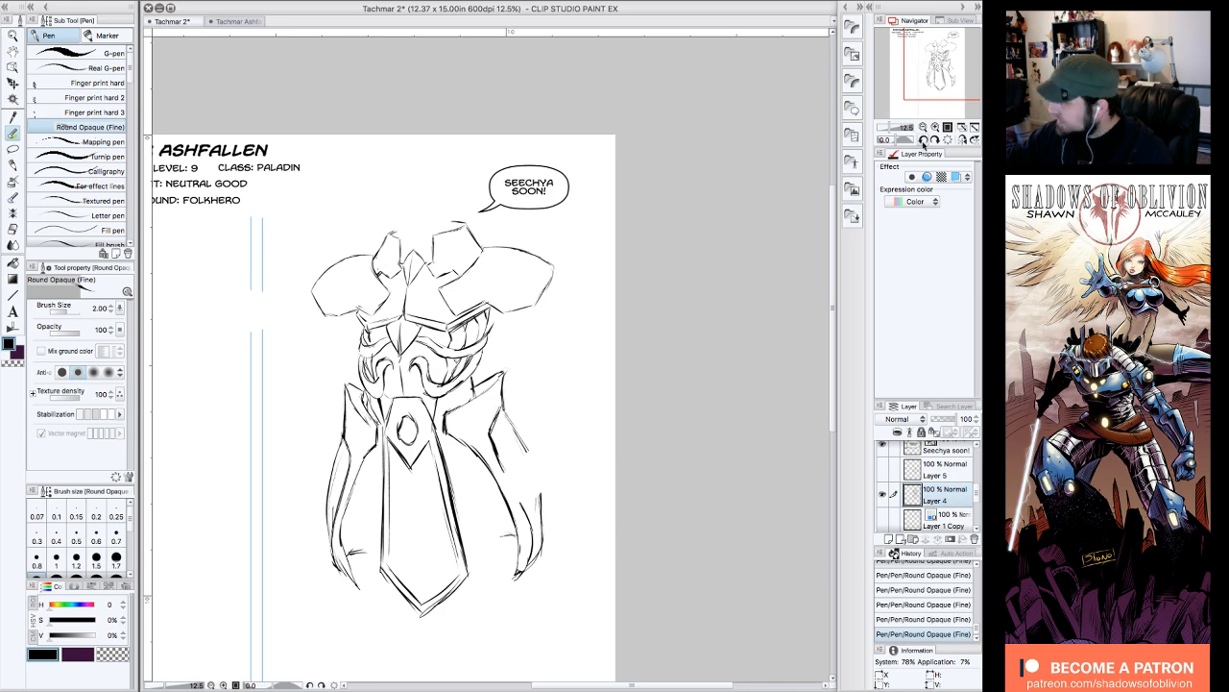
# - Check the complete armor linework alone, and show the blue body sketch layer beneath it again
pyautogui.click(935, 128)
pyautogui.moveTo(938, 77)
pyautogui.mouseDown()
pyautogui.moveTo(935, 62)
pyautogui.moveTo(941, 98)
pyautogui.moveTo(960, 53)
pyautogui.mouseUp()
pyautogui.click(923, 127)
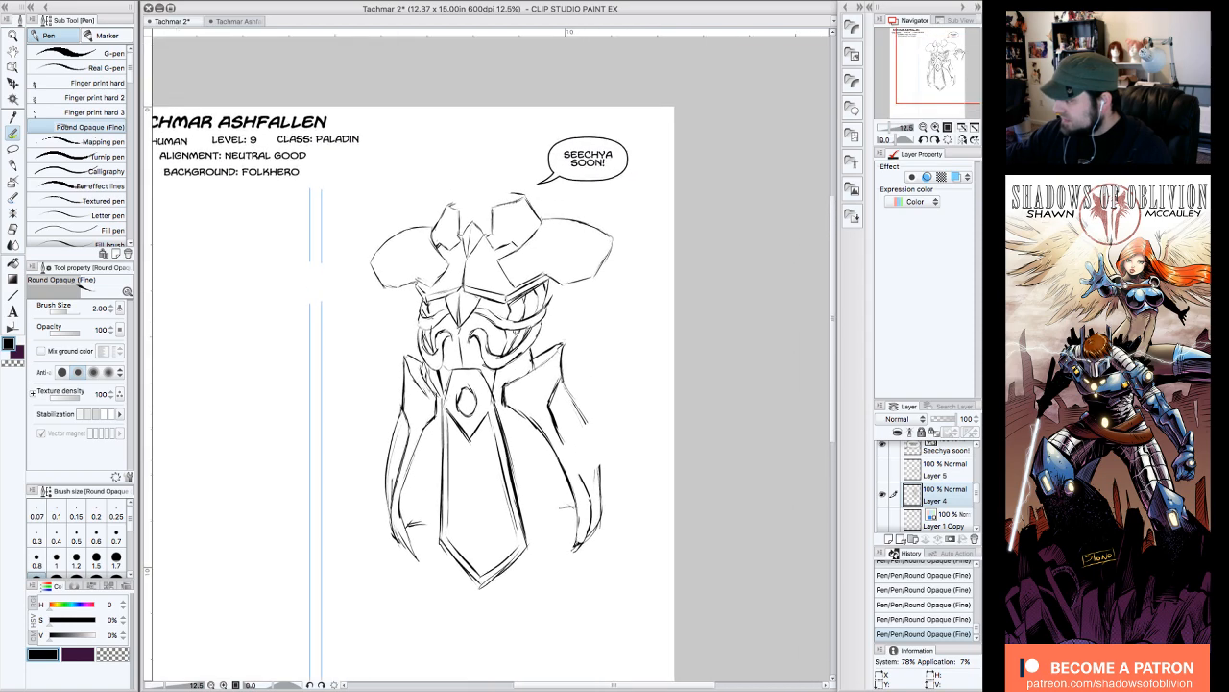
pyautogui.click(883, 519)
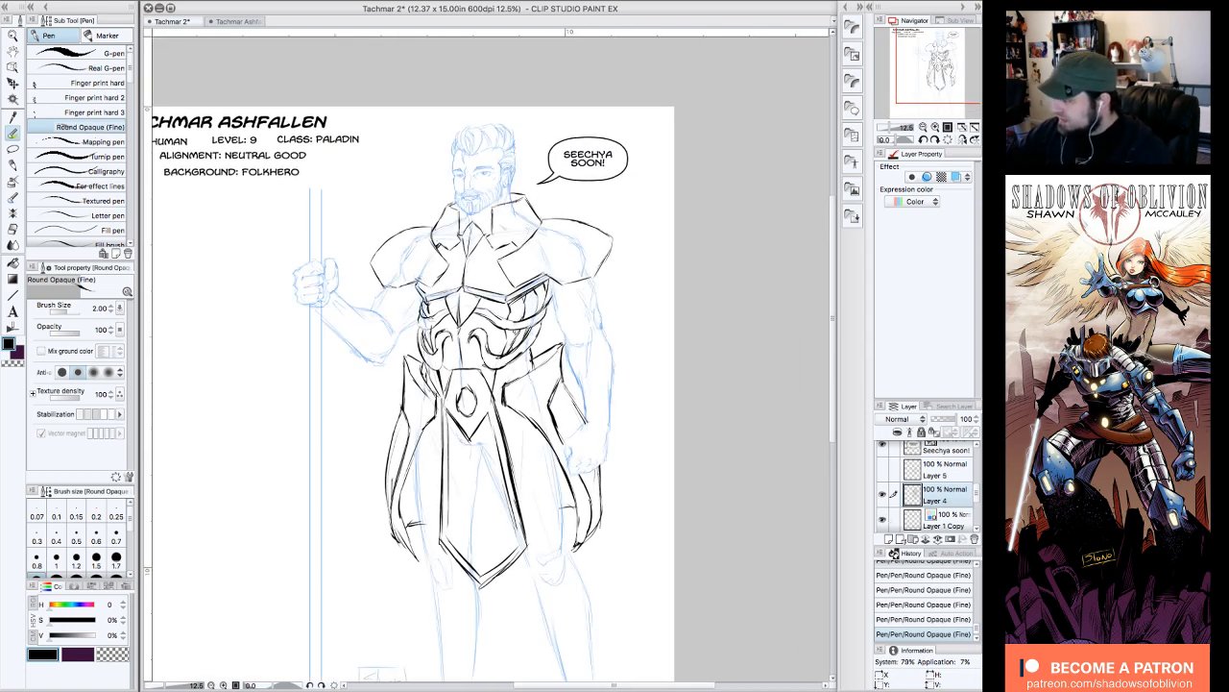
# - Try a curved line across the upper chest plate, and erase it
pyautogui.click(935, 127)
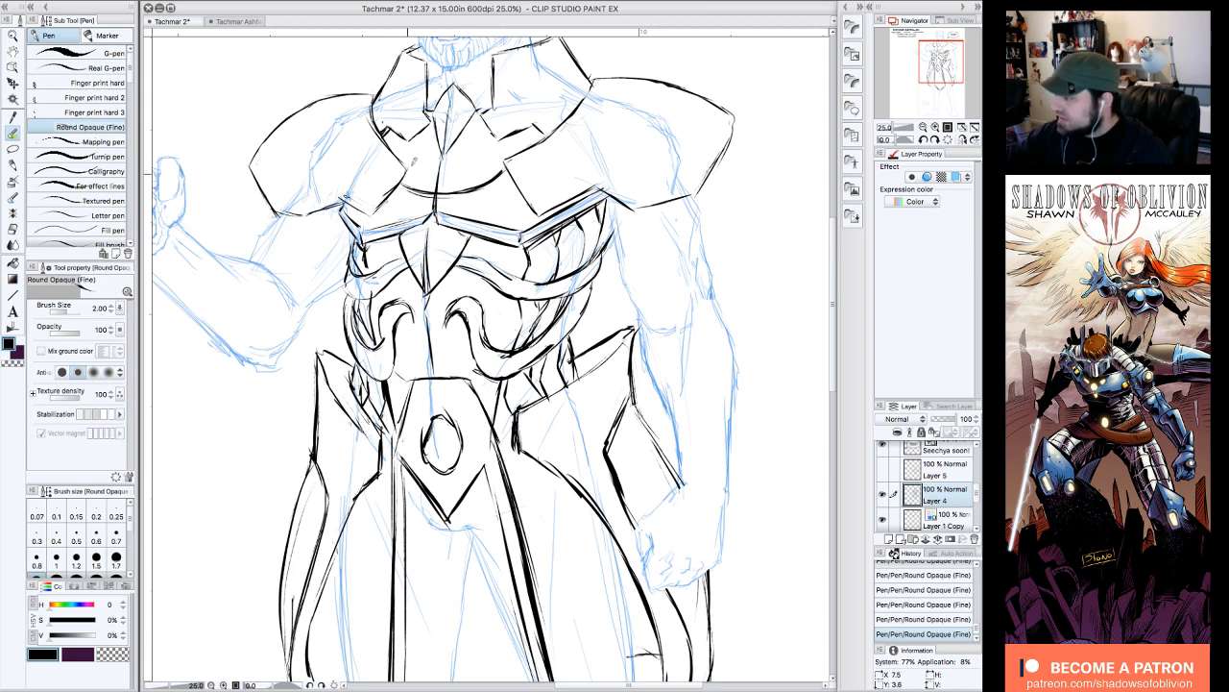
pyautogui.click(923, 128)
pyautogui.moveTo(931, 88); pyautogui.dragTo(934, 87)
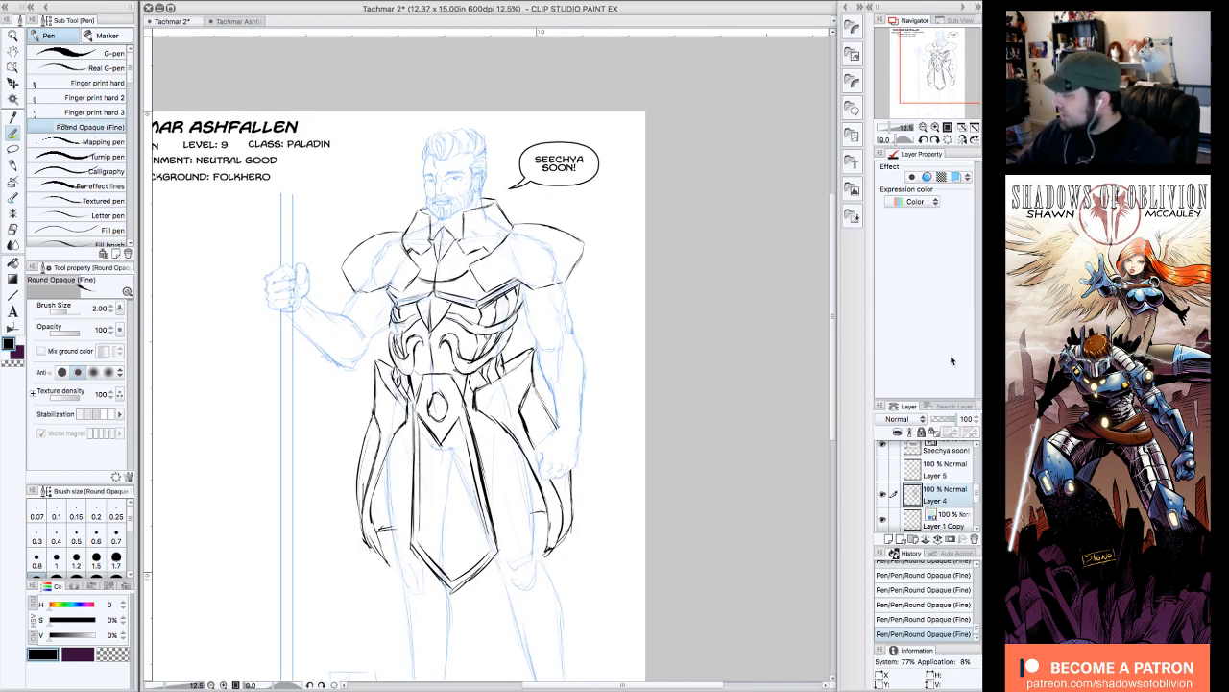
pyautogui.click(935, 127)
pyautogui.moveTo(943, 79); pyautogui.dragTo(941, 74)
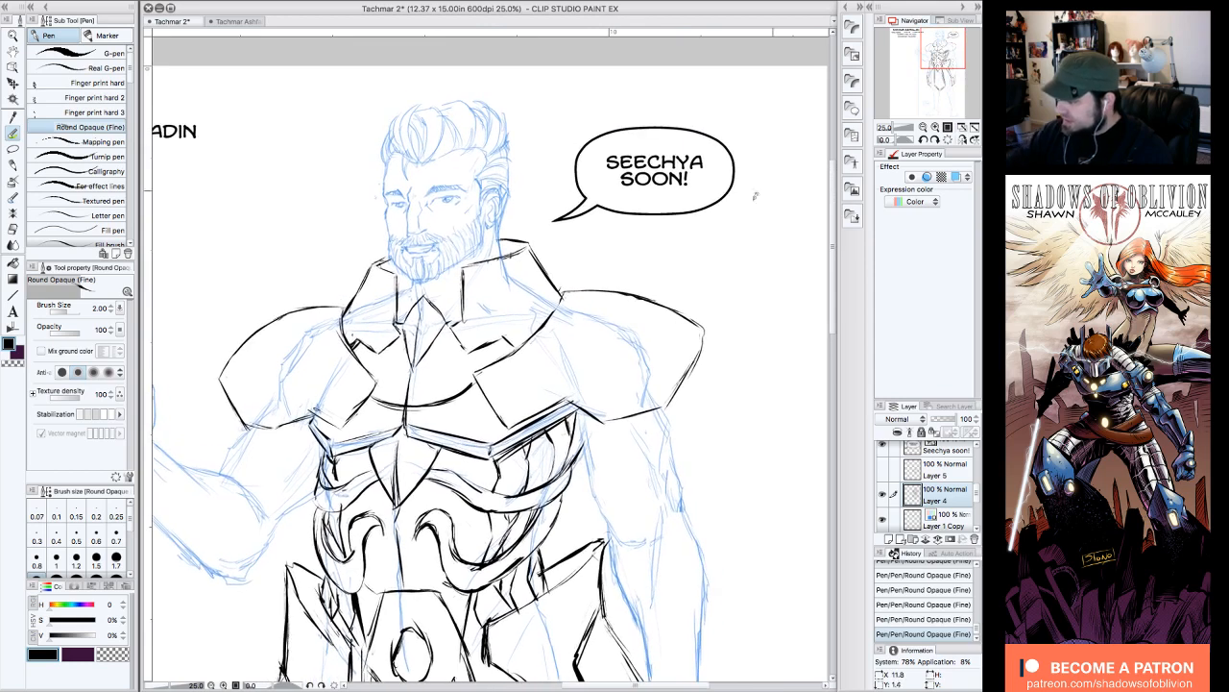
pyautogui.moveTo(467, 377); pyautogui.dragTo(393, 400)
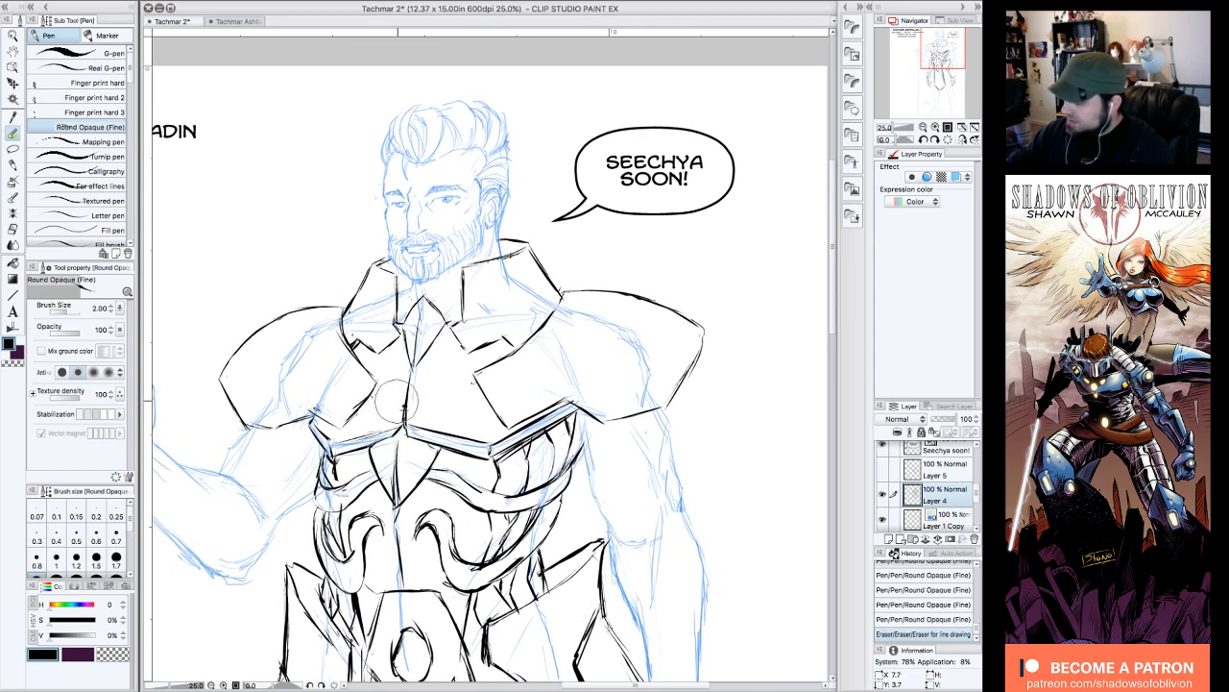
# - Sketch a sword pommel above the staff-arm shoulder, with a freehand handle line running down towards the collar
pyautogui.moveTo(943, 51); pyautogui.dragTo(943, 52)
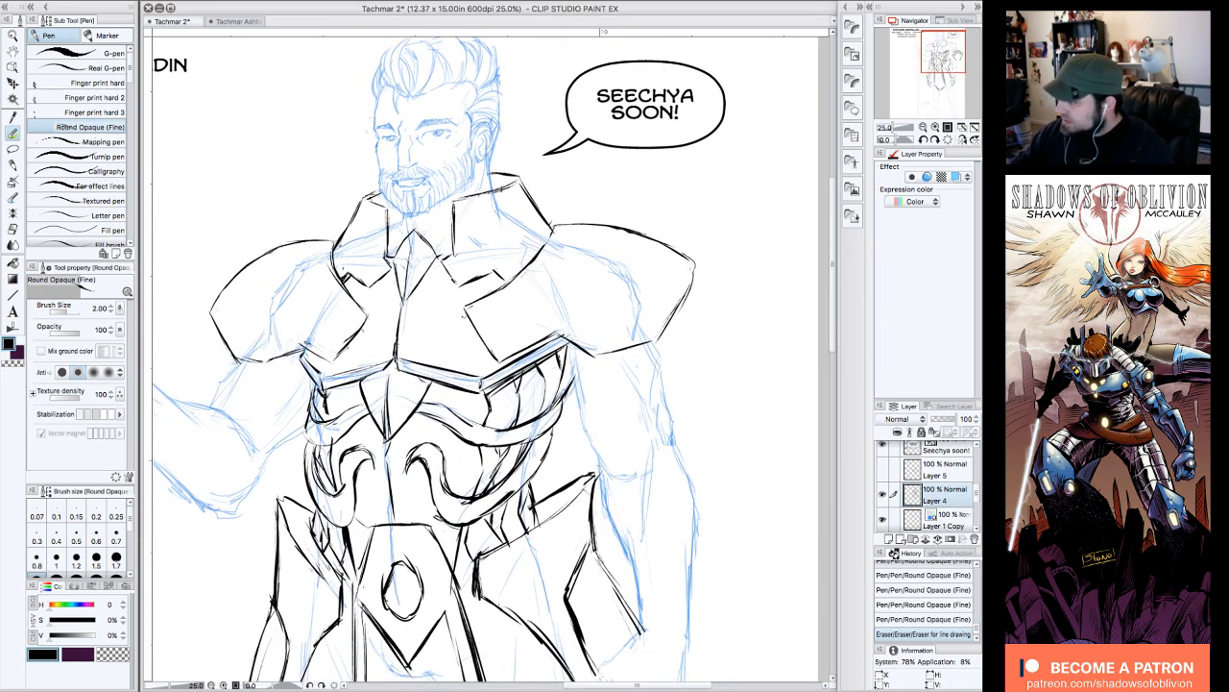
pyautogui.click(935, 127)
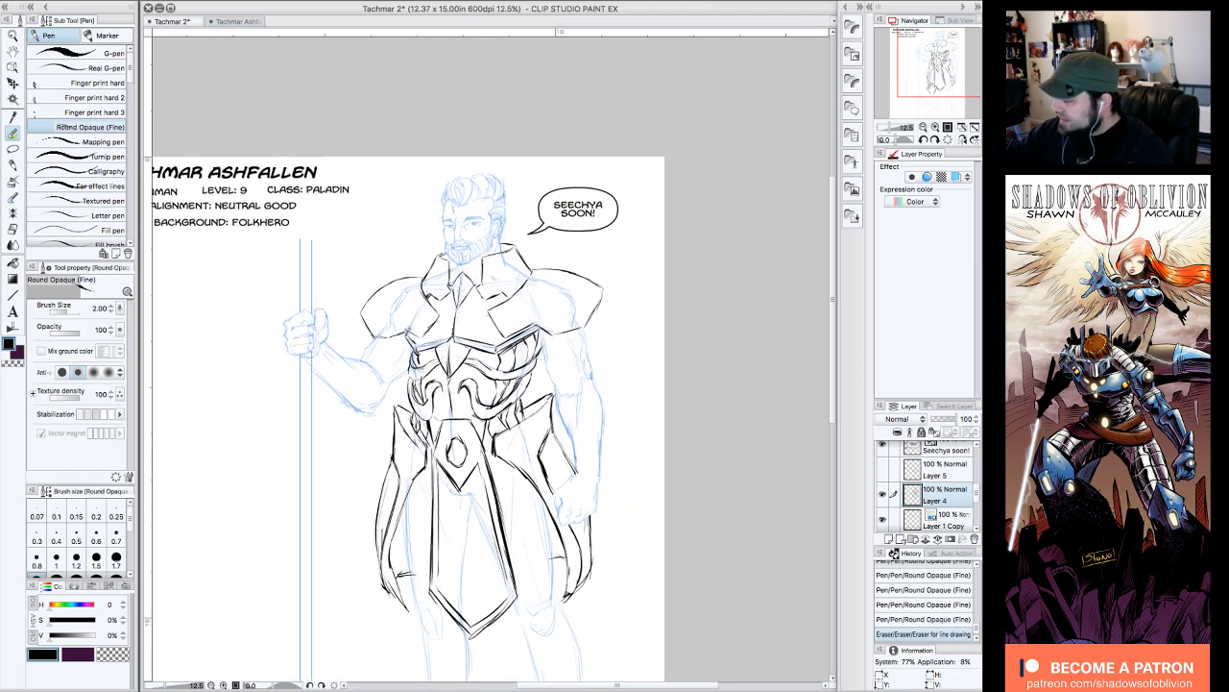
pyautogui.moveTo(944, 51); pyautogui.dragTo(944, 53)
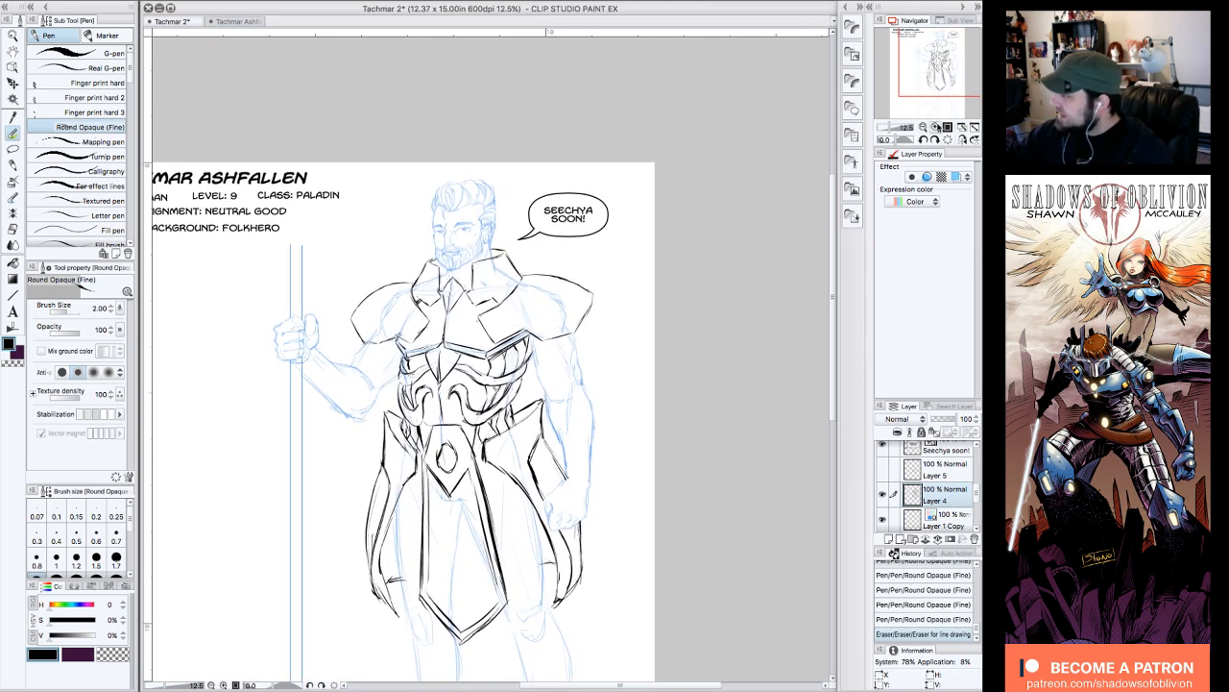
pyautogui.click(935, 125)
pyautogui.moveTo(944, 55)
pyautogui.mouseDown()
pyautogui.moveTo(918, 48)
pyautogui.moveTo(937, 48)
pyautogui.mouseUp()
pyautogui.click(427, 288)
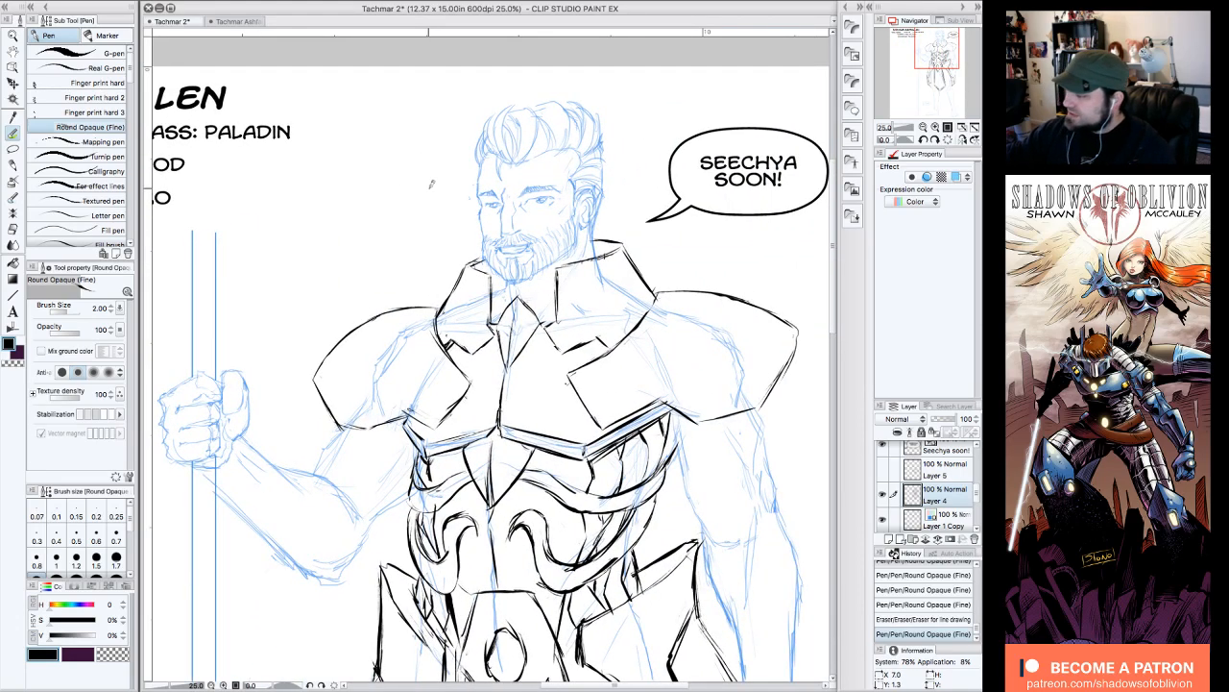
pyautogui.moveTo(418, 290)
pyautogui.mouseDown()
pyautogui.moveTo(336, 103)
pyautogui.moveTo(376, 85)
pyautogui.mouseUp()
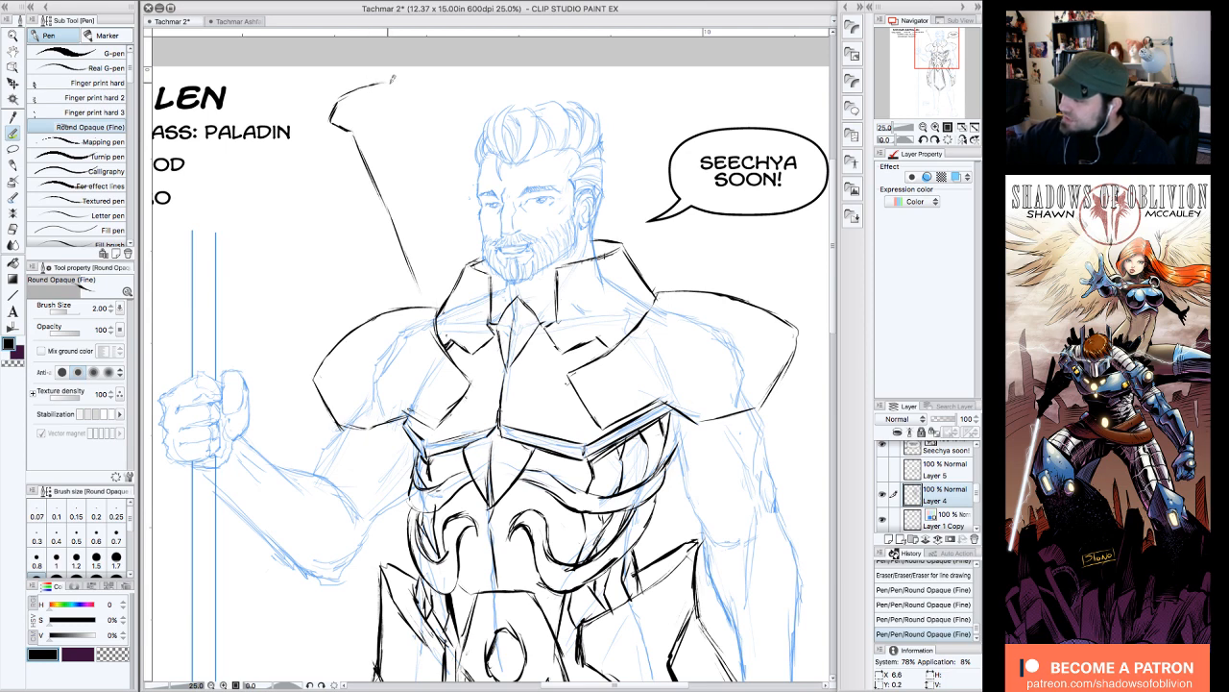
pyautogui.moveTo(381, 119); pyautogui.dragTo(395, 85)
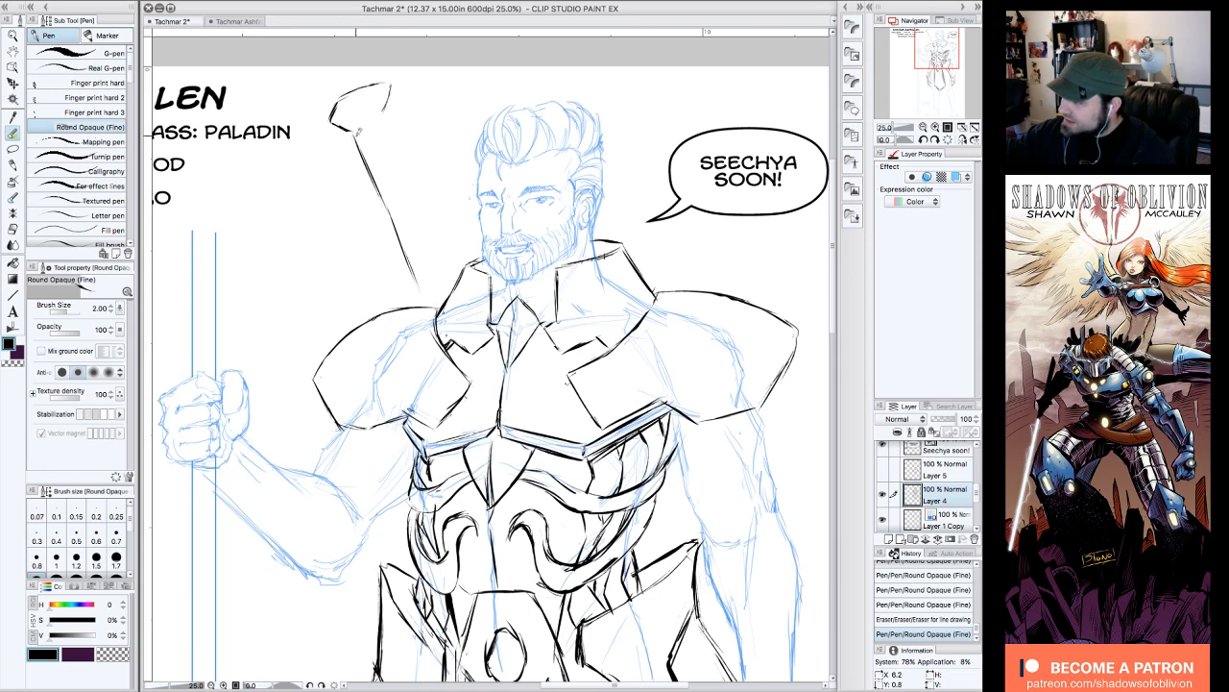
pyautogui.moveTo(356, 132)
pyautogui.mouseDown()
pyautogui.moveTo(388, 111)
pyautogui.moveTo(332, 100)
pyautogui.moveTo(397, 83)
pyautogui.moveTo(398, 100)
pyautogui.moveTo(343, 117)
pyautogui.moveTo(358, 124)
pyautogui.moveTo(398, 77)
pyautogui.mouseUp()
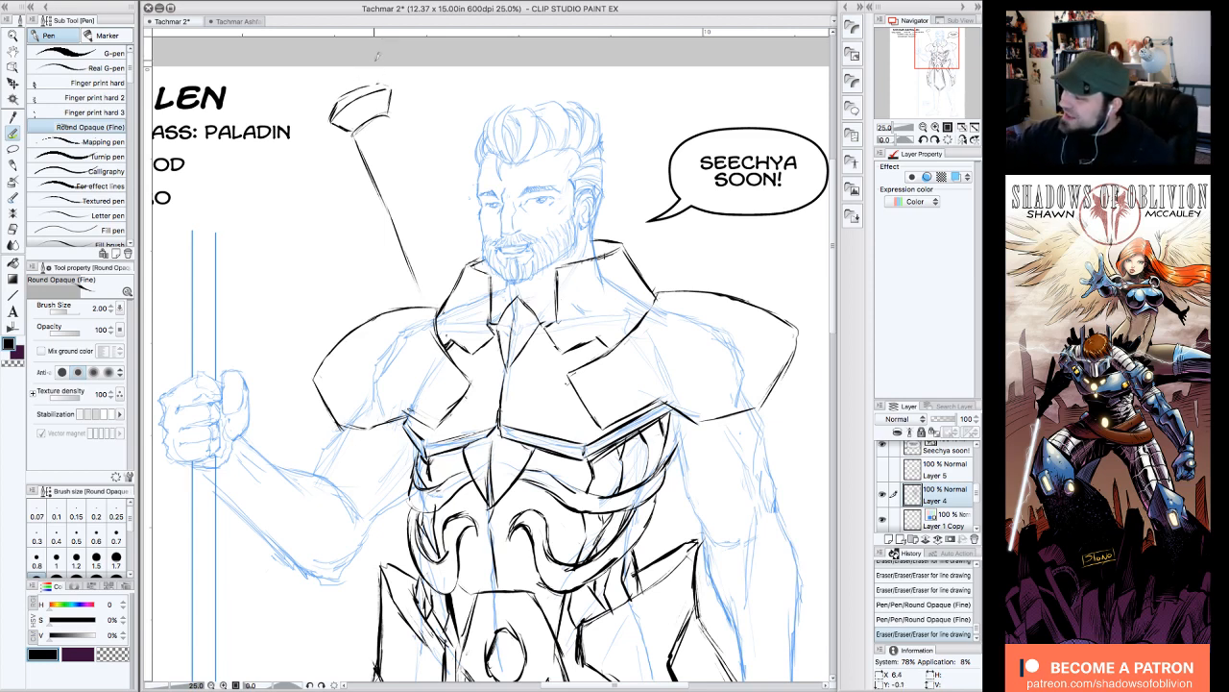
# - Erase most of the freehand handle line, and redraw the rounded base beneath the sword's pommel
pyautogui.moveTo(363, 158); pyautogui.dragTo(411, 257)
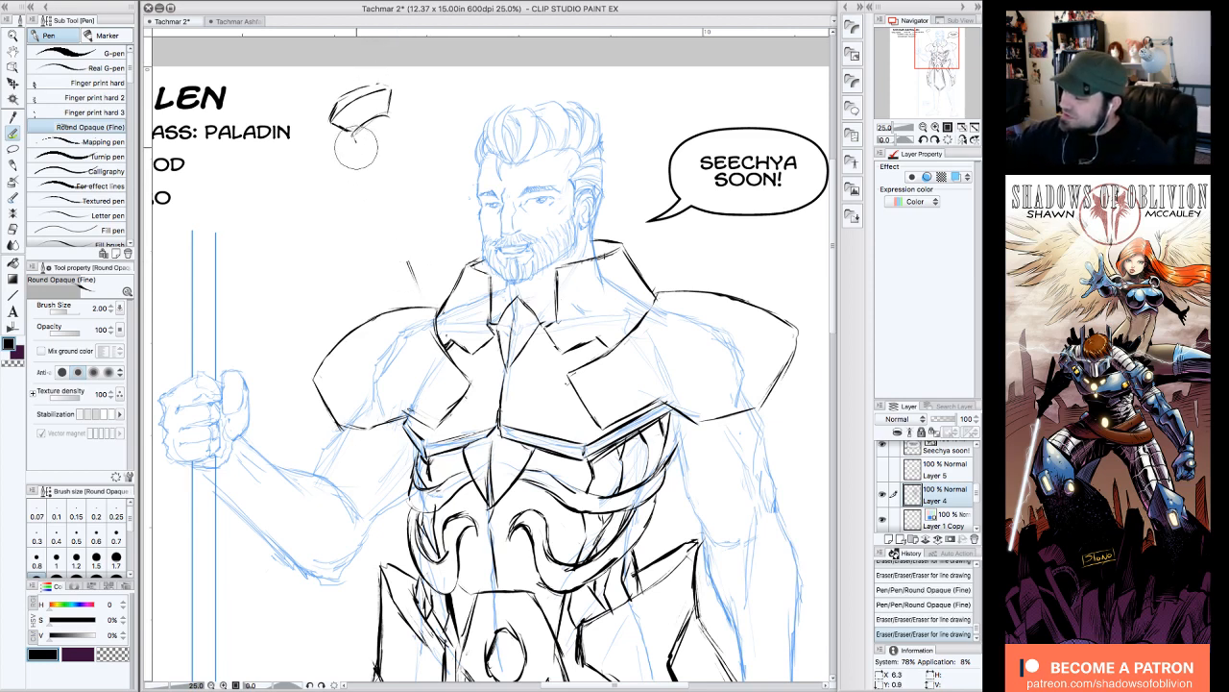
pyautogui.moveTo(359, 159); pyautogui.dragTo(371, 123)
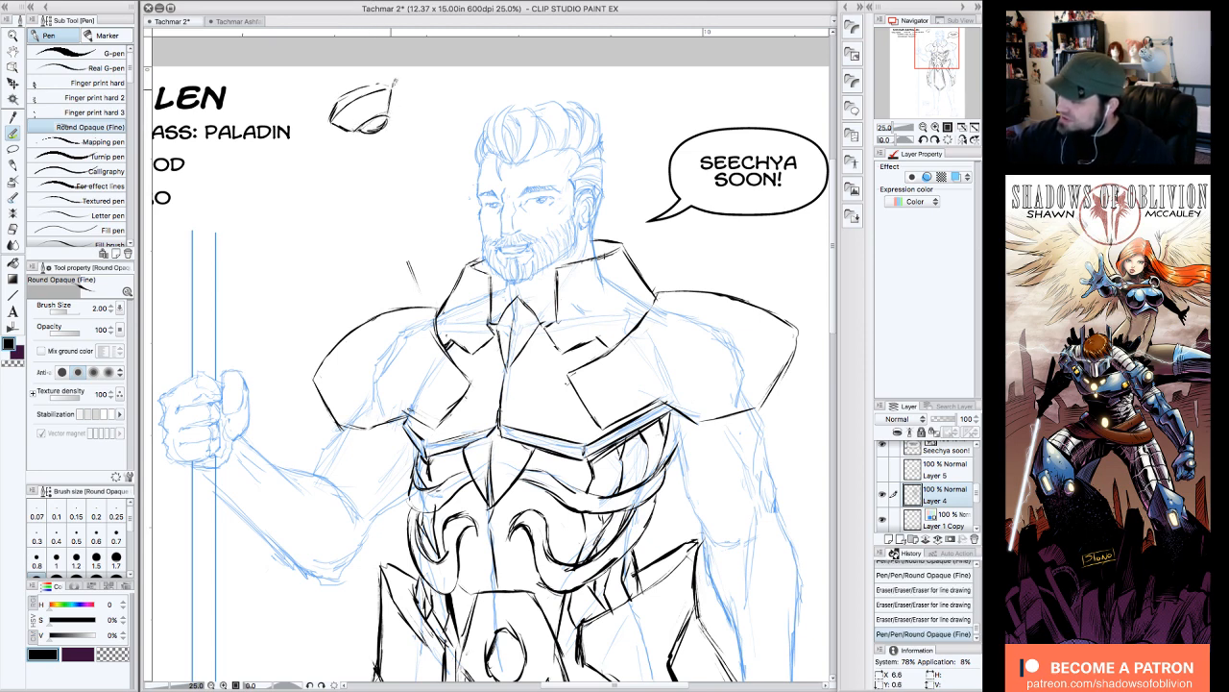
pyautogui.moveTo(364, 130); pyautogui.dragTo(389, 181)
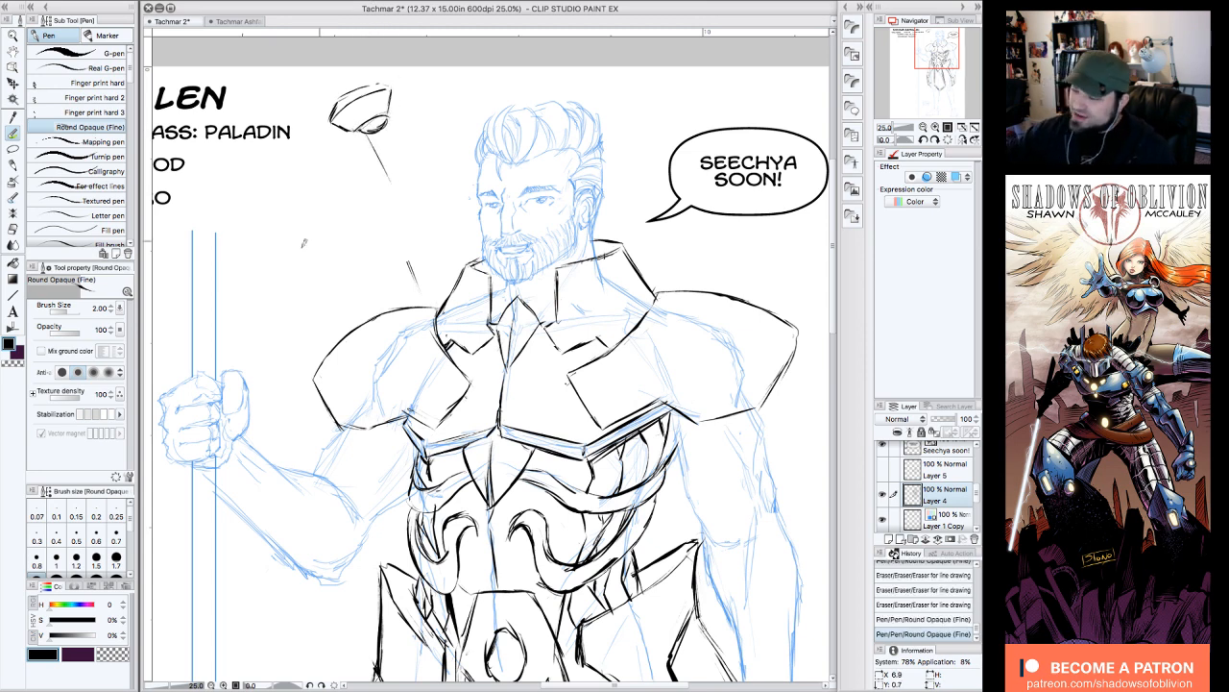
# - Draw the sword handle's two edges as straight lines from pommel to collar, and erase the leftover freehand strokes
pyautogui.click(12, 296)
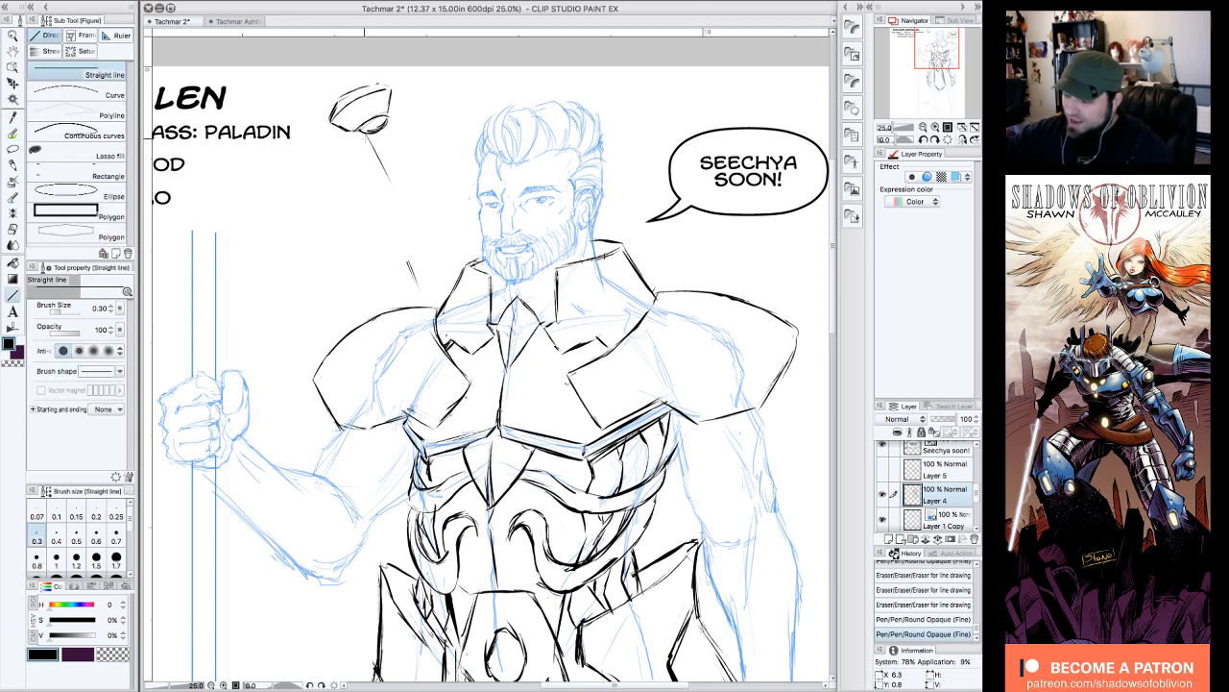
pyautogui.moveTo(365, 131); pyautogui.dragTo(441, 304)
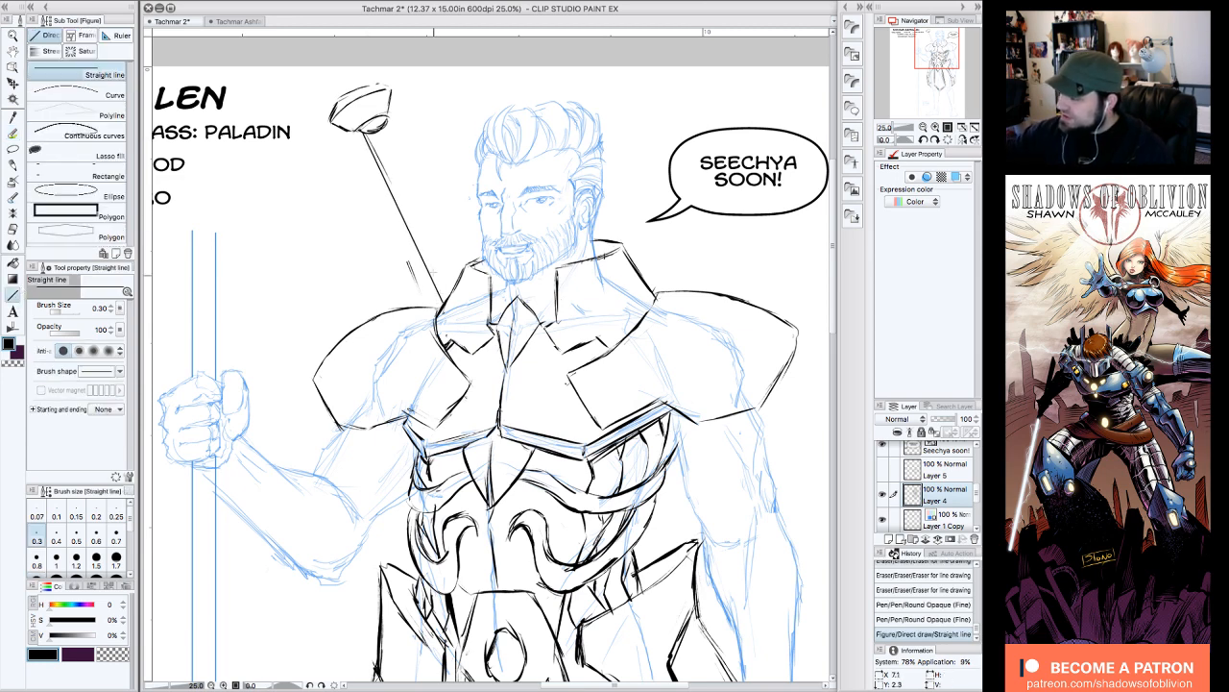
pyautogui.moveTo(388, 117)
pyautogui.mouseDown()
pyautogui.moveTo(463, 273)
pyautogui.moveTo(411, 266)
pyautogui.moveTo(393, 237)
pyautogui.mouseUp()
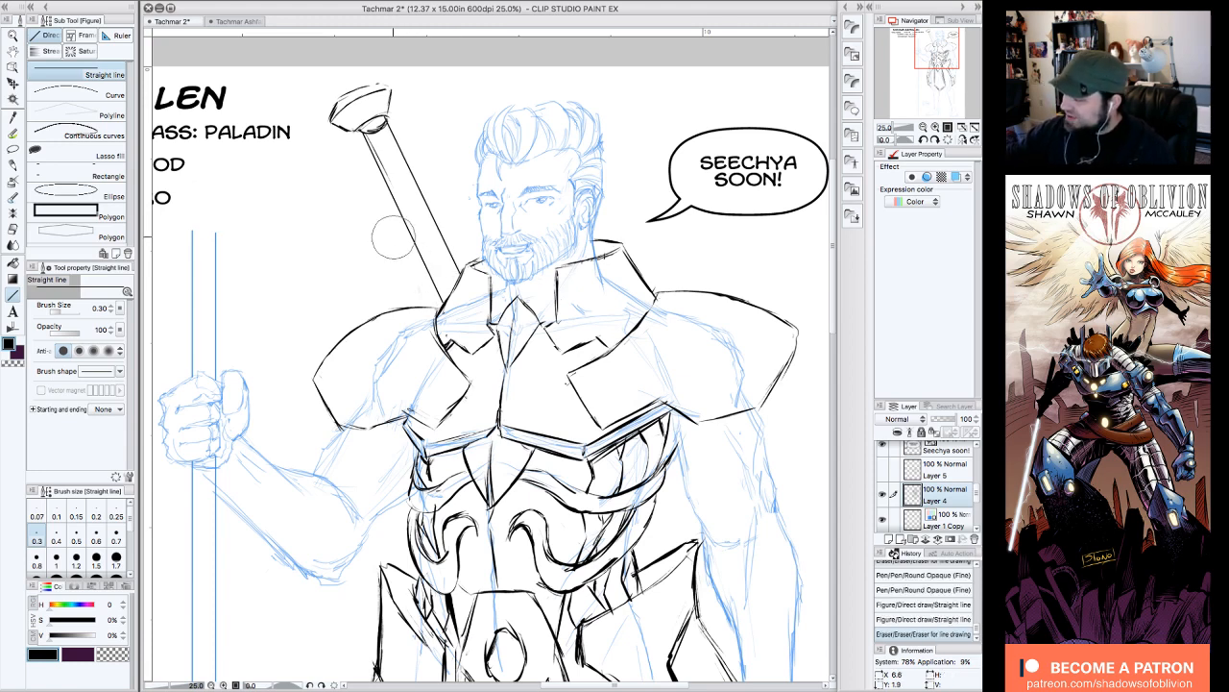
# - Clean up the sword's pommel with the eraser, redraw its top edge, and draw a small collar where it meets the grip
pyautogui.click(923, 127)
pyautogui.click(936, 54)
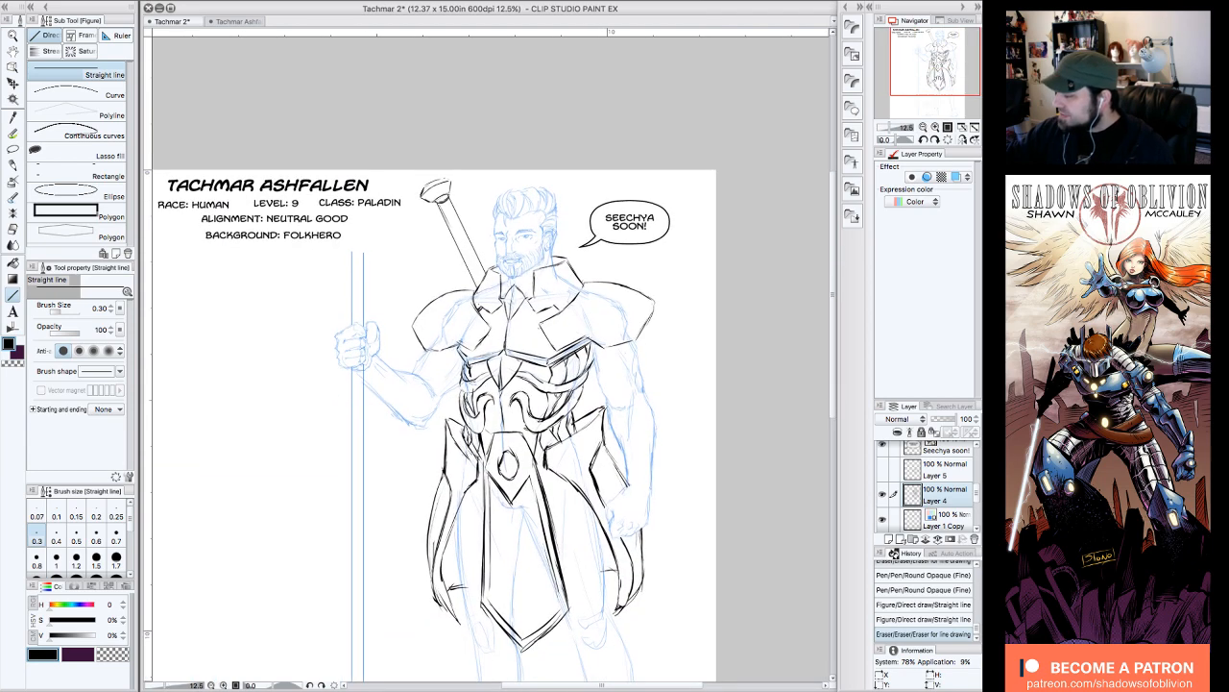
pyautogui.moveTo(935, 51); pyautogui.dragTo(937, 54)
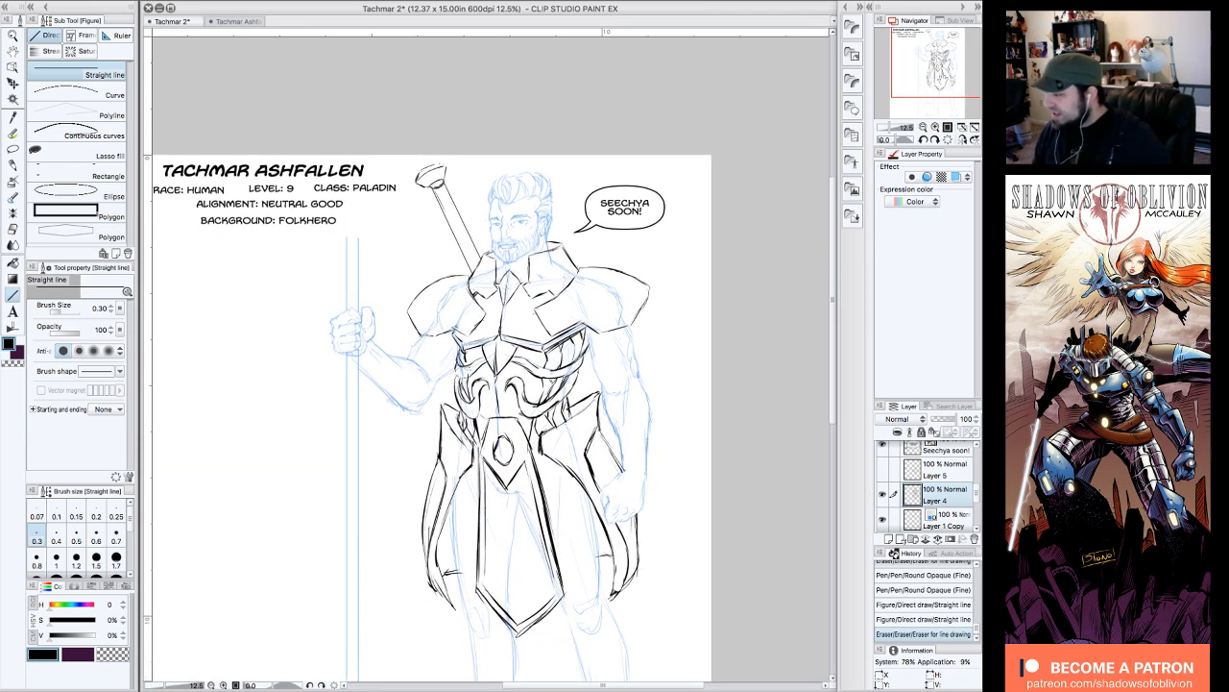
pyautogui.click(935, 127)
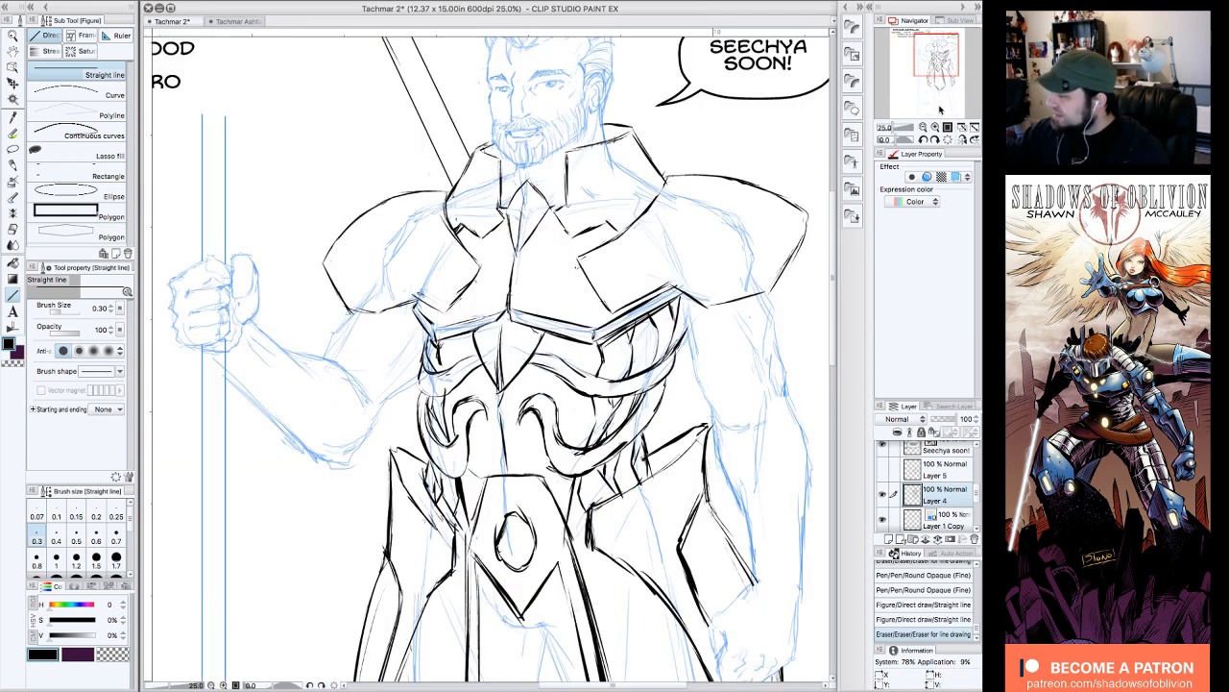
pyautogui.moveTo(937, 52); pyautogui.dragTo(938, 43)
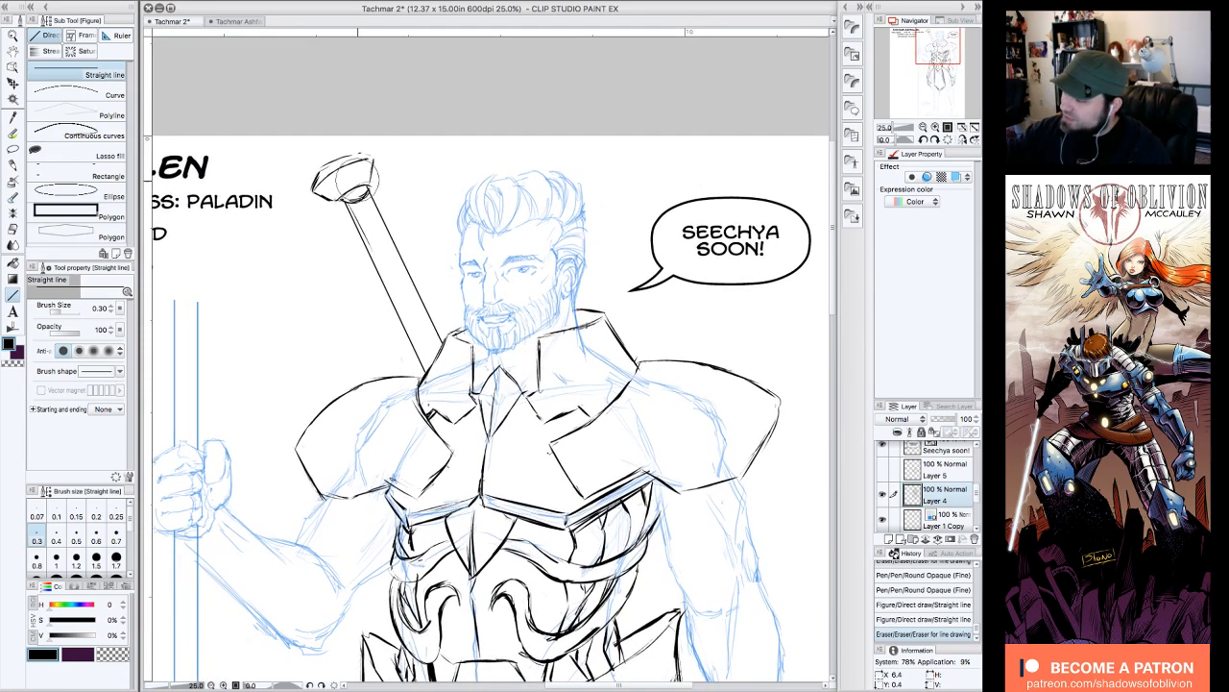
pyautogui.moveTo(365, 197); pyautogui.dragTo(361, 175)
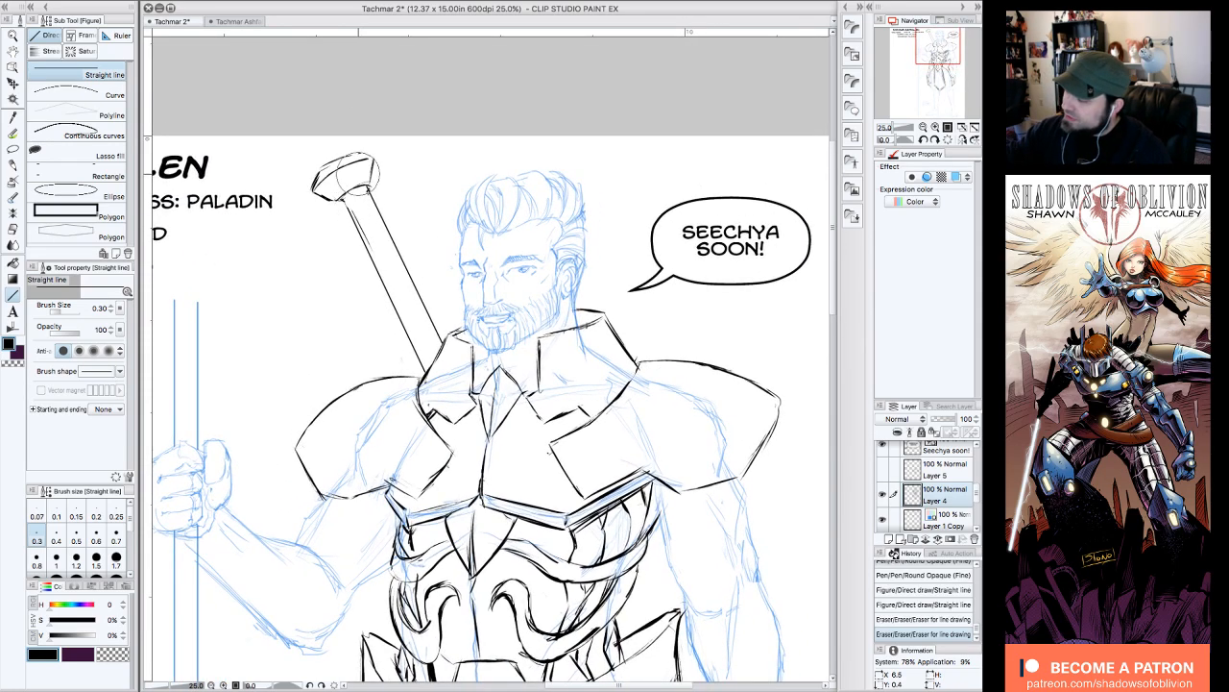
pyautogui.click(13, 132)
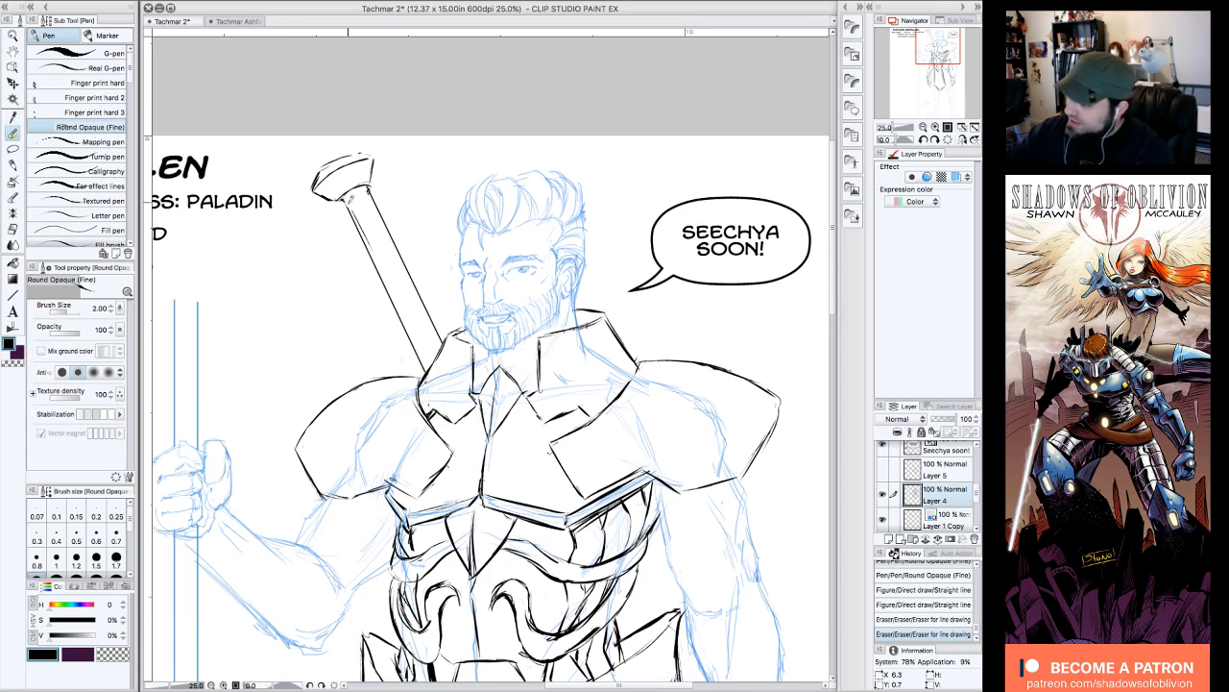
pyautogui.moveTo(350, 199); pyautogui.dragTo(376, 173)
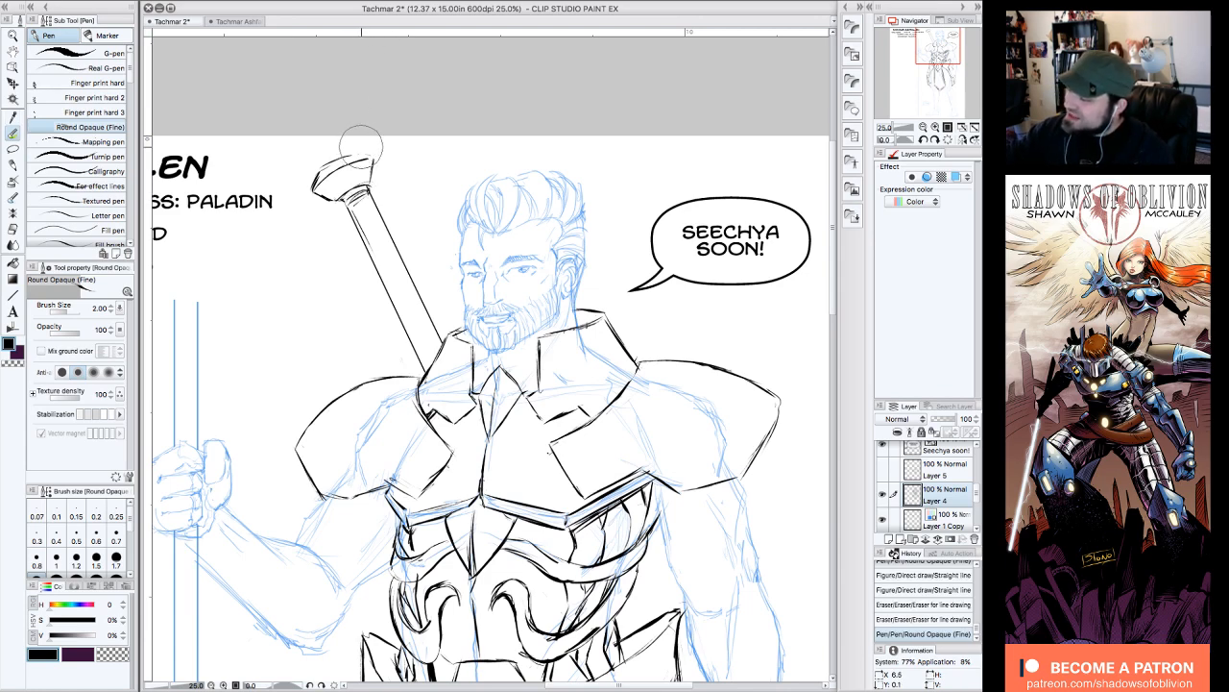
pyautogui.moveTo(326, 154); pyautogui.dragTo(371, 156)
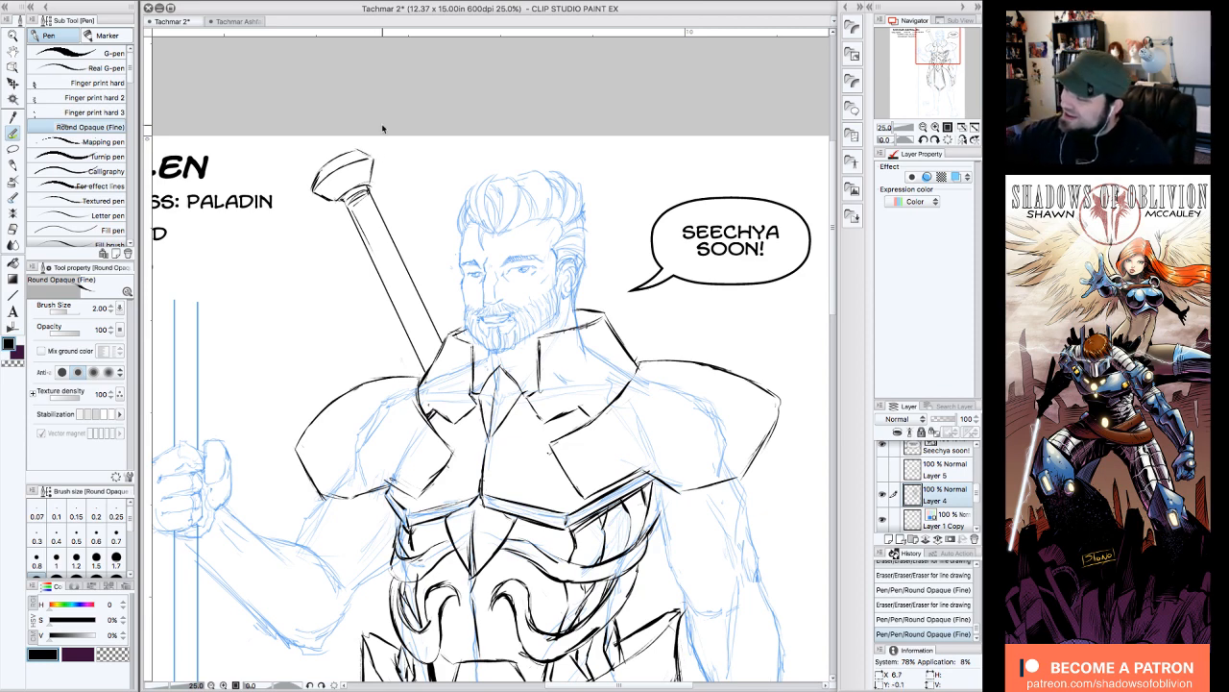
# - Draw curved wrap lines across the upper and middle part of the sword's grip
pyautogui.moveTo(374, 146)
pyautogui.mouseDown()
pyautogui.moveTo(372, 135)
pyautogui.moveTo(355, 153)
pyautogui.moveTo(350, 204)
pyautogui.moveTo(387, 215)
pyautogui.moveTo(371, 204)
pyautogui.moveTo(375, 233)
pyautogui.moveTo(392, 242)
pyautogui.mouseUp()
pyautogui.moveTo(376, 261)
pyautogui.mouseDown()
pyautogui.moveTo(395, 248)
pyautogui.moveTo(403, 267)
pyautogui.mouseUp()
pyautogui.moveTo(387, 285); pyautogui.dragTo(404, 272)
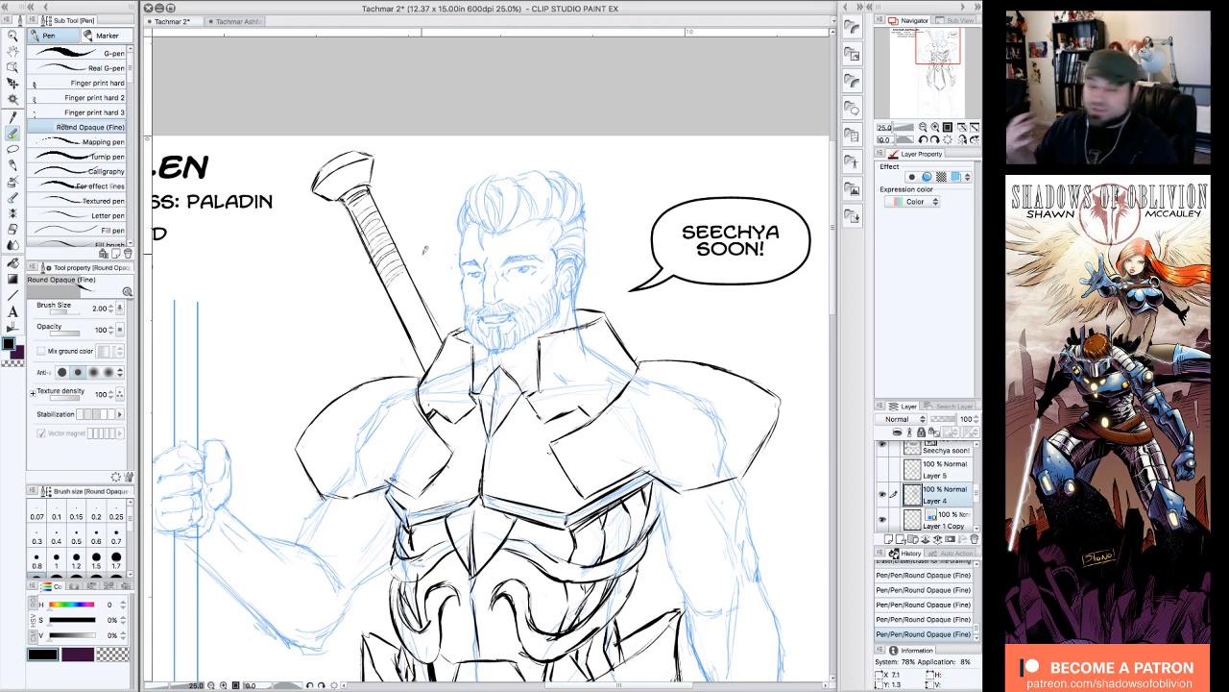
# - Draw a raised ring at the base of the sword's grip and a curved line behind the staff-arm shoulder pad
pyautogui.click(923, 127)
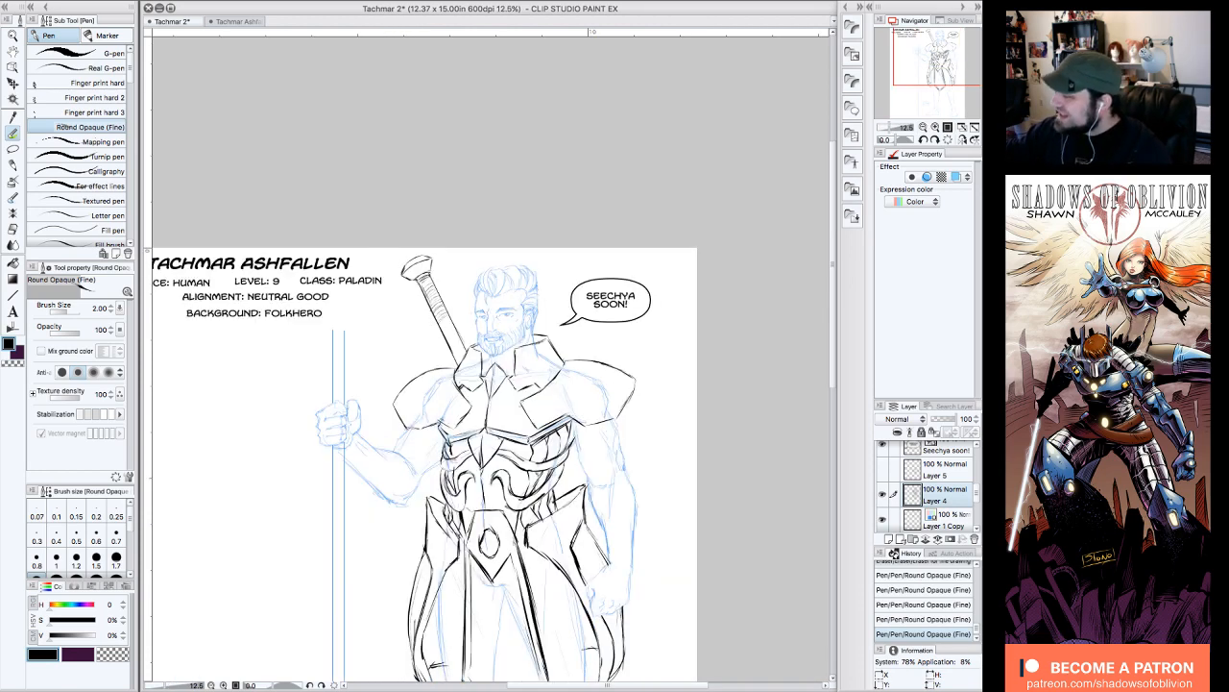
pyautogui.moveTo(941, 61); pyautogui.dragTo(944, 62)
pyautogui.click(935, 127)
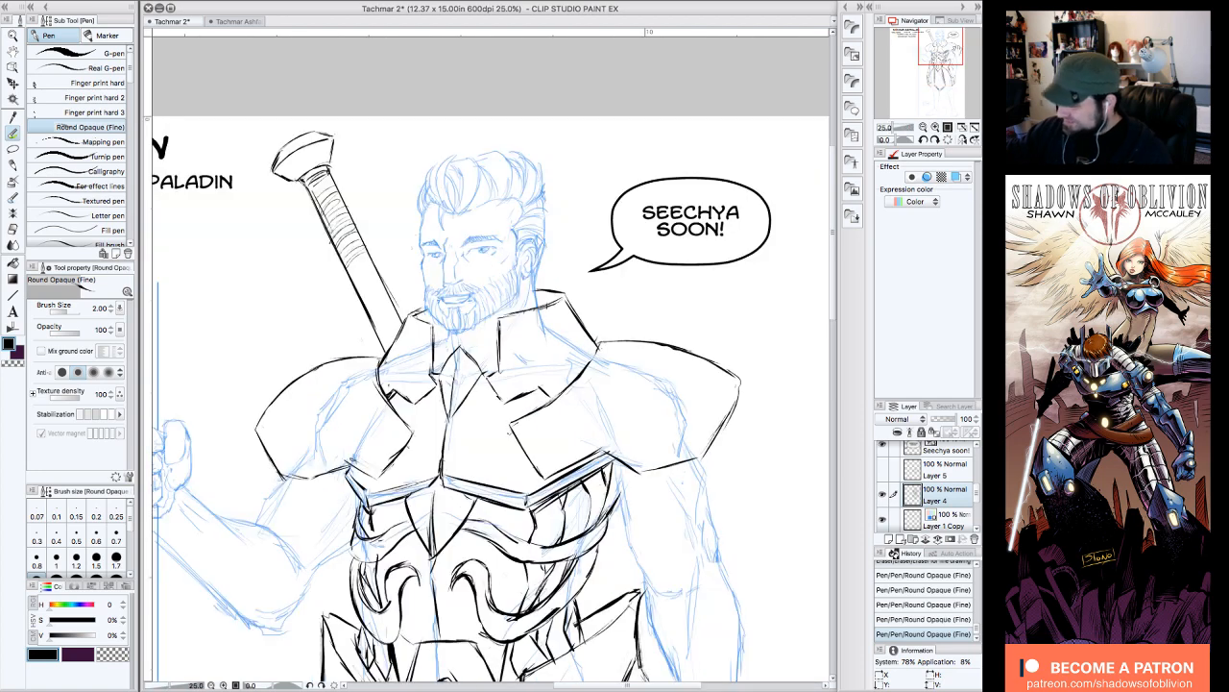
pyautogui.moveTo(374, 324); pyautogui.dragTo(376, 328)
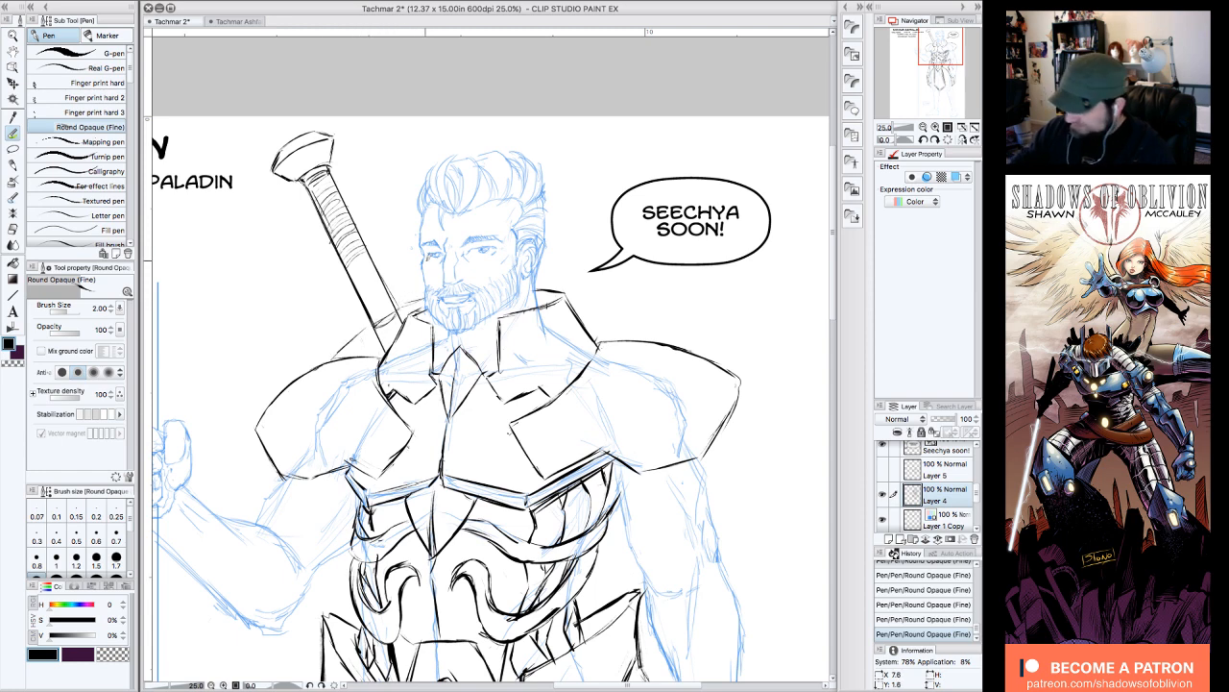
pyautogui.press('e')
pyautogui.moveTo(389, 307)
pyautogui.mouseDown()
pyautogui.moveTo(370, 317)
pyautogui.moveTo(404, 288)
pyautogui.moveTo(375, 305)
pyautogui.mouseUp()
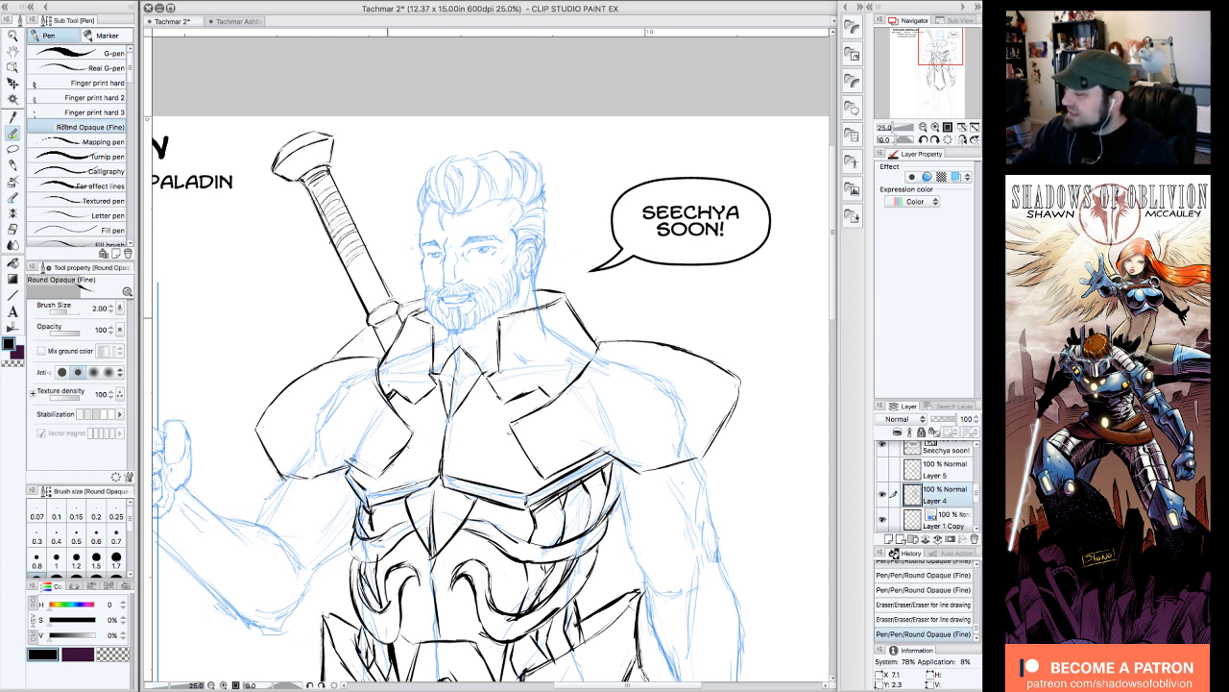
# - Strengthen the strokes along the sword's grip, and check the sword against the whole figure
pyautogui.moveTo(455, 263); pyautogui.dragTo(449, 272)
pyautogui.moveTo(305, 177); pyautogui.dragTo(374, 268)
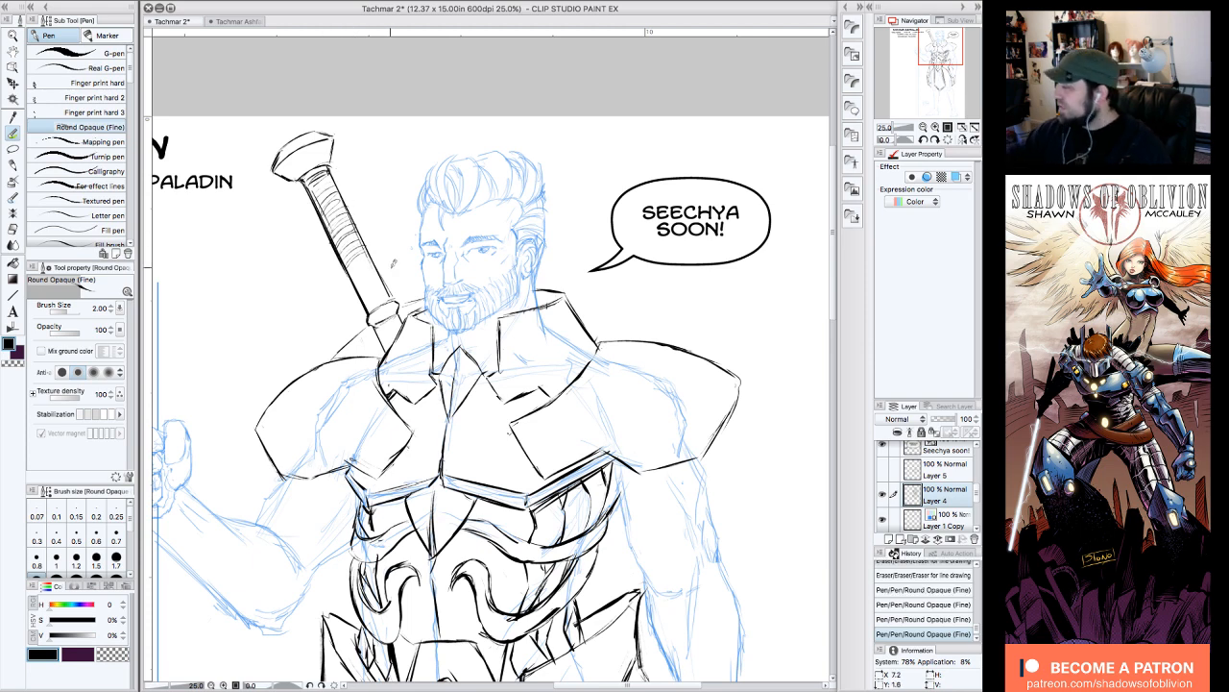
pyautogui.hotkey('ctrl', '-')
pyautogui.moveTo(492, 433); pyautogui.dragTo(487, 428)
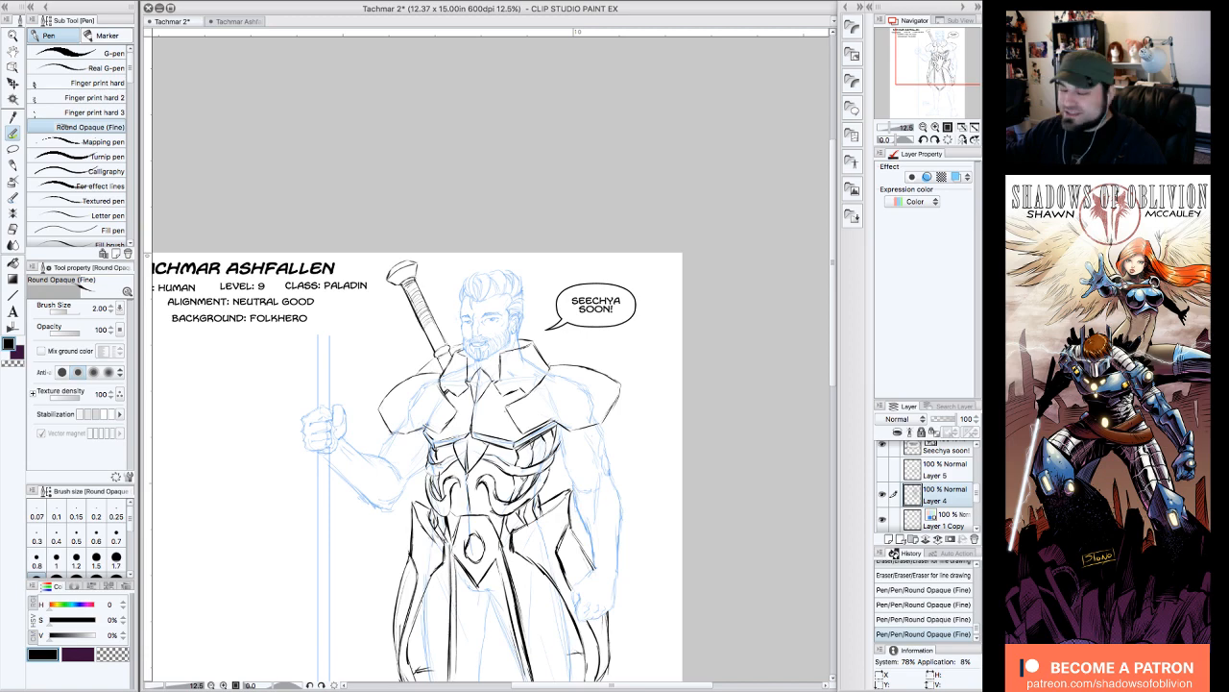
pyautogui.moveTo(943, 60); pyautogui.dragTo(938, 62)
pyautogui.click(936, 126)
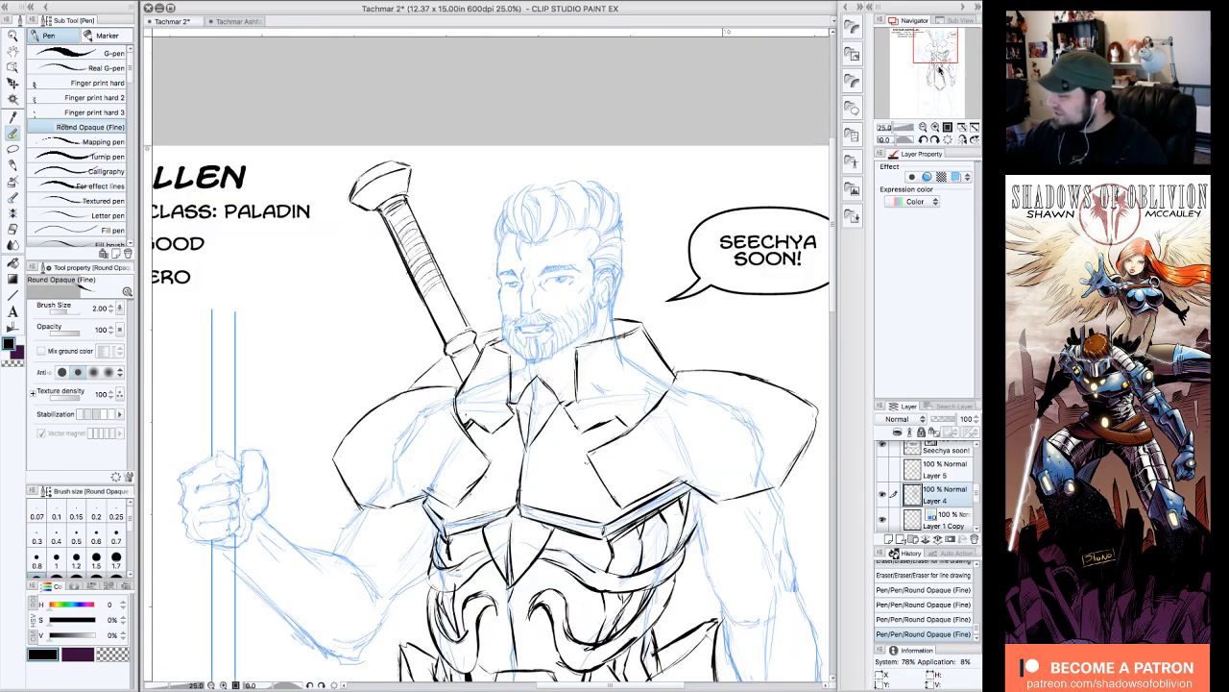
# - Touch up the wrap strokes on the sword's grip and the lines behind the staff-arm shoulder pad with pen and eraser
pyautogui.moveTo(455, 369); pyautogui.dragTo(438, 388)
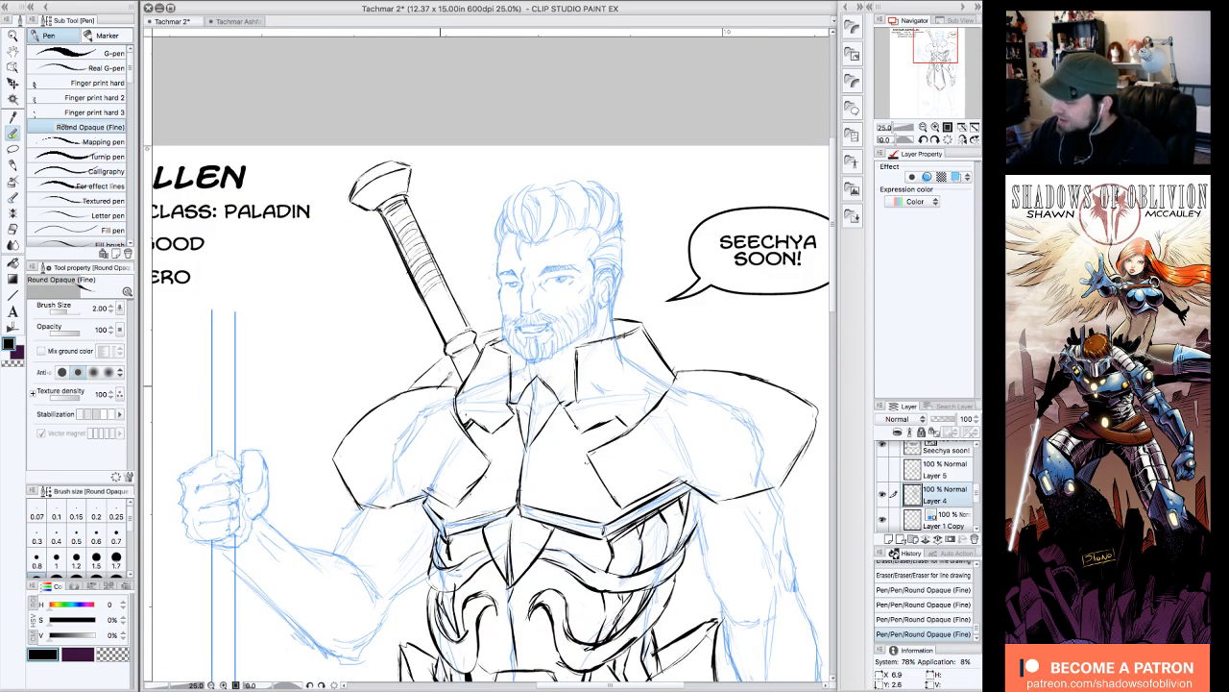
pyautogui.moveTo(485, 333); pyautogui.dragTo(497, 323)
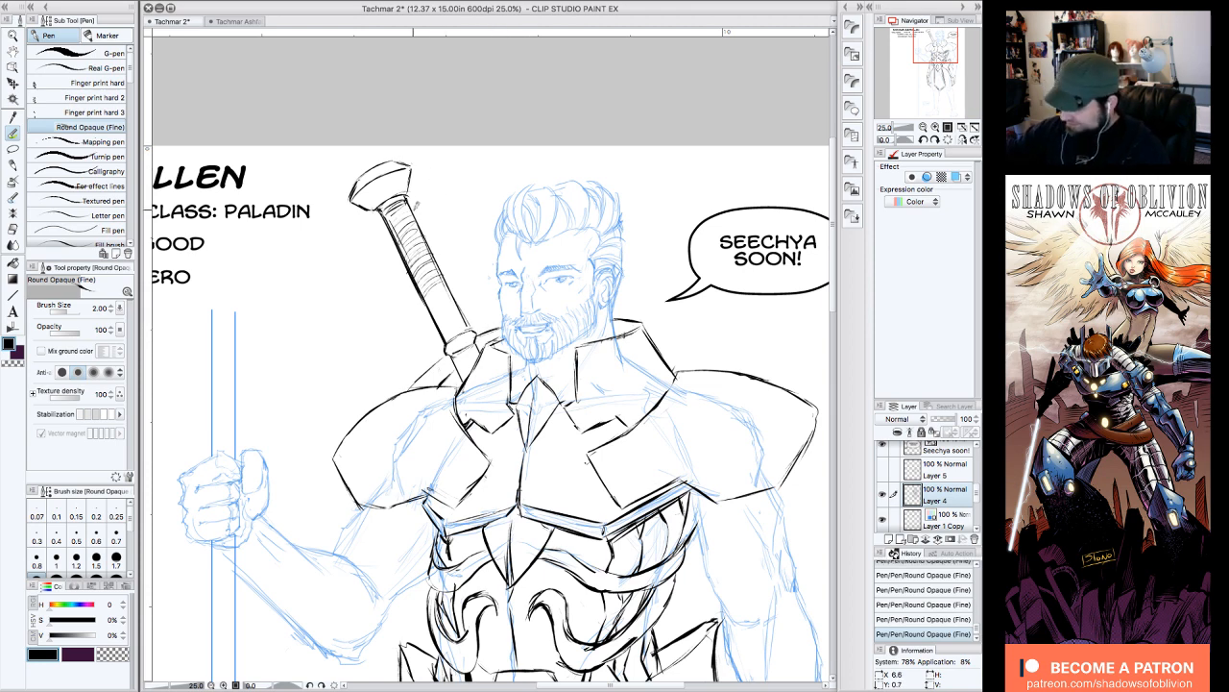
pyautogui.moveTo(392, 240); pyautogui.dragTo(415, 312)
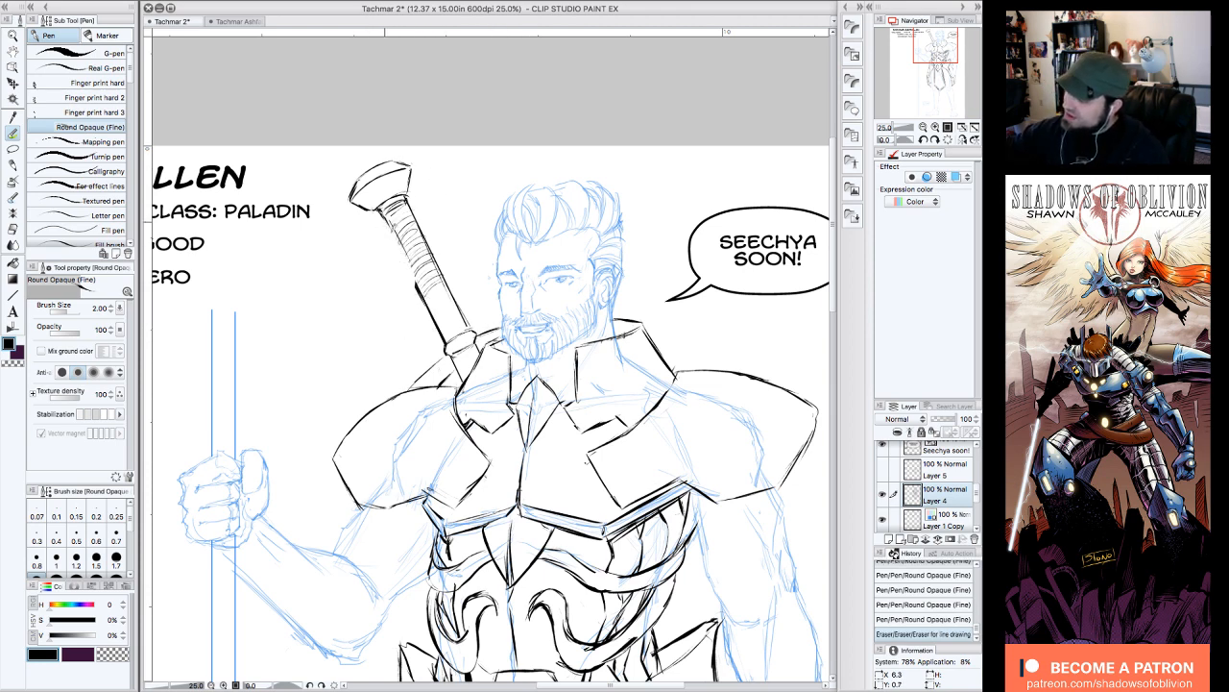
pyautogui.moveTo(391, 223); pyautogui.dragTo(440, 313)
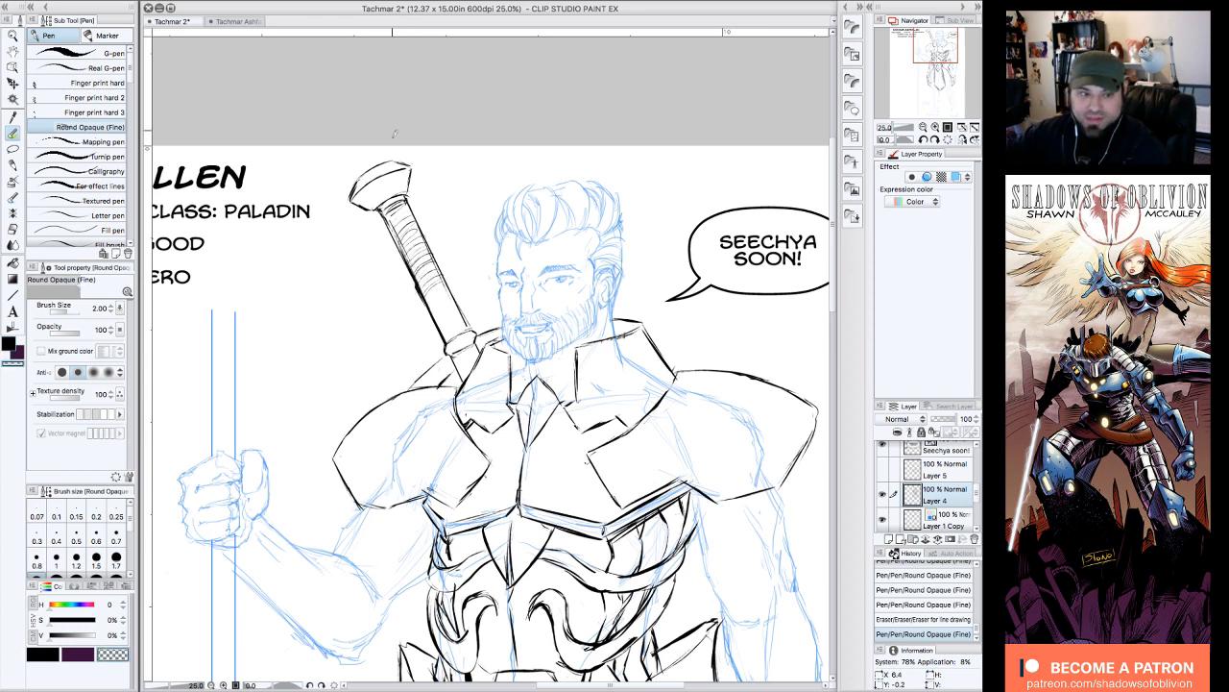
pyautogui.moveTo(411, 279); pyautogui.dragTo(428, 302)
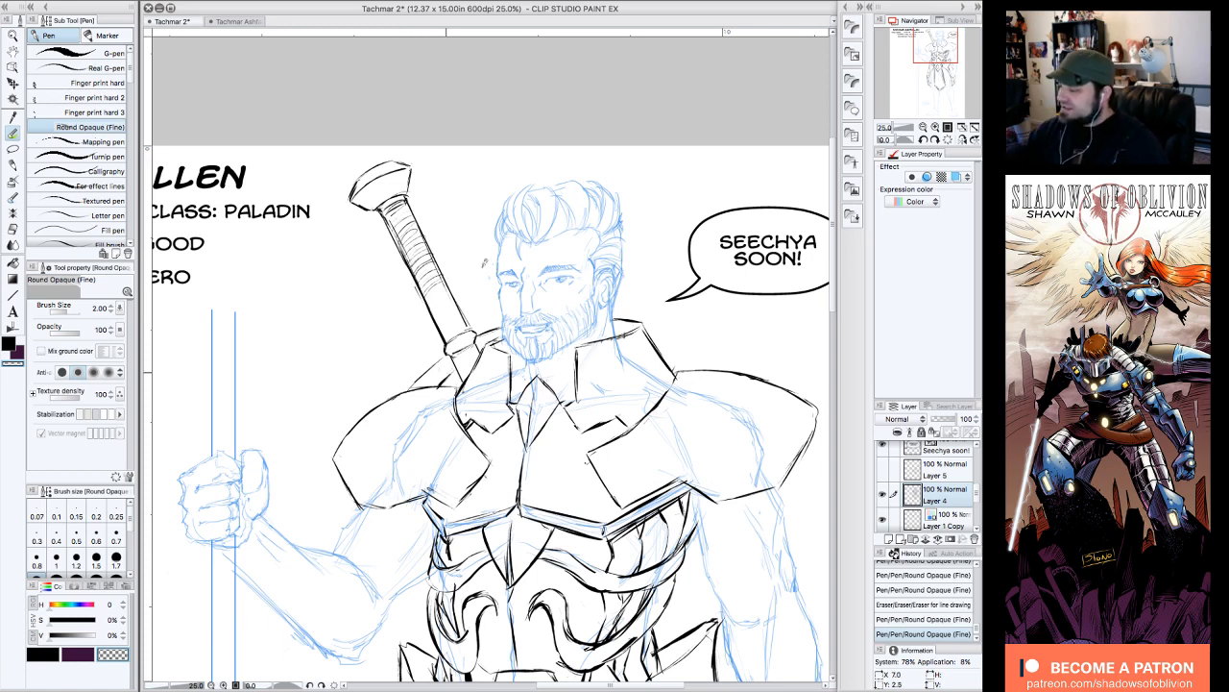
pyautogui.moveTo(447, 352); pyautogui.dragTo(457, 364)
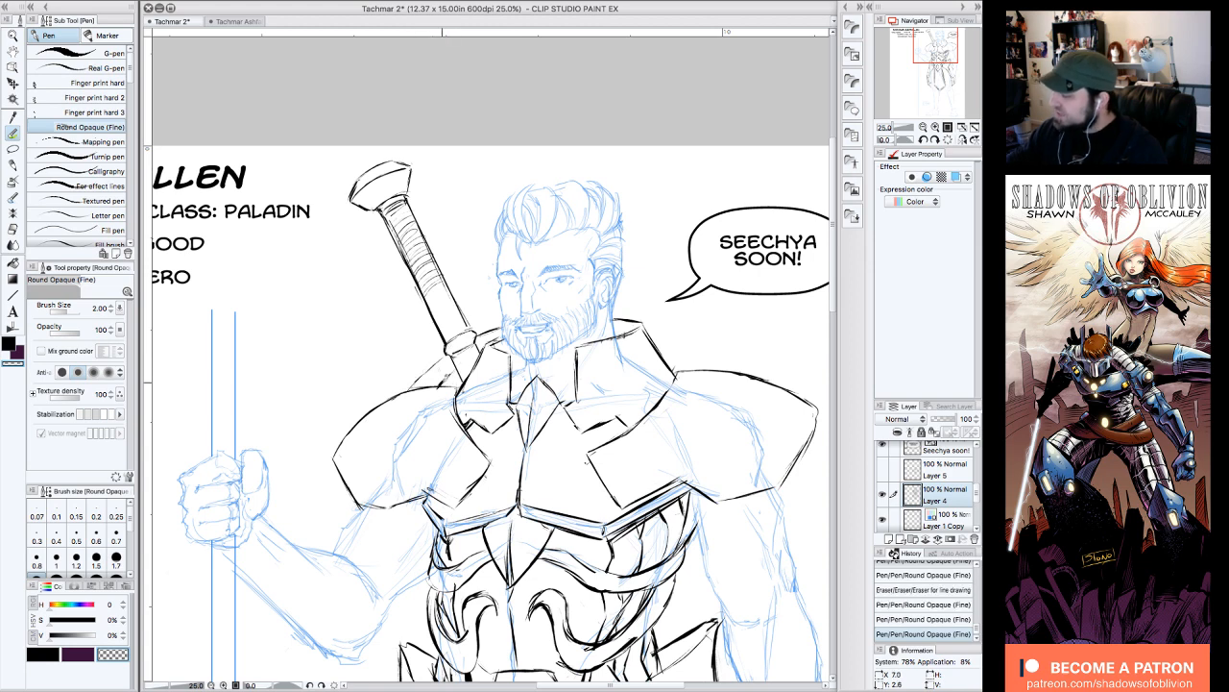
# - Draw a wide diagonal strap across the torso from the sword-side collar to the opposite hip, erasing the armor lines inside it
pyautogui.moveTo(937, 47); pyautogui.dragTo(945, 50)
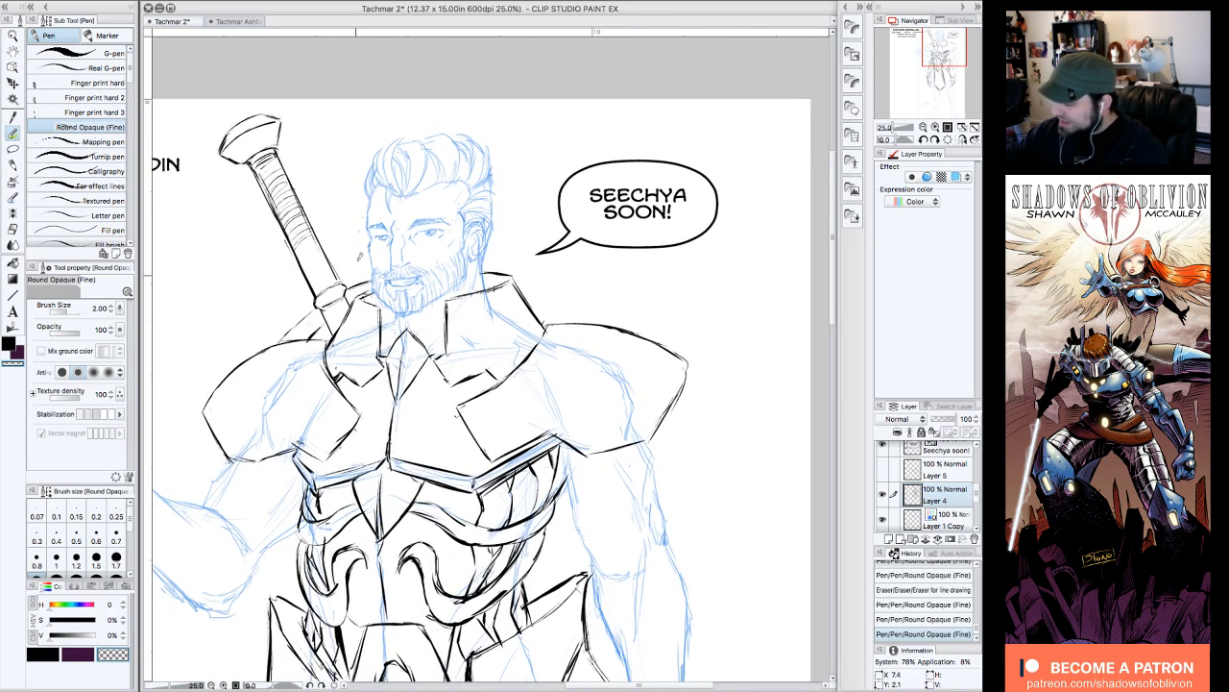
pyautogui.moveTo(372, 391)
pyautogui.mouseDown()
pyautogui.moveTo(366, 370)
pyautogui.moveTo(371, 392)
pyautogui.mouseUp()
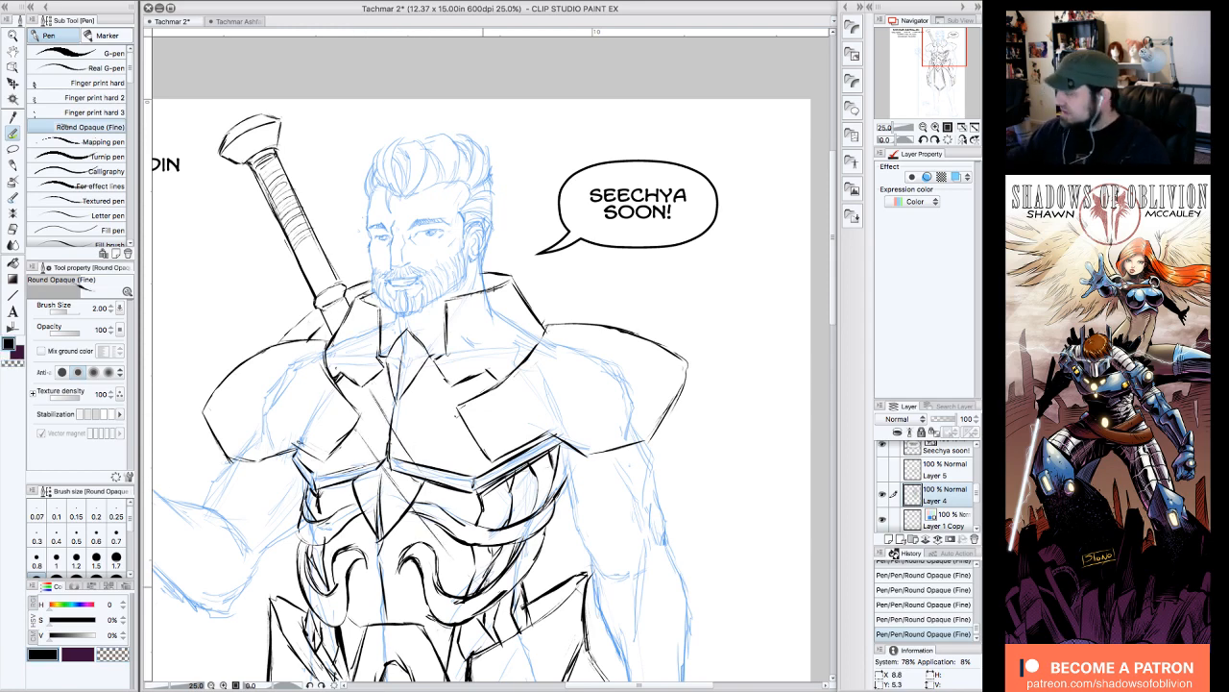
pyautogui.click(923, 127)
pyautogui.moveTo(939, 86); pyautogui.dragTo(944, 83)
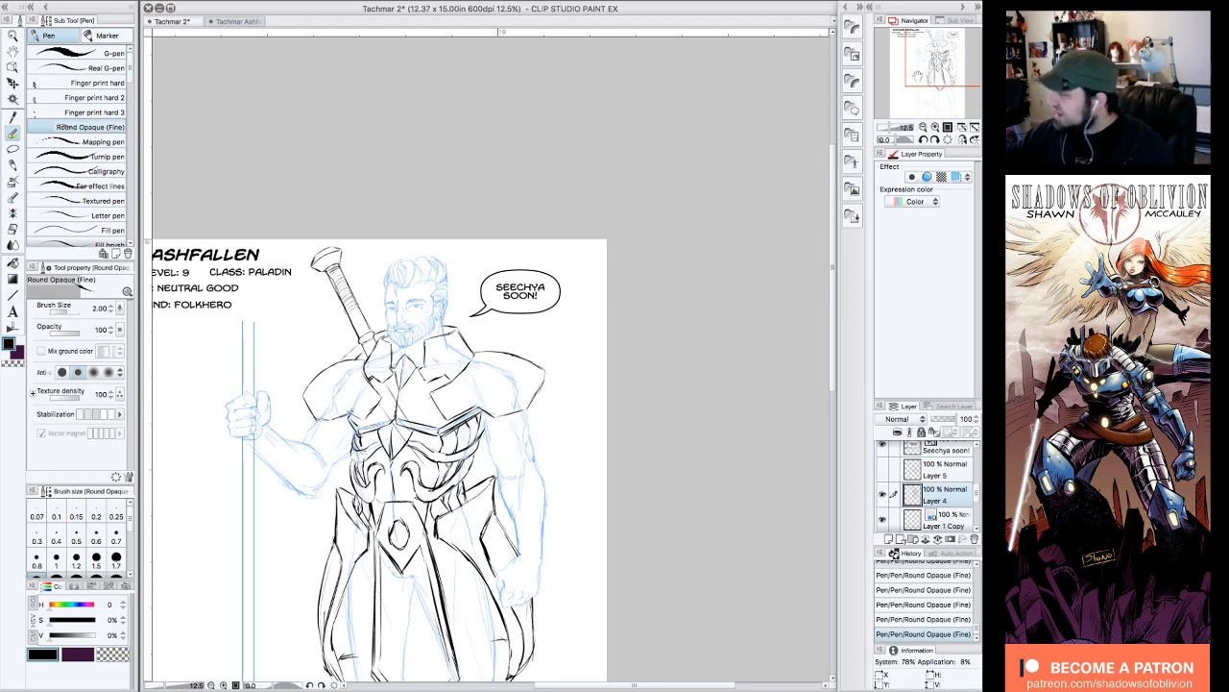
pyautogui.click(935, 127)
pyautogui.moveTo(337, 269); pyautogui.dragTo(317, 297)
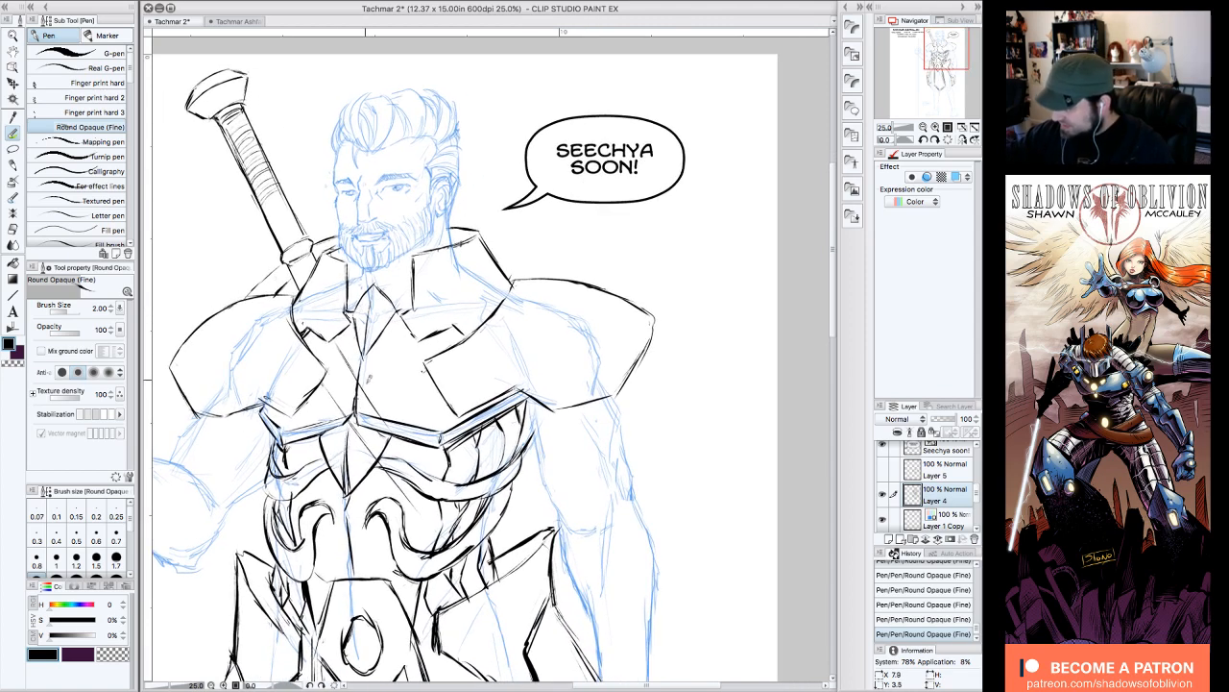
pyautogui.moveTo(344, 362); pyautogui.dragTo(469, 528)
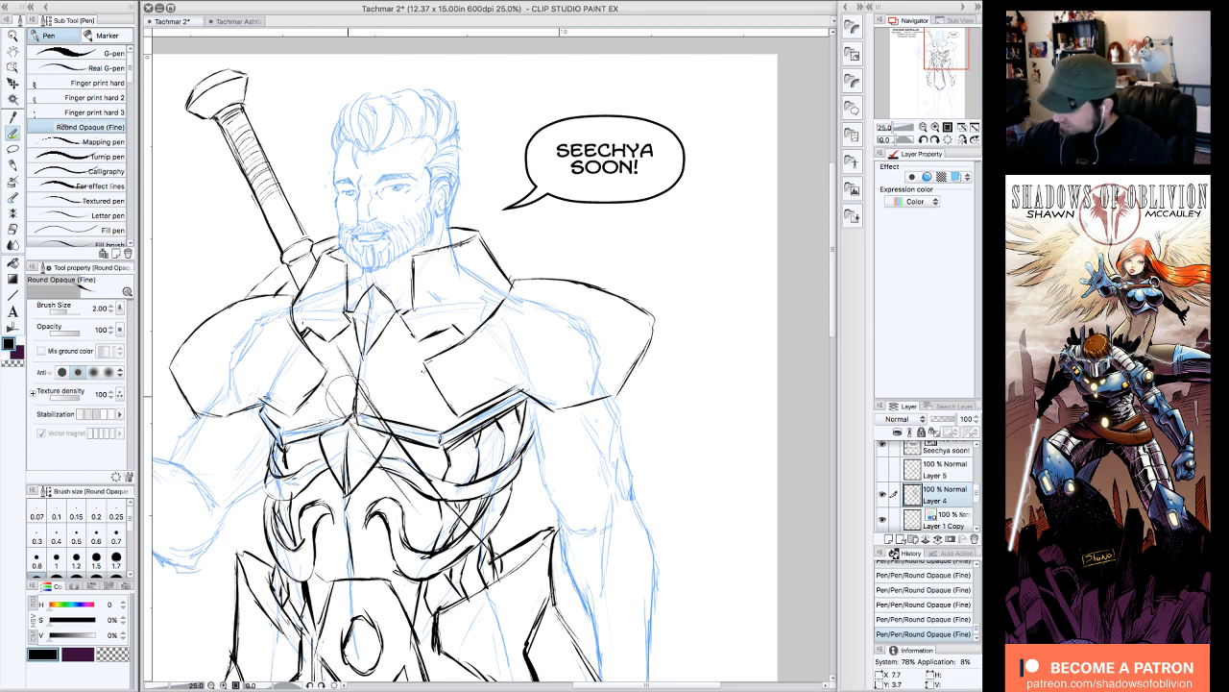
pyautogui.moveTo(341, 404); pyautogui.dragTo(478, 567)
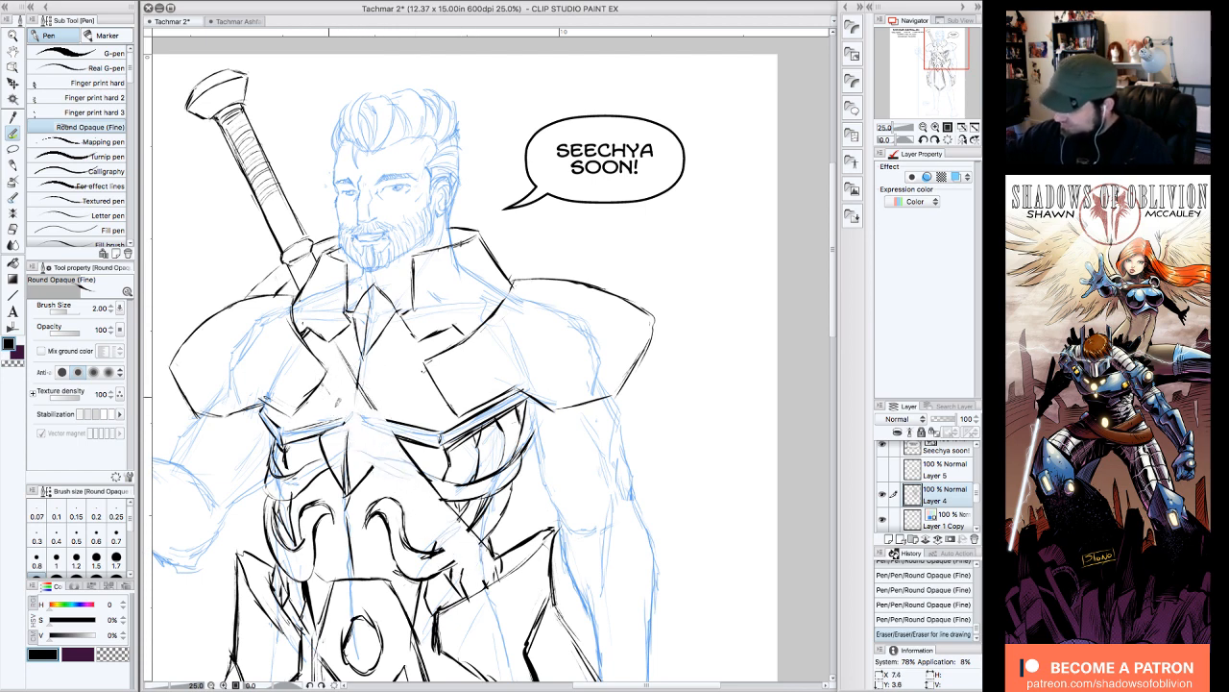
pyautogui.moveTo(330, 389)
pyautogui.mouseDown()
pyautogui.moveTo(404, 500)
pyautogui.moveTo(480, 581)
pyautogui.mouseUp()
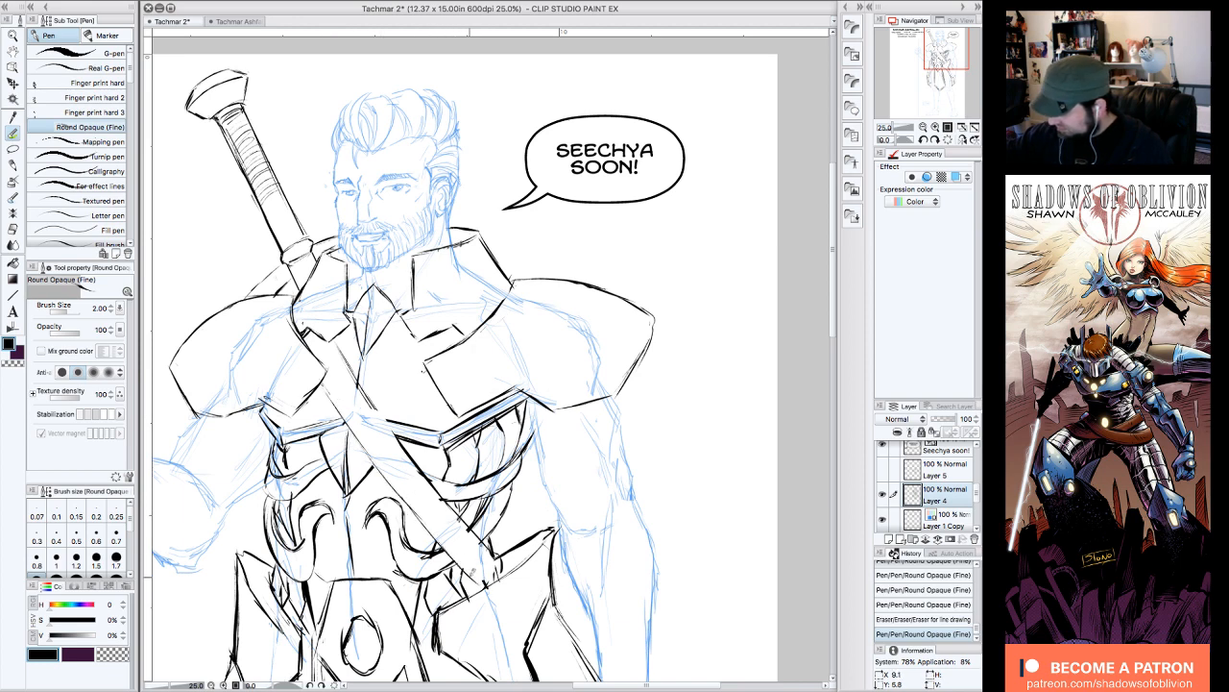
pyautogui.moveTo(344, 348); pyautogui.dragTo(487, 554)
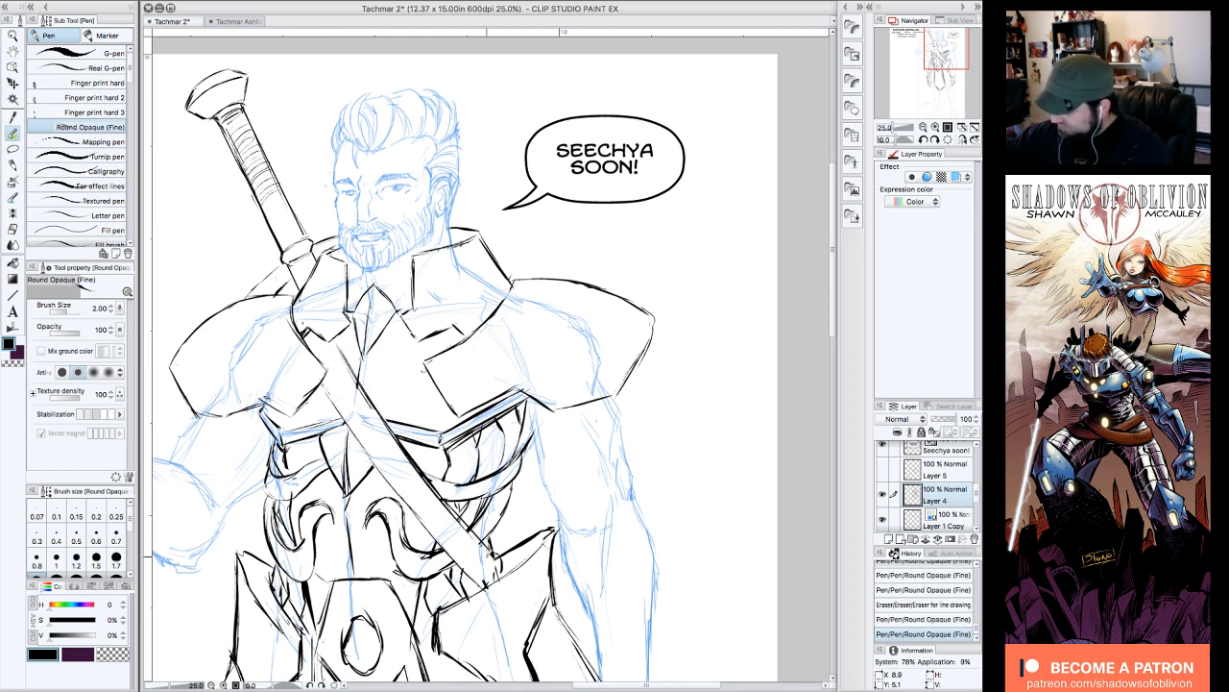
pyautogui.moveTo(333, 344)
pyautogui.mouseDown()
pyautogui.moveTo(369, 392)
pyautogui.moveTo(372, 445)
pyautogui.mouseUp()
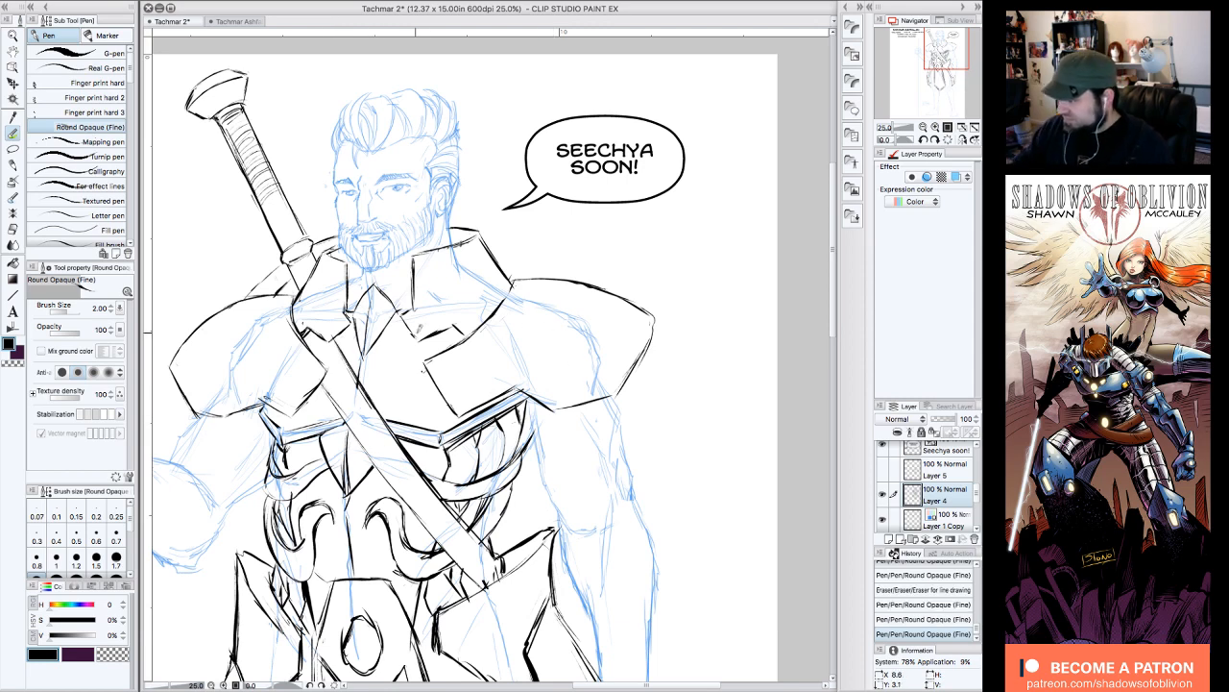
# - Draw a second diagonal strap from beneath the sword-side shoulder pad to the opposite hip, and clean up its overlaps and lower end
pyautogui.click(934, 140)
pyautogui.click(948, 140)
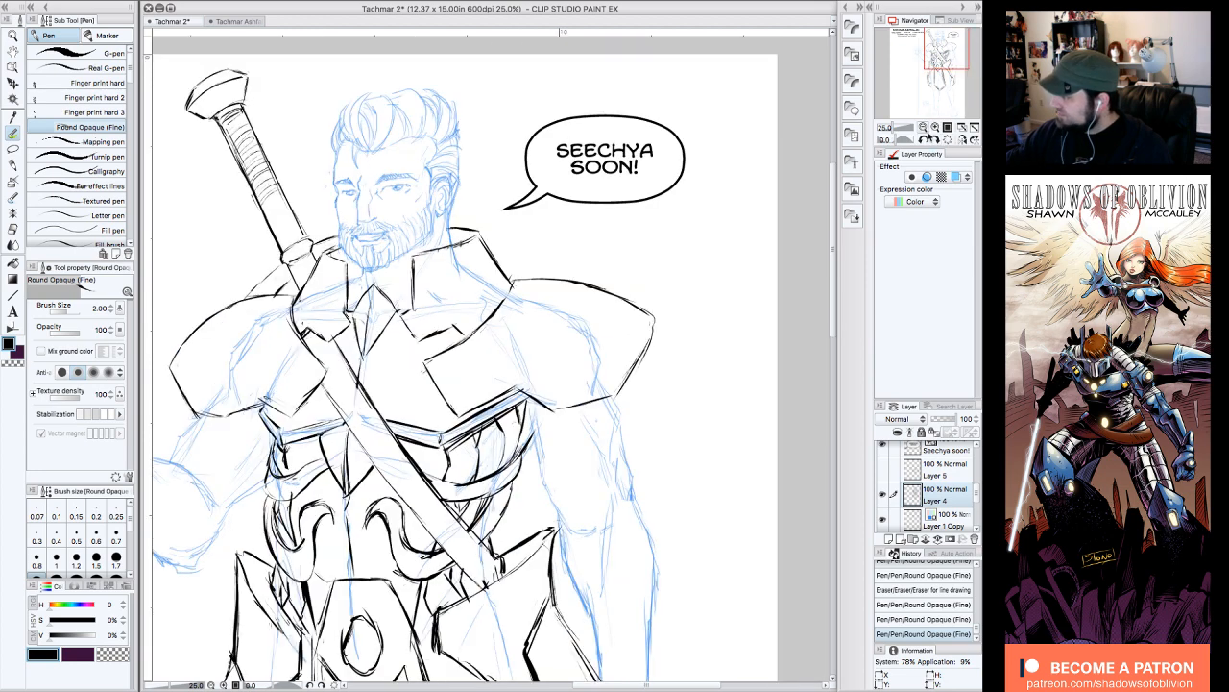
pyautogui.click(923, 127)
pyautogui.click(934, 140)
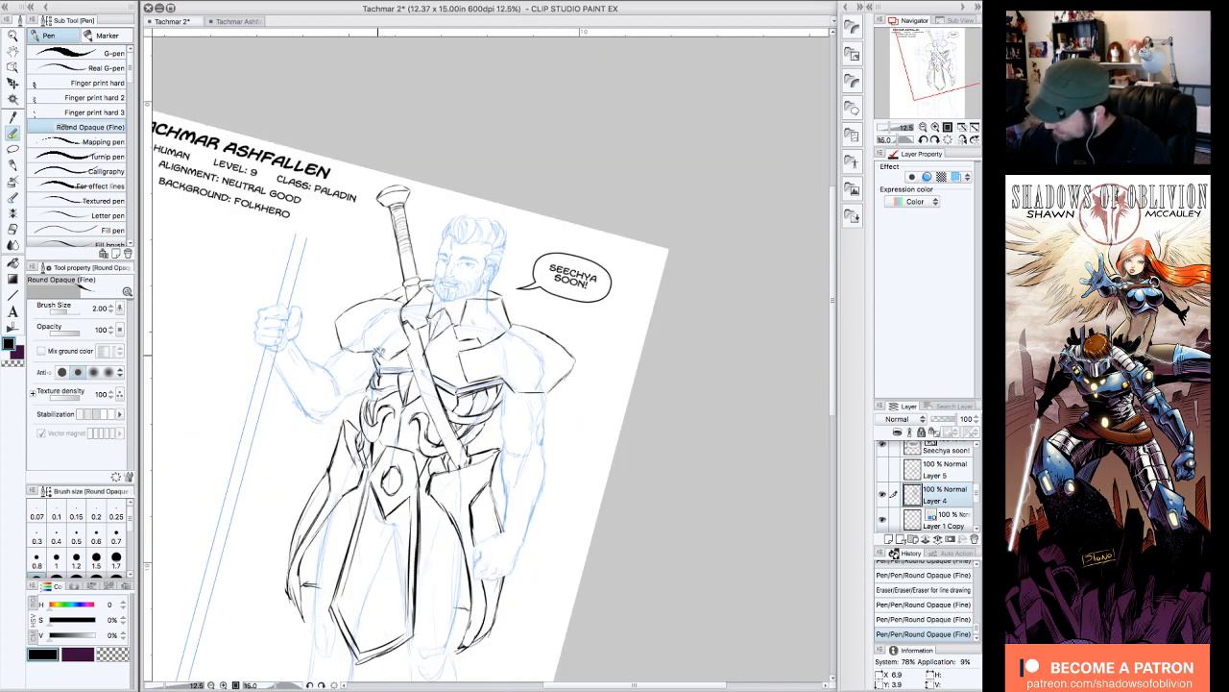
pyautogui.moveTo(378, 355); pyautogui.dragTo(411, 390)
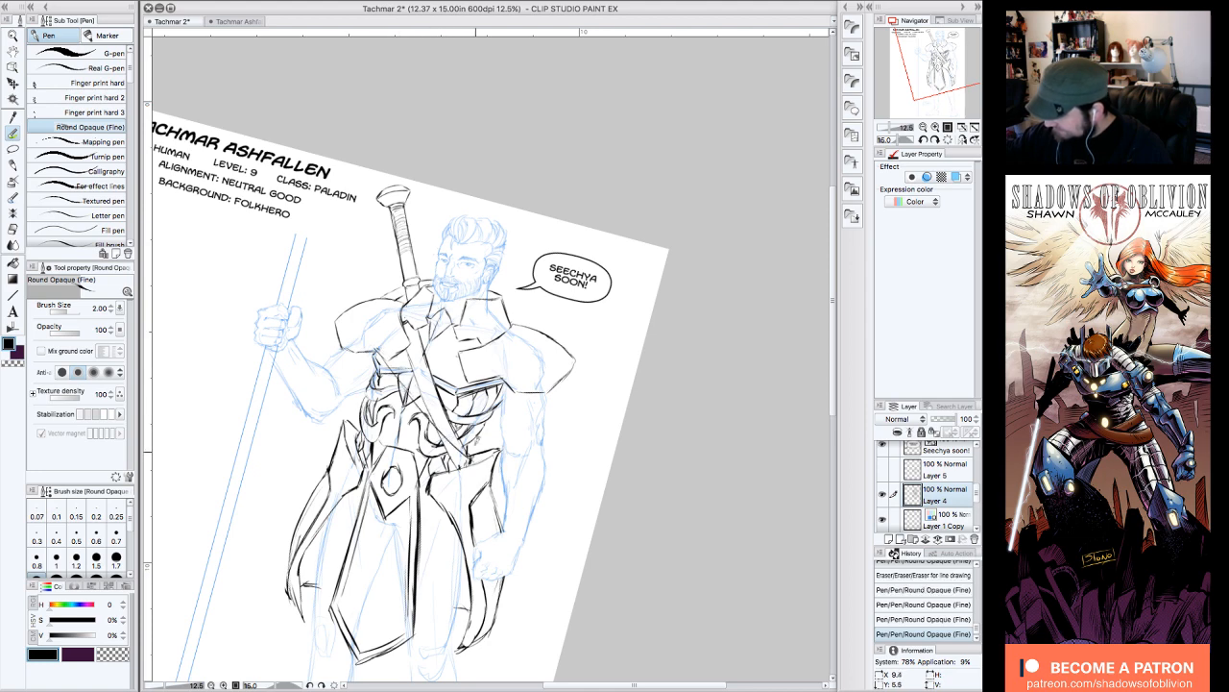
pyautogui.moveTo(402, 344); pyautogui.dragTo(463, 441)
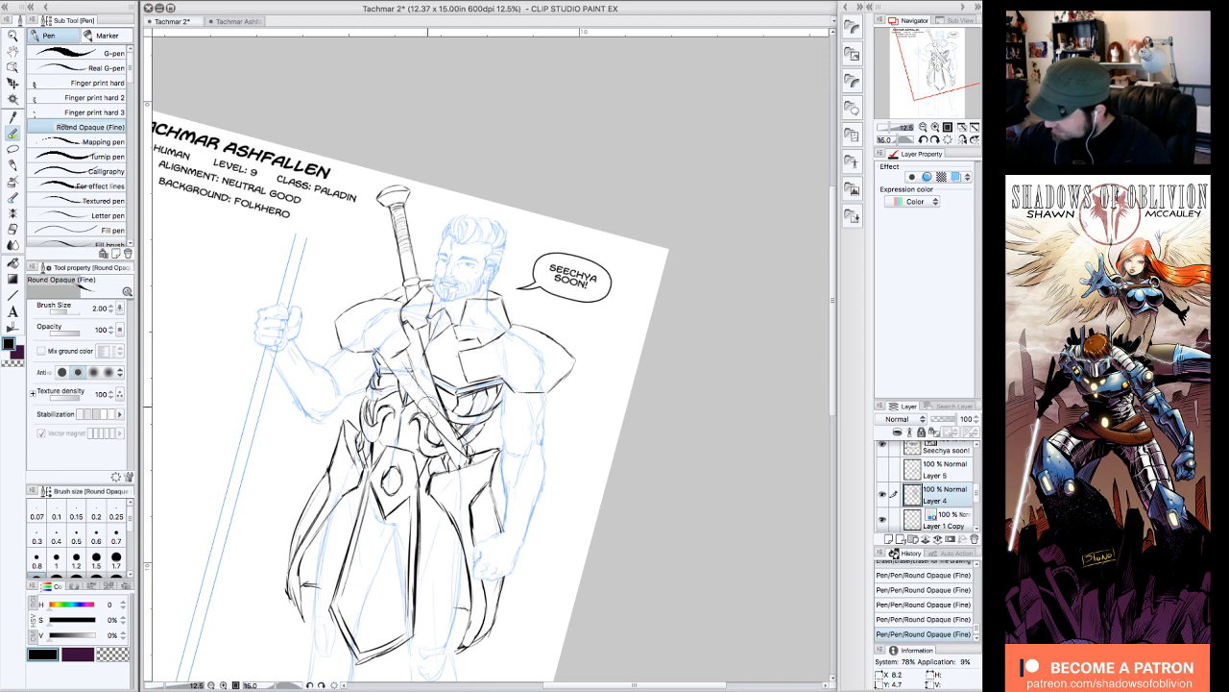
pyautogui.moveTo(453, 440); pyautogui.dragTo(471, 458)
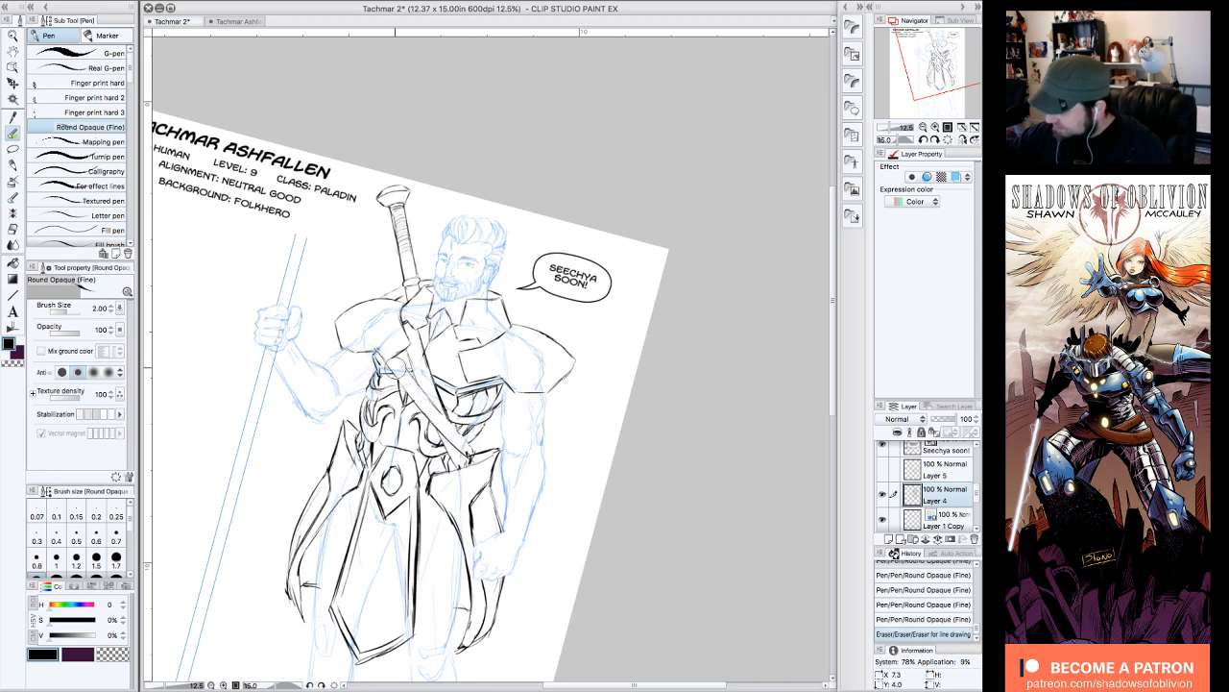
pyautogui.moveTo(403, 347); pyautogui.dragTo(462, 437)
pyautogui.click(948, 140)
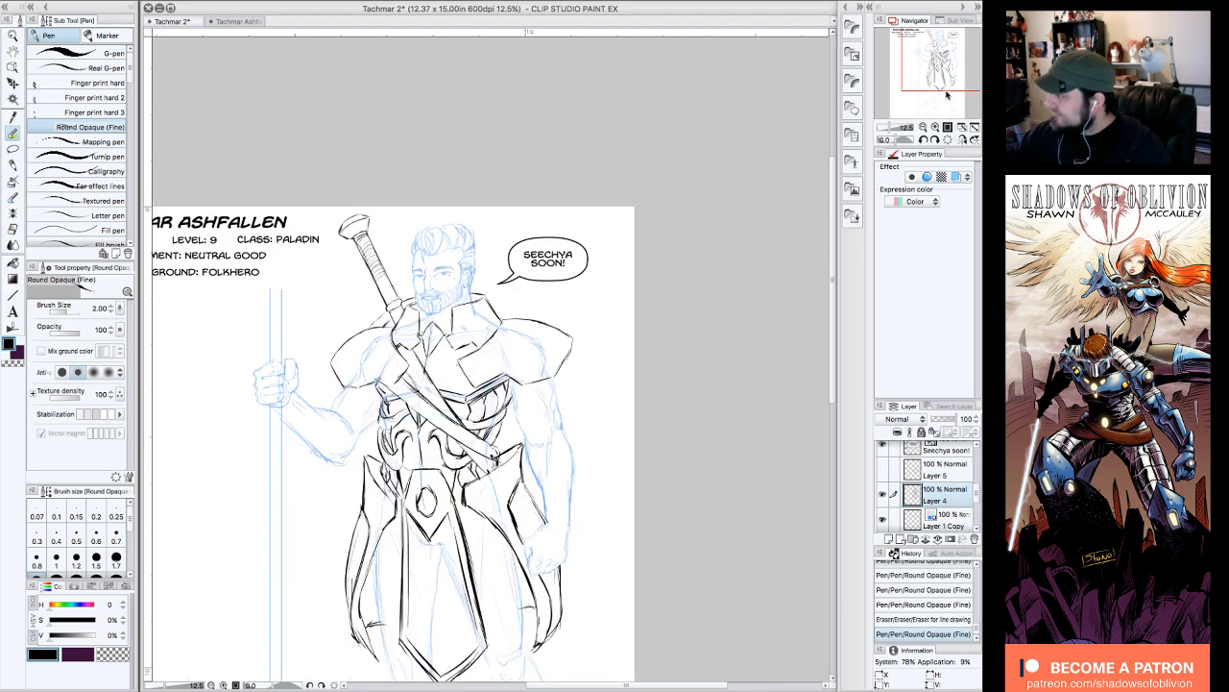
pyautogui.moveTo(938, 64); pyautogui.dragTo(937, 65)
pyautogui.click(935, 127)
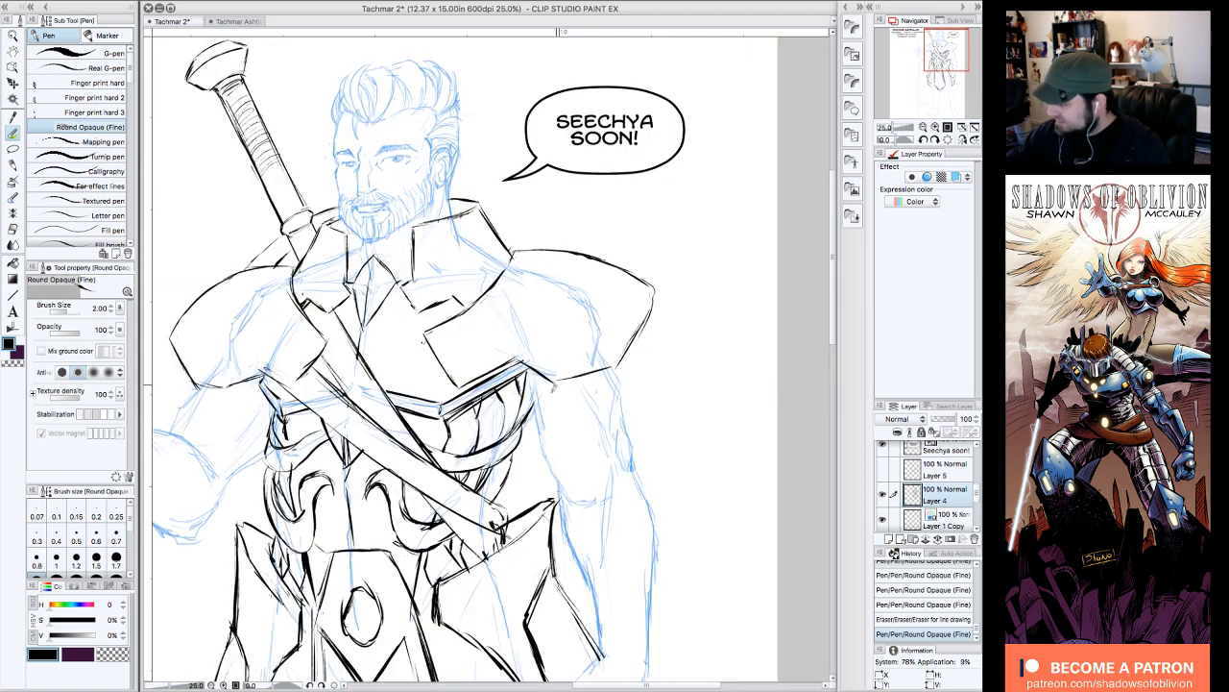
pyautogui.moveTo(488, 519); pyautogui.dragTo(492, 500)
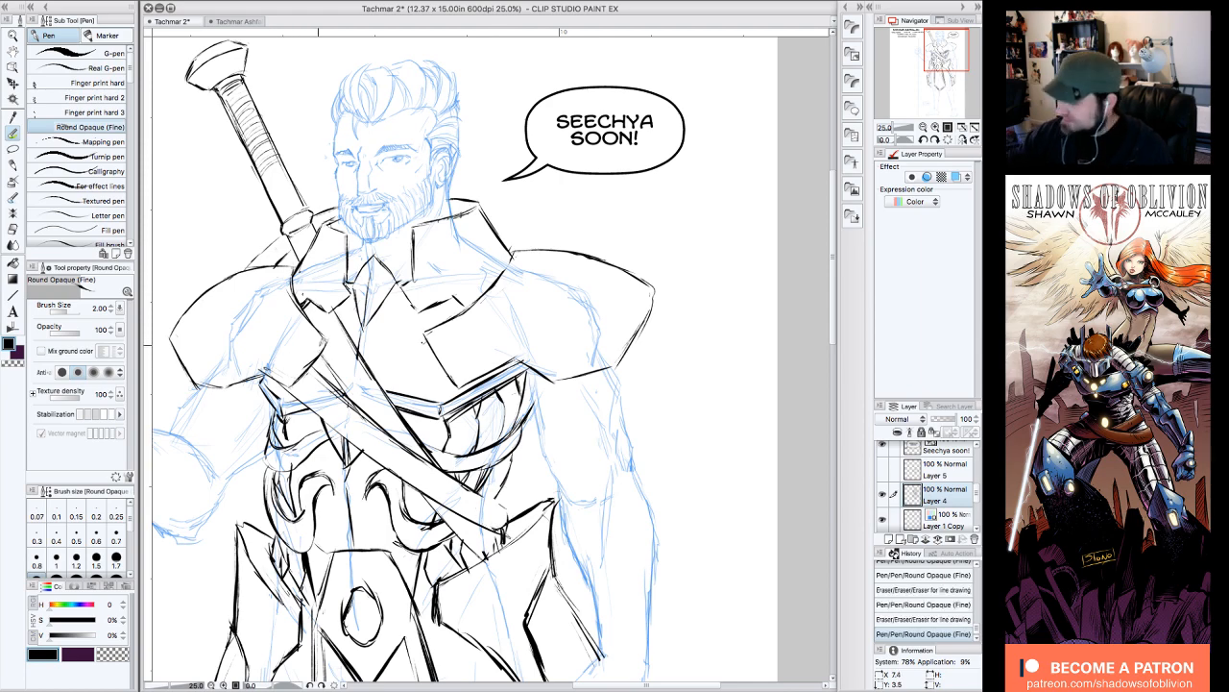
# - Draw a slightly curved horizontal strap across the upper chest, erase the lines it overlaps, and add a short curve at its sword-side end
pyautogui.click(935, 139)
pyautogui.click(936, 140)
pyautogui.click(937, 140)
pyautogui.click(937, 140)
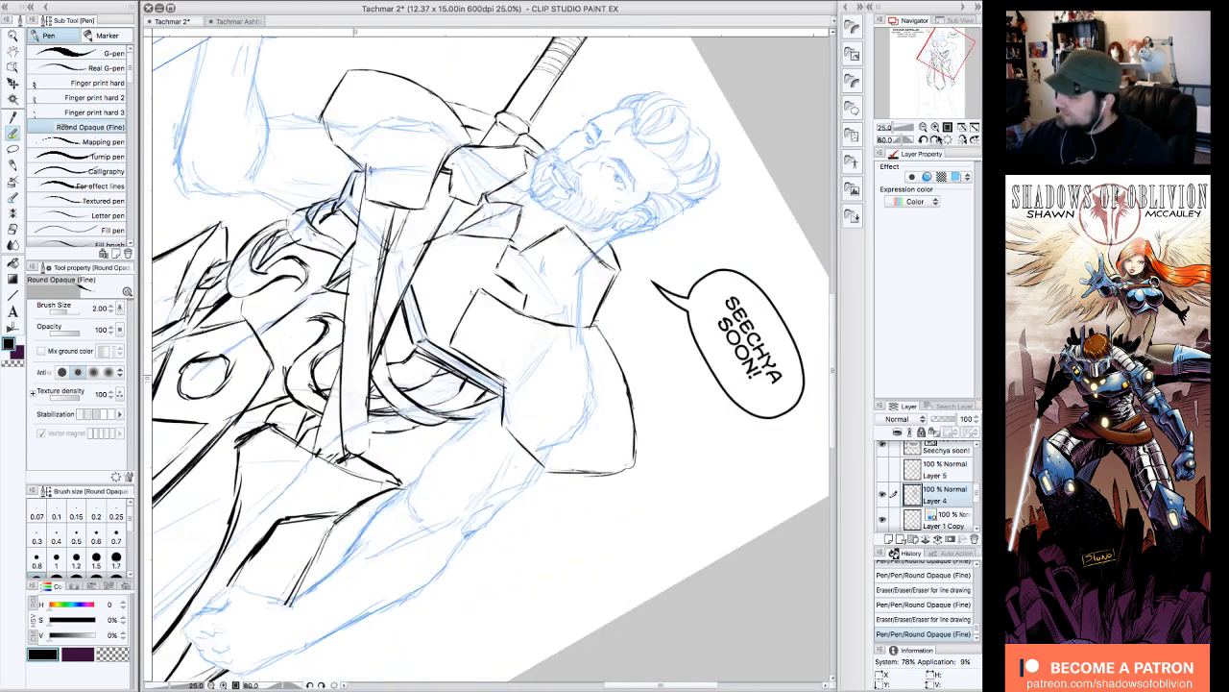
pyautogui.moveTo(394, 219); pyautogui.dragTo(464, 323)
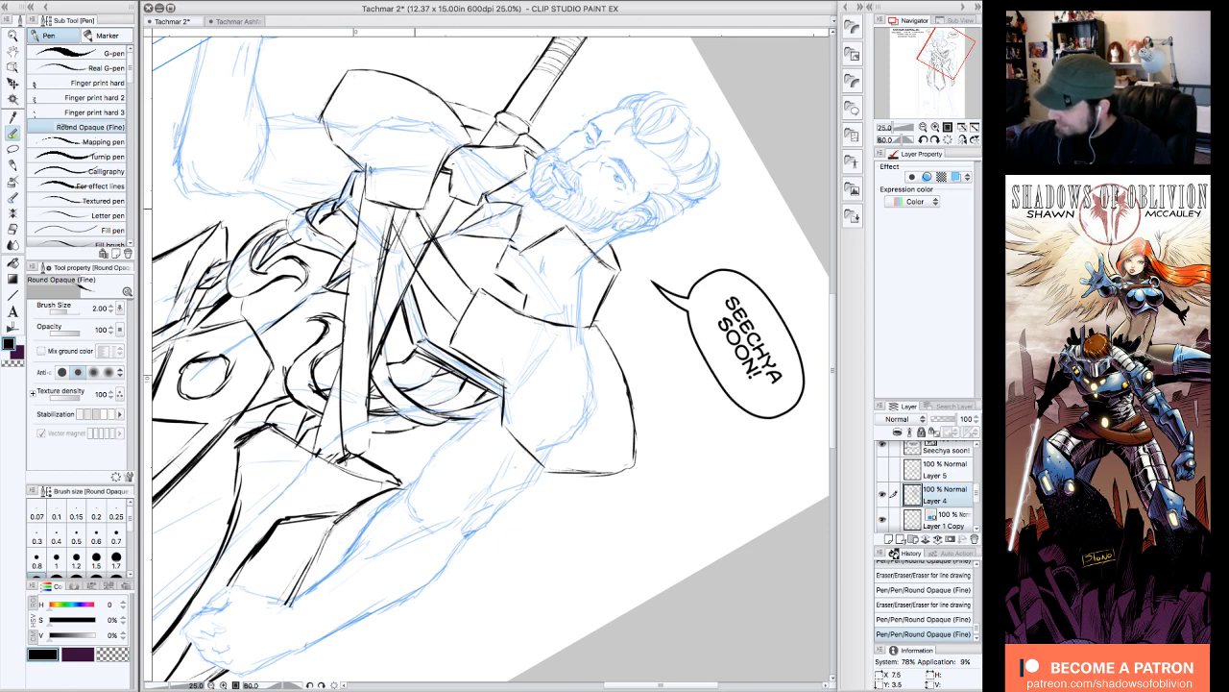
pyautogui.moveTo(430, 248)
pyautogui.mouseDown()
pyautogui.moveTo(417, 240)
pyautogui.moveTo(428, 259)
pyautogui.moveTo(404, 228)
pyautogui.mouseUp()
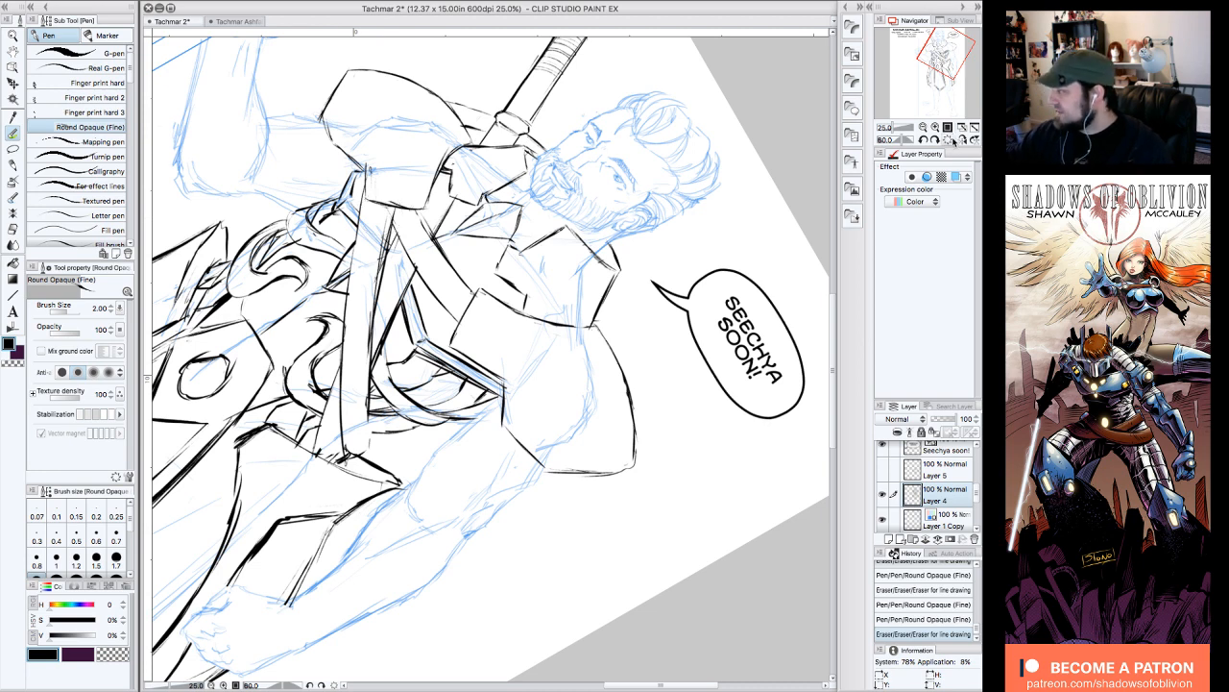
pyautogui.click(957, 131)
pyautogui.hotkey('ctrl', 'z')
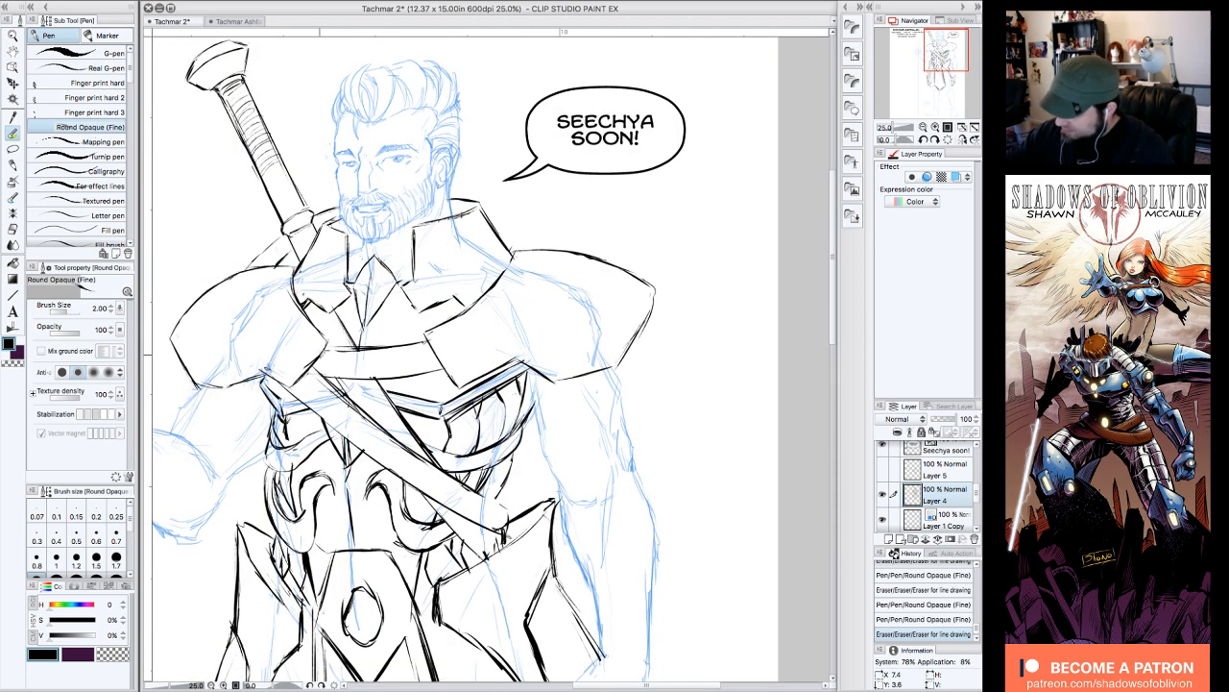
pyautogui.moveTo(325, 349)
pyautogui.mouseDown()
pyautogui.moveTo(316, 368)
pyautogui.moveTo(338, 375)
pyautogui.mouseUp()
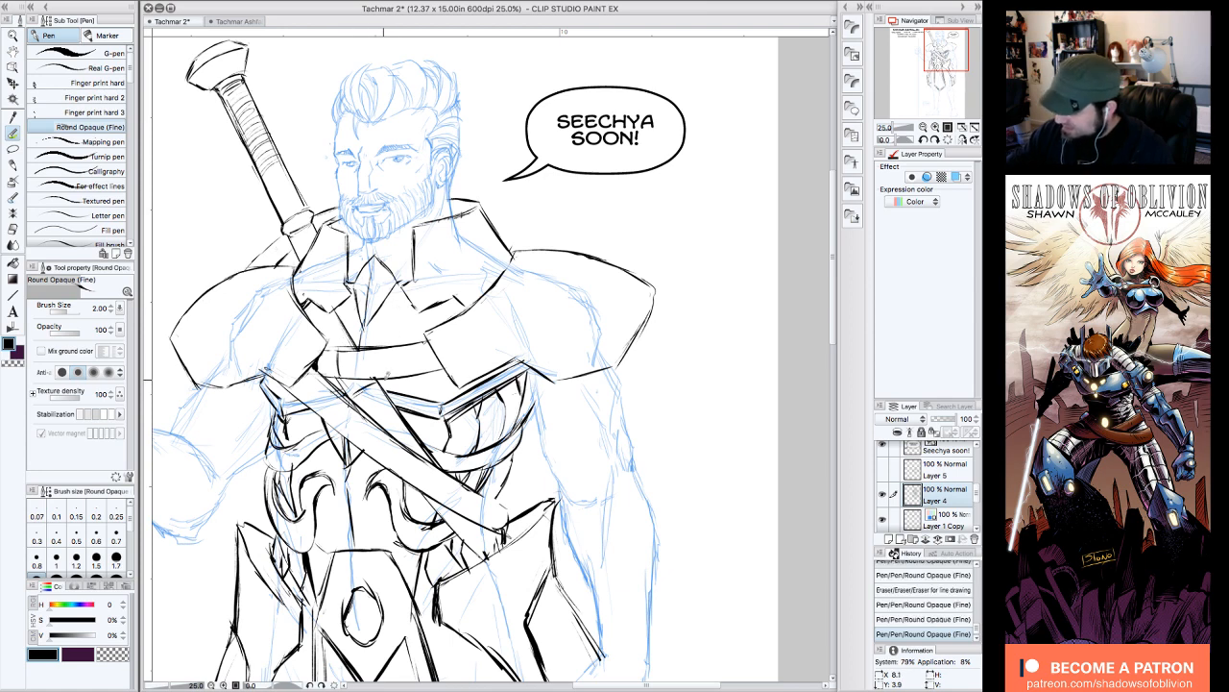
# - Hide the blue body sketch, rework the diagonal strap's lower half down to the hip with eraser and pen, and compare it with the sketch
pyautogui.hotkey('ctrl', '-')
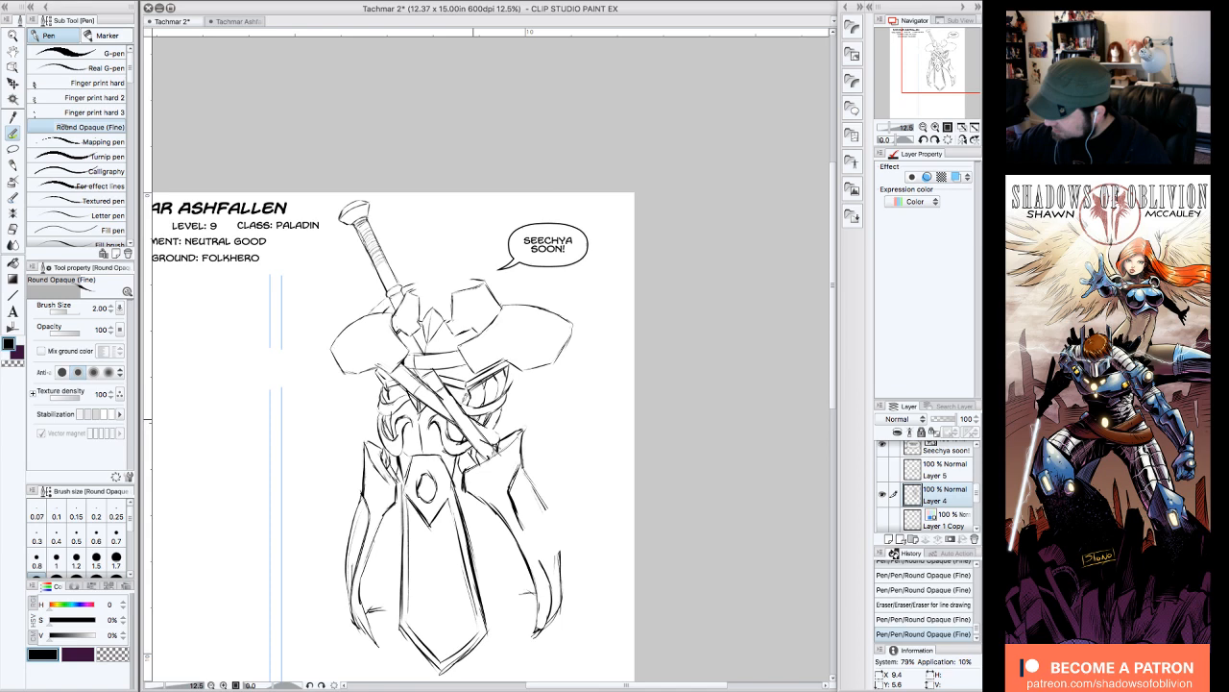
pyautogui.moveTo(472, 419); pyautogui.dragTo(444, 395)
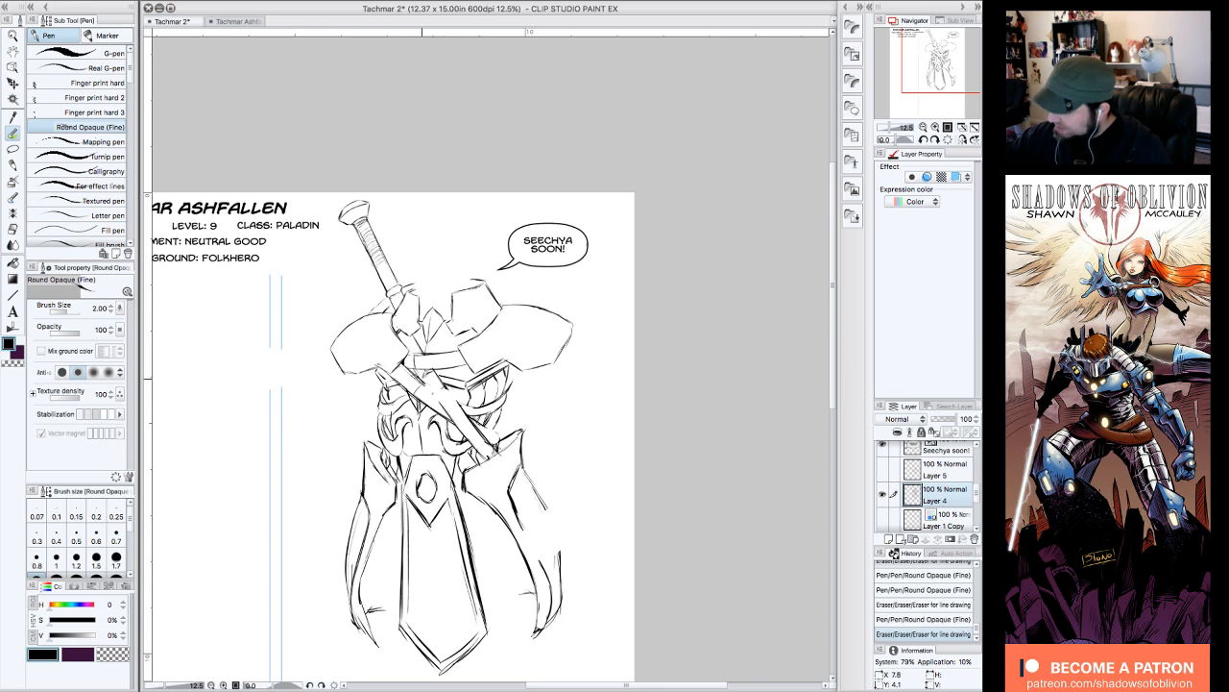
pyautogui.moveTo(422, 377); pyautogui.dragTo(482, 430)
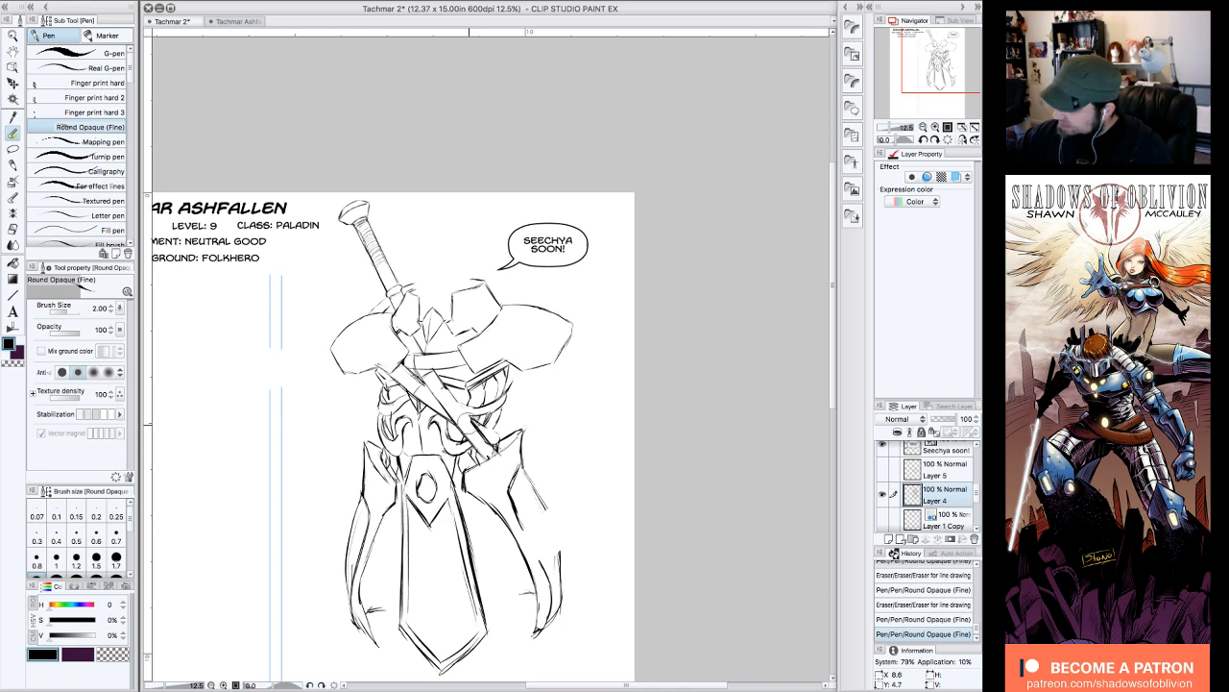
pyautogui.press('super+z')
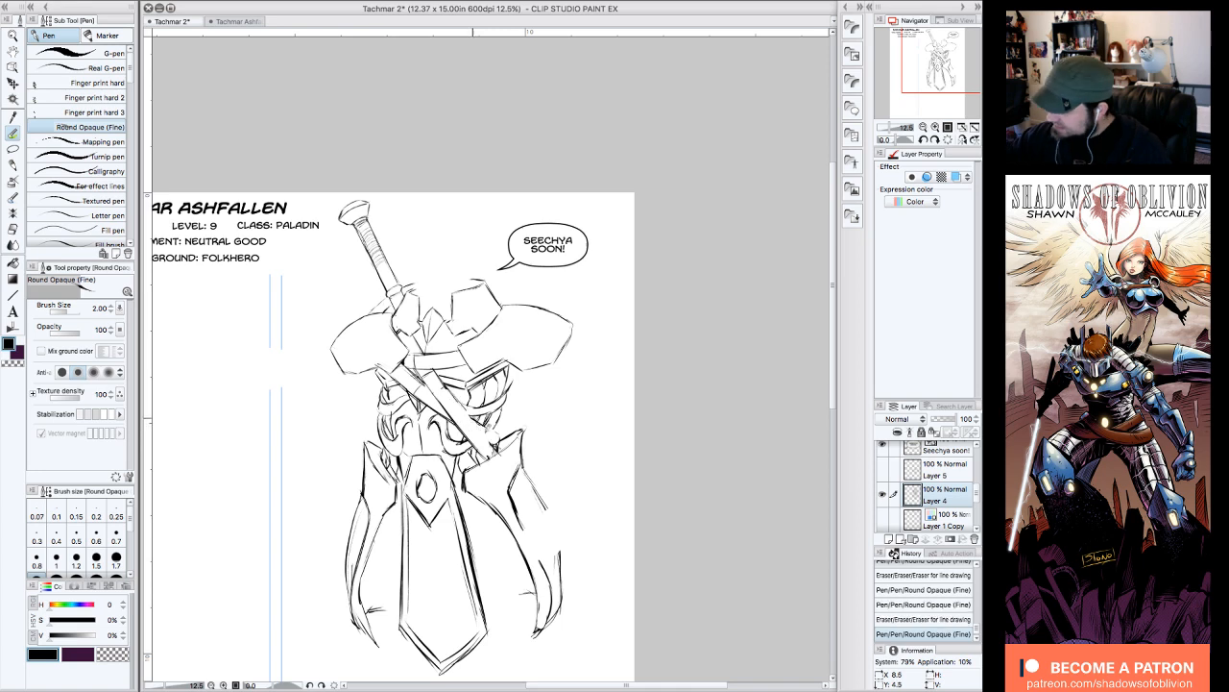
pyautogui.moveTo(473, 417); pyautogui.dragTo(498, 446)
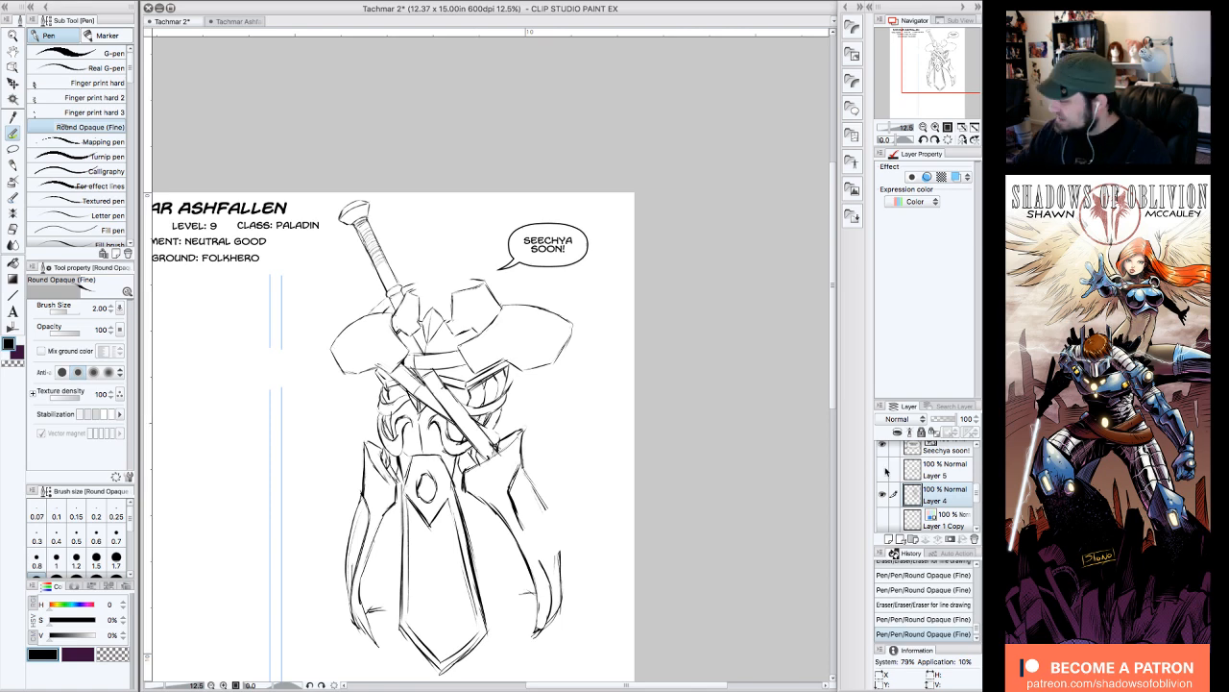
pyautogui.click(882, 520)
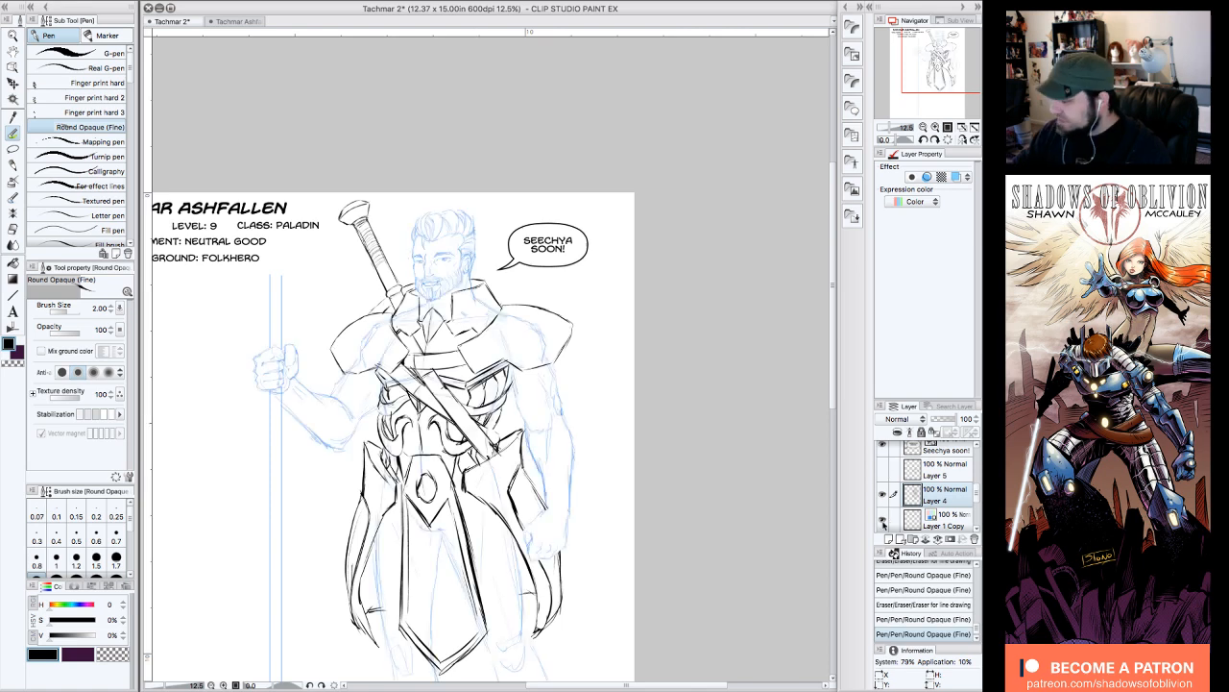
pyautogui.click(882, 520)
pyautogui.hotkey('ctrl', '+')
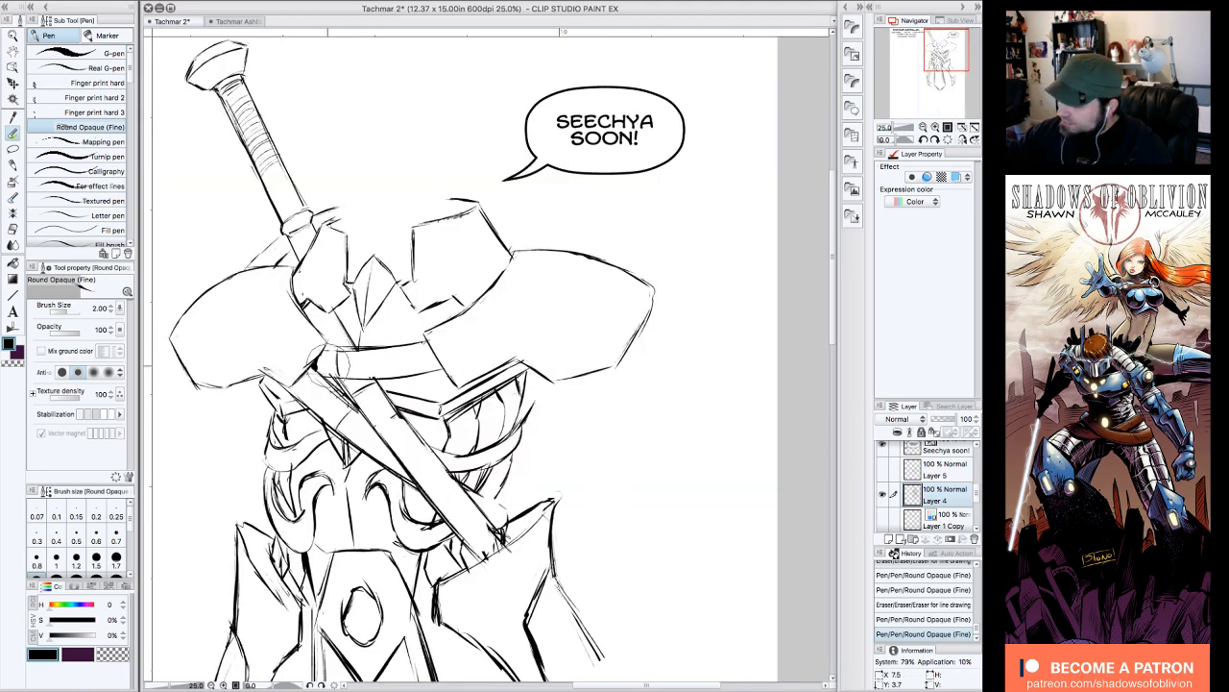
# - Erase stray lines where the straps meet the sword-side shoulder pad and redraw the main diagonal strap's edges from collar to hip
pyautogui.moveTo(328, 365); pyautogui.dragTo(336, 378)
pyautogui.moveTo(344, 386); pyautogui.dragTo(463, 488)
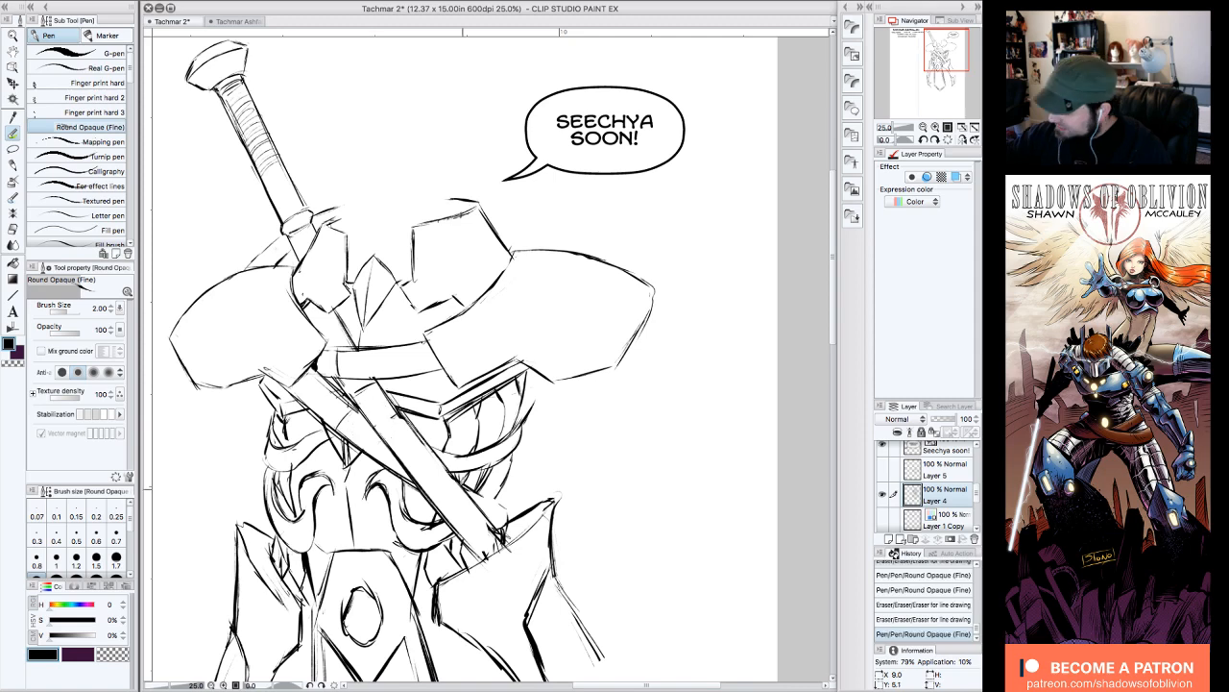
pyautogui.moveTo(403, 423); pyautogui.dragTo(367, 392)
pyautogui.moveTo(374, 378); pyautogui.dragTo(493, 518)
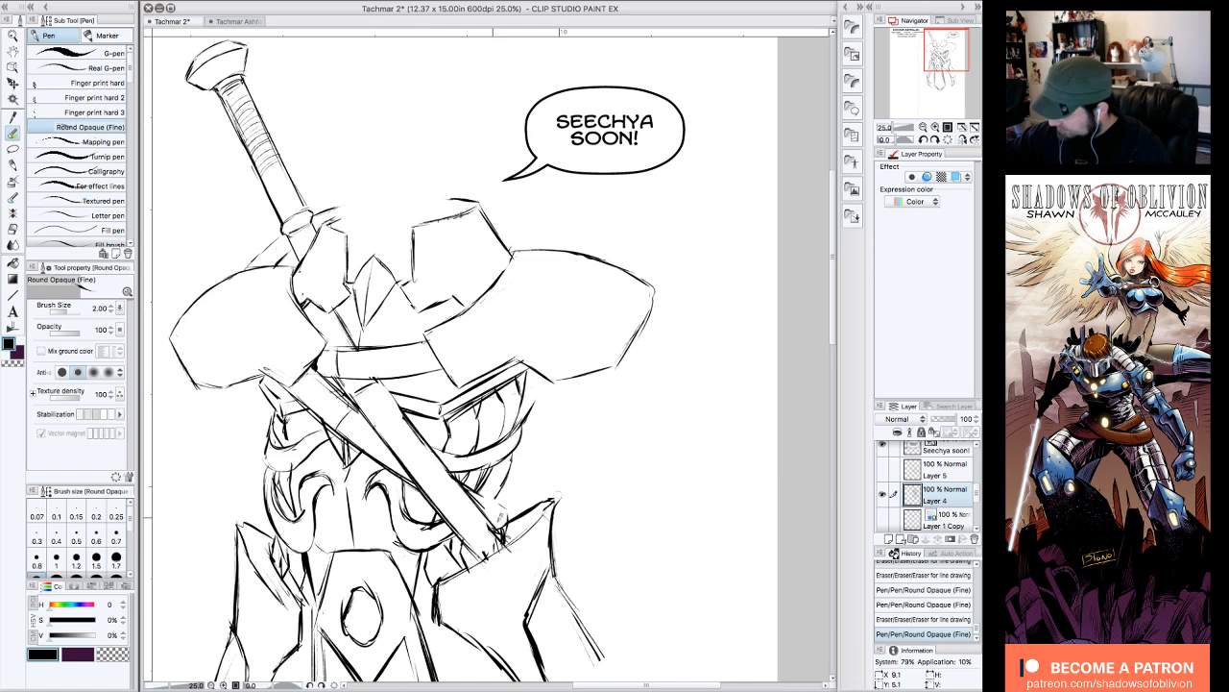
pyautogui.moveTo(398, 415); pyautogui.dragTo(501, 532)
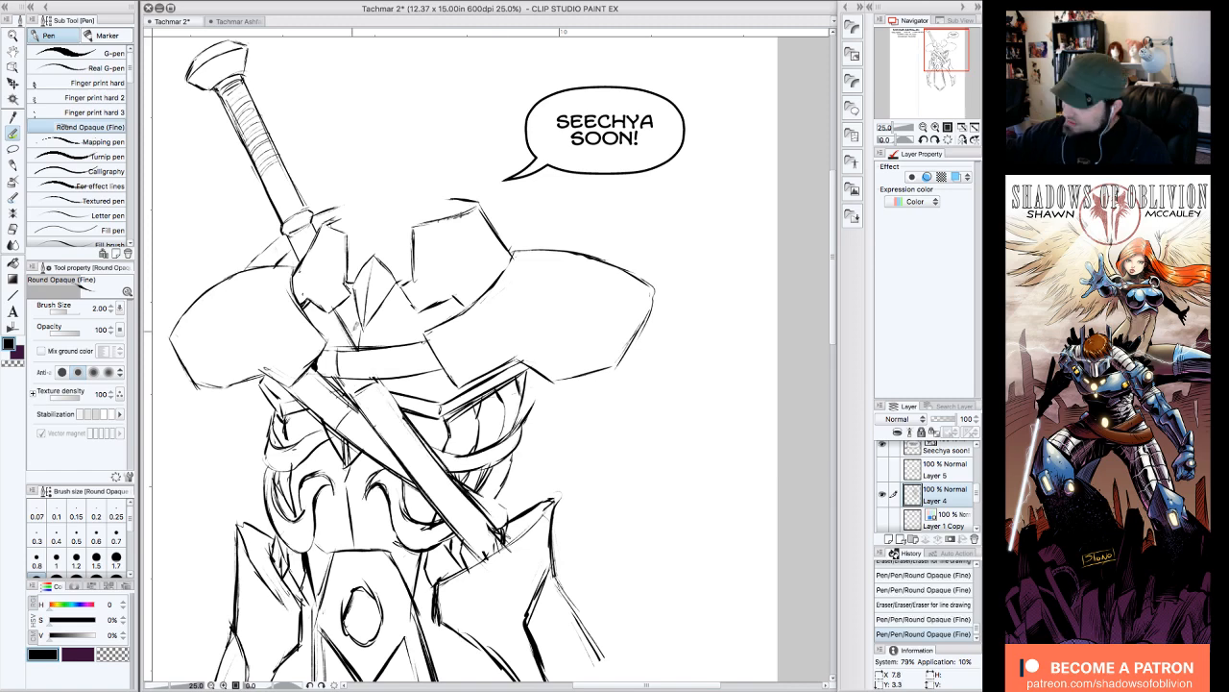
pyautogui.moveTo(352, 331); pyautogui.dragTo(360, 347)
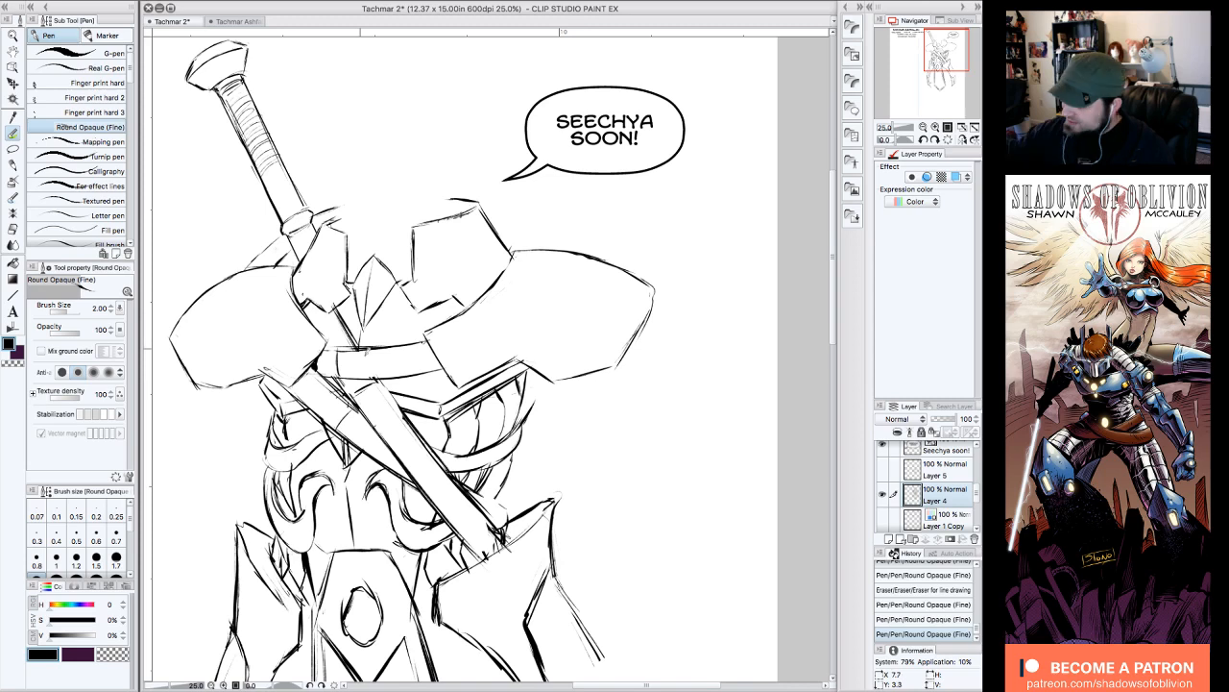
pyautogui.moveTo(362, 348); pyautogui.dragTo(367, 353)
pyautogui.click(923, 126)
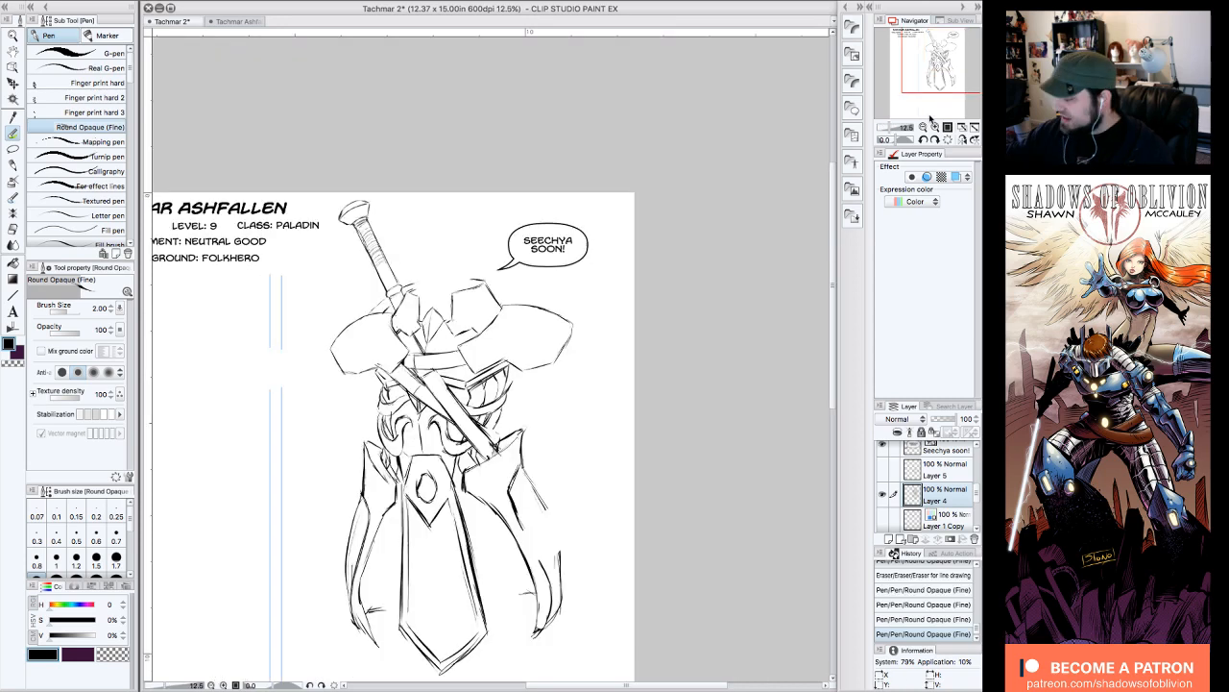
pyautogui.click(934, 127)
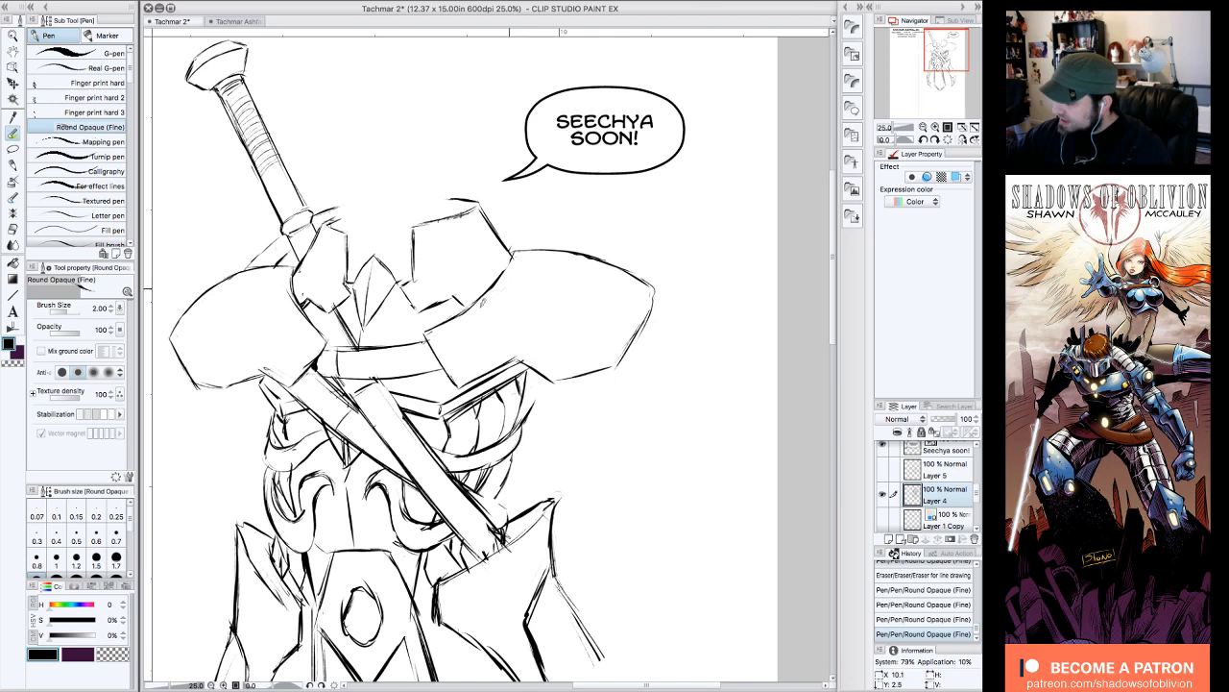
# - Touch up the strap beneath the sword-side collar and tidy its lower end at the opposite hip with eraser and pen
pyautogui.moveTo(337, 304); pyautogui.dragTo(317, 279)
pyautogui.press('e')
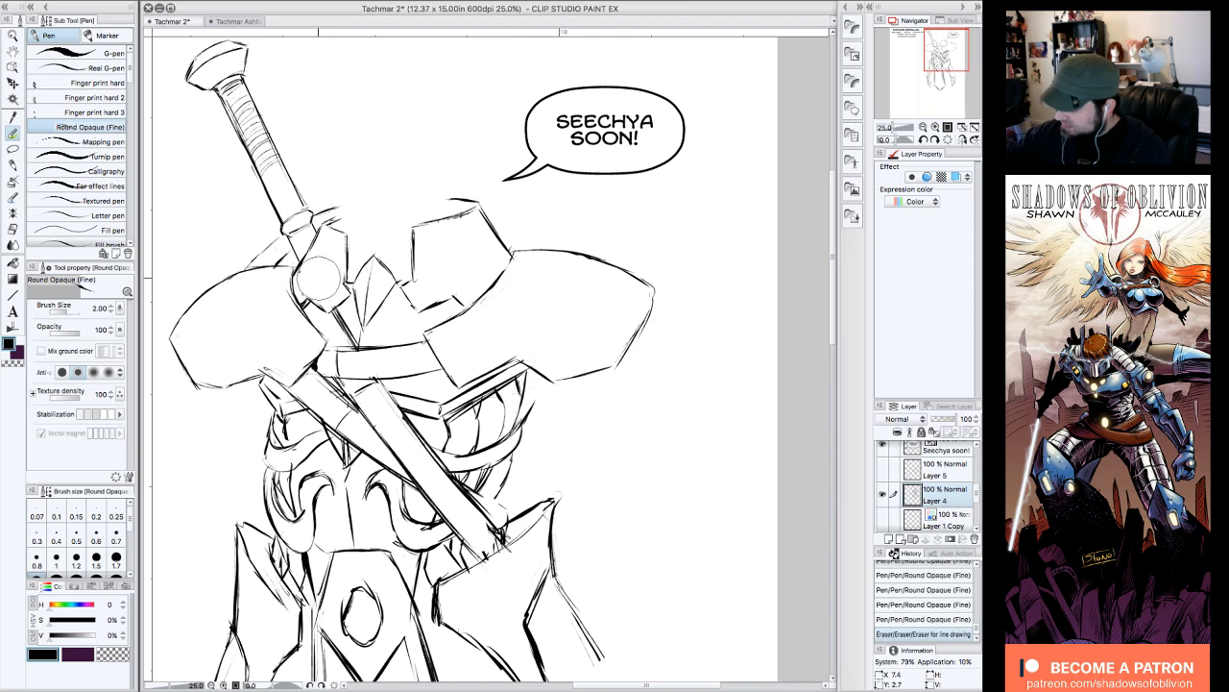
pyautogui.press('p')
pyautogui.moveTo(476, 534); pyautogui.dragTo(478, 539)
pyautogui.press('p')
pyautogui.moveTo(491, 496); pyautogui.dragTo(499, 518)
pyautogui.press('e')
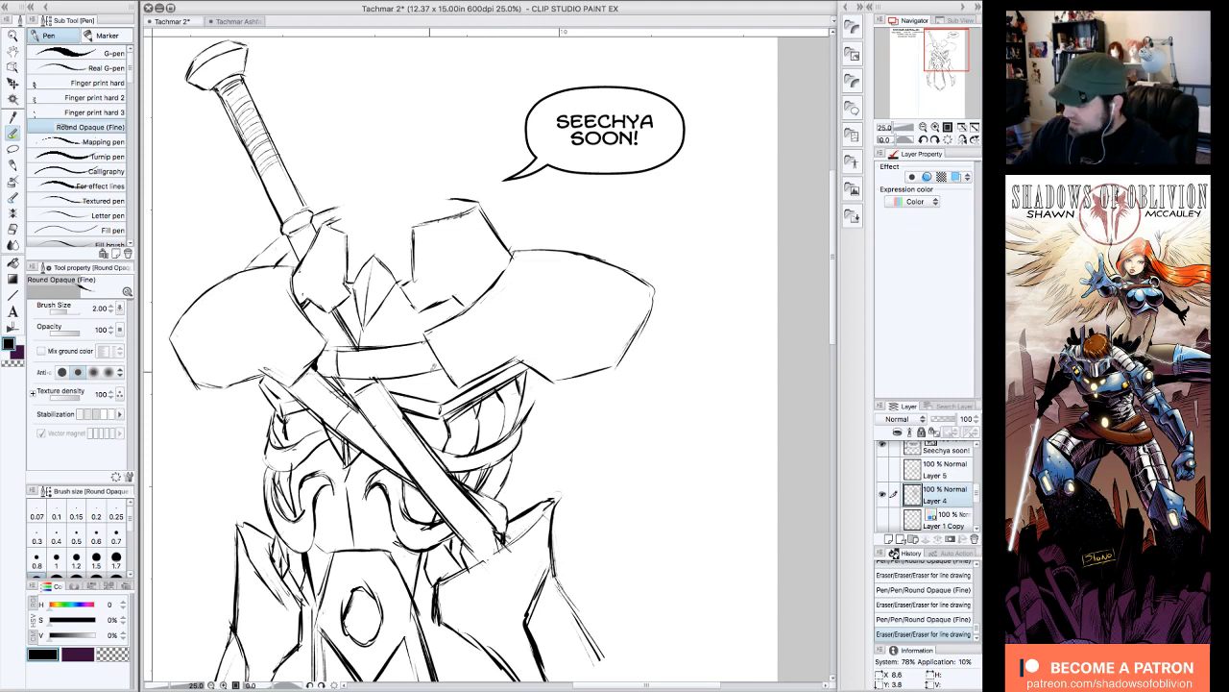
# - Draw a band across the middle of the diagonal strap, with the blue body sketch shown again for reference
pyautogui.moveTo(429, 369); pyautogui.dragTo(374, 421)
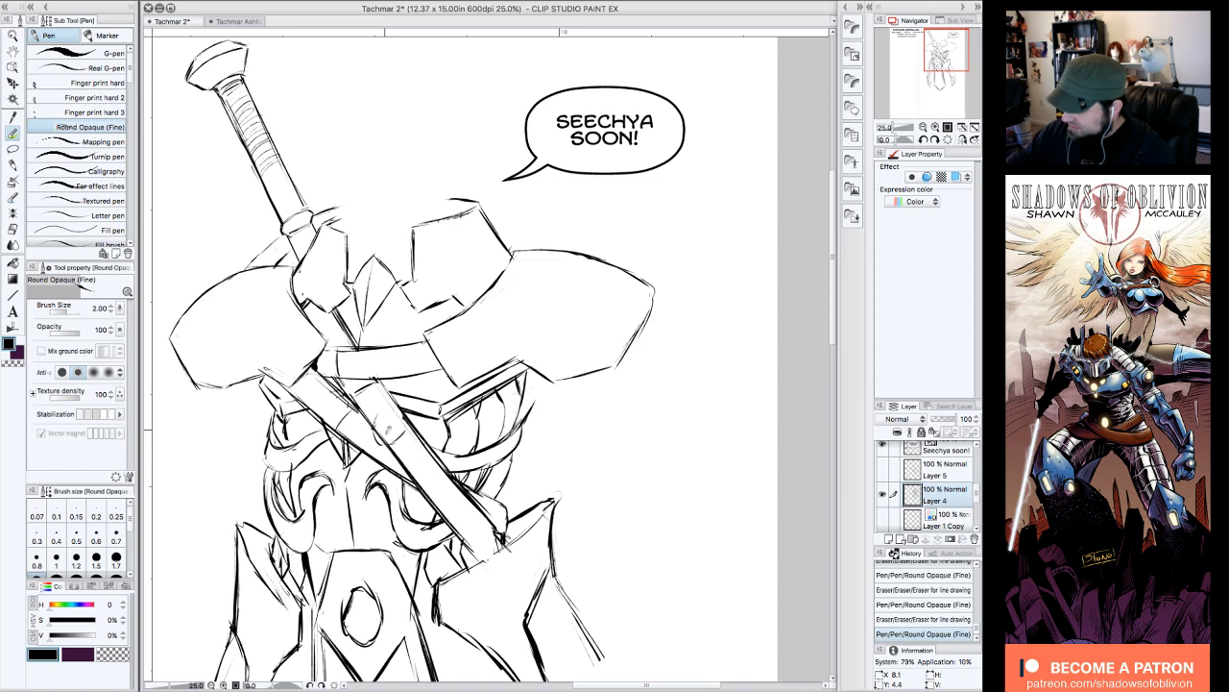
pyautogui.moveTo(386, 432); pyautogui.dragTo(405, 431)
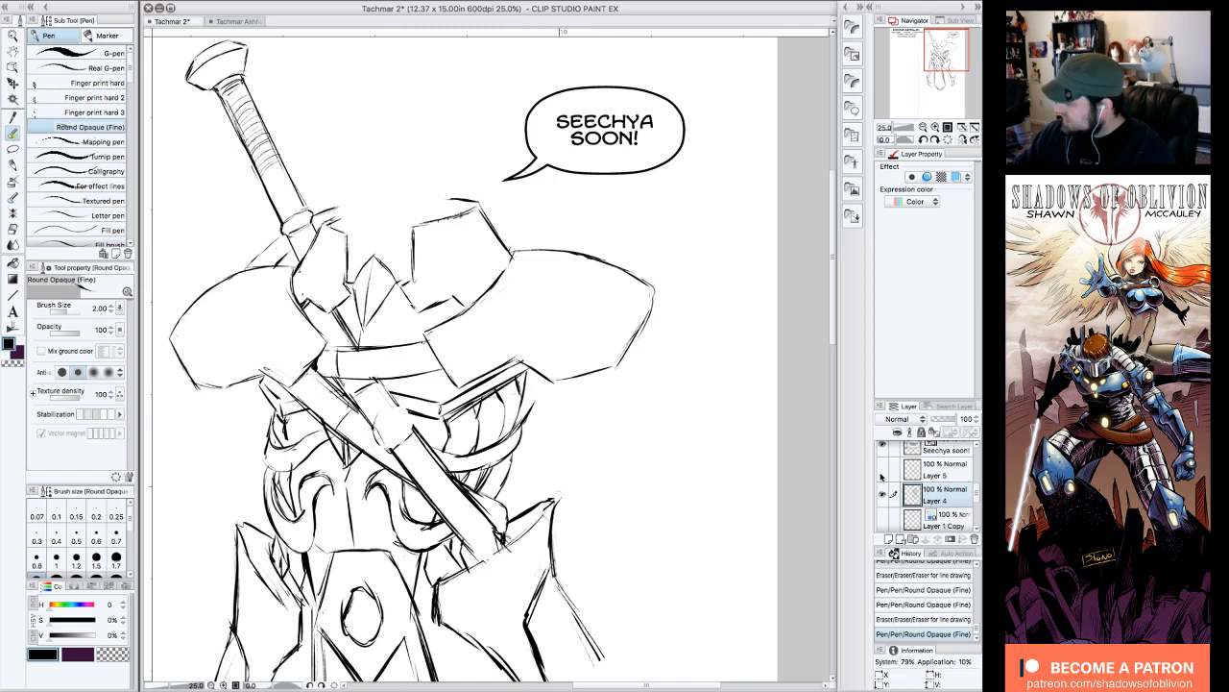
pyautogui.click(882, 519)
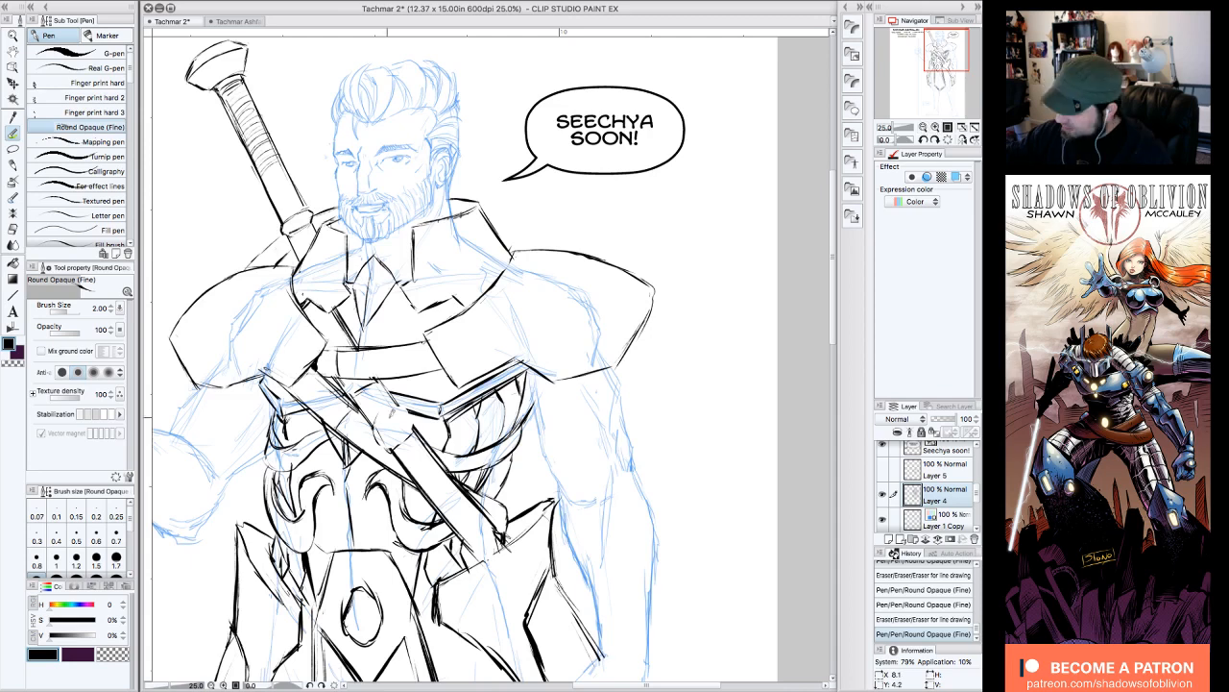
pyautogui.moveTo(387, 417); pyautogui.dragTo(406, 414)
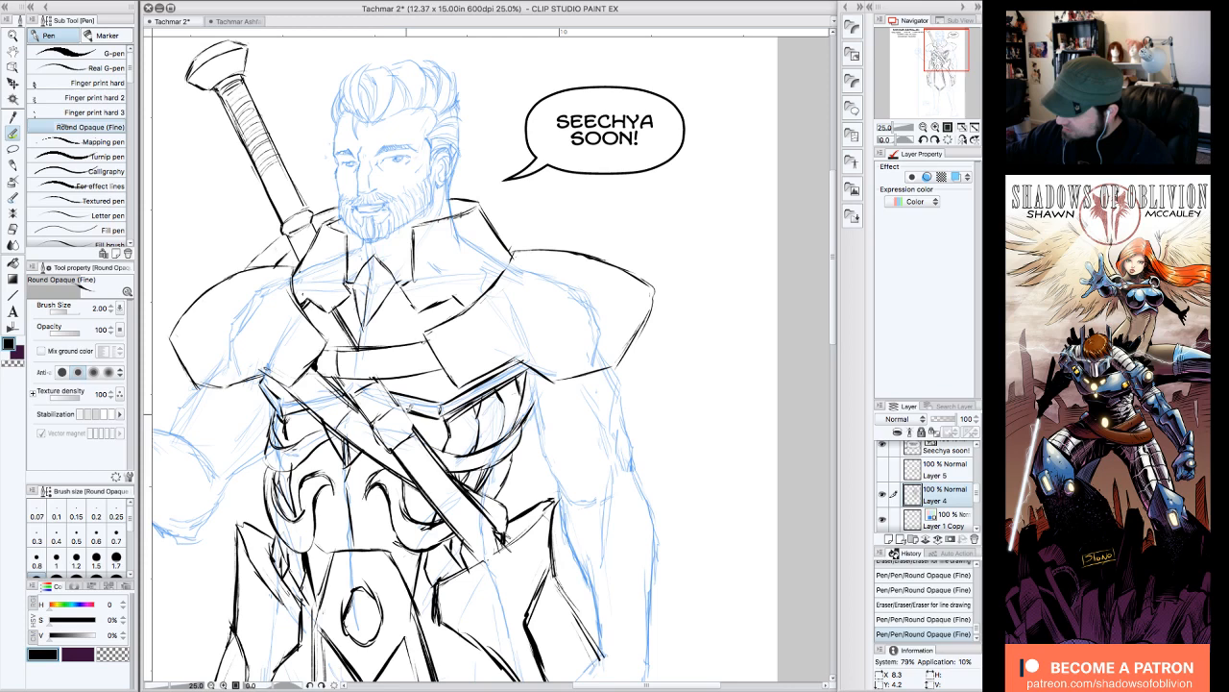
pyautogui.click(923, 126)
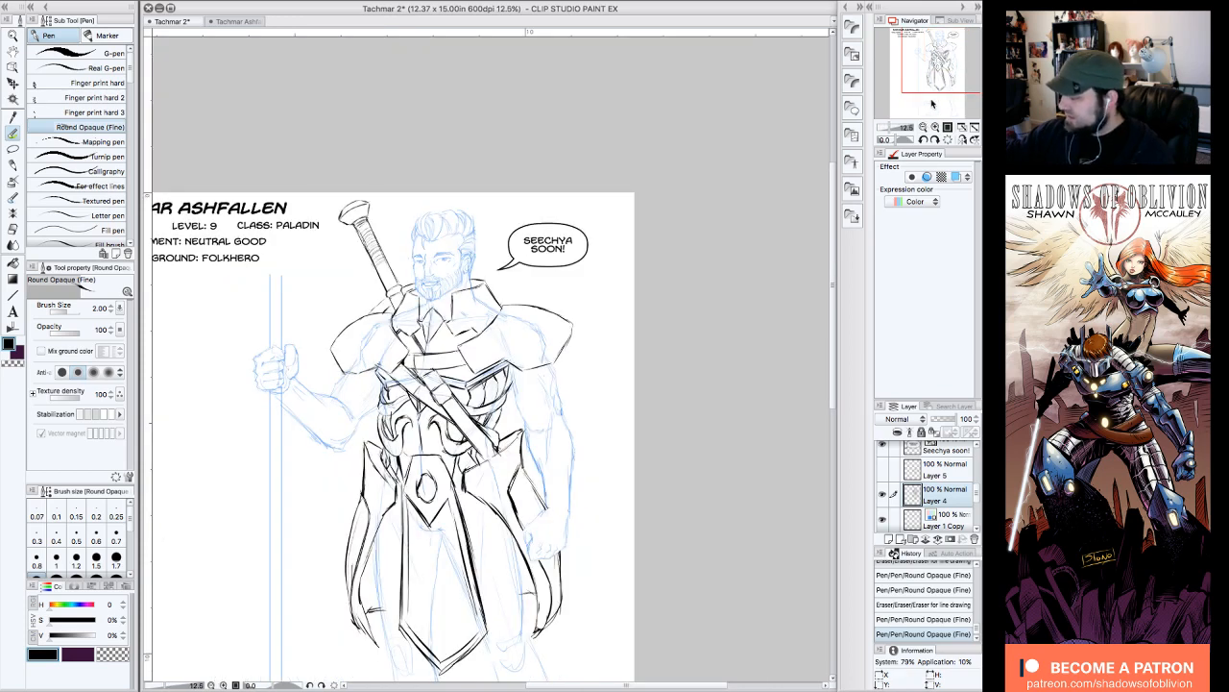
# - Hide the blue body sketch, erase the curled ornaments on the abdomen, and redraw the torso's center line
pyautogui.click(883, 519)
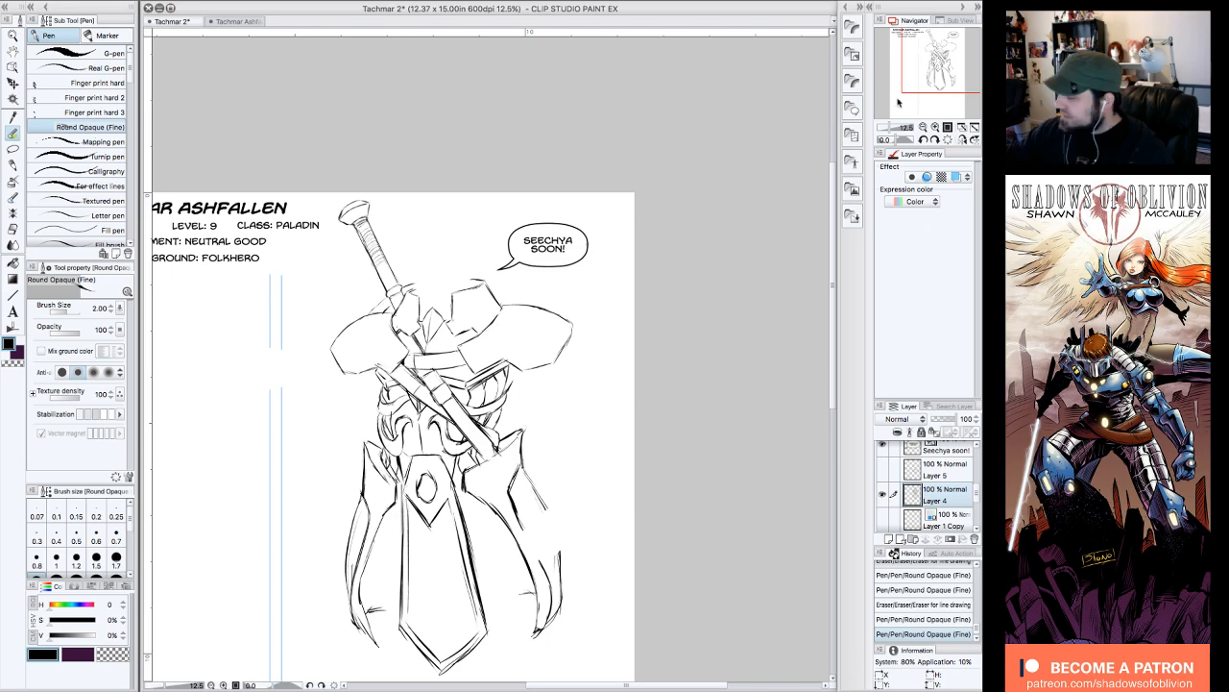
pyautogui.click(935, 126)
pyautogui.click(923, 127)
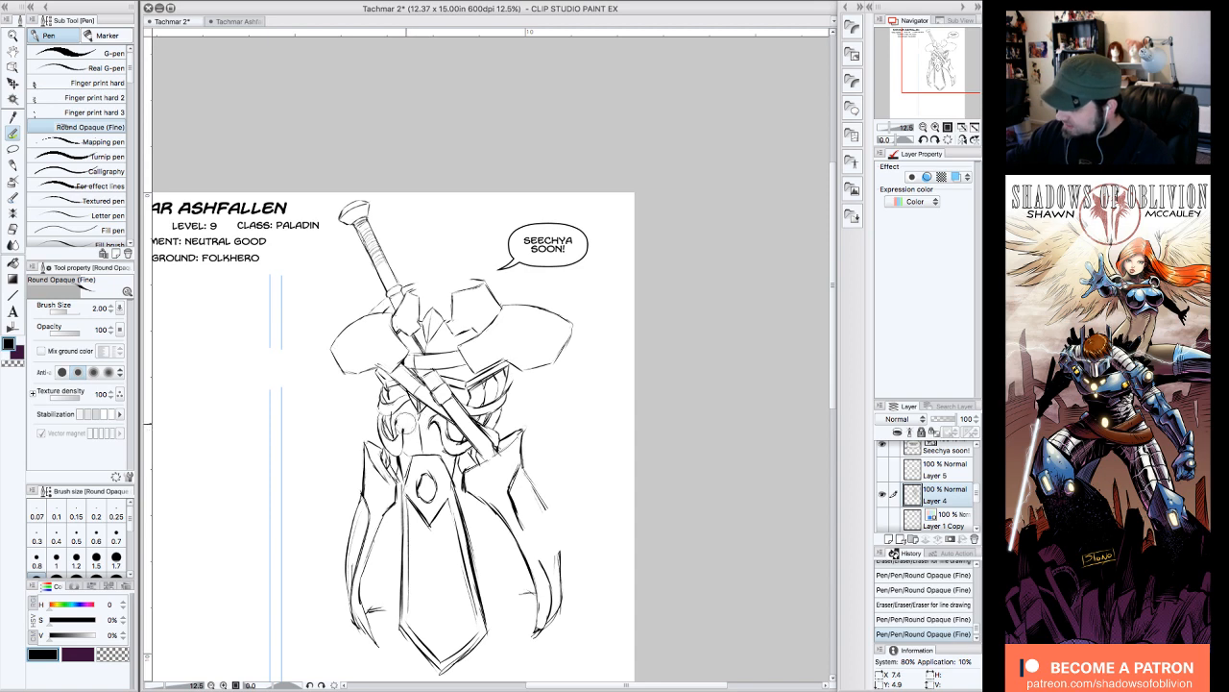
pyautogui.moveTo(406, 432)
pyautogui.mouseDown()
pyautogui.moveTo(400, 448)
pyautogui.moveTo(437, 424)
pyautogui.moveTo(455, 459)
pyautogui.mouseUp()
pyautogui.moveTo(423, 389)
pyautogui.mouseDown()
pyautogui.moveTo(391, 396)
pyautogui.moveTo(425, 424)
pyautogui.mouseUp()
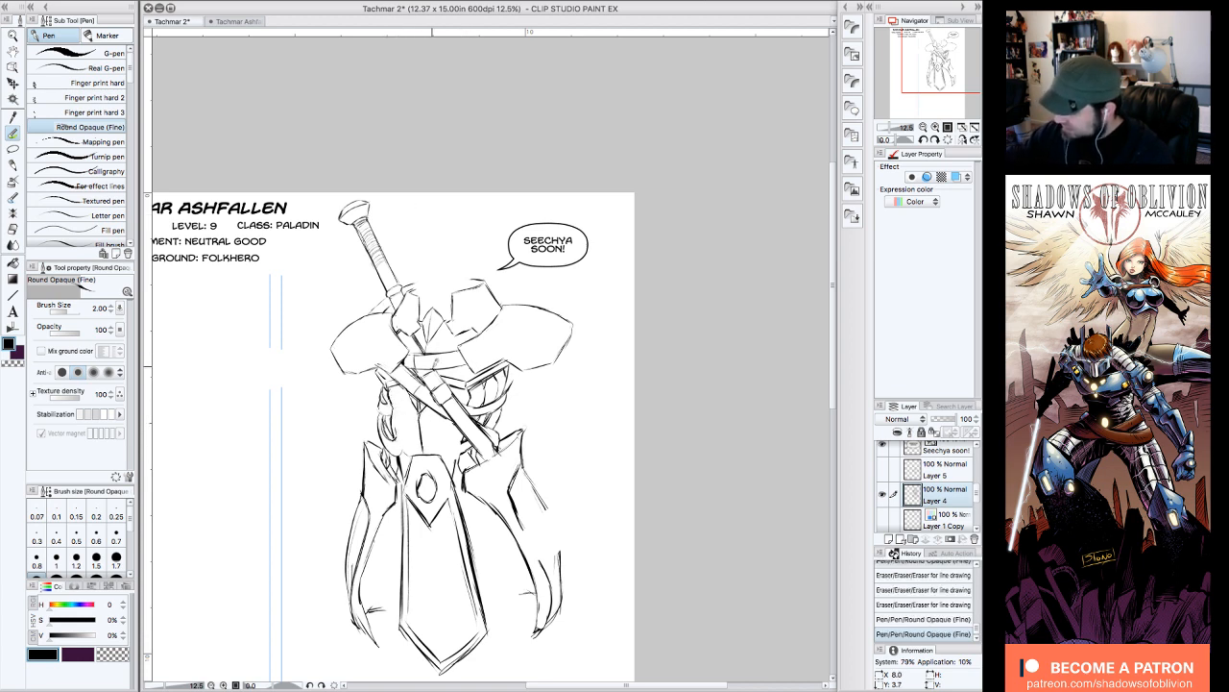
# - Erase the horizontal chest strap, show the blue body sketch, and redraw the diagonal strap's upper part across the chest
pyautogui.moveTo(414, 334)
pyautogui.mouseDown()
pyautogui.moveTo(420, 344)
pyautogui.moveTo(490, 319)
pyautogui.mouseUp()
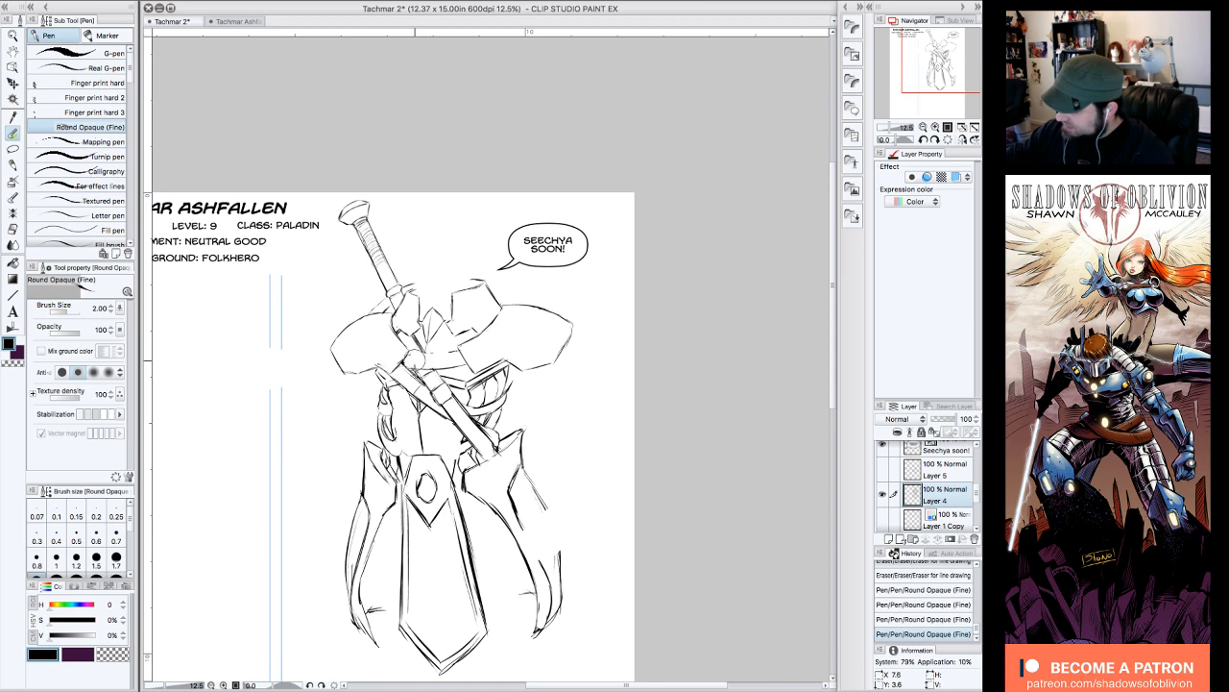
pyautogui.moveTo(440, 361)
pyautogui.mouseDown()
pyautogui.moveTo(413, 359)
pyautogui.moveTo(453, 358)
pyautogui.mouseUp()
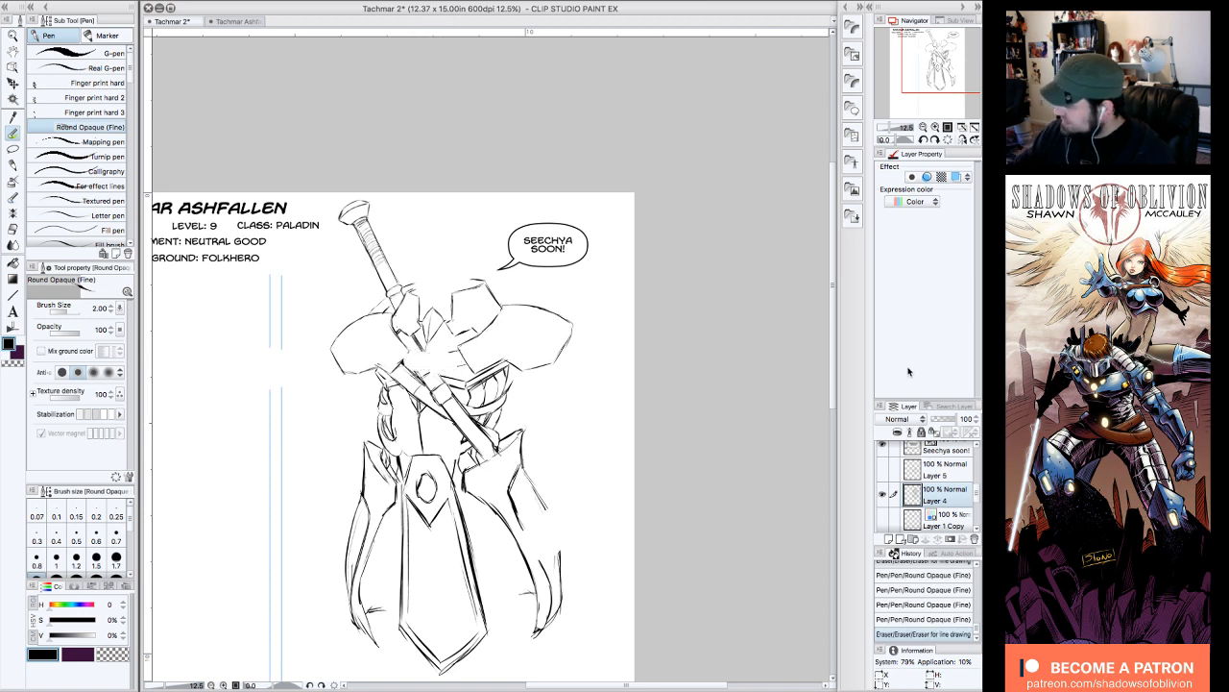
pyautogui.click(883, 520)
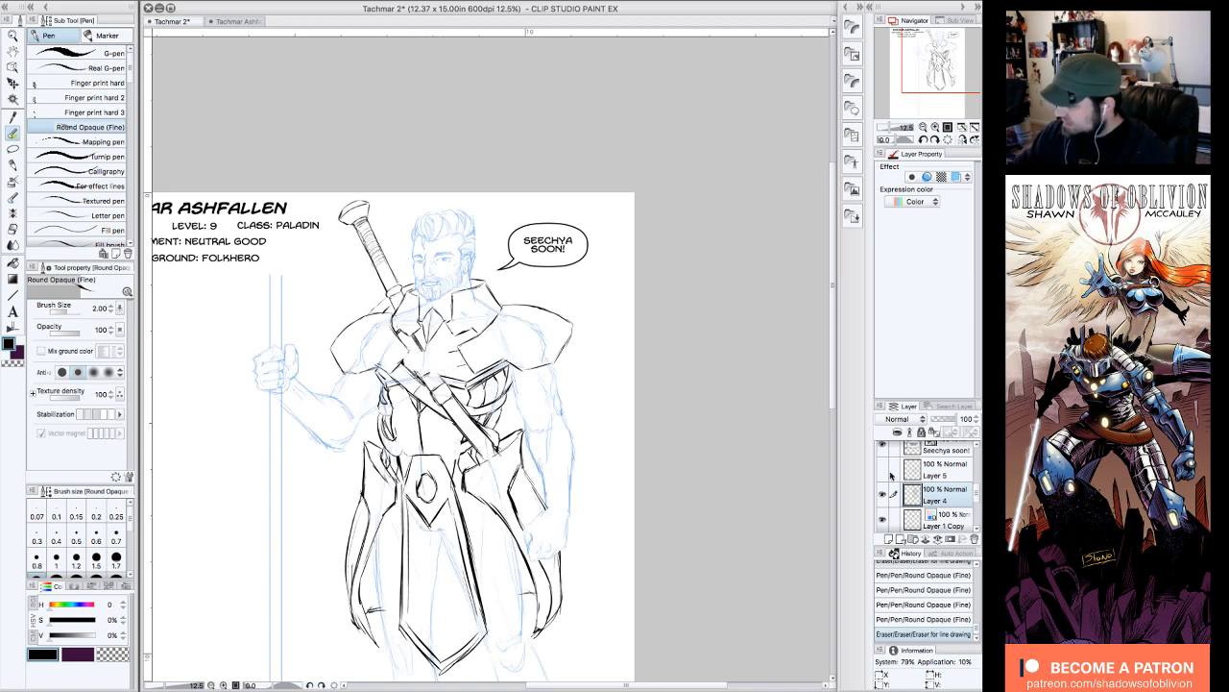
pyautogui.moveTo(420, 334); pyautogui.dragTo(423, 355)
pyautogui.moveTo(420, 336); pyautogui.dragTo(465, 403)
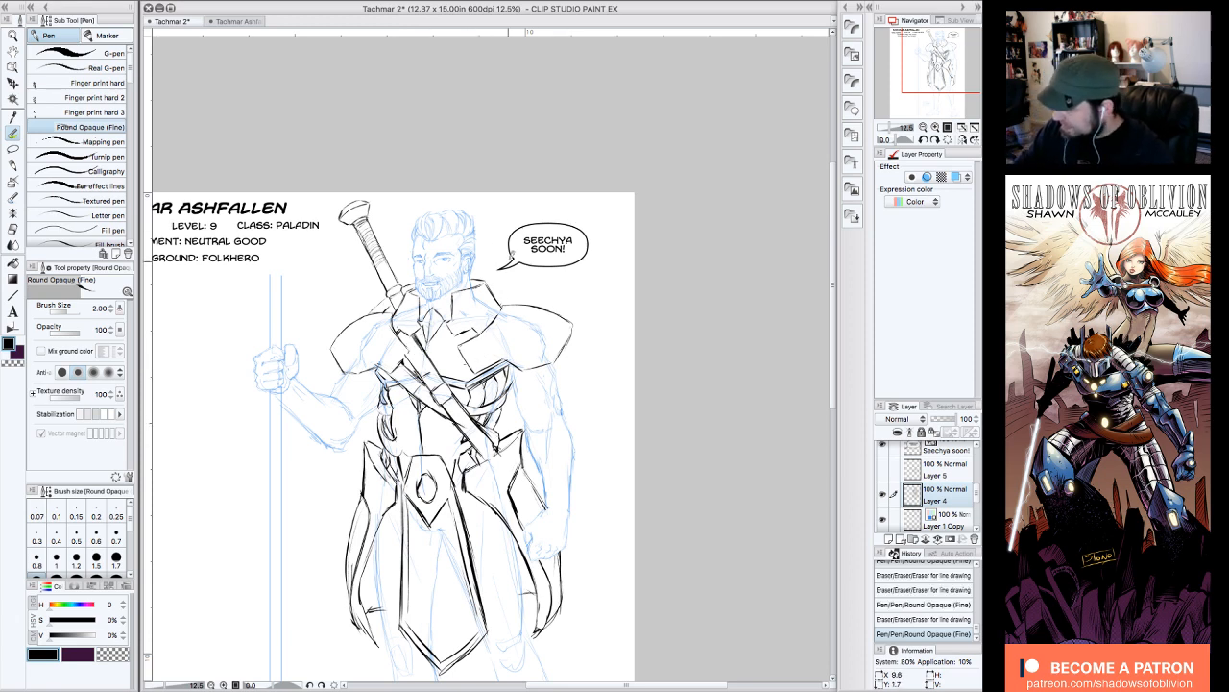
# - Draw a short strap from the collar on the side opposite the sword down to the main diagonal strap
pyautogui.moveTo(468, 343); pyautogui.dragTo(462, 354)
pyautogui.moveTo(510, 301); pyautogui.dragTo(500, 304)
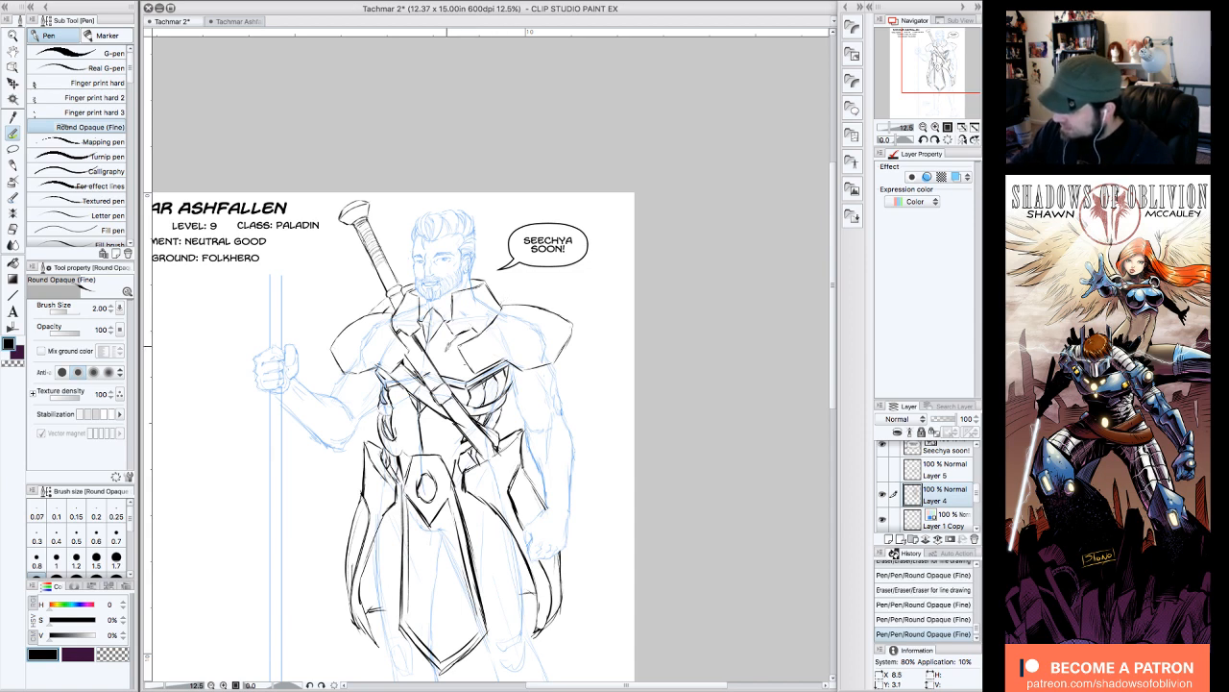
pyautogui.moveTo(453, 340)
pyautogui.mouseDown()
pyautogui.moveTo(445, 349)
pyautogui.moveTo(483, 304)
pyautogui.mouseUp()
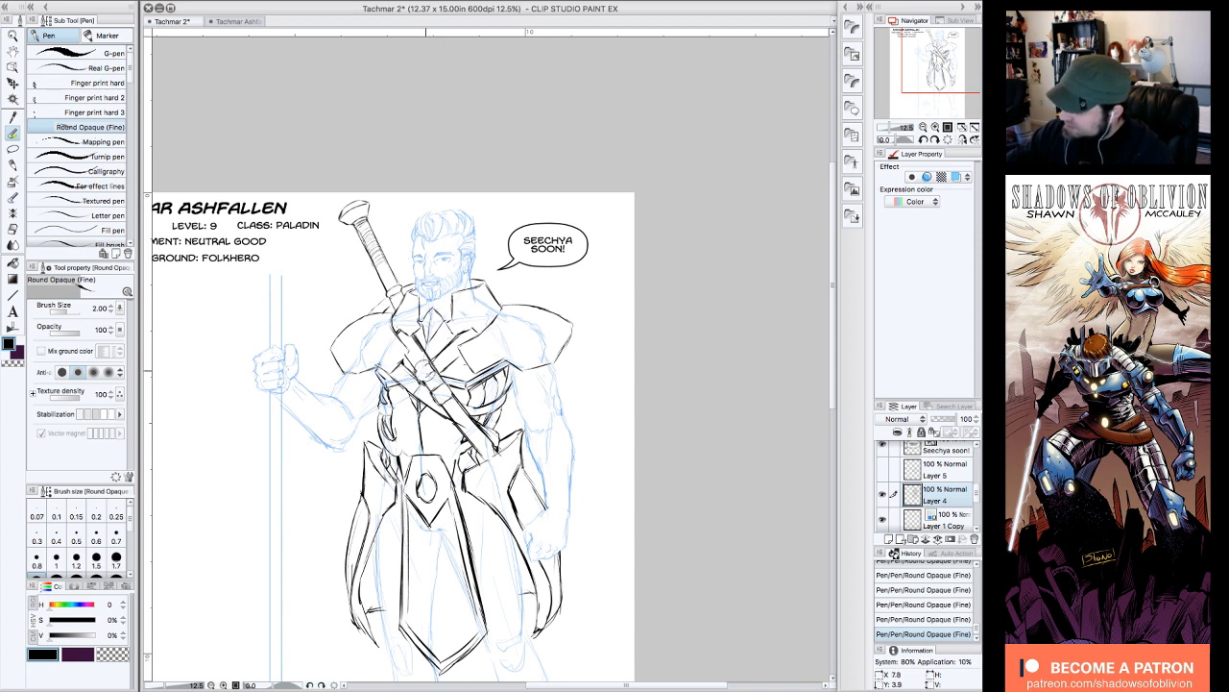
# - Draw a raised band around the diagonal strap where the straps cross at mid-chest, and refine its edges
pyautogui.moveTo(423, 365); pyautogui.dragTo(440, 363)
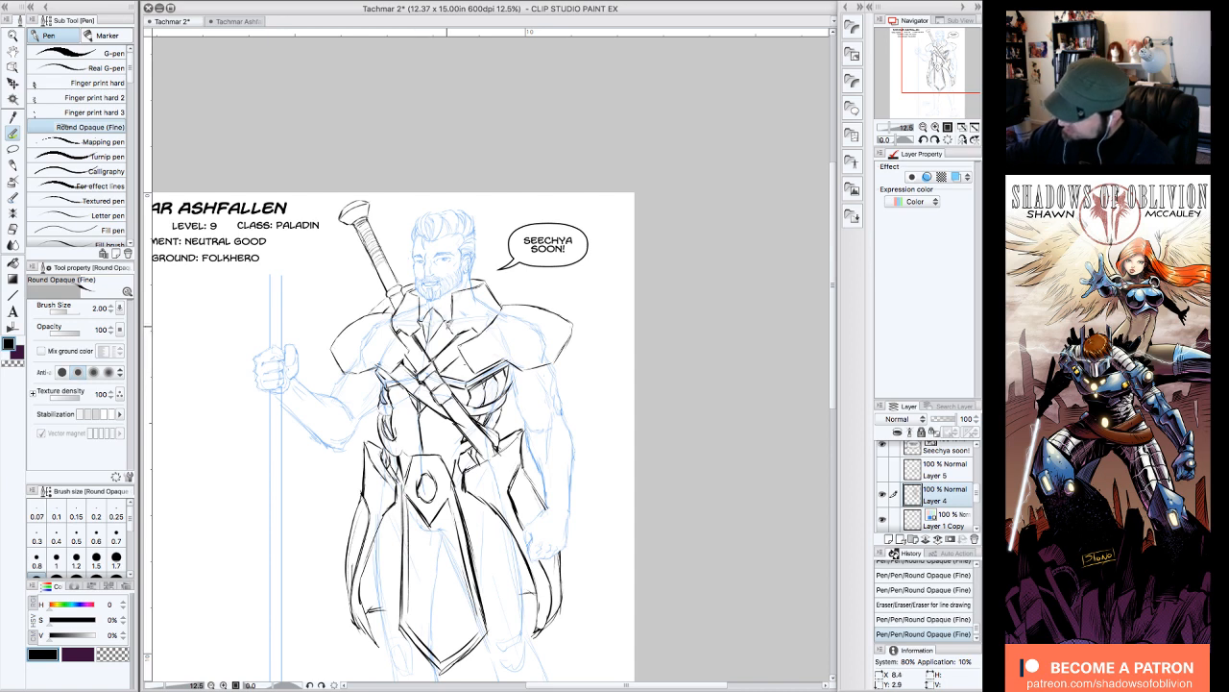
pyautogui.moveTo(432, 360)
pyautogui.mouseDown()
pyautogui.moveTo(400, 355)
pyautogui.moveTo(410, 361)
pyautogui.mouseUp()
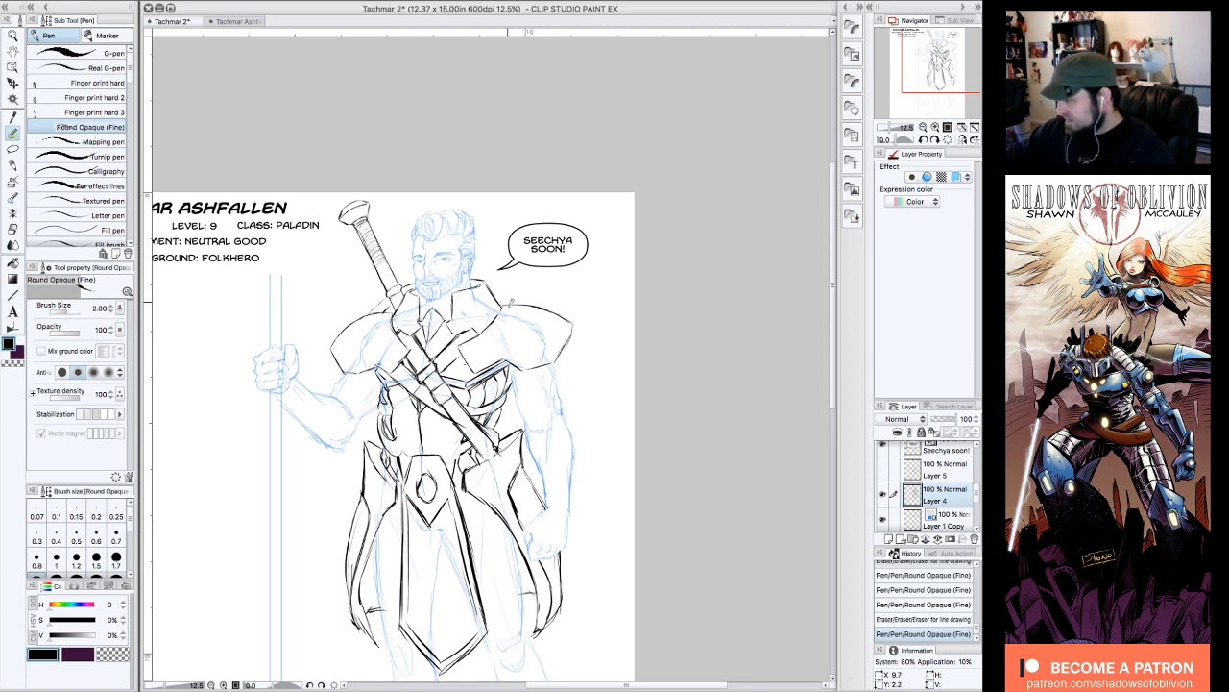
pyautogui.moveTo(440, 370); pyautogui.dragTo(432, 361)
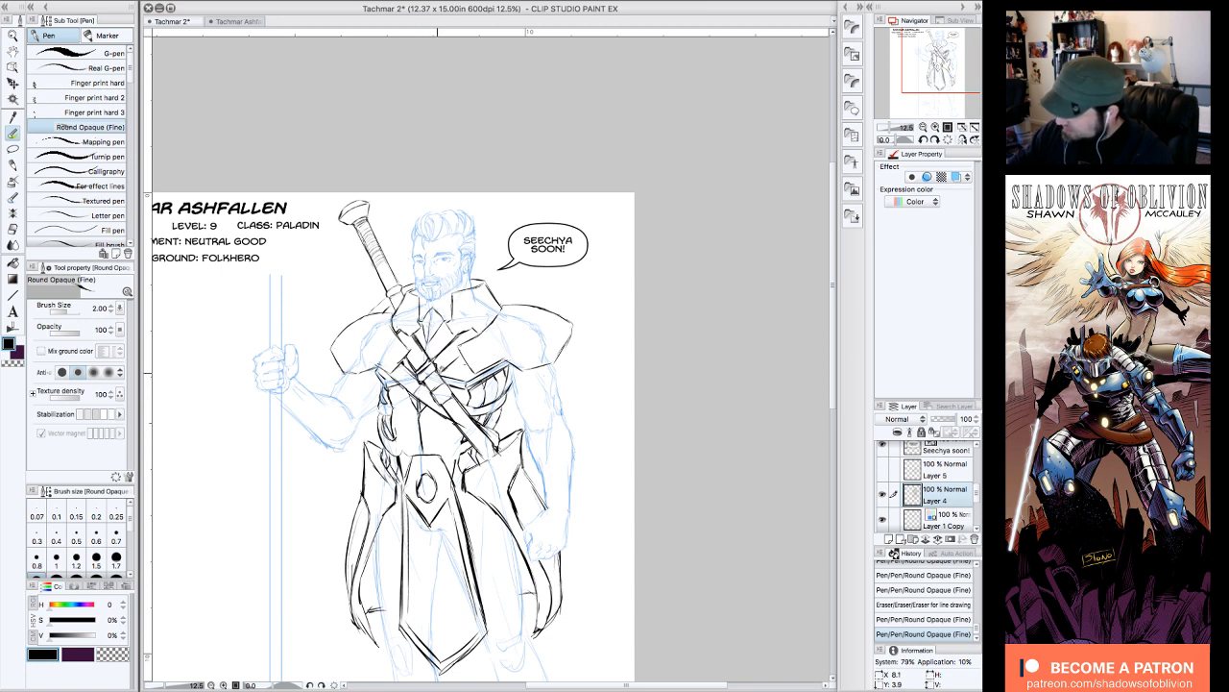
pyautogui.moveTo(436, 361)
pyautogui.mouseDown()
pyautogui.moveTo(433, 348)
pyautogui.moveTo(444, 376)
pyautogui.mouseUp()
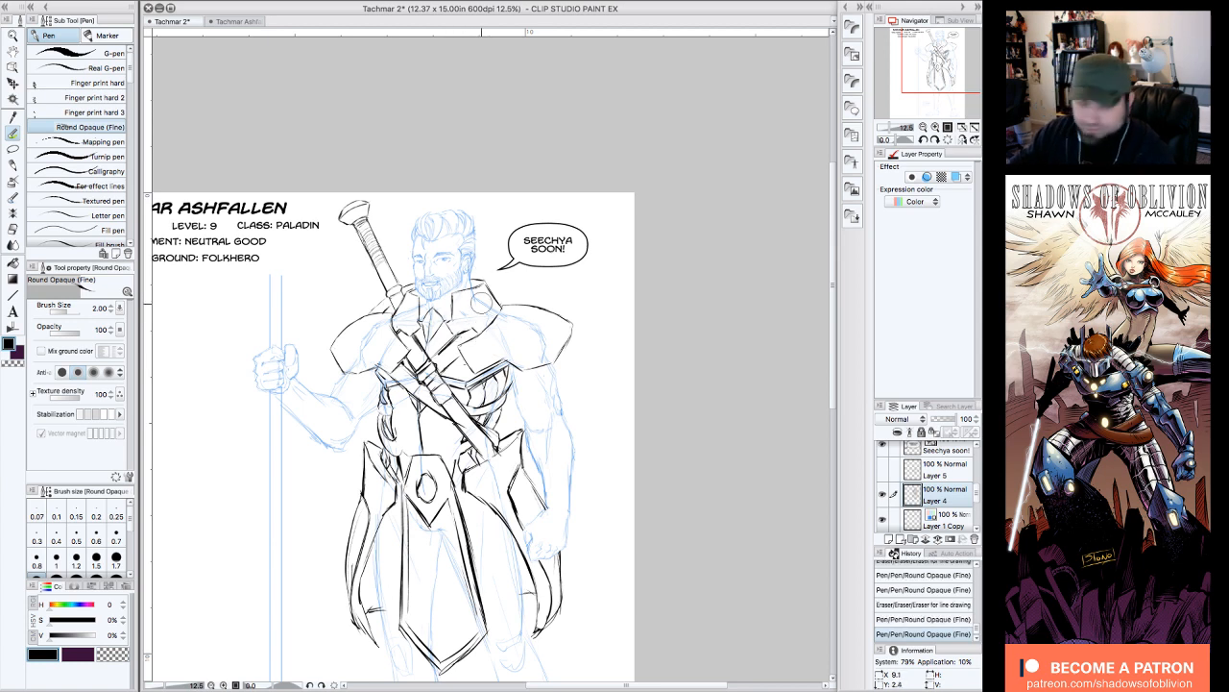
pyautogui.moveTo(452, 343); pyautogui.dragTo(432, 357)
# - Erase overlaps around the chest band and touch up the diagonal strap's edges and lower section
pyautogui.moveTo(467, 309); pyautogui.dragTo(460, 328)
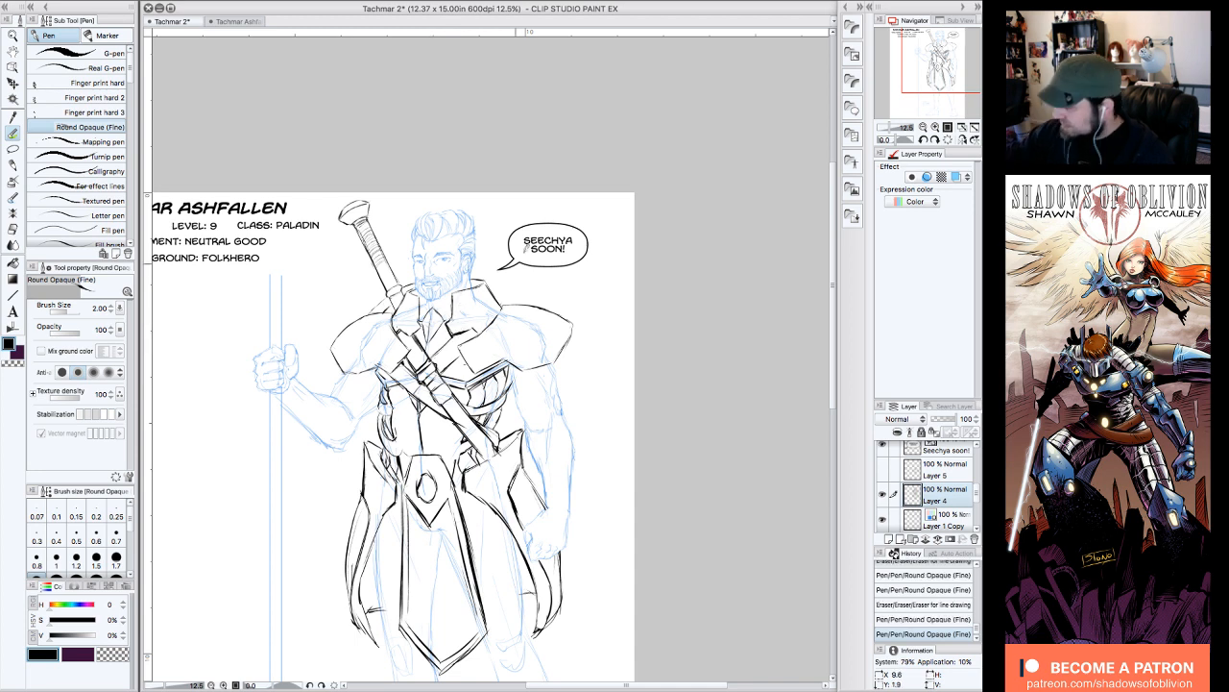
pyautogui.moveTo(463, 421); pyautogui.dragTo(455, 427)
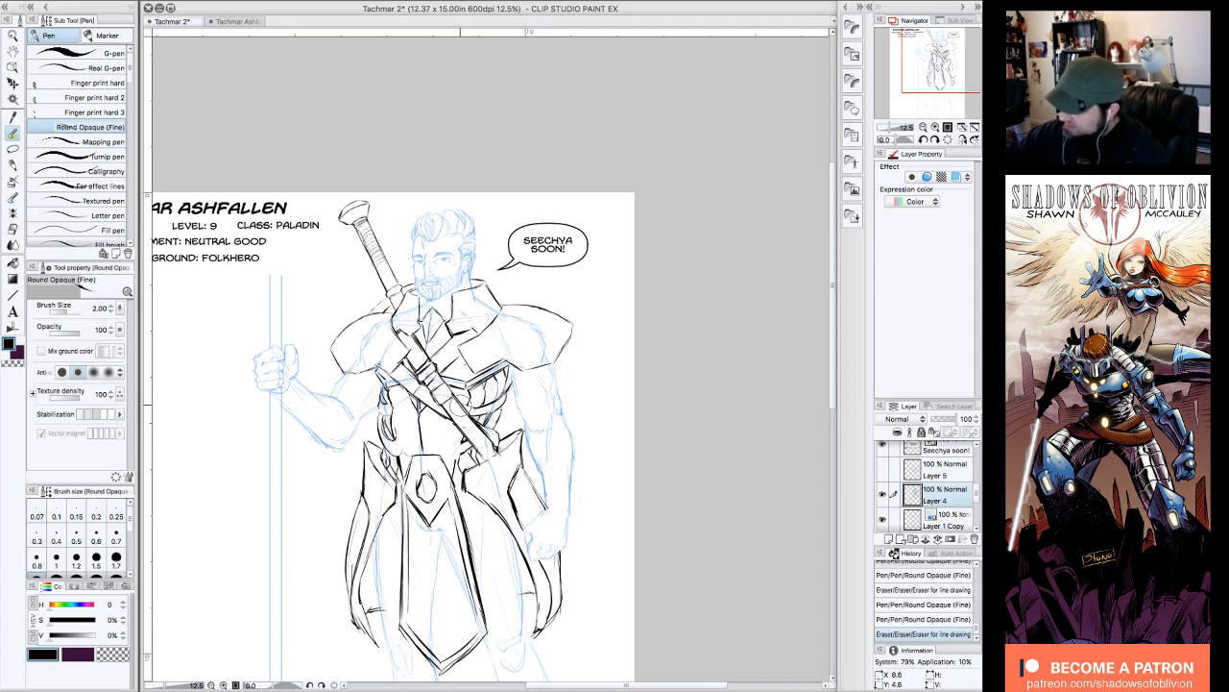
pyautogui.moveTo(404, 360); pyautogui.dragTo(413, 374)
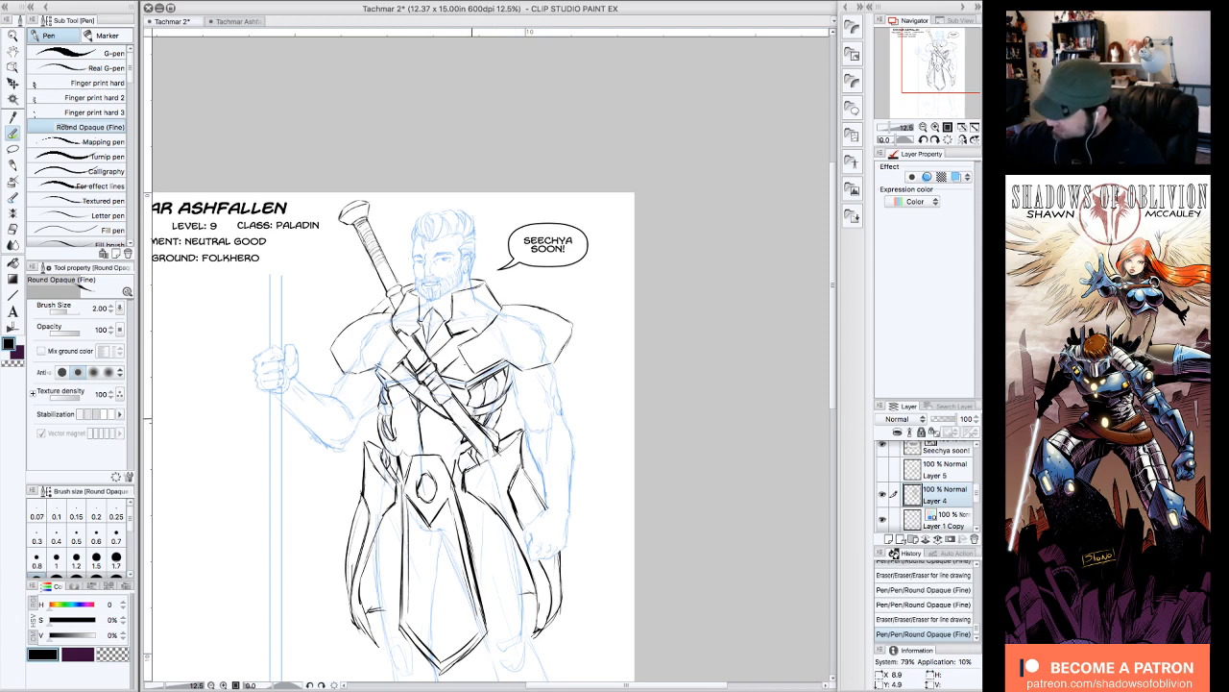
pyautogui.moveTo(469, 408); pyautogui.dragTo(479, 419)
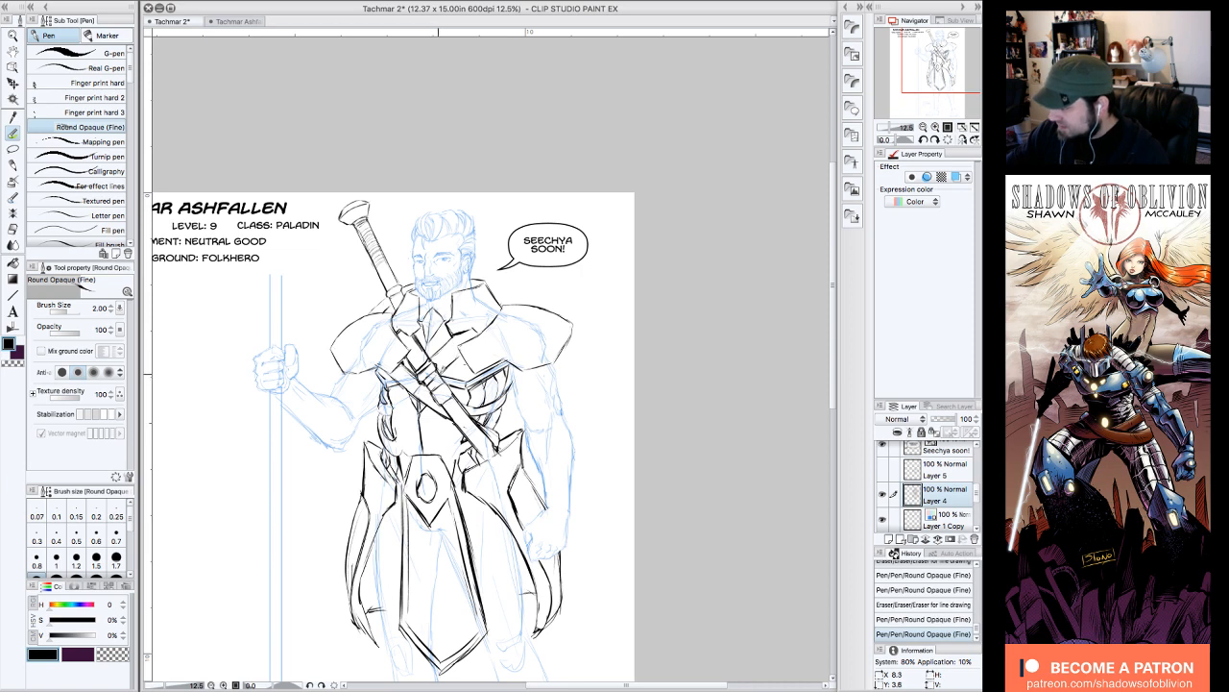
pyautogui.moveTo(455, 352)
pyautogui.mouseDown()
pyautogui.moveTo(441, 370)
pyautogui.moveTo(473, 342)
pyautogui.mouseUp()
# - Draw a round-topped cylindrical case behind the shoulder opposite the sword, clean up its cap, and add belt lines at the hips
pyautogui.moveTo(510, 282)
pyautogui.mouseDown()
pyautogui.moveTo(501, 294)
pyautogui.moveTo(520, 263)
pyautogui.mouseUp()
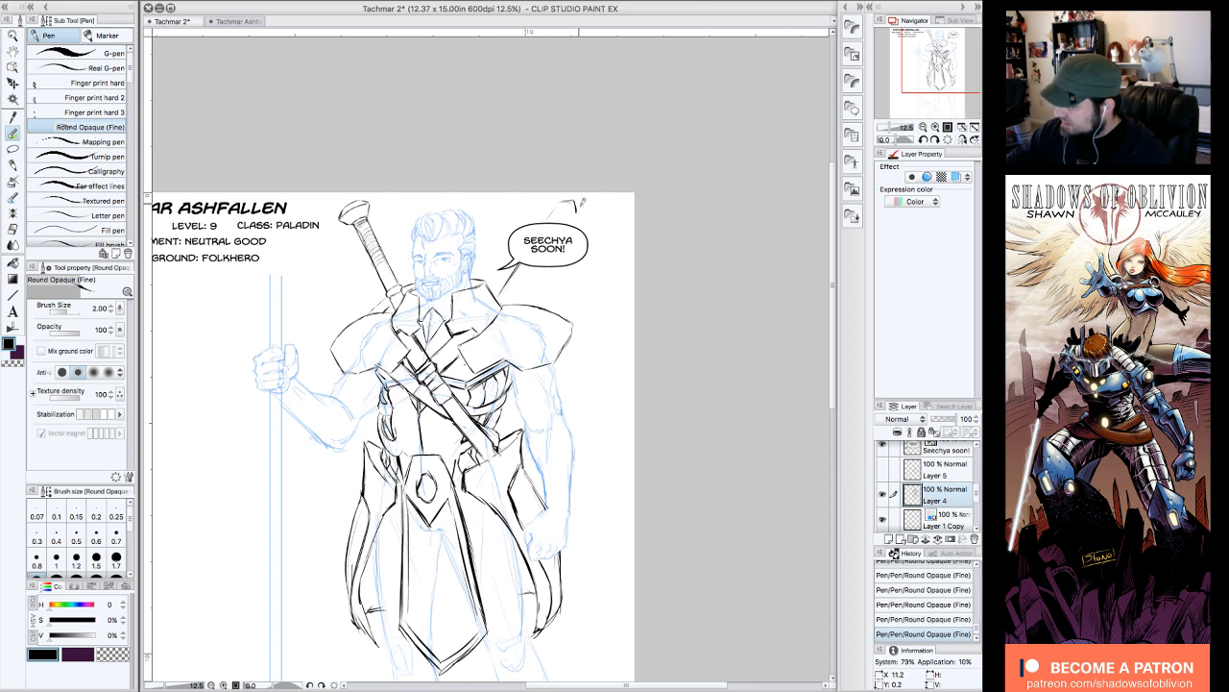
pyautogui.moveTo(548, 270); pyautogui.dragTo(523, 309)
pyautogui.moveTo(585, 212)
pyautogui.mouseDown()
pyautogui.moveTo(577, 227)
pyautogui.moveTo(573, 200)
pyautogui.moveTo(583, 217)
pyautogui.moveTo(546, 222)
pyautogui.mouseUp()
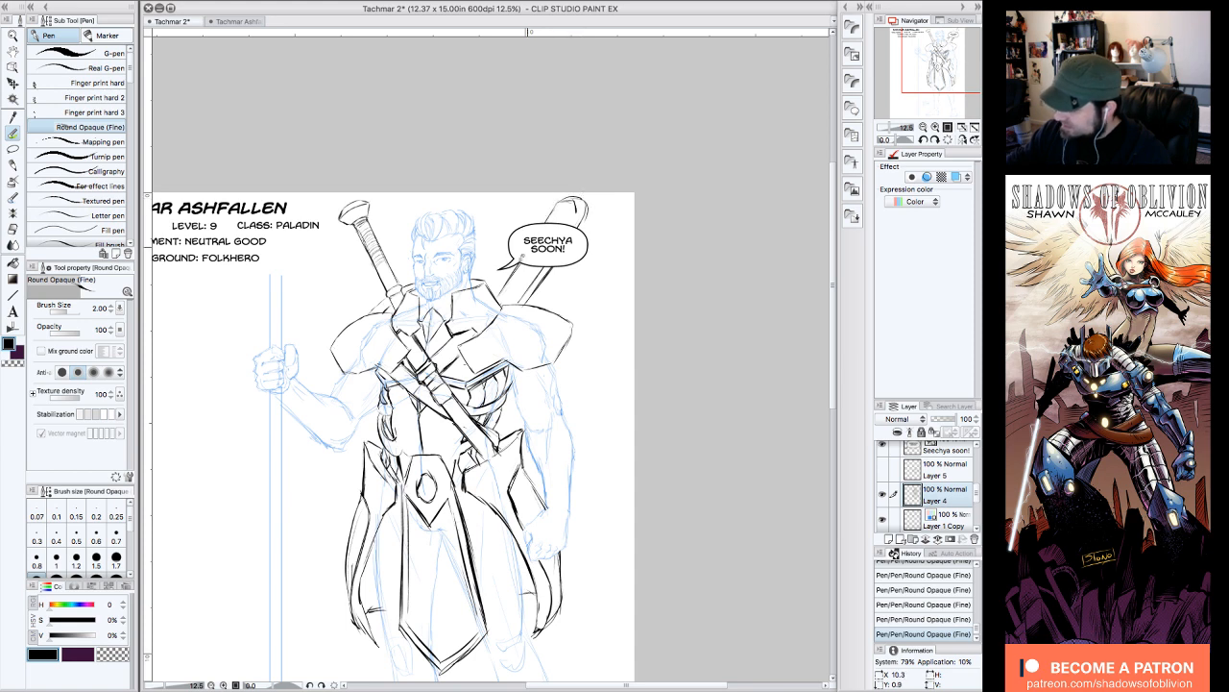
pyautogui.moveTo(515, 267); pyautogui.dragTo(493, 297)
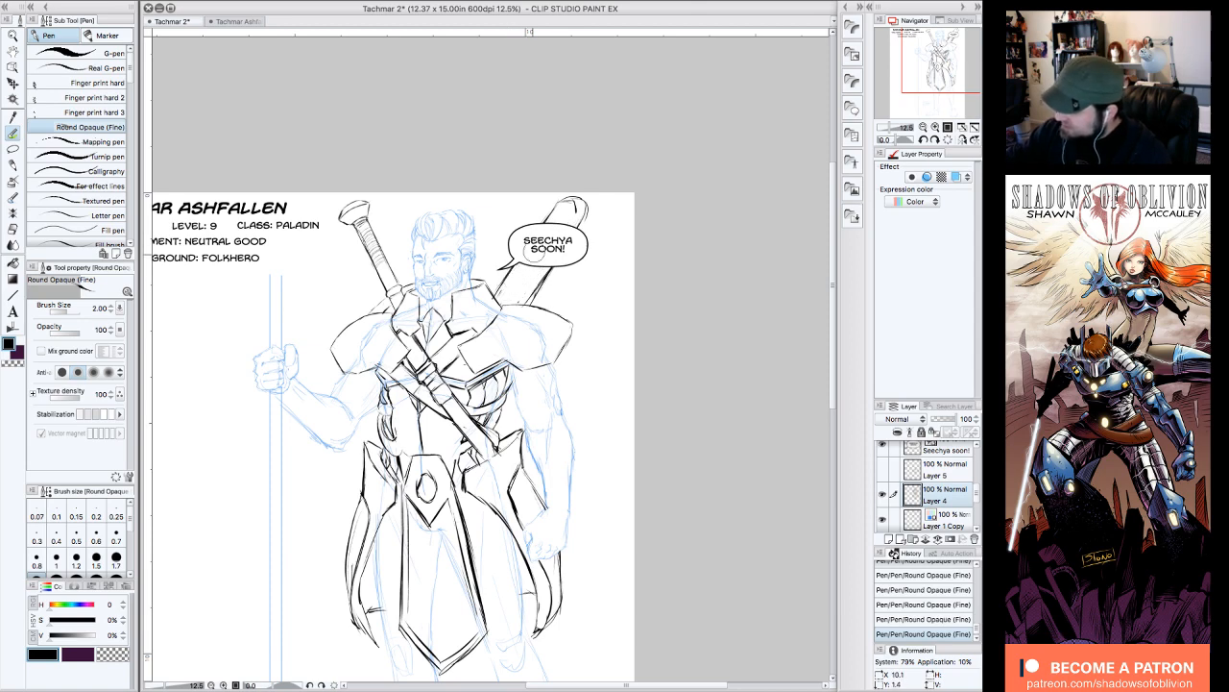
pyautogui.moveTo(574, 209); pyautogui.dragTo(568, 212)
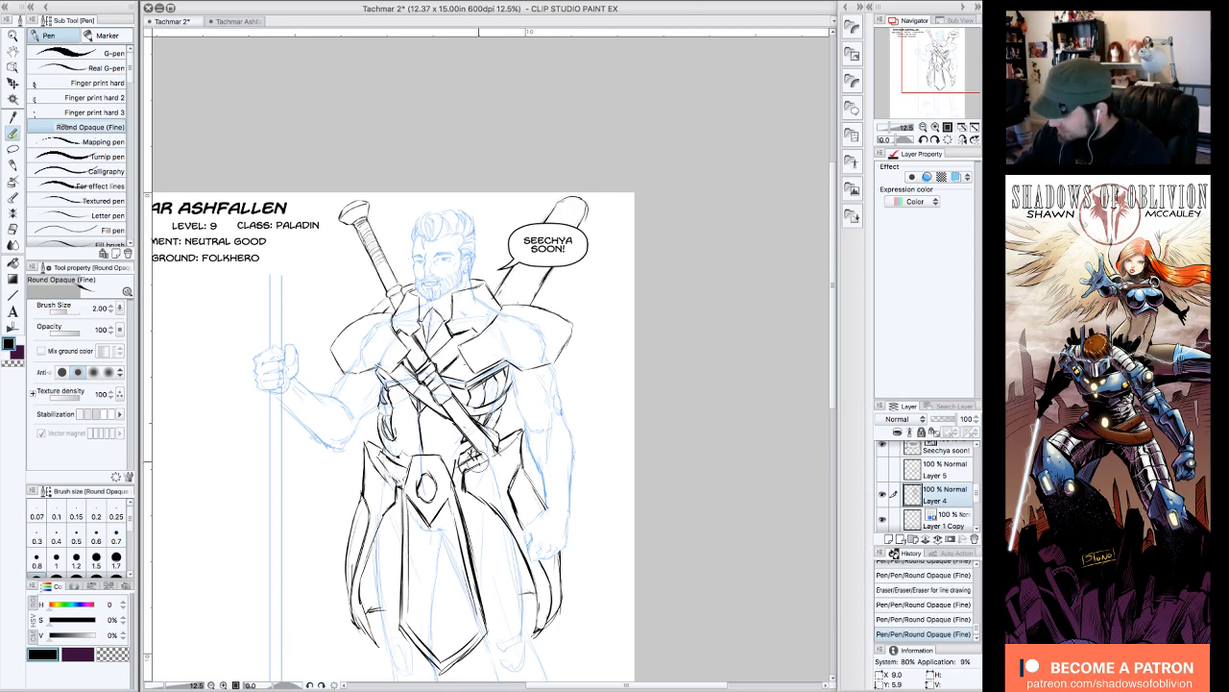
# - Hide the blue body sketch and erase the remaining rib armor lines on both sides of the torso
pyautogui.click(882, 519)
pyautogui.click(882, 520)
pyautogui.click(883, 520)
pyautogui.moveTo(494, 313); pyautogui.dragTo(488, 307)
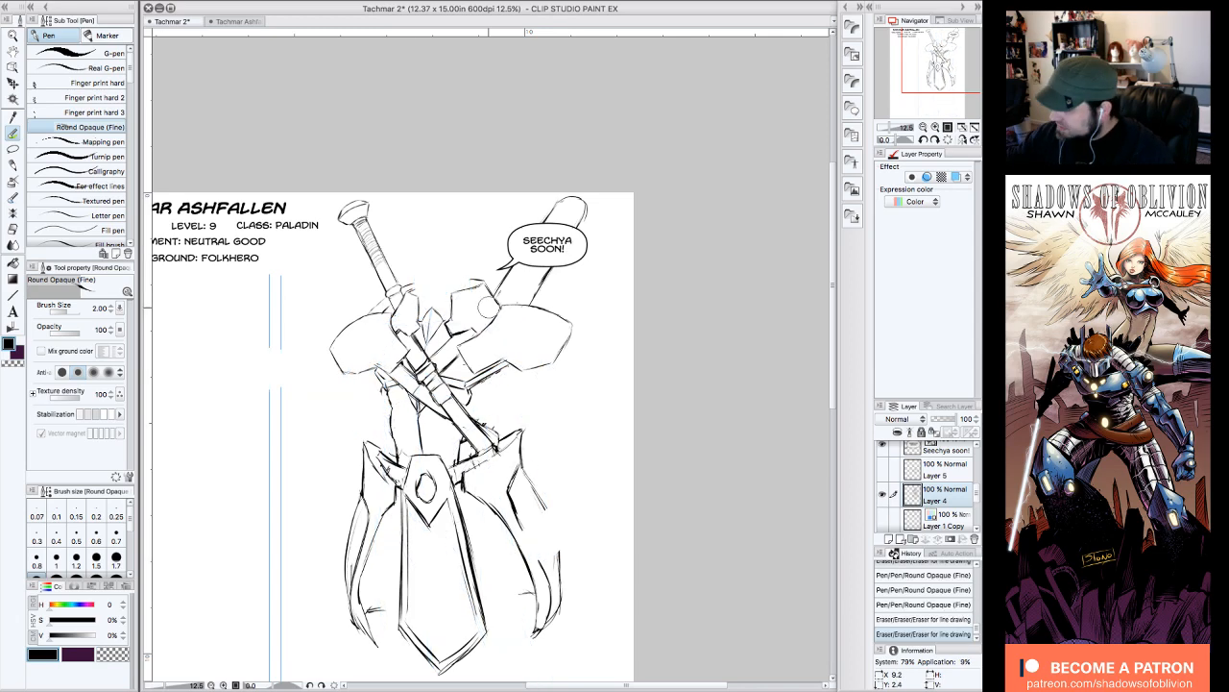
# - Show the blue body sketch again and draw the far edge of the face and the beard strokes around the chin
pyautogui.click(883, 520)
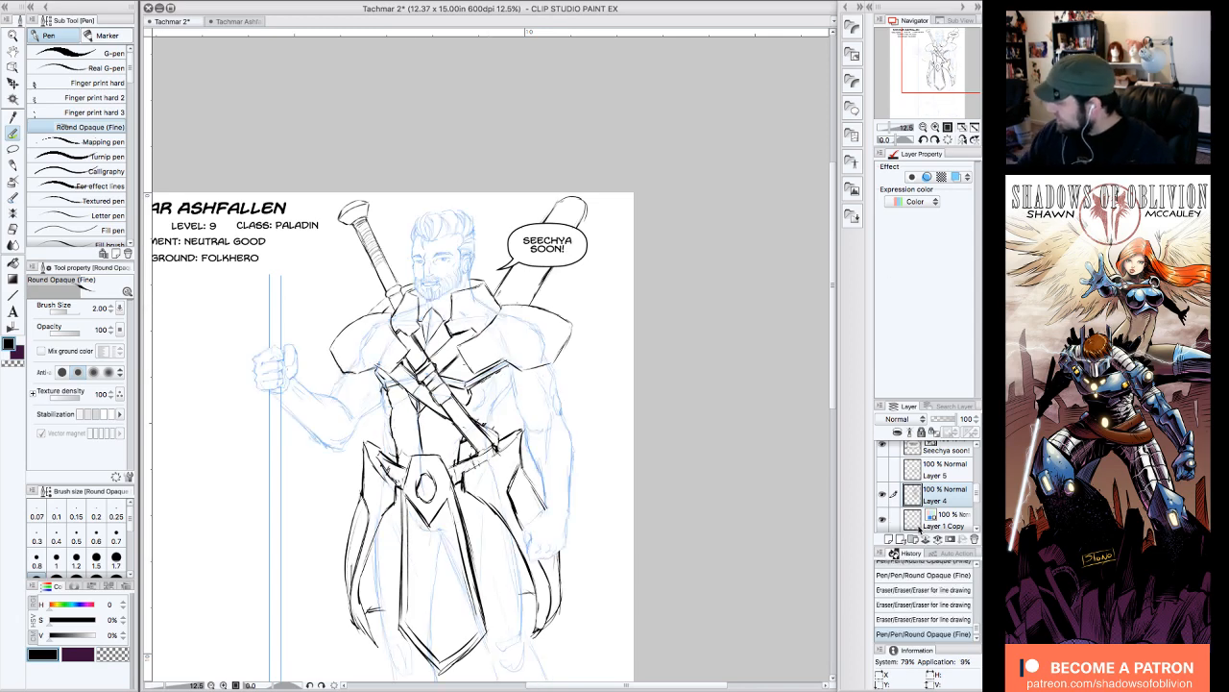
pyautogui.scroll(4, 394, 210)
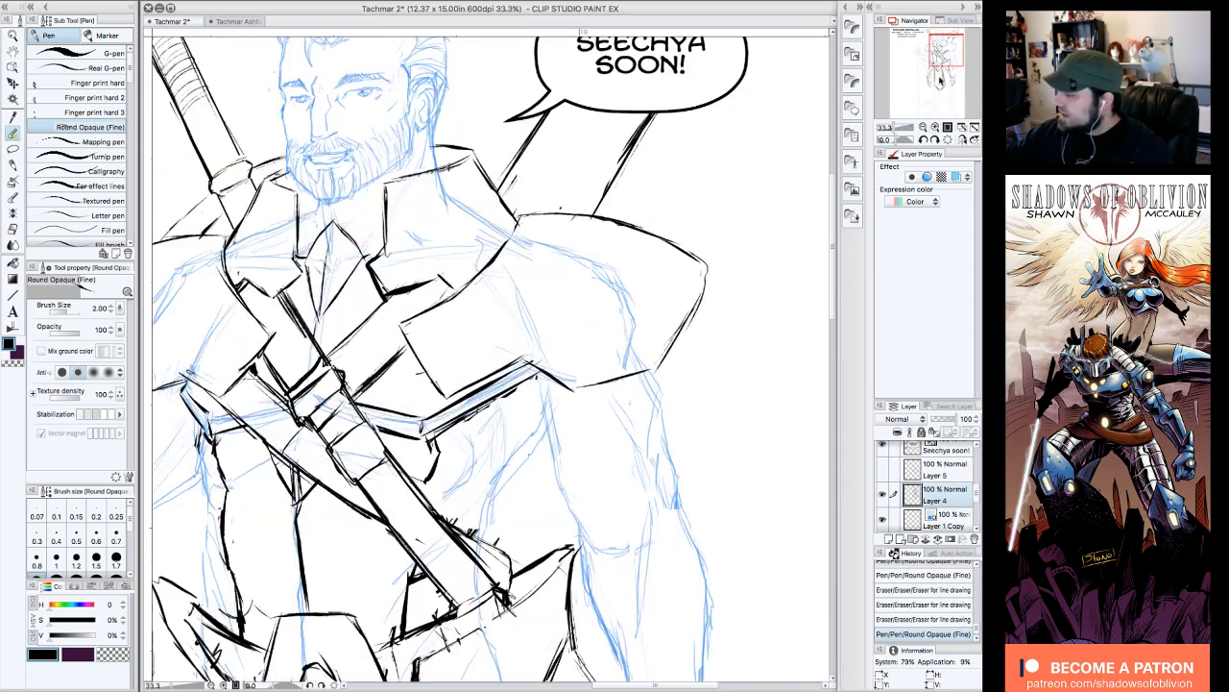
pyautogui.moveTo(439, 287); pyautogui.dragTo(428, 319)
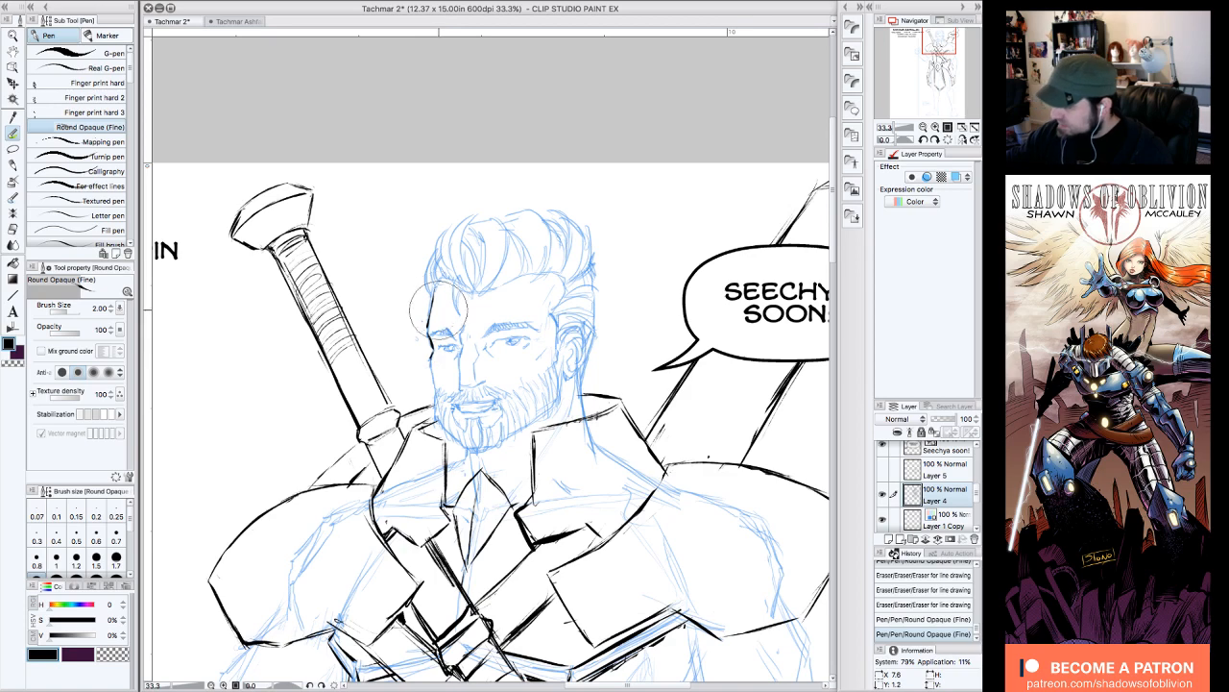
pyautogui.moveTo(439, 311); pyautogui.dragTo(430, 368)
pyautogui.moveTo(439, 285); pyautogui.dragTo(438, 427)
pyautogui.moveTo(444, 432)
pyautogui.mouseDown()
pyautogui.moveTo(453, 411)
pyautogui.moveTo(470, 450)
pyautogui.moveTo(516, 408)
pyautogui.mouseUp()
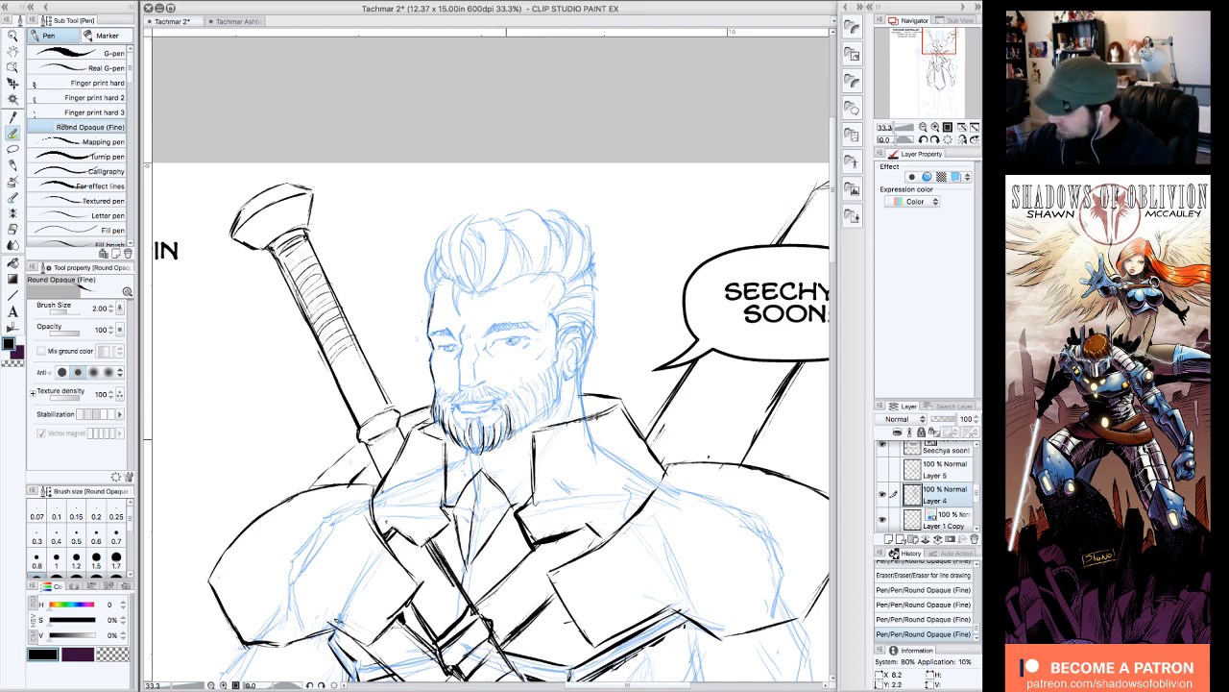
# - Draw short beard strokes along the jaw, cheek and moustache over the blue sketch, and add the nose line
pyautogui.moveTo(513, 438)
pyautogui.mouseDown()
pyautogui.moveTo(509, 399)
pyautogui.moveTo(540, 375)
pyautogui.mouseUp()
pyautogui.moveTo(555, 417); pyautogui.dragTo(547, 395)
pyautogui.moveTo(550, 376); pyautogui.dragTo(546, 365)
pyautogui.moveTo(547, 413); pyautogui.dragTo(552, 367)
pyautogui.moveTo(557, 409); pyautogui.dragTo(557, 365)
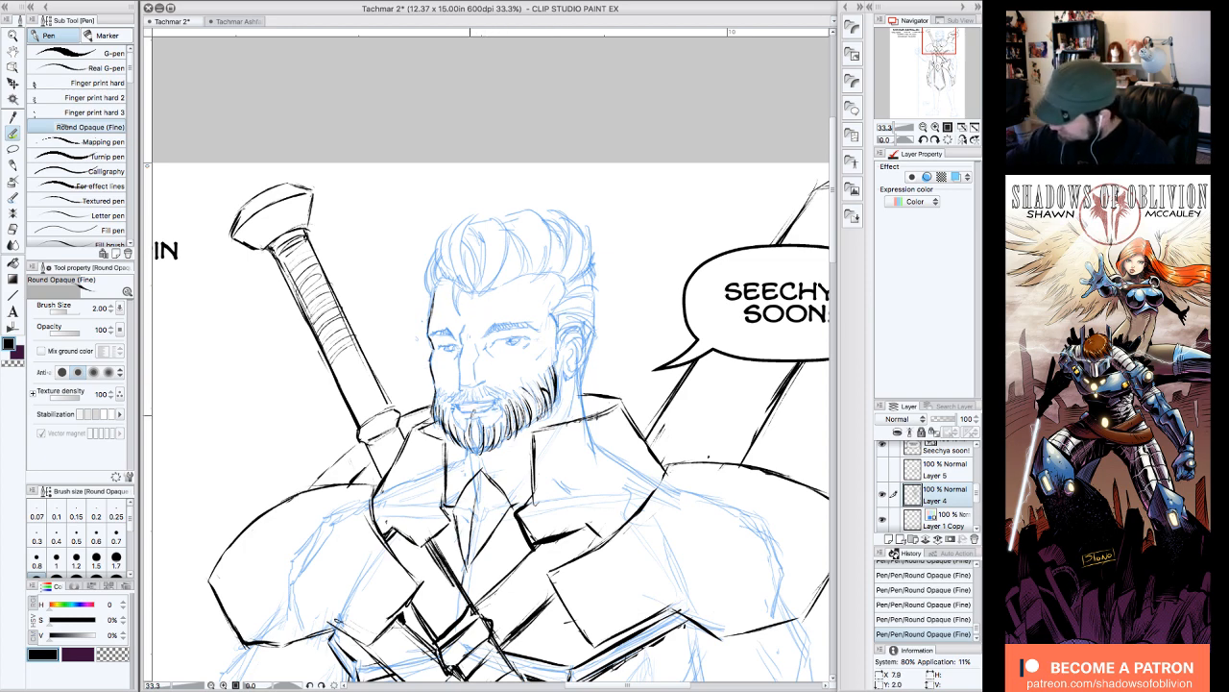
pyautogui.moveTo(458, 423); pyautogui.dragTo(444, 387)
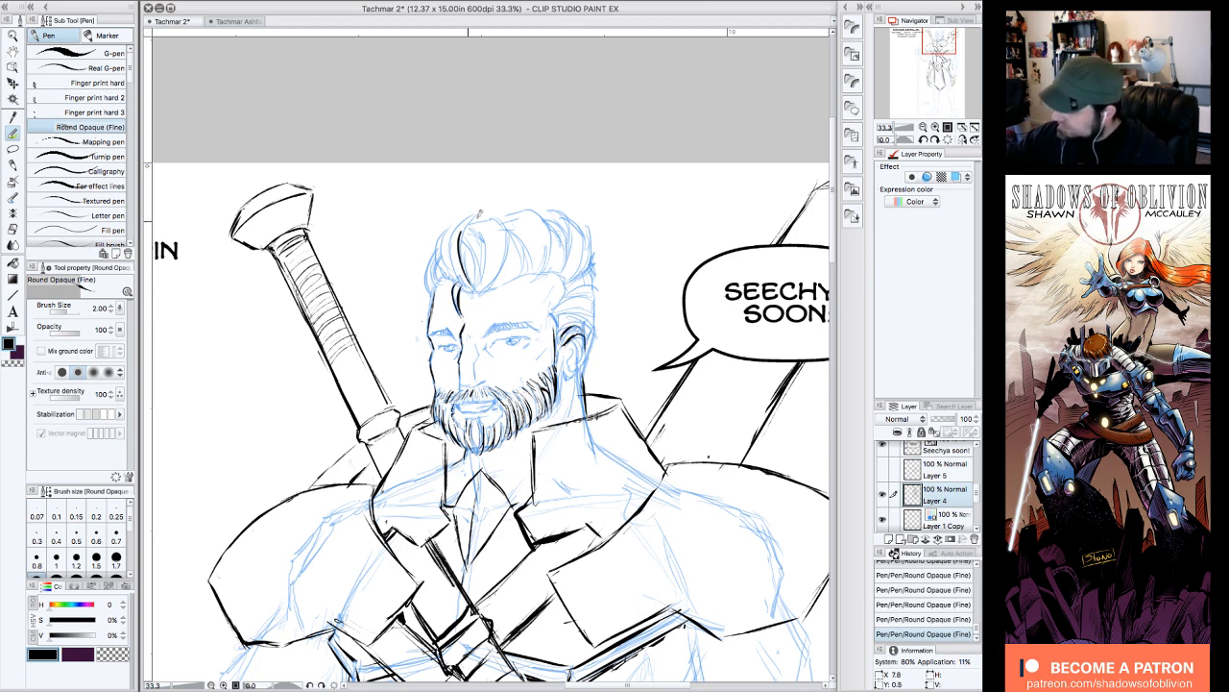
# - Draw the strands of the swept-up front hair above the forehead, following the blue sketch
pyautogui.moveTo(454, 283)
pyautogui.mouseDown()
pyautogui.moveTo(460, 223)
pyautogui.moveTo(437, 243)
pyautogui.moveTo(453, 221)
pyautogui.mouseUp()
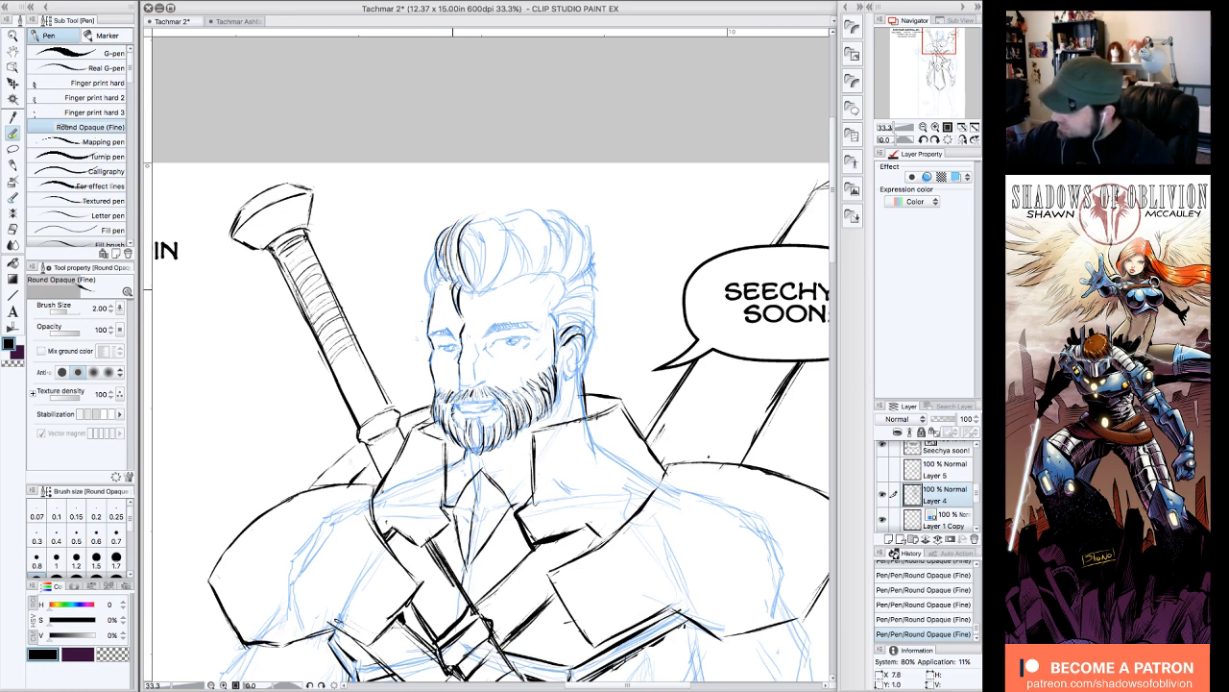
pyautogui.moveTo(432, 289); pyautogui.dragTo(434, 255)
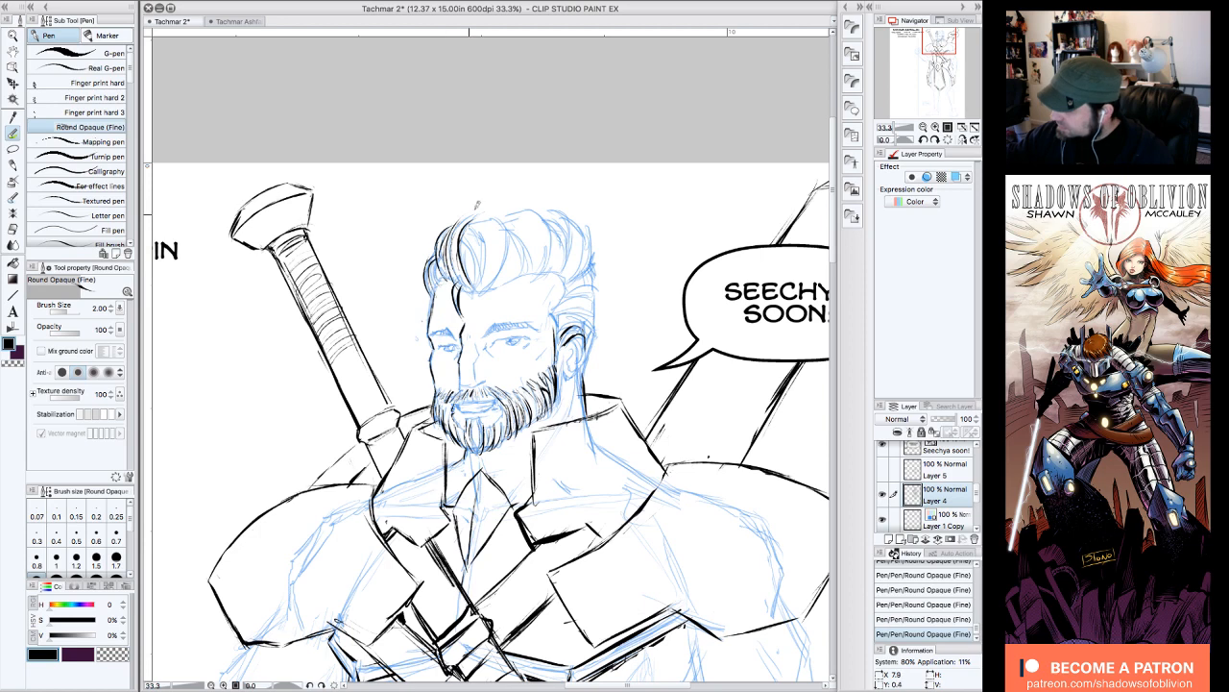
pyautogui.moveTo(478, 219); pyautogui.dragTo(480, 293)
pyautogui.moveTo(510, 234)
pyautogui.mouseDown()
pyautogui.moveTo(483, 292)
pyautogui.moveTo(479, 217)
pyautogui.mouseUp()
pyautogui.moveTo(486, 265); pyautogui.dragTo(482, 289)
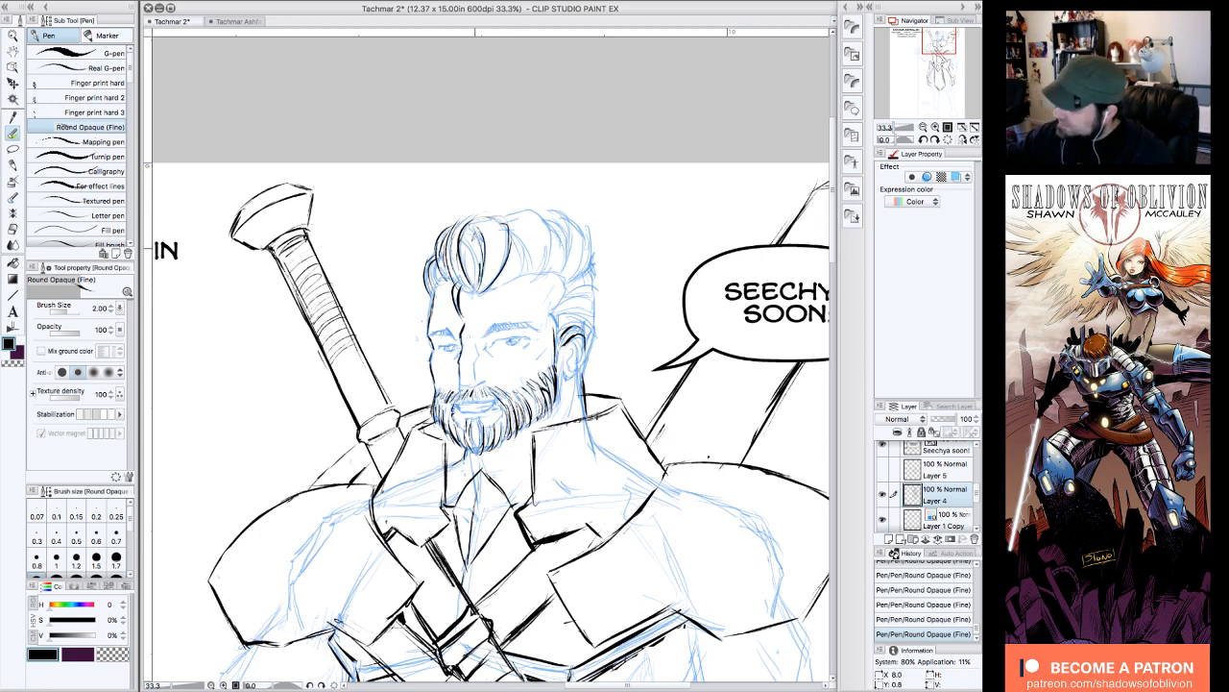
pyautogui.moveTo(473, 231)
pyautogui.mouseDown()
pyautogui.moveTo(482, 291)
pyautogui.moveTo(469, 286)
pyautogui.mouseUp()
# - Draw the hair strands across the crown toward the back of the head and reinforce the front tuft
pyautogui.moveTo(517, 240)
pyautogui.mouseDown()
pyautogui.moveTo(505, 284)
pyautogui.moveTo(530, 276)
pyautogui.moveTo(546, 231)
pyautogui.mouseUp()
pyautogui.moveTo(515, 213); pyautogui.dragTo(543, 234)
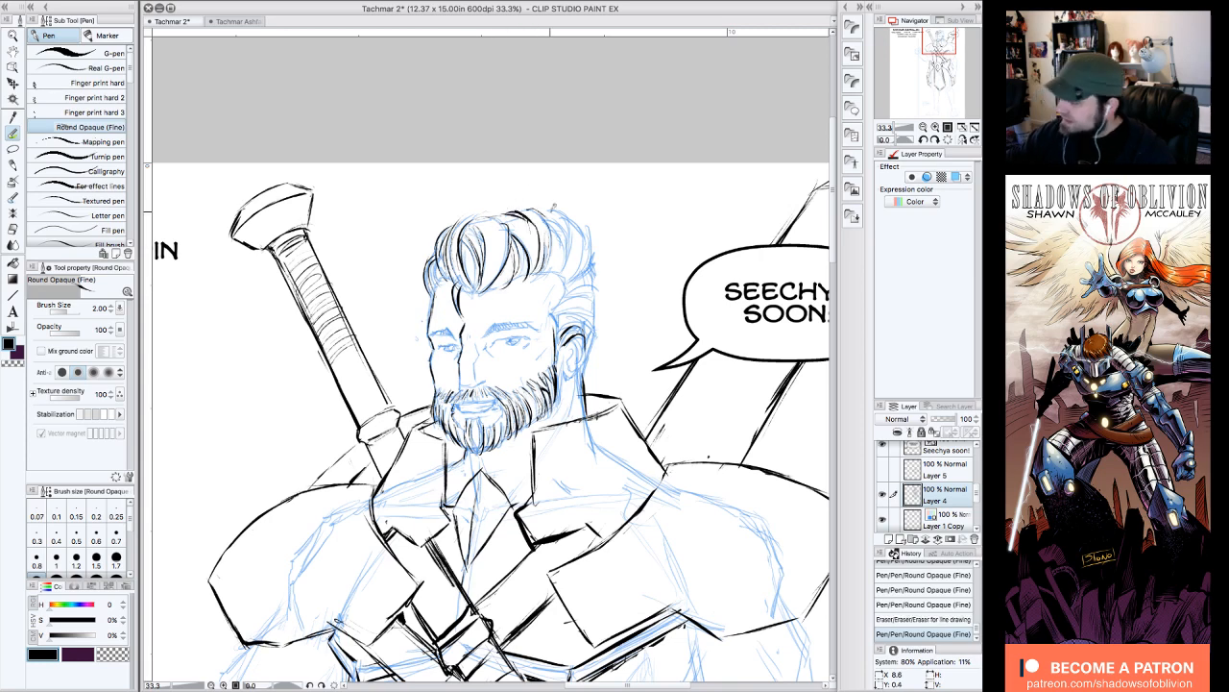
pyautogui.moveTo(440, 231); pyautogui.dragTo(440, 259)
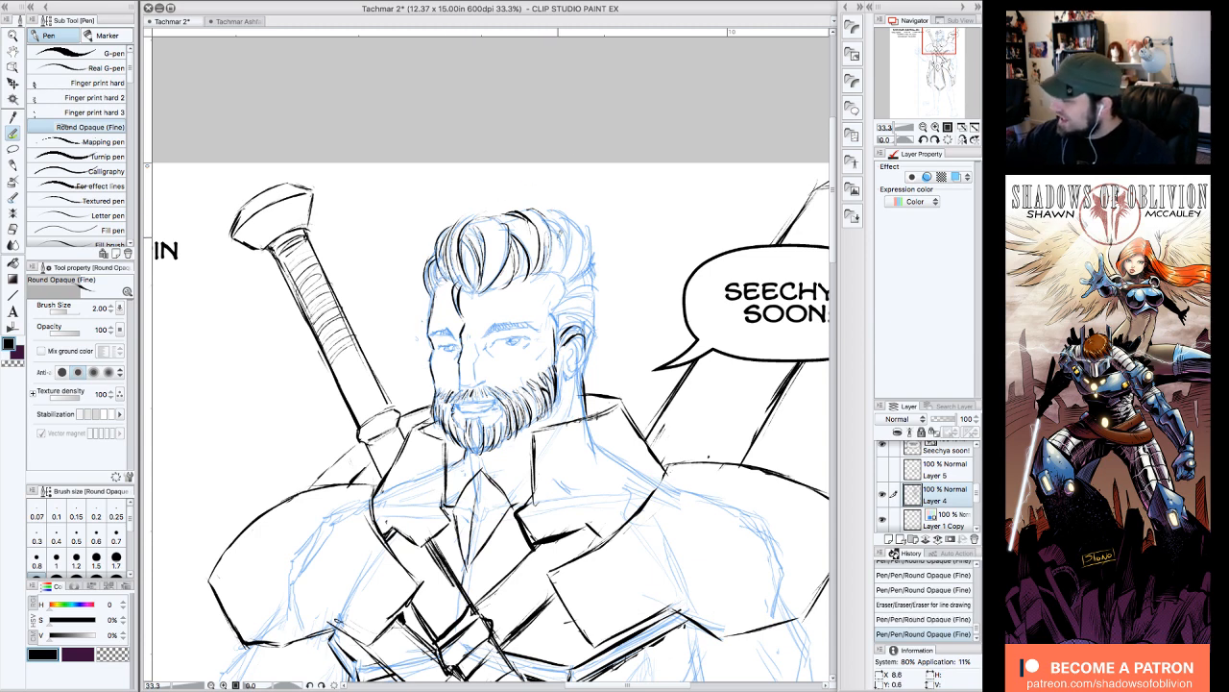
pyautogui.moveTo(559, 228)
pyautogui.mouseDown()
pyautogui.moveTo(547, 215)
pyautogui.moveTo(564, 254)
pyautogui.moveTo(556, 274)
pyautogui.mouseUp()
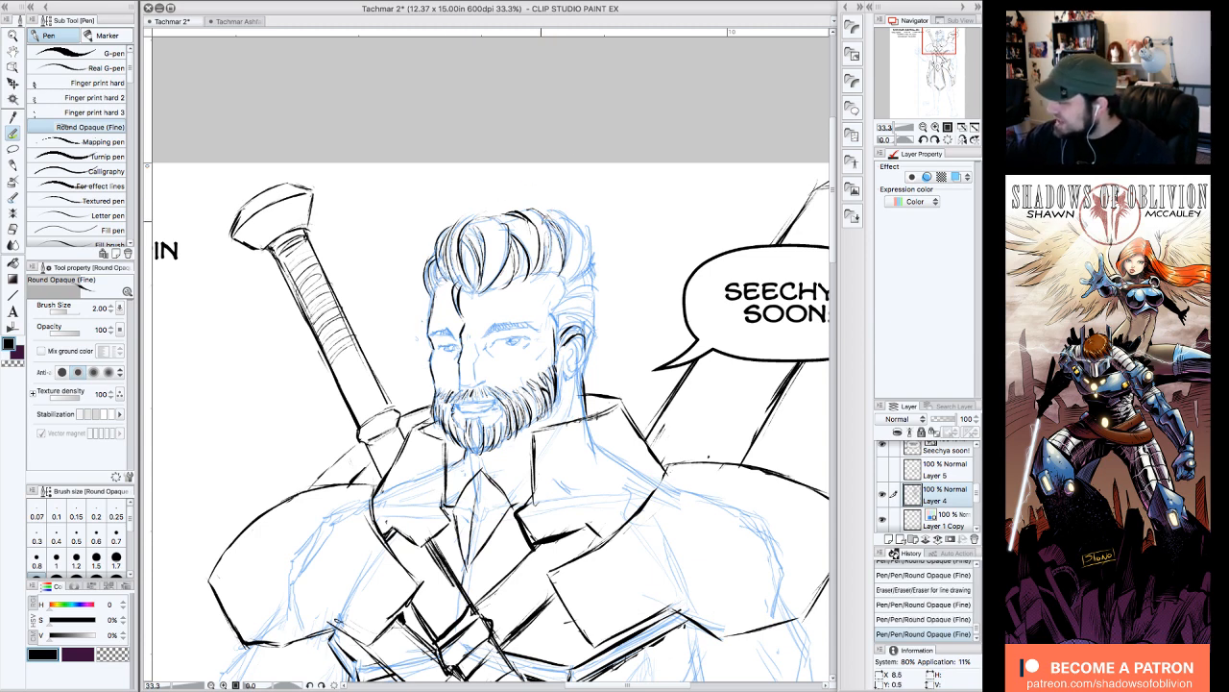
pyautogui.moveTo(552, 213)
pyautogui.mouseDown()
pyautogui.moveTo(571, 255)
pyautogui.moveTo(580, 235)
pyautogui.moveTo(587, 267)
pyautogui.moveTo(567, 285)
pyautogui.mouseUp()
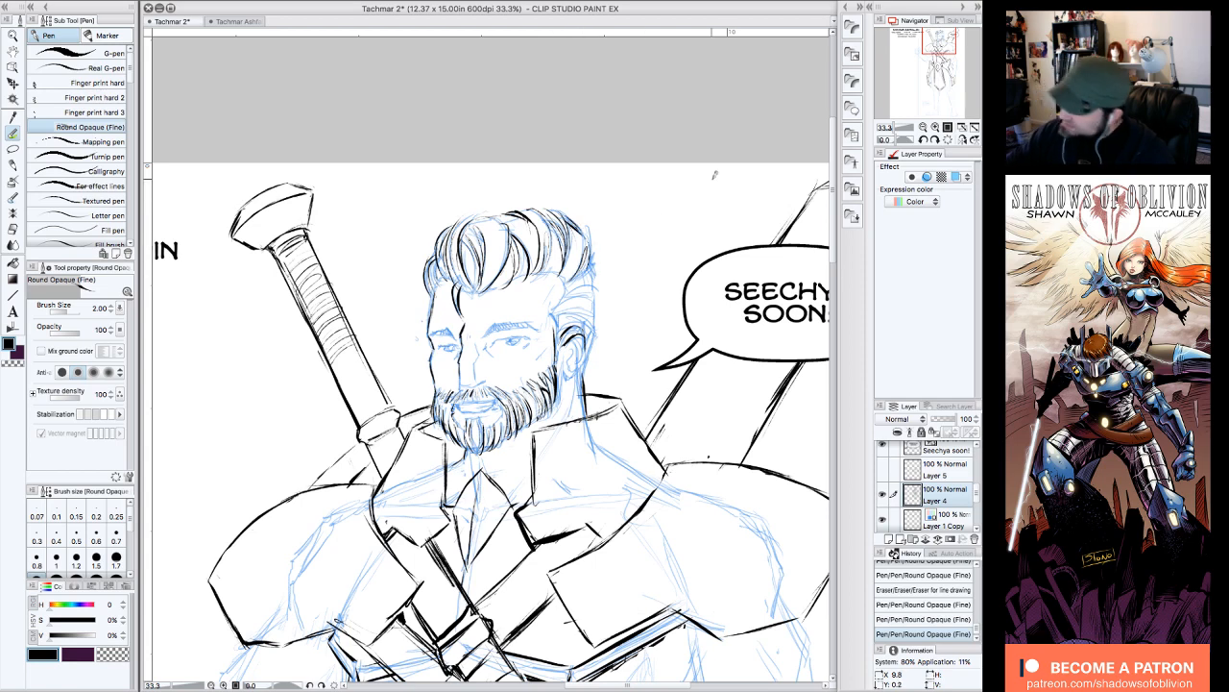
pyautogui.moveTo(477, 213); pyautogui.dragTo(495, 232)
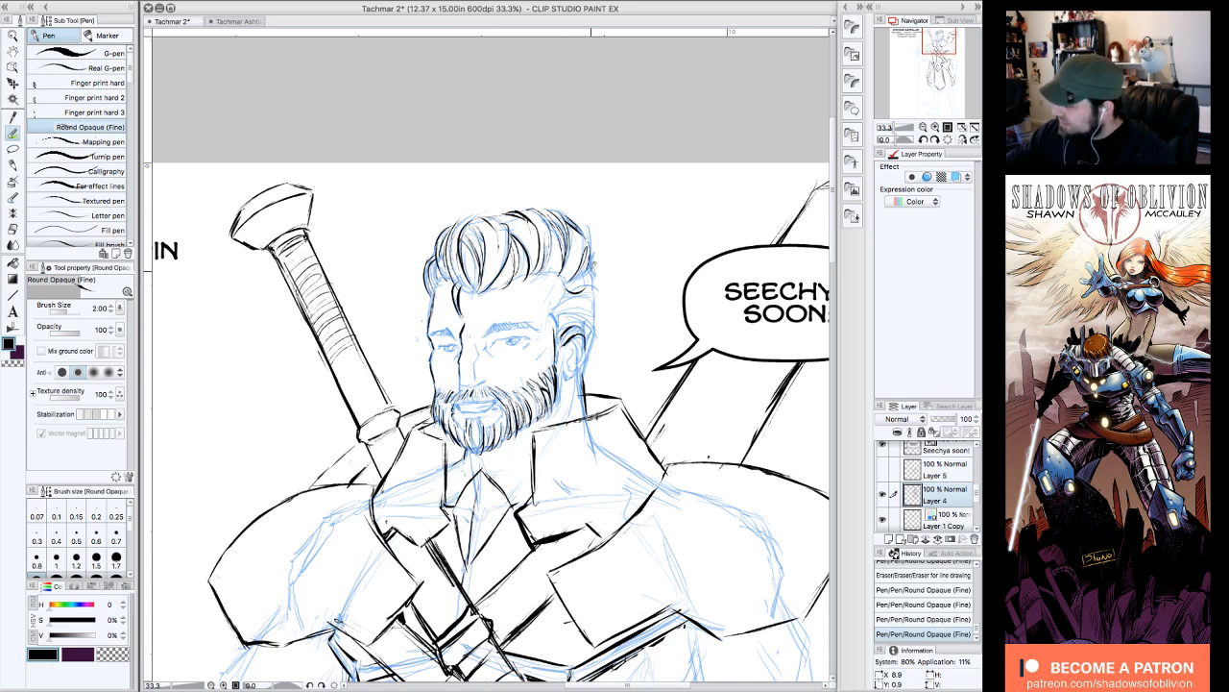
# - Draw the swept-back side hair, the ear and the neck lines below the beard
pyautogui.moveTo(586, 276)
pyautogui.mouseDown()
pyautogui.moveTo(565, 290)
pyautogui.moveTo(581, 302)
pyautogui.moveTo(588, 290)
pyautogui.mouseUp()
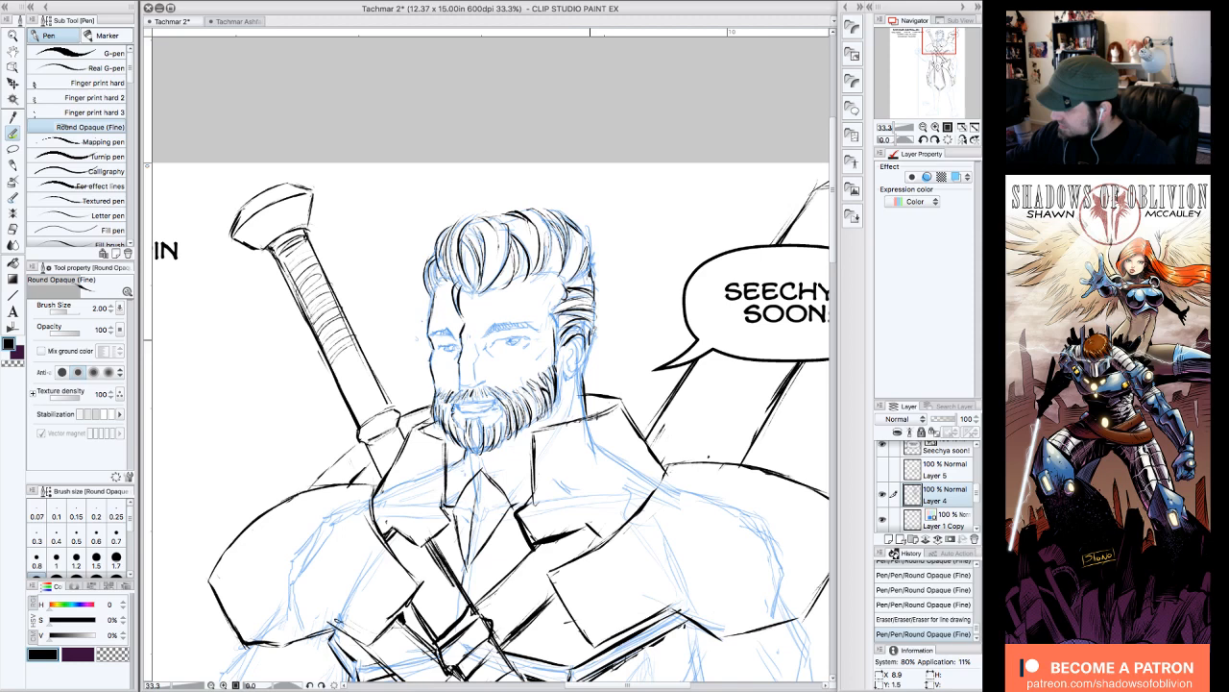
pyautogui.moveTo(584, 334)
pyautogui.mouseDown()
pyautogui.moveTo(567, 343)
pyautogui.moveTo(586, 326)
pyautogui.moveTo(578, 371)
pyautogui.moveTo(563, 350)
pyautogui.moveTo(569, 370)
pyautogui.moveTo(578, 349)
pyautogui.moveTo(582, 365)
pyautogui.moveTo(566, 371)
pyautogui.moveTo(578, 384)
pyautogui.moveTo(561, 418)
pyautogui.mouseUp()
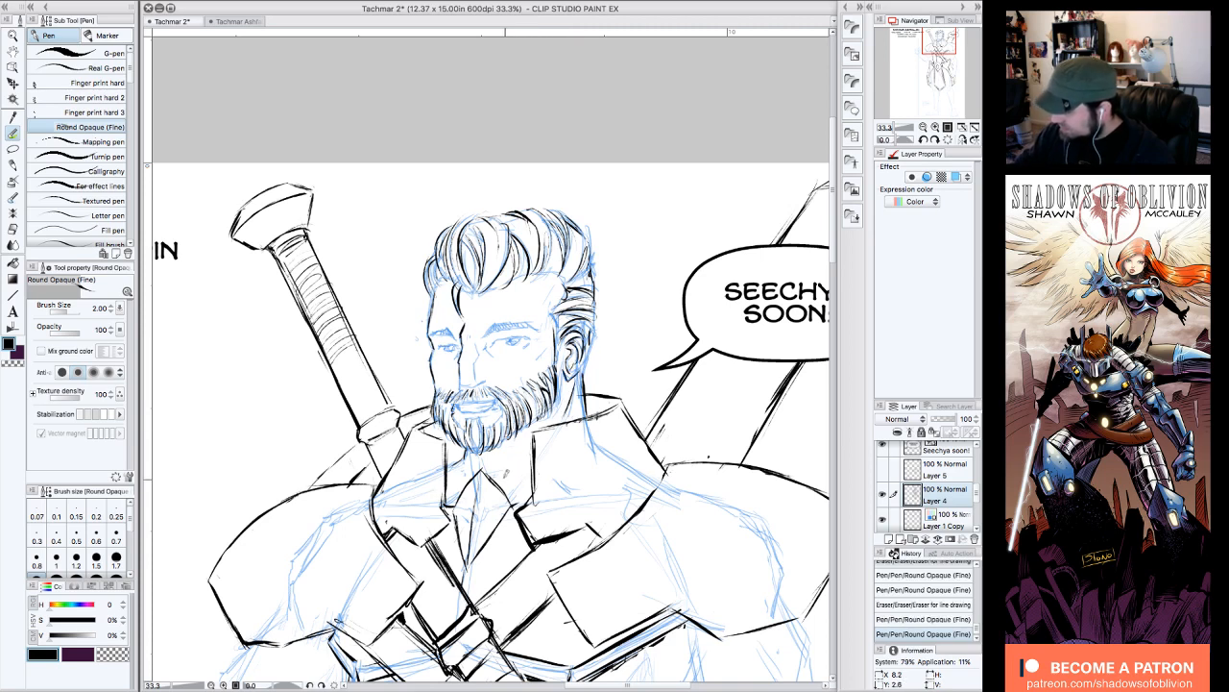
pyautogui.moveTo(470, 453); pyautogui.dragTo(467, 470)
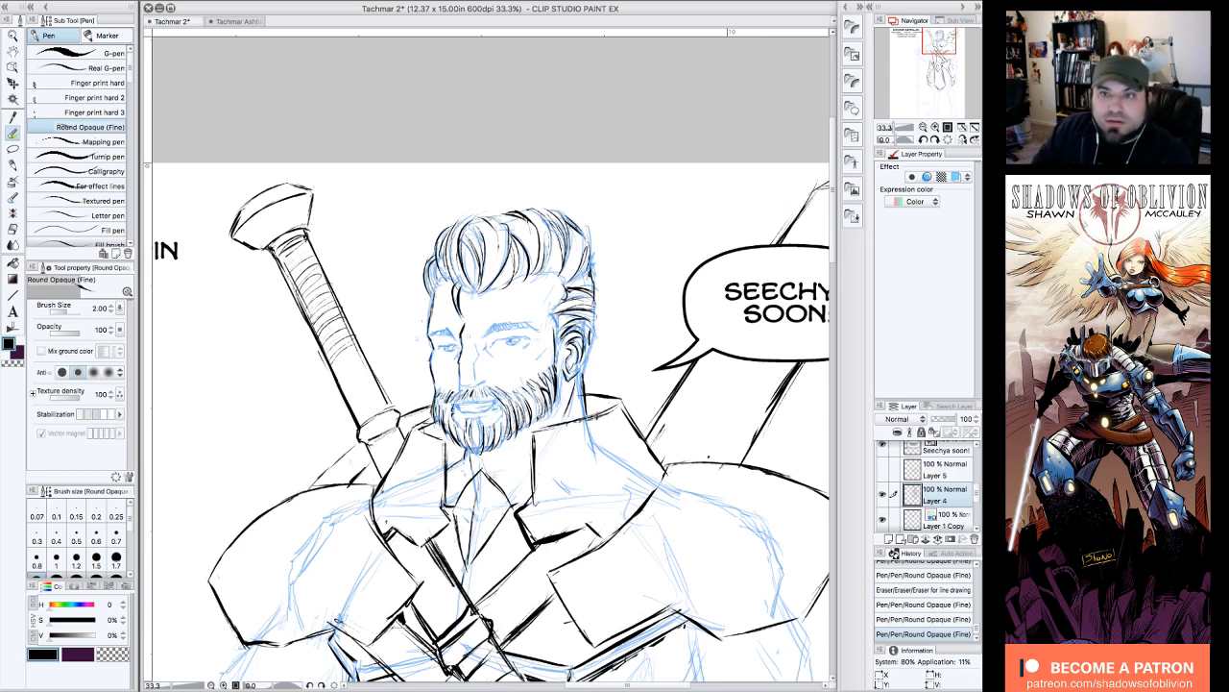
# - Hide the tool palettes and view the head and chest linework
pyautogui.press('Tab')
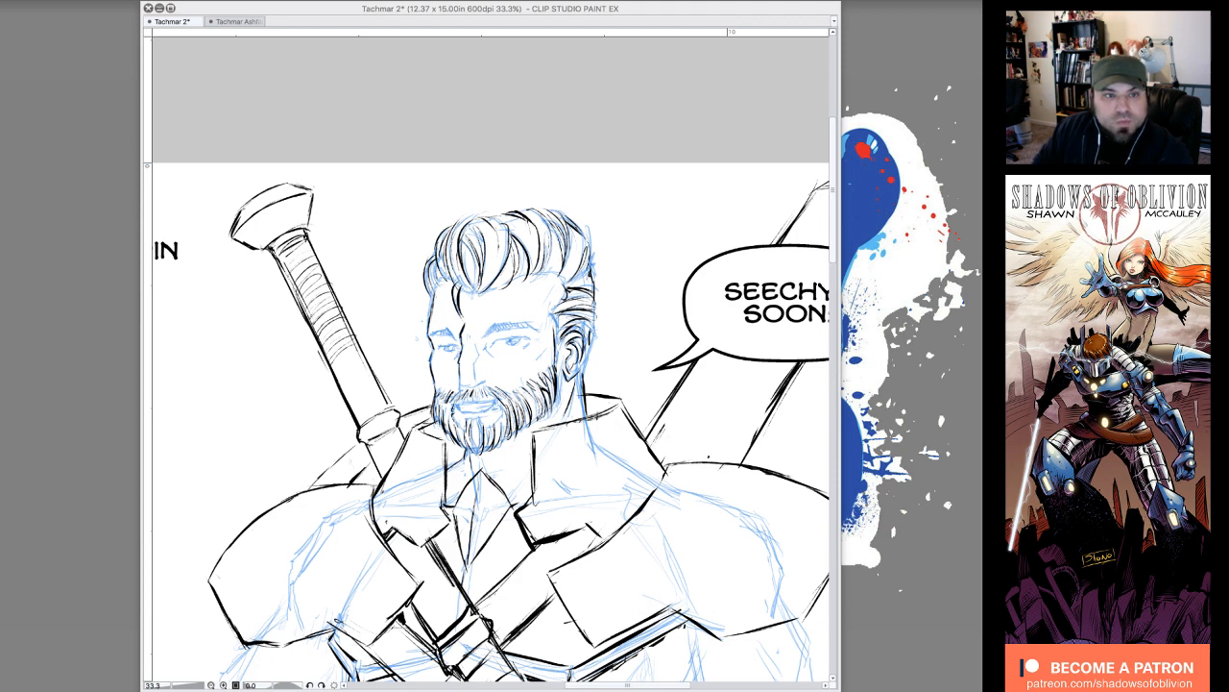
pyautogui.moveTo(509, 404); pyautogui.dragTo(460, 328)
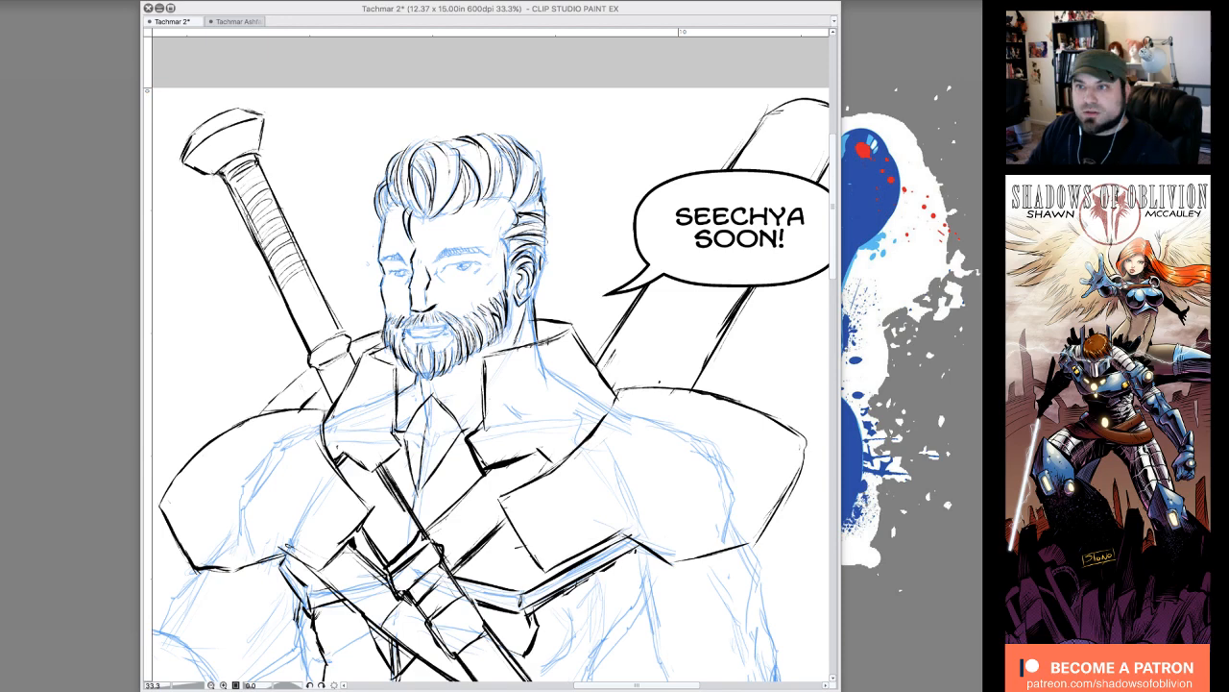